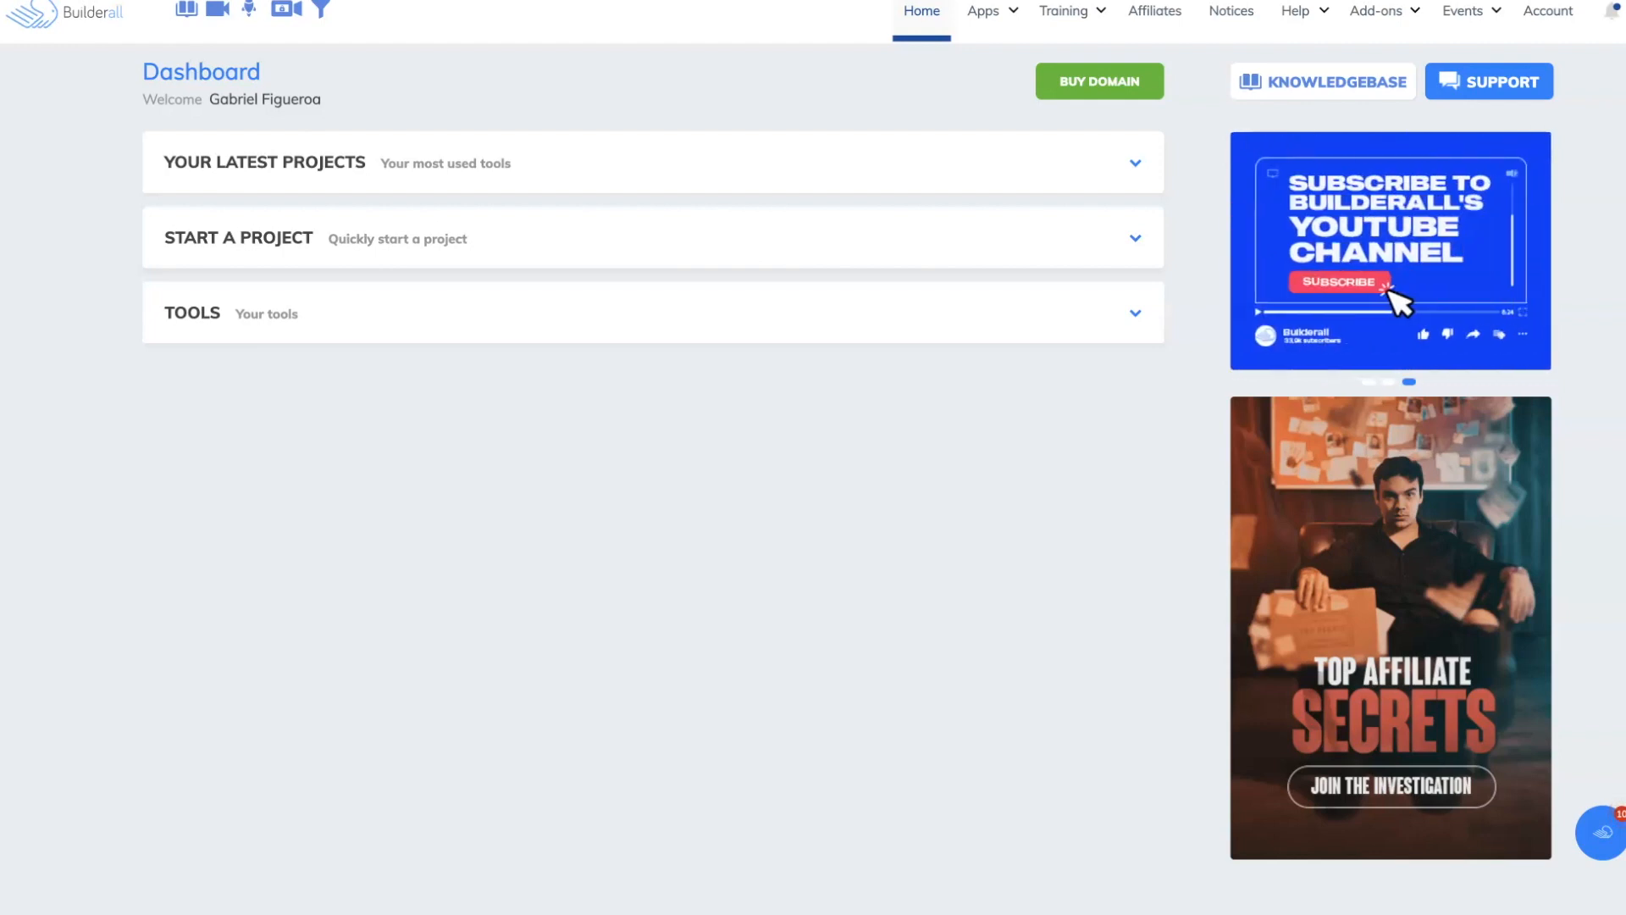
Start a new site in the Cheetah Website Builder using the Professional Templates option
{"action": "left_click", "coordinate": [987, 15]}
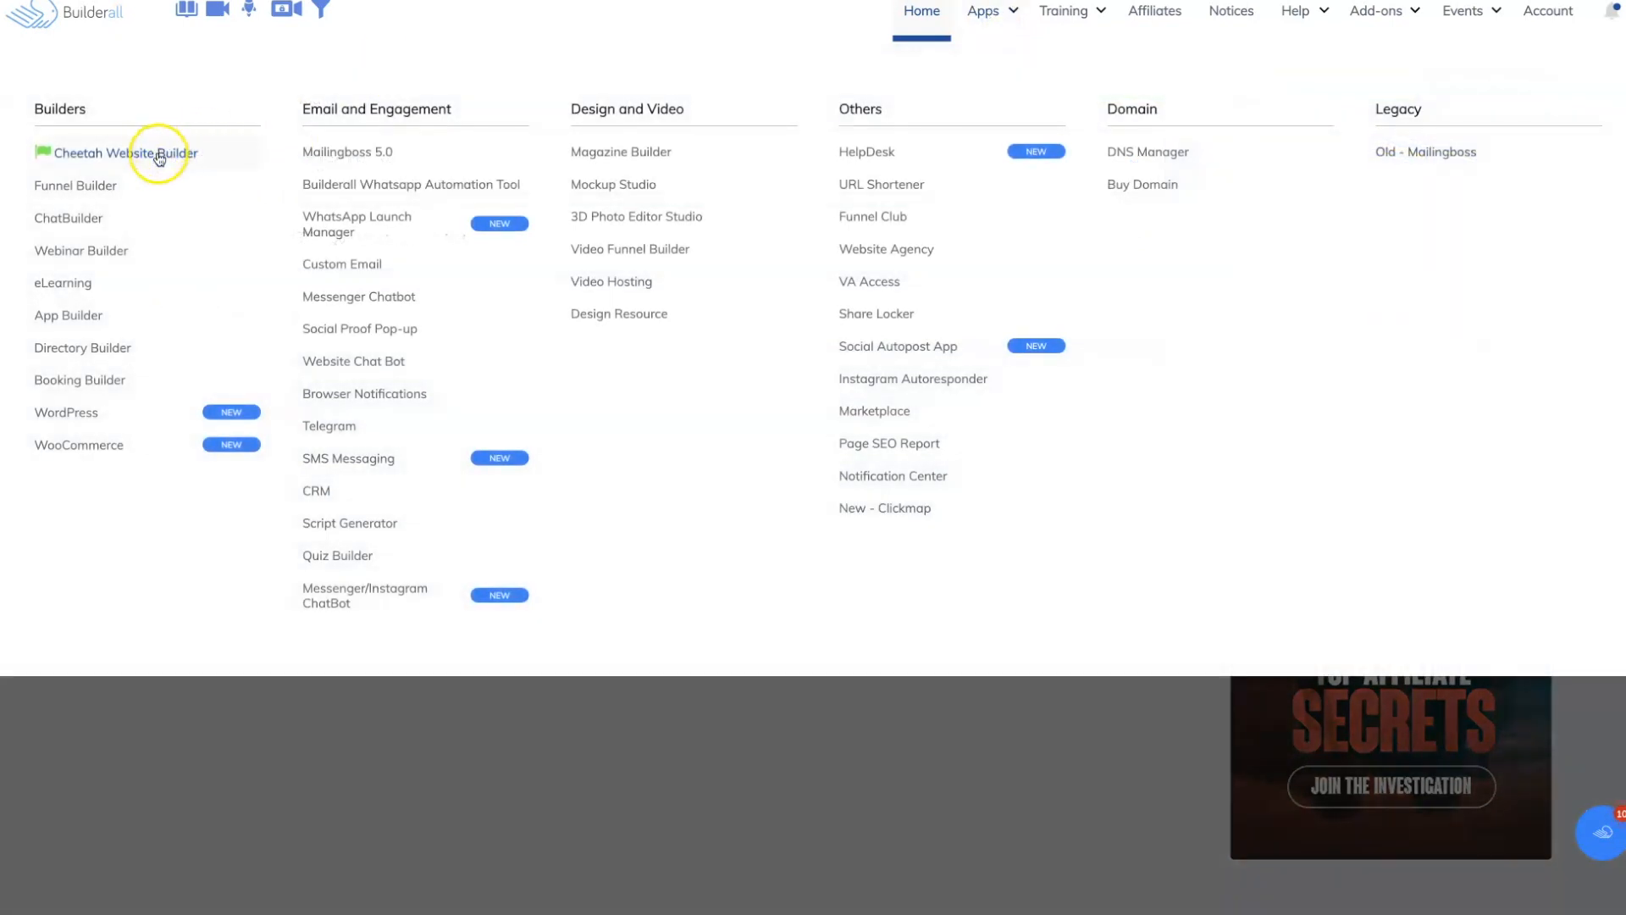
{"action": "left_click", "coordinate": [159, 154]}
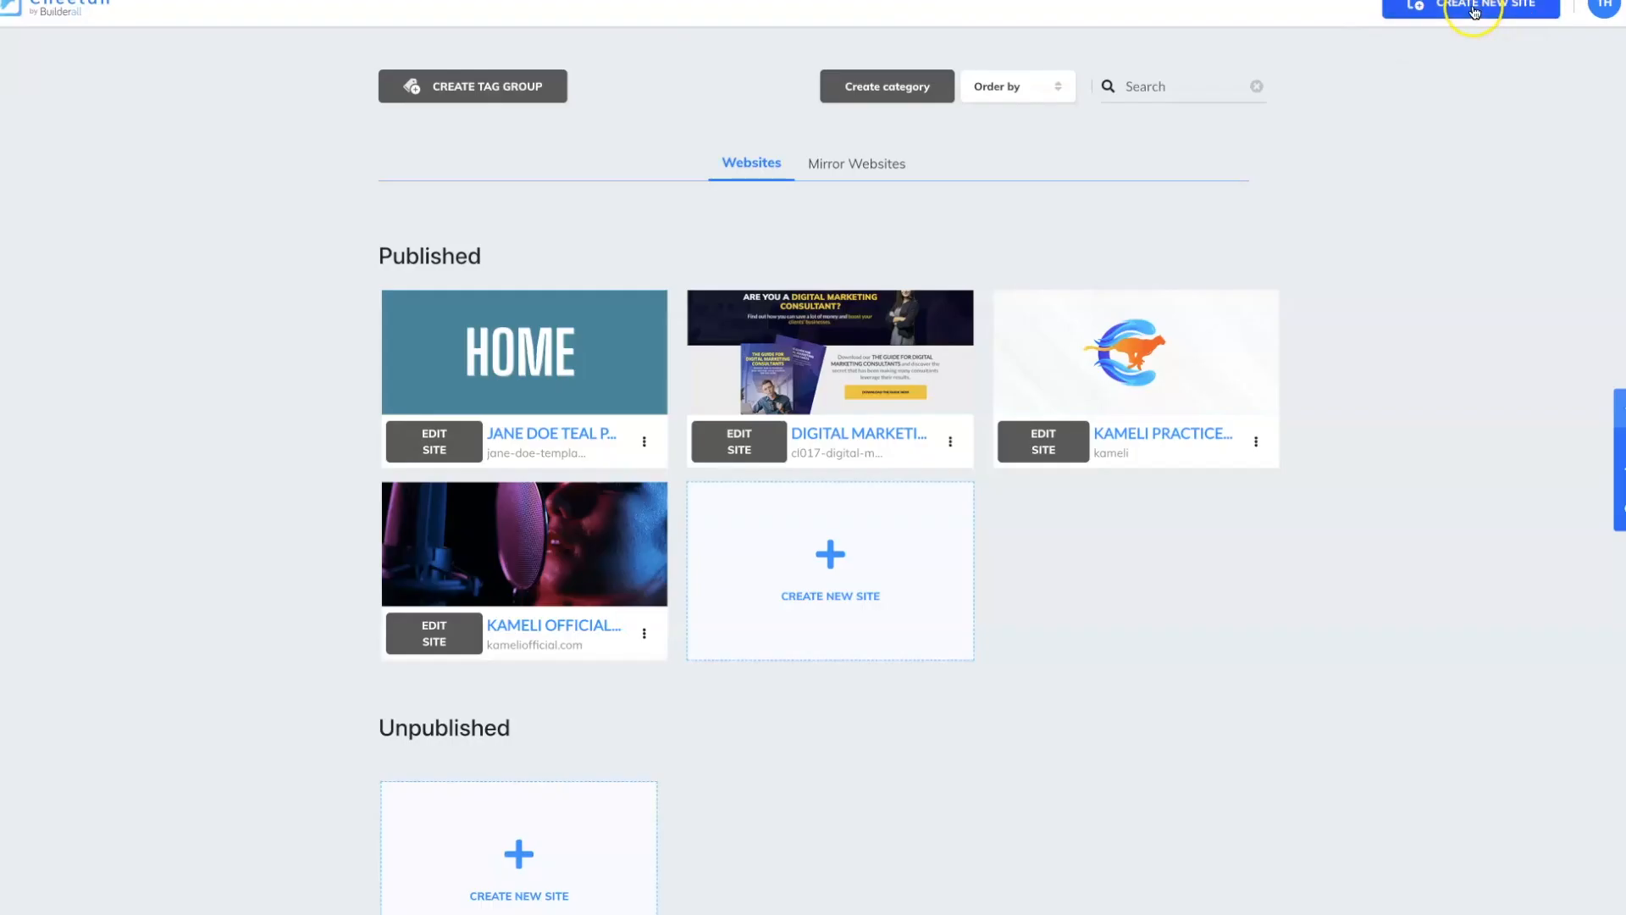
{"action": "left_click", "coordinate": [1476, 12]}
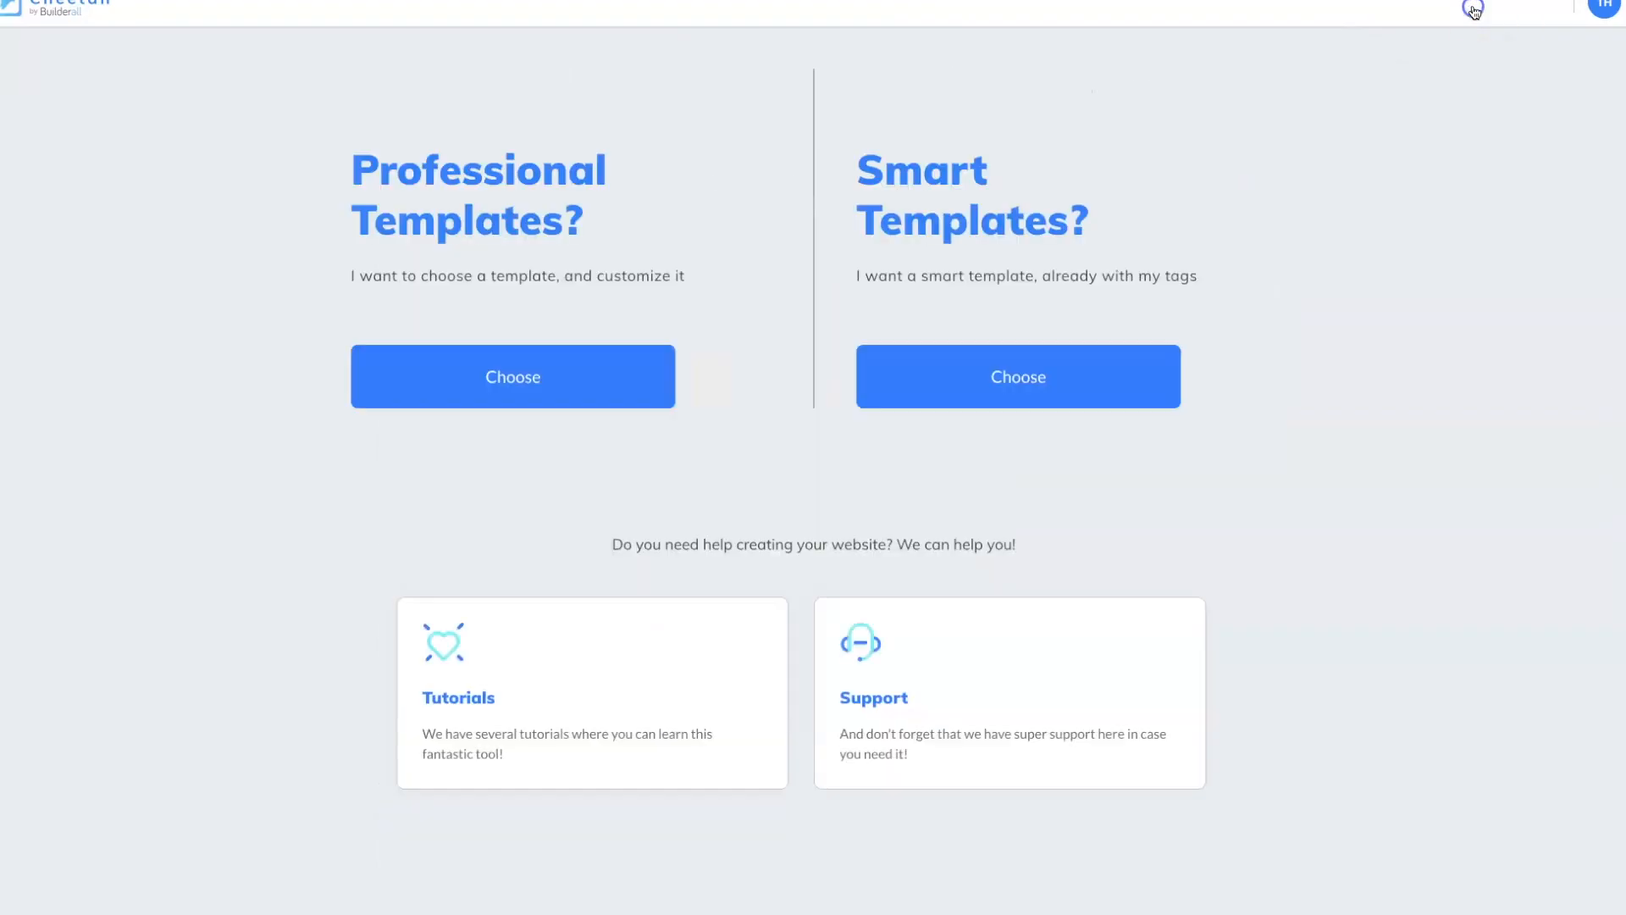
{"action": "left_click", "coordinate": [493, 381]}
{"action": "left_click", "coordinate": [493, 381]}
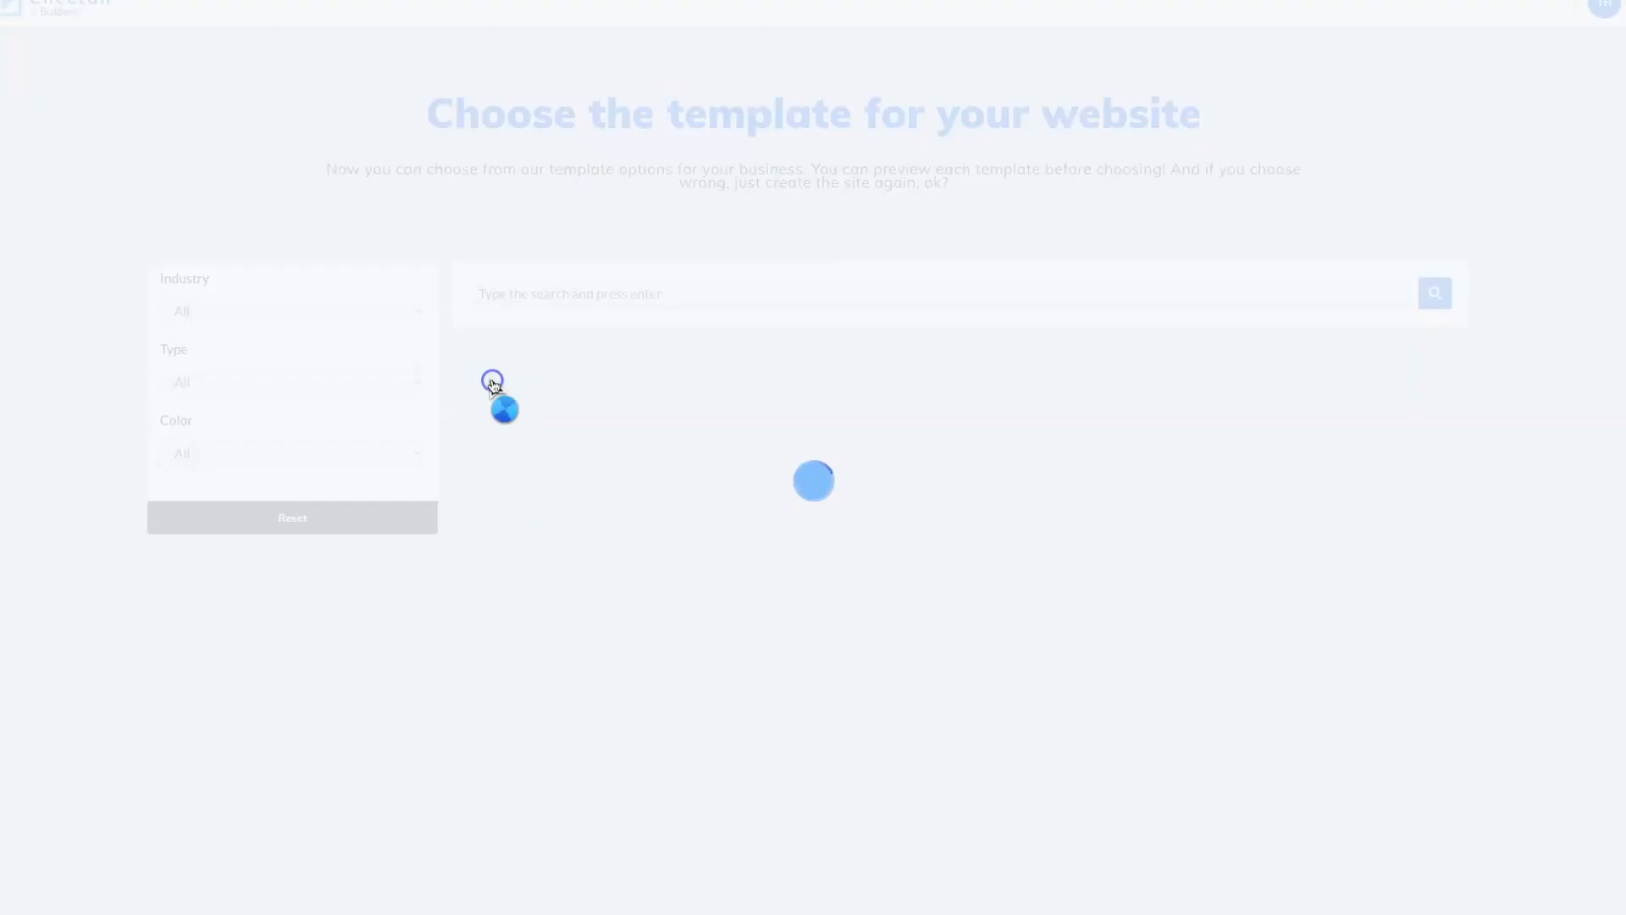
Filter the templates to the Health and wellness industry, choose the Gym | 01 template and confirm the site's creation
{"action": "left_click", "coordinate": [310, 314]}
{"action": "left_click", "coordinate": [299, 354]}
{"action": "mouse_move", "coordinate": [1329, 466]}
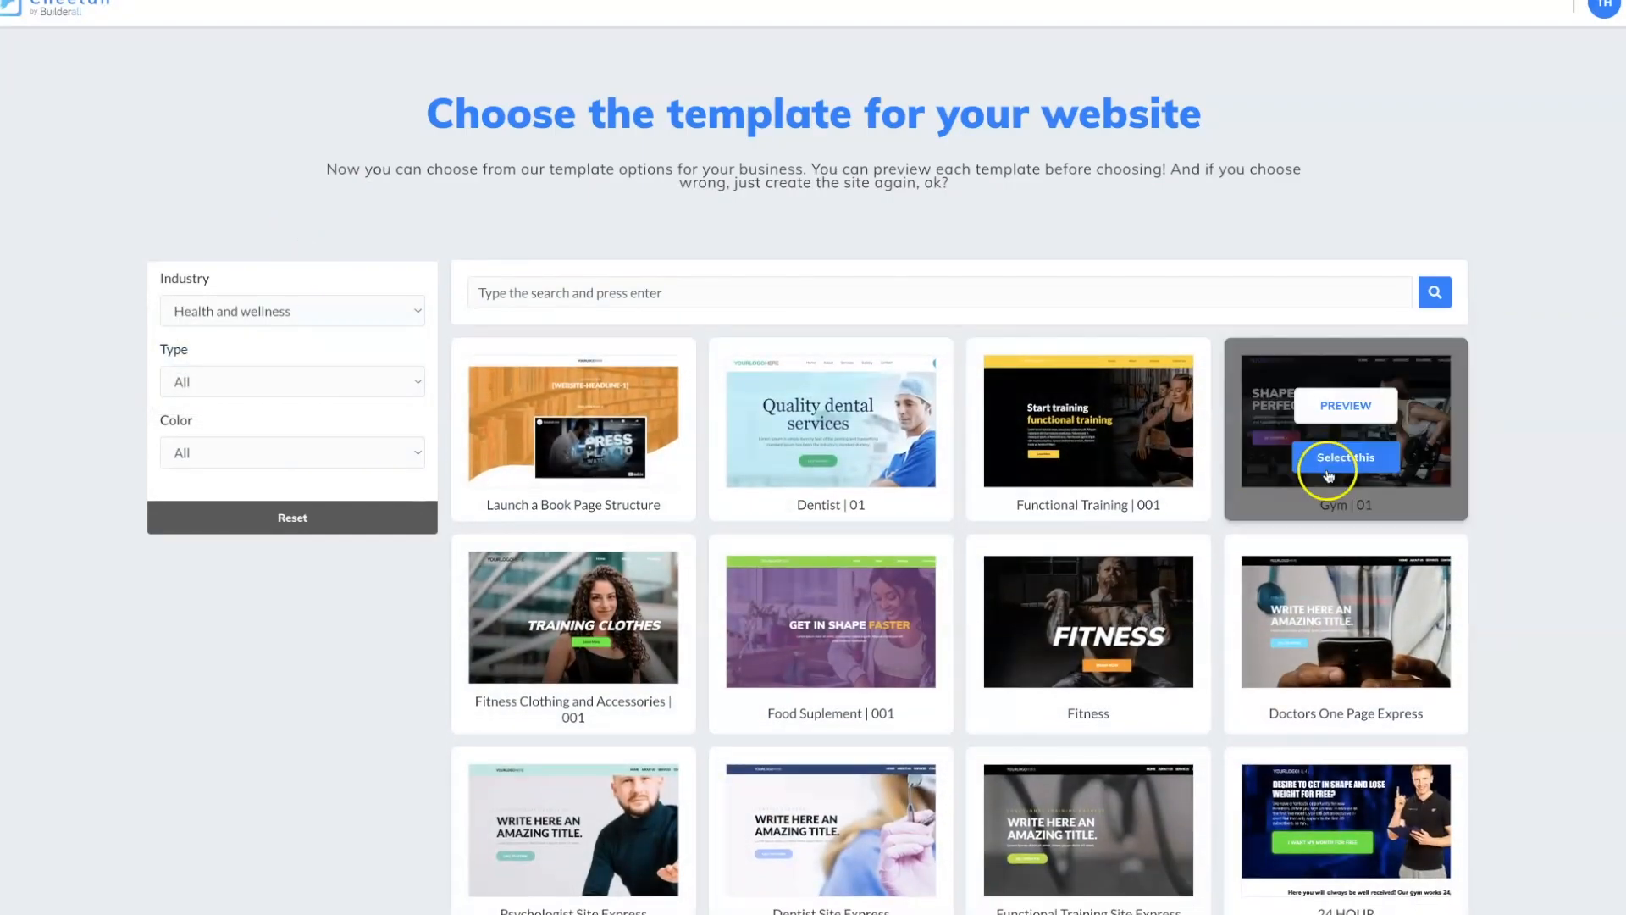
{"action": "left_click", "coordinate": [1341, 464]}
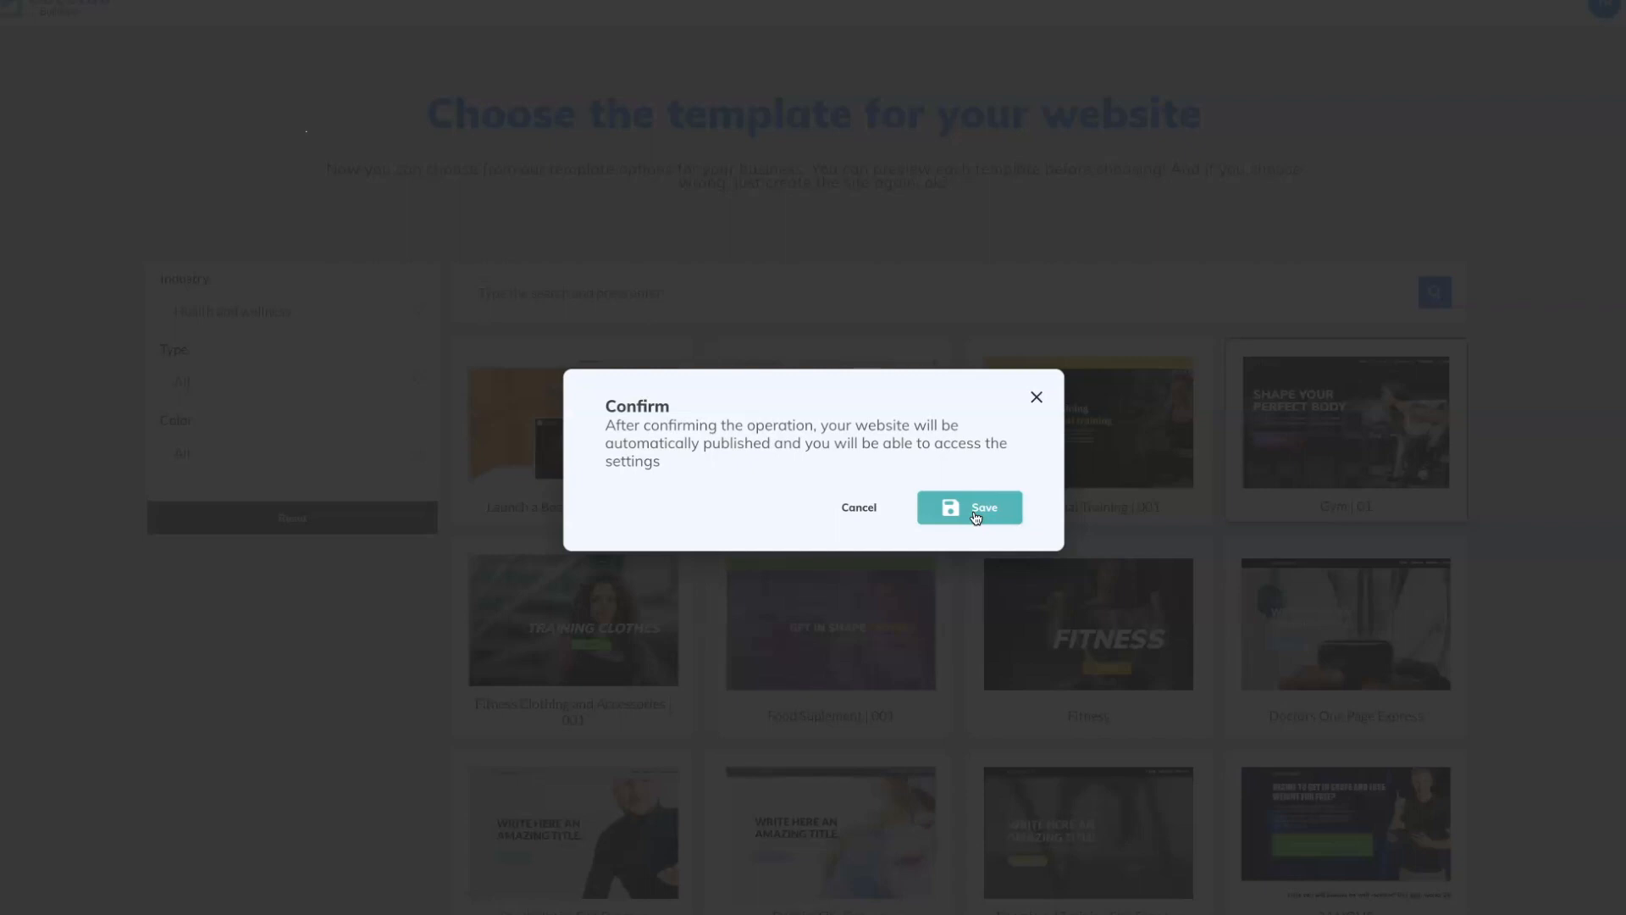
{"action": "left_click", "coordinate": [977, 513]}
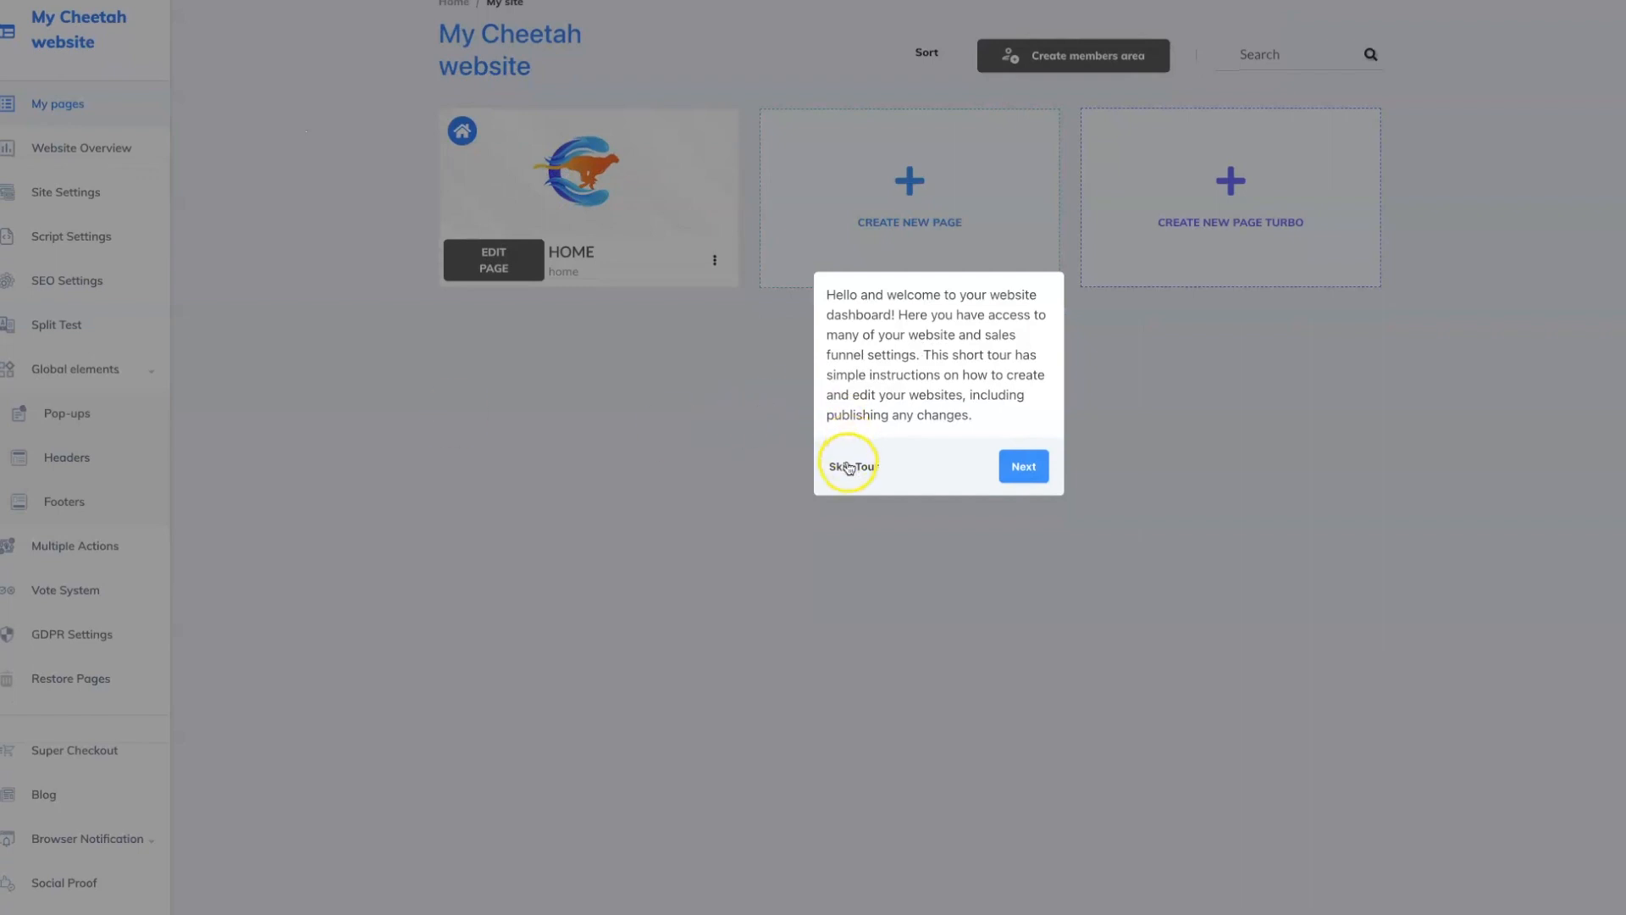
Dismiss the website dashboard's welcome tour, look at the Home page's options and open that page for editing
{"action": "left_click", "coordinate": [1042, 471]}
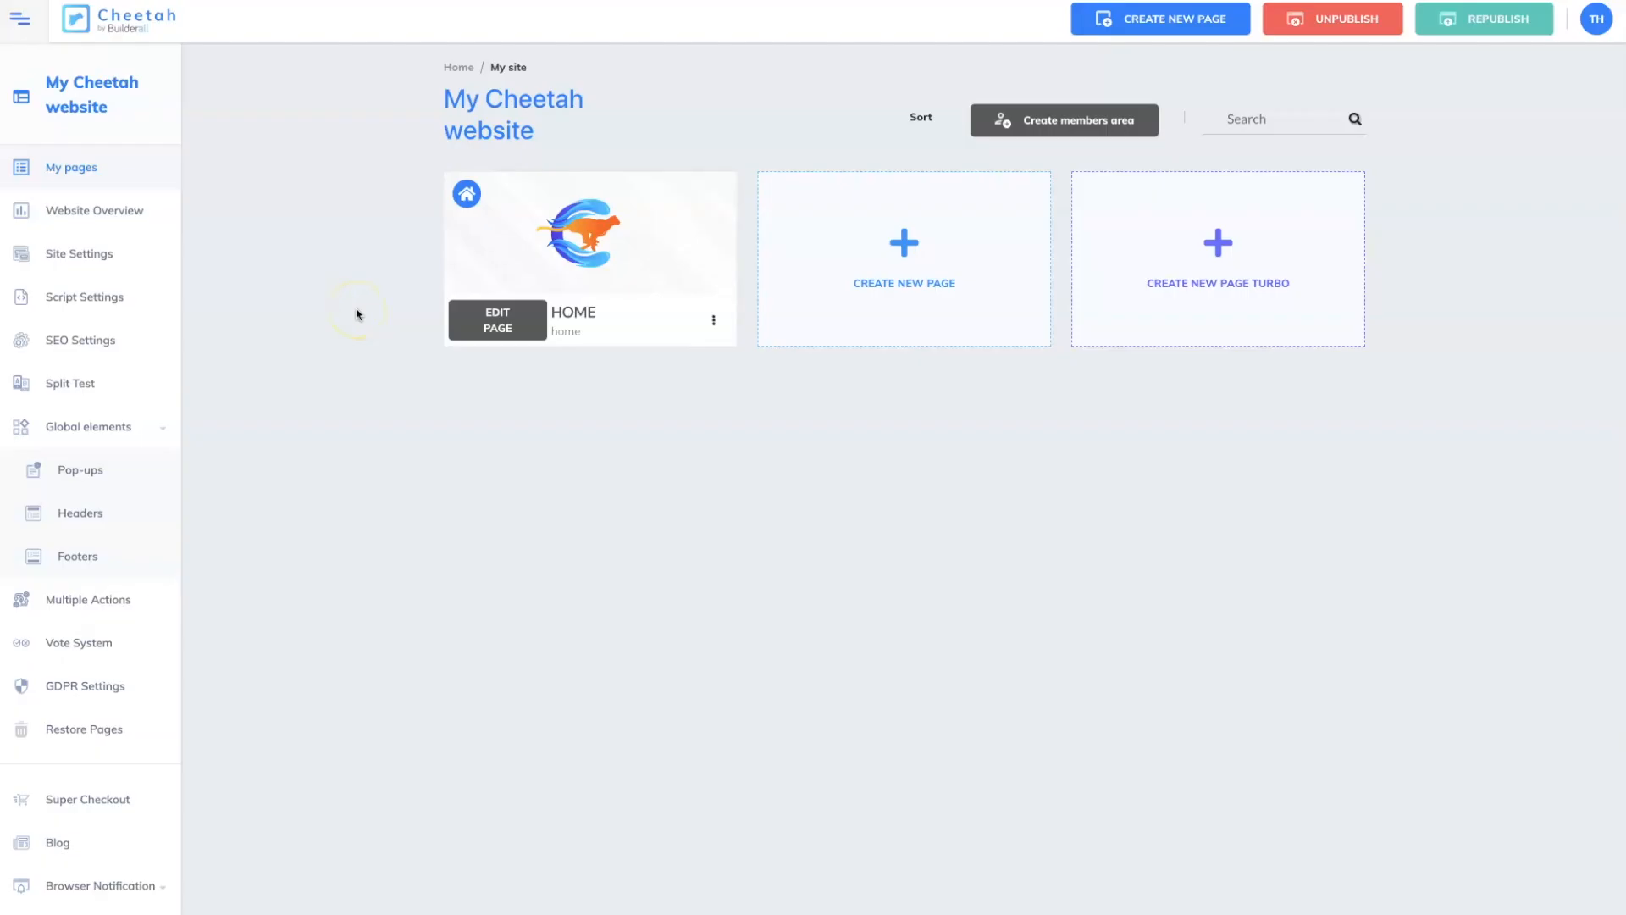
{"action": "left_click", "coordinate": [696, 326]}
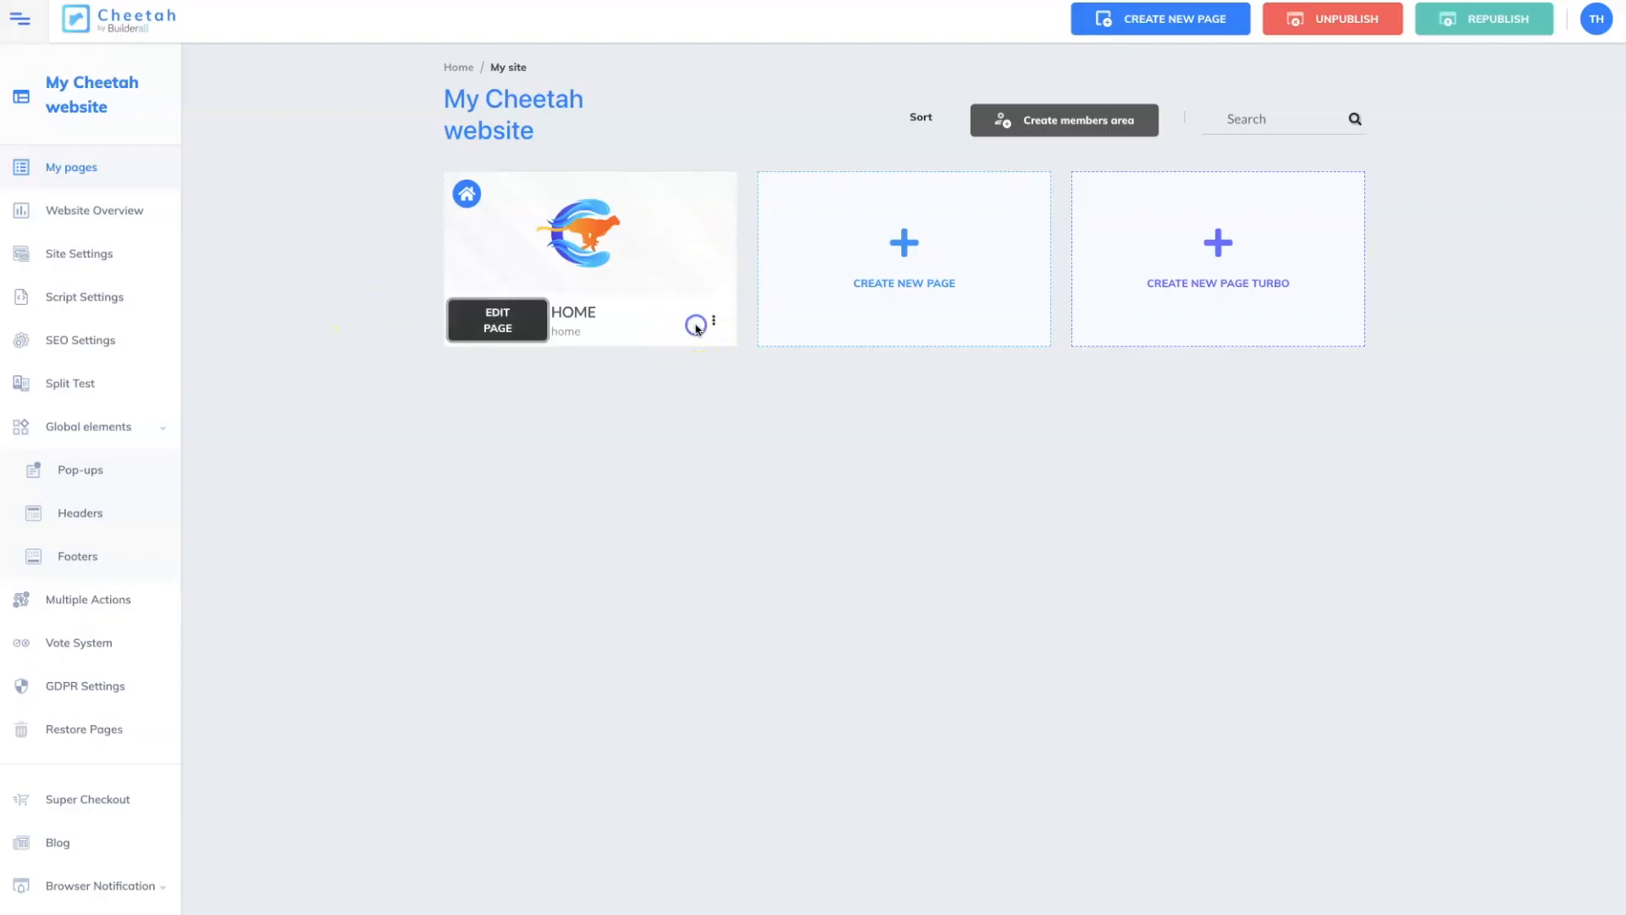
{"action": "left_click", "coordinate": [715, 321]}
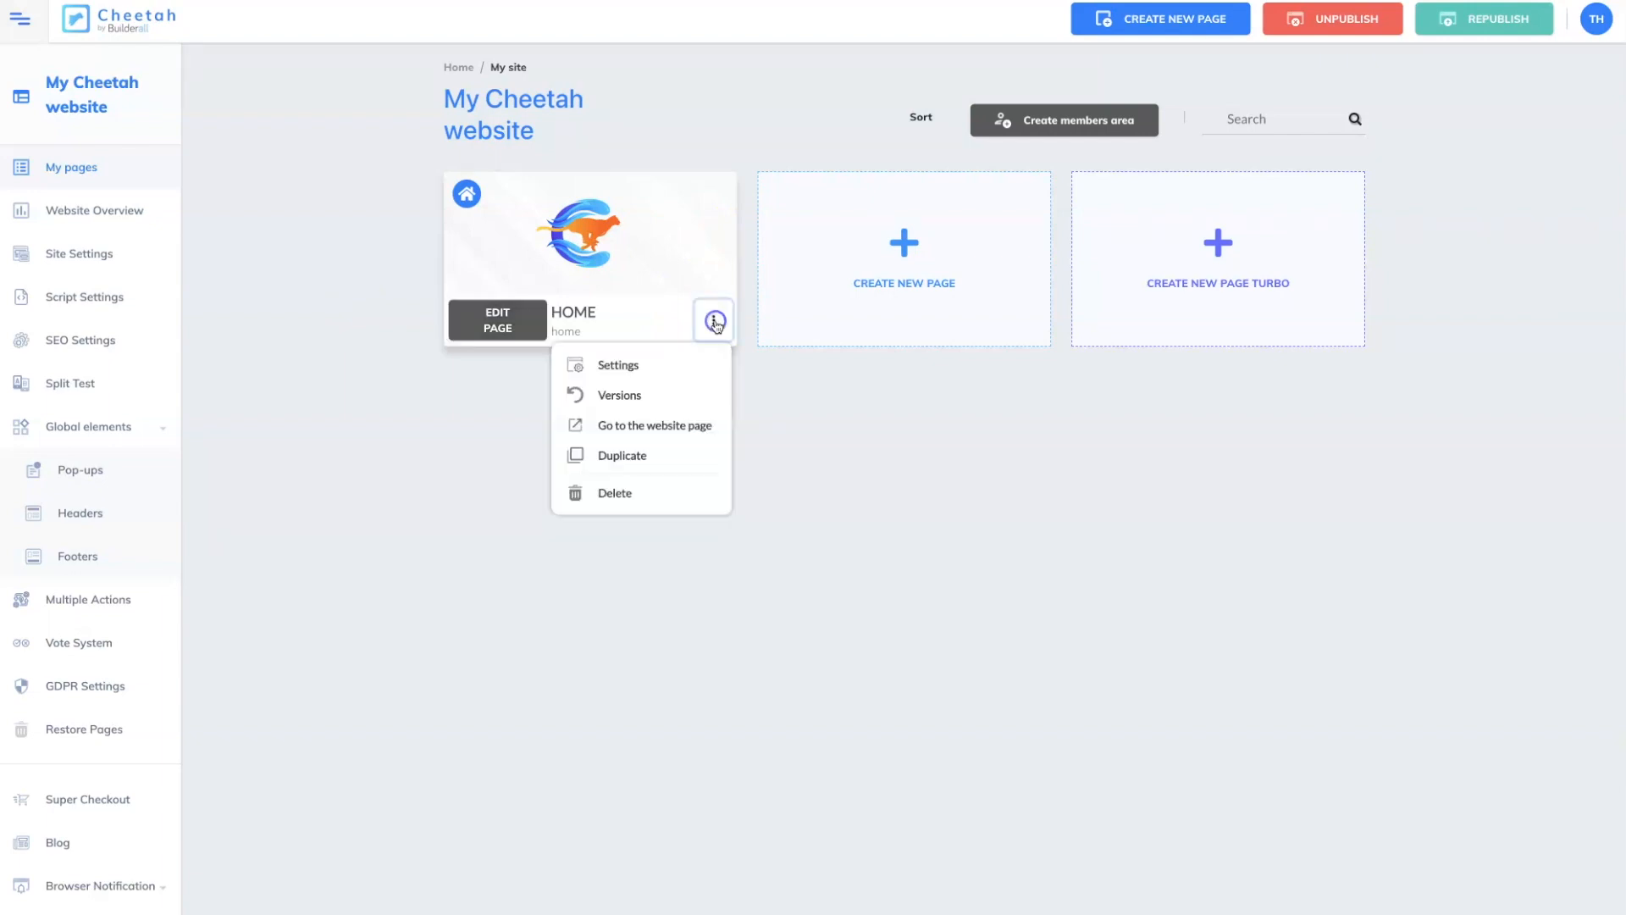
{"action": "left_click", "coordinate": [676, 425]}
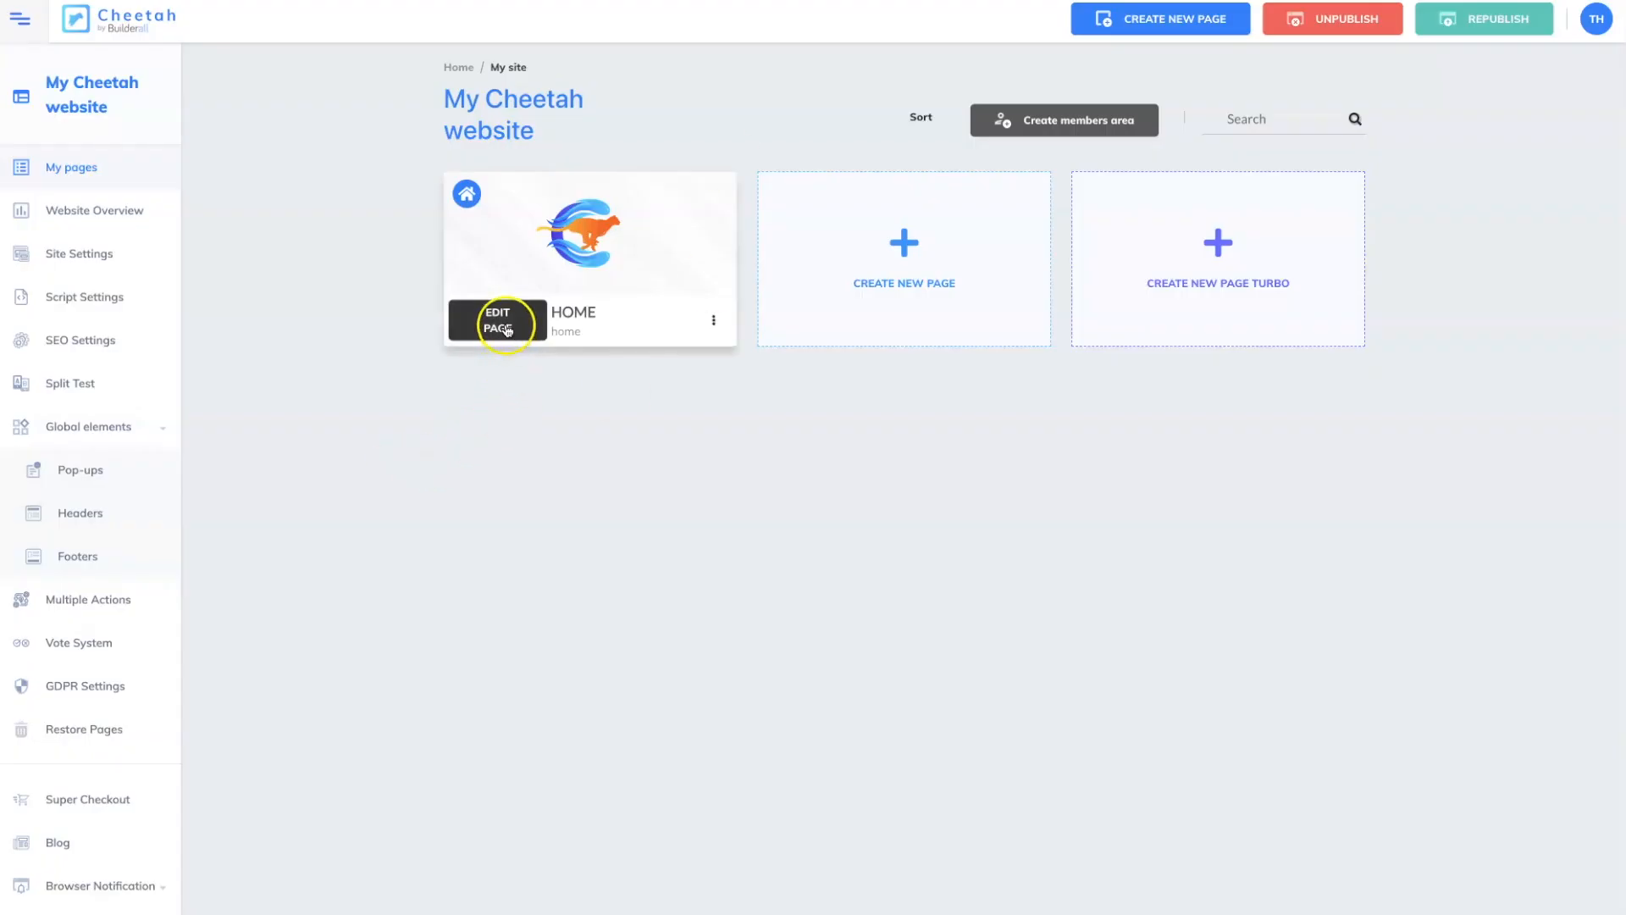
{"action": "left_click", "coordinate": [497, 325]}
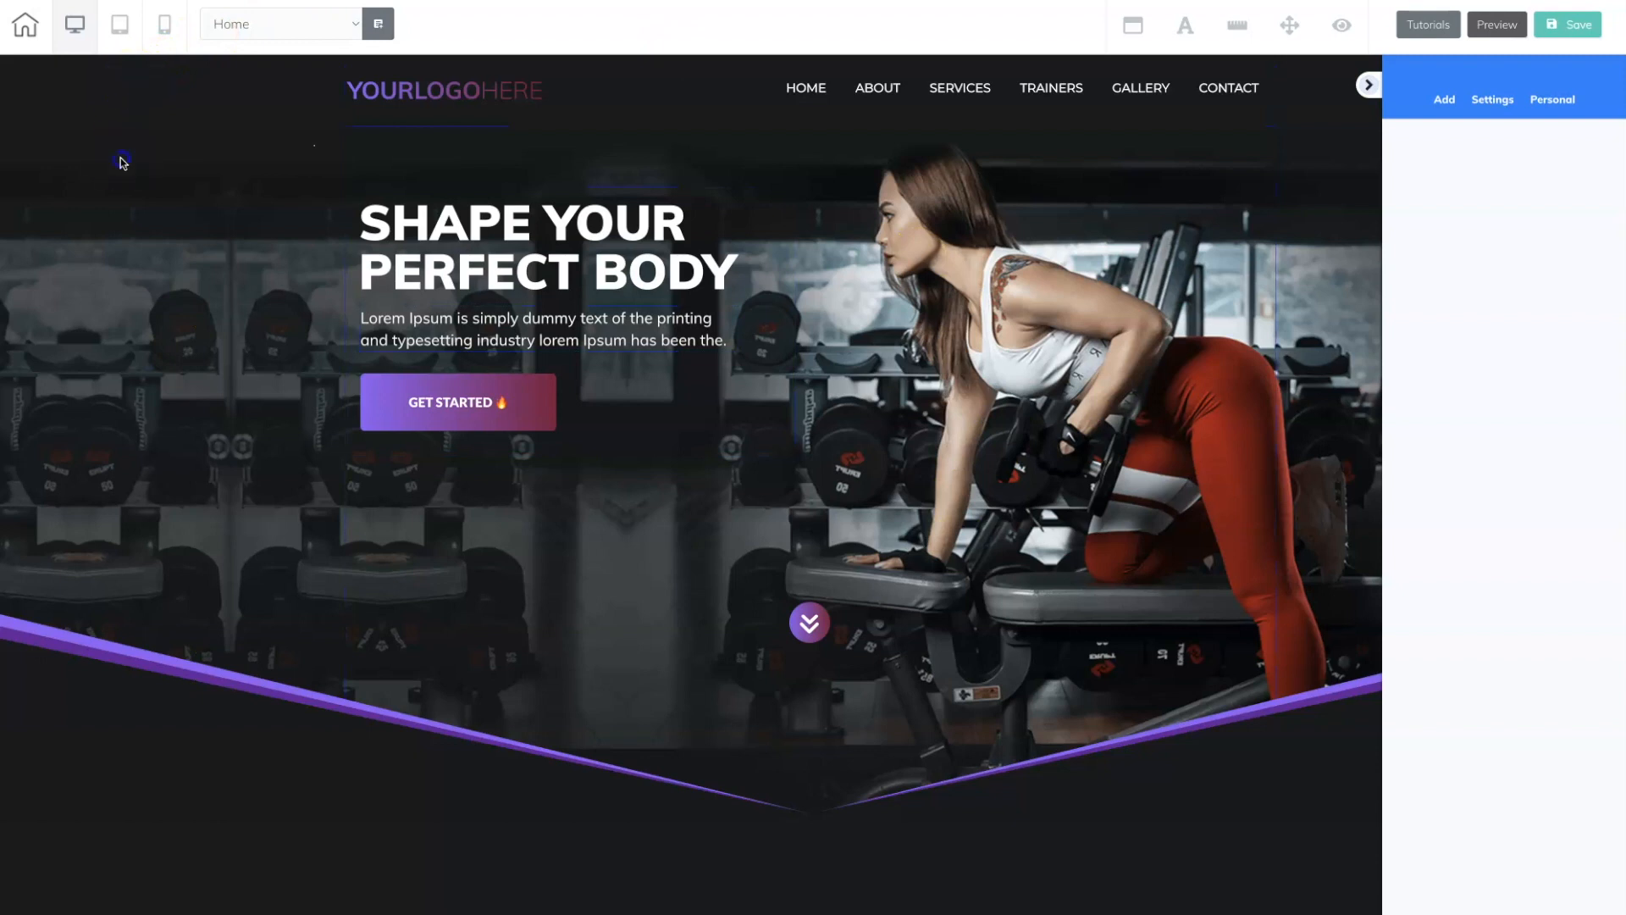
Examine how the page is divided into panels by selecting the header, hero and About Gym panels
{"action": "left_click", "coordinate": [236, 200]}
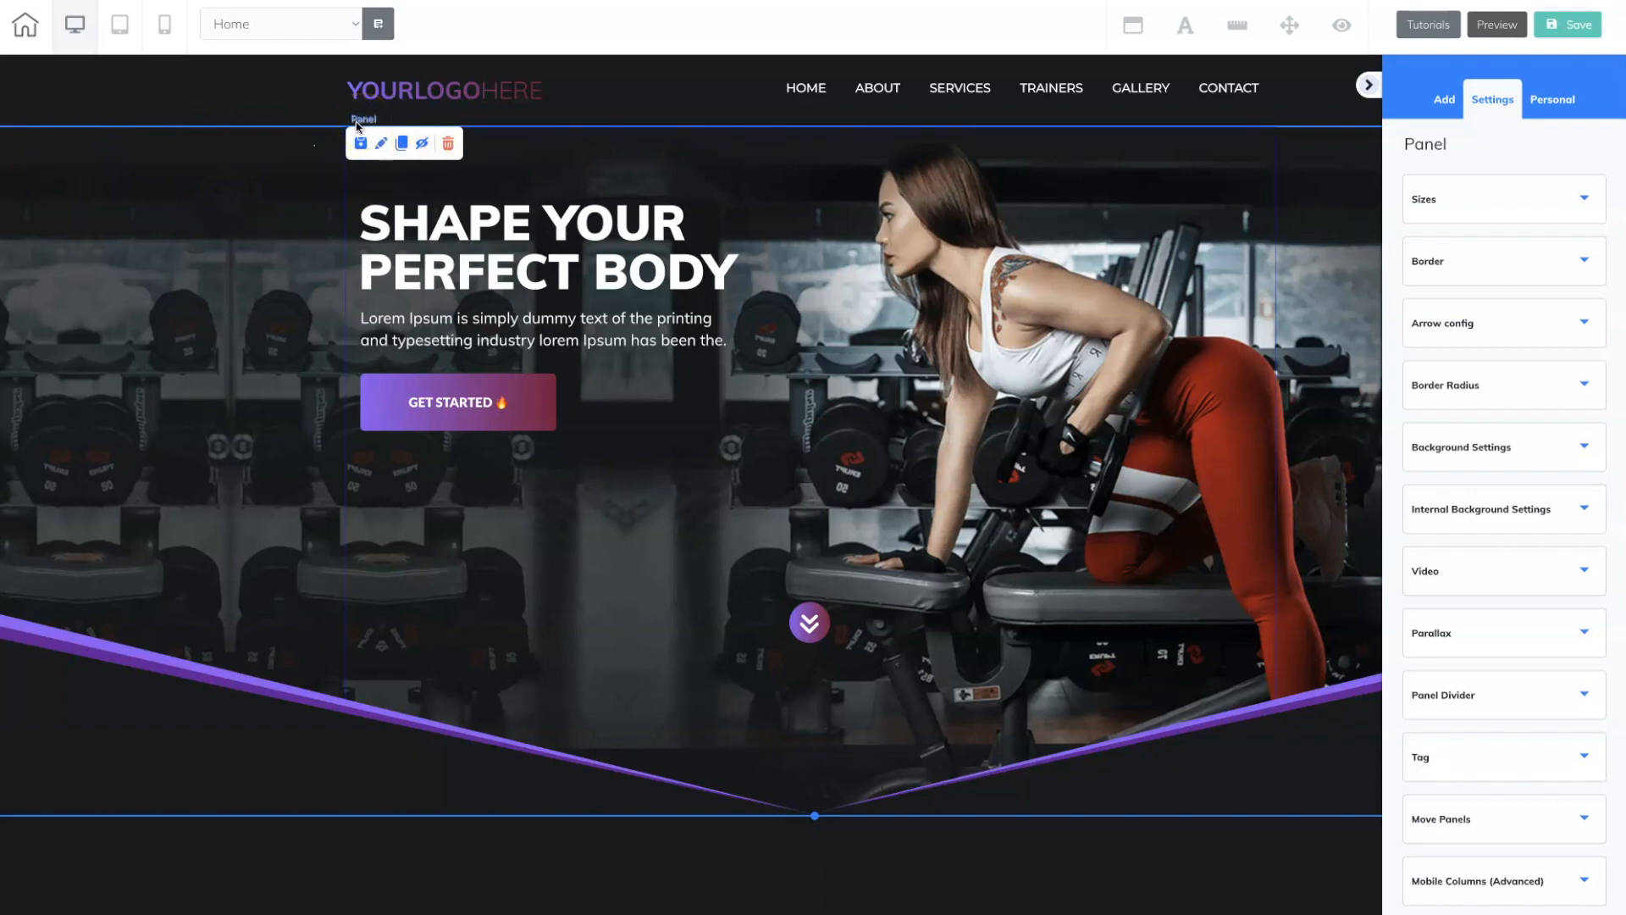
{"action": "left_click", "coordinate": [256, 118]}
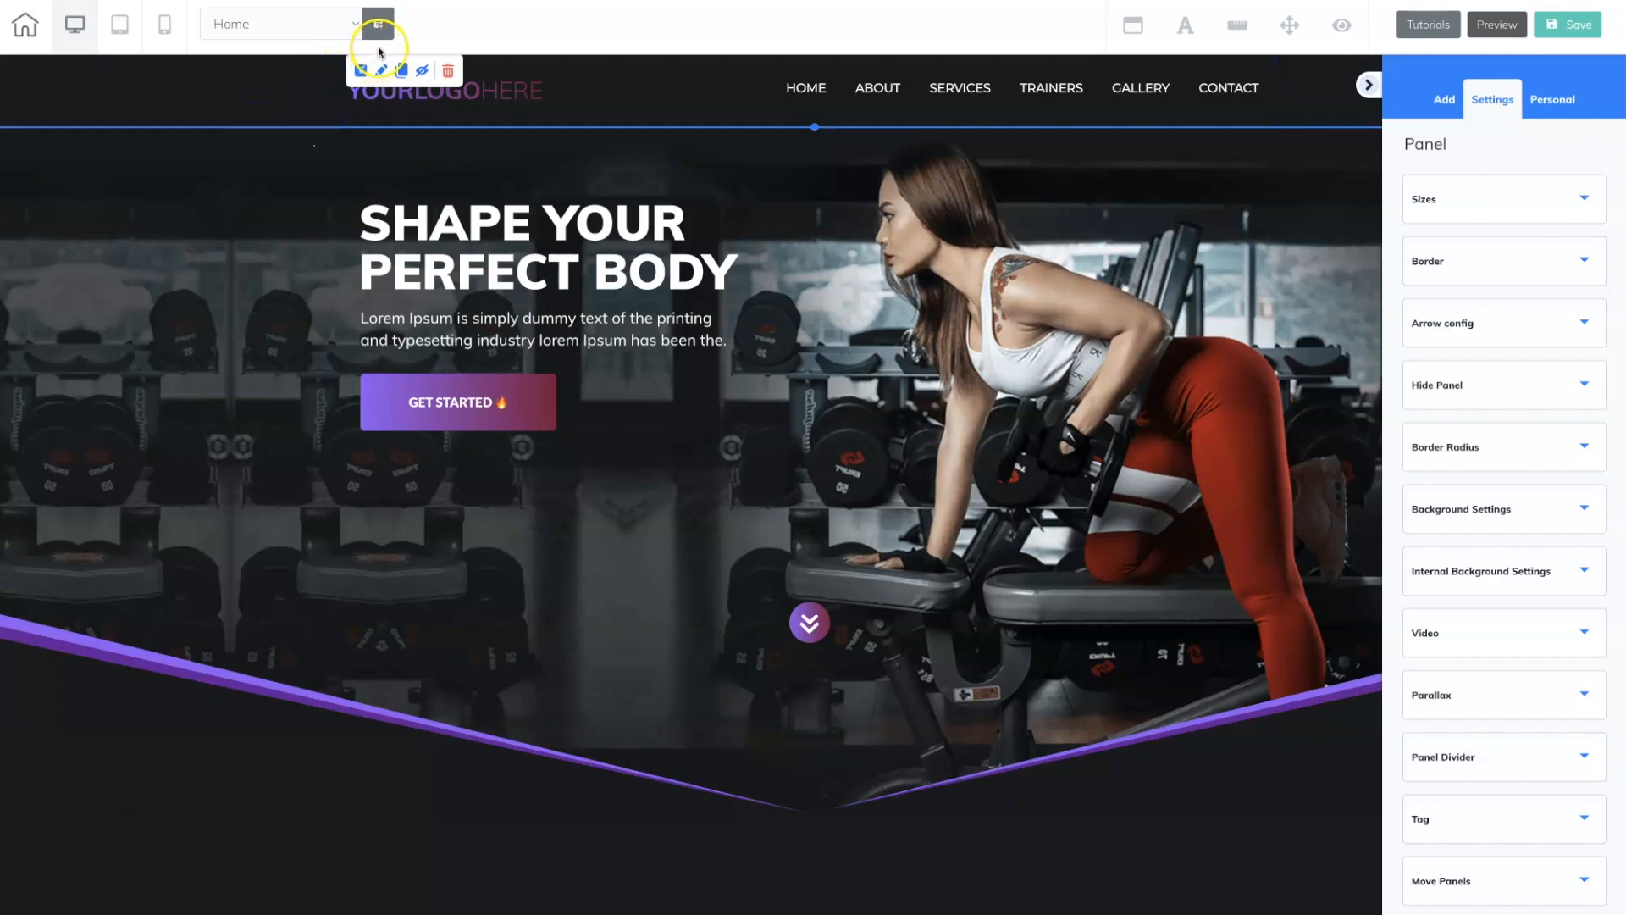
{"action": "left_click", "coordinate": [208, 247]}
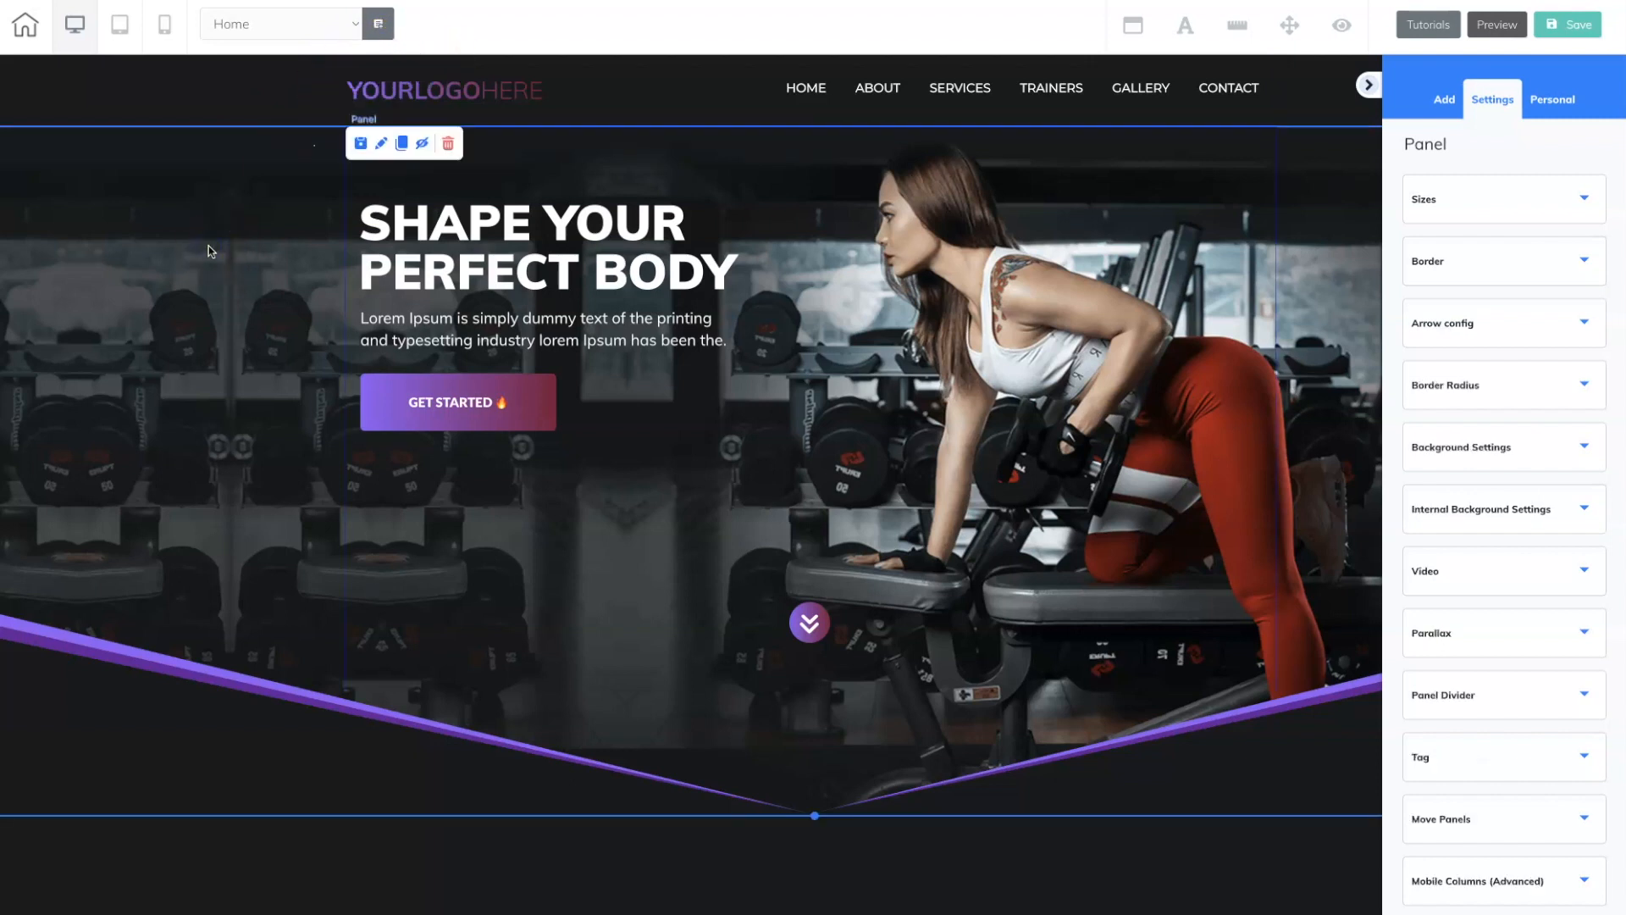
{"action": "scroll", "coordinate": [208, 246], "scroll_direction": "down", "scroll_amount": 5}
{"action": "left_click", "coordinate": [171, 482]}
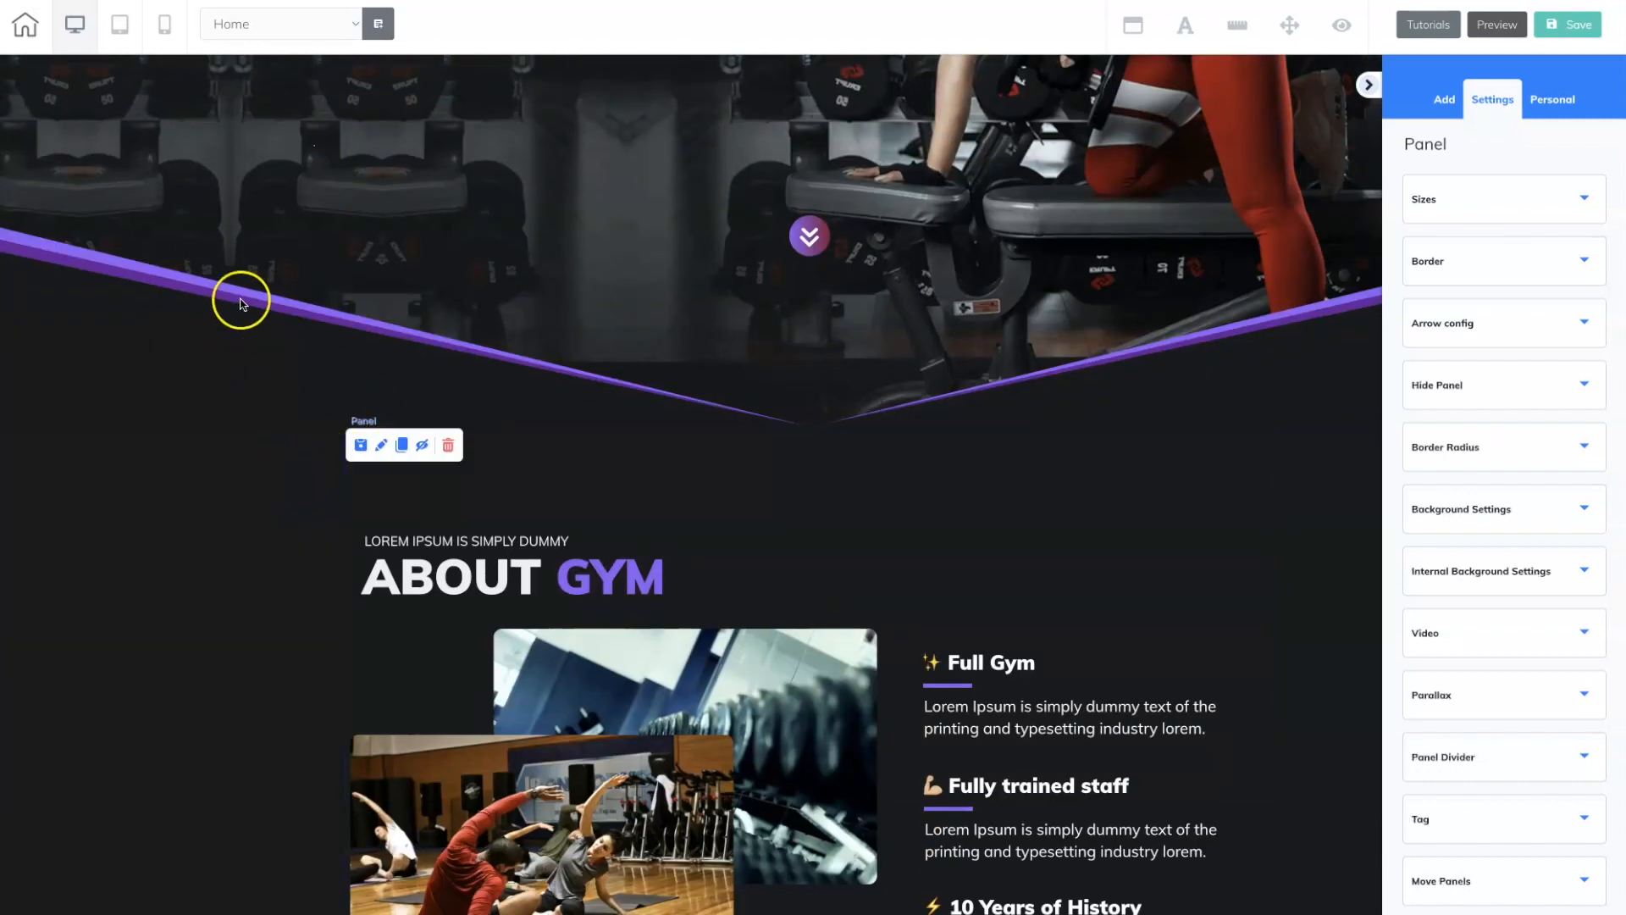
{"action": "scroll", "coordinate": [218, 228], "scroll_direction": "up", "scroll_amount": 5}
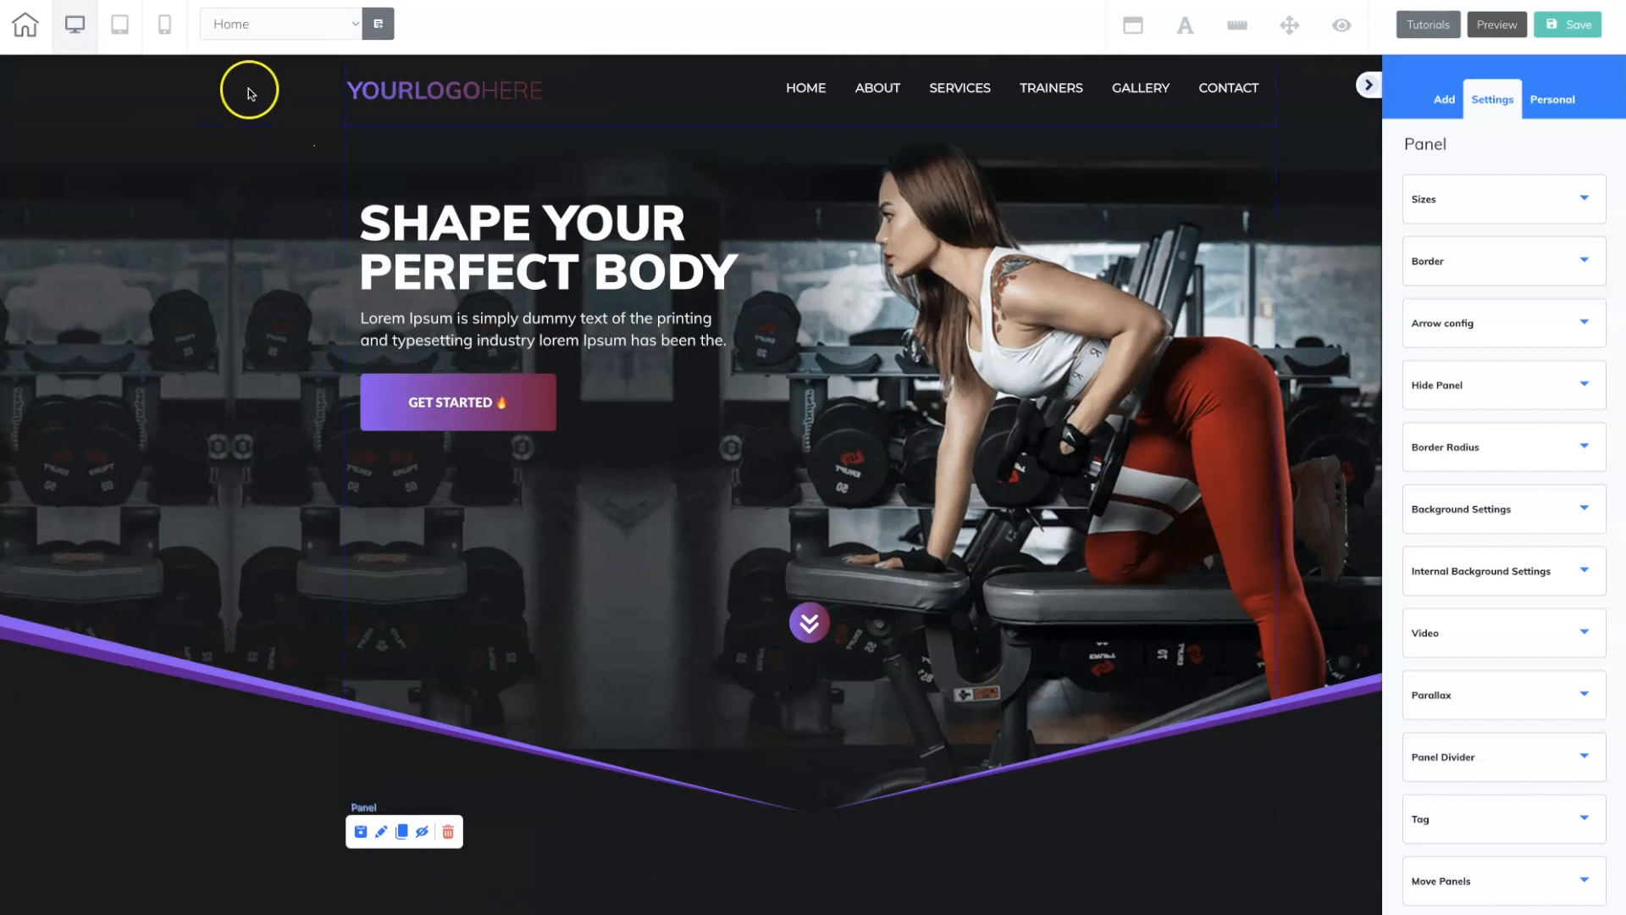
{"action": "left_click", "coordinate": [221, 227]}
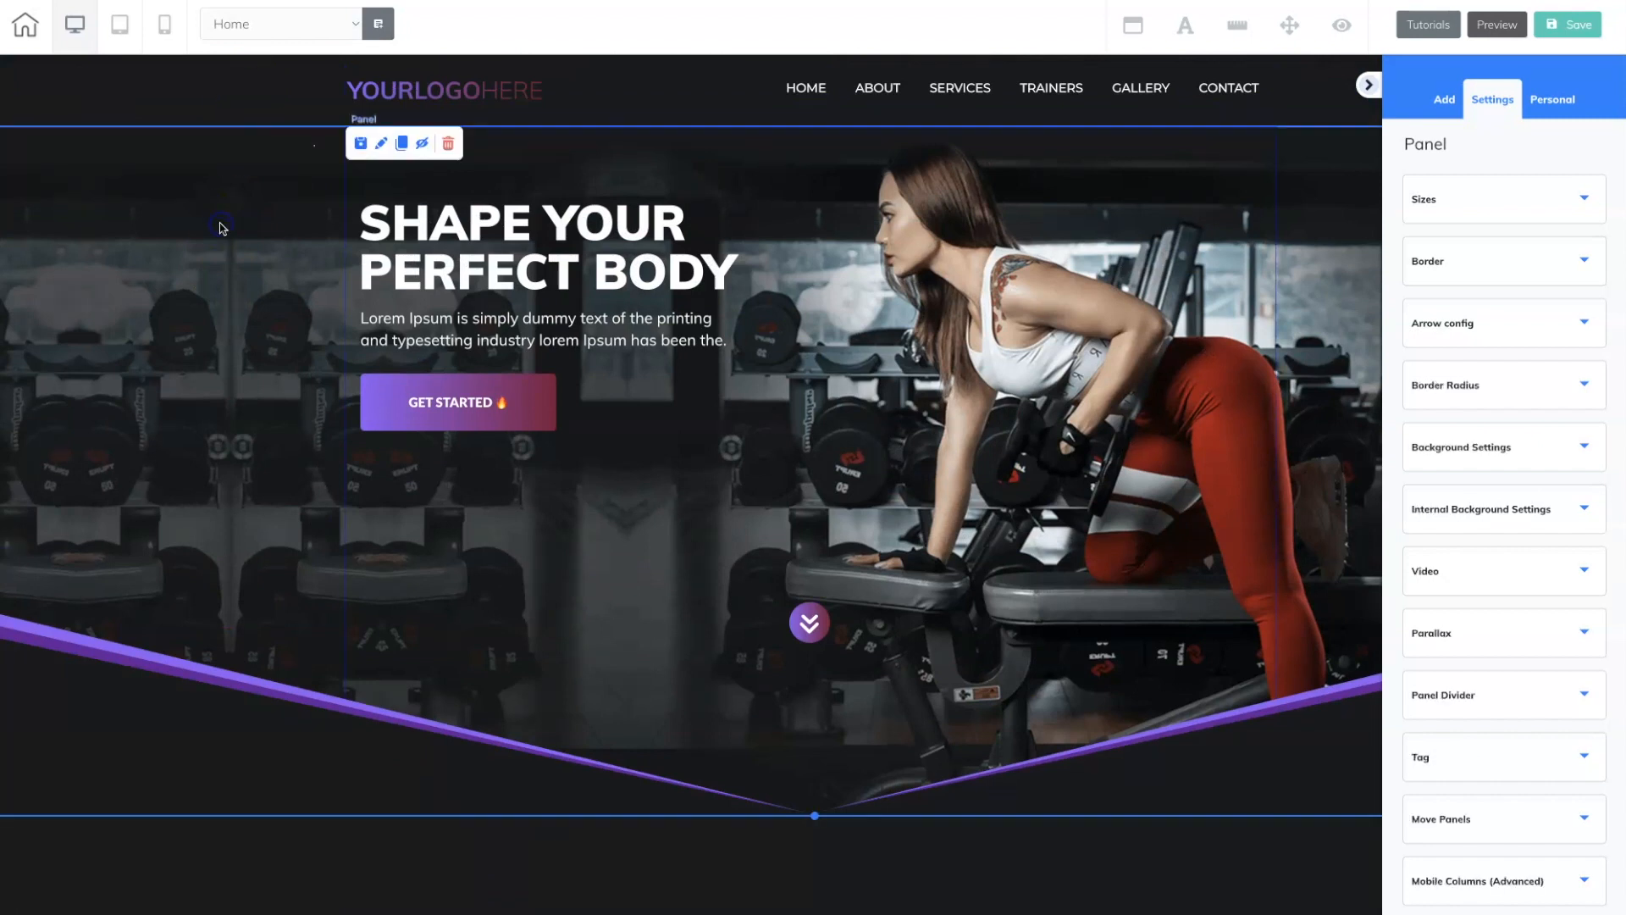
Examine the remaining page panels from About Gym through Our Services, Our Trainers and Gallery, ending back at the hero
{"action": "scroll", "coordinate": [218, 246], "scroll_direction": "down", "scroll_amount": 7}
{"action": "left_click", "coordinate": [189, 406]}
{"action": "scroll", "coordinate": [189, 407], "scroll_direction": "down", "scroll_amount": 9}
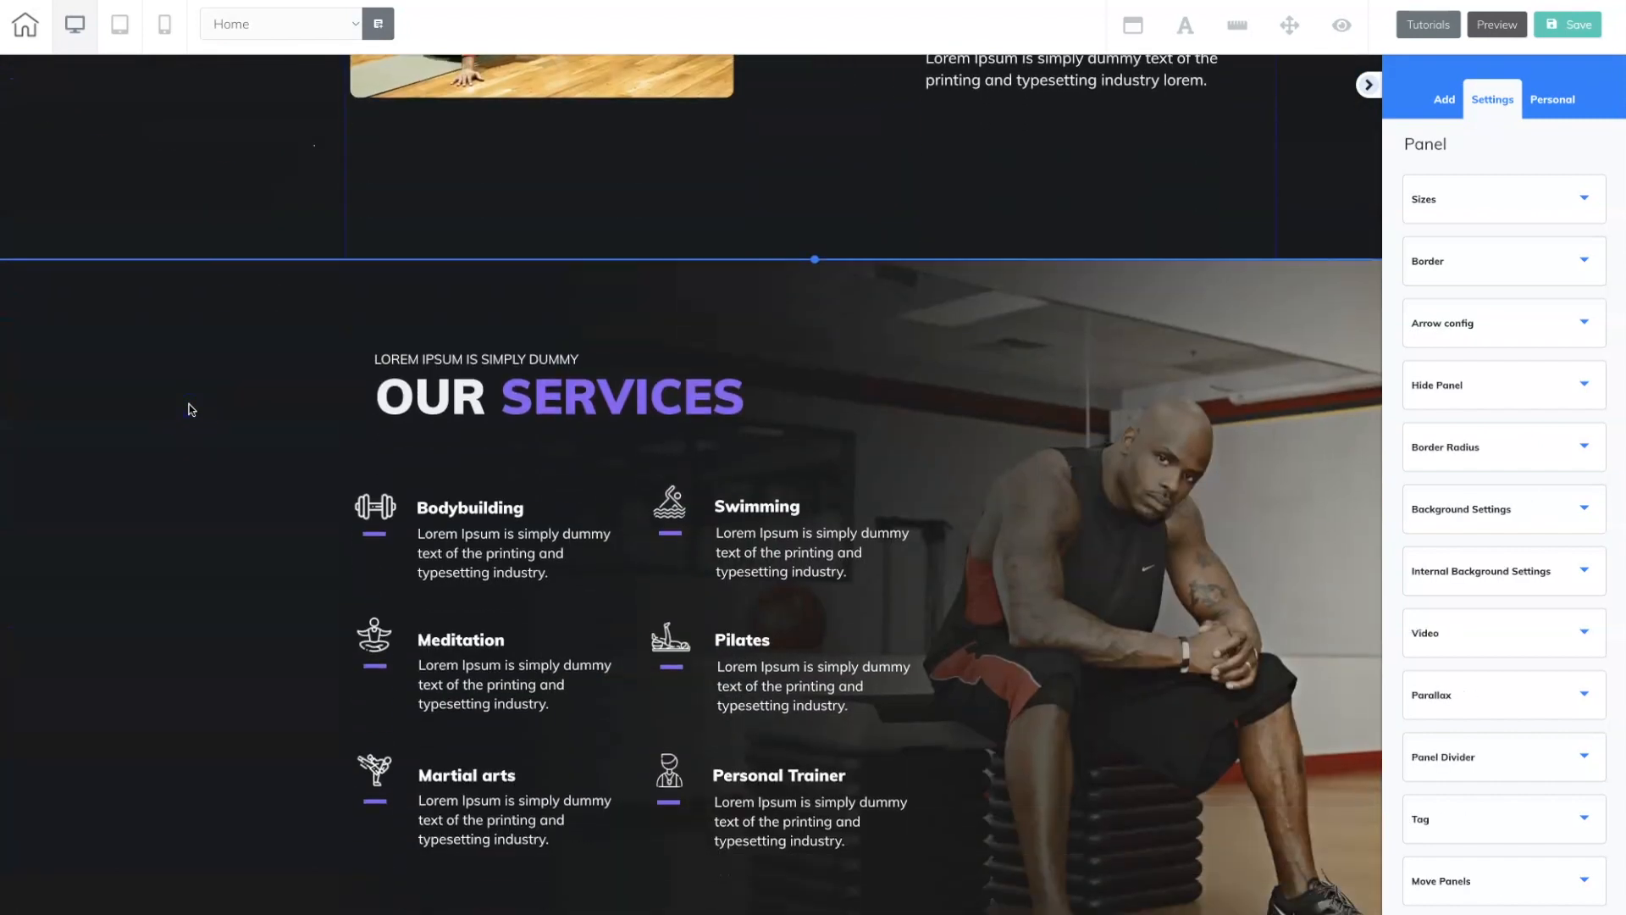
{"action": "left_click", "coordinate": [190, 409]}
{"action": "scroll", "coordinate": [190, 409], "scroll_direction": "down", "scroll_amount": 8}
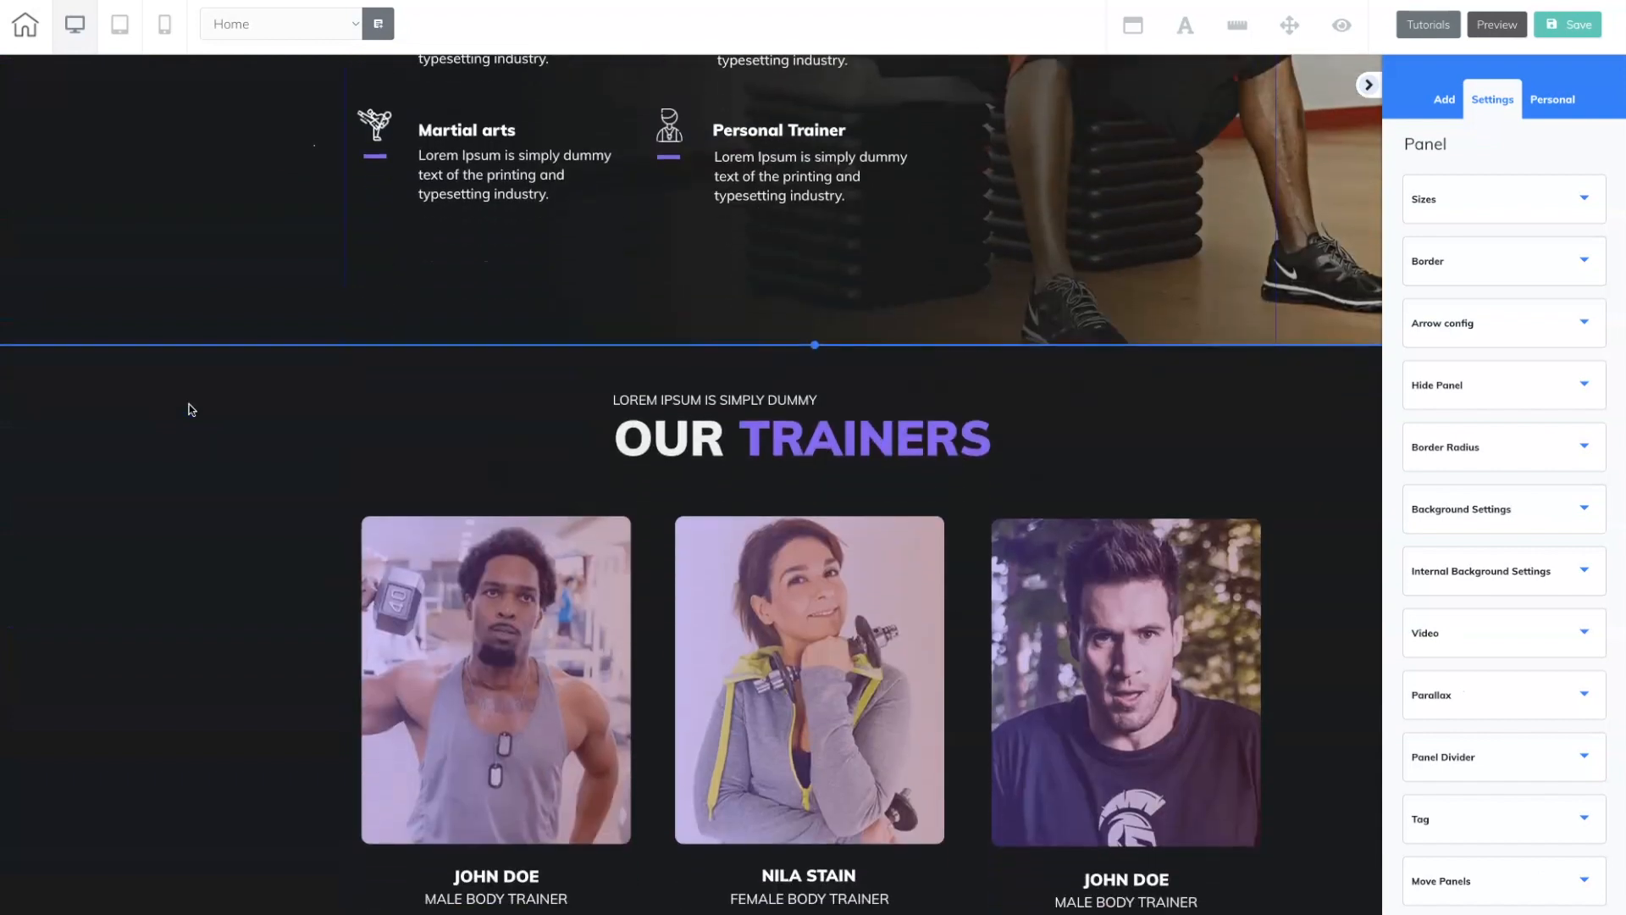
{"action": "left_click", "coordinate": [190, 409]}
{"action": "scroll", "coordinate": [191, 409], "scroll_direction": "down", "scroll_amount": 8}
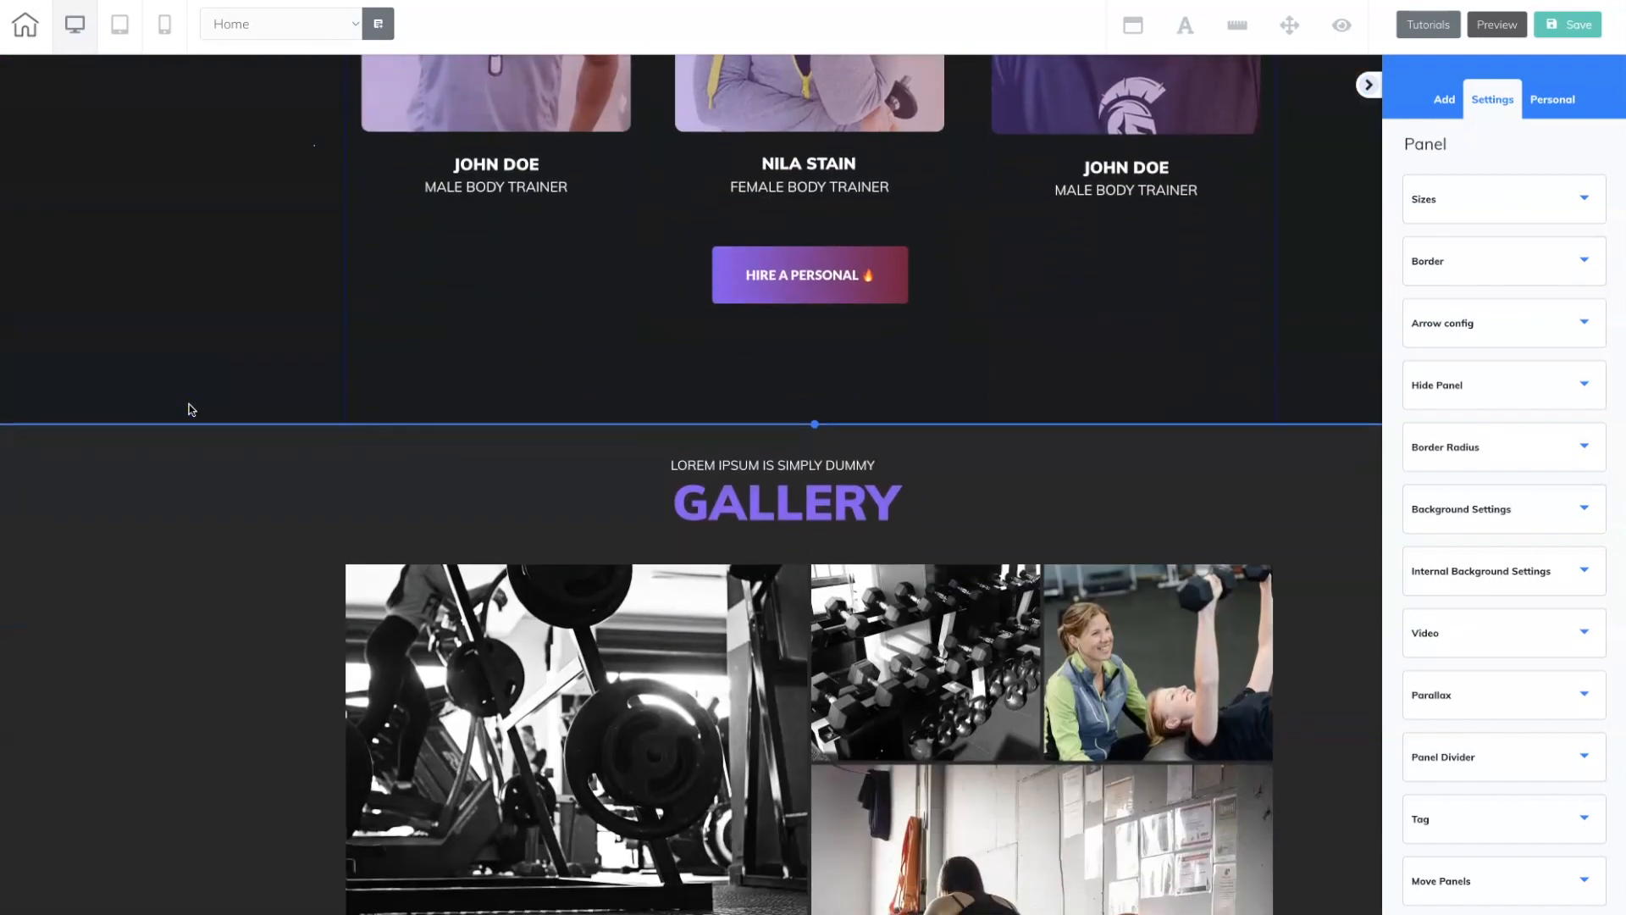
{"action": "left_click", "coordinate": [169, 433]}
{"action": "scroll", "coordinate": [169, 433], "scroll_direction": "down", "scroll_amount": 8}
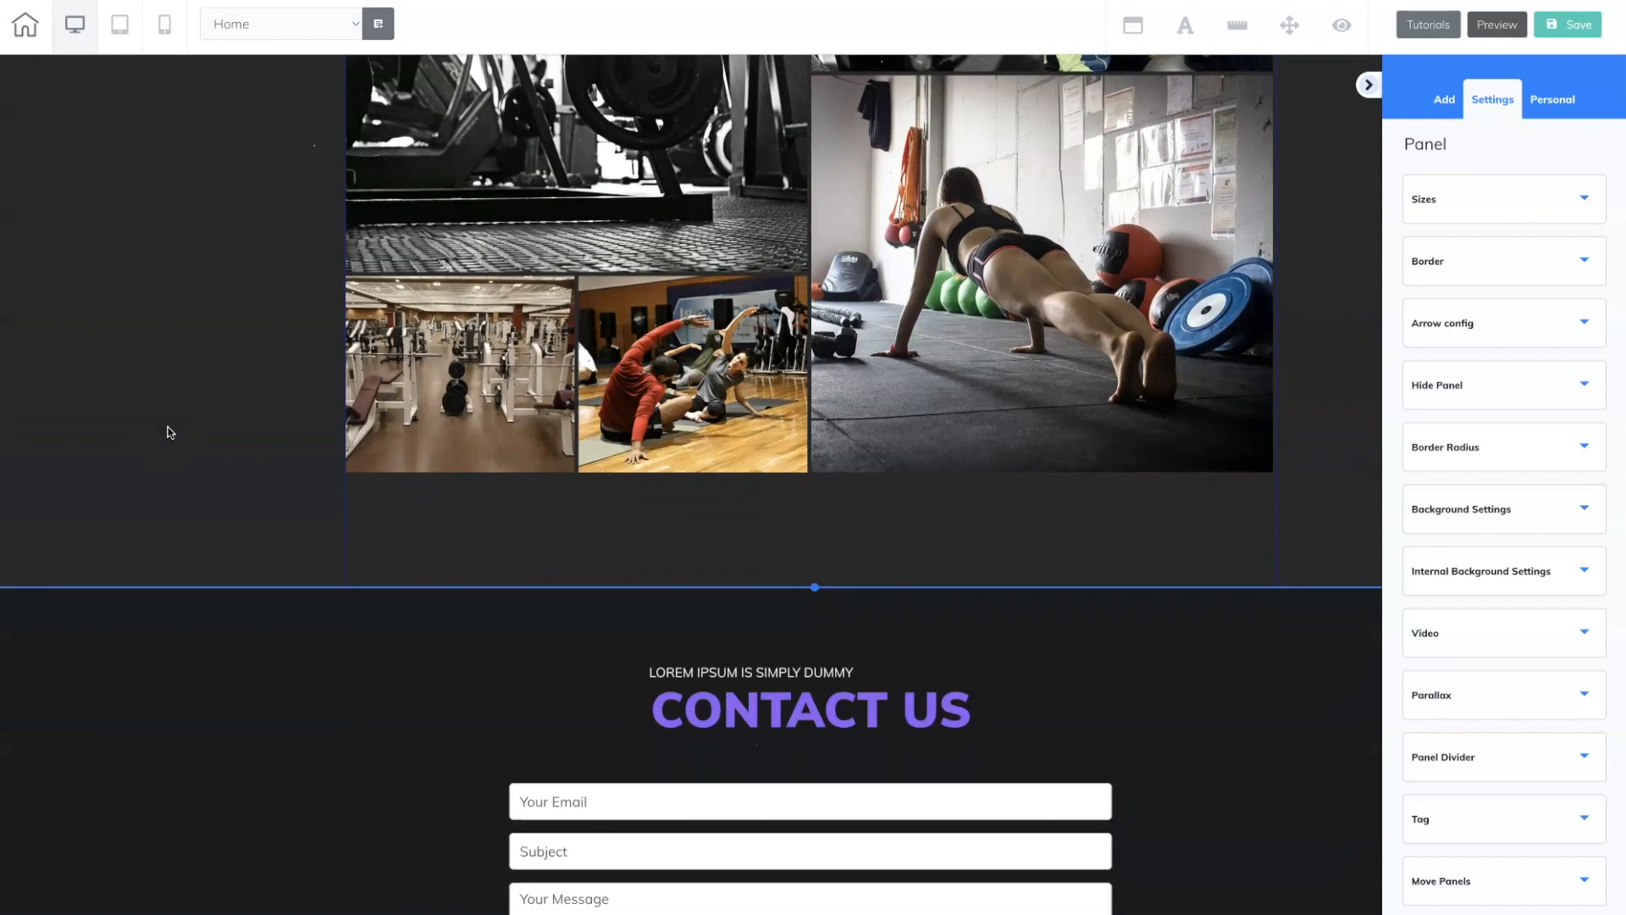
{"action": "scroll", "coordinate": [170, 432], "scroll_direction": "up", "scroll_amount": 10}
{"action": "scroll", "coordinate": [168, 432], "scroll_direction": "up", "scroll_amount": 15}
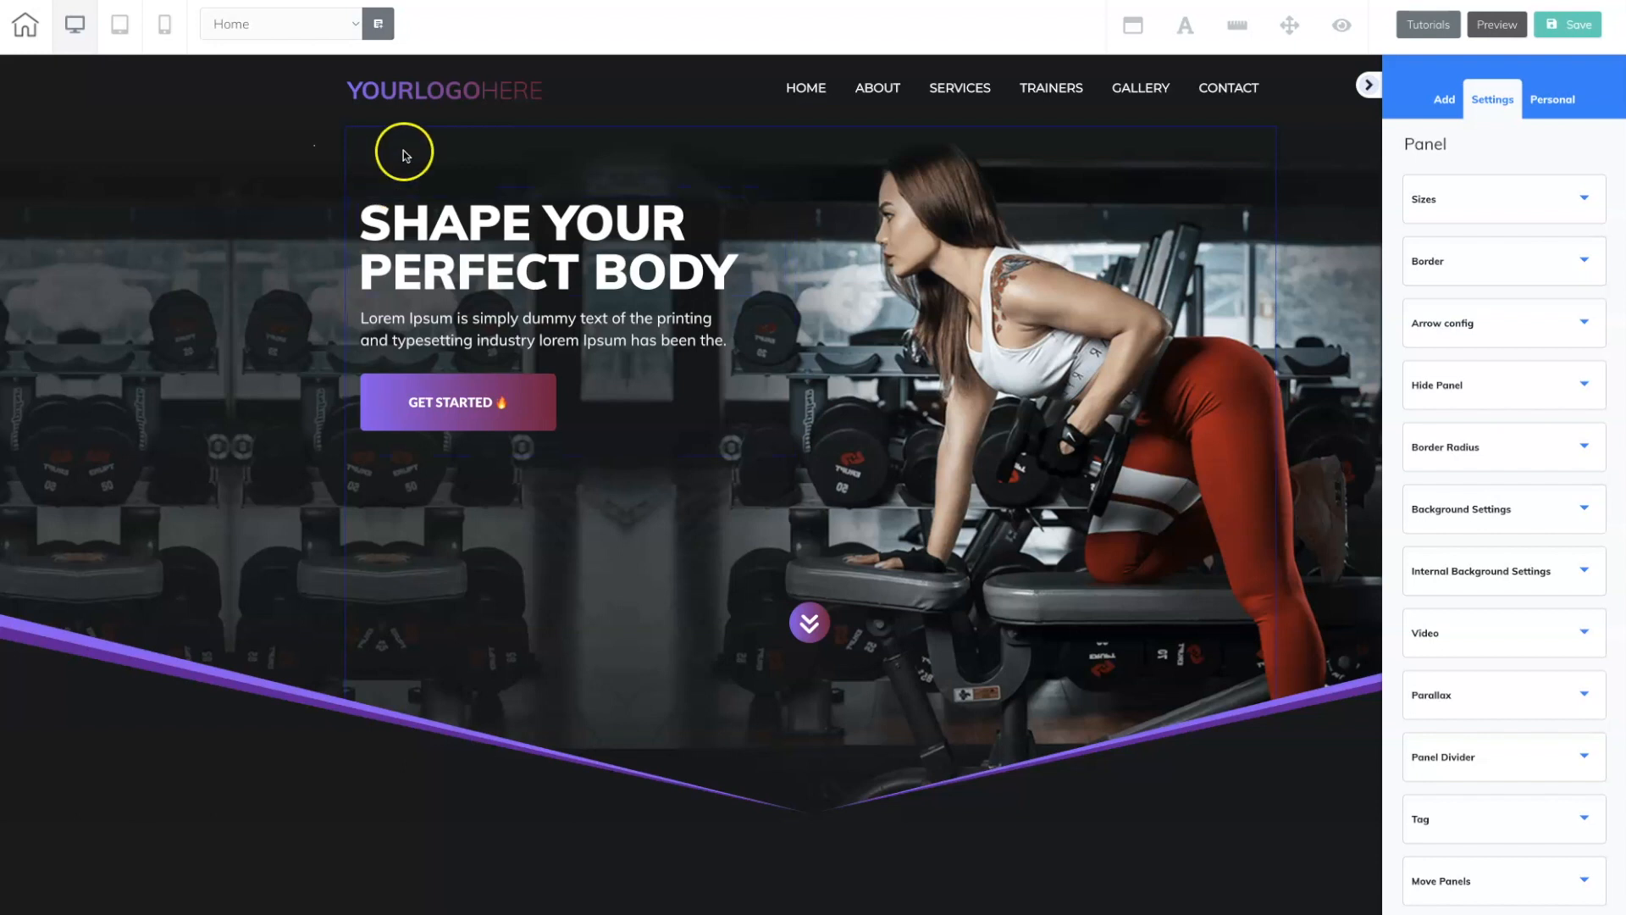
Inspect the element types of the logo, navigation menu, hero headline, paragraph text and Get Started button
{"action": "left_click", "coordinate": [405, 93]}
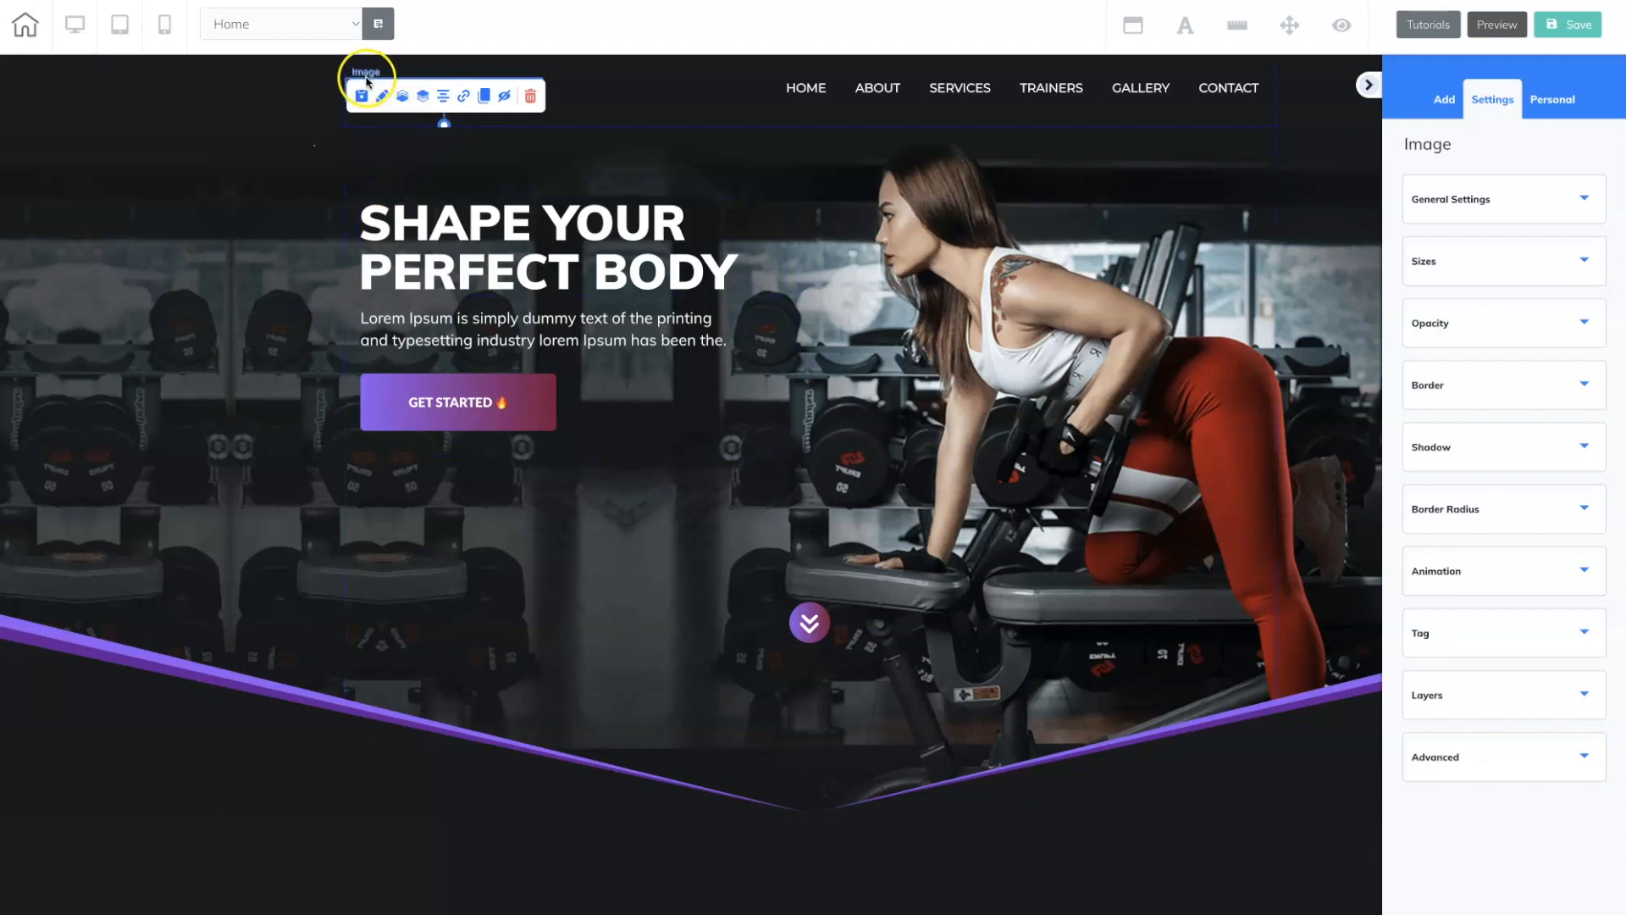
{"action": "left_click", "coordinate": [777, 104]}
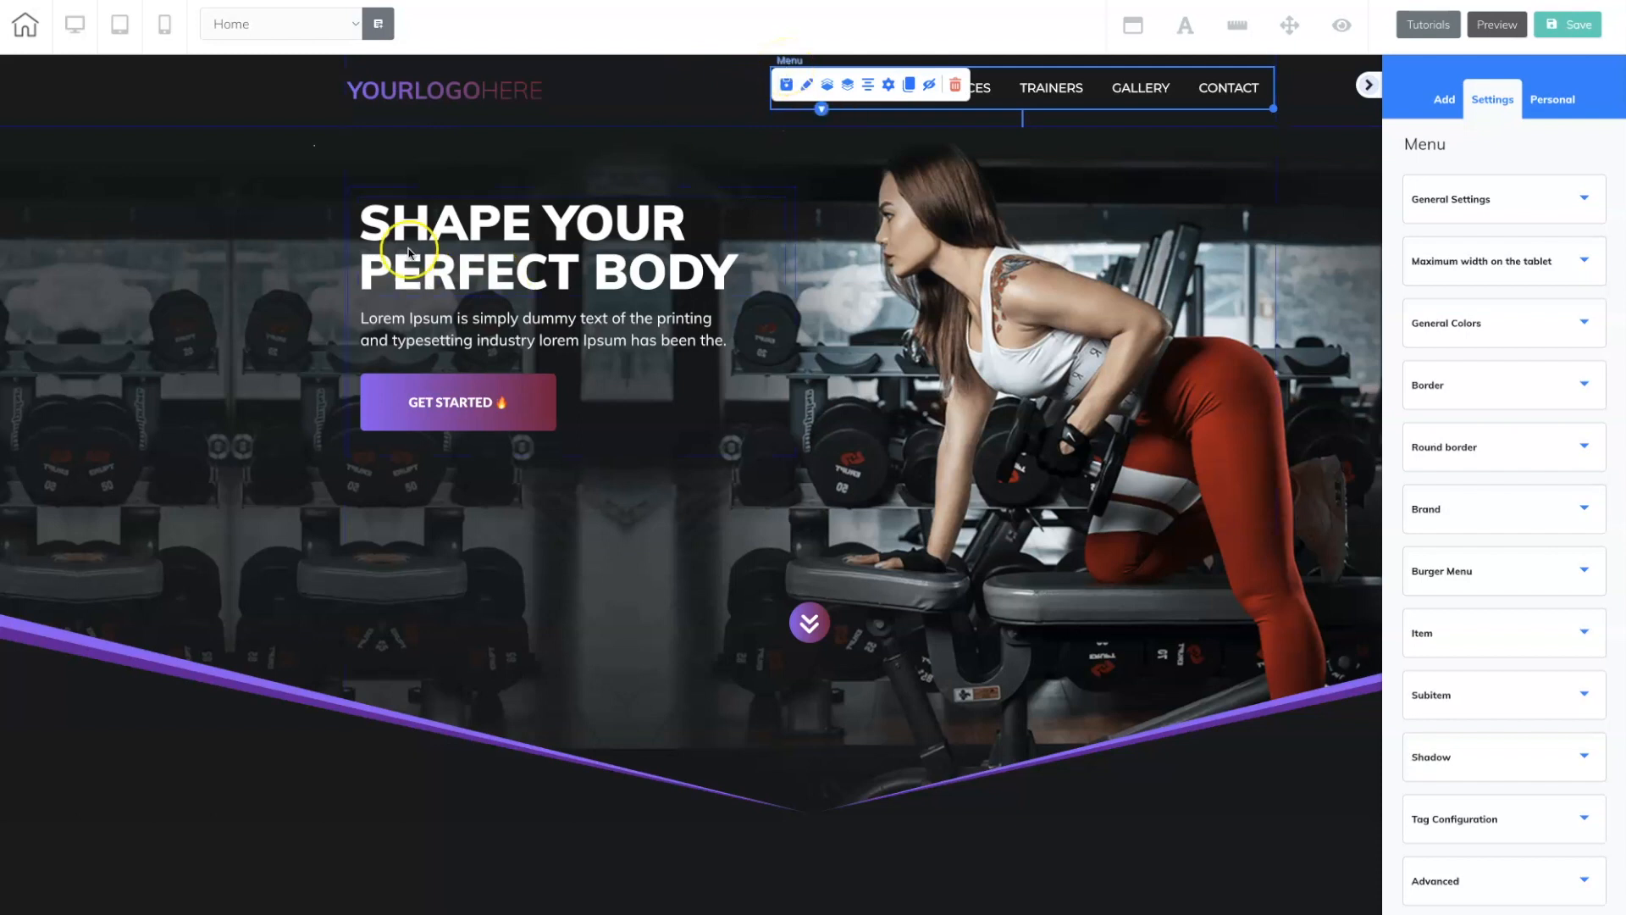
{"action": "left_click", "coordinate": [420, 222]}
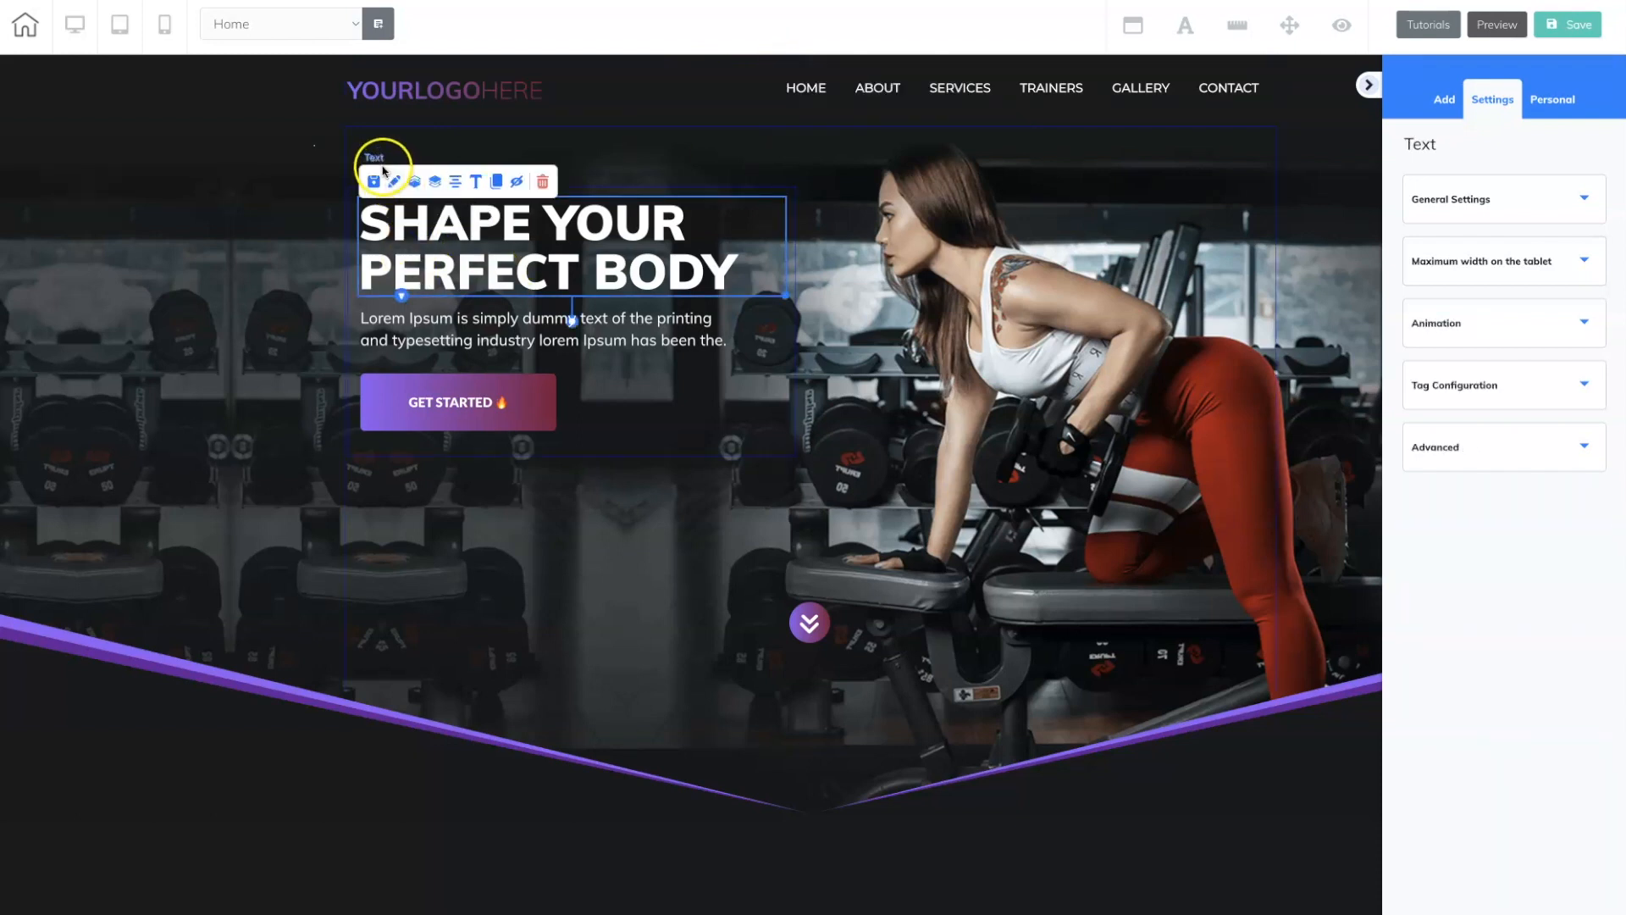
{"action": "left_click", "coordinate": [490, 322]}
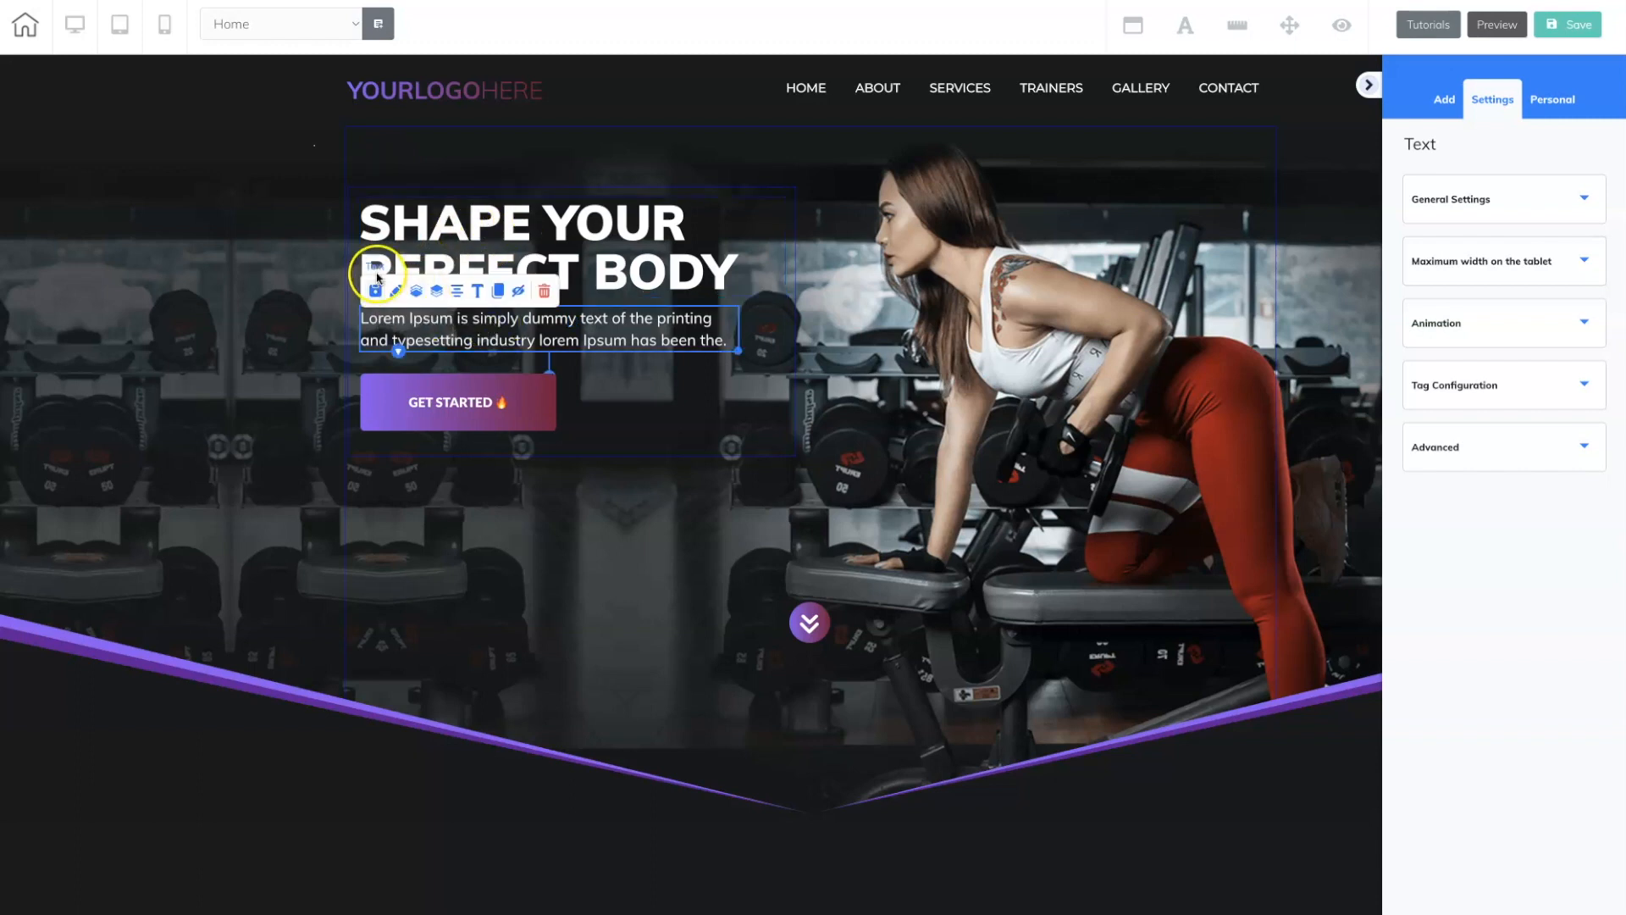
{"action": "left_click", "coordinate": [394, 418]}
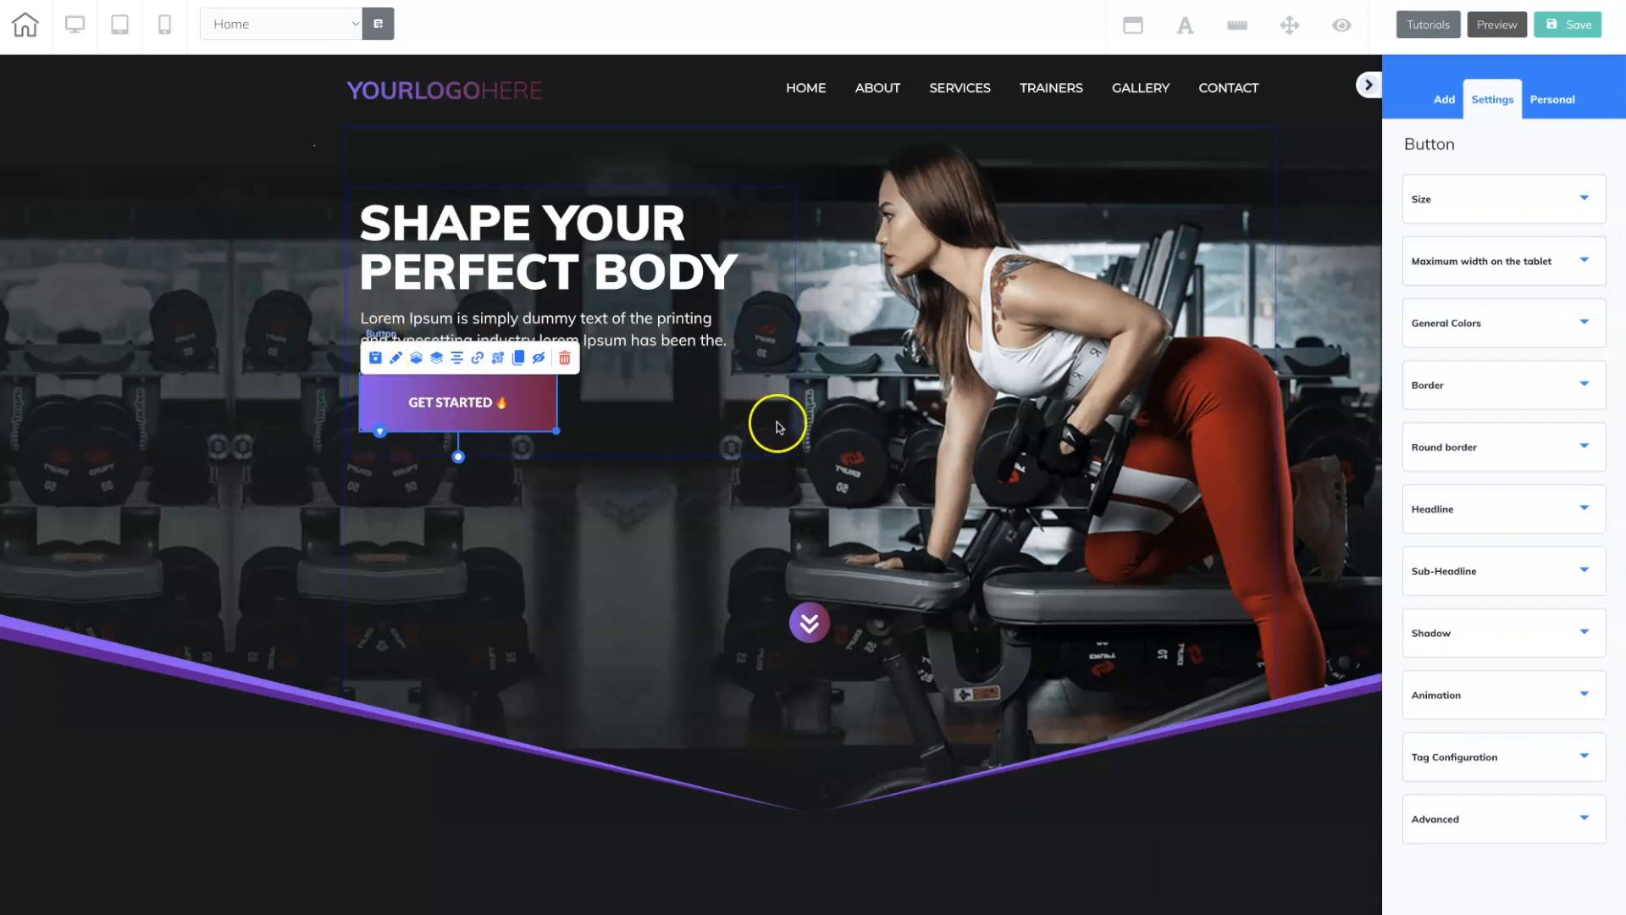
Inspect the hero's box, the text and button elements inside it, and the settings of the surrounding panel
{"action": "left_click", "coordinate": [772, 386]}
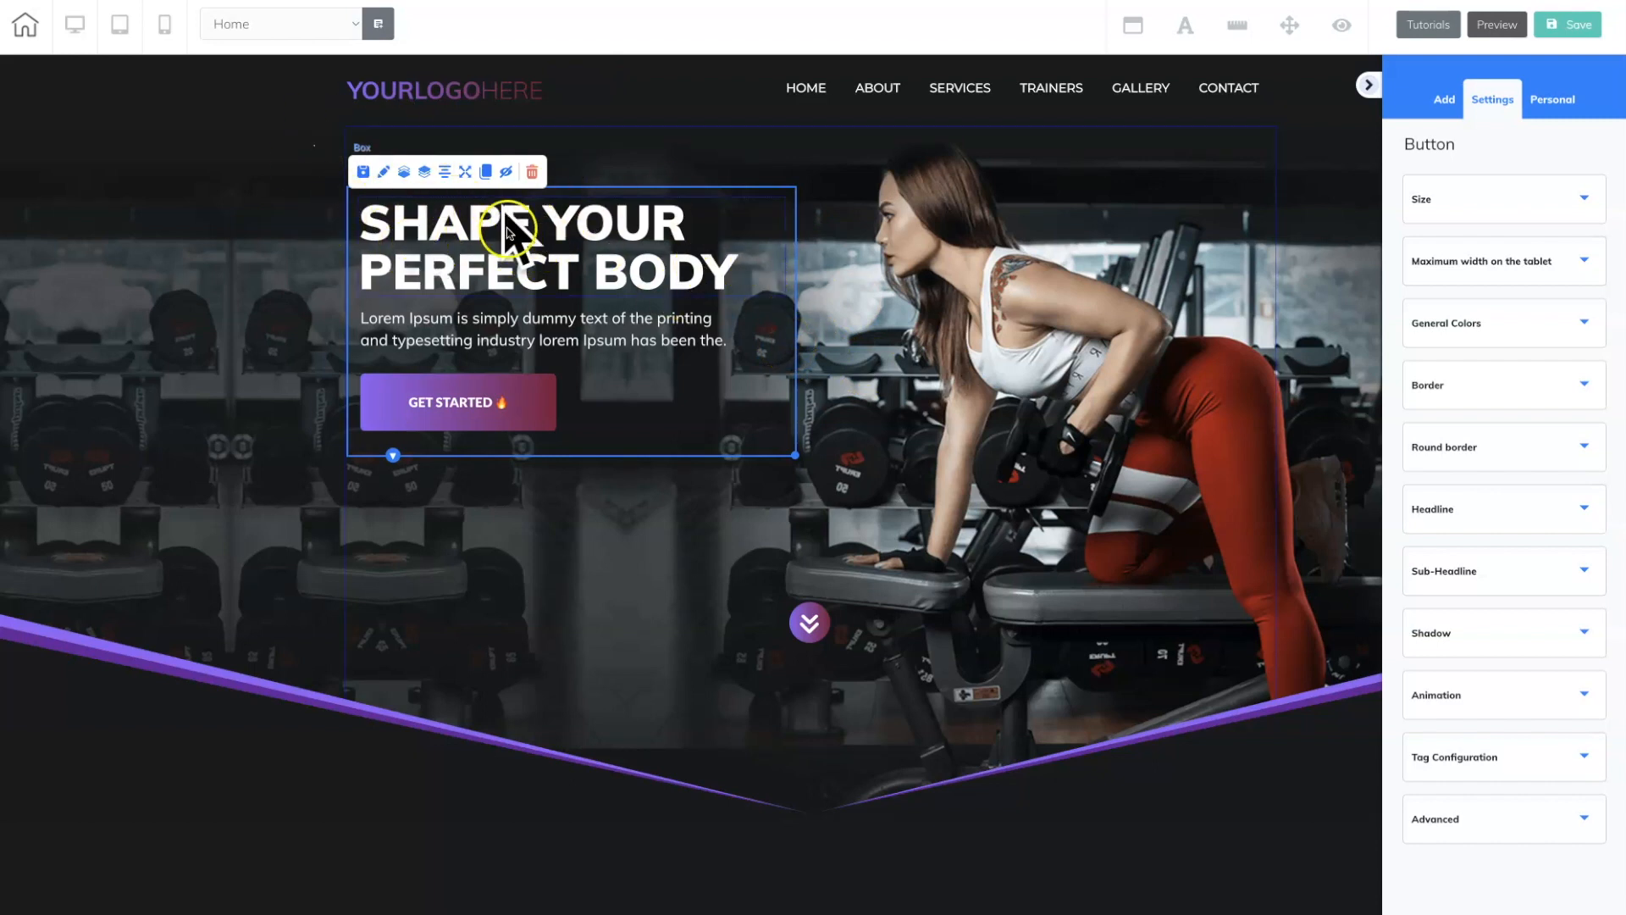
{"action": "left_click", "coordinate": [485, 243]}
{"action": "left_click", "coordinate": [475, 328]}
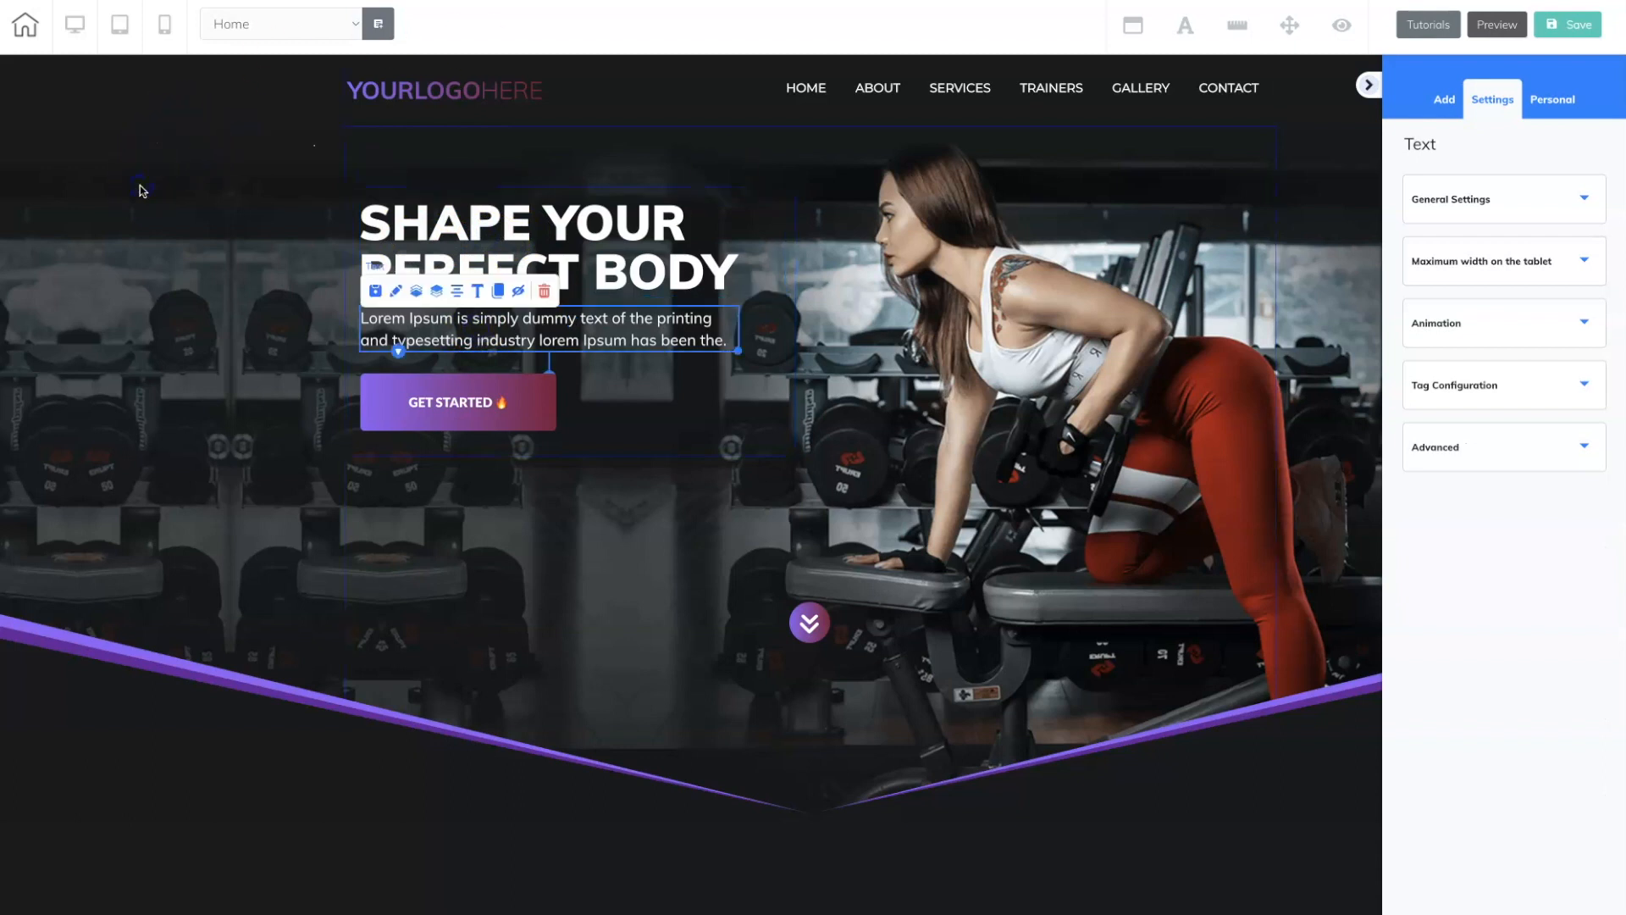
{"action": "left_click", "coordinate": [601, 164]}
{"action": "left_click", "coordinate": [788, 204]}
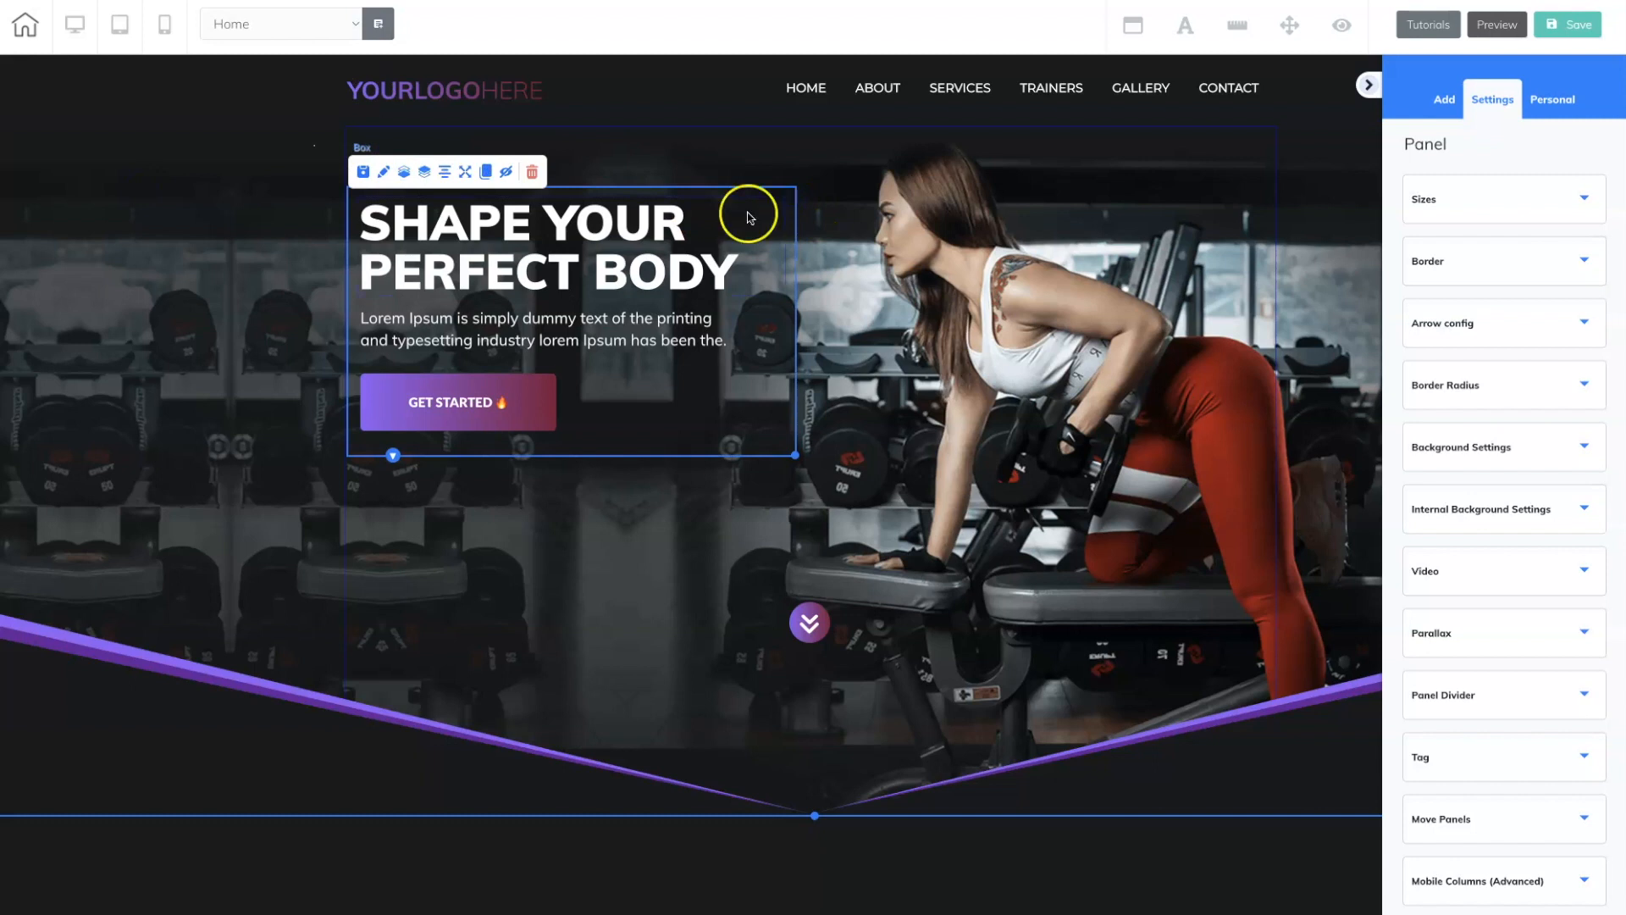
{"action": "left_click", "coordinate": [670, 225]}
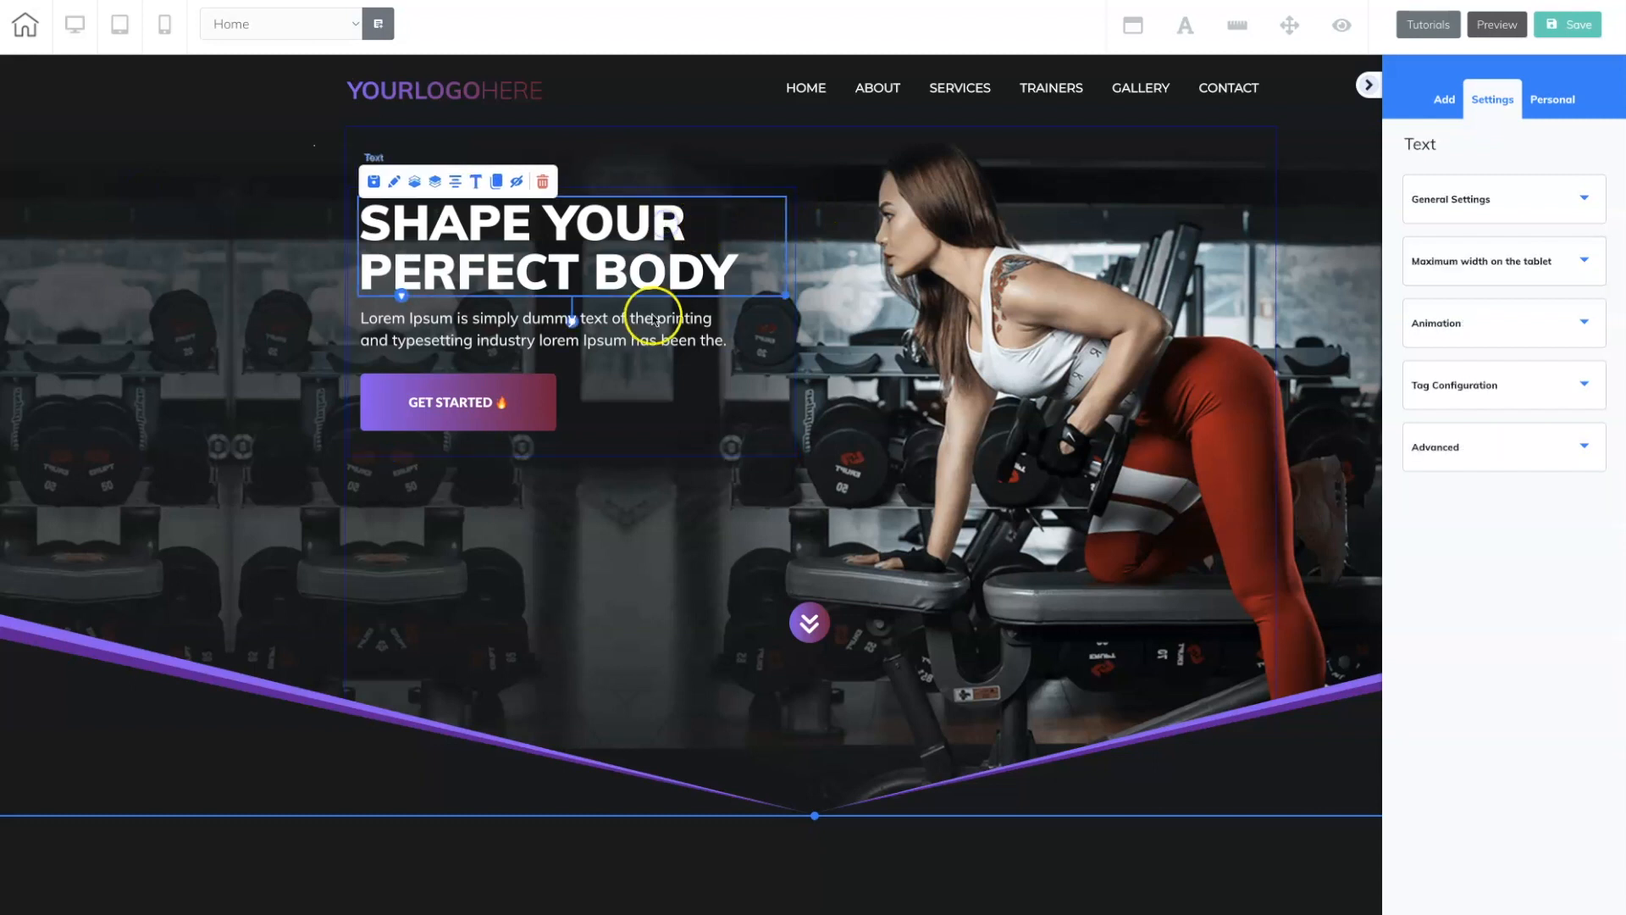
{"action": "left_click", "coordinate": [538, 399]}
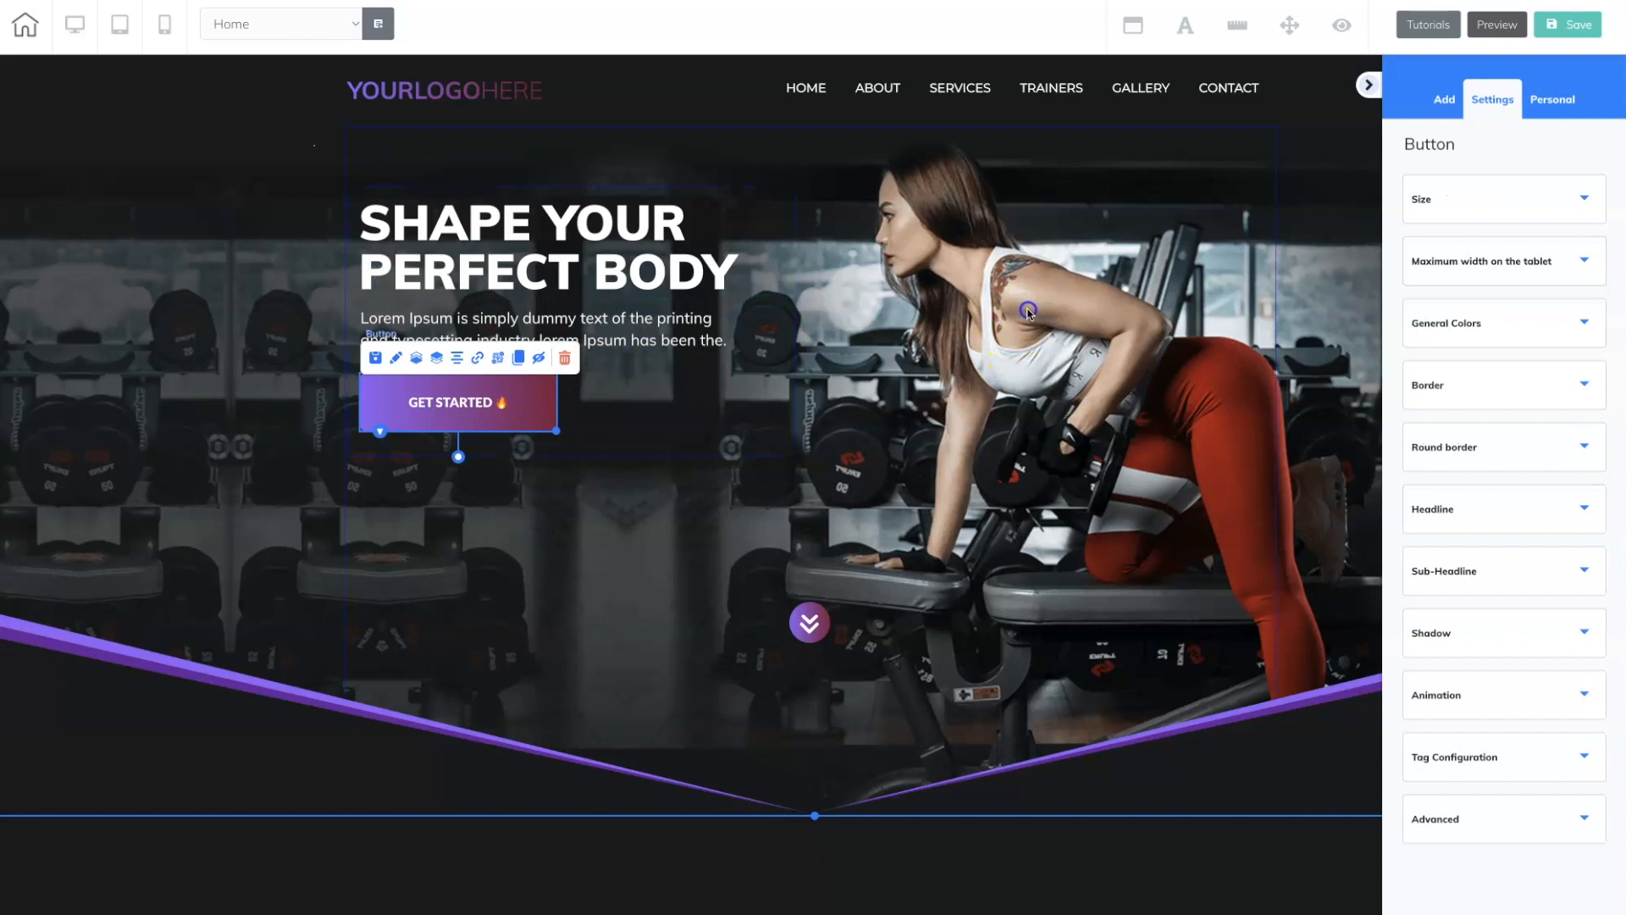
{"action": "left_click", "coordinate": [1202, 357]}
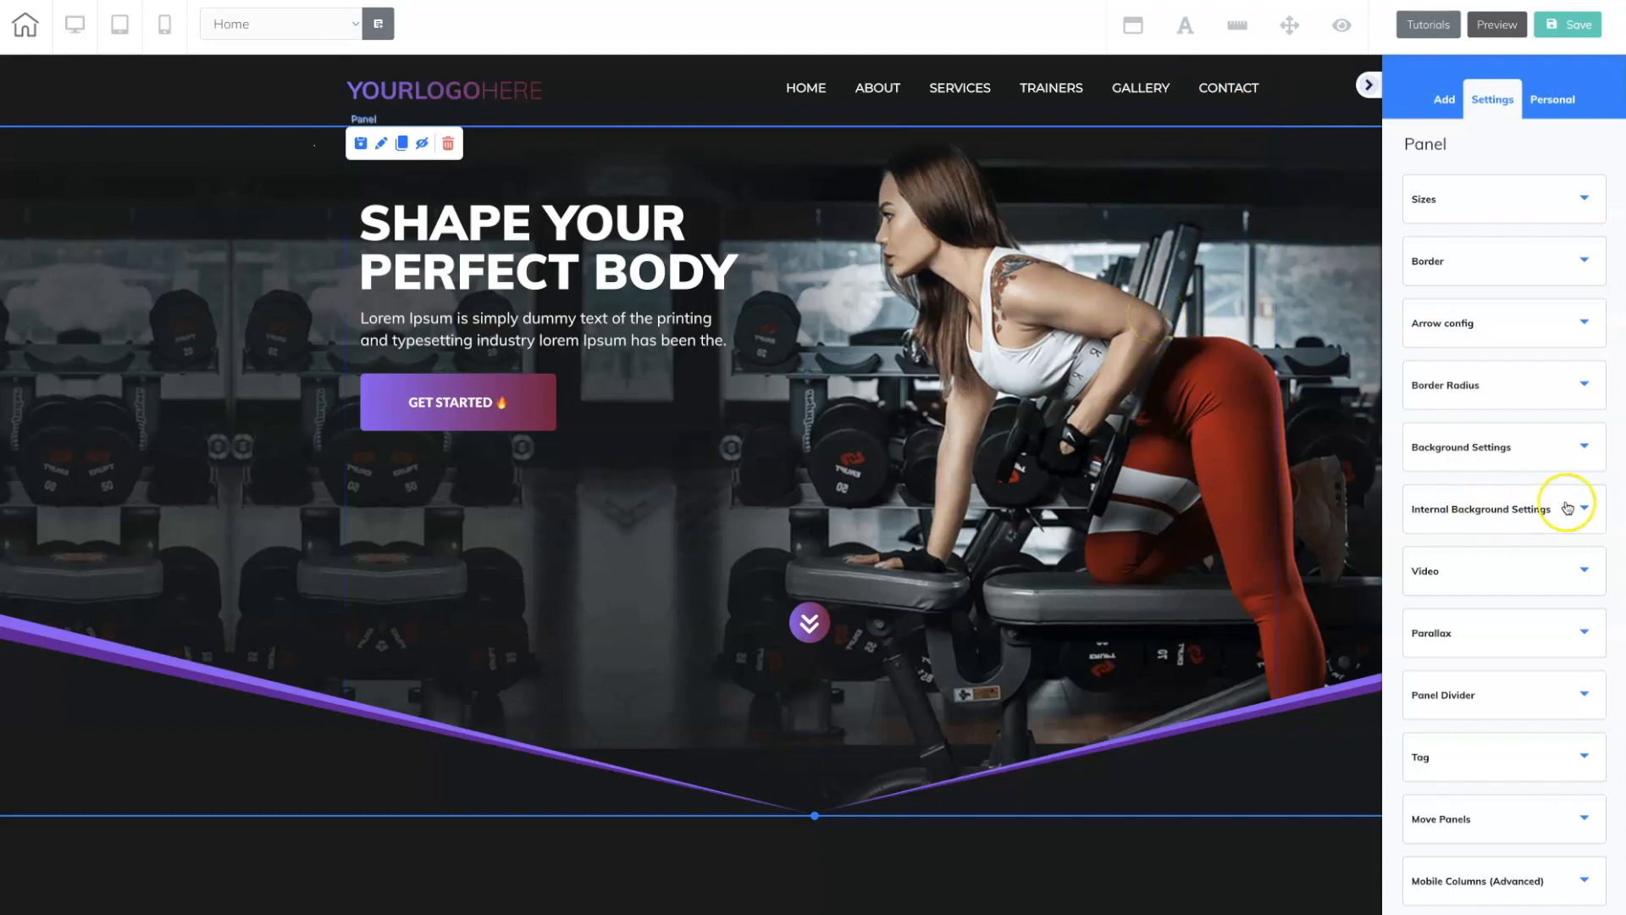
{"action": "left_click_drag", "start_coordinate": [1402, 142], "coordinate": [1458, 146]}
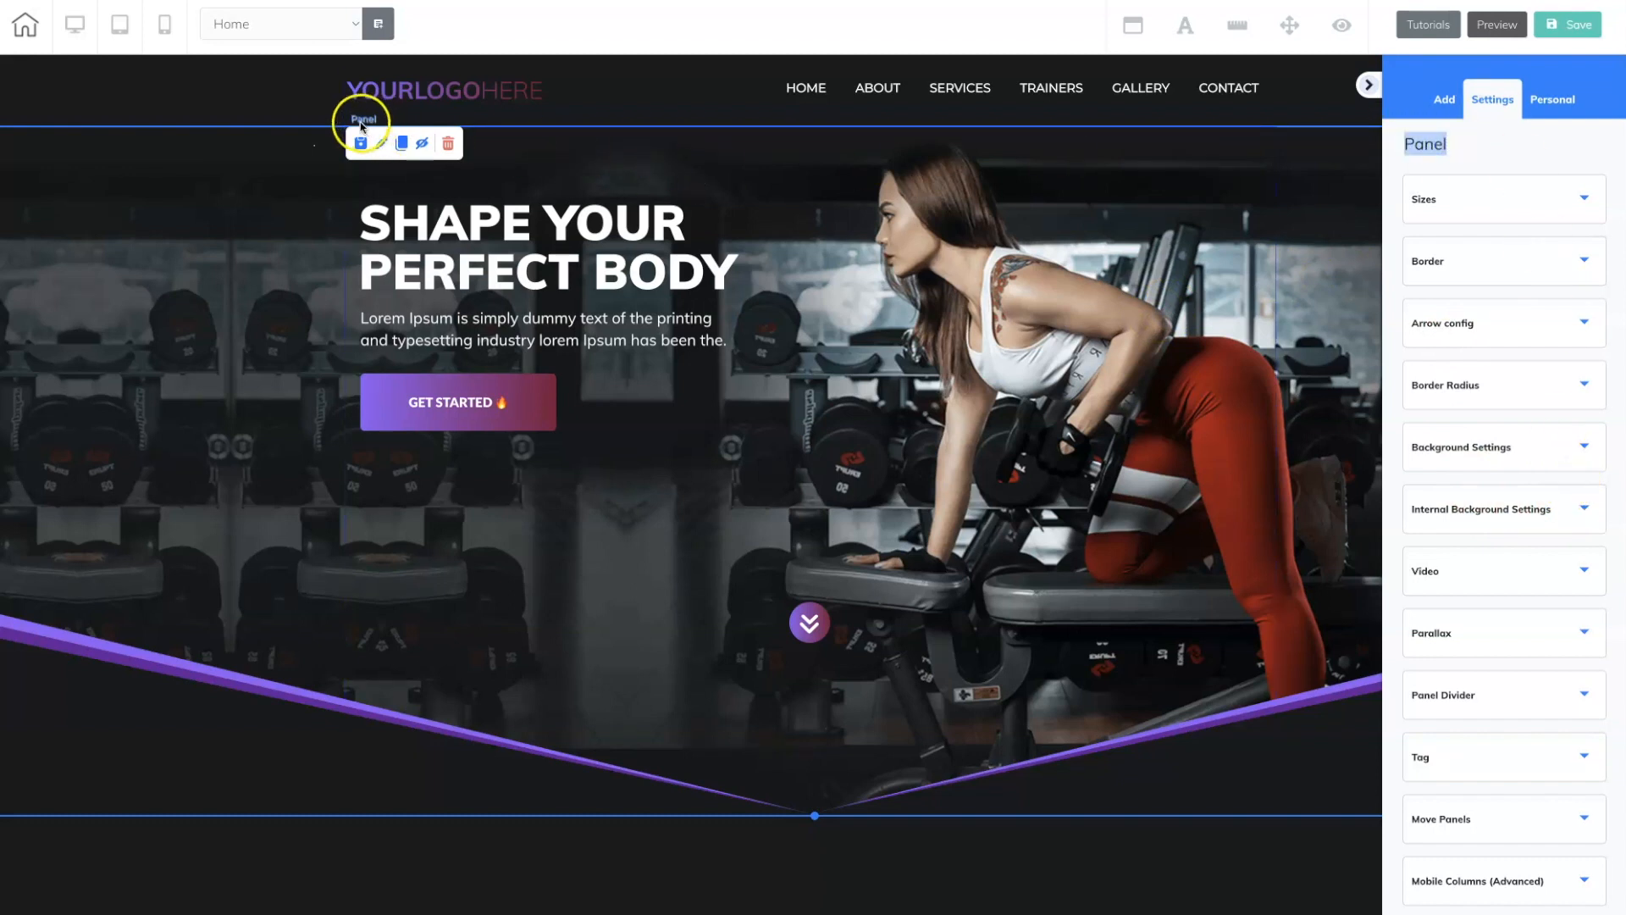
Examine the hero panel's background settings and the box that holds its headline, paragraph and button
{"action": "left_click", "coordinate": [1584, 444]}
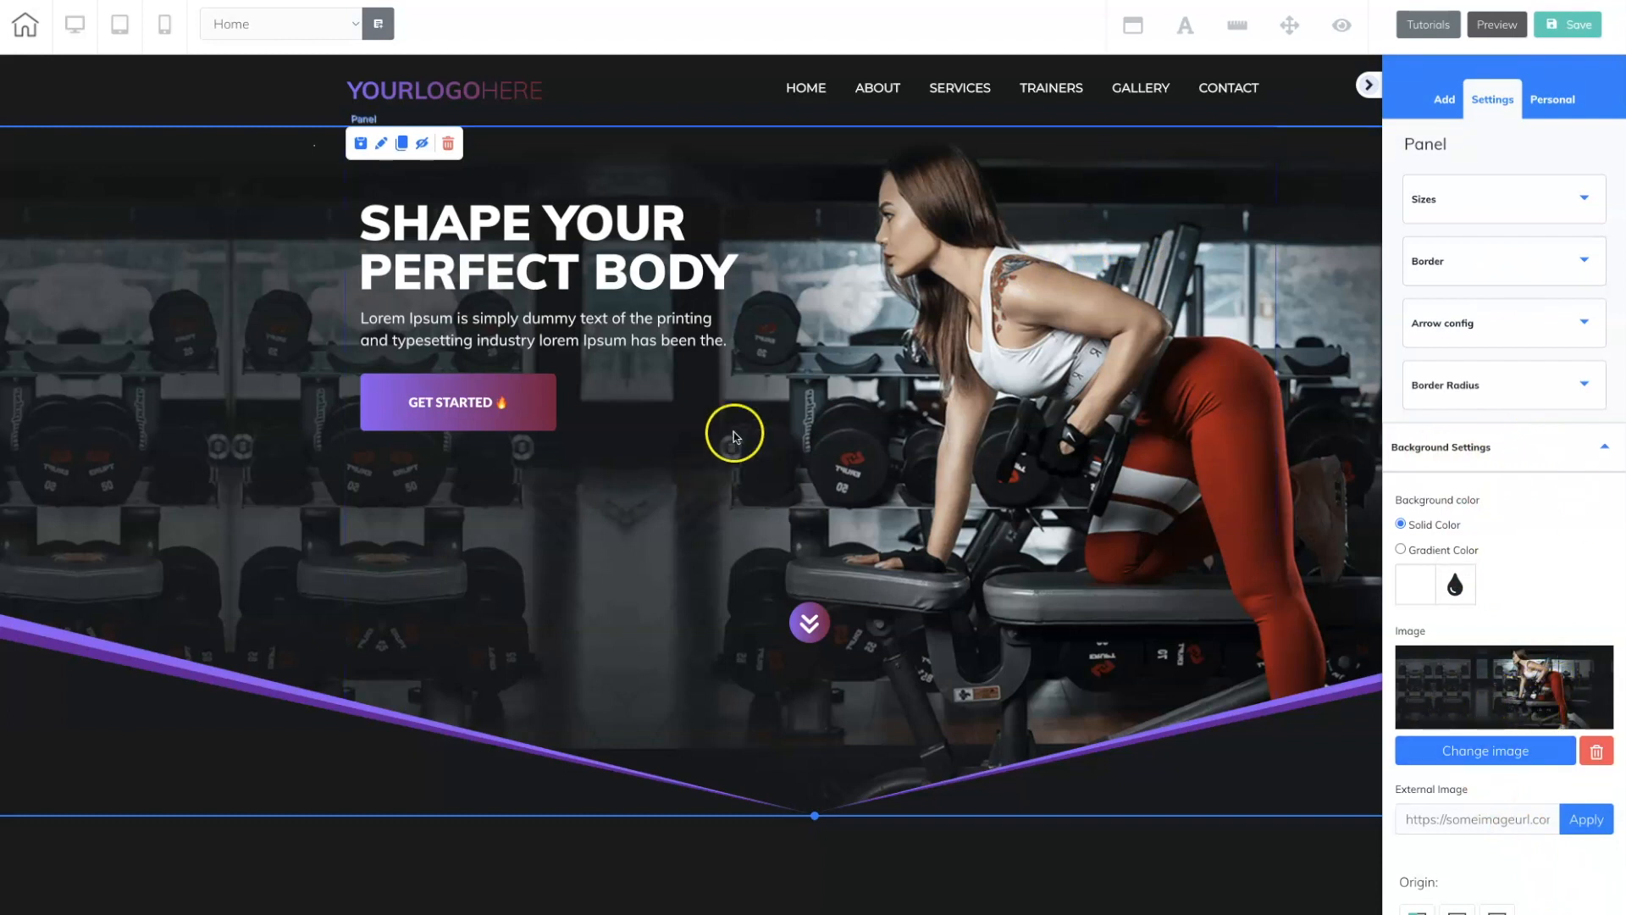
{"action": "left_click", "coordinate": [749, 415]}
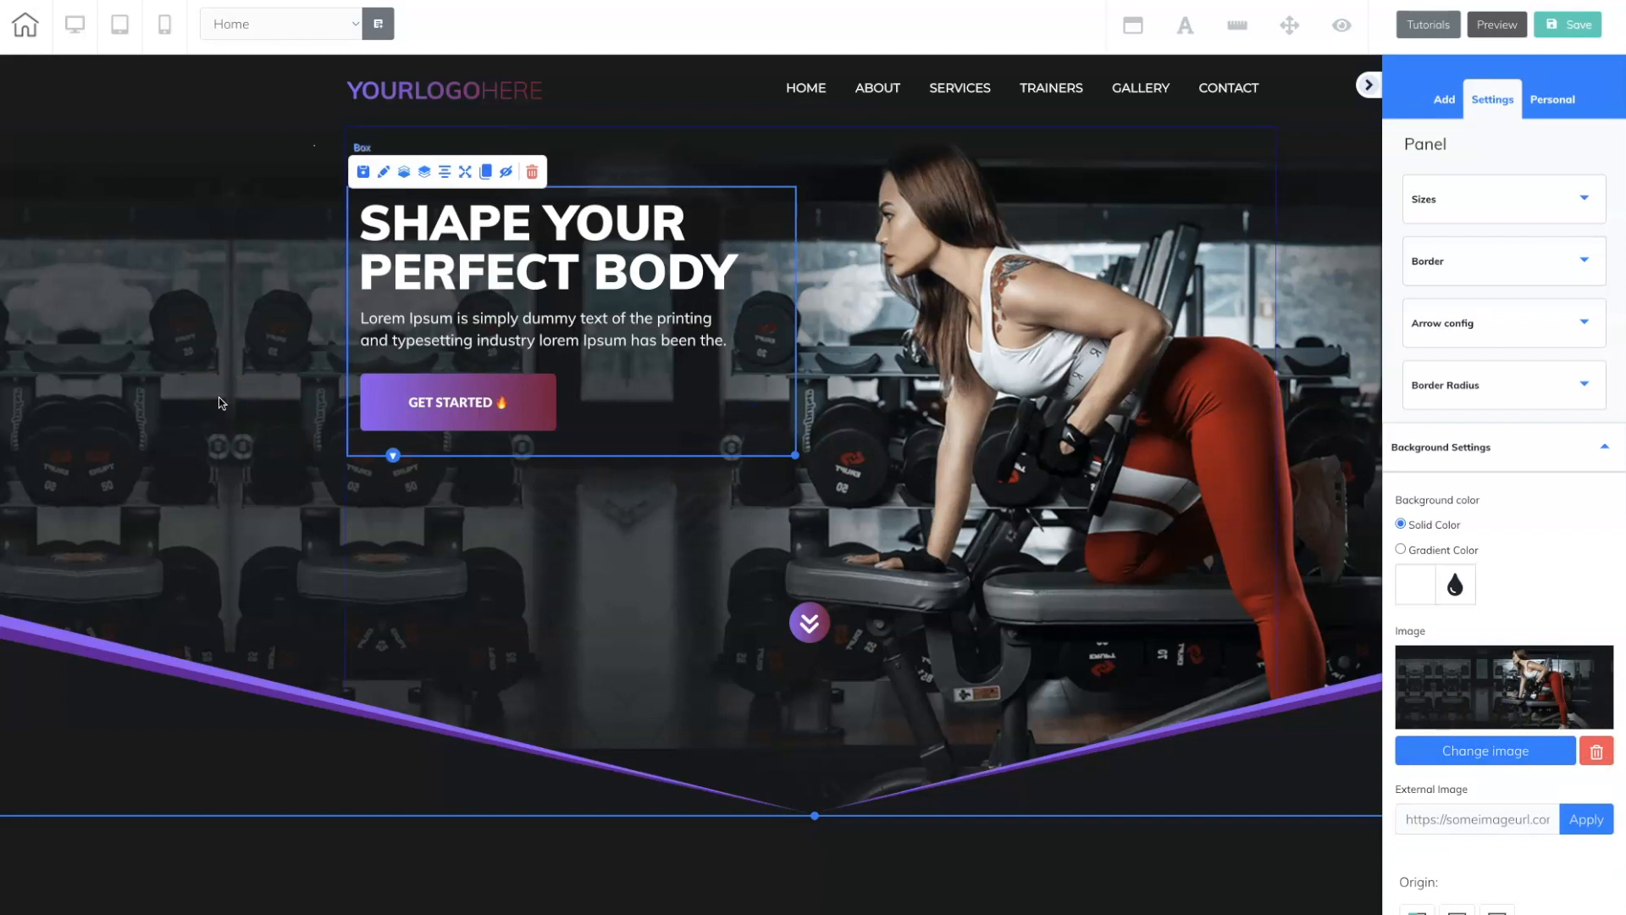
Browse the panels that can be added to the page, including the 1st Fold and 3 Step Thank You Page templates
{"action": "left_click", "coordinate": [1440, 102]}
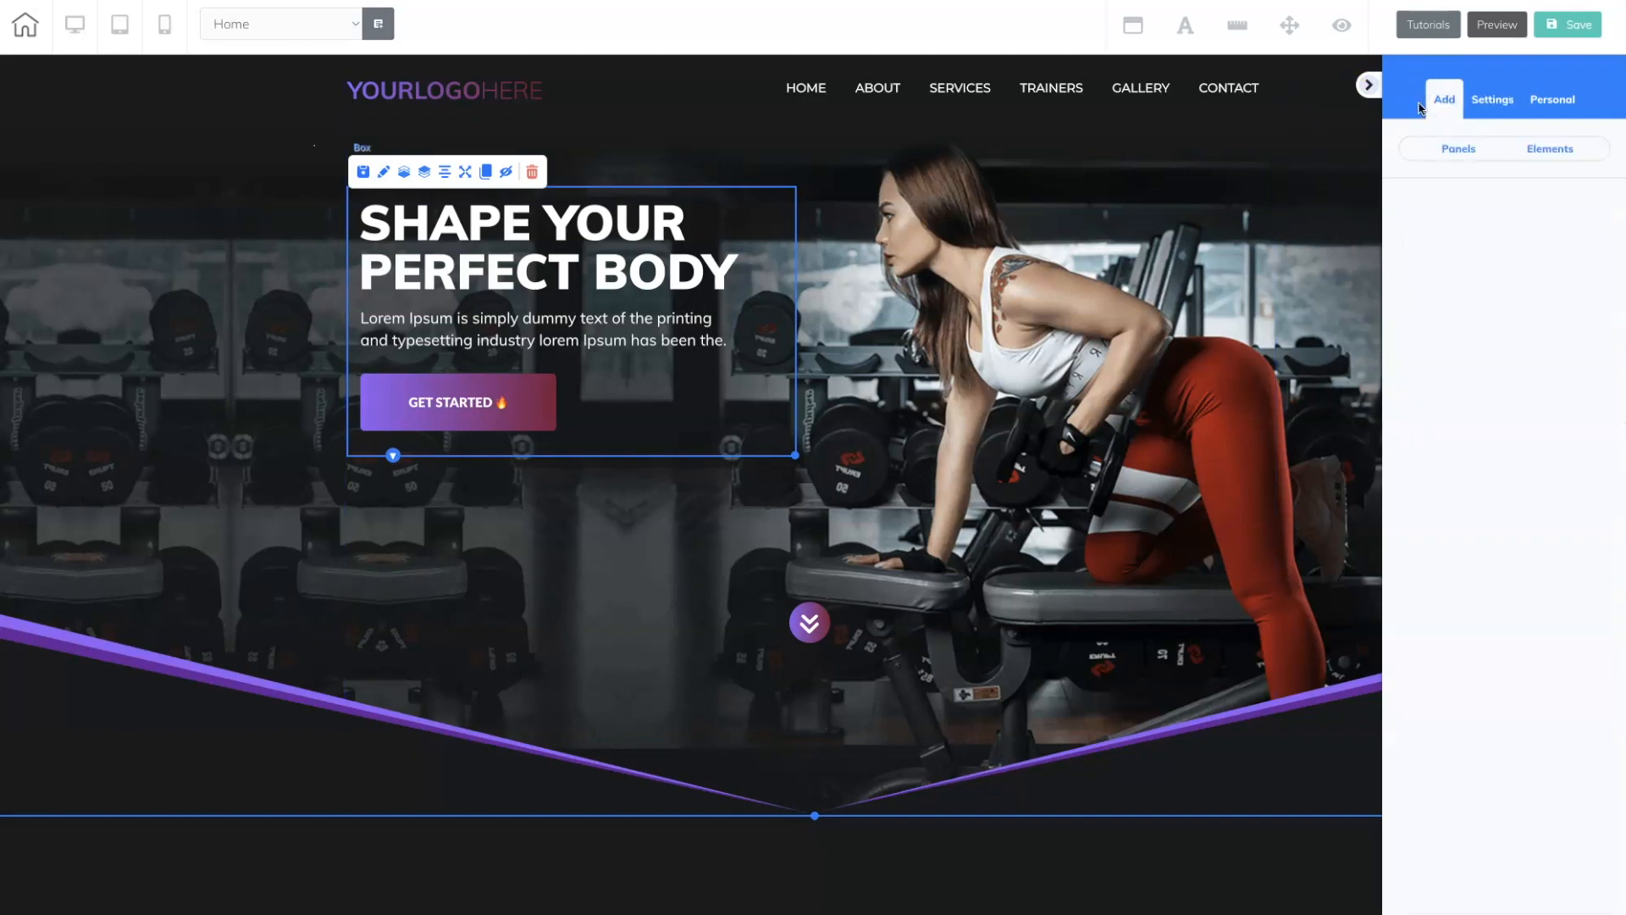
{"action": "left_click", "coordinate": [1455, 149]}
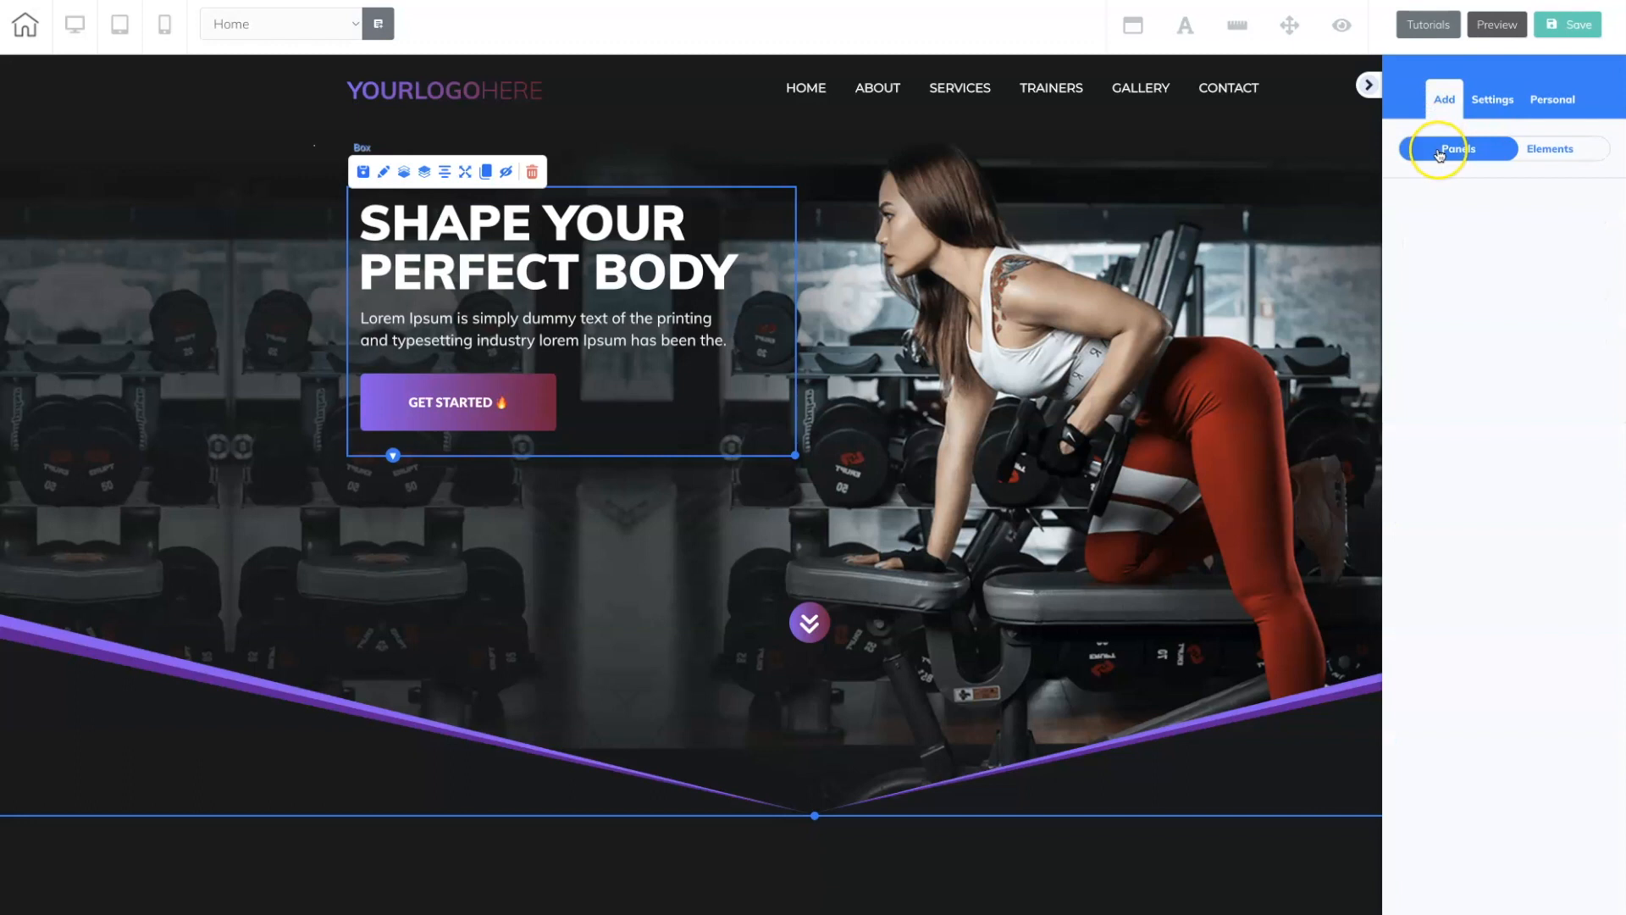
{"action": "left_click", "coordinate": [1575, 152]}
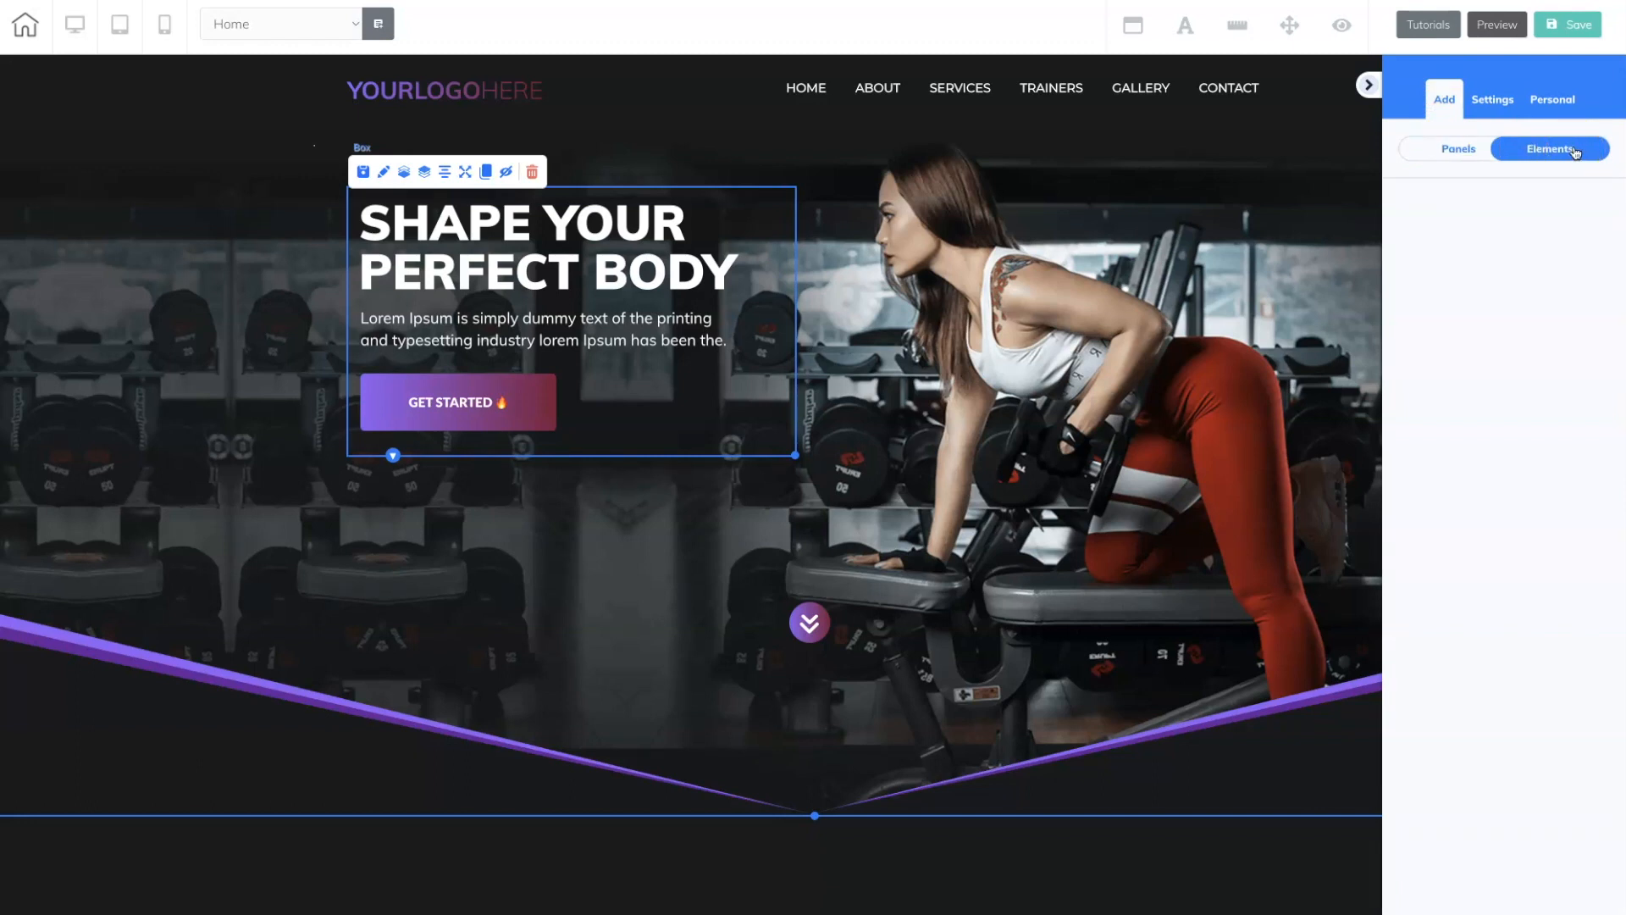
{"action": "left_click", "coordinate": [1459, 151]}
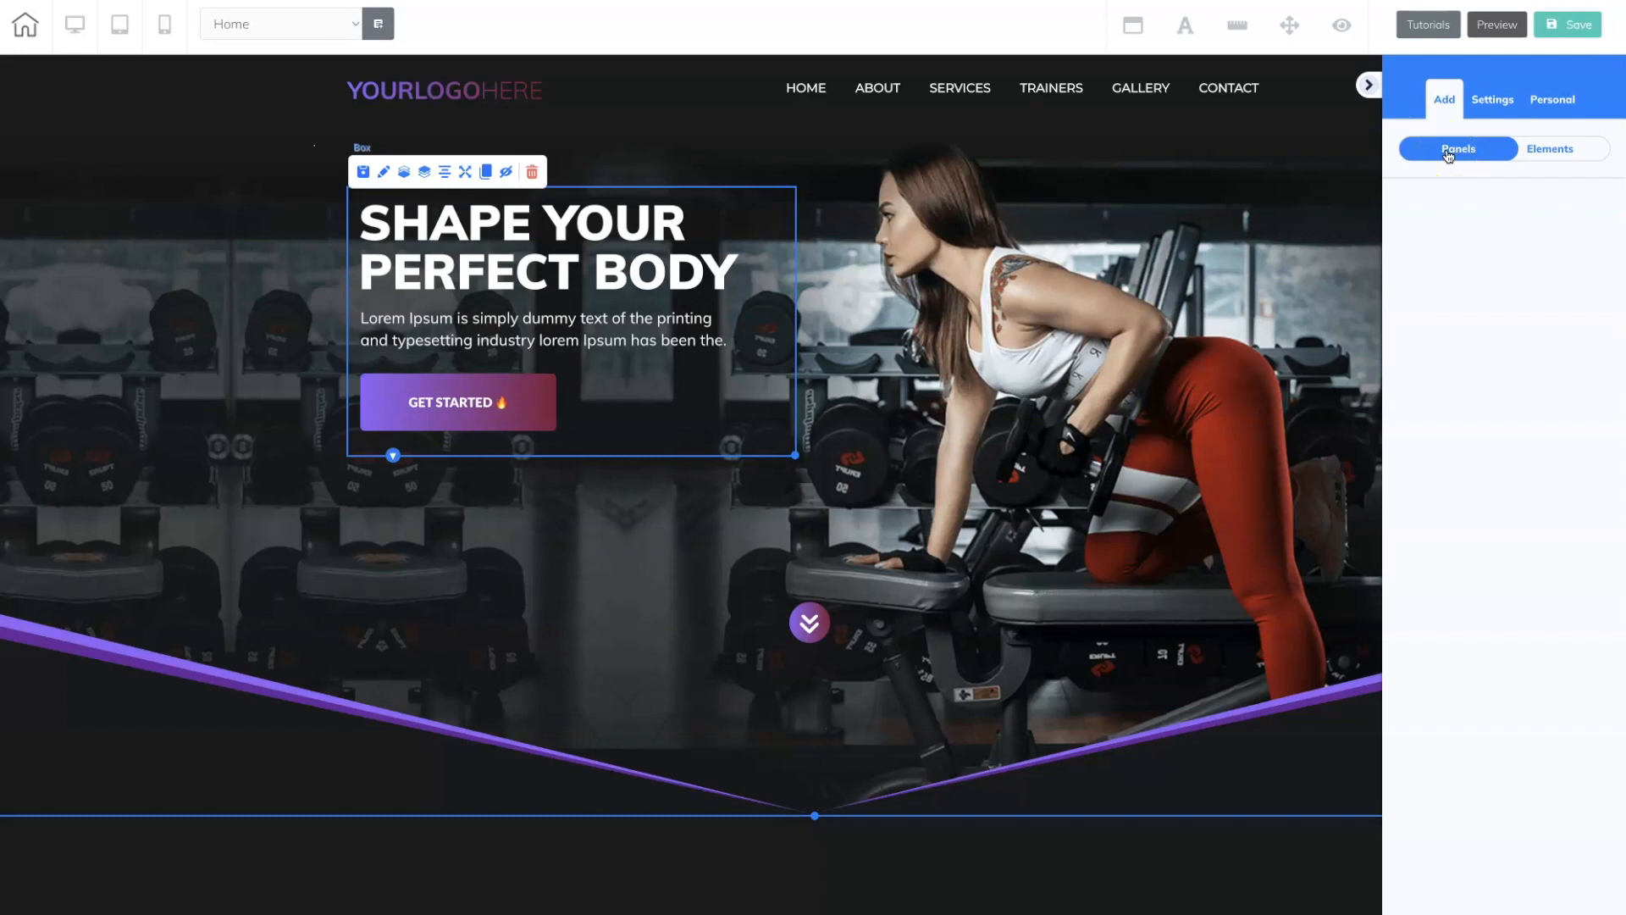
{"action": "left_click", "coordinate": [1478, 257]}
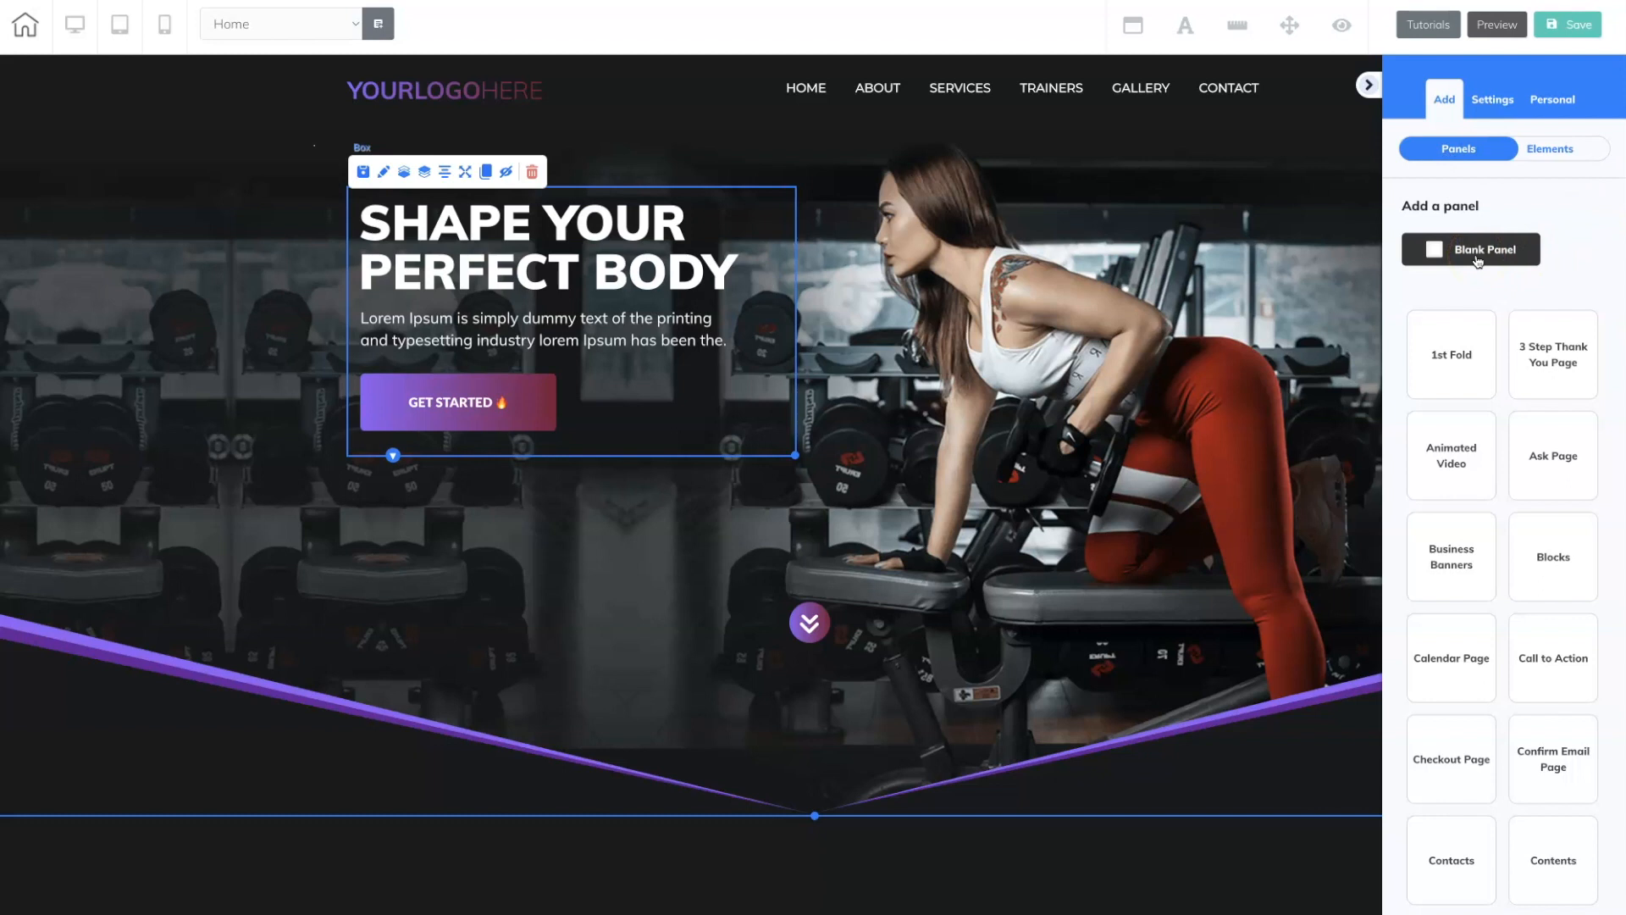
{"action": "left_click", "coordinate": [1411, 356]}
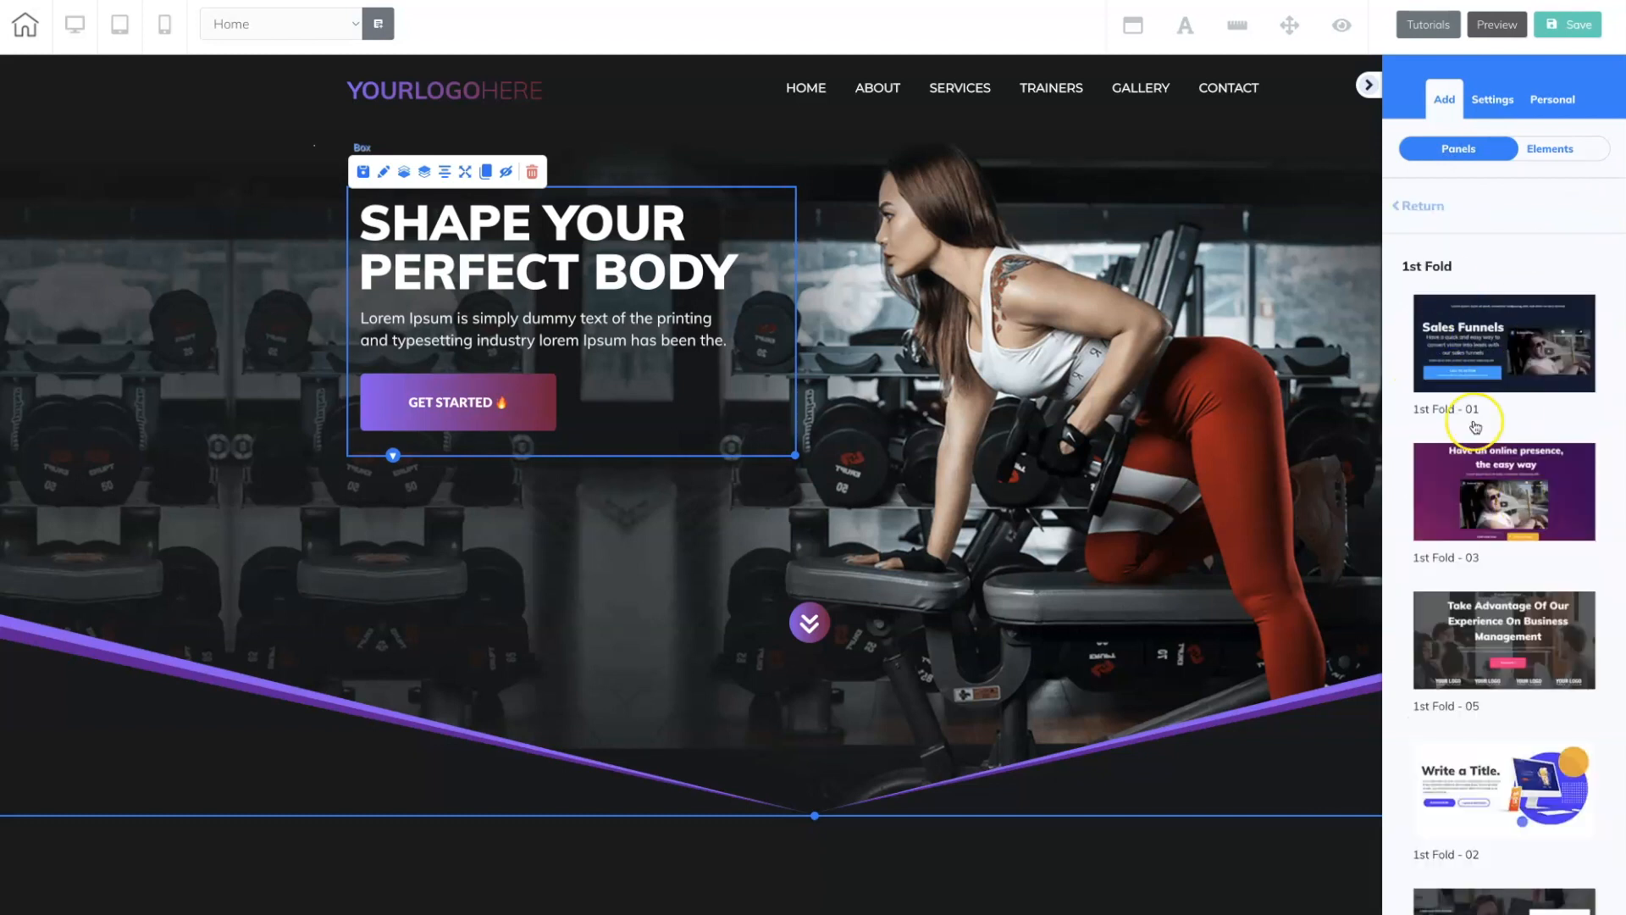
{"action": "left_click", "coordinate": [1416, 206]}
{"action": "left_click", "coordinate": [1580, 372]}
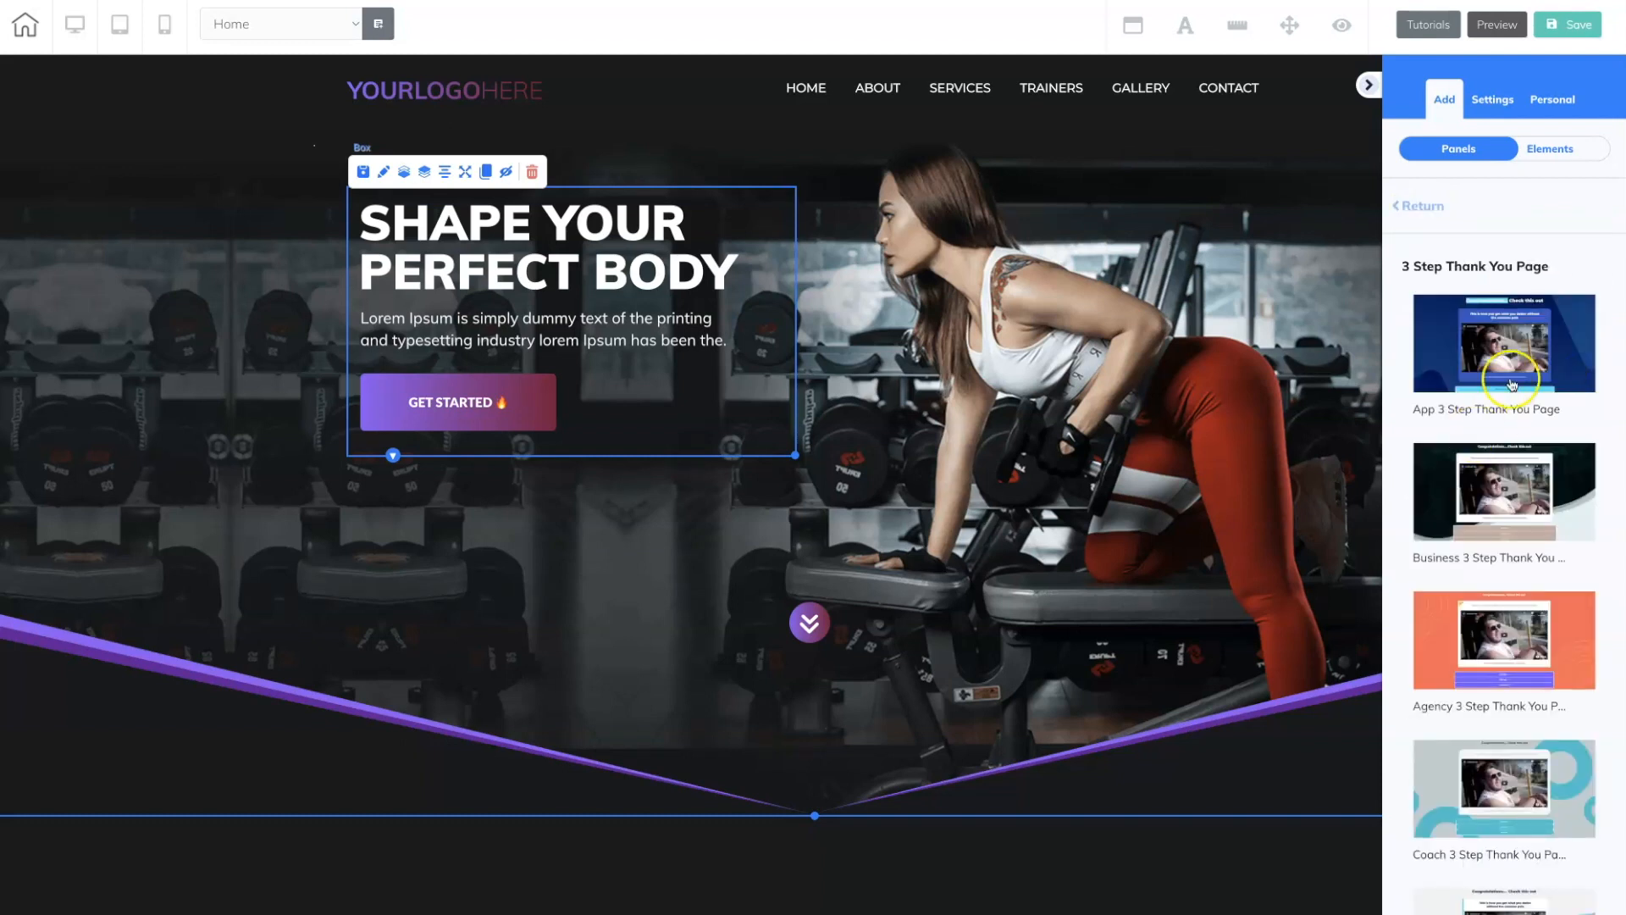
{"action": "left_click", "coordinate": [1398, 205]}
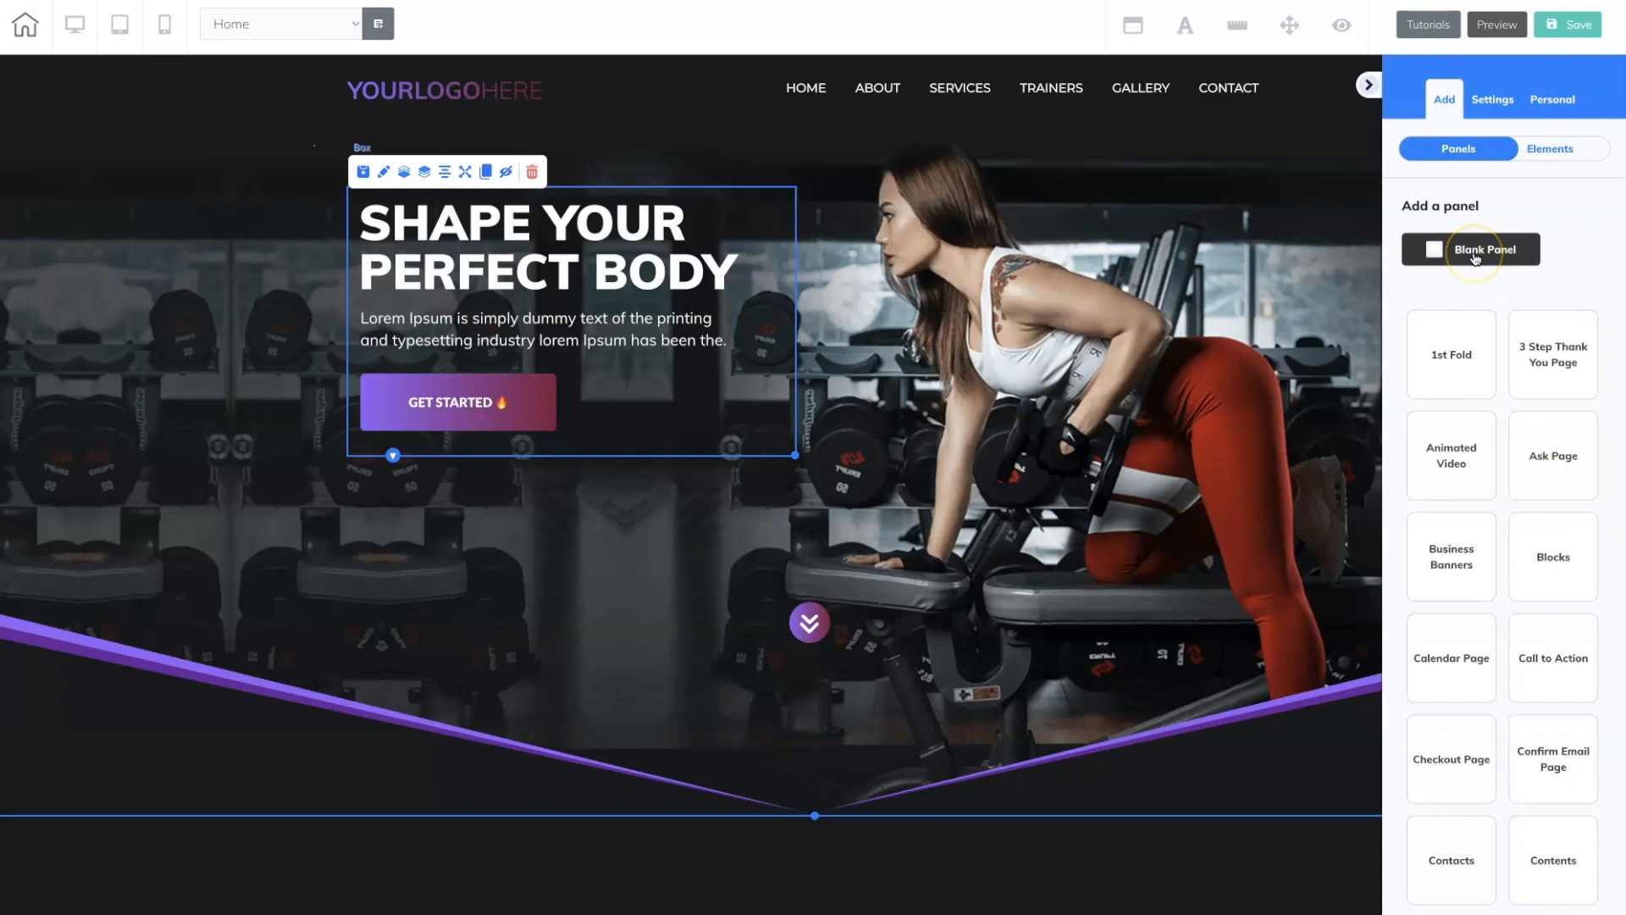
Add a blank panel at the end of the page, below the copyright footer
{"action": "left_click", "coordinate": [1475, 257]}
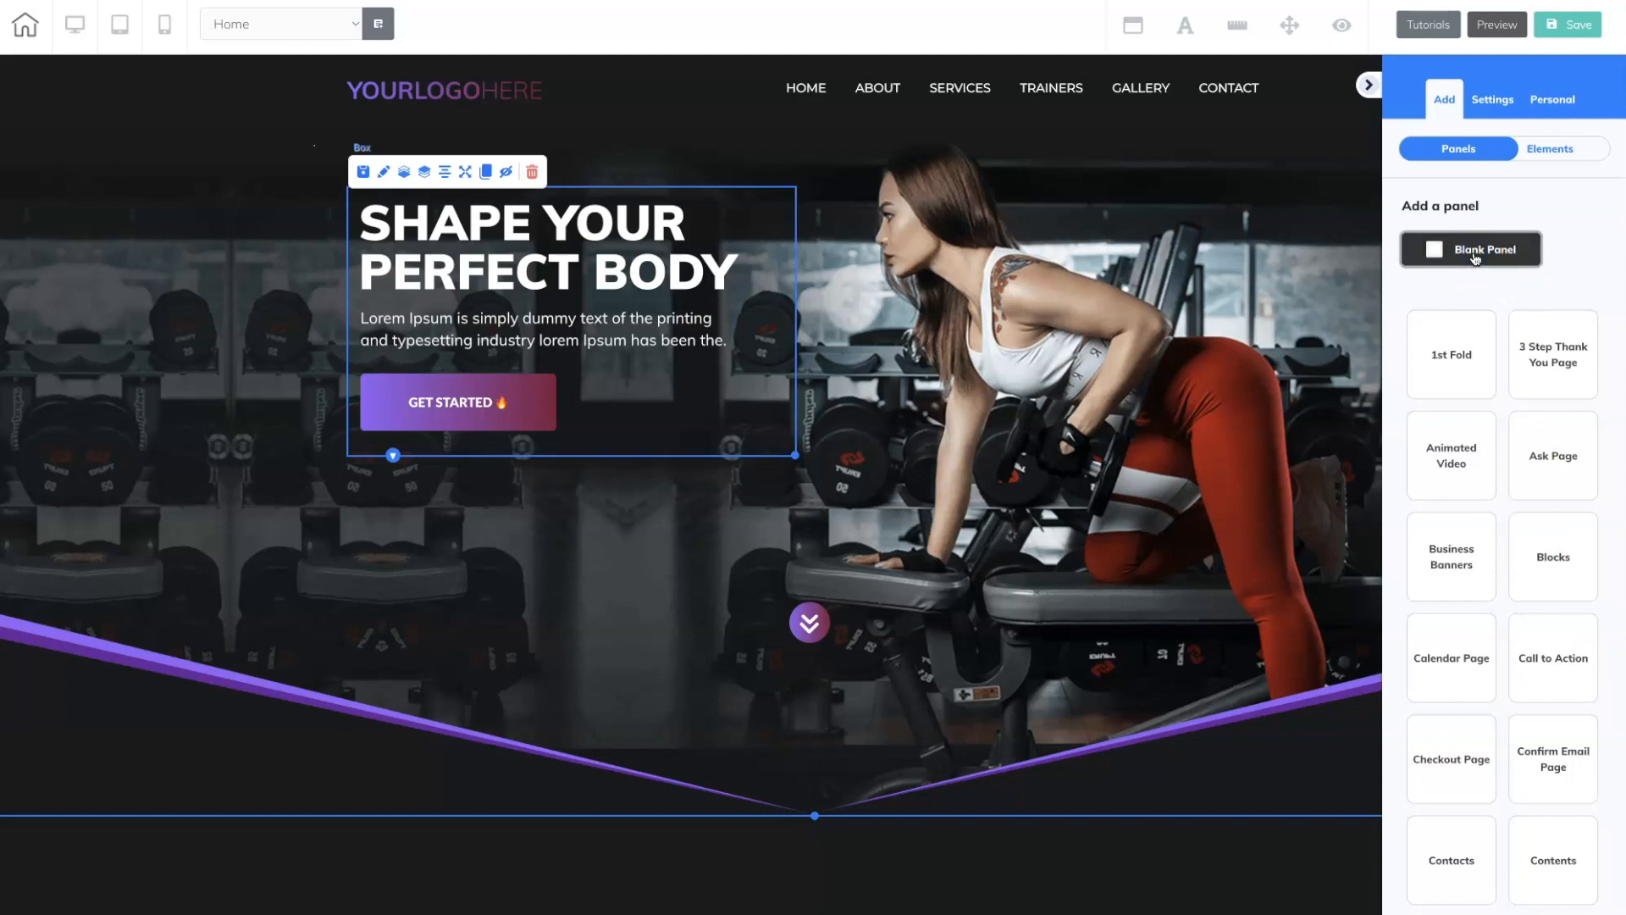
{"action": "scroll", "coordinate": [1302, 309], "scroll_direction": "down", "scroll_amount": 20}
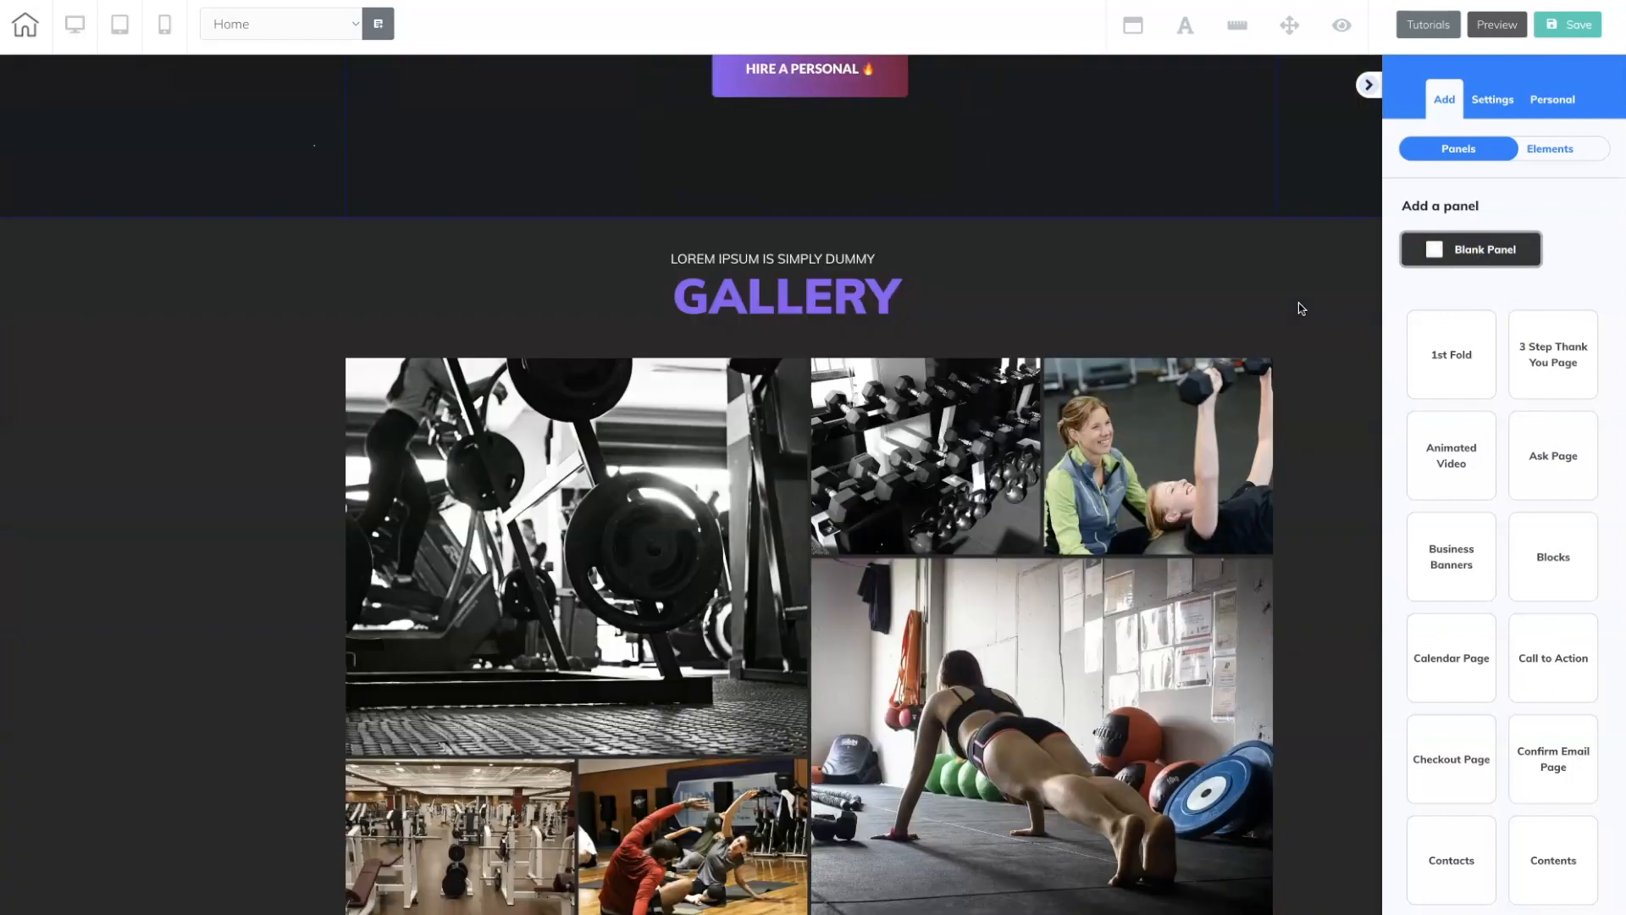
{"action": "scroll", "coordinate": [1302, 309], "scroll_direction": "down", "scroll_amount": 15}
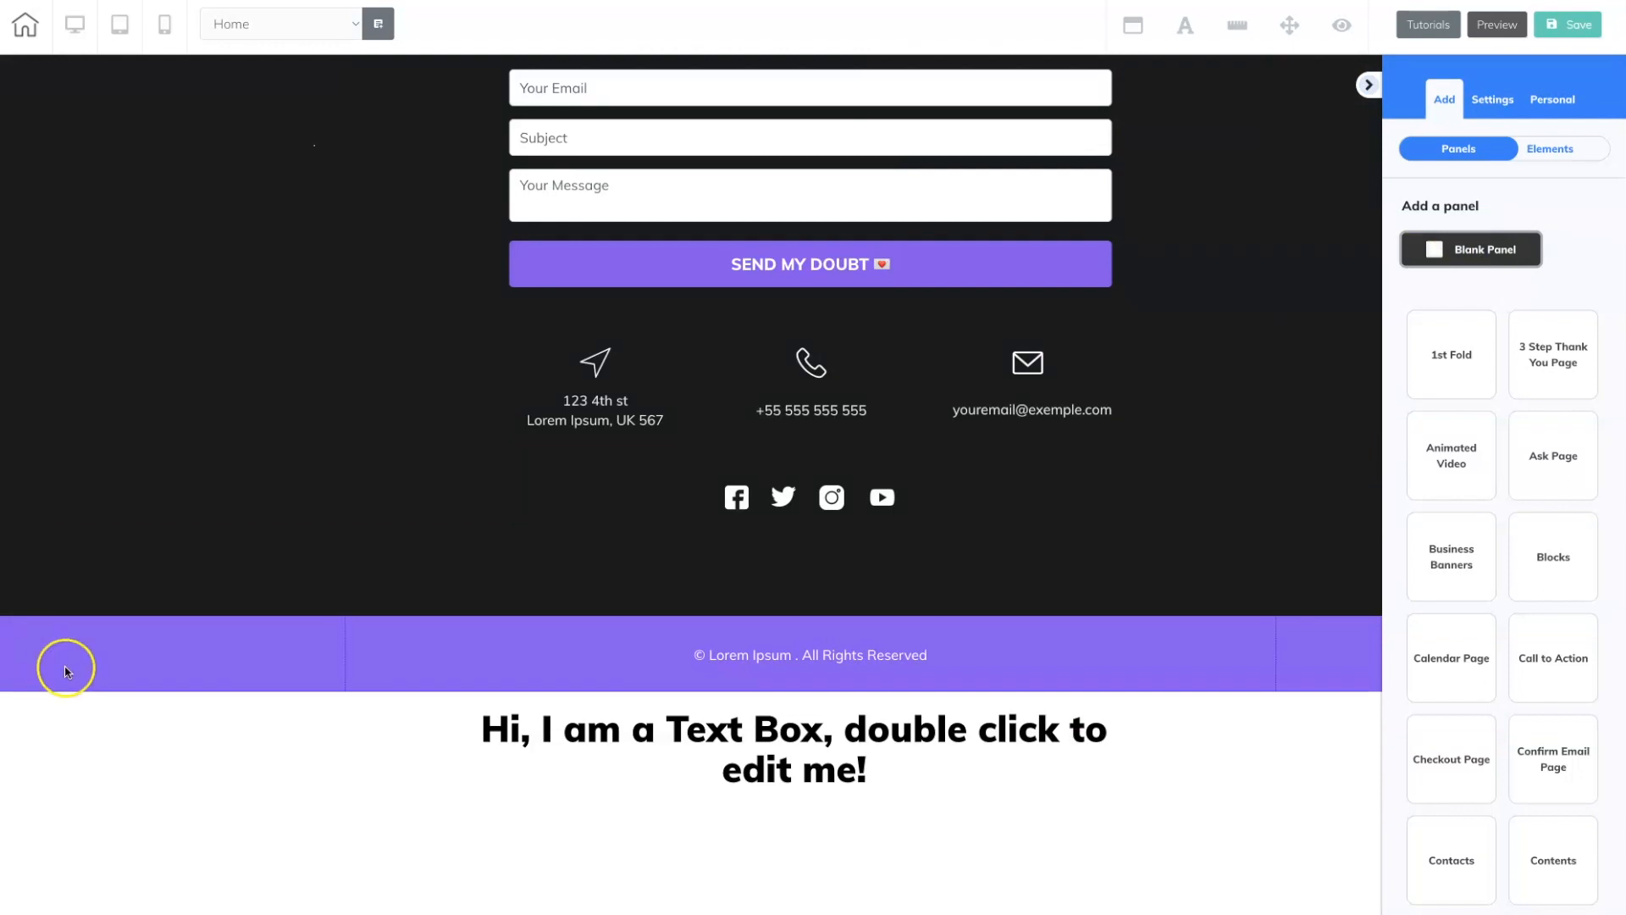
Set the new blank panel's height to 1131
{"action": "left_click", "coordinate": [131, 788]}
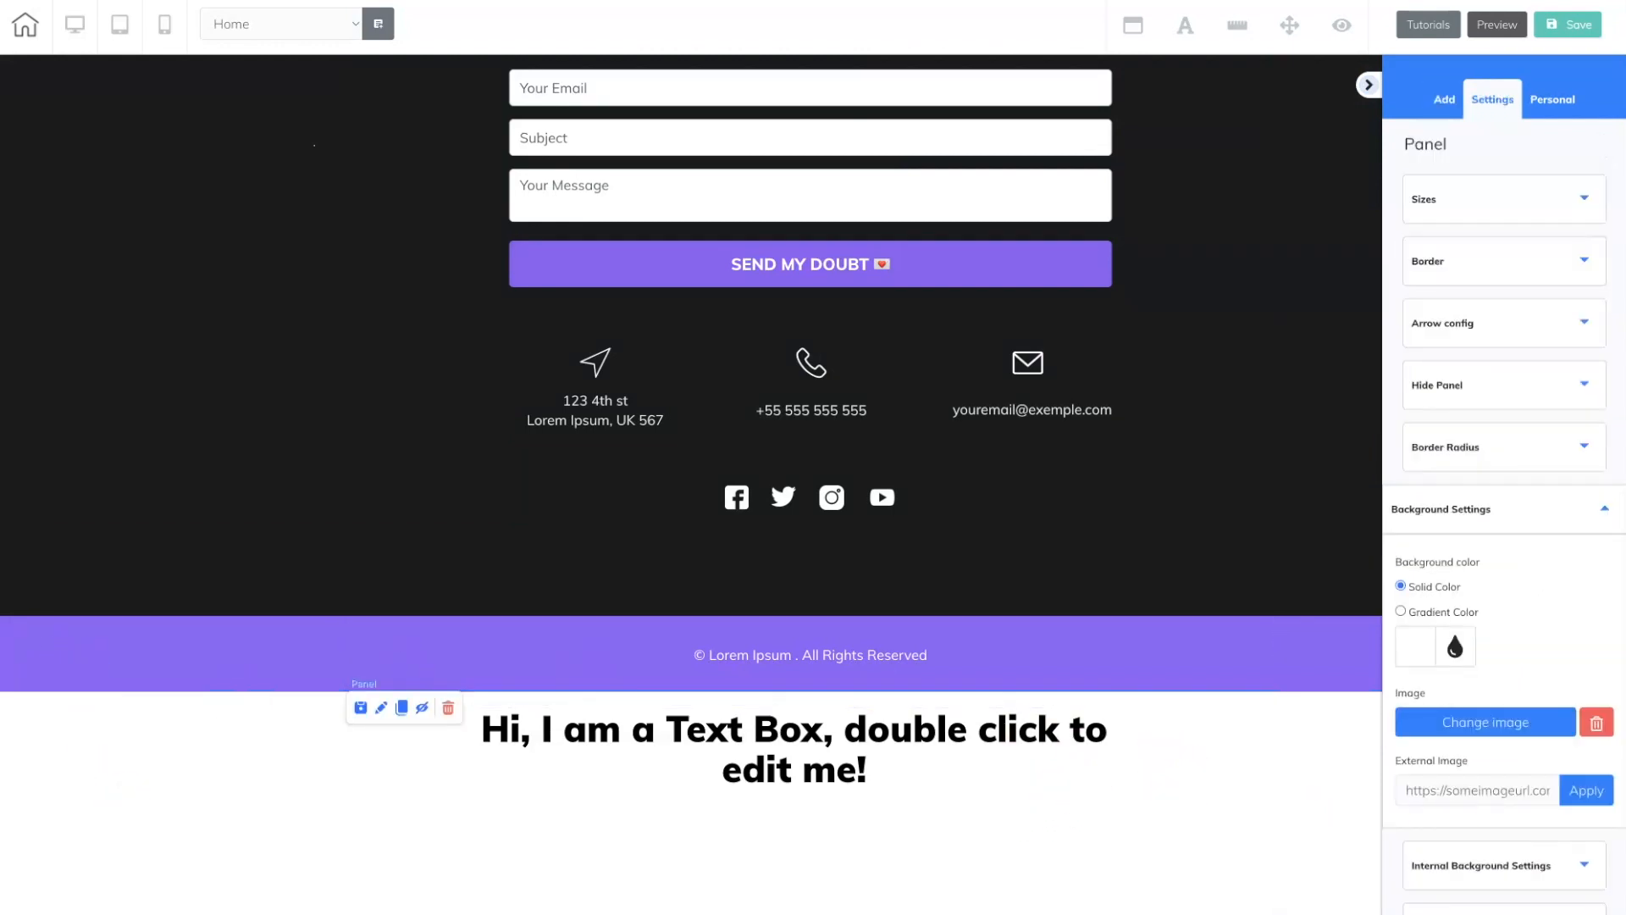
{"action": "left_click", "coordinate": [1585, 199]}
{"action": "left_click", "coordinate": [1426, 308]}
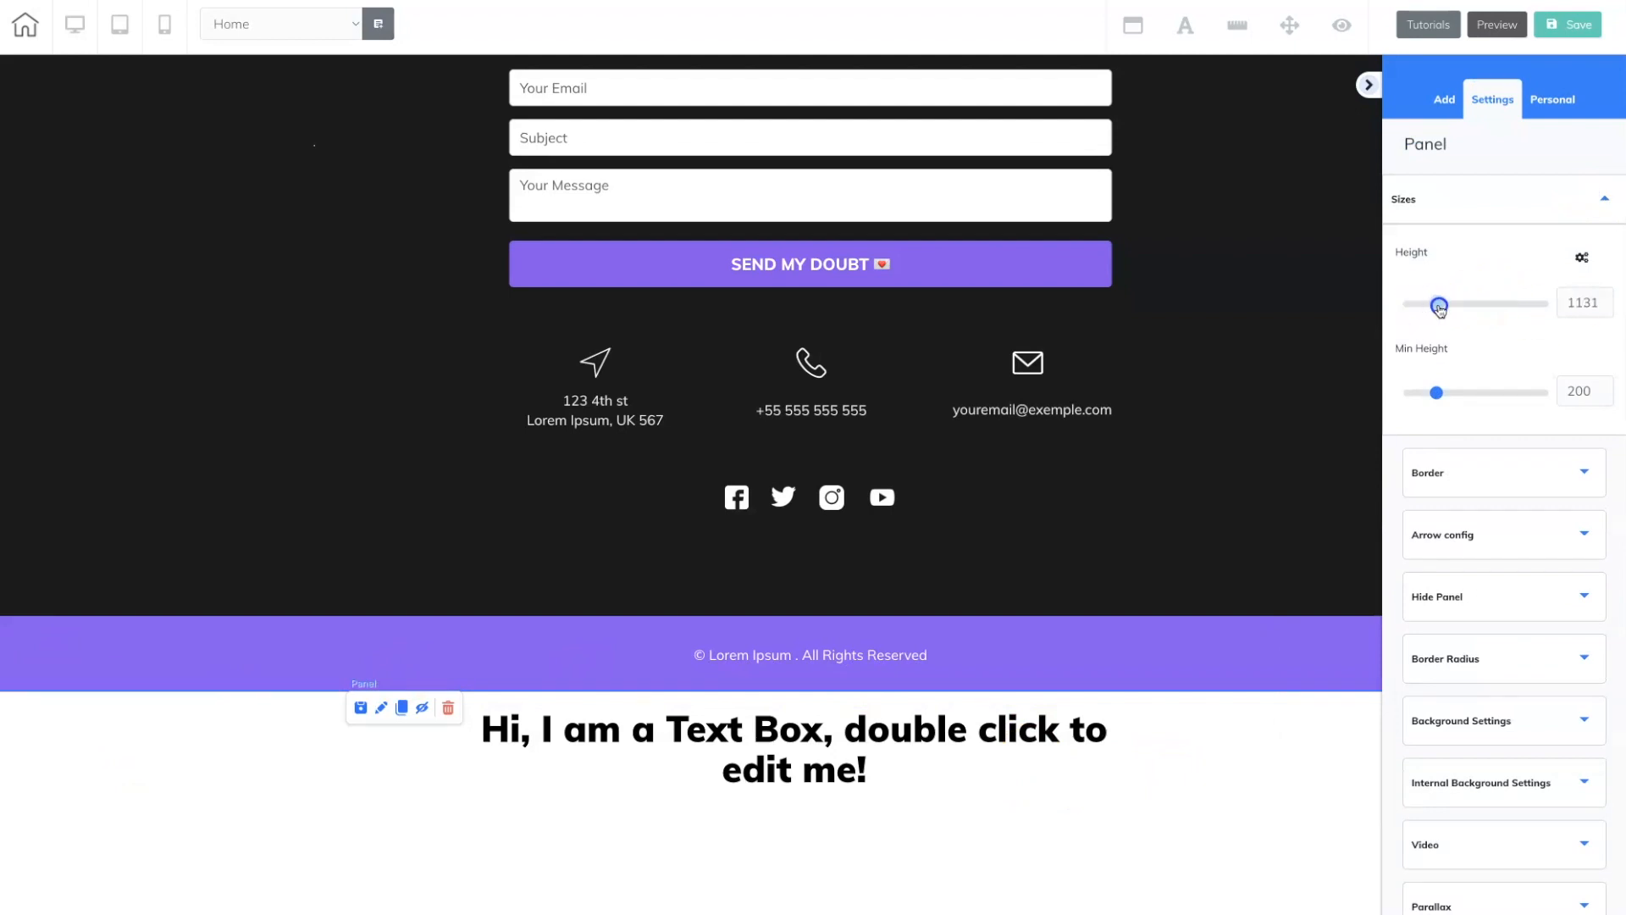
{"action": "scroll", "coordinate": [1288, 502], "scroll_direction": "down", "scroll_amount": 7}
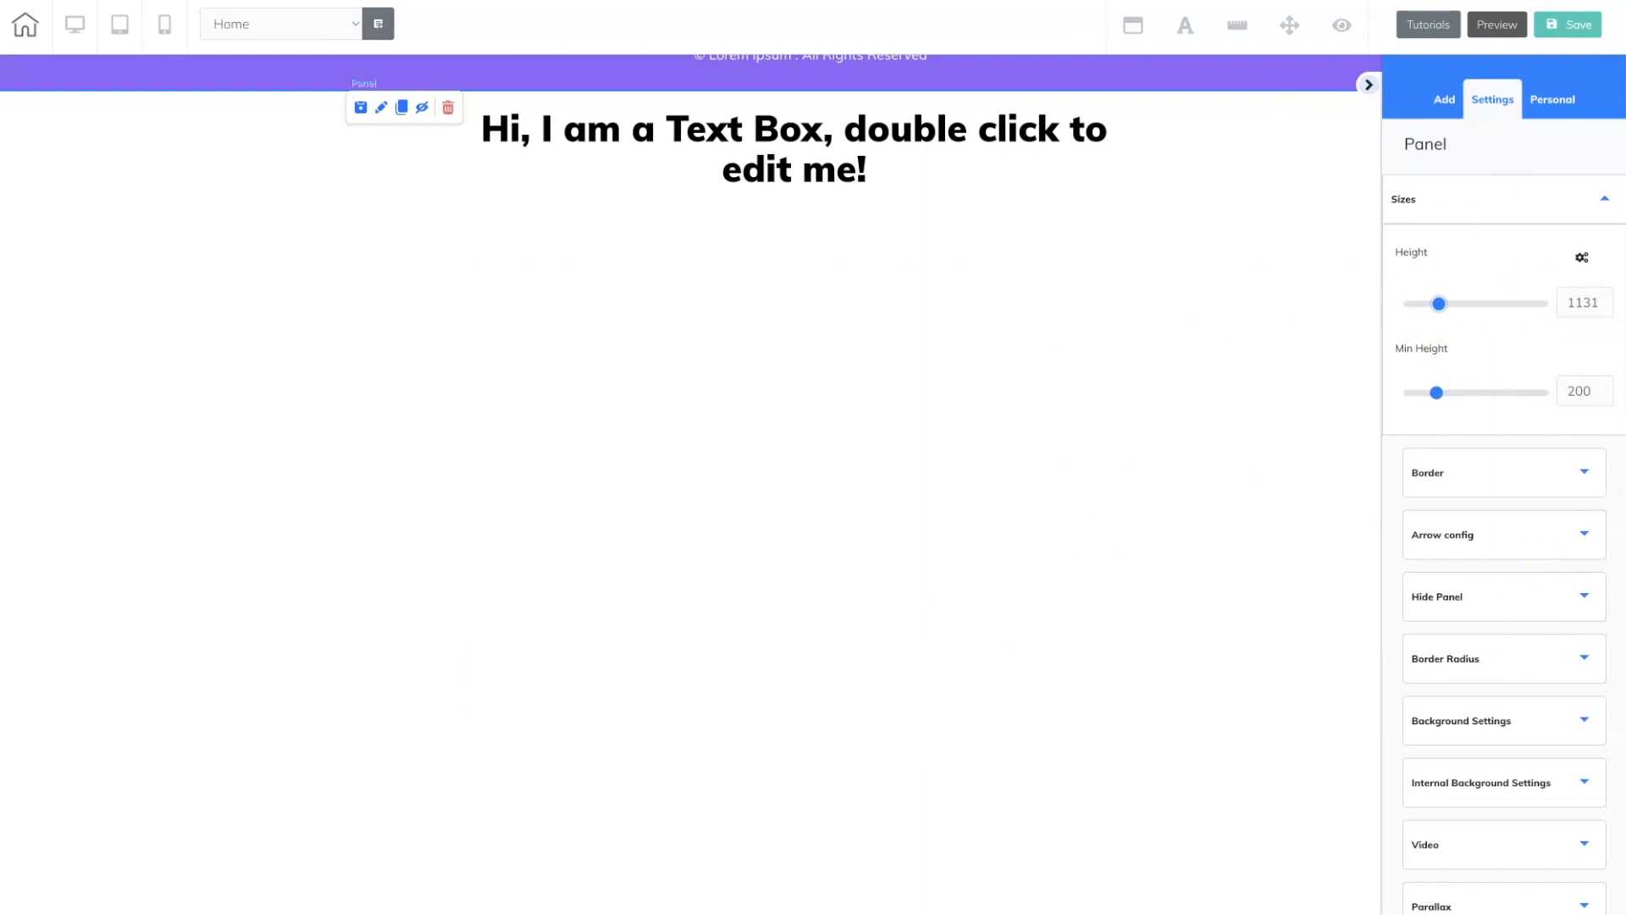
Resize the blank panel by its lower edge to a height of 1035
{"action": "left_click_drag", "start_coordinate": [1625, 525], "coordinate": [1620, 526]}
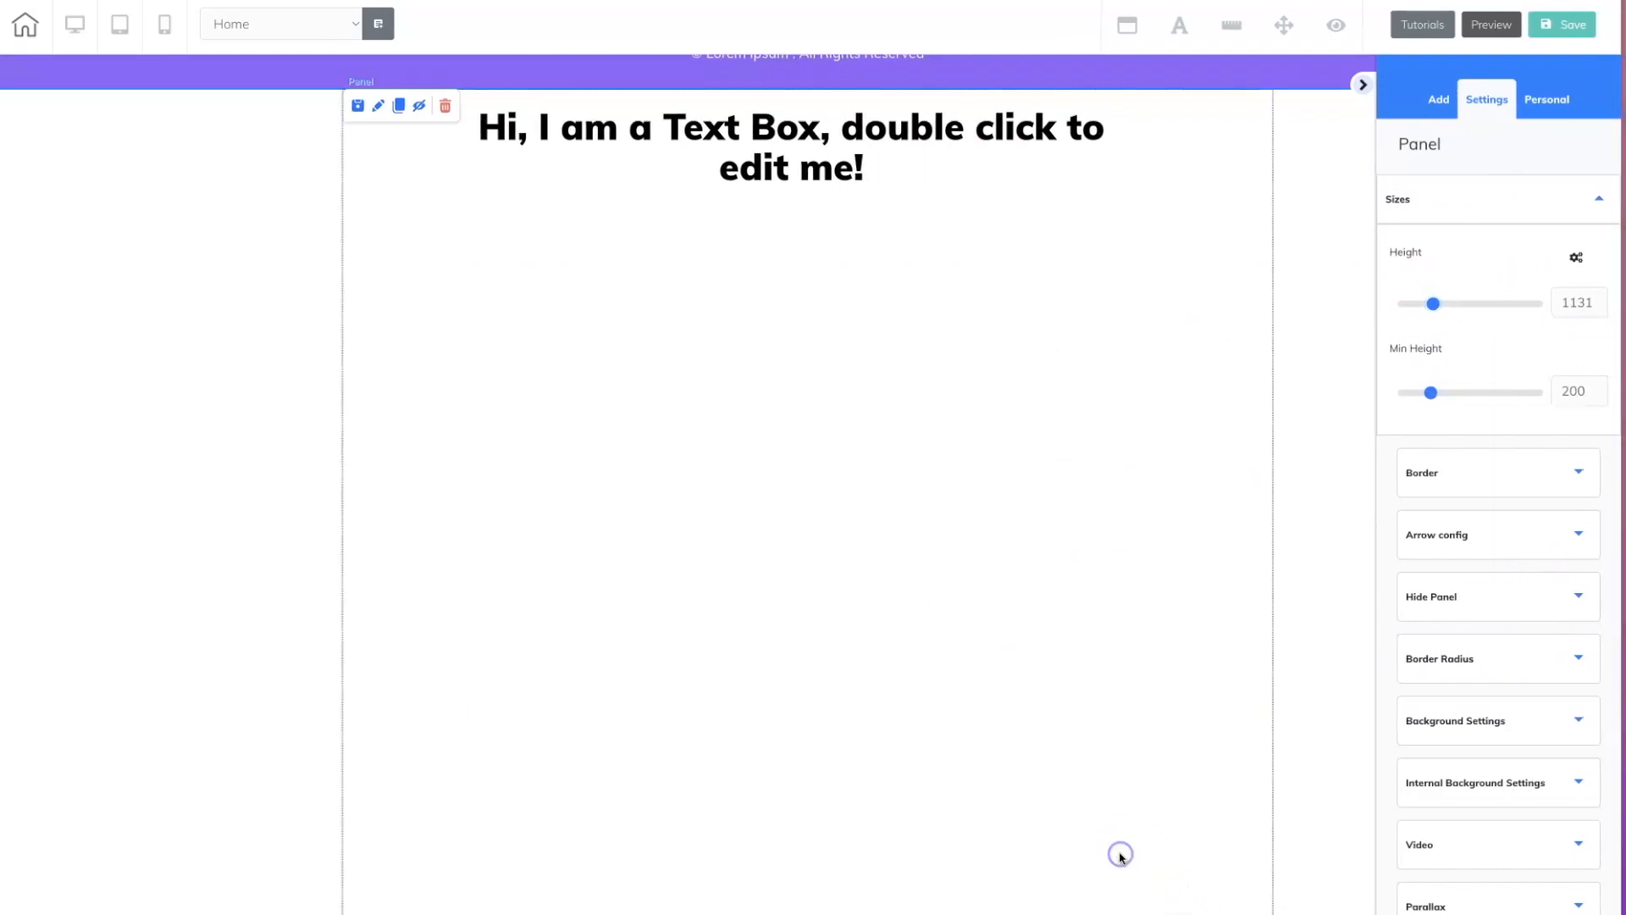
{"action": "scroll", "coordinate": [1122, 857], "scroll_direction": "down", "scroll_amount": 1}
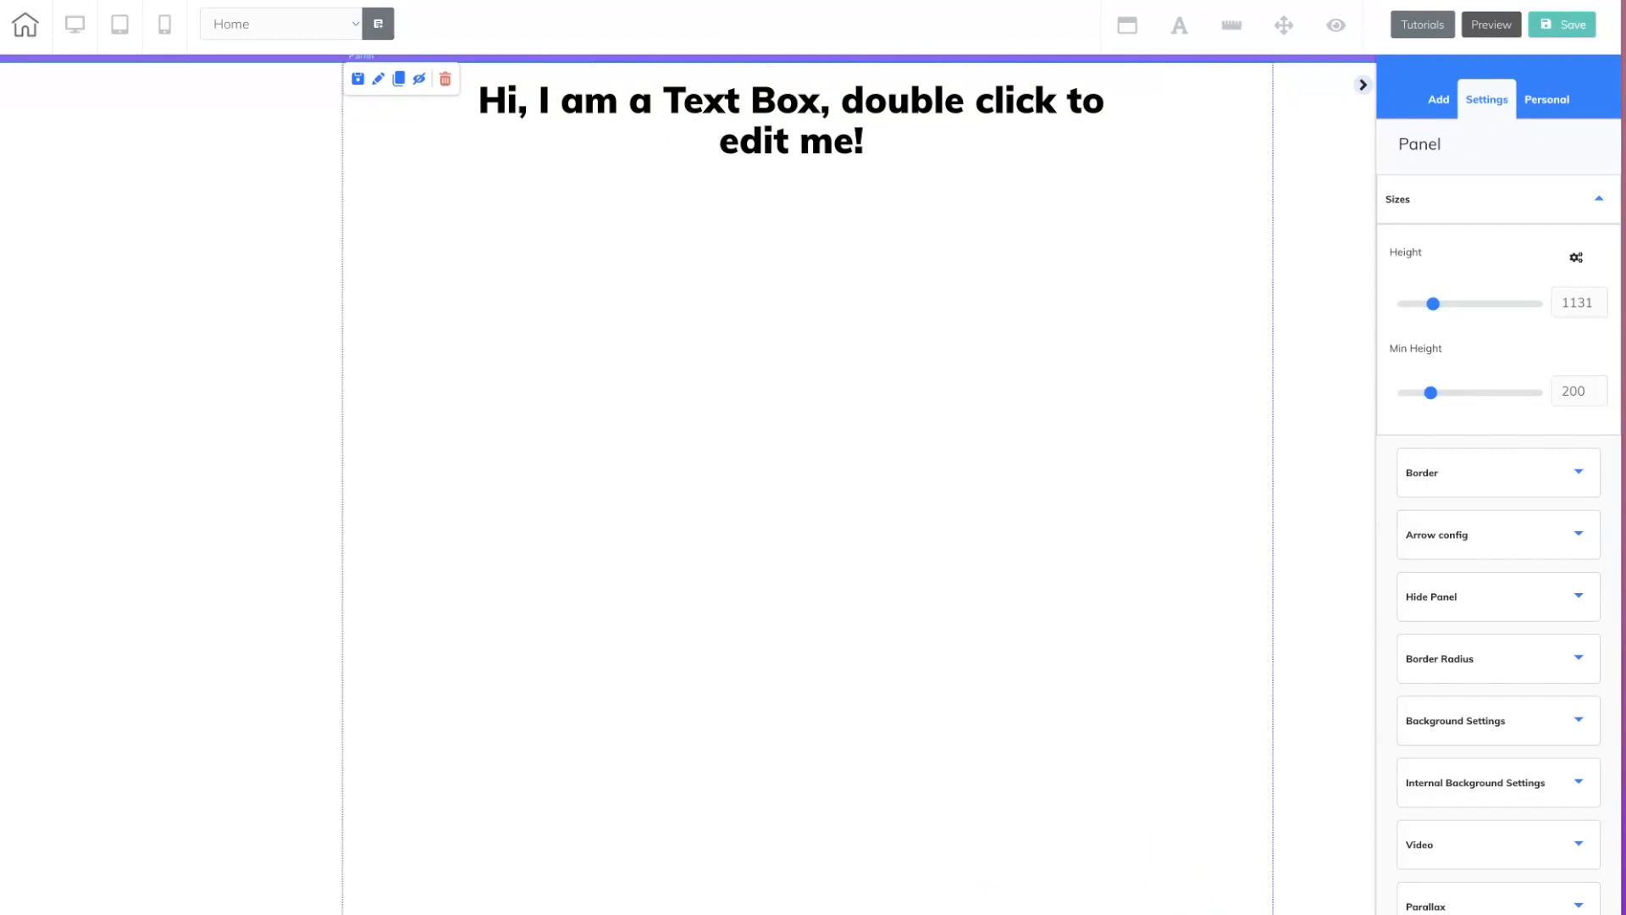
{"action": "scroll", "coordinate": [836, 864], "scroll_direction": "up", "scroll_amount": 3}
{"action": "scroll", "coordinate": [907, 700], "scroll_direction": "down", "scroll_amount": 3}
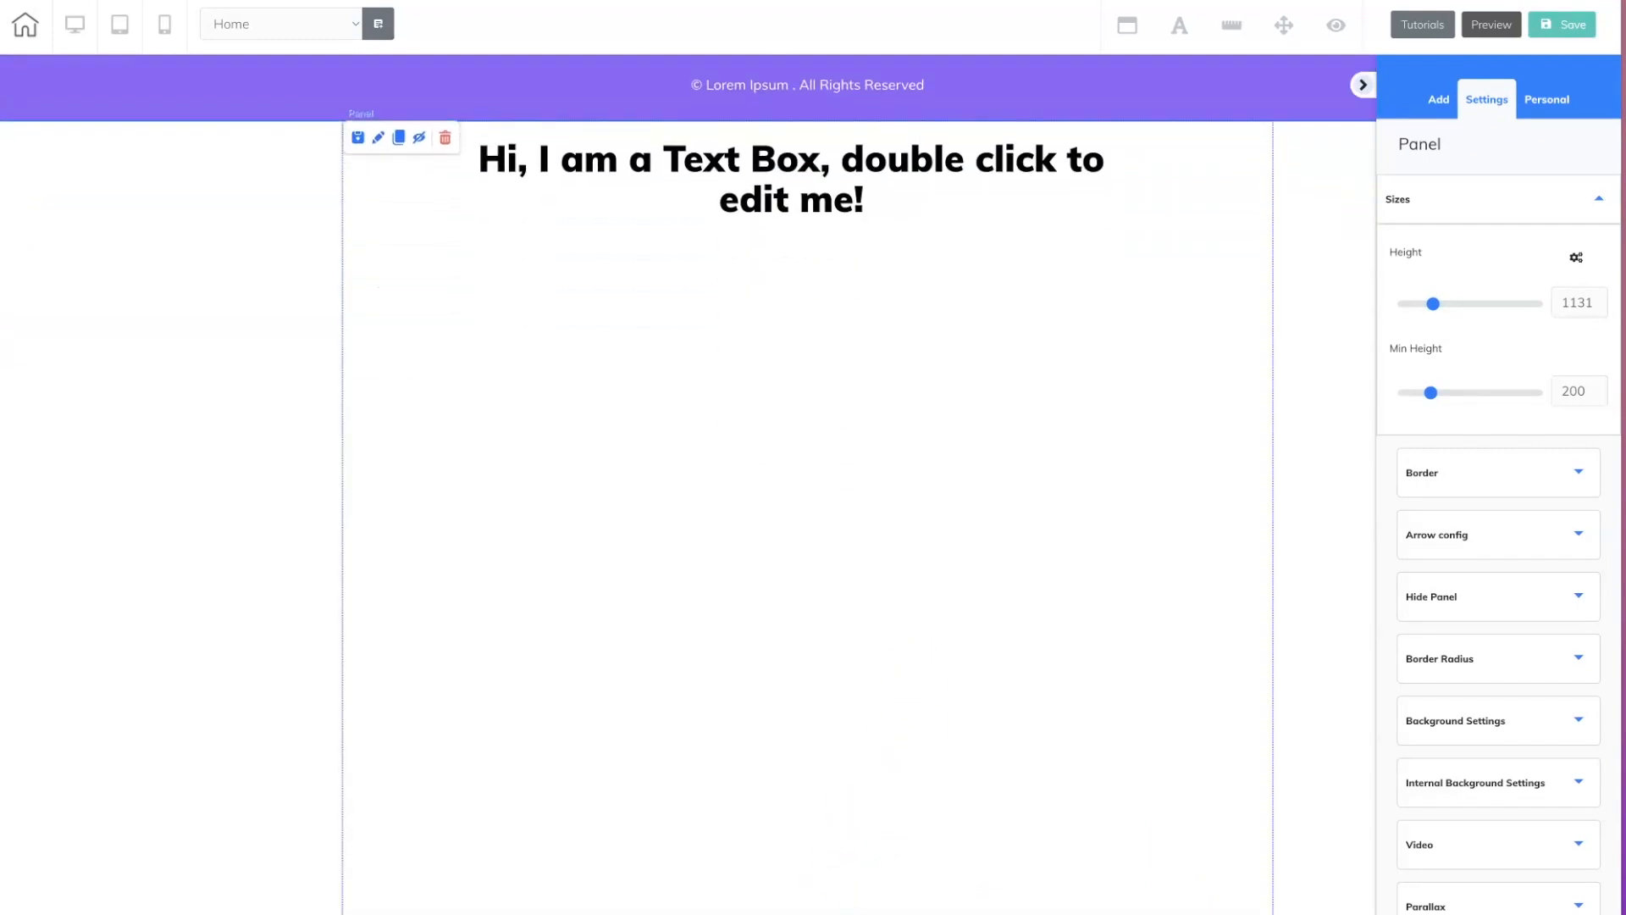
{"action": "scroll", "coordinate": [1002, 636], "scroll_direction": "up", "scroll_amount": 4}
{"action": "scroll", "coordinate": [962, 853], "scroll_direction": "down", "scroll_amount": 3}
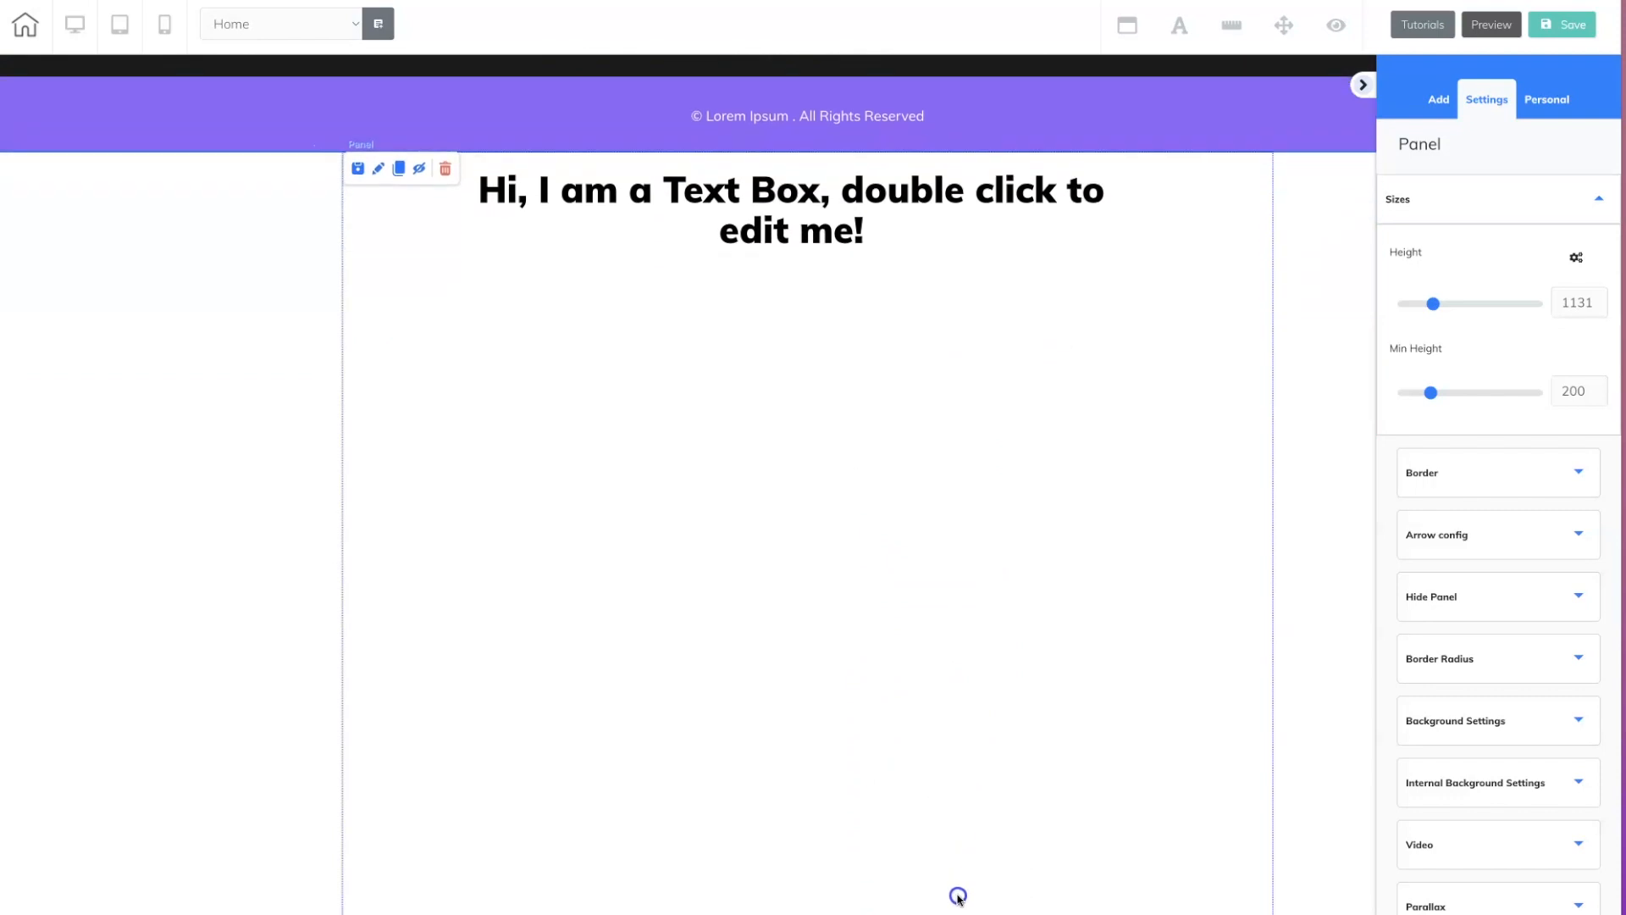
{"action": "scroll", "coordinate": [958, 898], "scroll_direction": "down", "scroll_amount": 2}
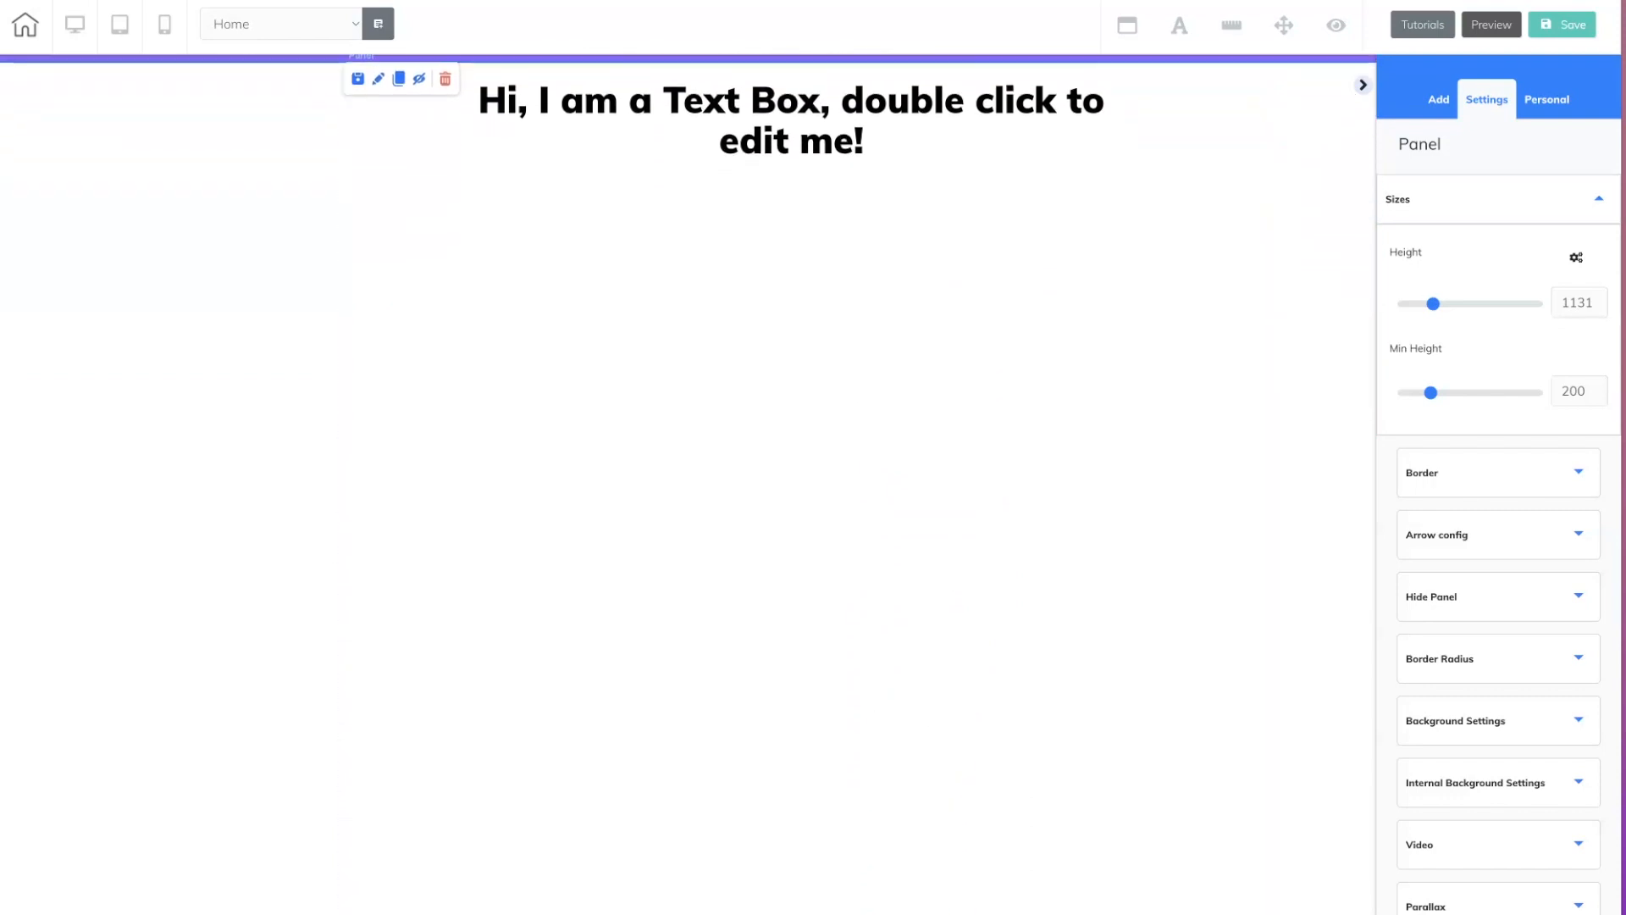
{"action": "scroll", "coordinate": [994, 764], "scroll_direction": "up", "scroll_amount": 4}
{"action": "scroll", "coordinate": [995, 764], "scroll_direction": "up", "scroll_amount": 2}
{"action": "scroll", "coordinate": [1009, 653], "scroll_direction": "down", "scroll_amount": 3}
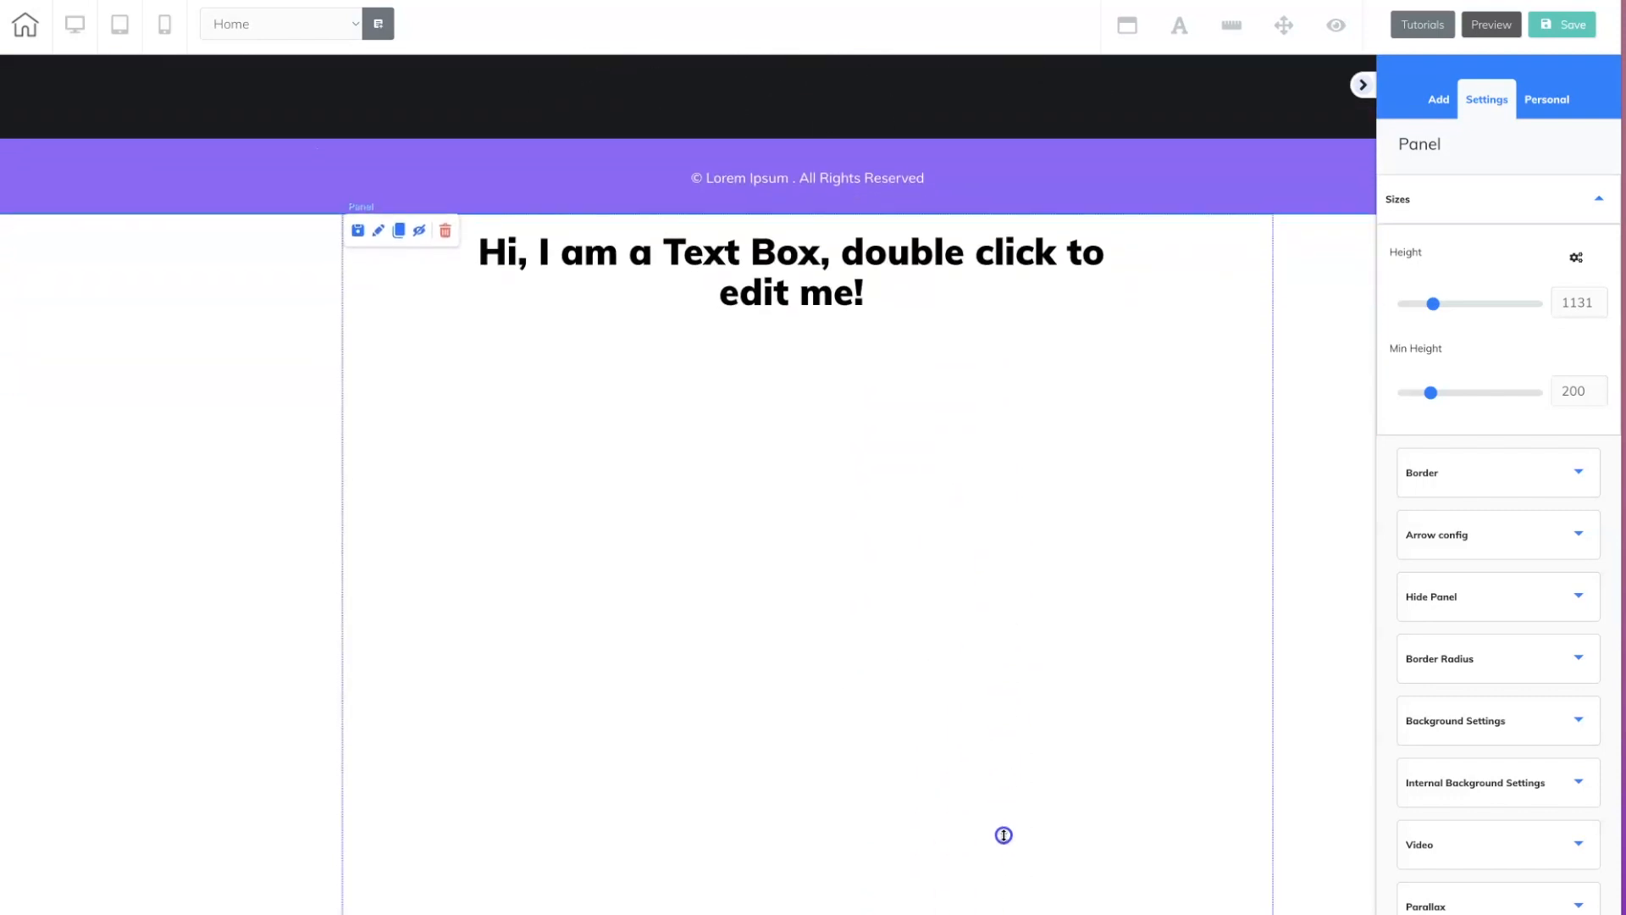
{"action": "scroll", "coordinate": [1002, 874], "scroll_direction": "down", "scroll_amount": 1}
{"action": "scroll", "coordinate": [1002, 890], "scroll_direction": "down", "scroll_amount": 1}
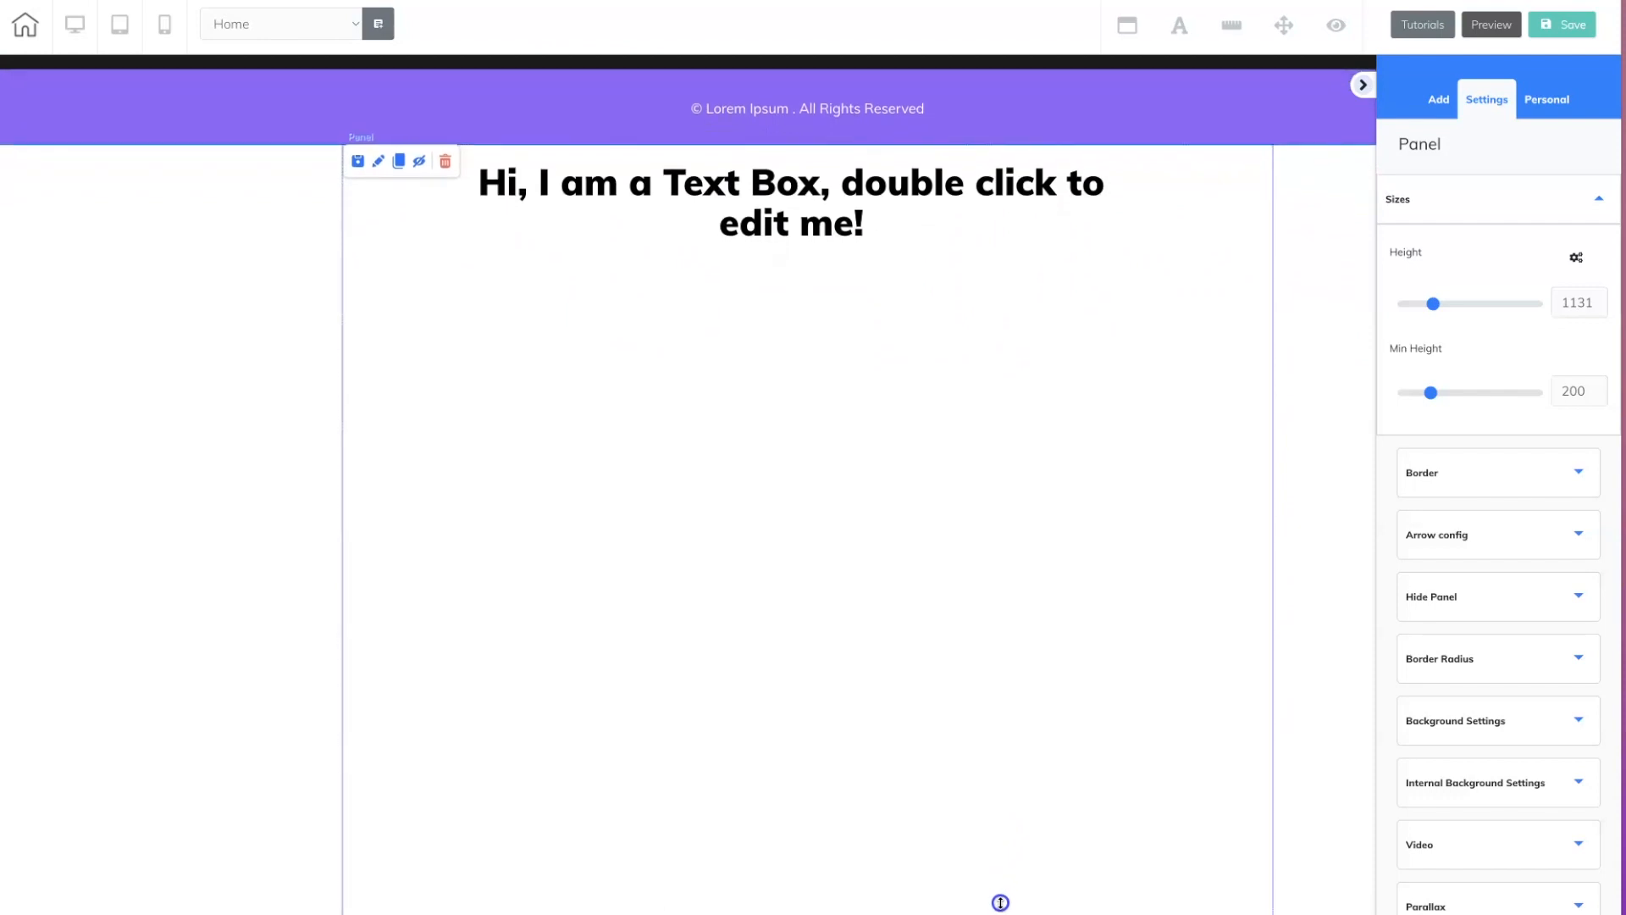
{"action": "left_click_drag", "start_coordinate": [1001, 903], "coordinate": [1000, 903]}
{"action": "scroll", "coordinate": [809, 508], "scroll_direction": "up", "scroll_amount": 2}
{"action": "scroll", "coordinate": [809, 508], "scroll_direction": "down", "scroll_amount": 2}
{"action": "left_click_drag", "start_coordinate": [1000, 910], "coordinate": [1001, 910]}
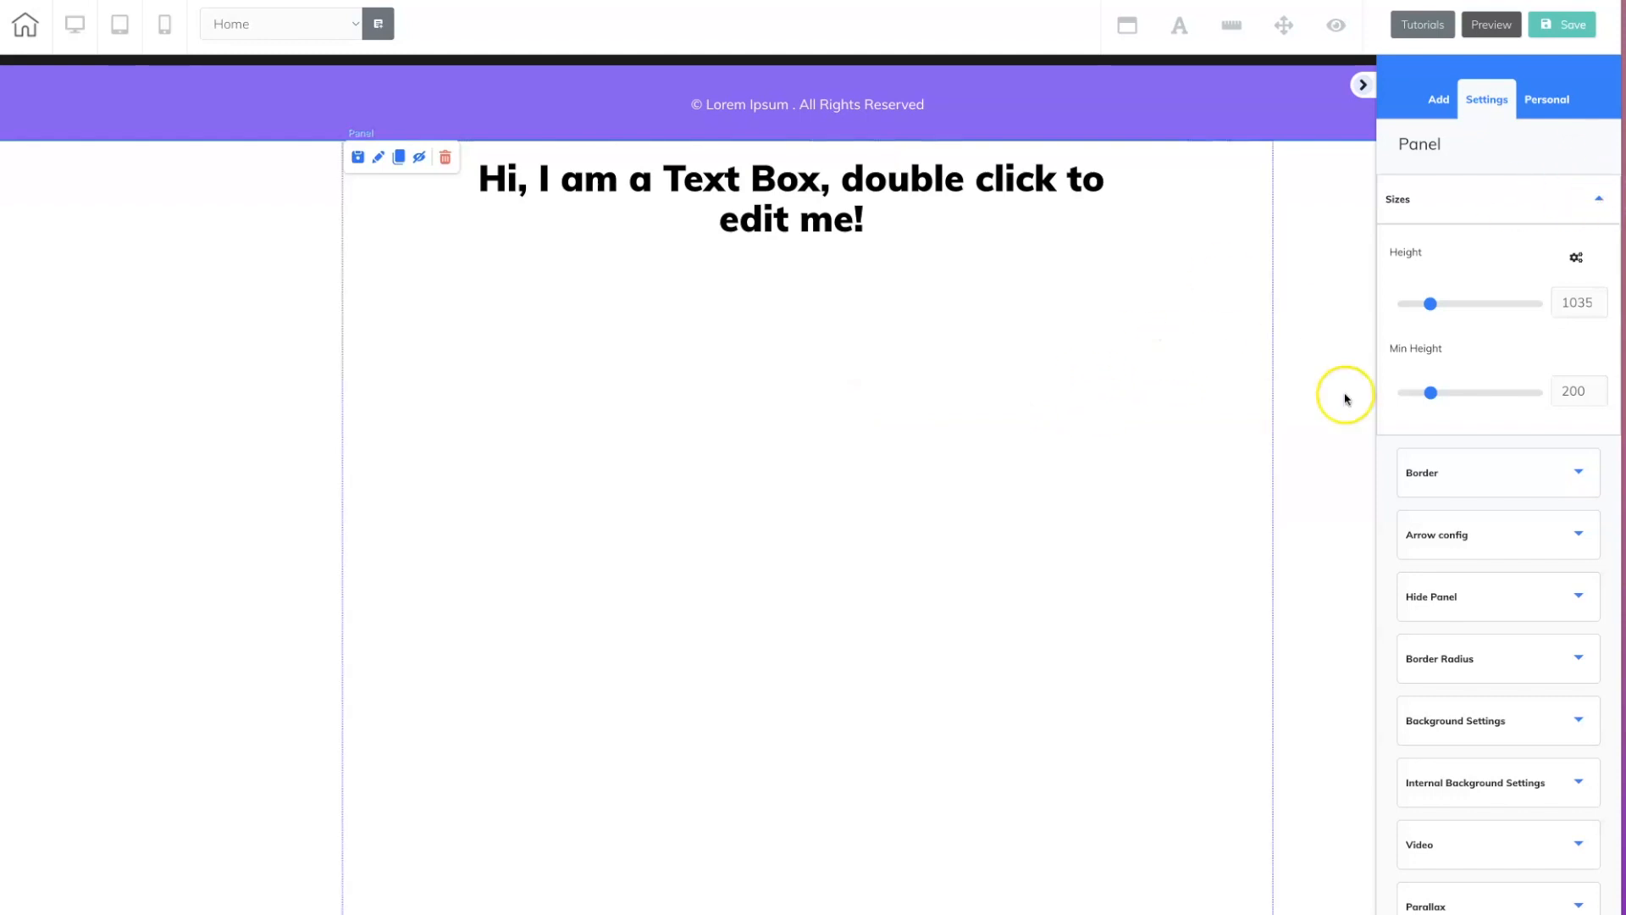
Move the placeholder text slightly down and to the left within the blank panel
{"action": "left_click", "coordinate": [788, 228]}
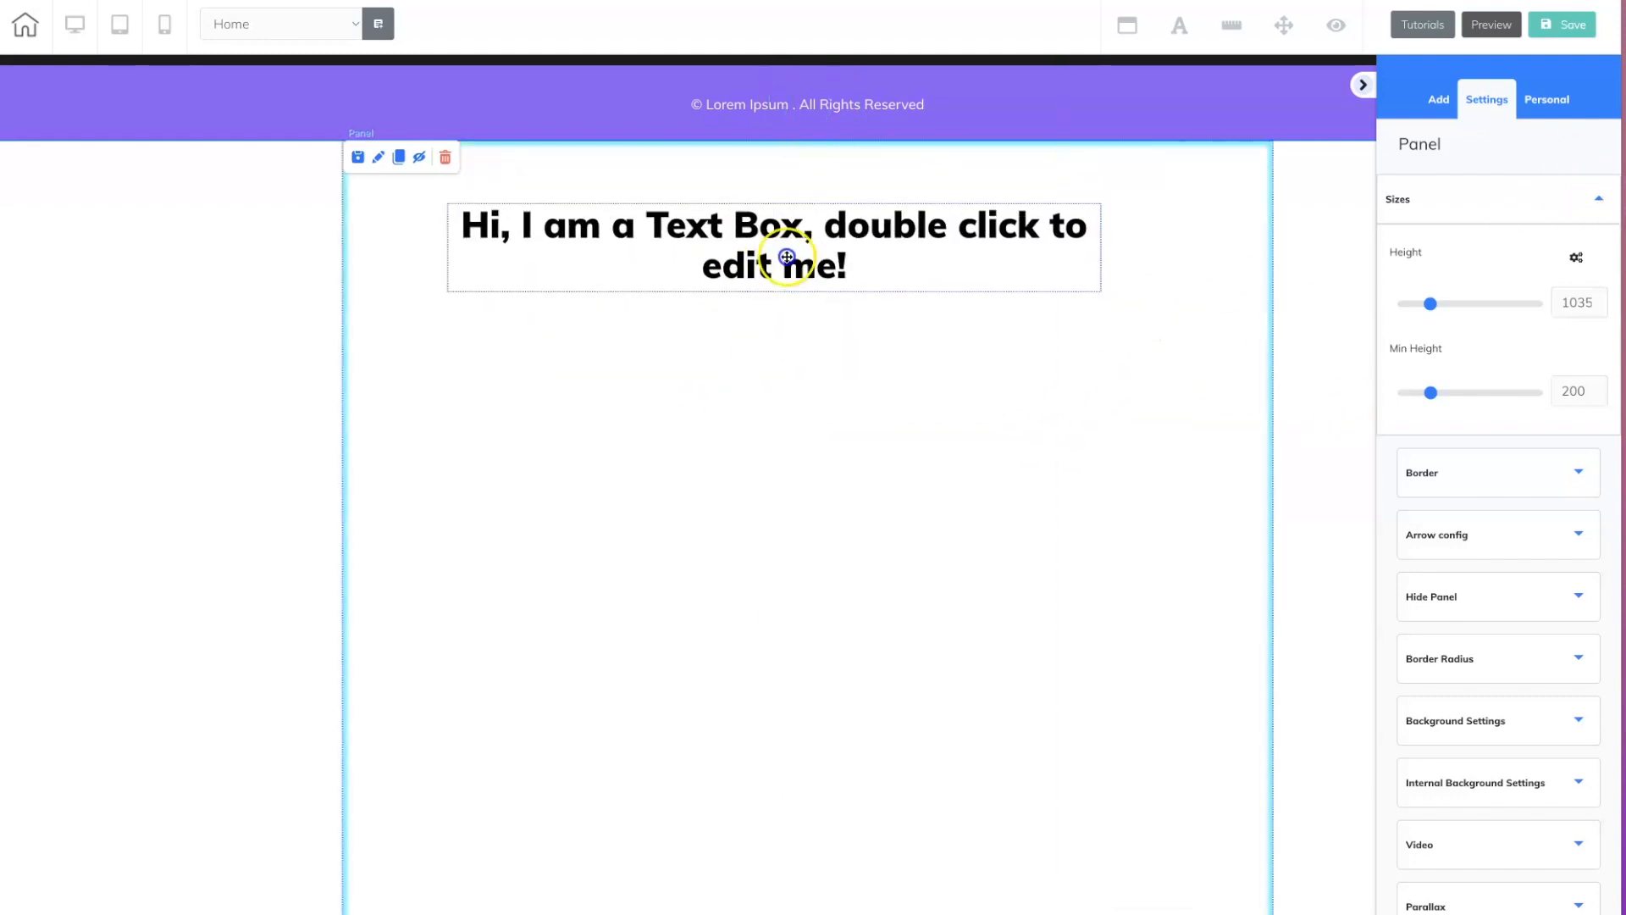
Add a Box element to the blank panel below the placeholder text and enlarge it
{"action": "left_click", "coordinate": [1445, 111]}
{"action": "left_click", "coordinate": [1542, 150]}
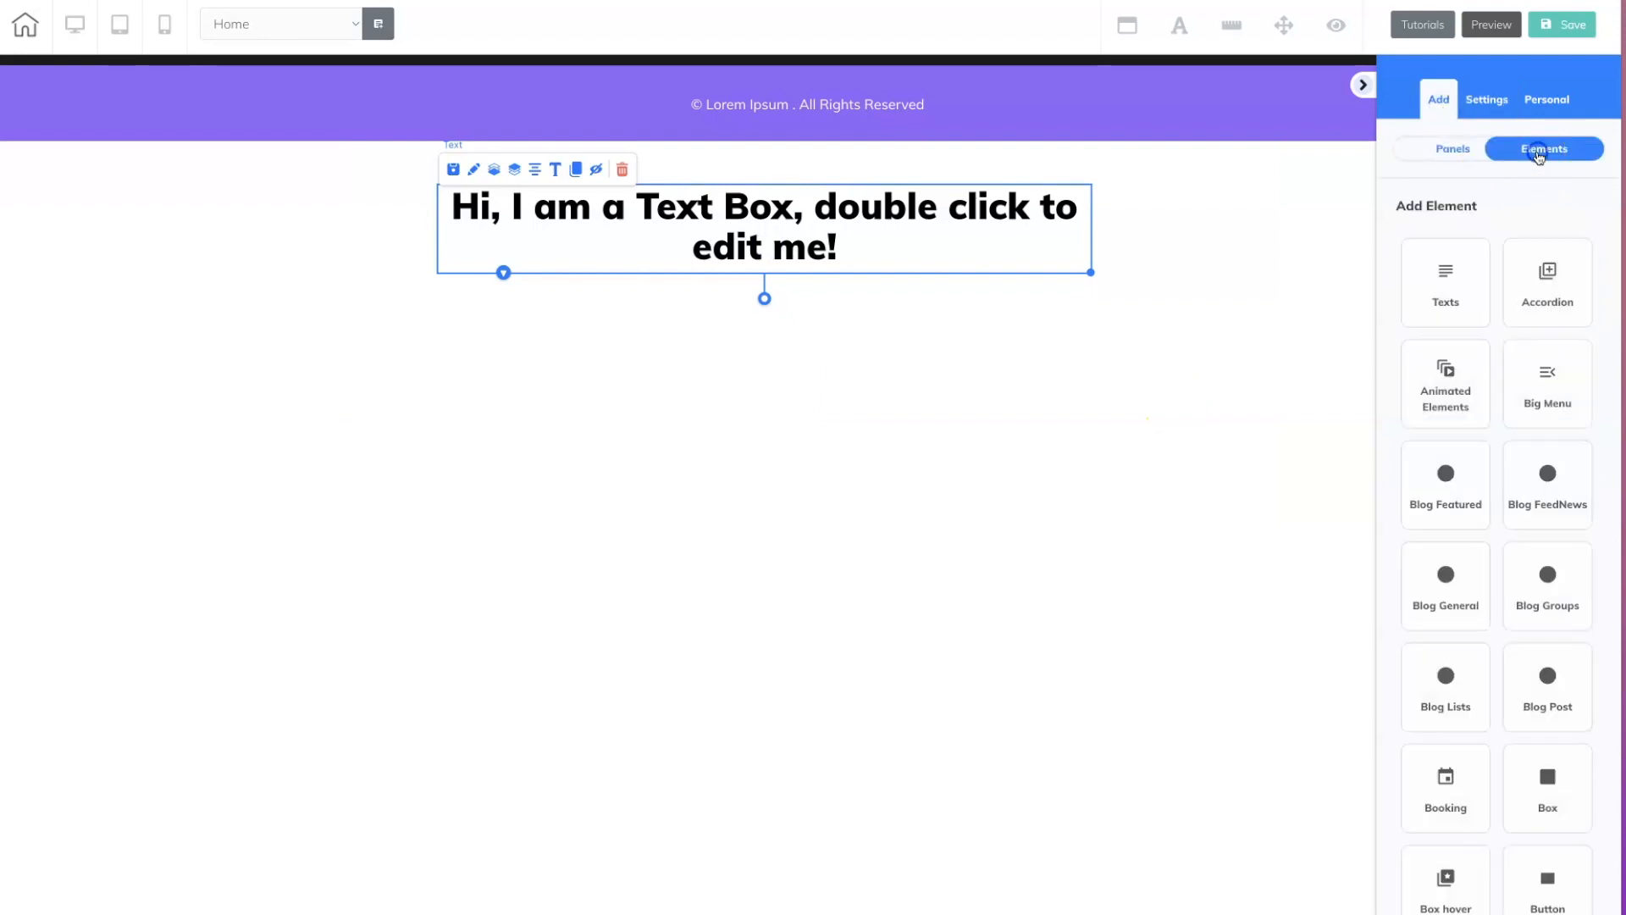
{"action": "left_click", "coordinate": [1419, 304]}
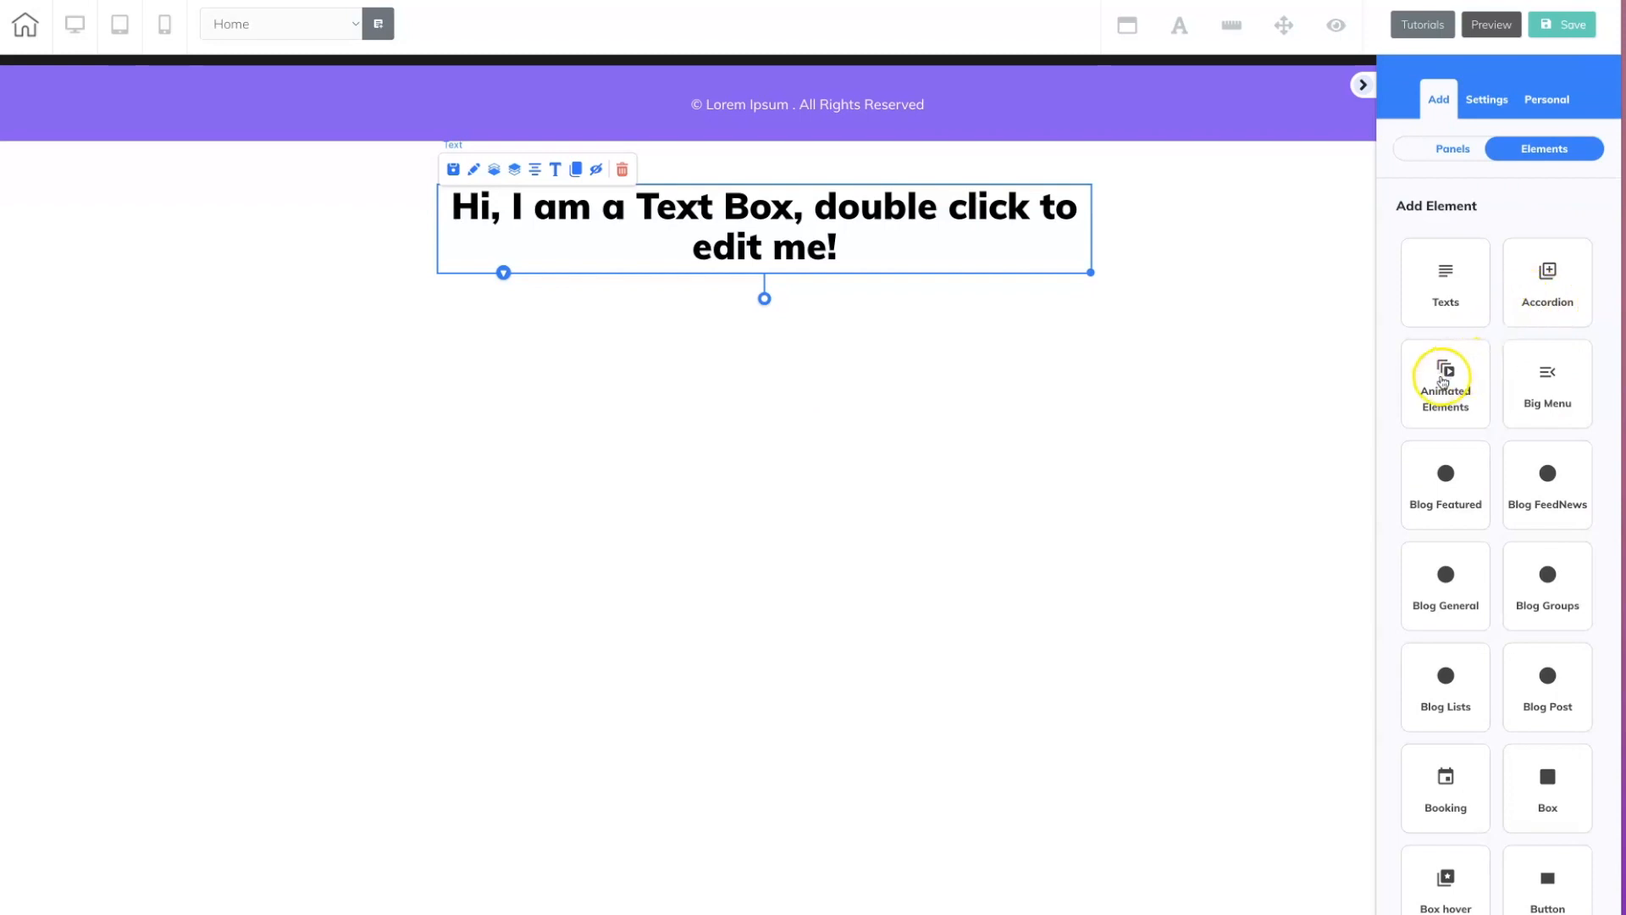
{"action": "scroll", "coordinate": [1553, 415], "scroll_direction": "down", "scroll_amount": 2}
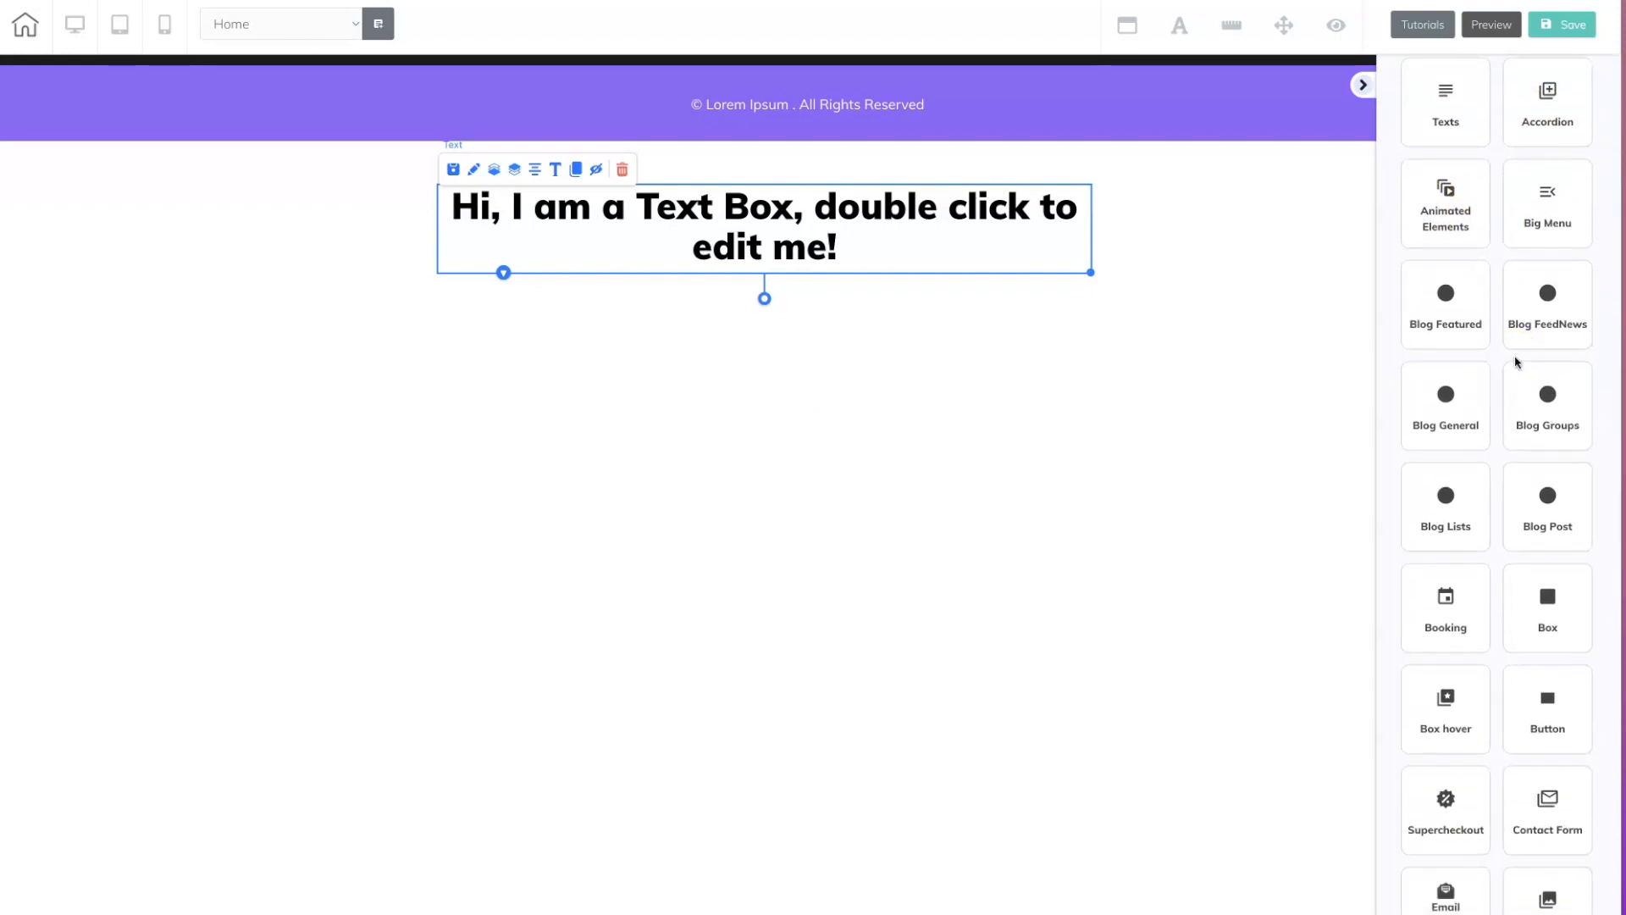
{"action": "scroll", "coordinate": [1516, 362], "scroll_direction": "down", "scroll_amount": 4}
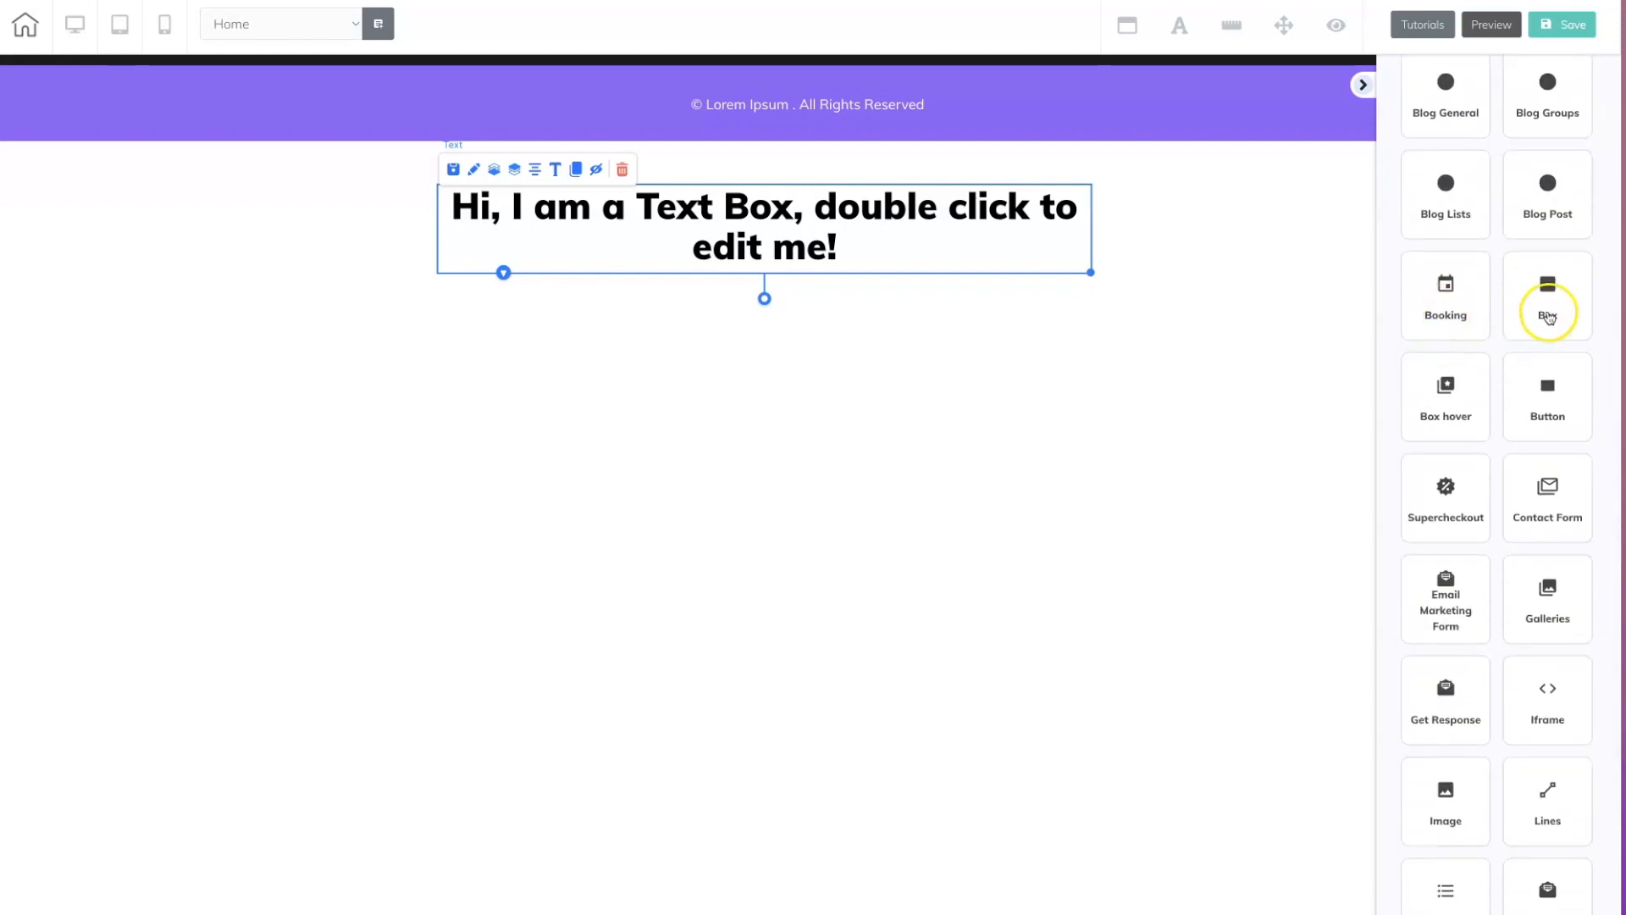
{"action": "left_click", "coordinate": [1548, 317]}
{"action": "left_click_drag", "start_coordinate": [1532, 447], "coordinate": [579, 442]}
{"action": "left_click_drag", "start_coordinate": [740, 536], "coordinate": [956, 626]}
Browse the other element types and the Email Marketing Form designs, ending with the blank panel selected
{"action": "left_click", "coordinate": [1411, 206]}
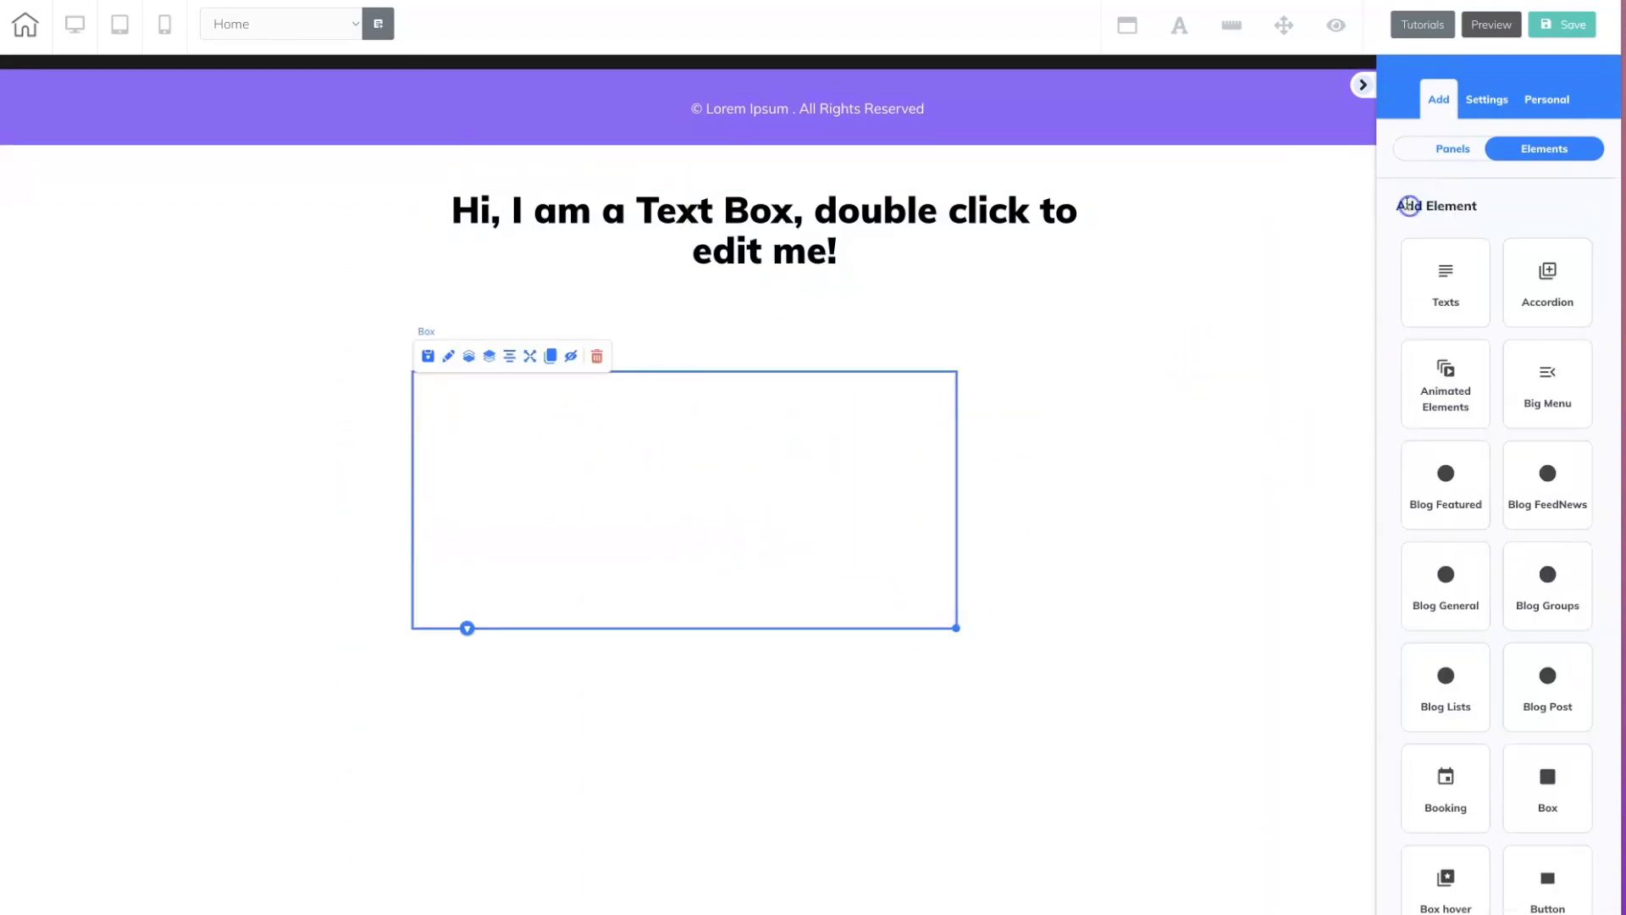
{"action": "scroll", "coordinate": [1523, 454], "scroll_direction": "down", "scroll_amount": 5}
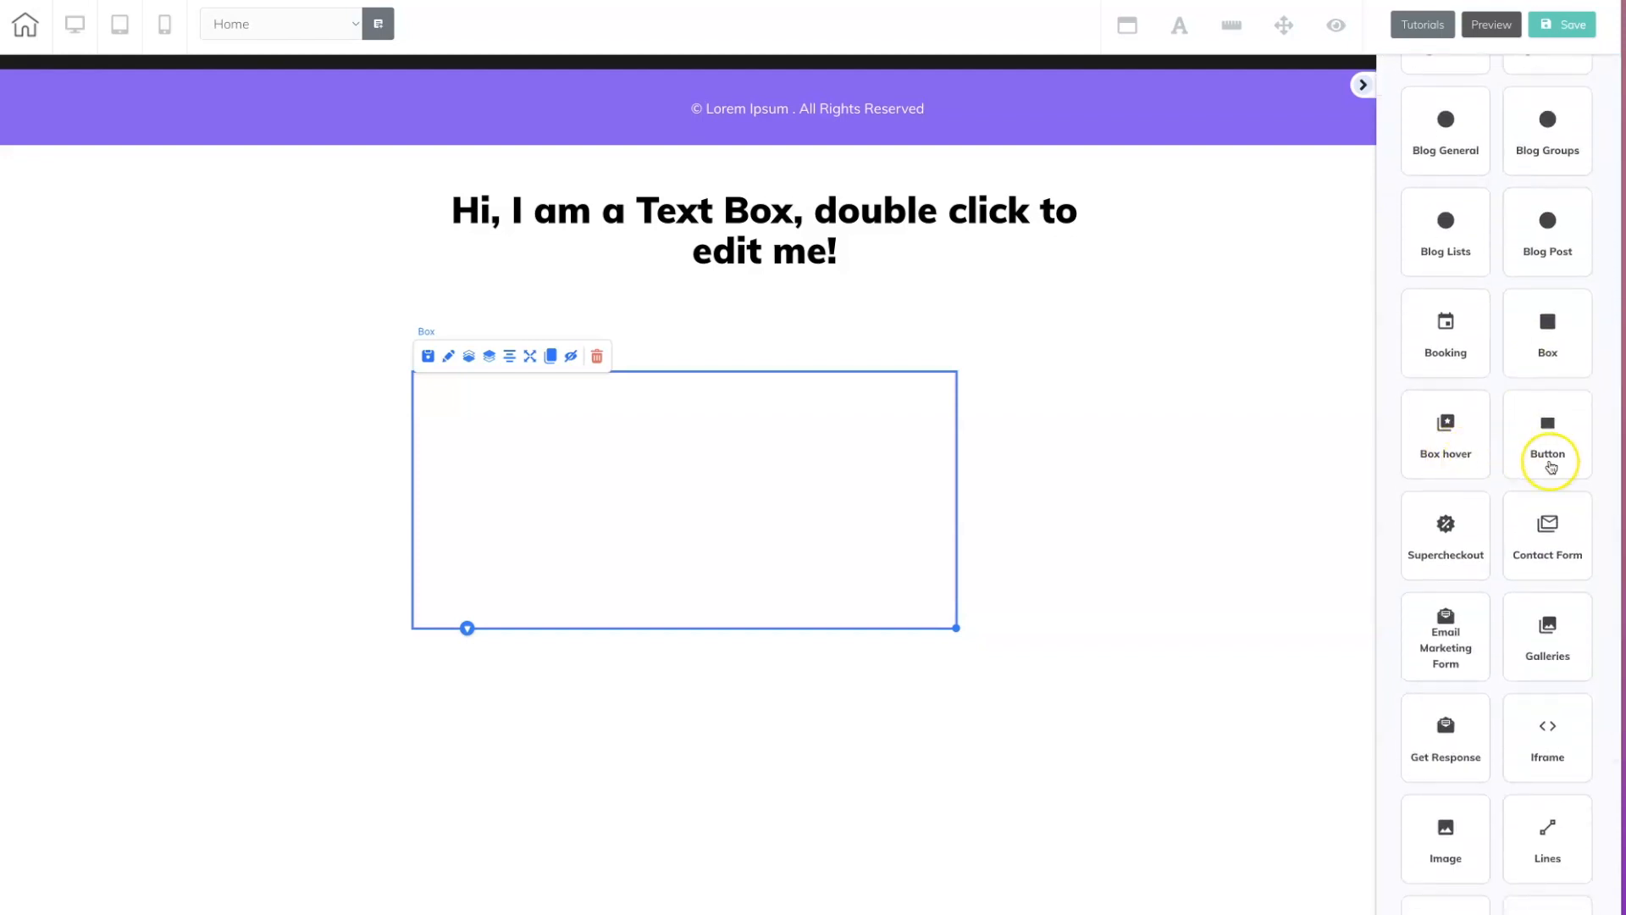
{"action": "scroll", "coordinate": [1493, 581], "scroll_direction": "up", "scroll_amount": 5}
{"action": "scroll", "coordinate": [1496, 583], "scroll_direction": "down", "scroll_amount": 4}
{"action": "scroll", "coordinate": [1496, 585], "scroll_direction": "down", "scroll_amount": 3}
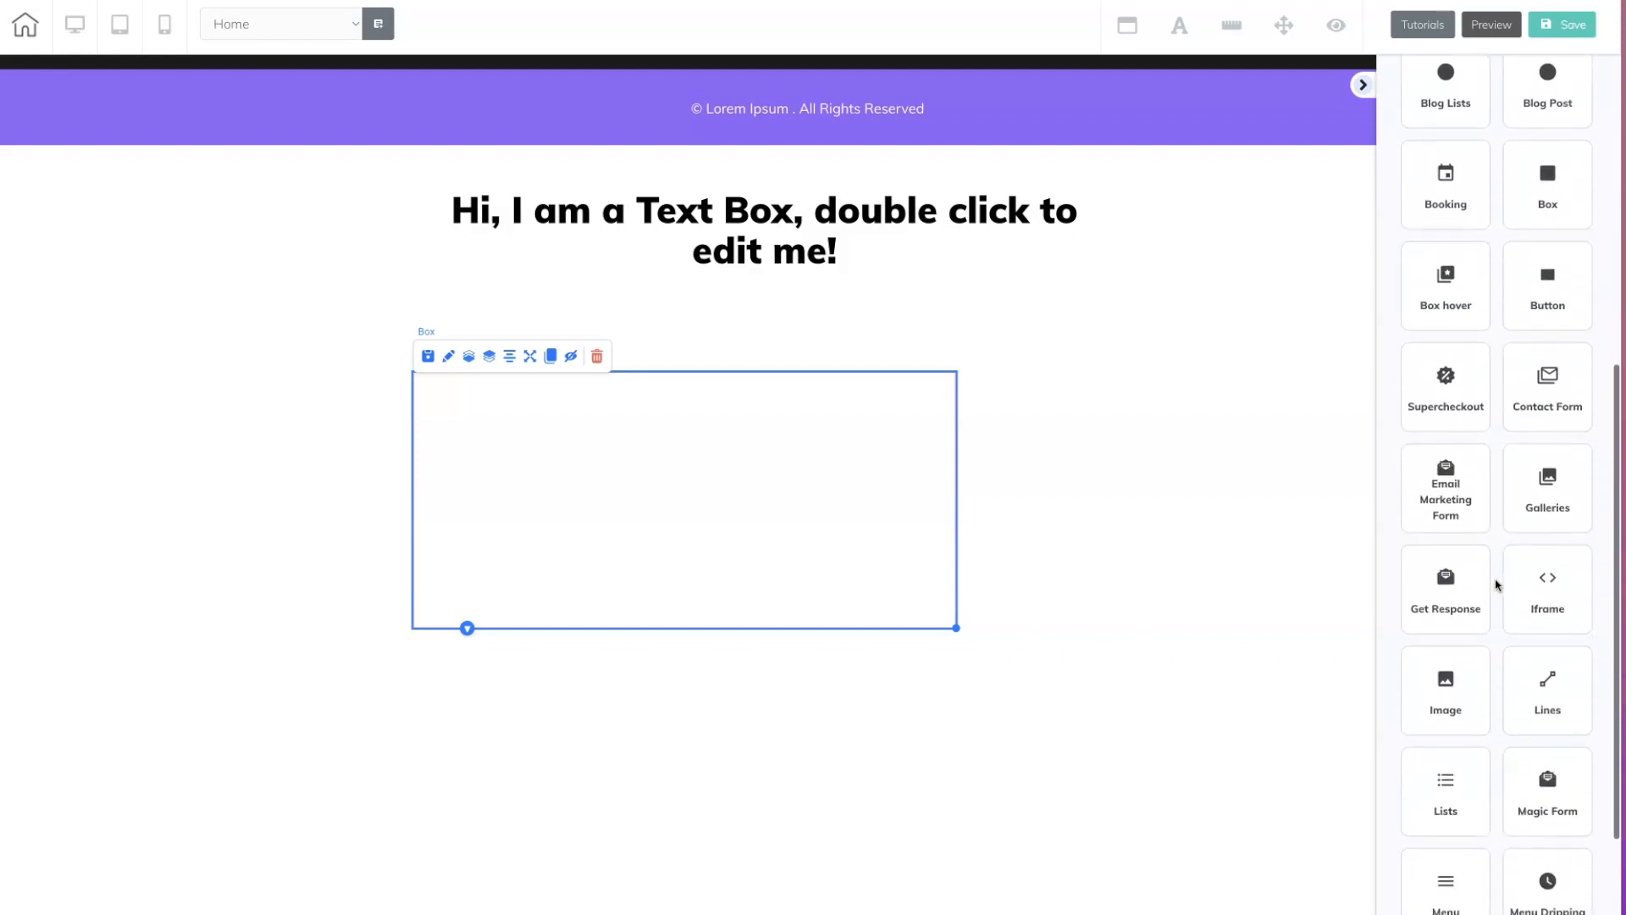
{"action": "scroll", "coordinate": [1495, 581], "scroll_direction": "down", "scroll_amount": 2}
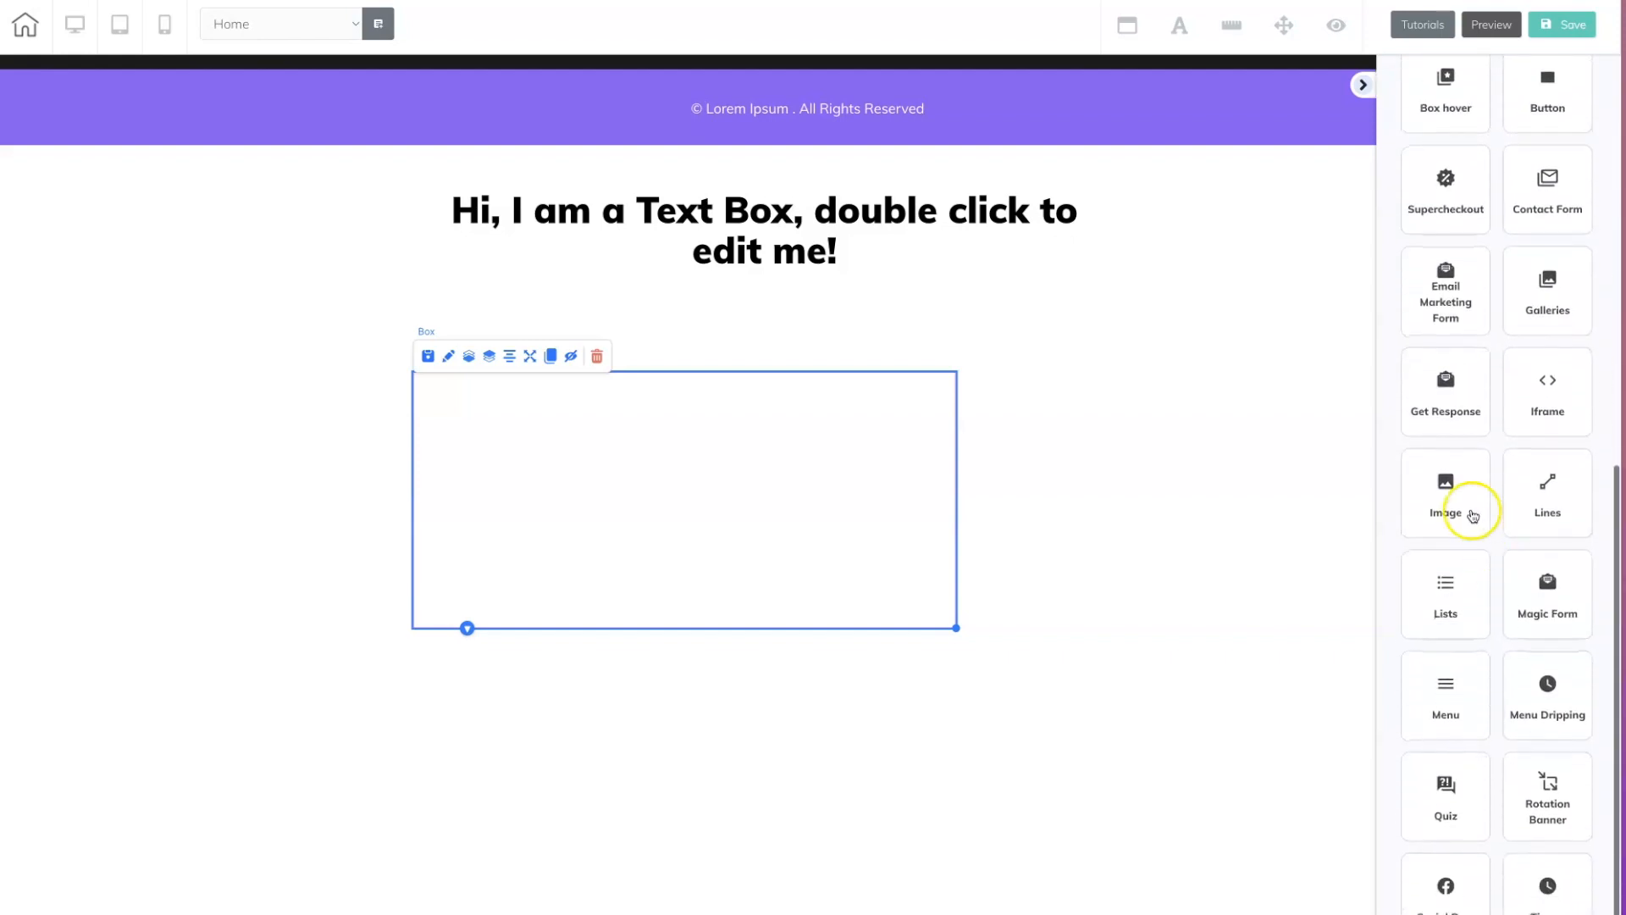
{"action": "left_click", "coordinate": [1452, 314]}
{"action": "left_click_drag", "start_coordinate": [1505, 628], "coordinate": [1136, 495]}
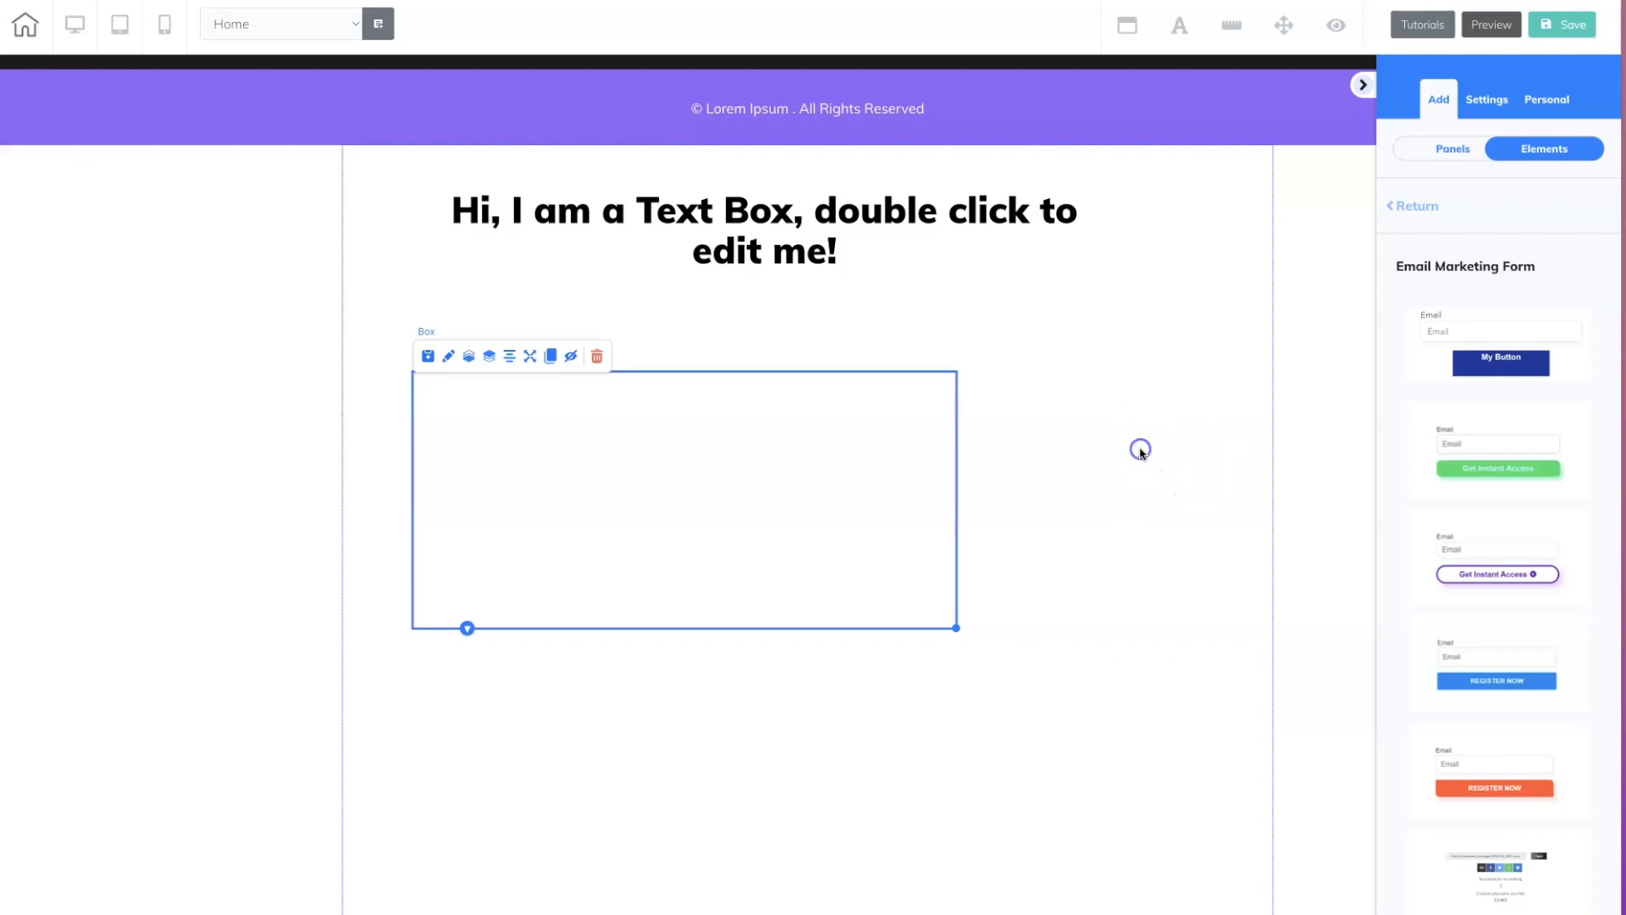
{"action": "left_click", "coordinate": [1140, 452]}
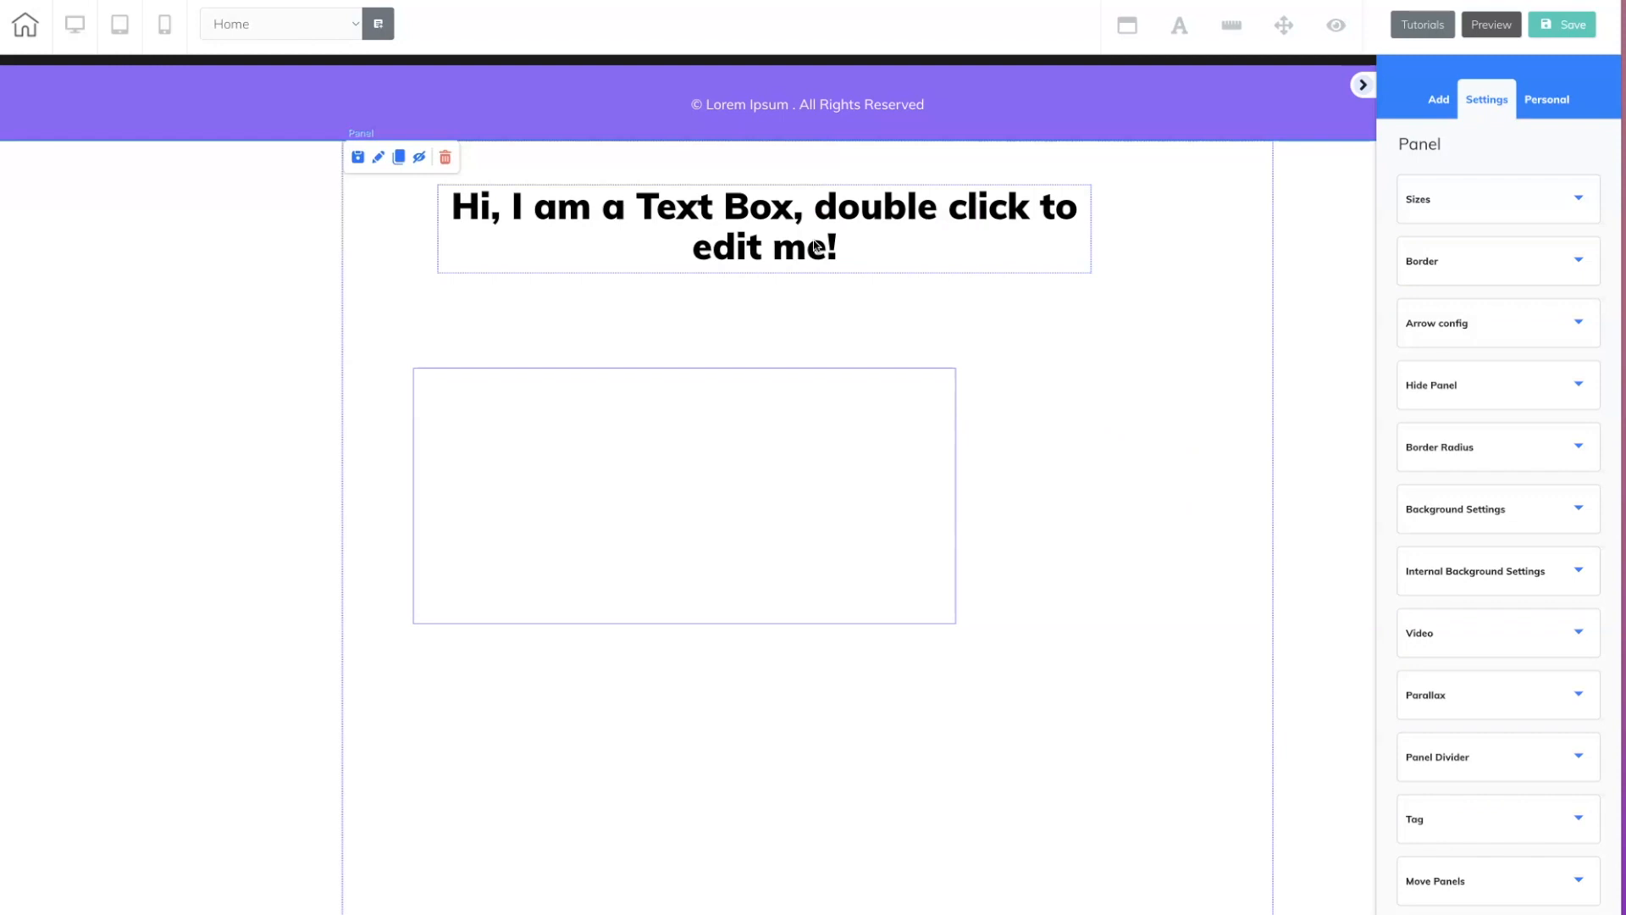
Widen the empty Box below the placeholder title so it spans most of the blank panel
{"action": "left_click", "coordinate": [795, 388]}
{"action": "left_click_drag", "start_coordinate": [999, 624], "coordinate": [1214, 634]}
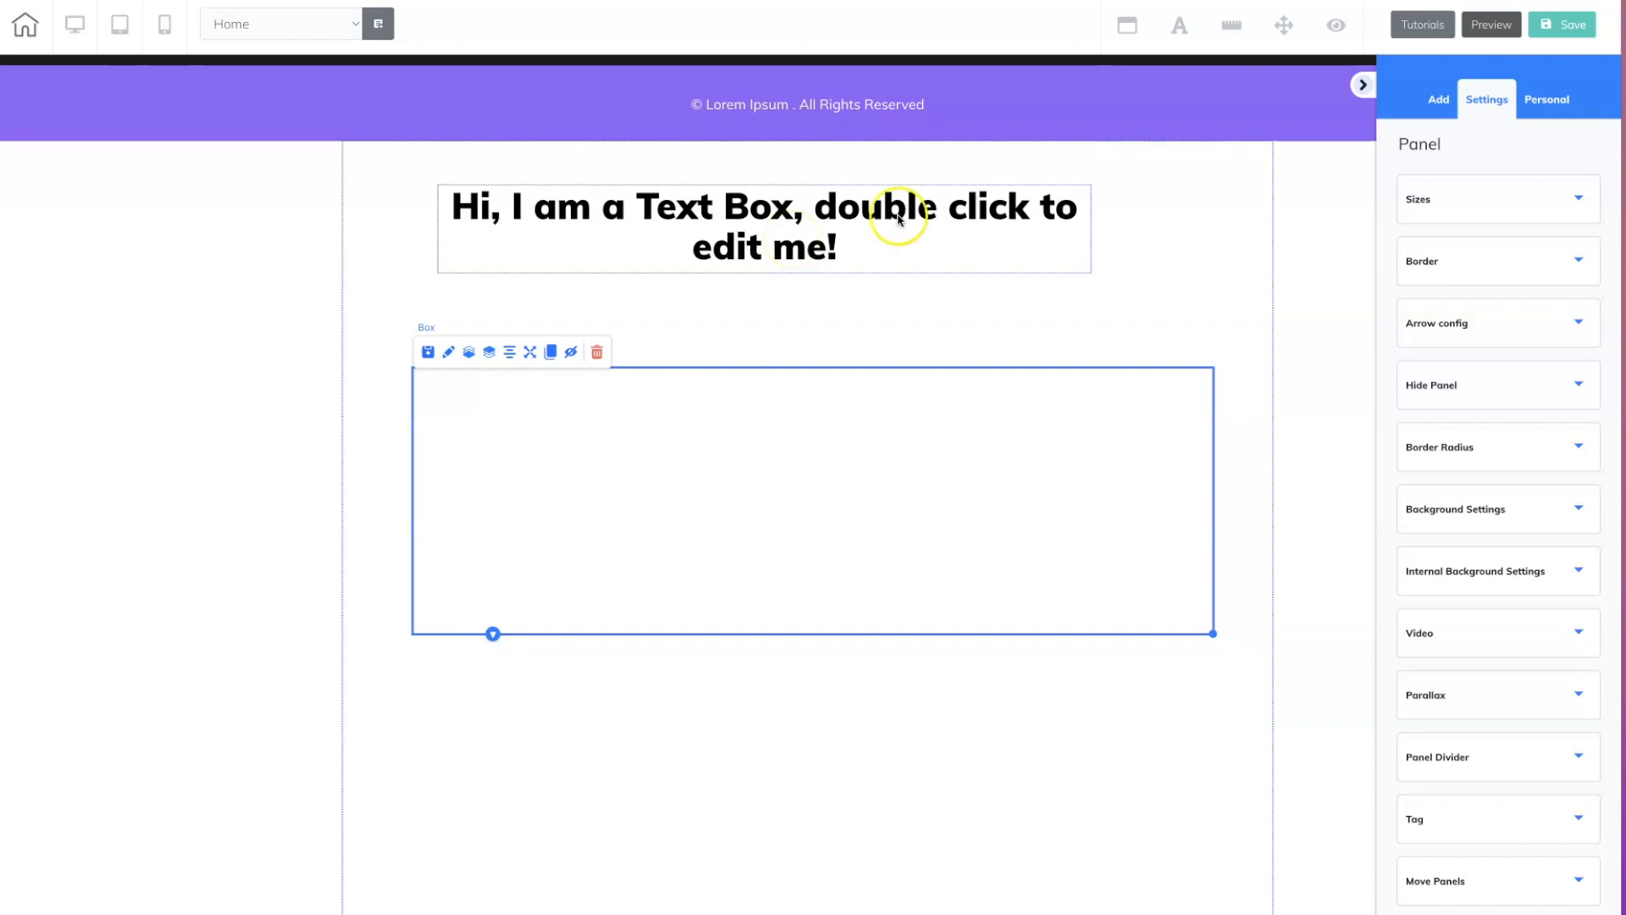
{"action": "scroll", "coordinate": [1439, 100], "scroll_direction": "down", "scroll_amount": 1}
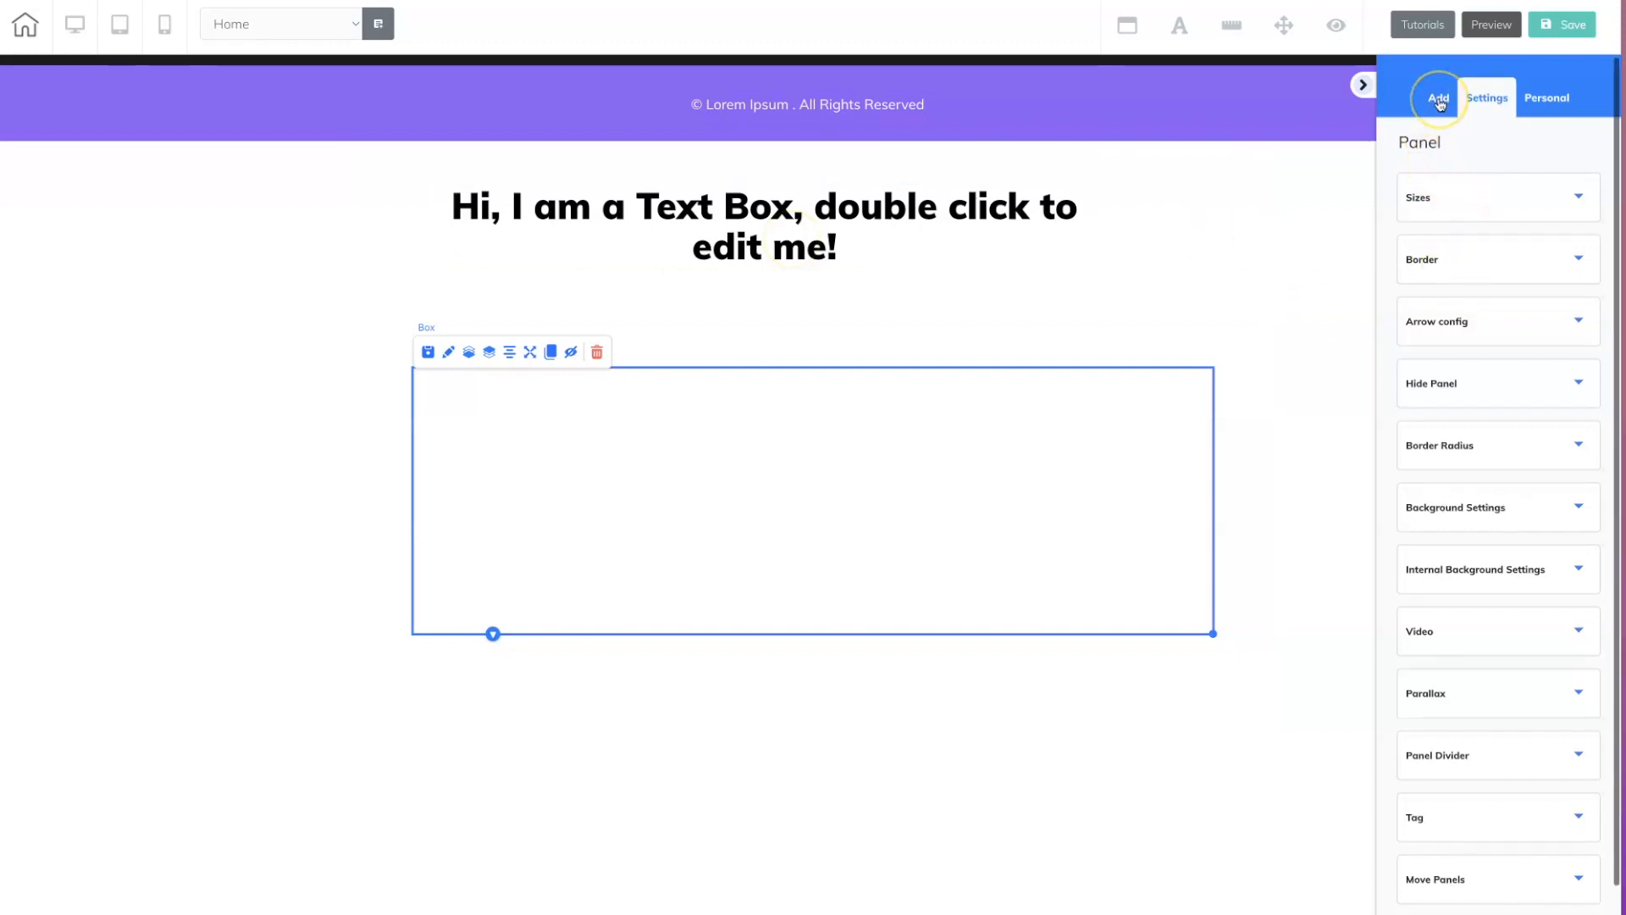
Add a horizontal Image element to the blank panel, centered below the Box
{"action": "left_click", "coordinate": [1440, 101]}
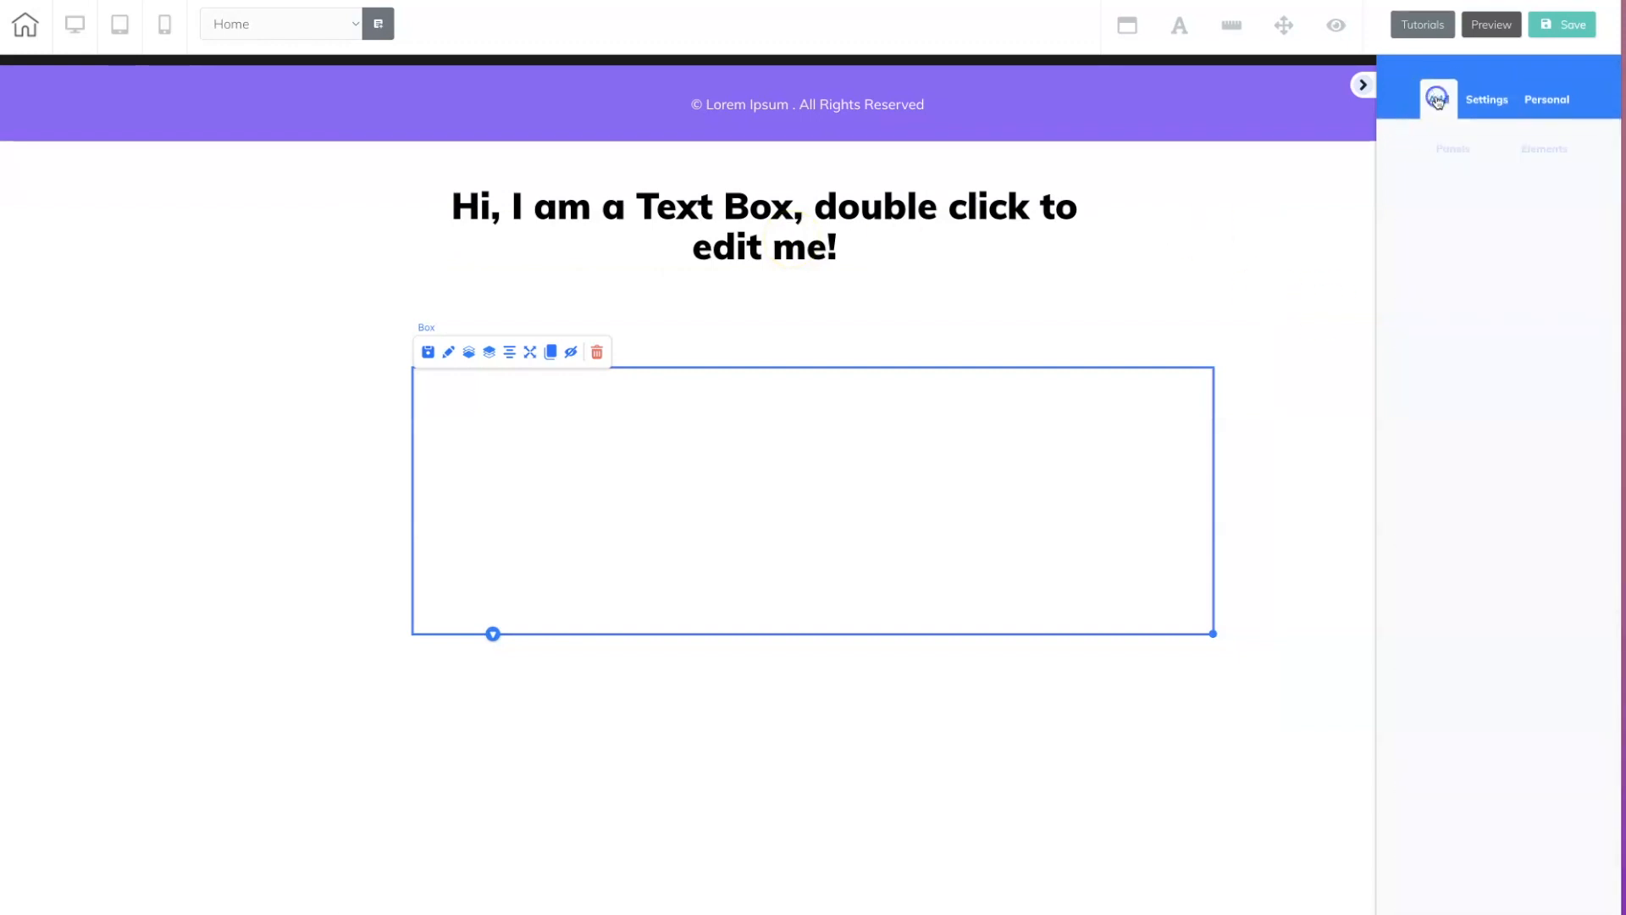
{"action": "left_click", "coordinate": [1547, 154]}
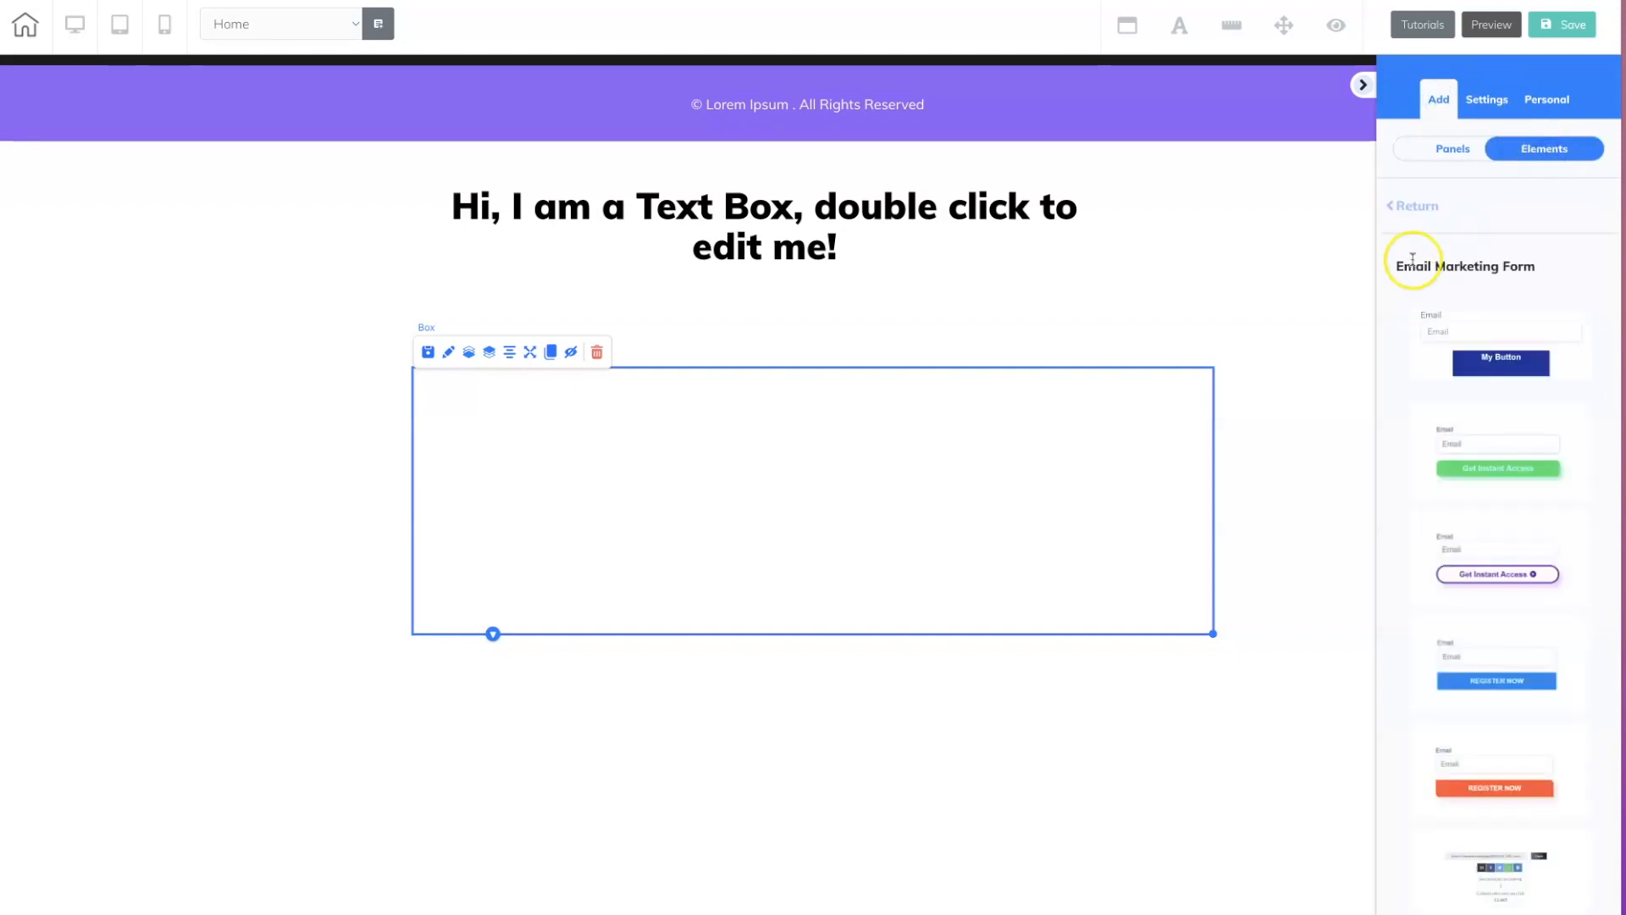
{"action": "left_click", "coordinate": [1400, 209]}
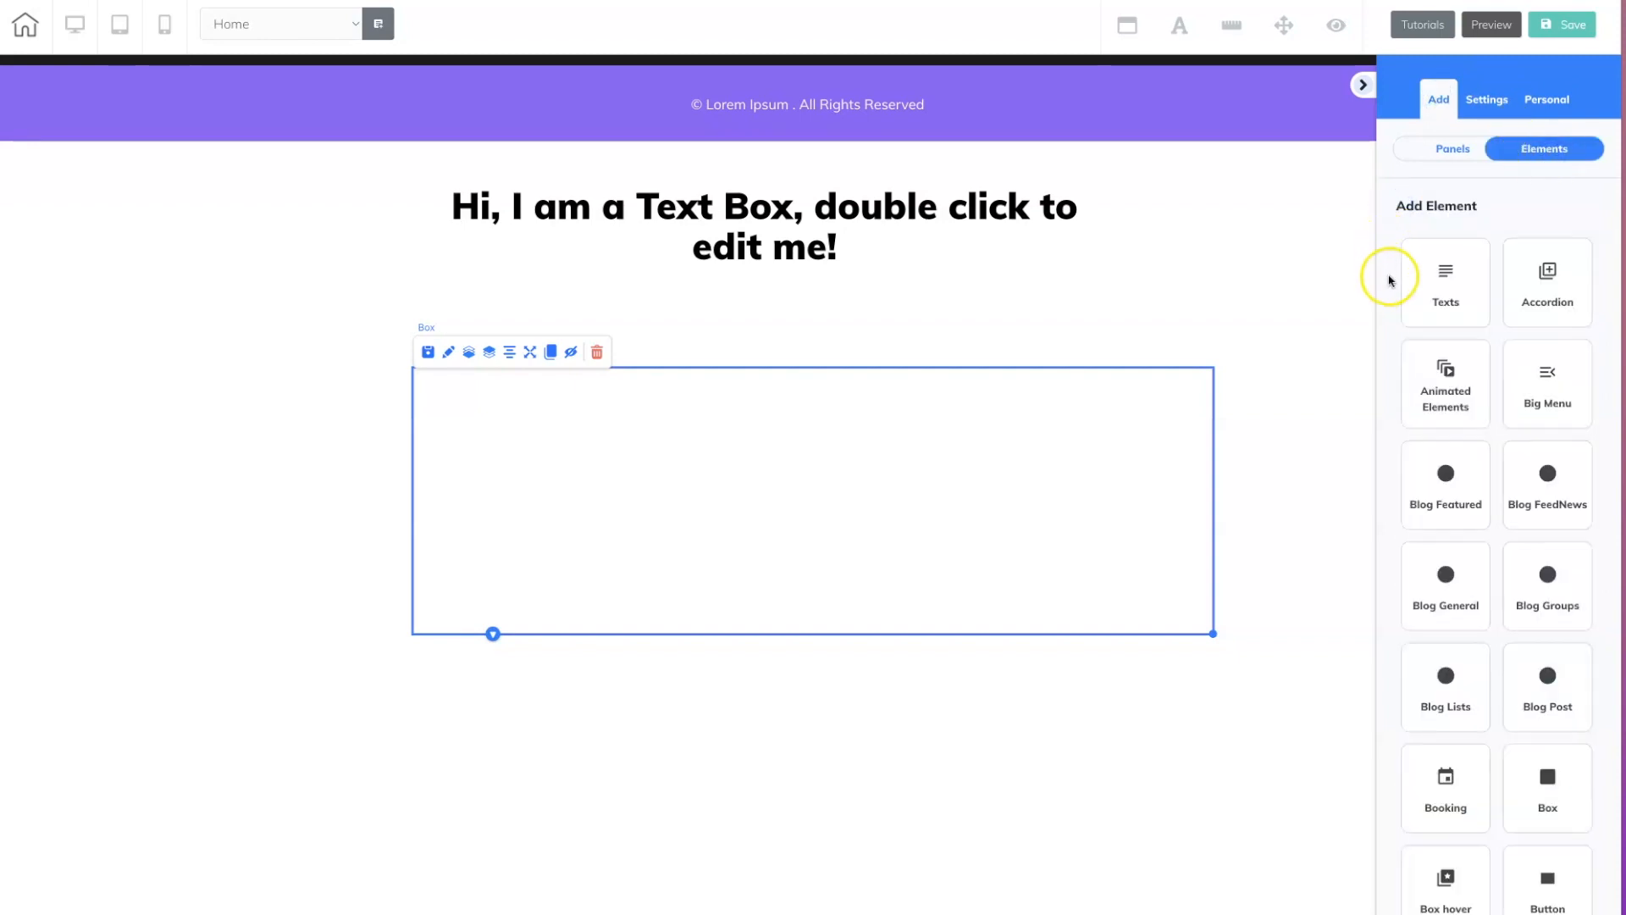
{"action": "scroll", "coordinate": [1478, 425], "scroll_direction": "down", "scroll_amount": 9}
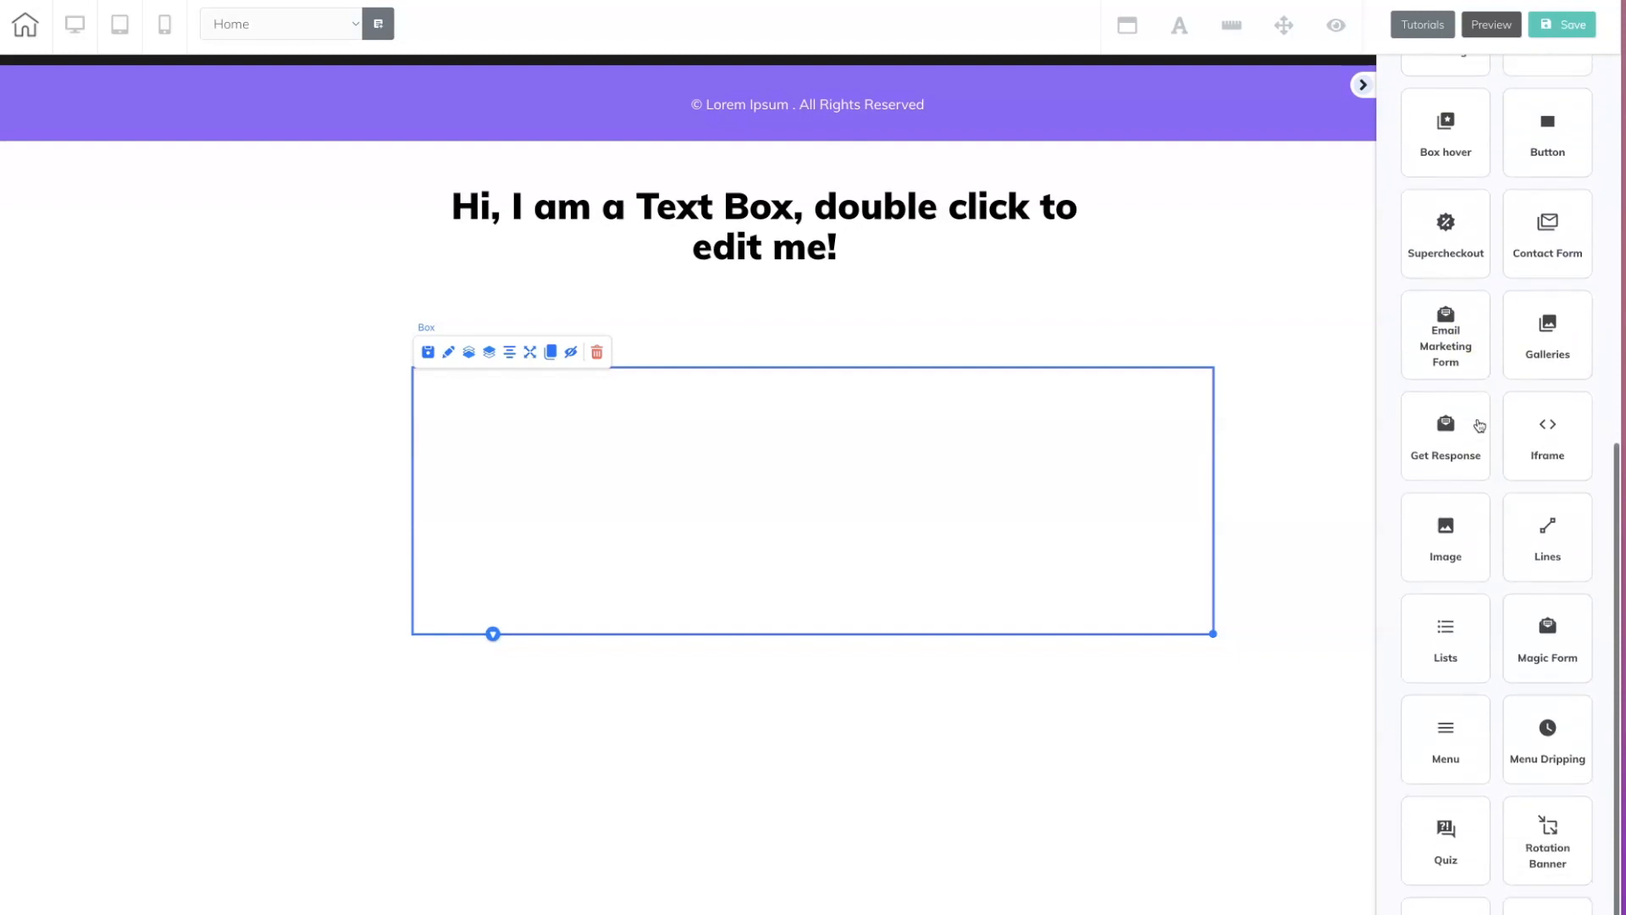
{"action": "scroll", "coordinate": [1479, 426], "scroll_direction": "down", "scroll_amount": 2}
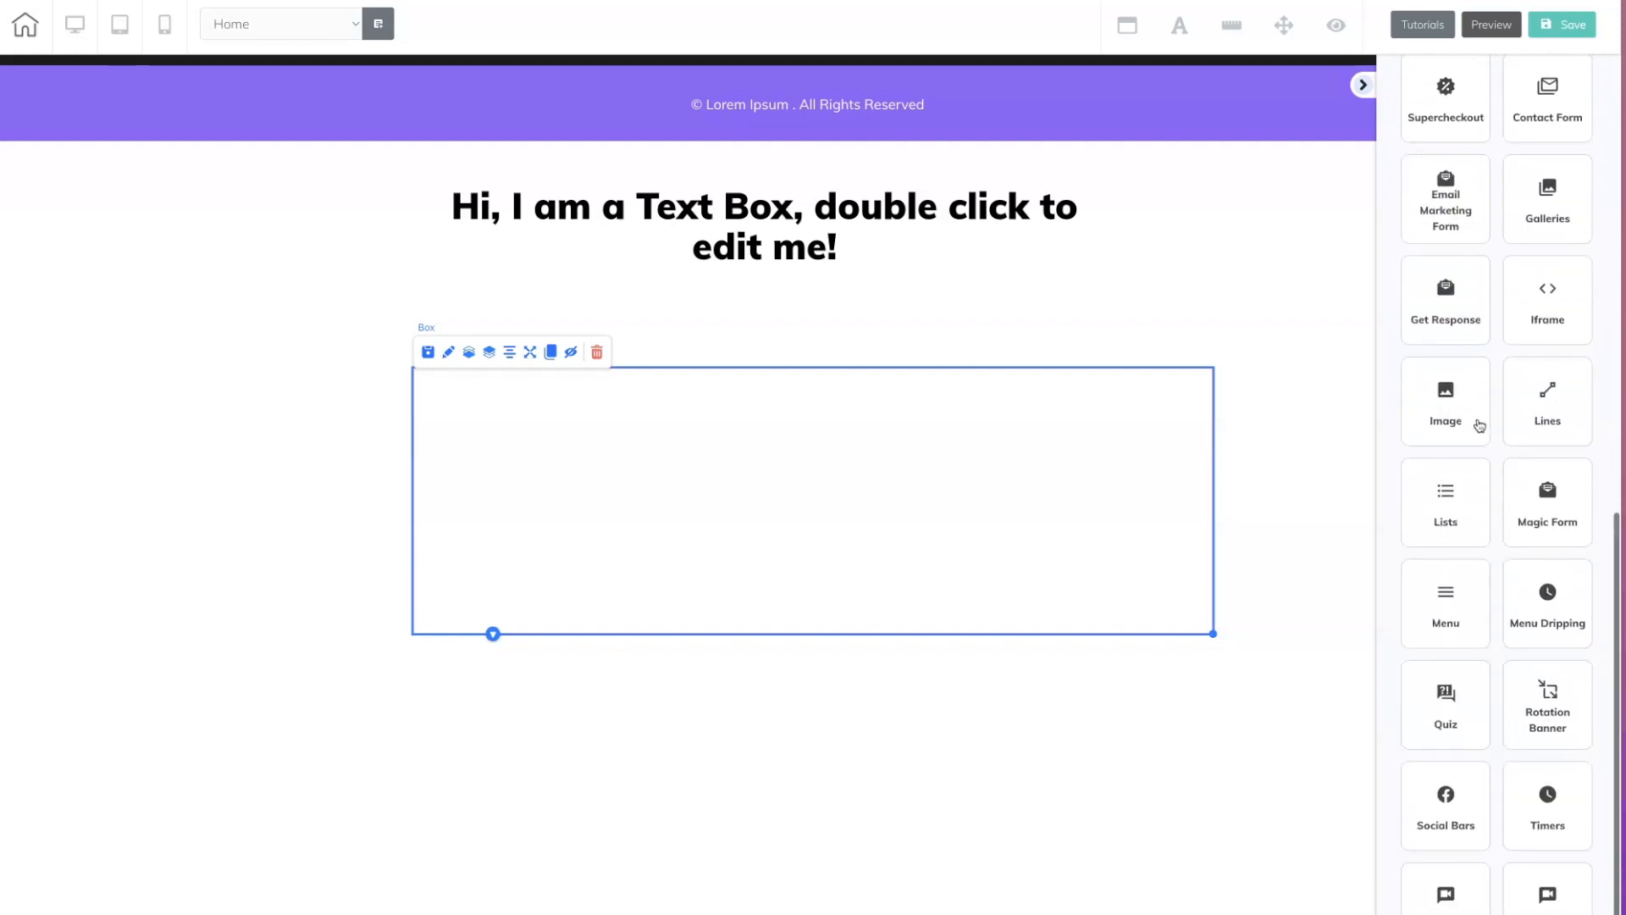
{"action": "scroll", "coordinate": [1474, 421], "scroll_direction": "up", "scroll_amount": 1}
{"action": "left_click", "coordinate": [1440, 472]}
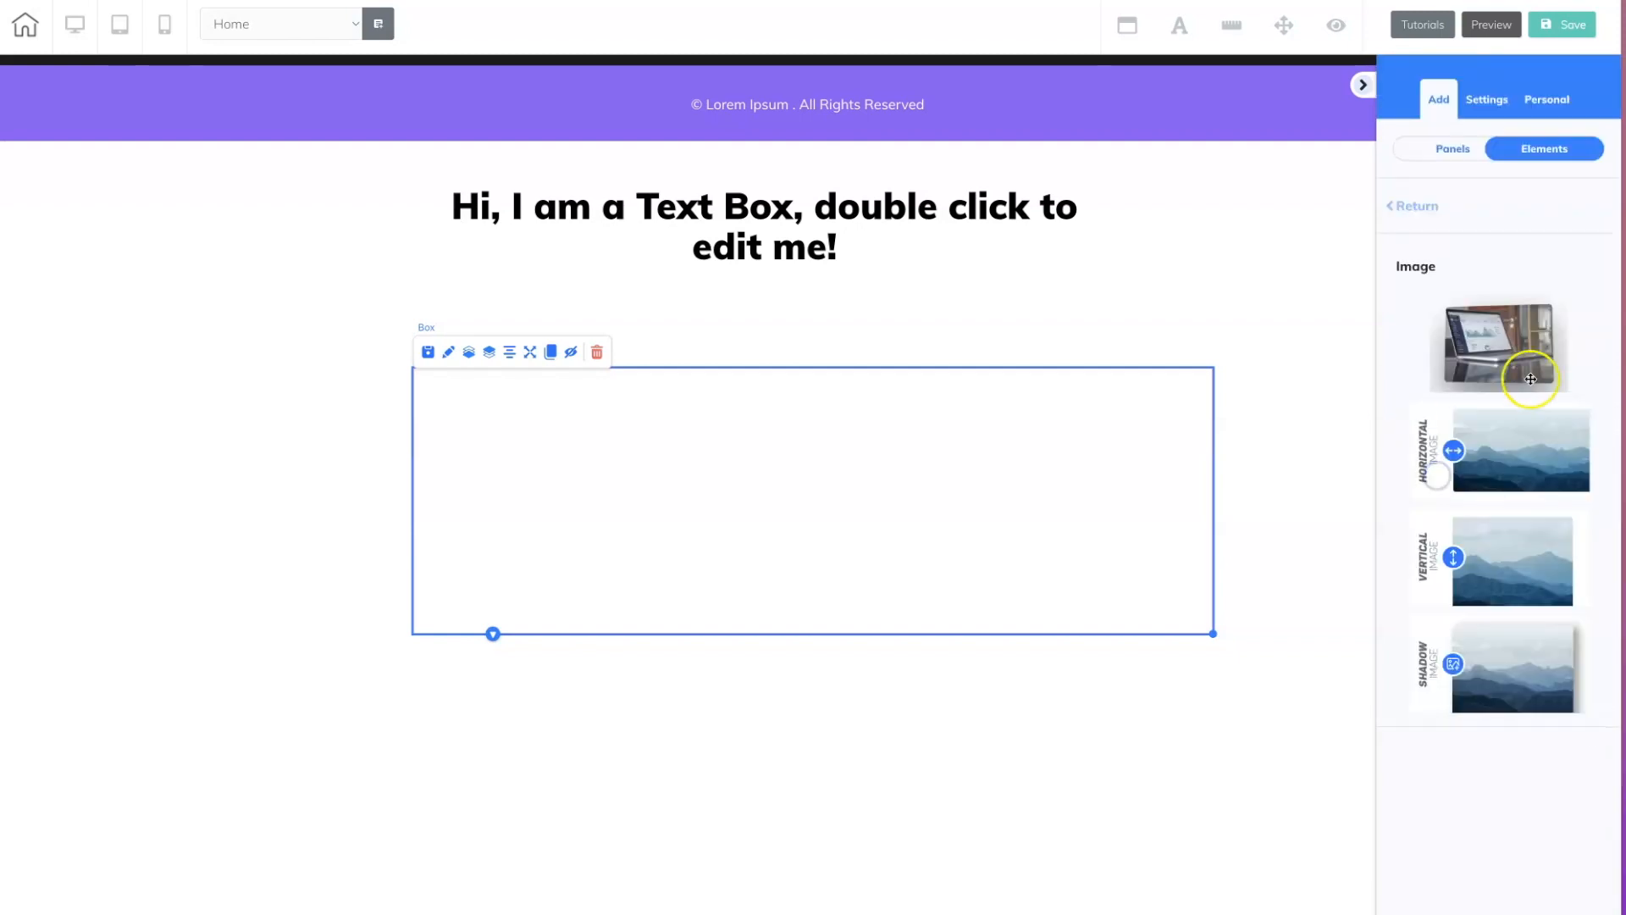
{"action": "left_click_drag", "start_coordinate": [1521, 451], "coordinate": [830, 839]}
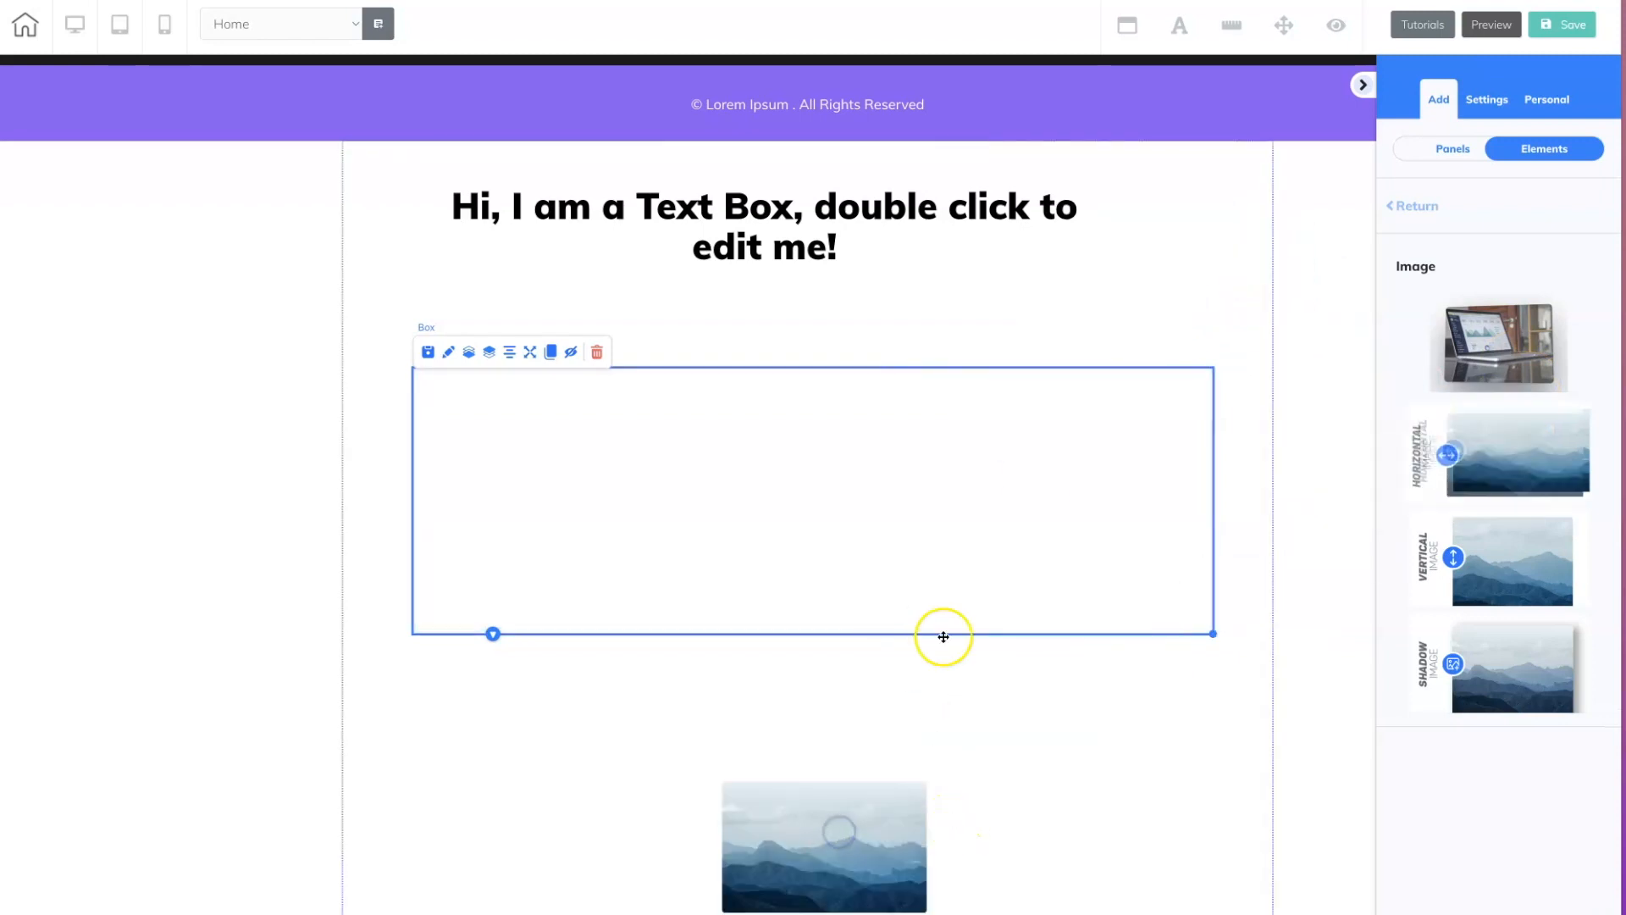
Add a Lorem ipsum paragraph text below the Box and move the image to the right of it
{"action": "left_click", "coordinate": [1421, 210]}
{"action": "left_click", "coordinate": [1441, 281]}
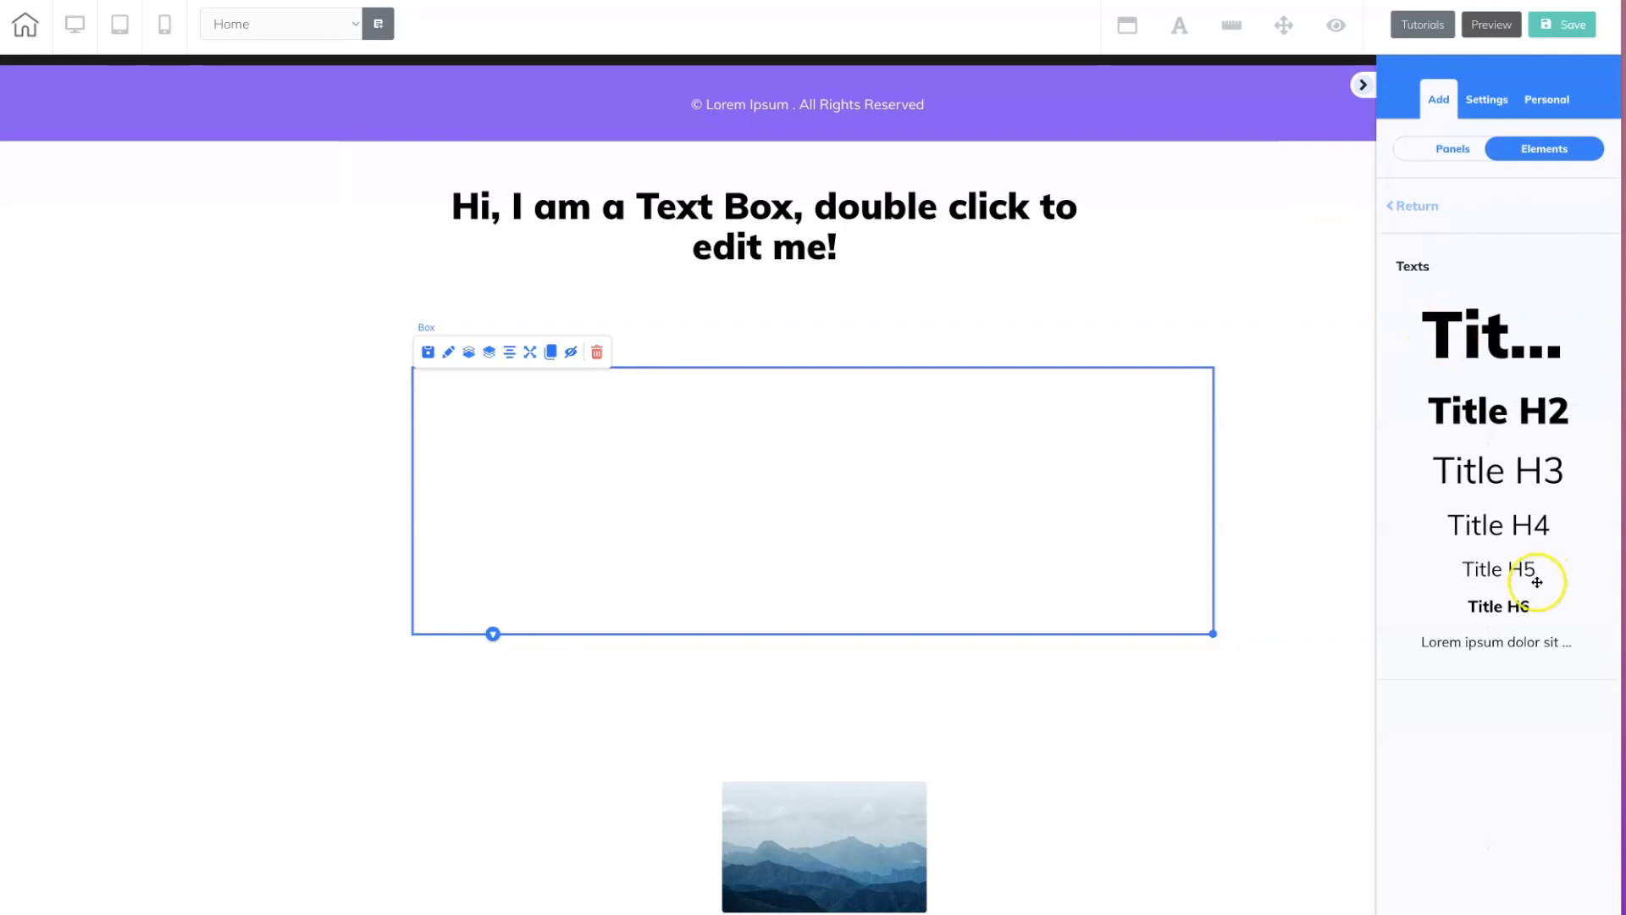
{"action": "left_click_drag", "start_coordinate": [1507, 643], "coordinate": [545, 692]}
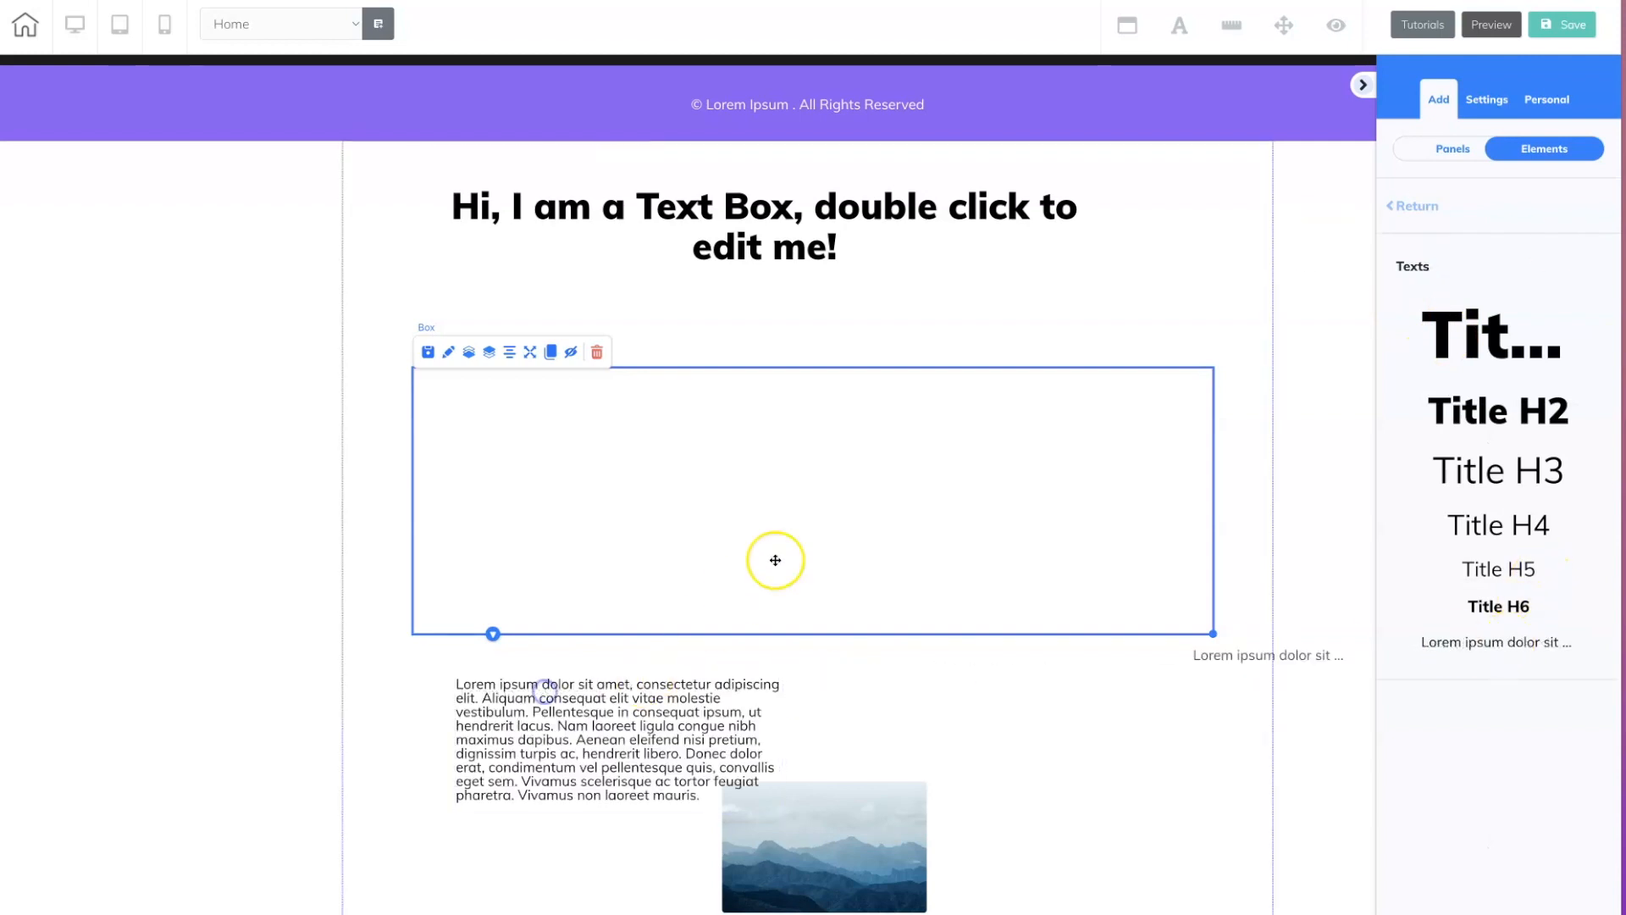
{"action": "left_click_drag", "start_coordinate": [903, 841], "coordinate": [1097, 783]}
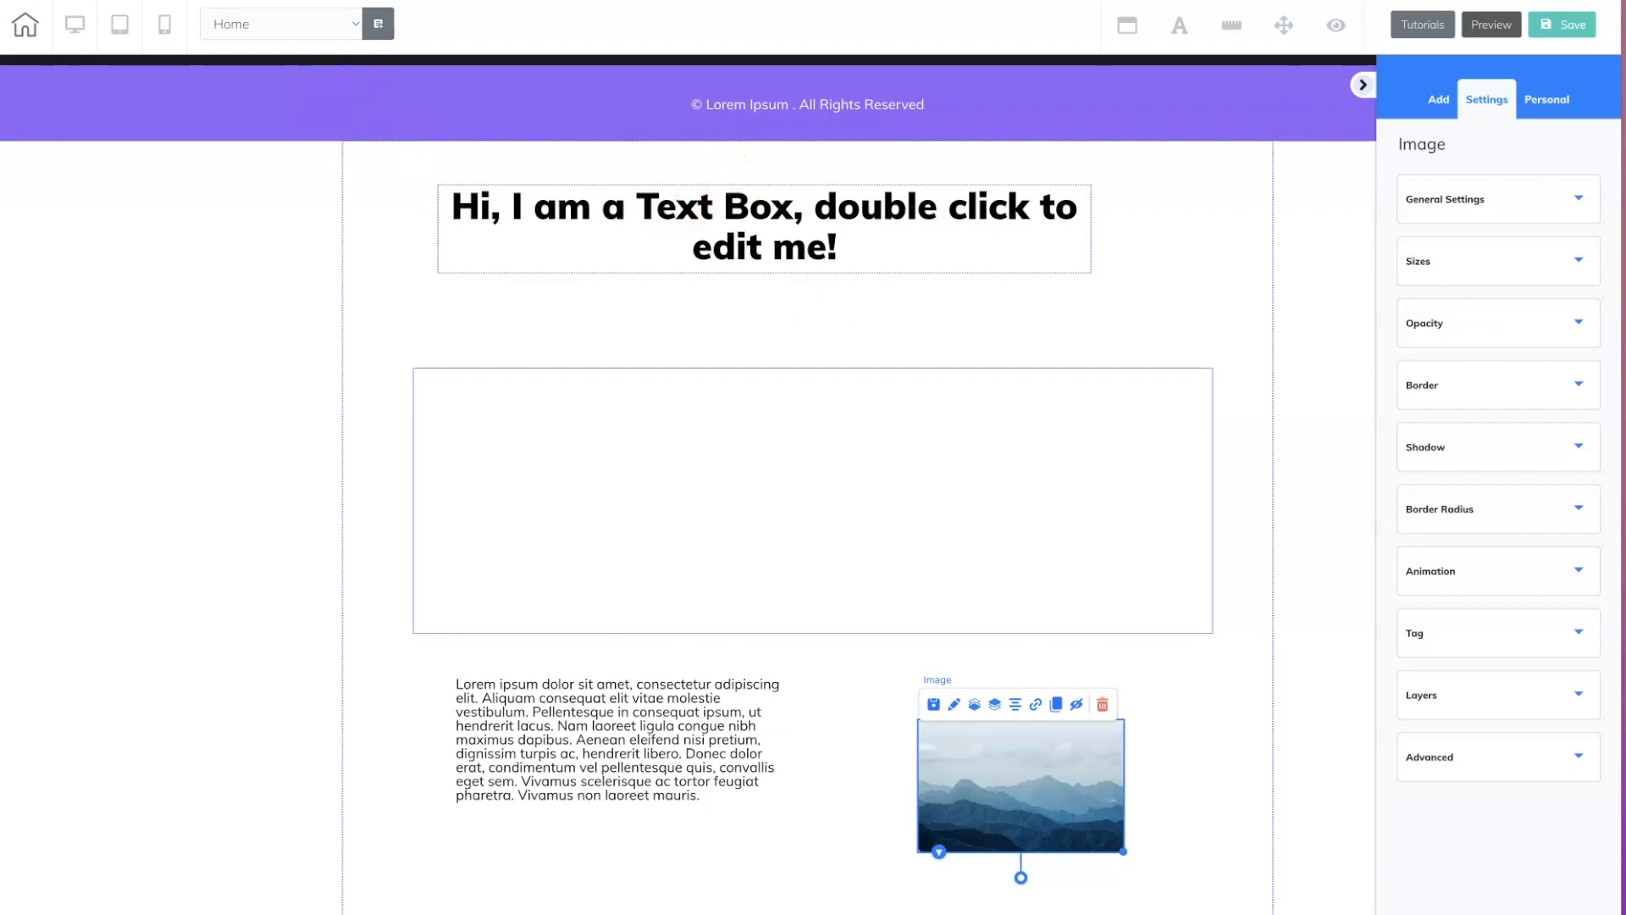
Select the title, paragraph and image in turn and shift each one slightly down on its own
{"action": "left_click", "coordinate": [674, 197]}
{"action": "left_click", "coordinate": [614, 792]}
{"action": "left_click", "coordinate": [1059, 822]}
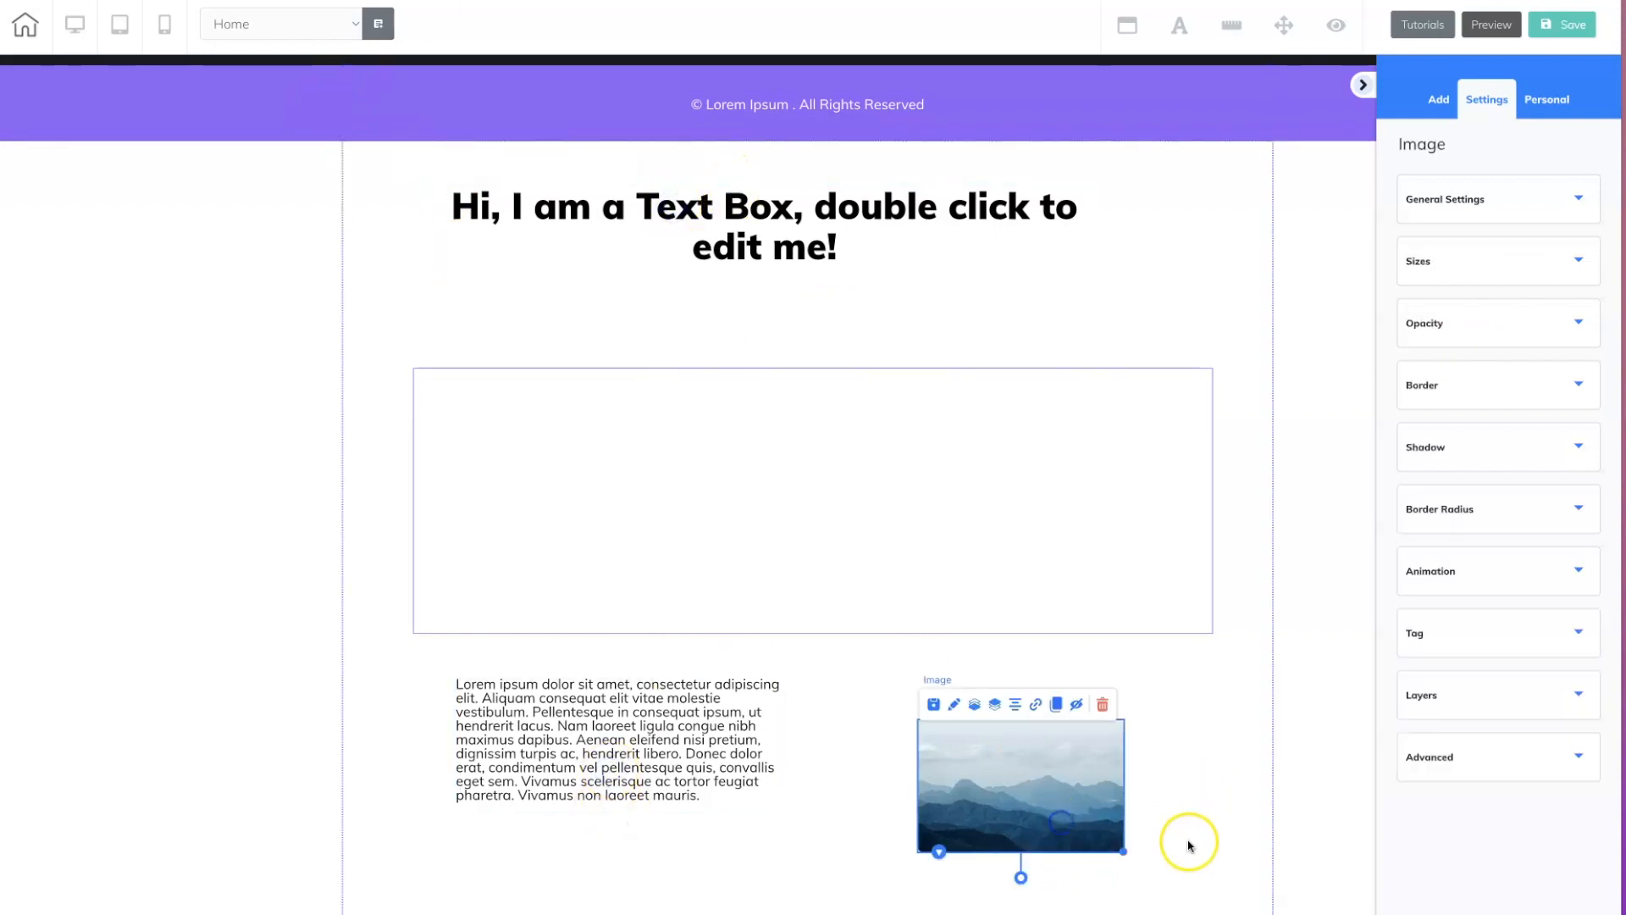
{"action": "scroll", "coordinate": [1190, 845], "scroll_direction": "up", "scroll_amount": 2}
{"action": "scroll", "coordinate": [1189, 844], "scroll_direction": "down", "scroll_amount": 2}
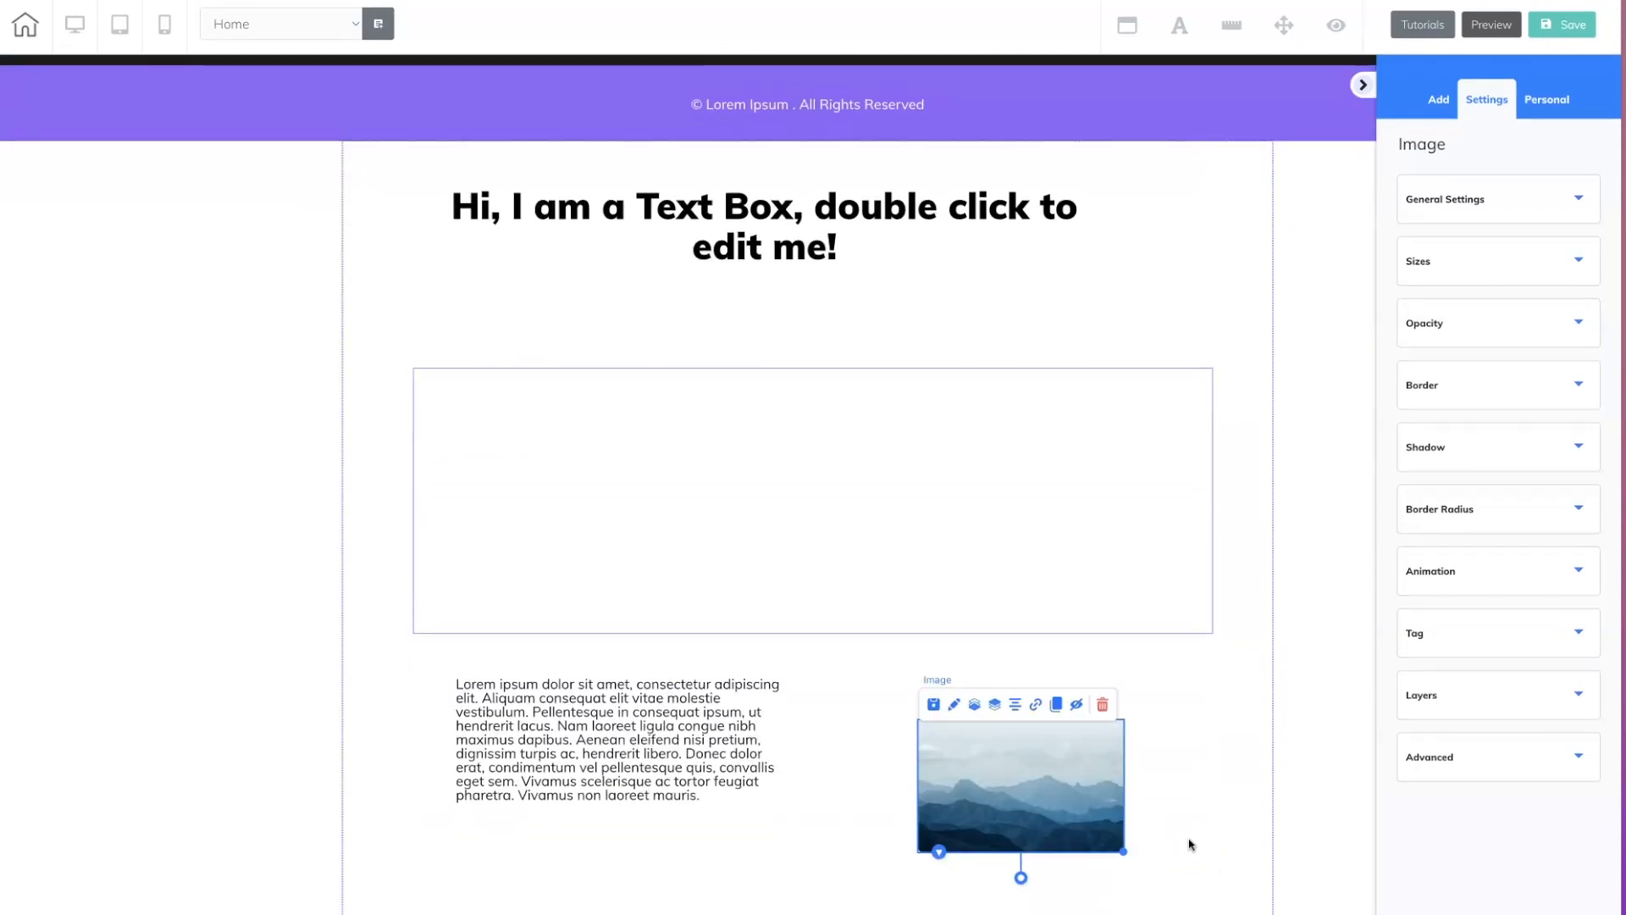
{"action": "left_click_drag", "start_coordinate": [699, 234], "coordinate": [721, 264]}
{"action": "left_click_drag", "start_coordinate": [614, 726], "coordinate": [614, 776]}
{"action": "left_click_drag", "start_coordinate": [1080, 805], "coordinate": [1091, 815]}
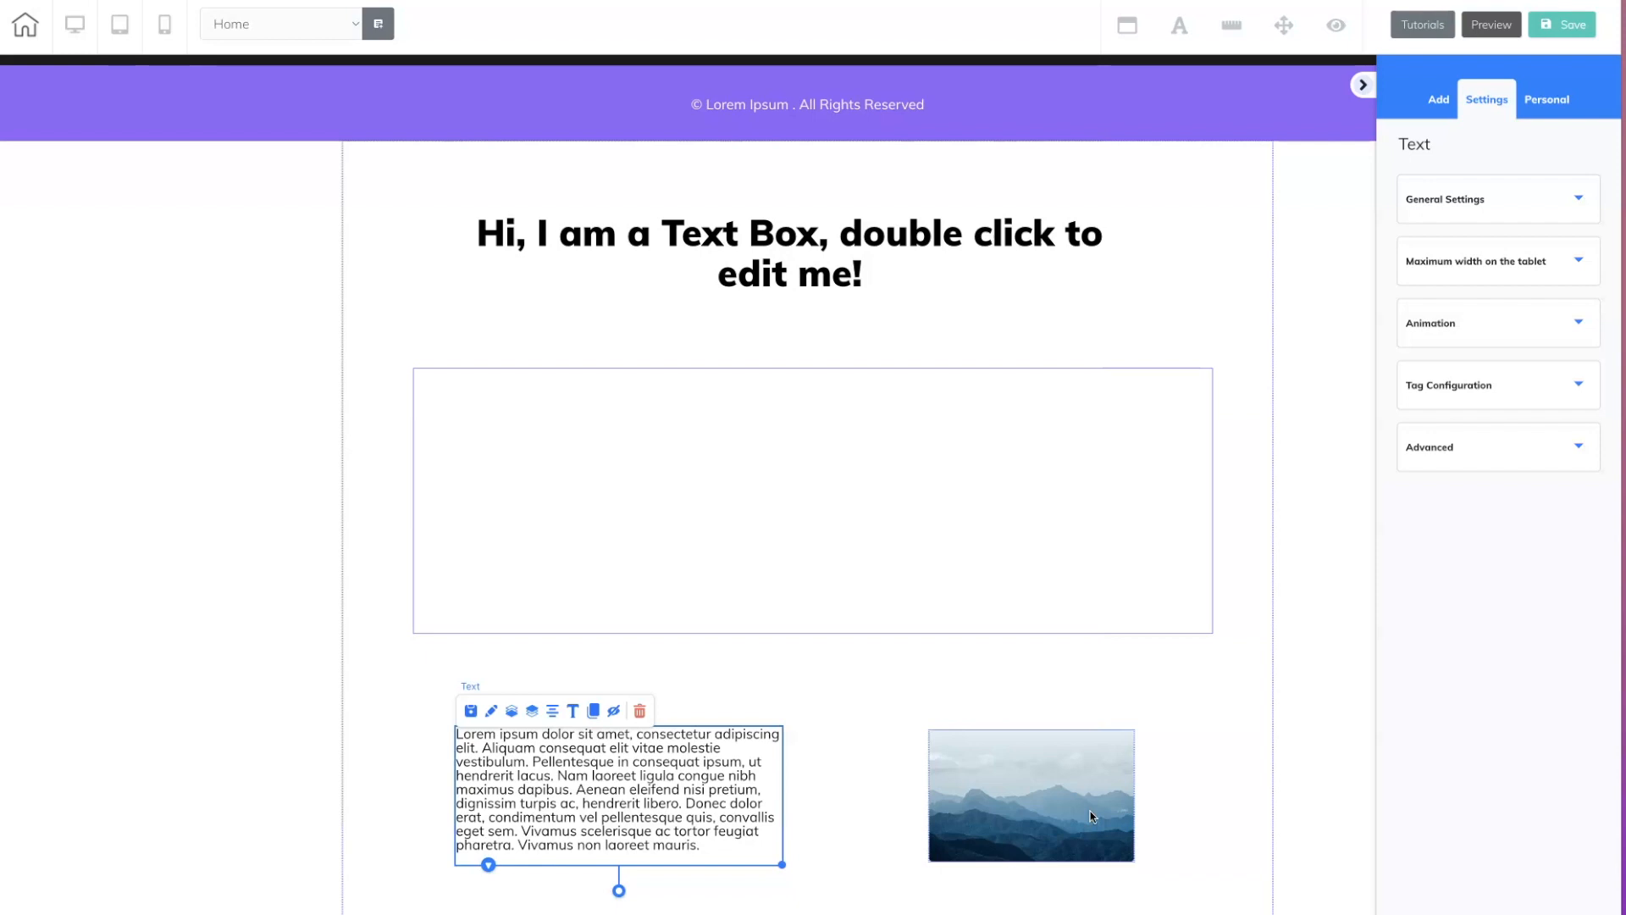
Move the Box up, enlarge it to nearly the panel's width, and place the title text inside its upper part
{"action": "left_click_drag", "start_coordinate": [650, 390], "coordinate": [627, 370]}
{"action": "left_click_drag", "start_coordinate": [1165, 596], "coordinate": [1255, 613]}
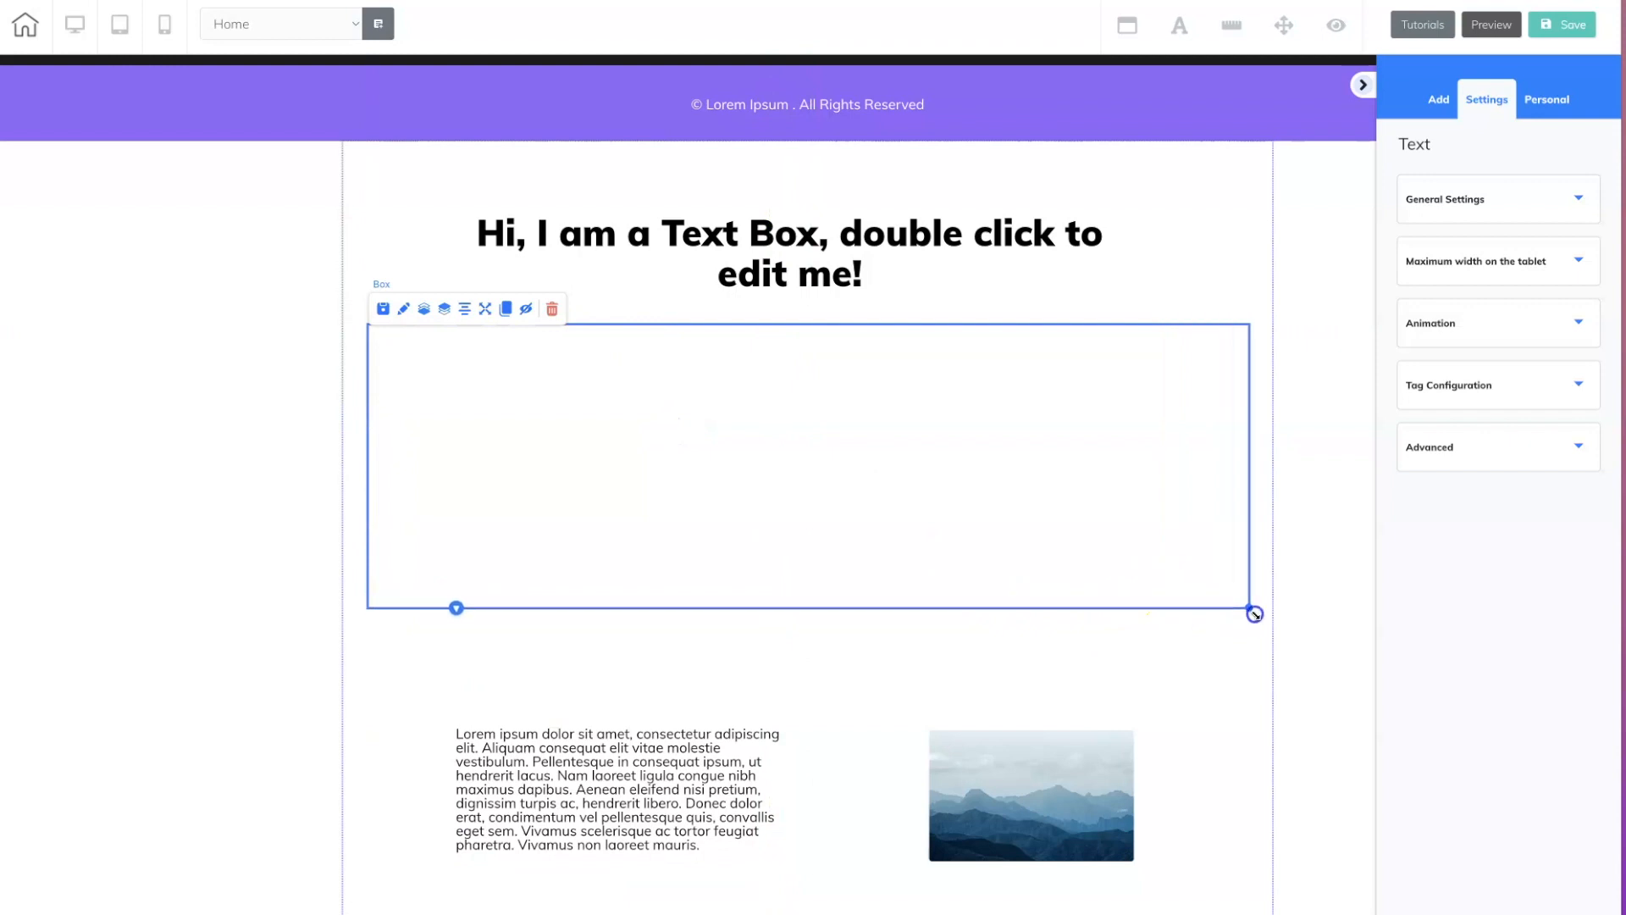
{"action": "left_click_drag", "start_coordinate": [871, 246], "coordinate": [850, 381]}
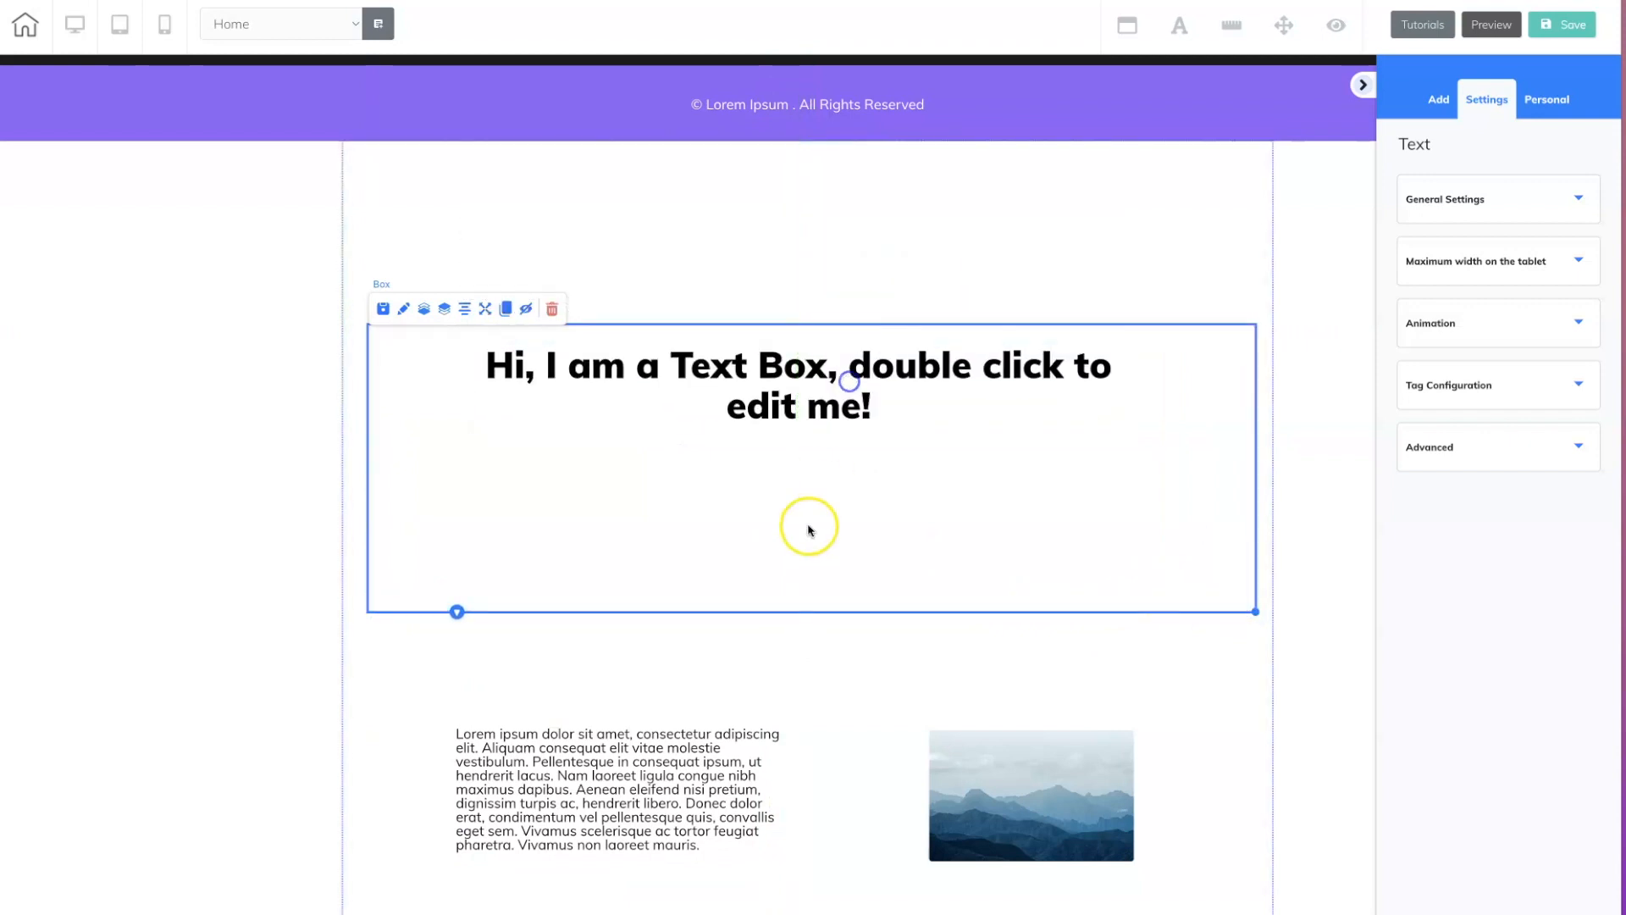
{"action": "left_click_drag", "start_coordinate": [795, 432], "coordinate": [794, 341]}
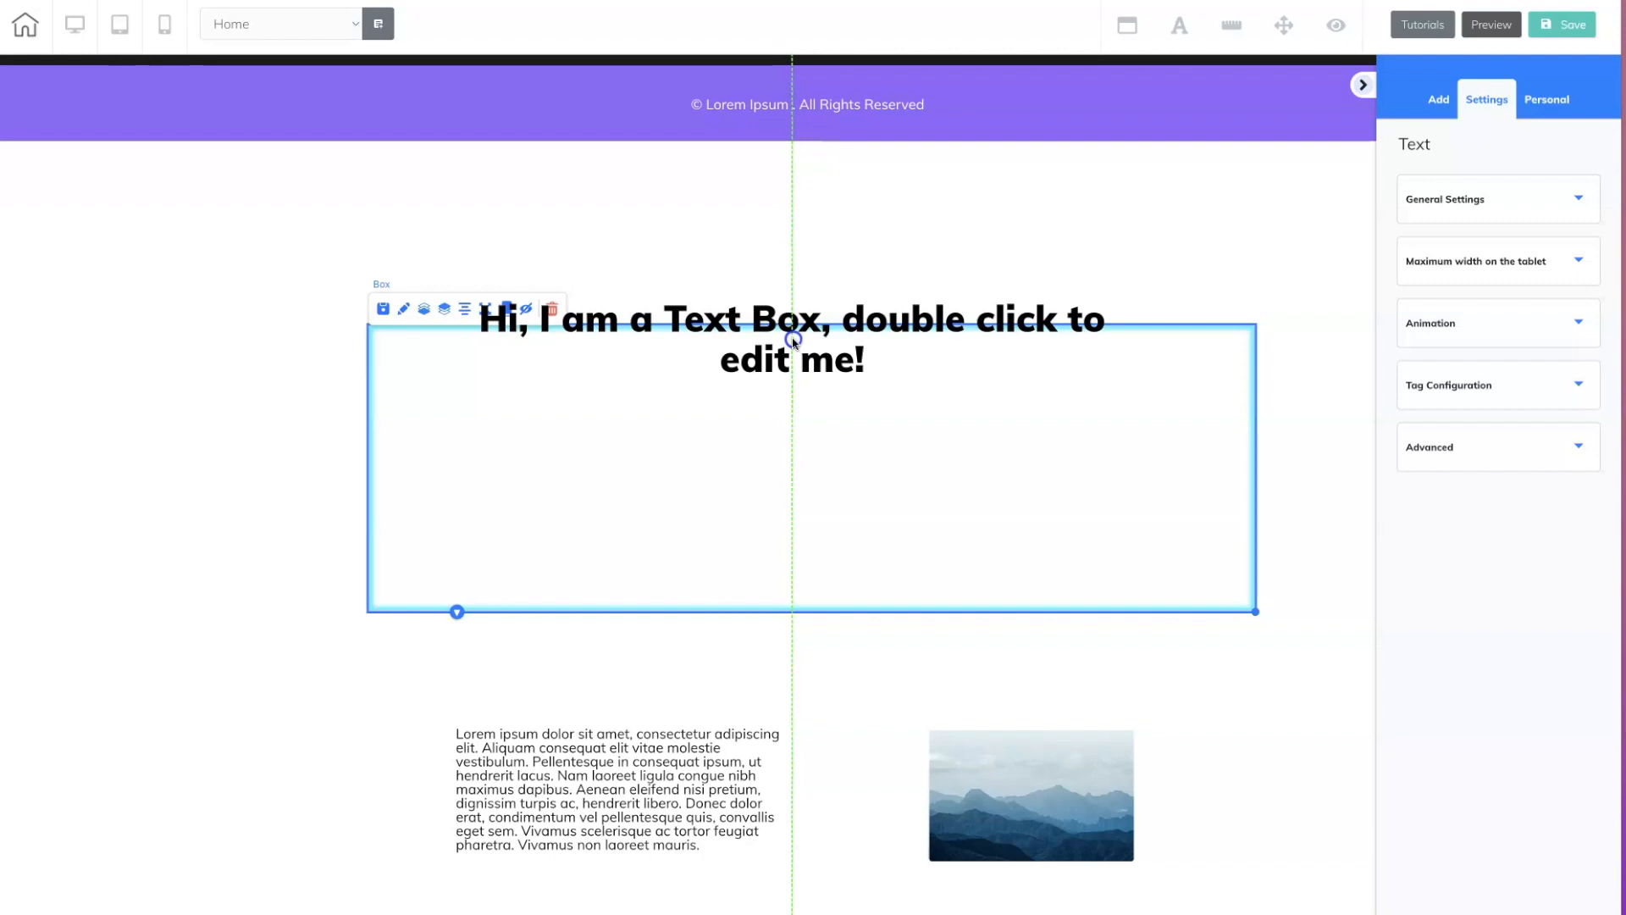
{"action": "left_click_drag", "start_coordinate": [793, 341], "coordinate": [793, 391]}
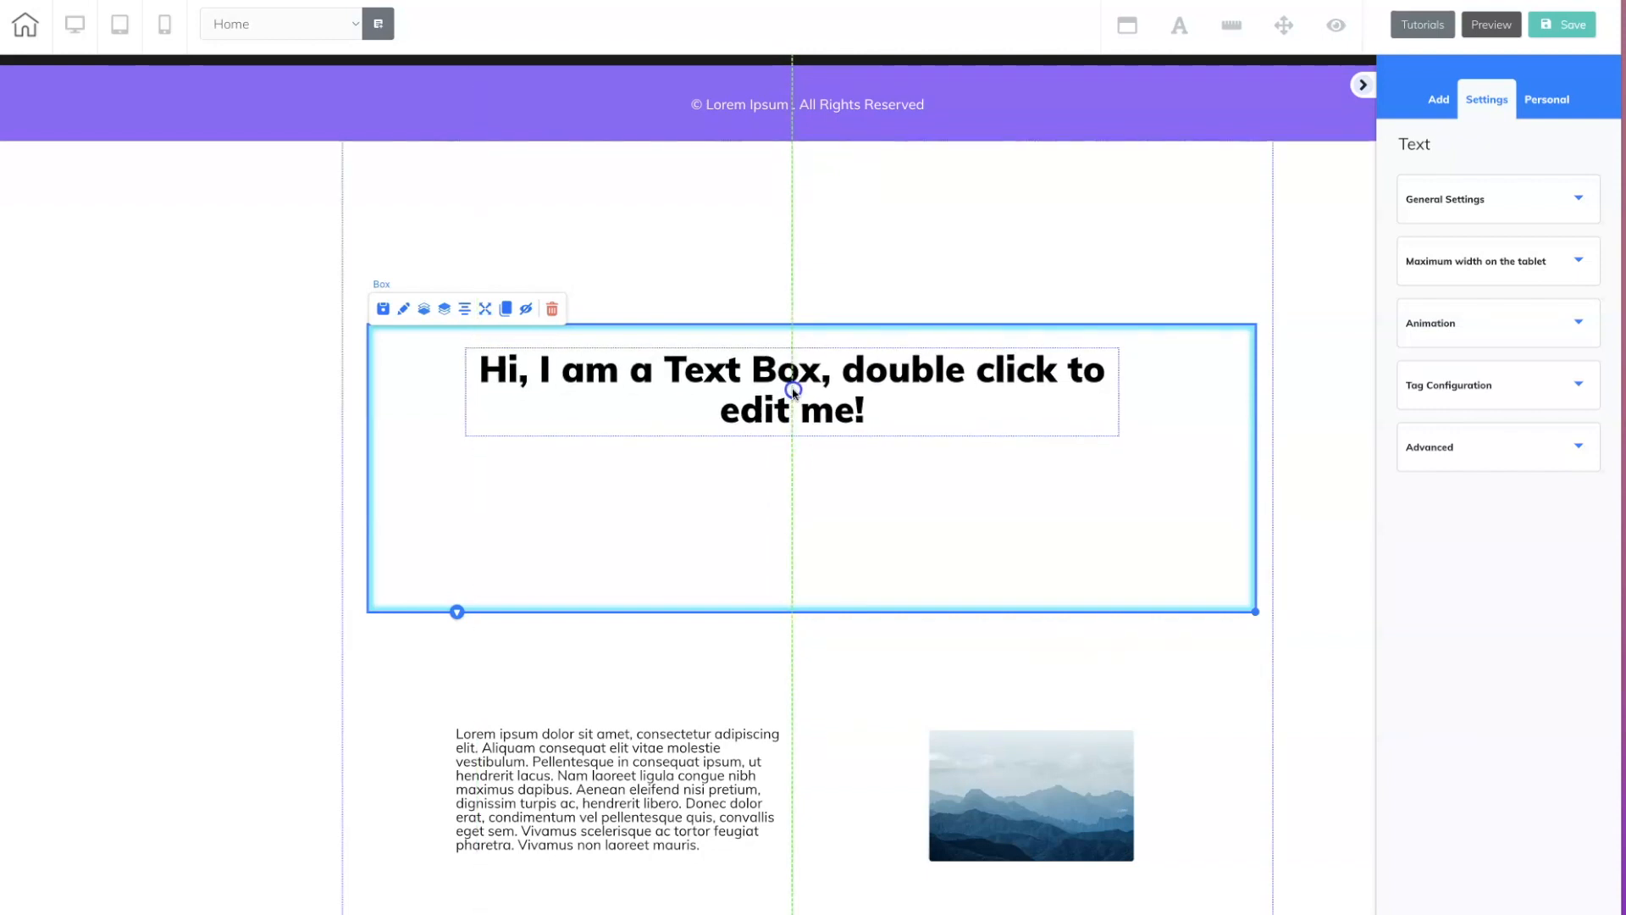
{"action": "left_click_drag", "start_coordinate": [793, 392], "coordinate": [793, 390]}
Move the Box up together with its title and enlarge it to make room for more elements
{"action": "left_click_drag", "start_coordinate": [1035, 457], "coordinate": [1028, 406]}
{"action": "left_click", "coordinate": [1038, 374]}
{"action": "left_click_drag", "start_coordinate": [1246, 548], "coordinate": [1264, 599]}
Place the mountain image inside the right half of the Box and move the Box slightly up with its contents
{"action": "left_click_drag", "start_coordinate": [1056, 805], "coordinate": [1072, 577]}
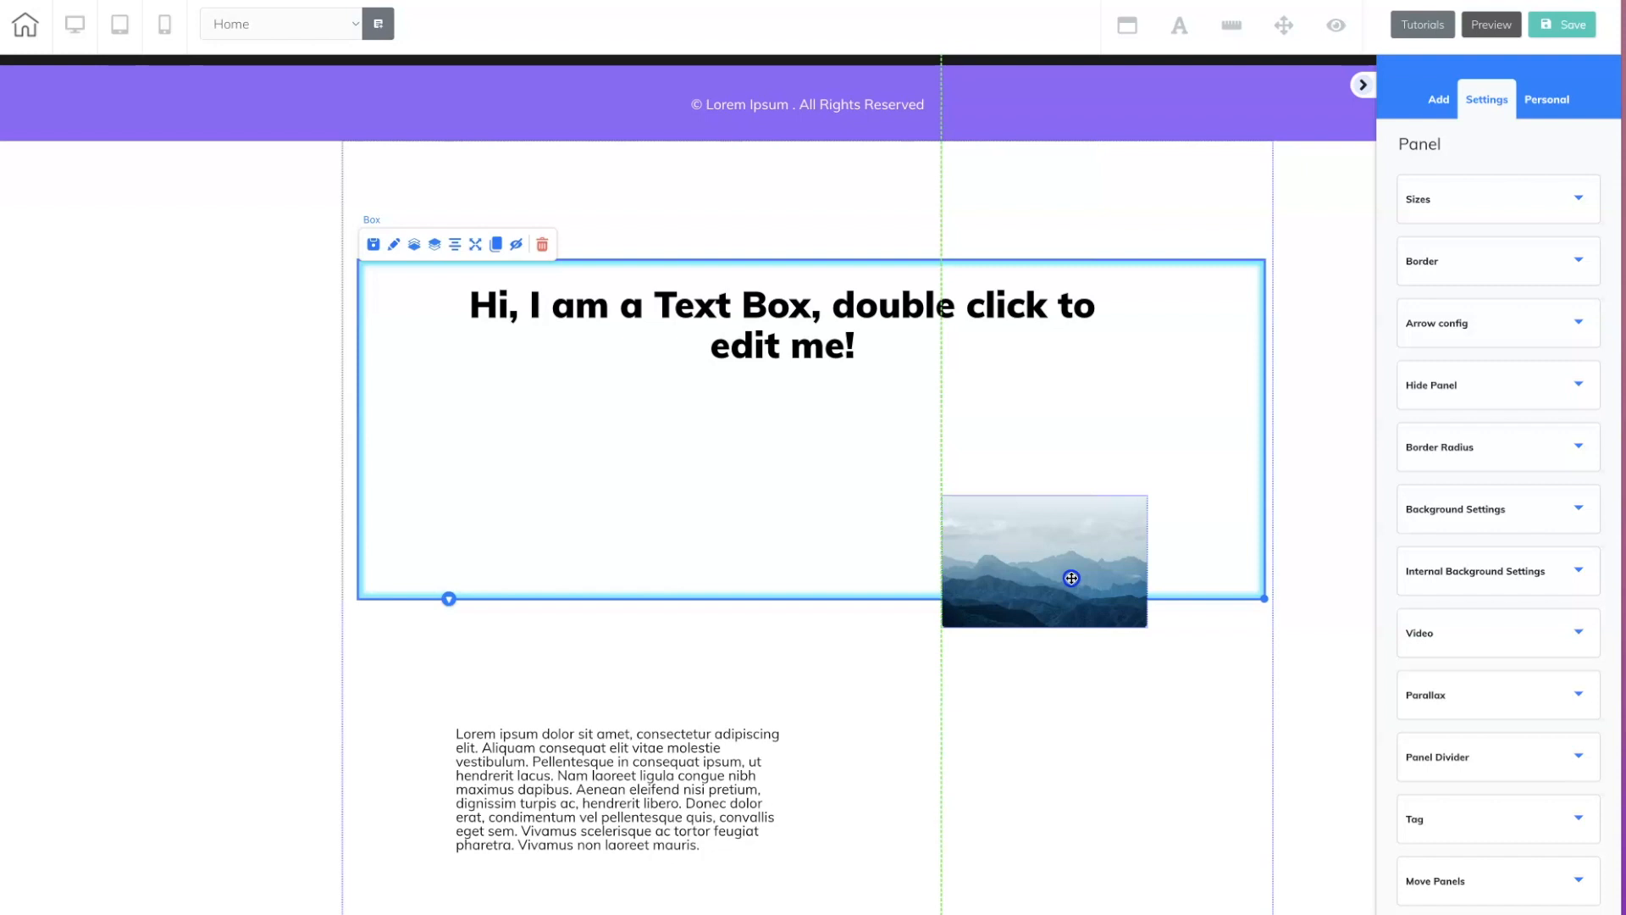
{"action": "left_click_drag", "start_coordinate": [1072, 578], "coordinate": [1071, 501]}
{"action": "left_click", "coordinate": [1072, 820]}
{"action": "left_click_drag", "start_coordinate": [1195, 592], "coordinate": [1198, 537]}
{"action": "left_click", "coordinate": [1203, 748]}
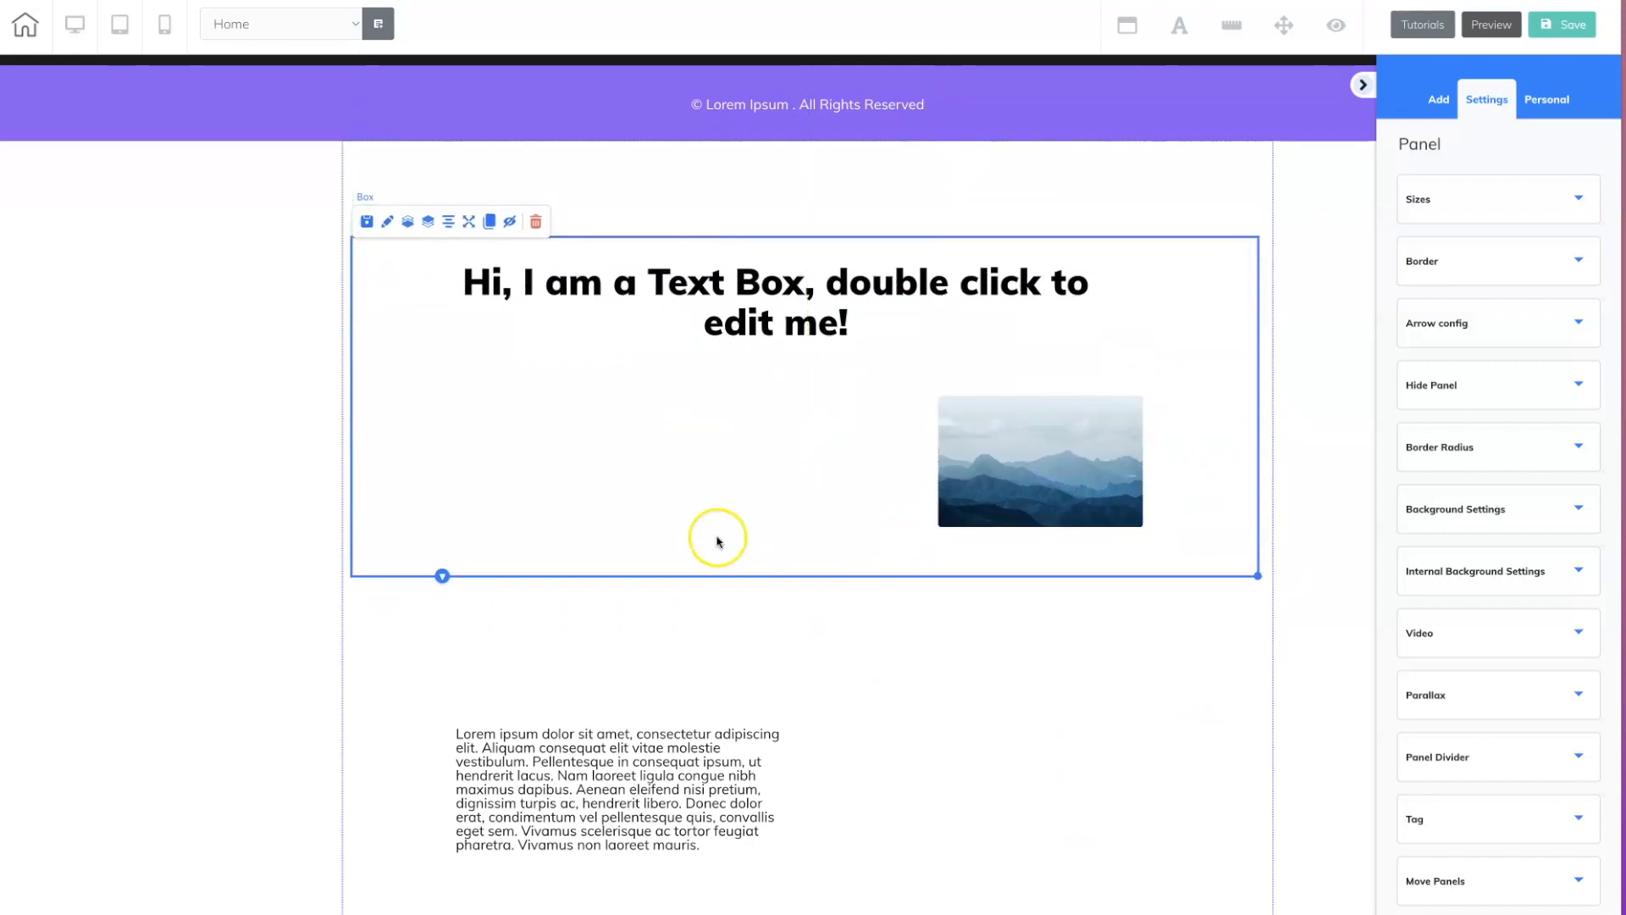
Place the Lorem ipsum paragraph inside the left half of the Box and widen its text area
{"action": "left_click_drag", "start_coordinate": [578, 796], "coordinate": [582, 642]}
{"action": "left_click_drag", "start_coordinate": [582, 688], "coordinate": [581, 484]}
{"action": "left_click_drag", "start_coordinate": [717, 532], "coordinate": [760, 555]}
{"action": "left_click", "coordinate": [657, 426]}
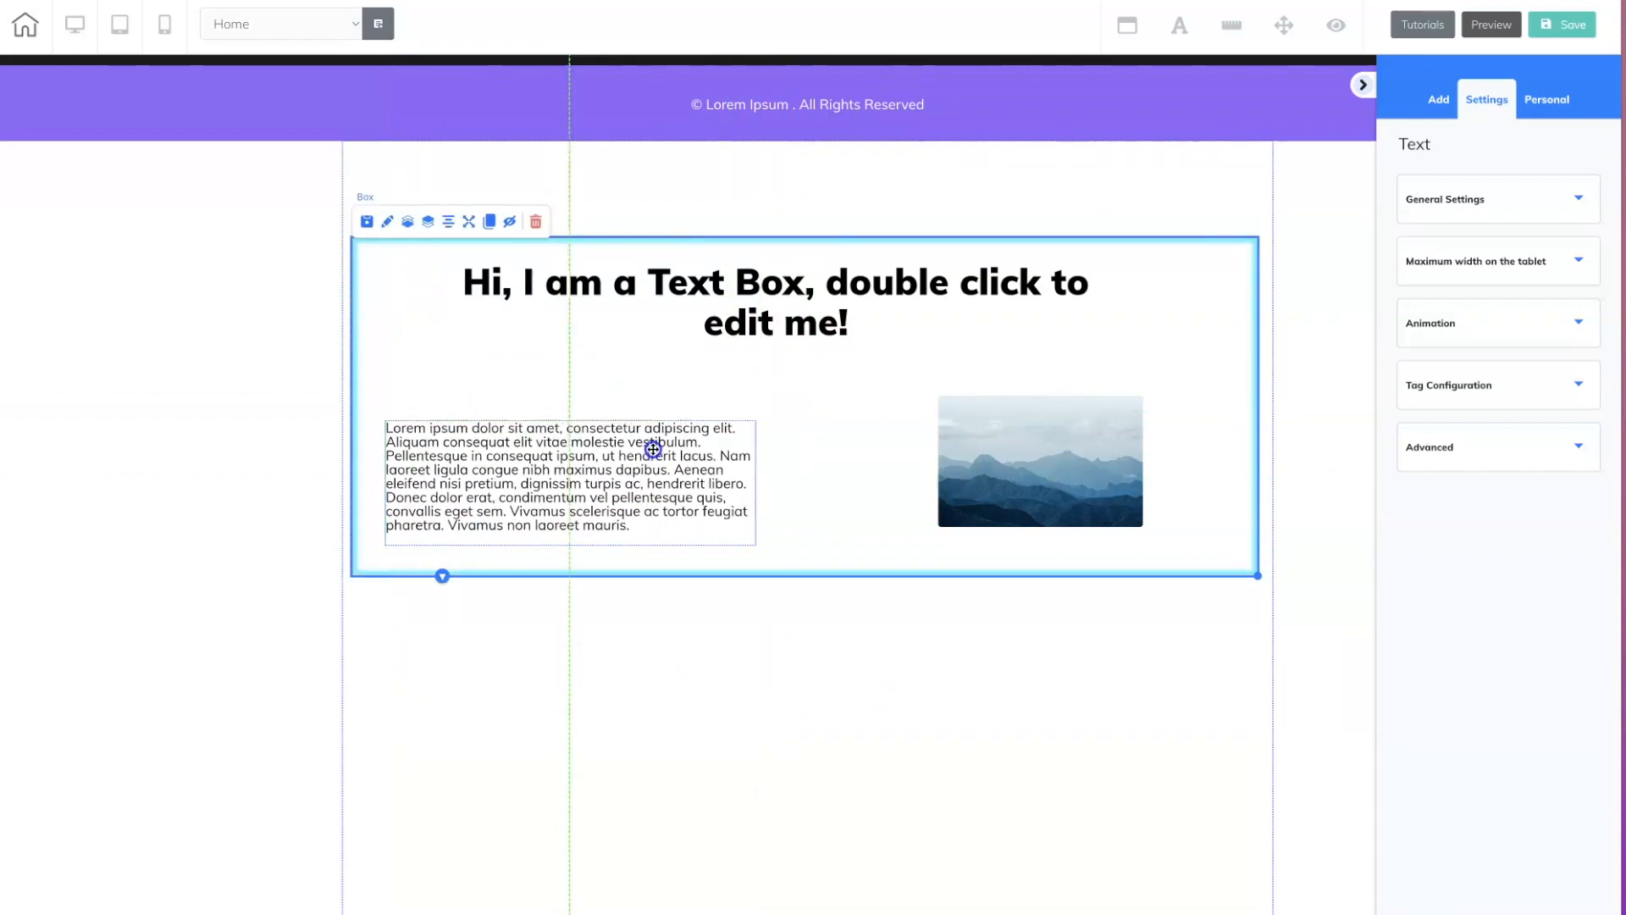
Move the title to the left inside the Box and widen it so the text fits on one line
{"action": "left_click_drag", "start_coordinate": [793, 375], "coordinate": [757, 293]}
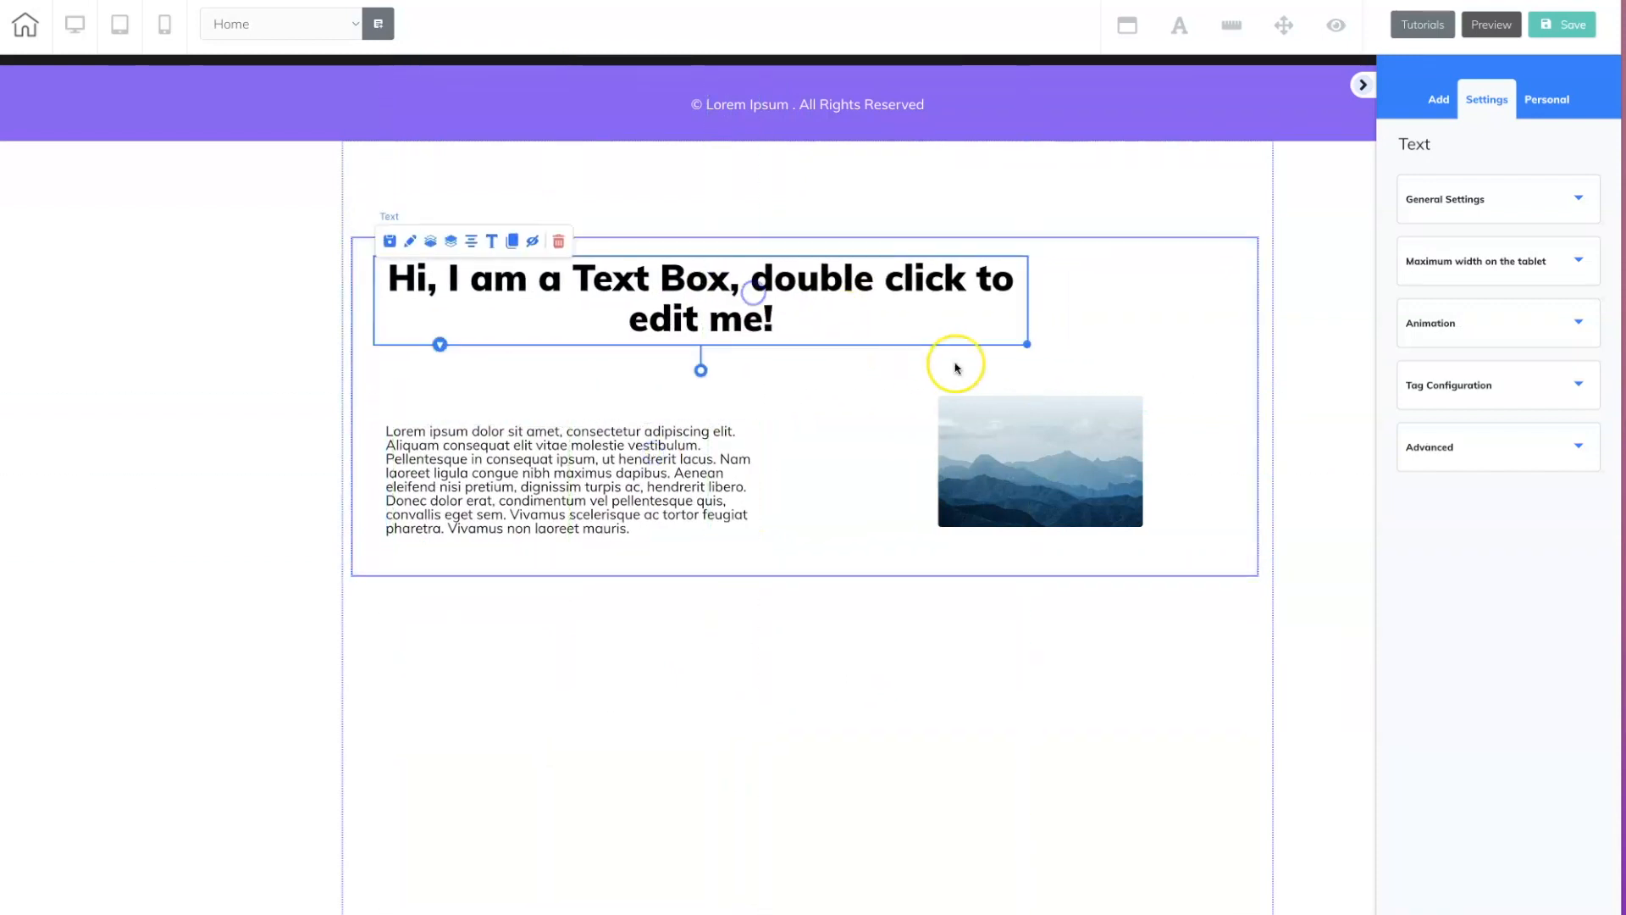
{"action": "left_click_drag", "start_coordinate": [1028, 342], "coordinate": [1215, 342]}
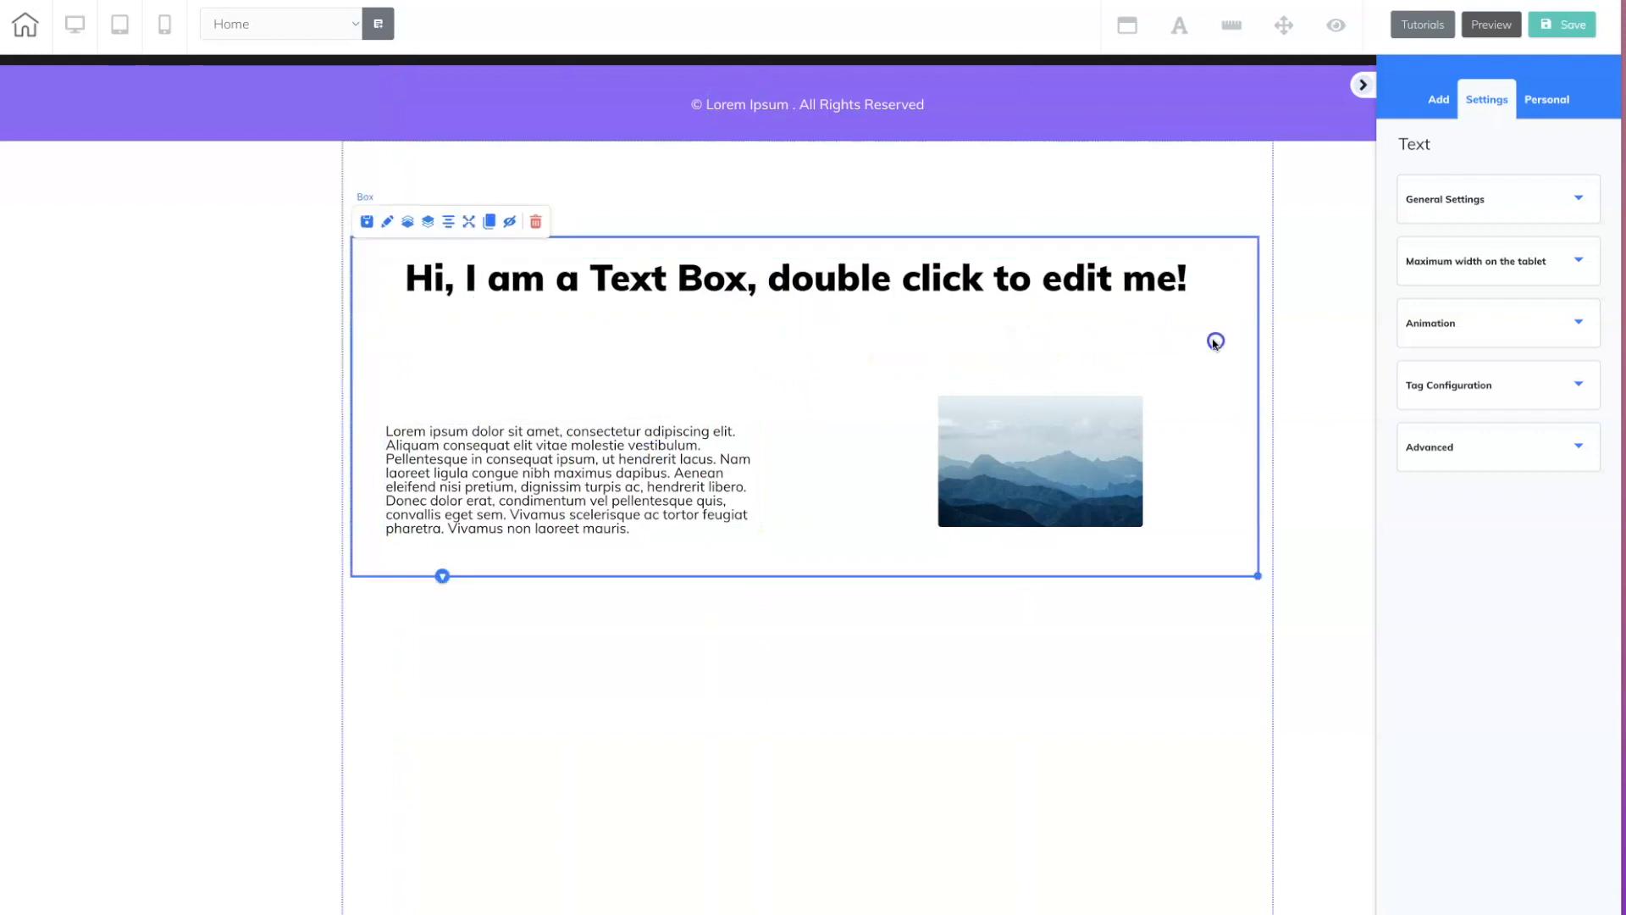
{"action": "left_click_drag", "start_coordinate": [1015, 284], "coordinate": [1036, 299]}
Enlarge the image within the right half of the Box and move the paragraph up beside it
{"action": "left_click_drag", "start_coordinate": [1020, 410], "coordinate": [947, 370]}
{"action": "left_click_drag", "start_coordinate": [1053, 471], "coordinate": [1127, 482]}
{"action": "left_click_drag", "start_coordinate": [668, 476], "coordinate": [675, 442]}
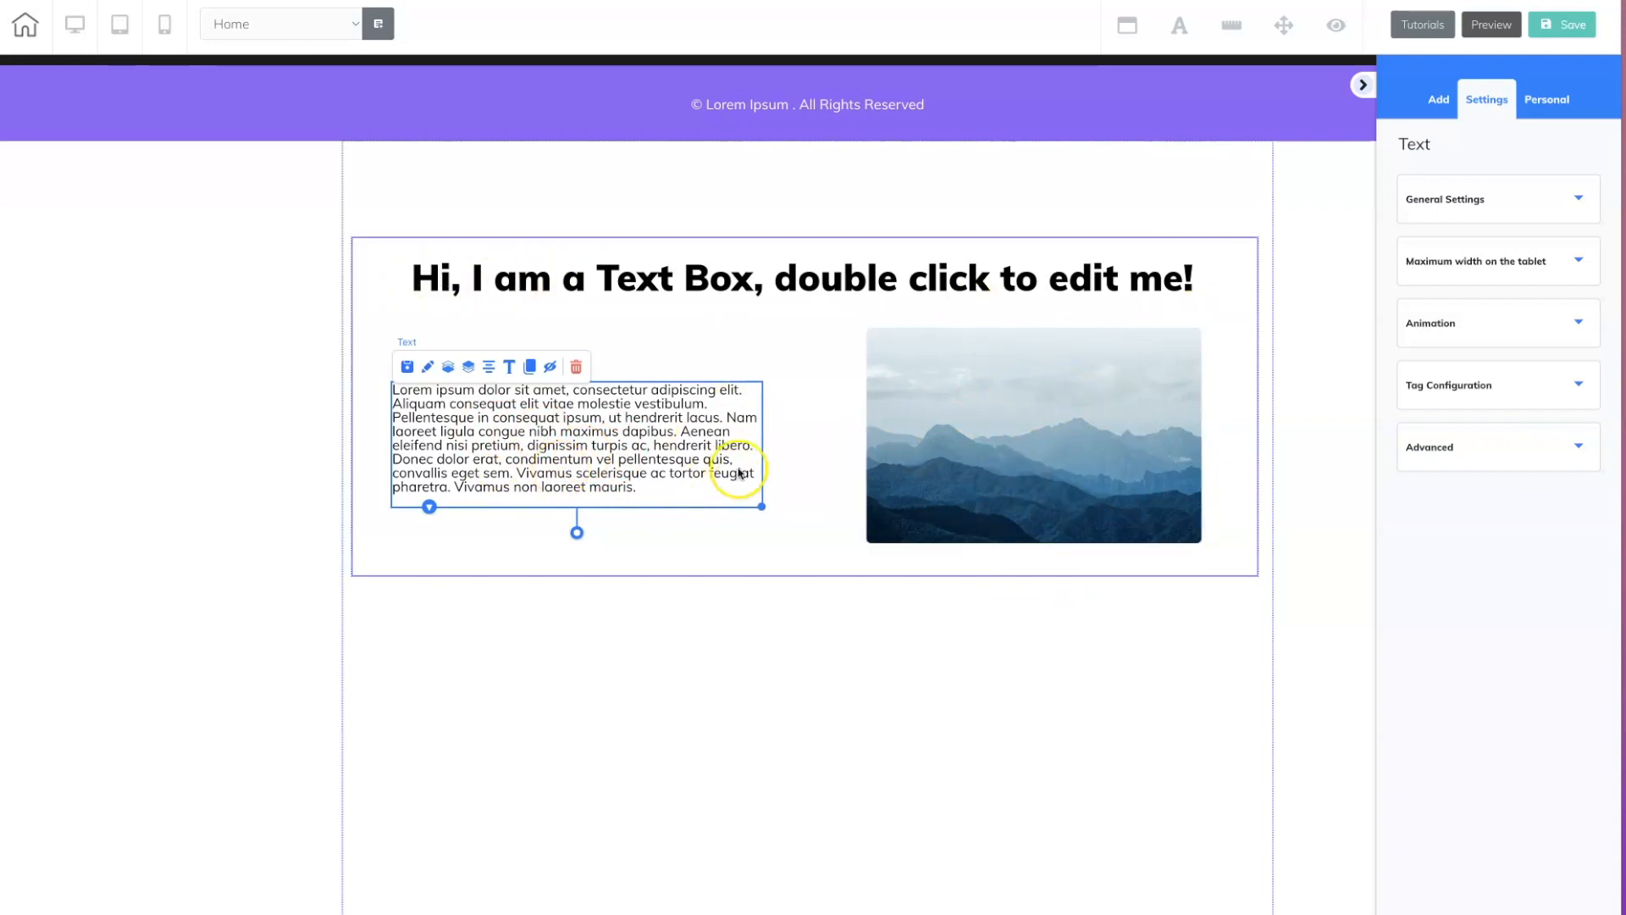
Move the filled Box up near the panel's upper edge and place a clone of it directly below
{"action": "left_click_drag", "start_coordinate": [783, 558], "coordinate": [780, 485]}
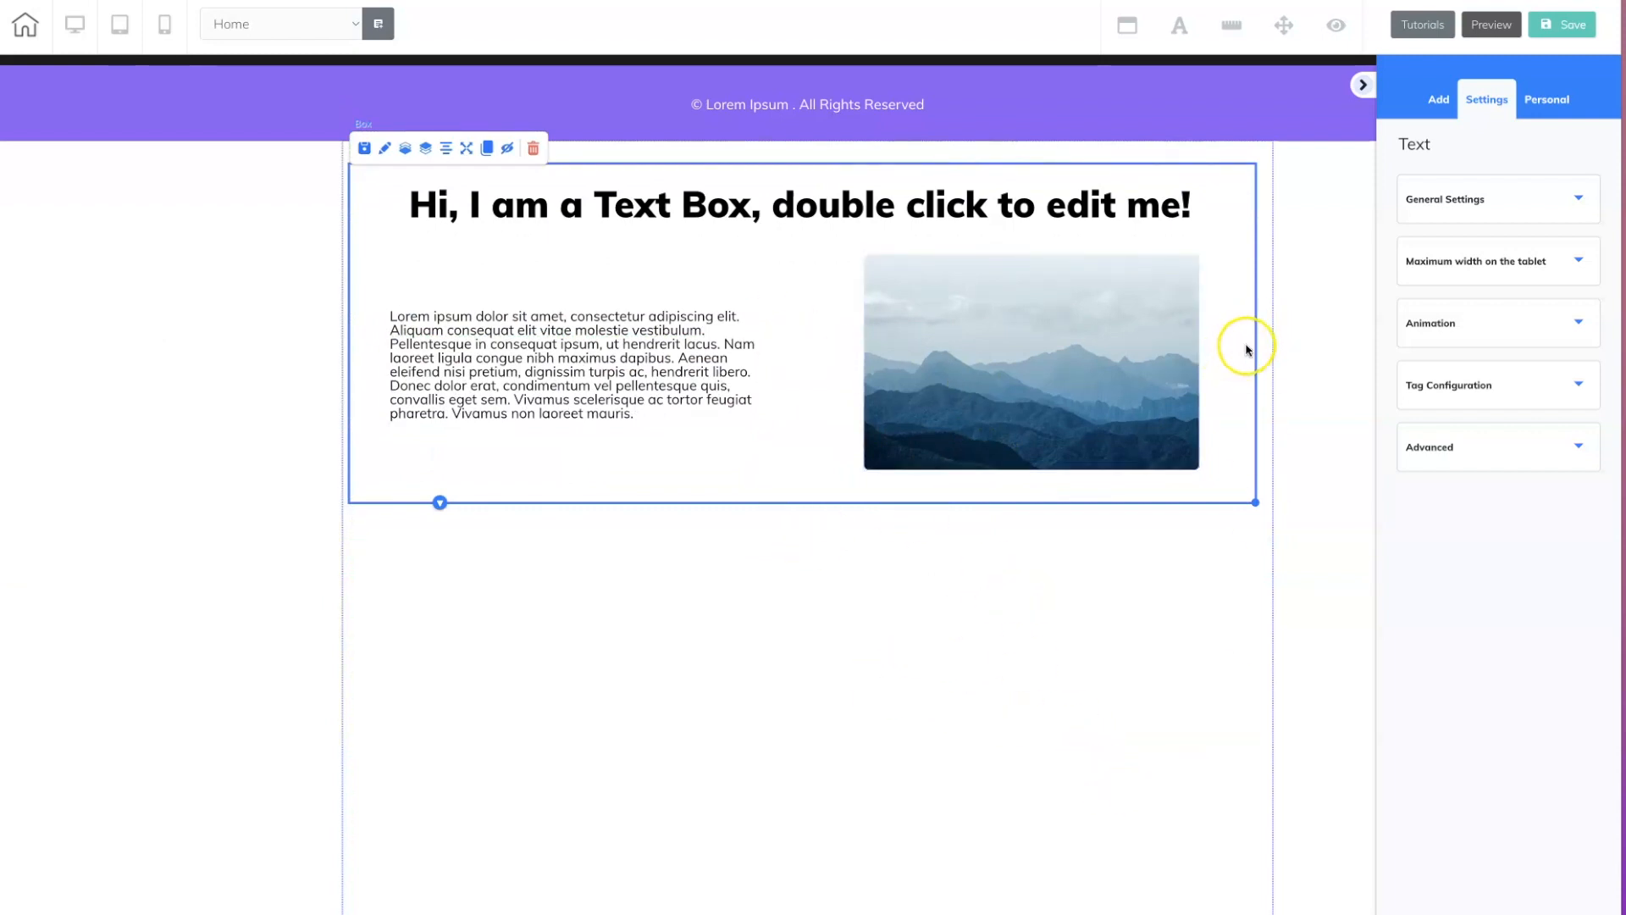
{"action": "left_click", "coordinate": [486, 149]}
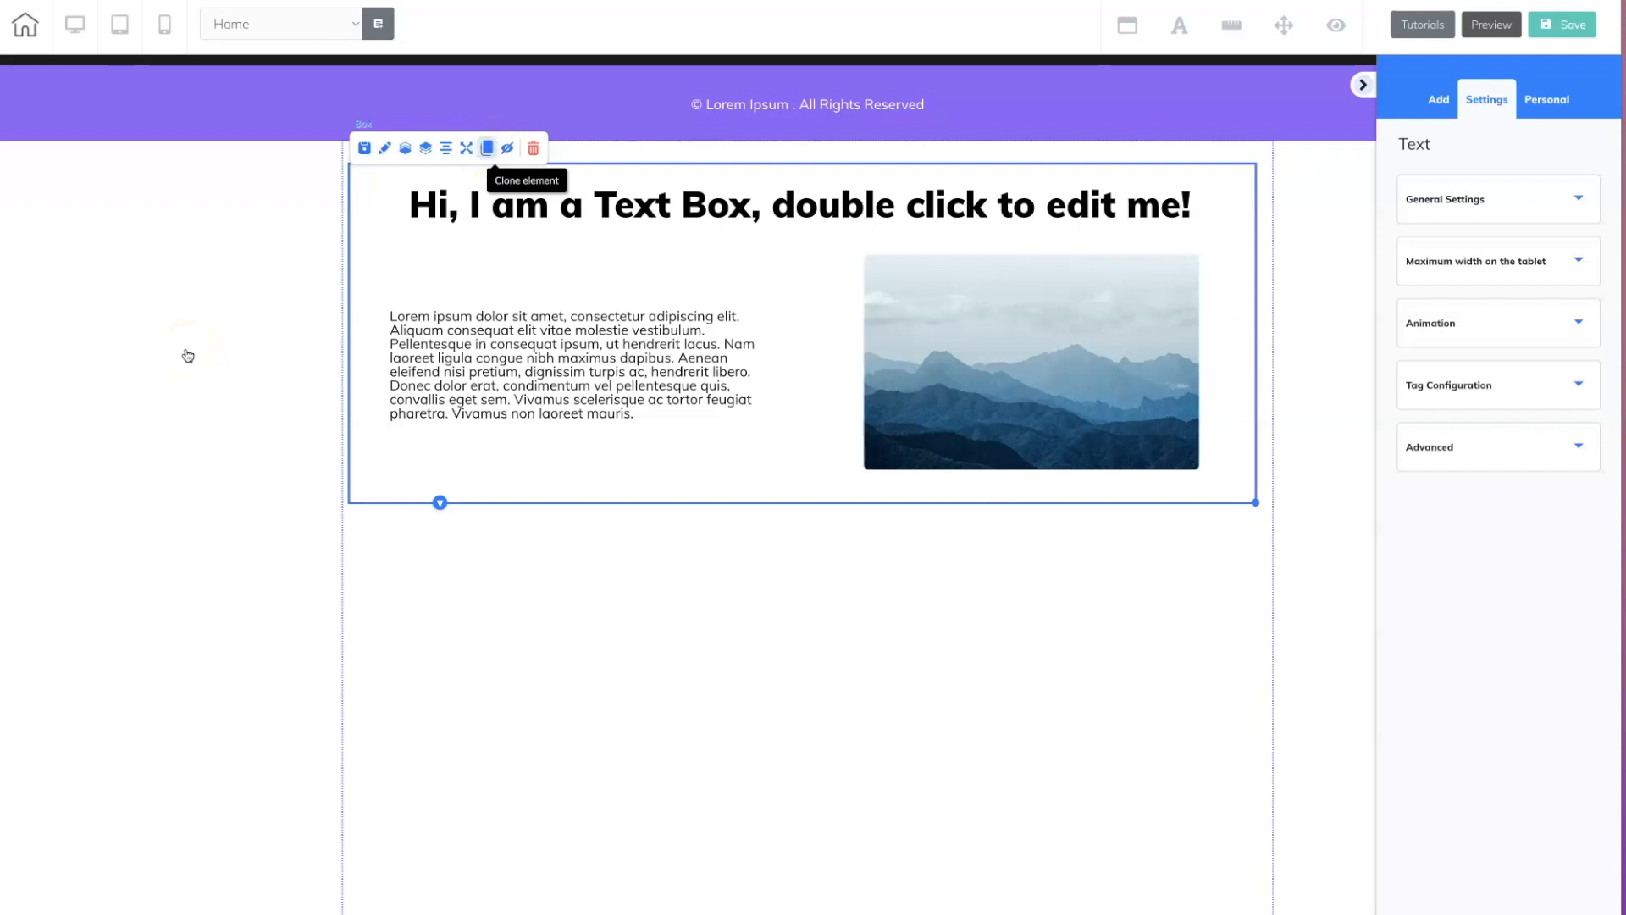
{"action": "left_click_drag", "start_coordinate": [1279, 446], "coordinate": [1248, 772]}
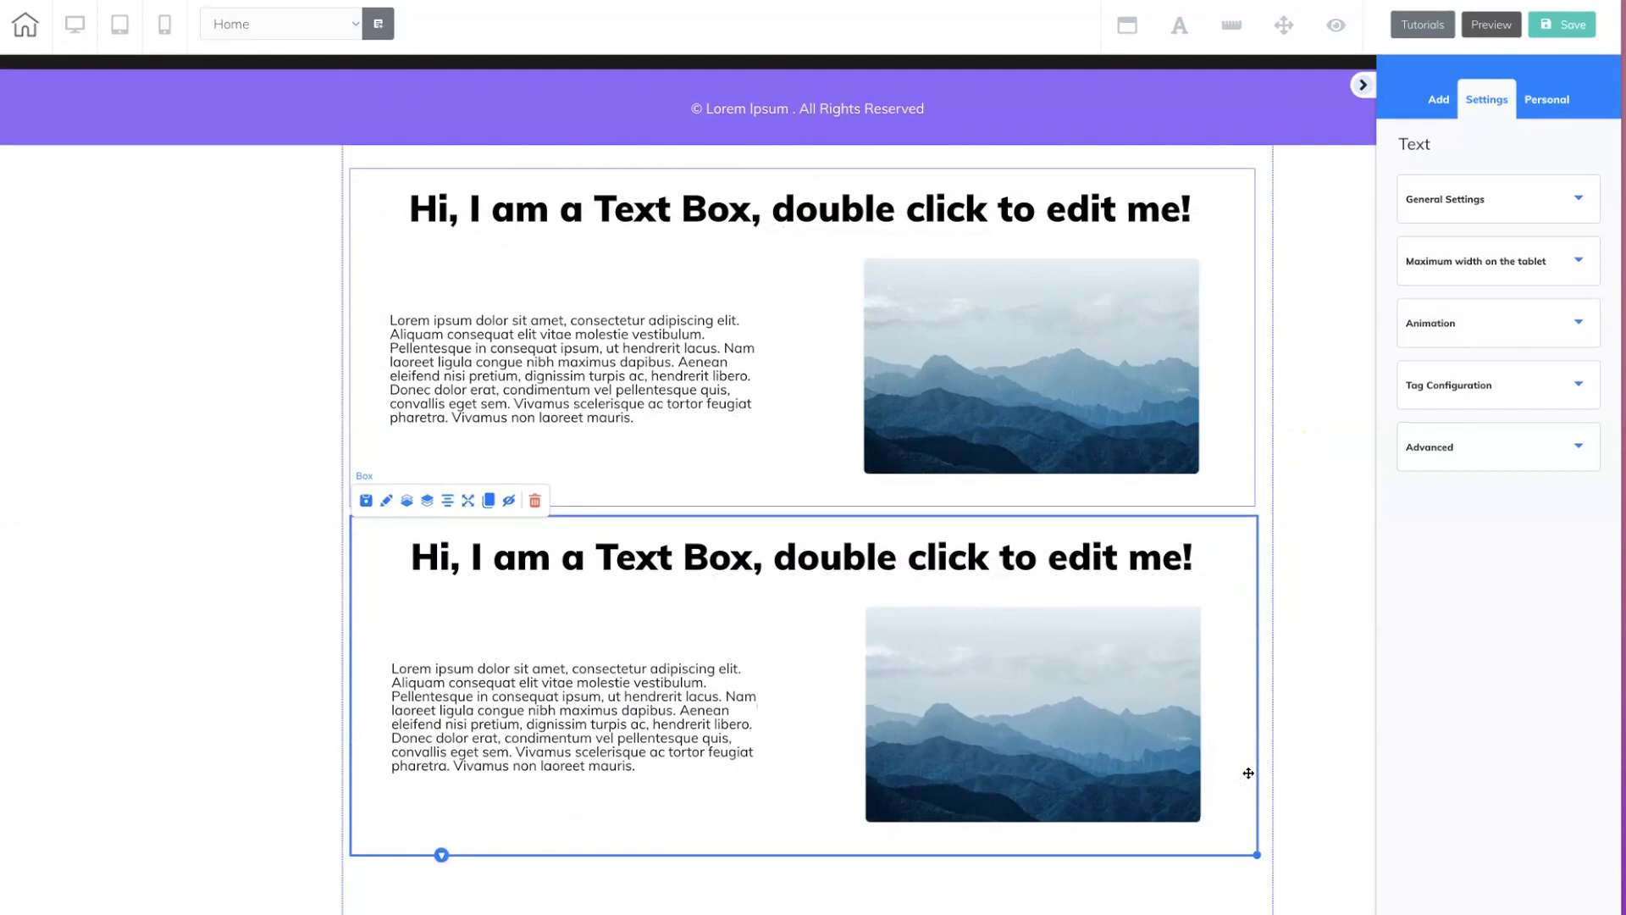
Increase the panel's height to 1779
{"action": "left_click", "coordinate": [1319, 273]}
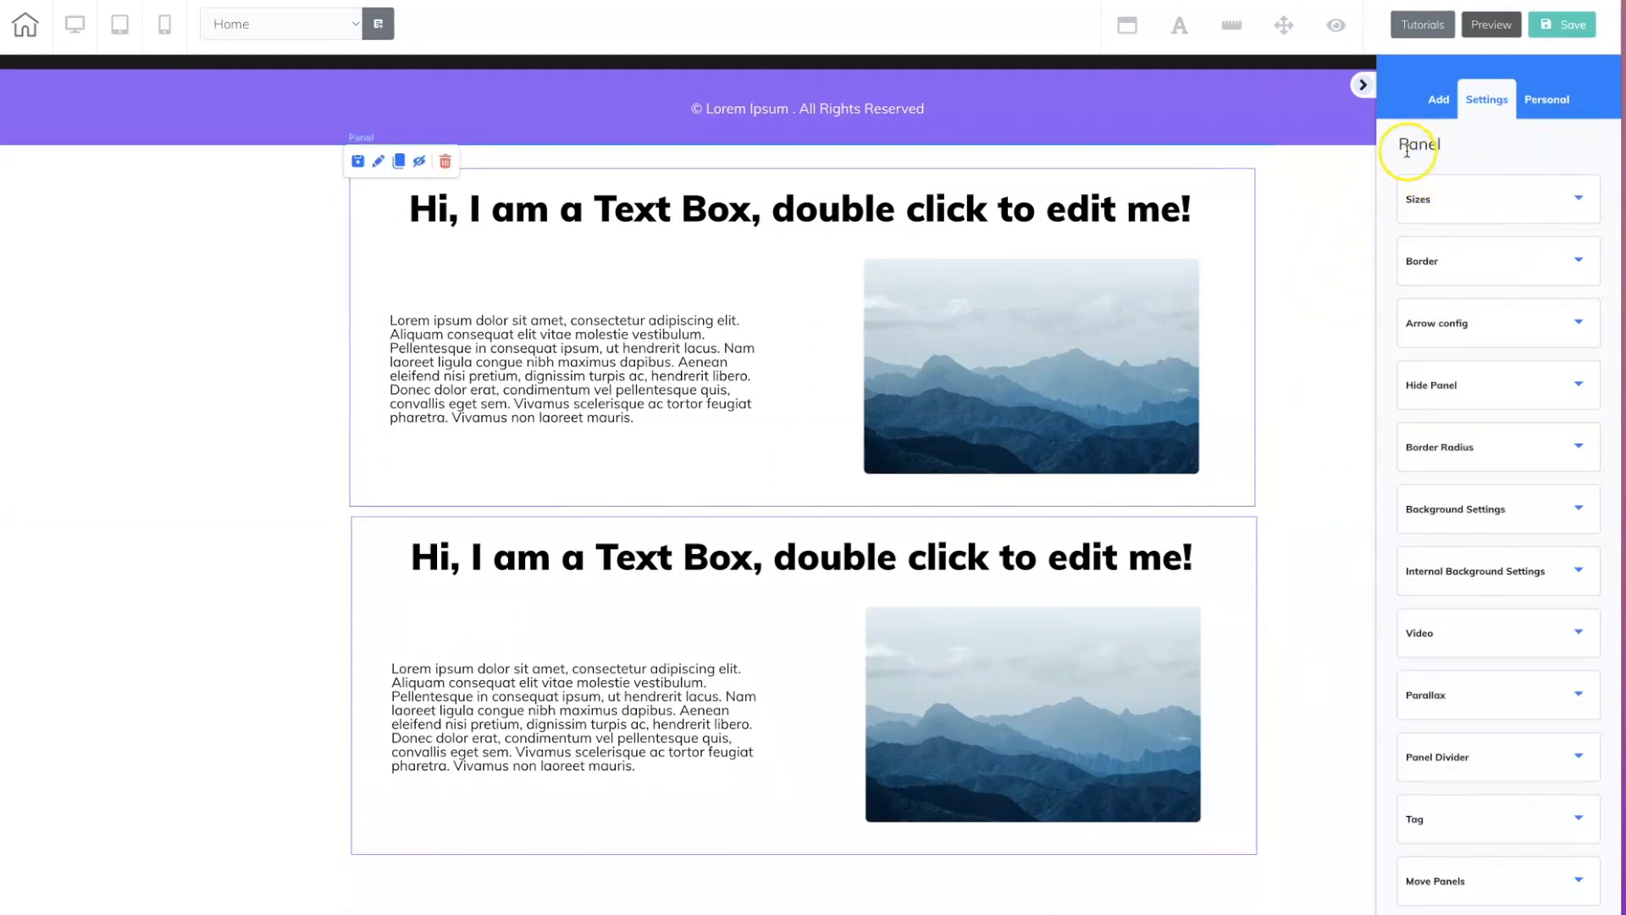
{"action": "left_click", "coordinate": [1577, 198]}
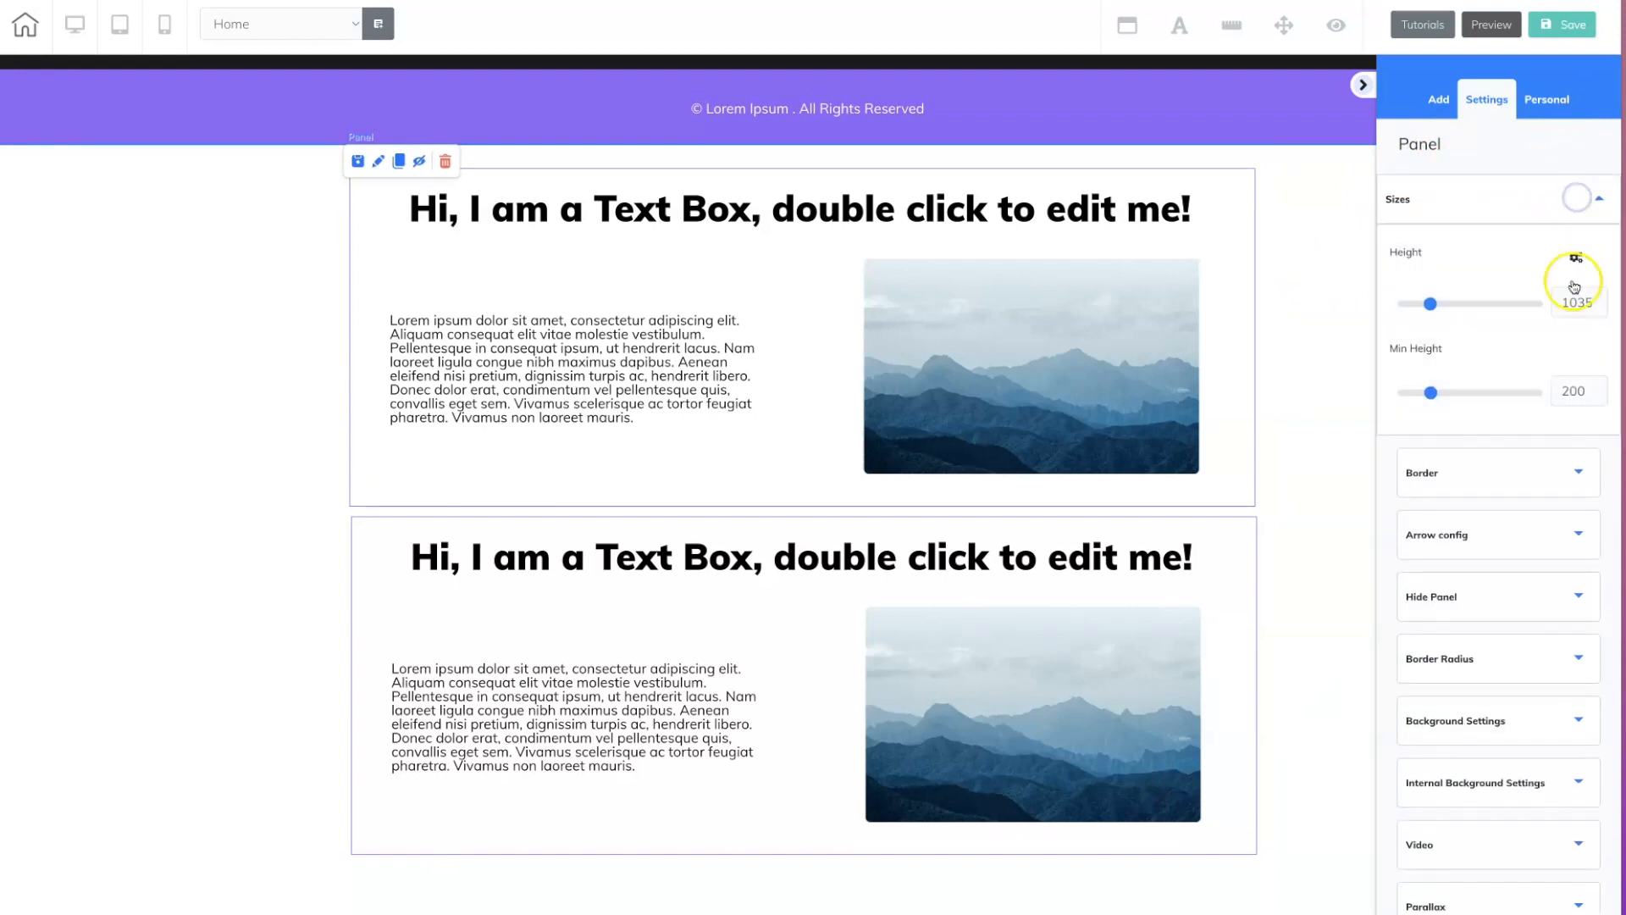
{"action": "left_click_drag", "start_coordinate": [1449, 305], "coordinate": [1449, 305]}
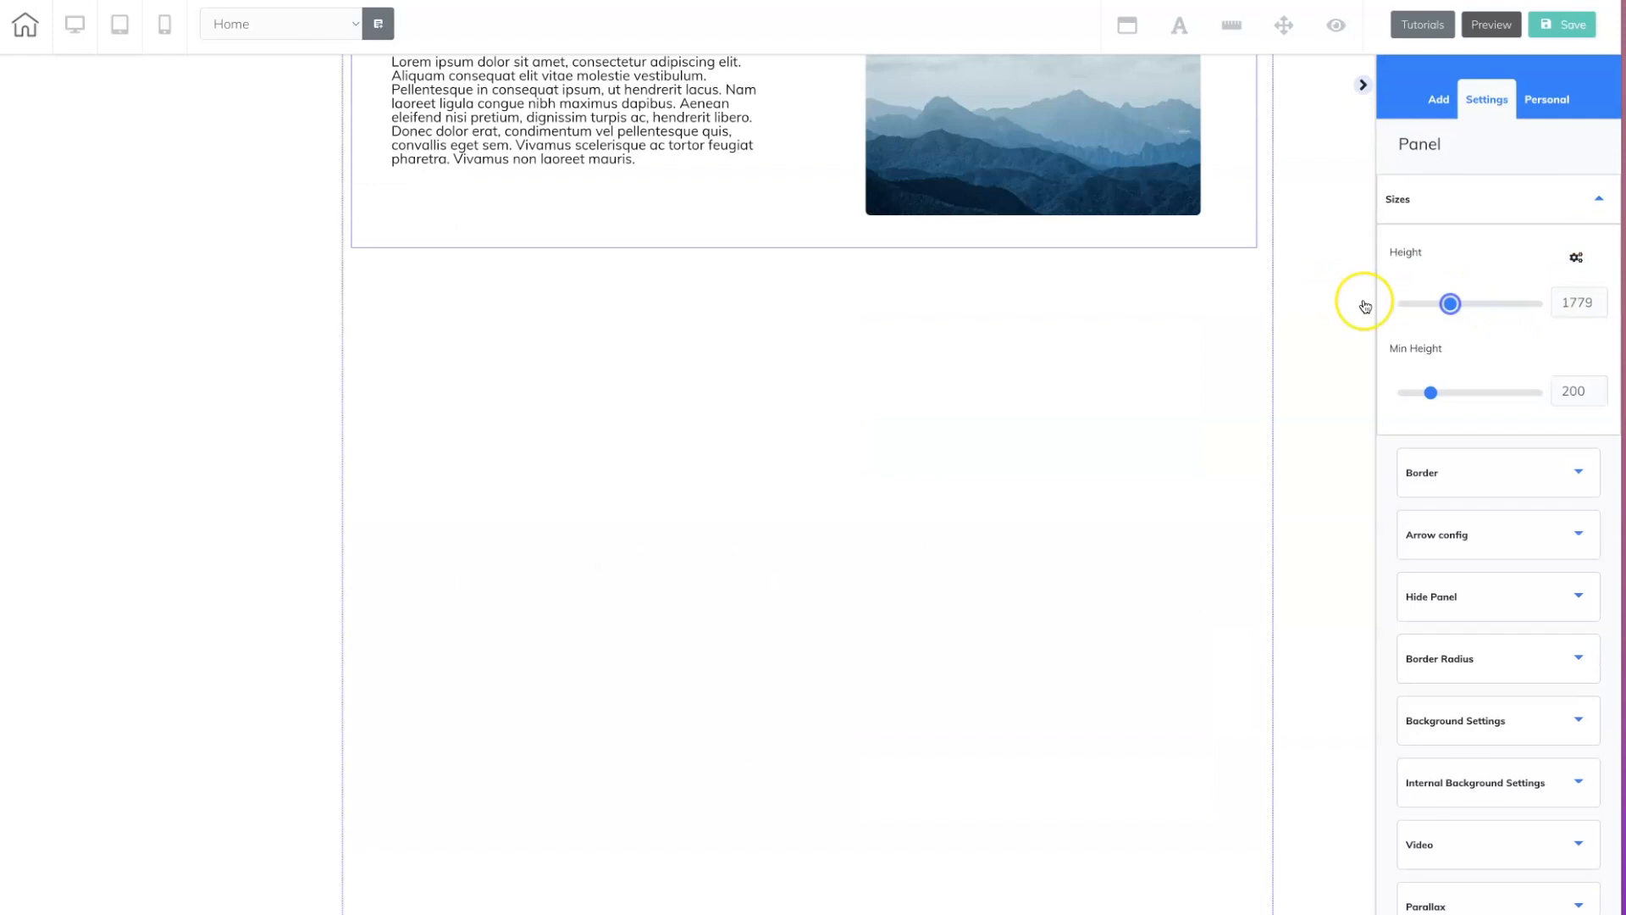
Clone the second Box and place the copy directly beneath it as a third row
{"action": "left_click", "coordinate": [1252, 225]}
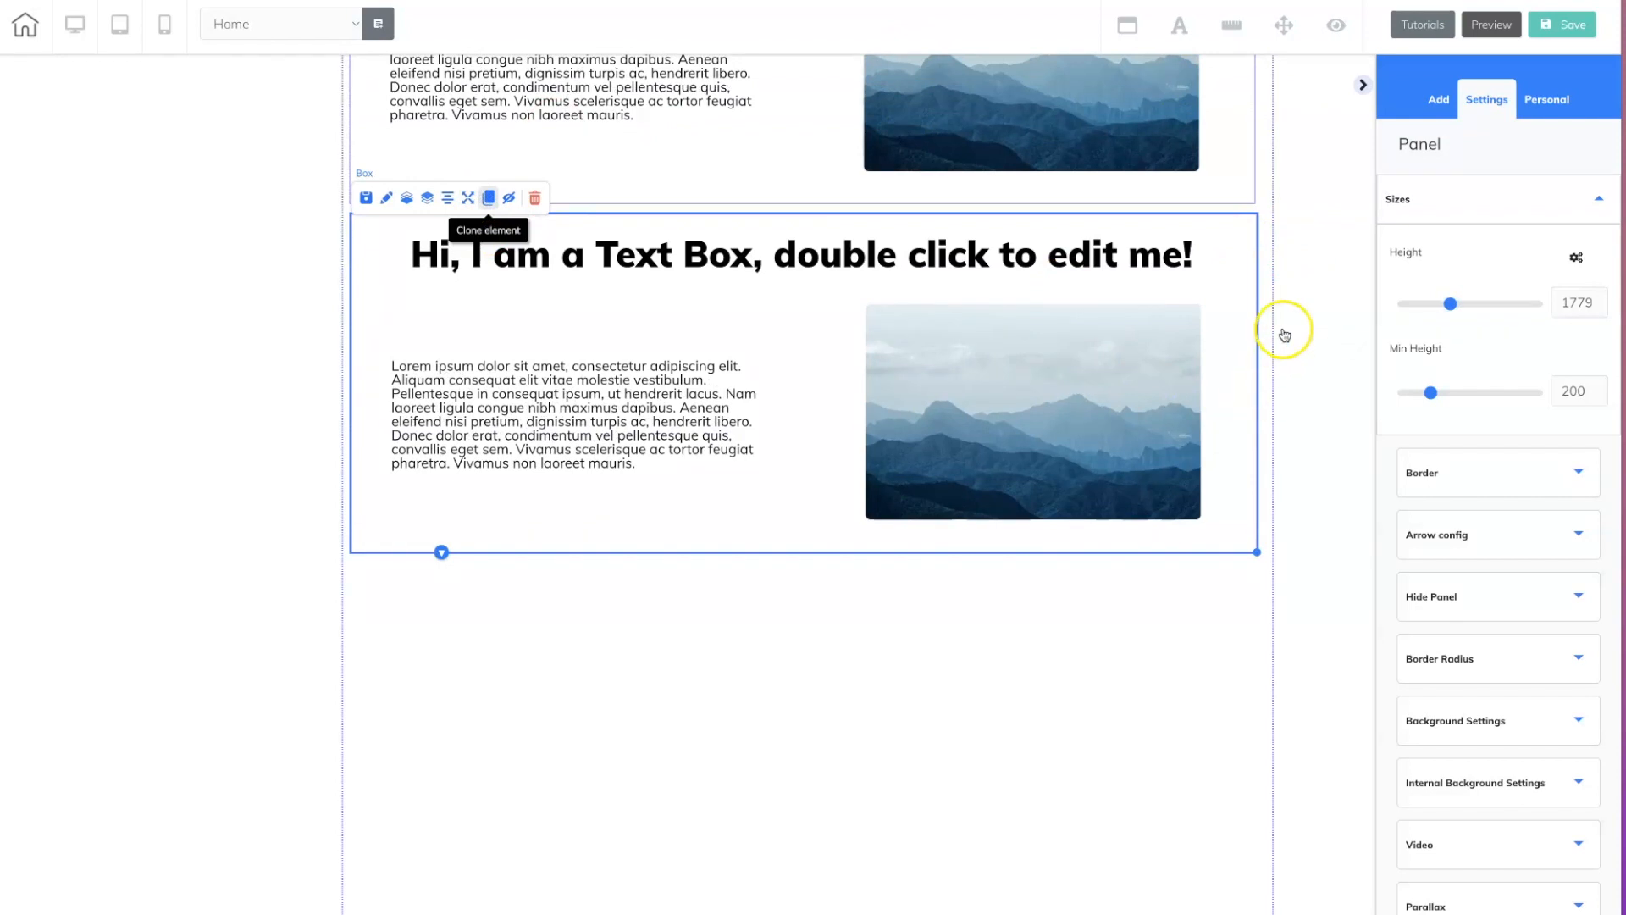
{"action": "mouse_move", "coordinate": [1279, 276]}
{"action": "left_mouse_down"}
{"action": "mouse_move", "coordinate": [1220, 608]}
{"action": "mouse_move", "coordinate": [1243, 609]}
{"action": "left_mouse_up"}
Center each of the three cloned content Boxes horizontally within the panel
{"action": "left_click", "coordinate": [496, 555]}
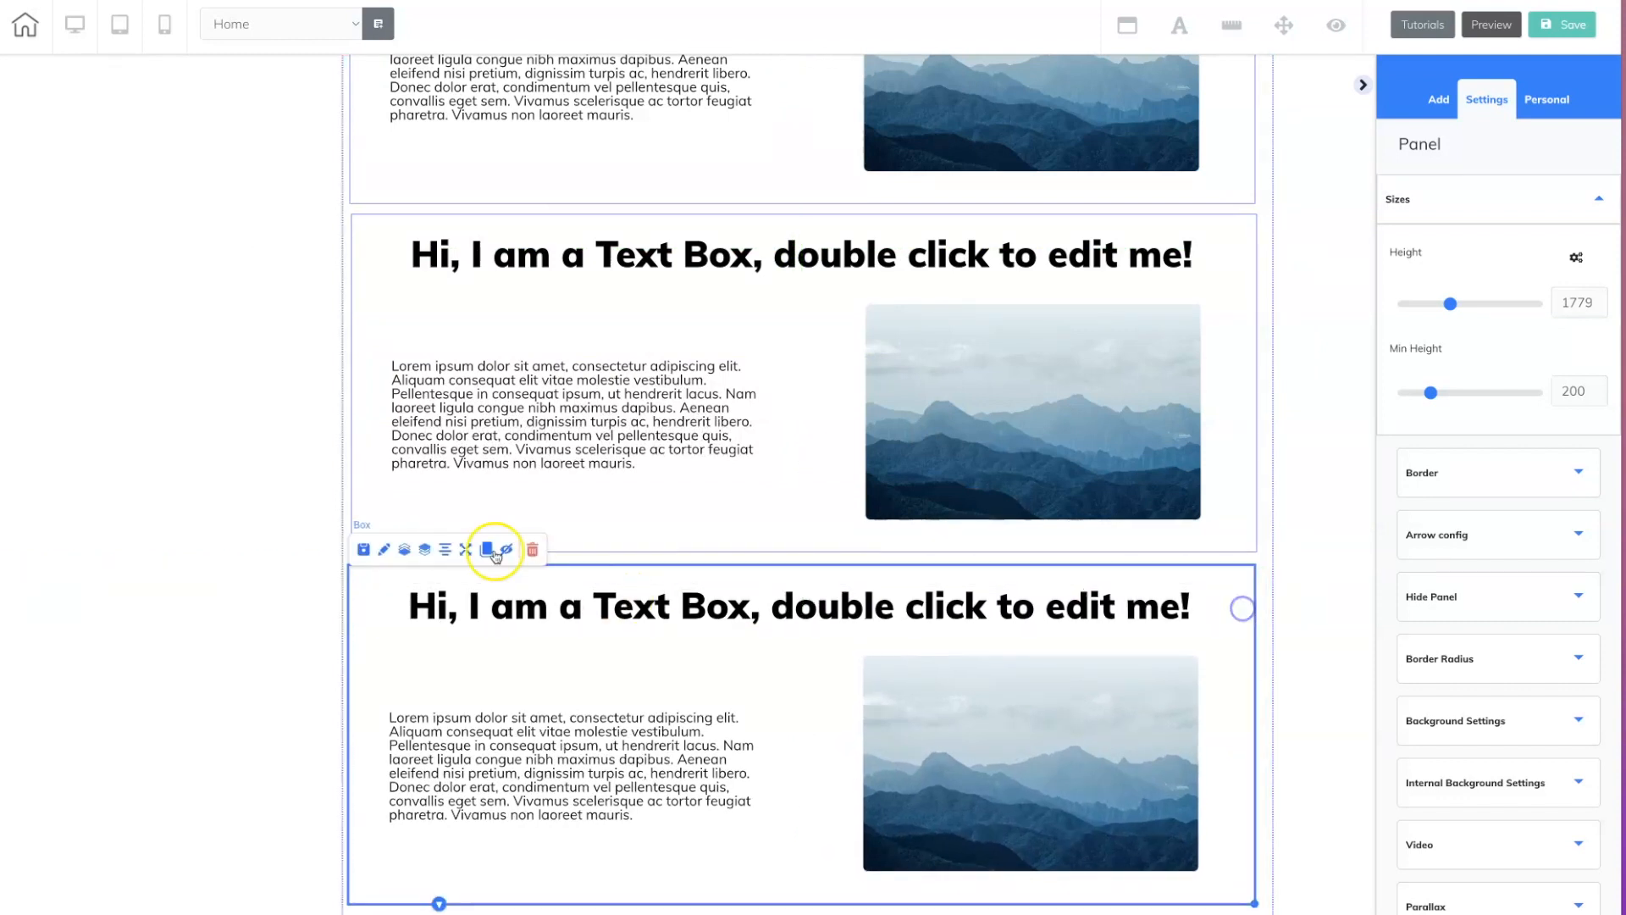
{"action": "left_click", "coordinate": [445, 555]}
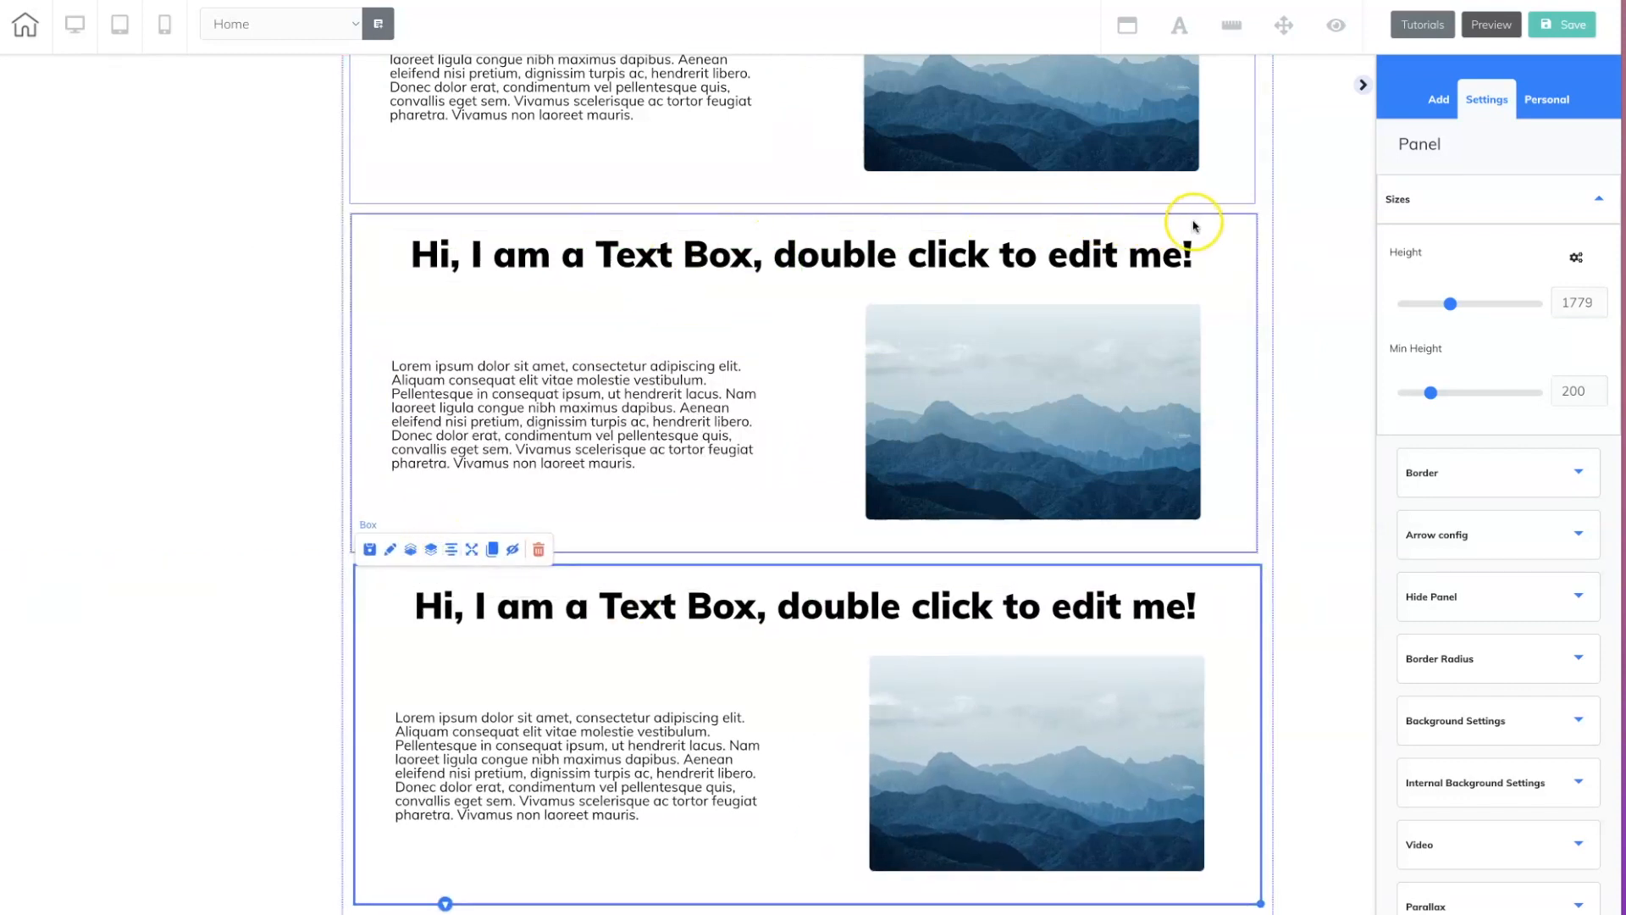
{"action": "left_click", "coordinate": [1226, 223]}
{"action": "left_click", "coordinate": [448, 201]}
{"action": "scroll", "coordinate": [1086, 256], "scroll_direction": "up", "scroll_amount": 3}
{"action": "scroll", "coordinate": [1087, 256], "scroll_direction": "up", "scroll_amount": 2}
{"action": "left_click", "coordinate": [1238, 227]}
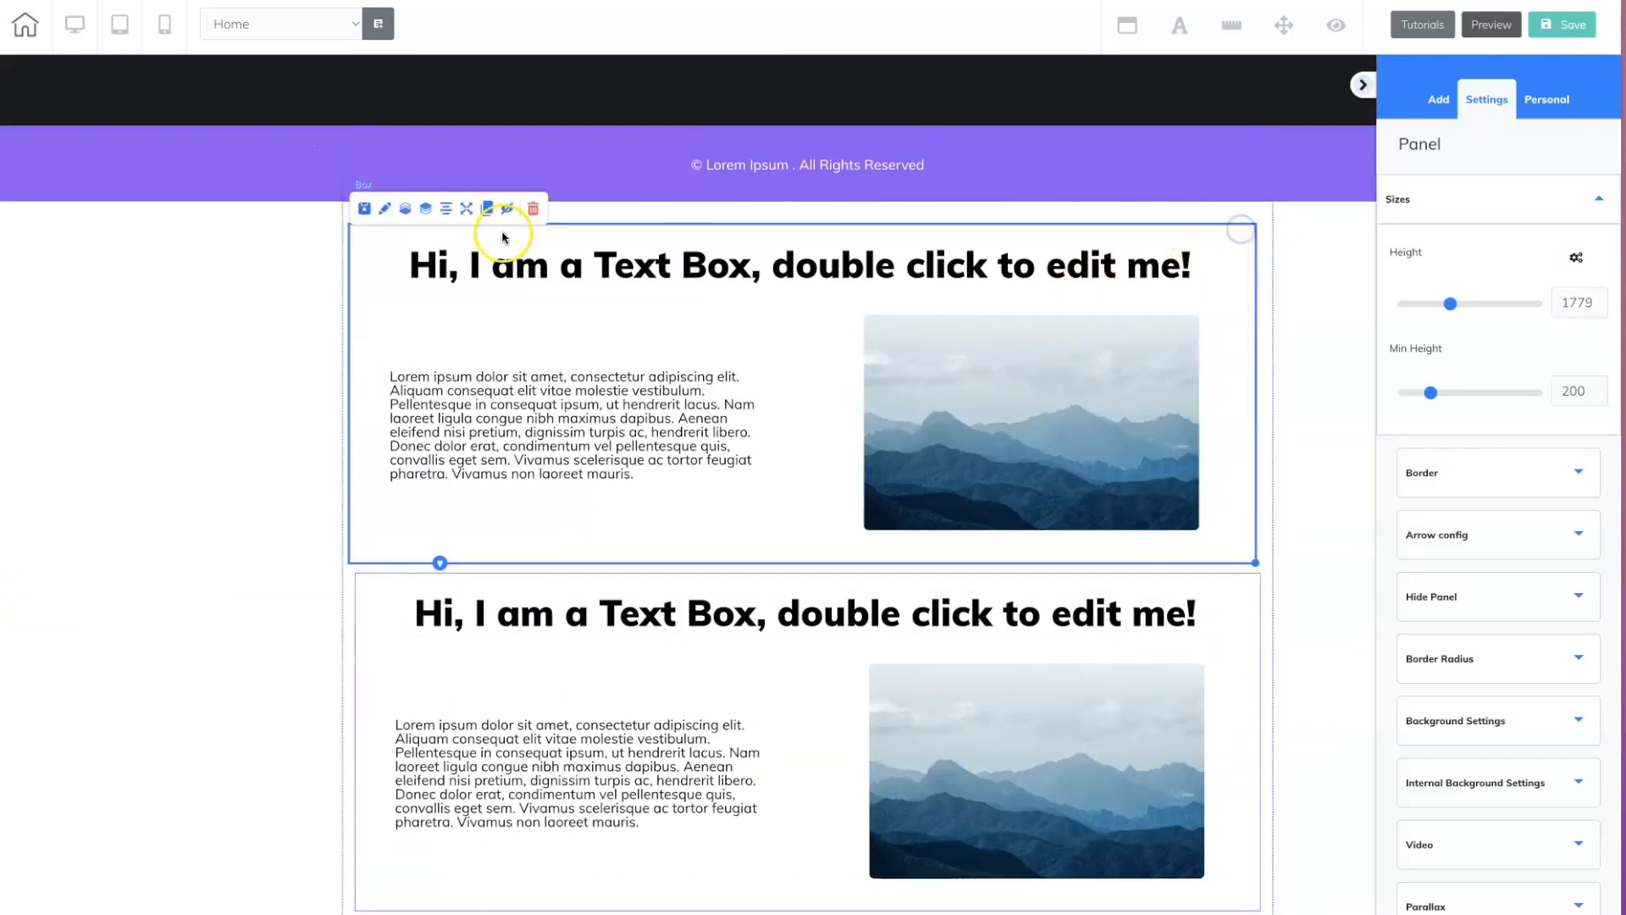
{"action": "left_click", "coordinate": [445, 209]}
Increase the panel's height to 2213 to make room below the third Box
{"action": "scroll", "coordinate": [1277, 477], "scroll_direction": "down", "scroll_amount": 4}
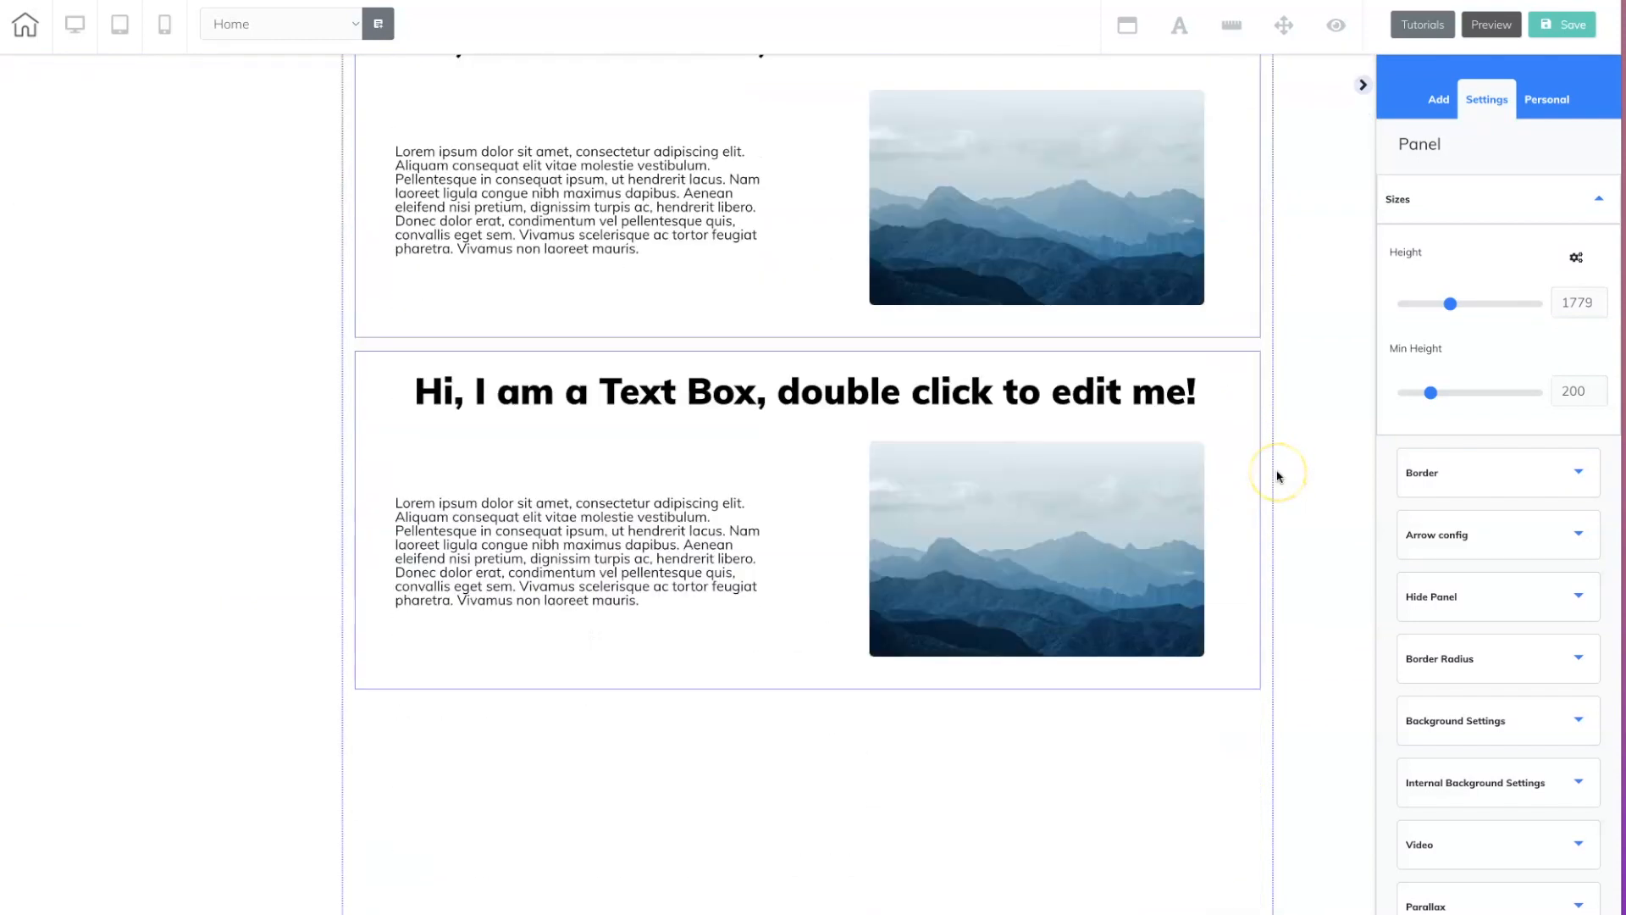
{"action": "left_click", "coordinate": [1129, 674]}
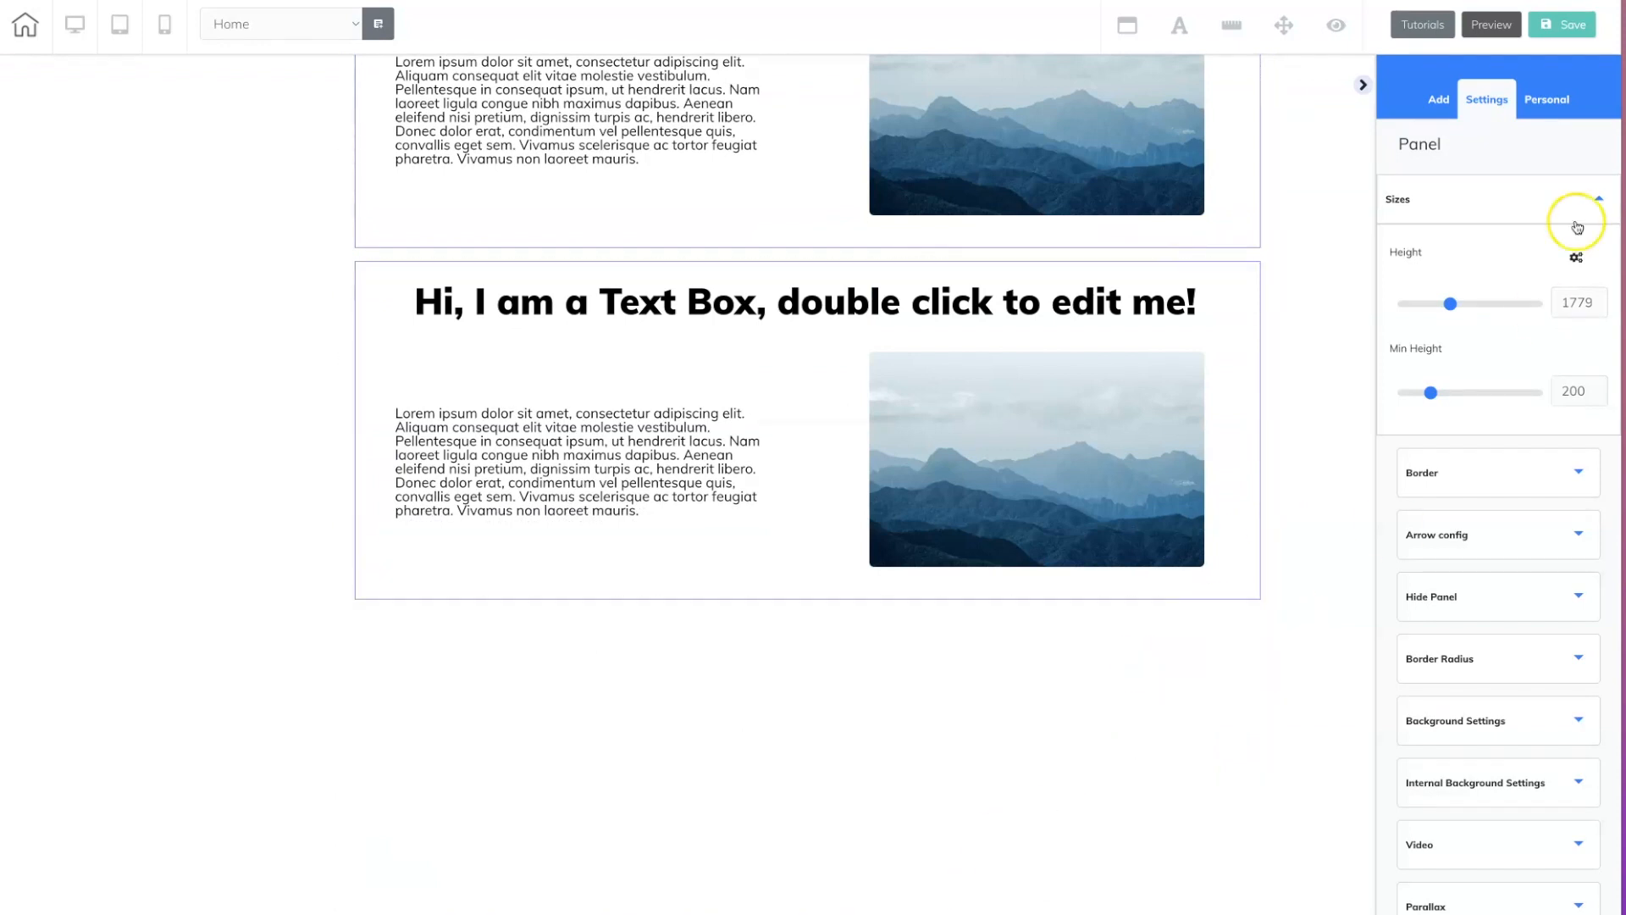
{"action": "left_click_drag", "start_coordinate": [1458, 309], "coordinate": [1461, 307]}
{"action": "scroll", "coordinate": [1309, 538], "scroll_direction": "down", "scroll_amount": 4}
{"action": "left_click", "coordinate": [963, 490]}
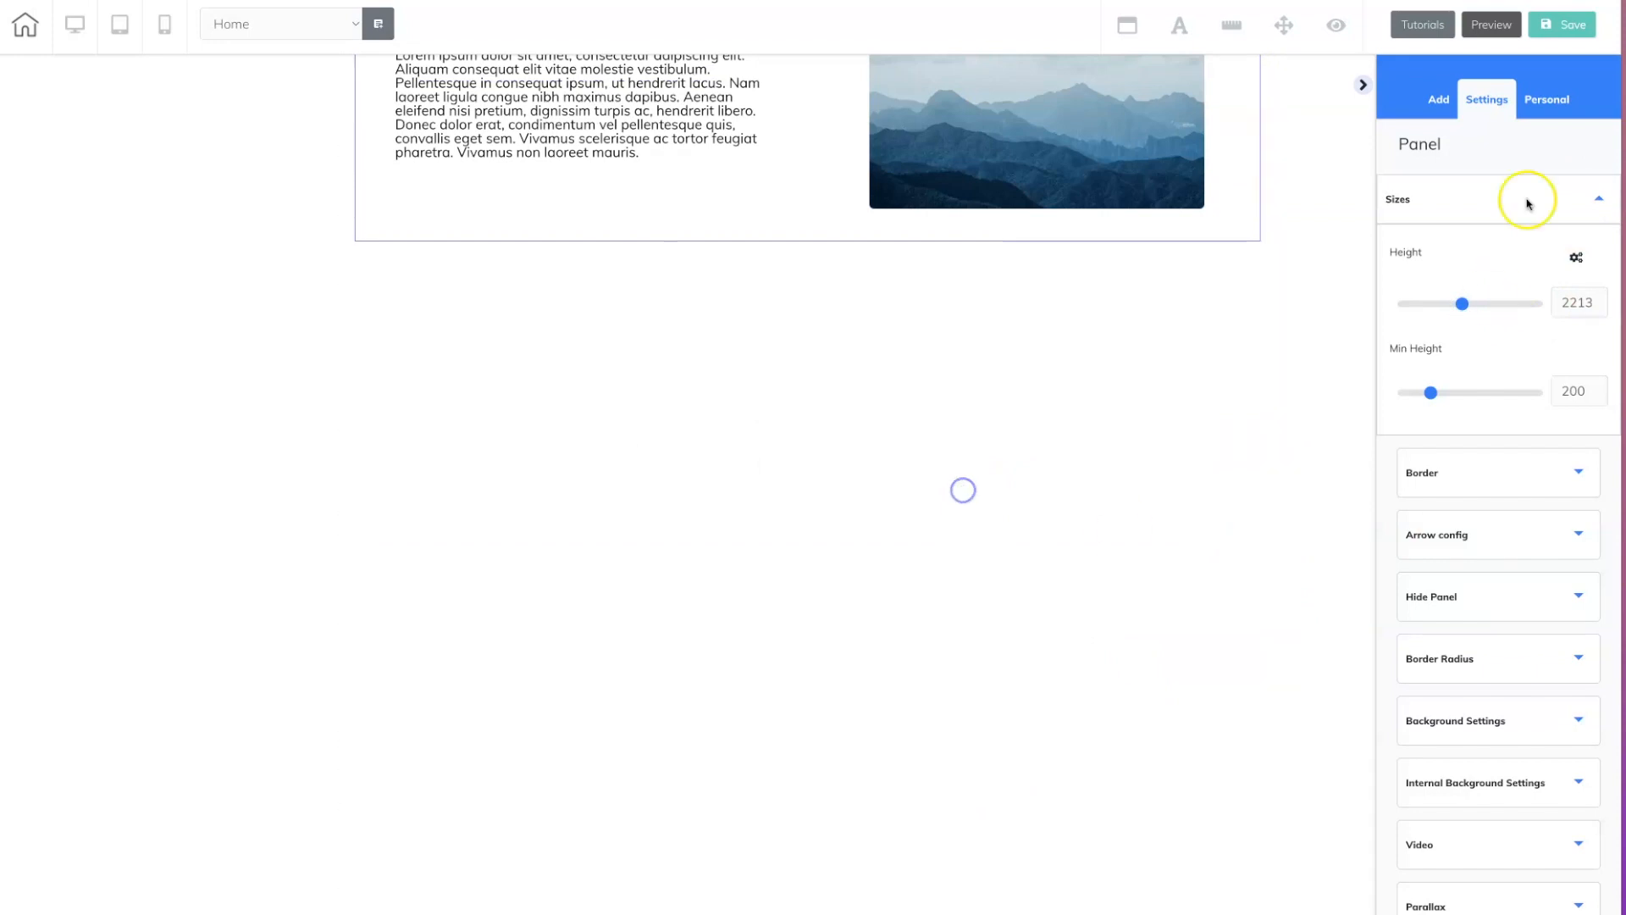
Add a thin-outlined Box below the third row and enlarge it to fill much of the empty space
{"action": "left_click", "coordinate": [1437, 106]}
{"action": "left_click", "coordinate": [1547, 149]}
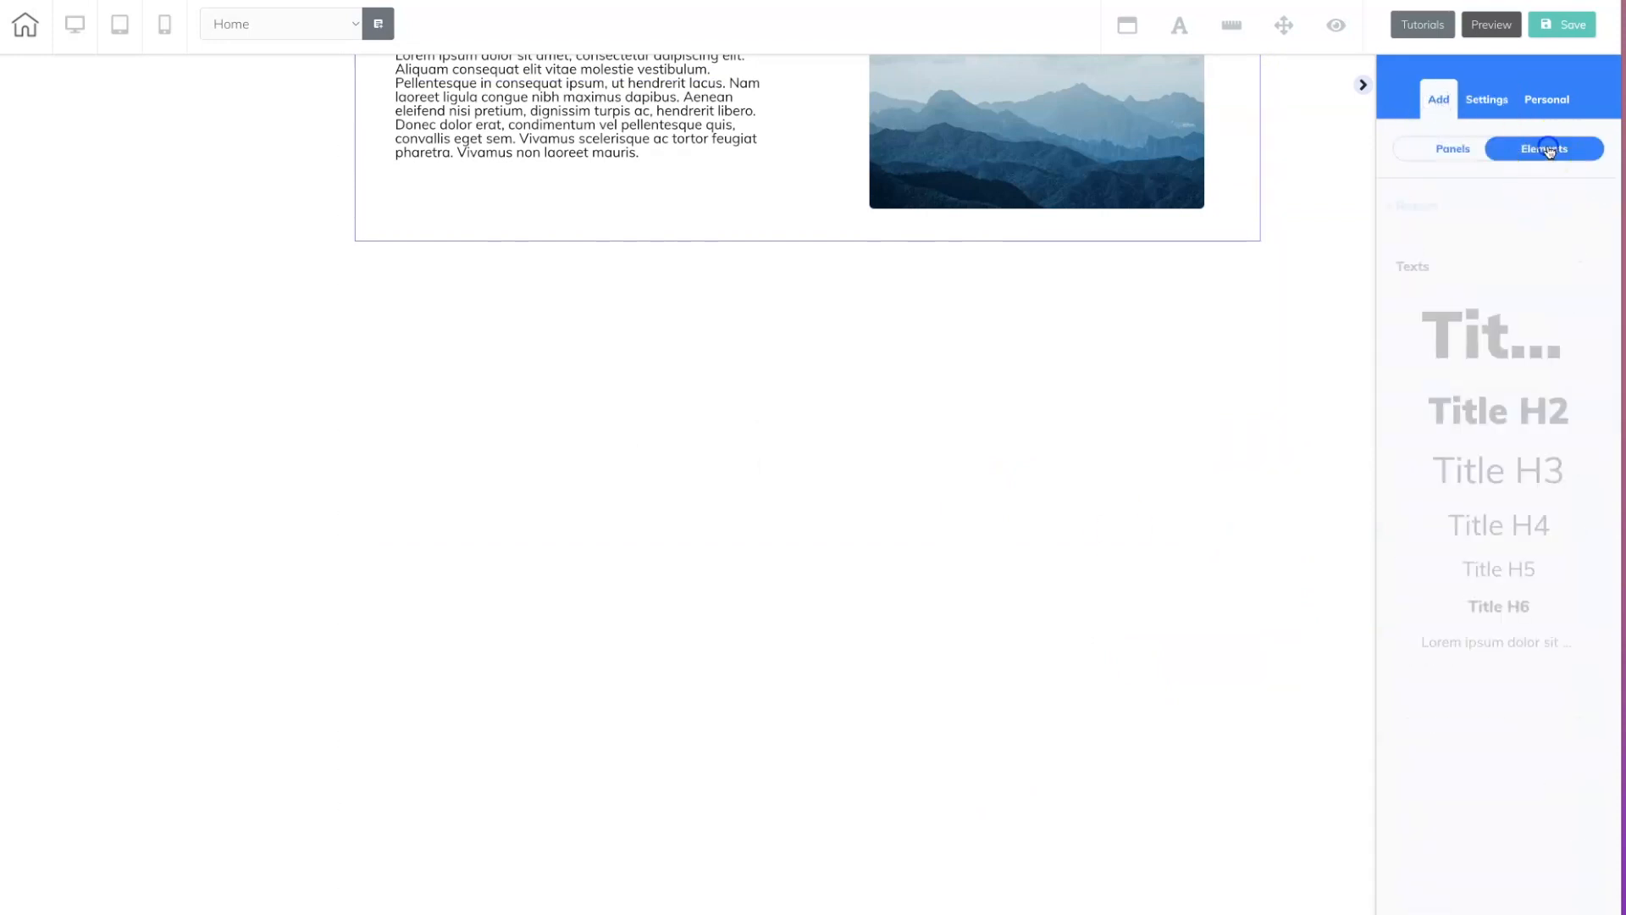
{"action": "left_click", "coordinate": [1423, 204]}
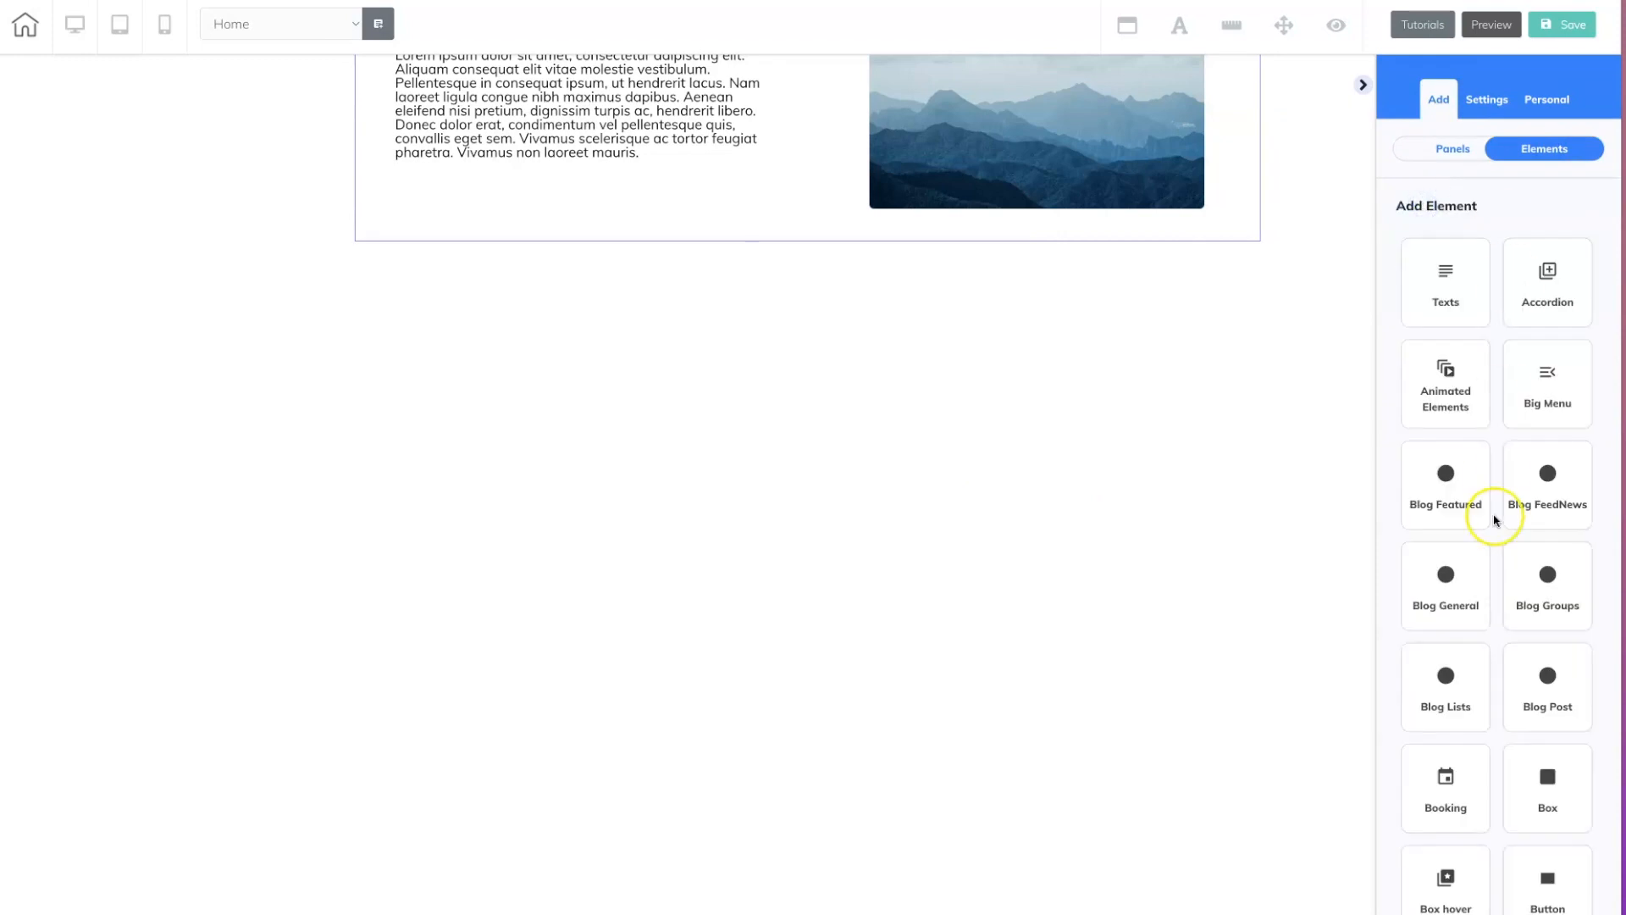
{"action": "left_click", "coordinate": [1538, 772]}
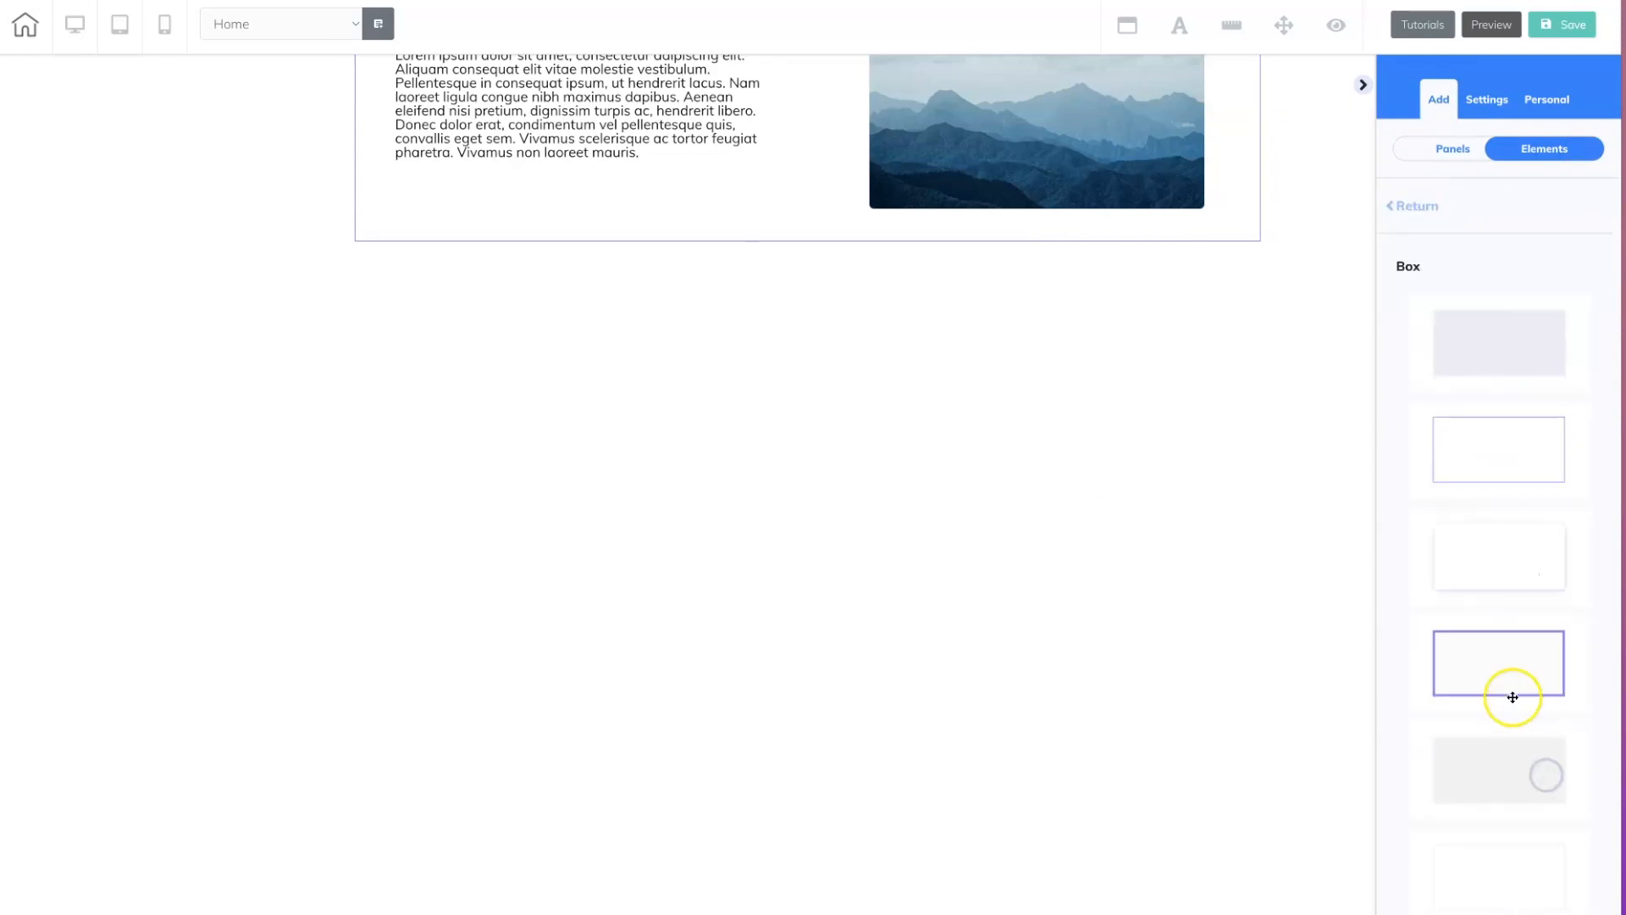
{"action": "left_click_drag", "start_coordinate": [1543, 465], "coordinate": [632, 359]}
{"action": "left_click_drag", "start_coordinate": [795, 477], "coordinate": [1088, 841]}
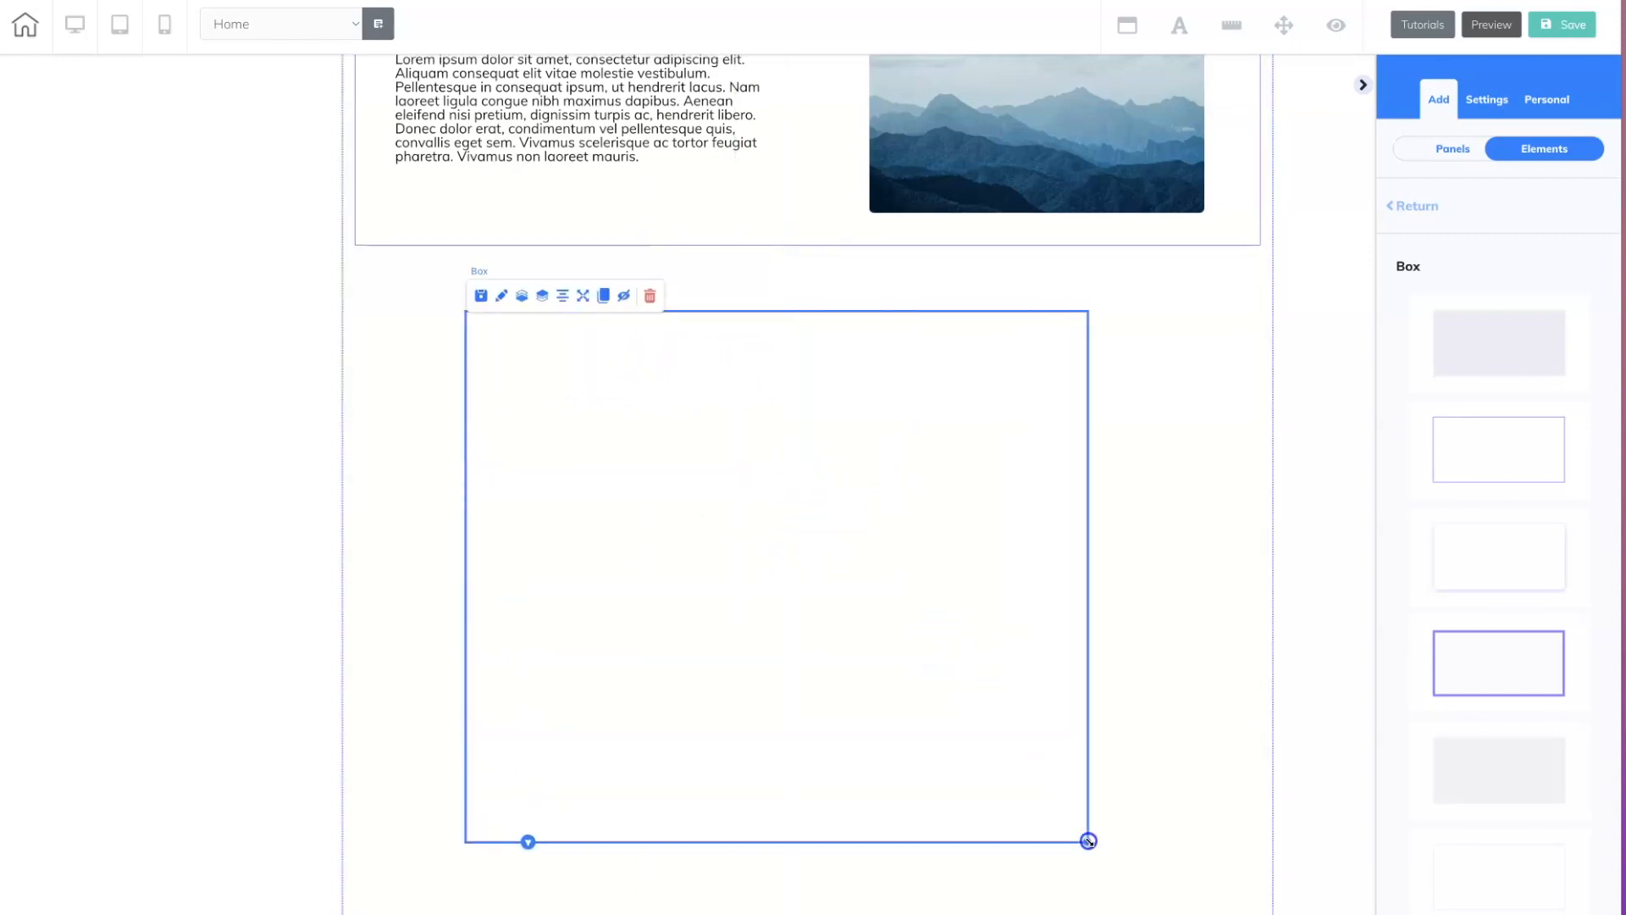
Add a Title H2 text element inside the new Box near its upper edge
{"action": "left_click", "coordinate": [1410, 208]}
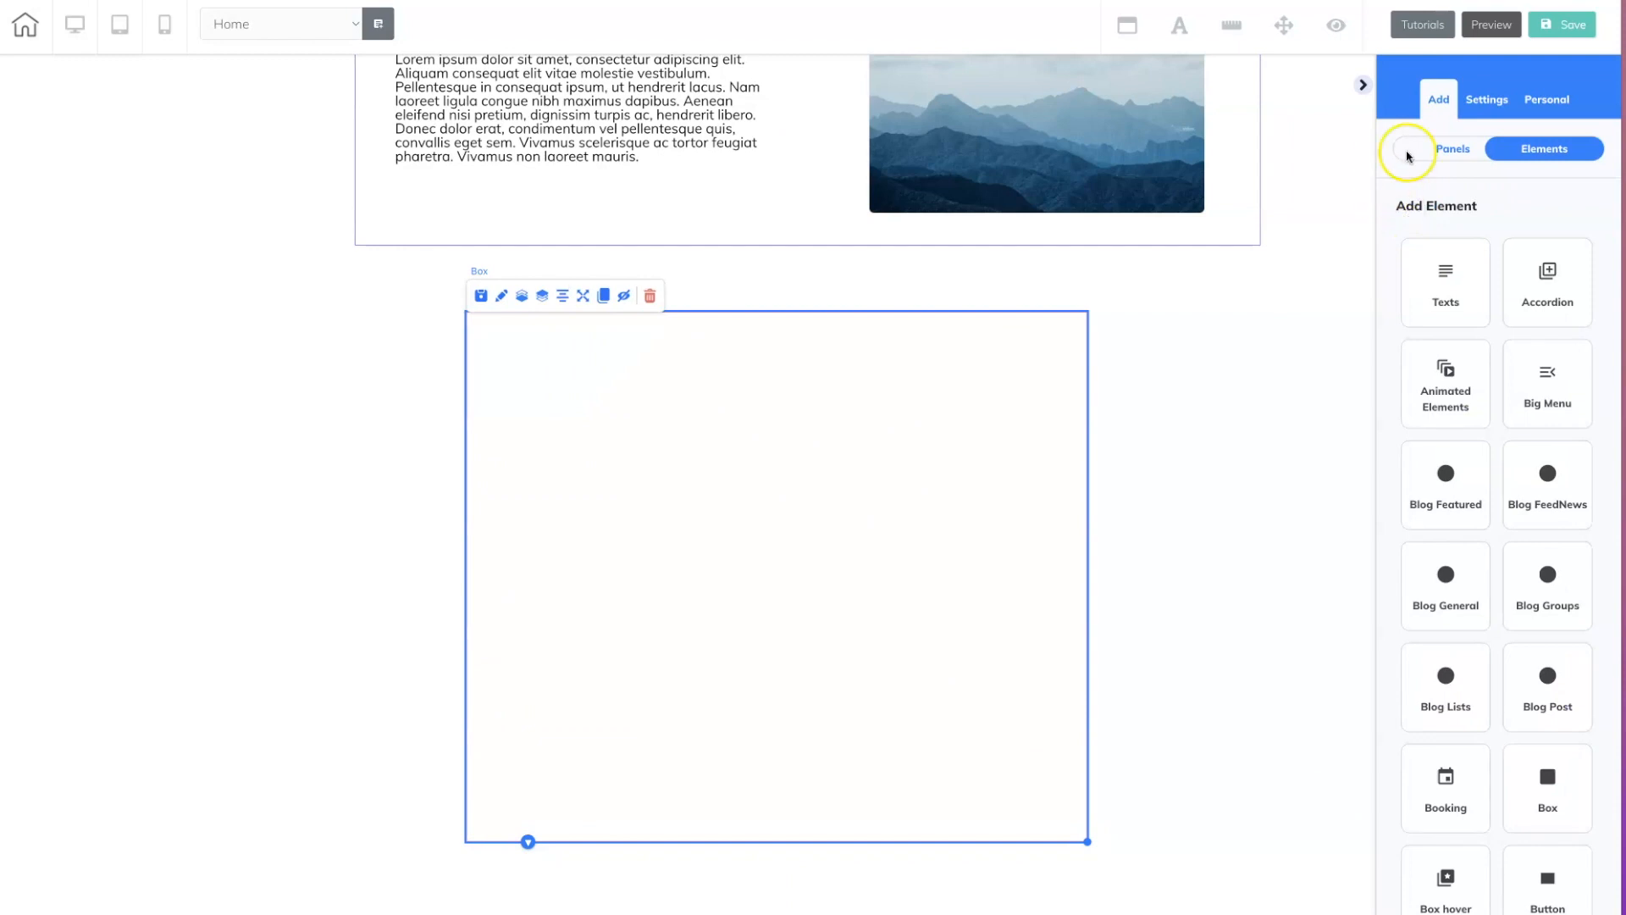
{"action": "left_click", "coordinate": [1445, 276]}
{"action": "left_click_drag", "start_coordinate": [1482, 410], "coordinate": [610, 349]}
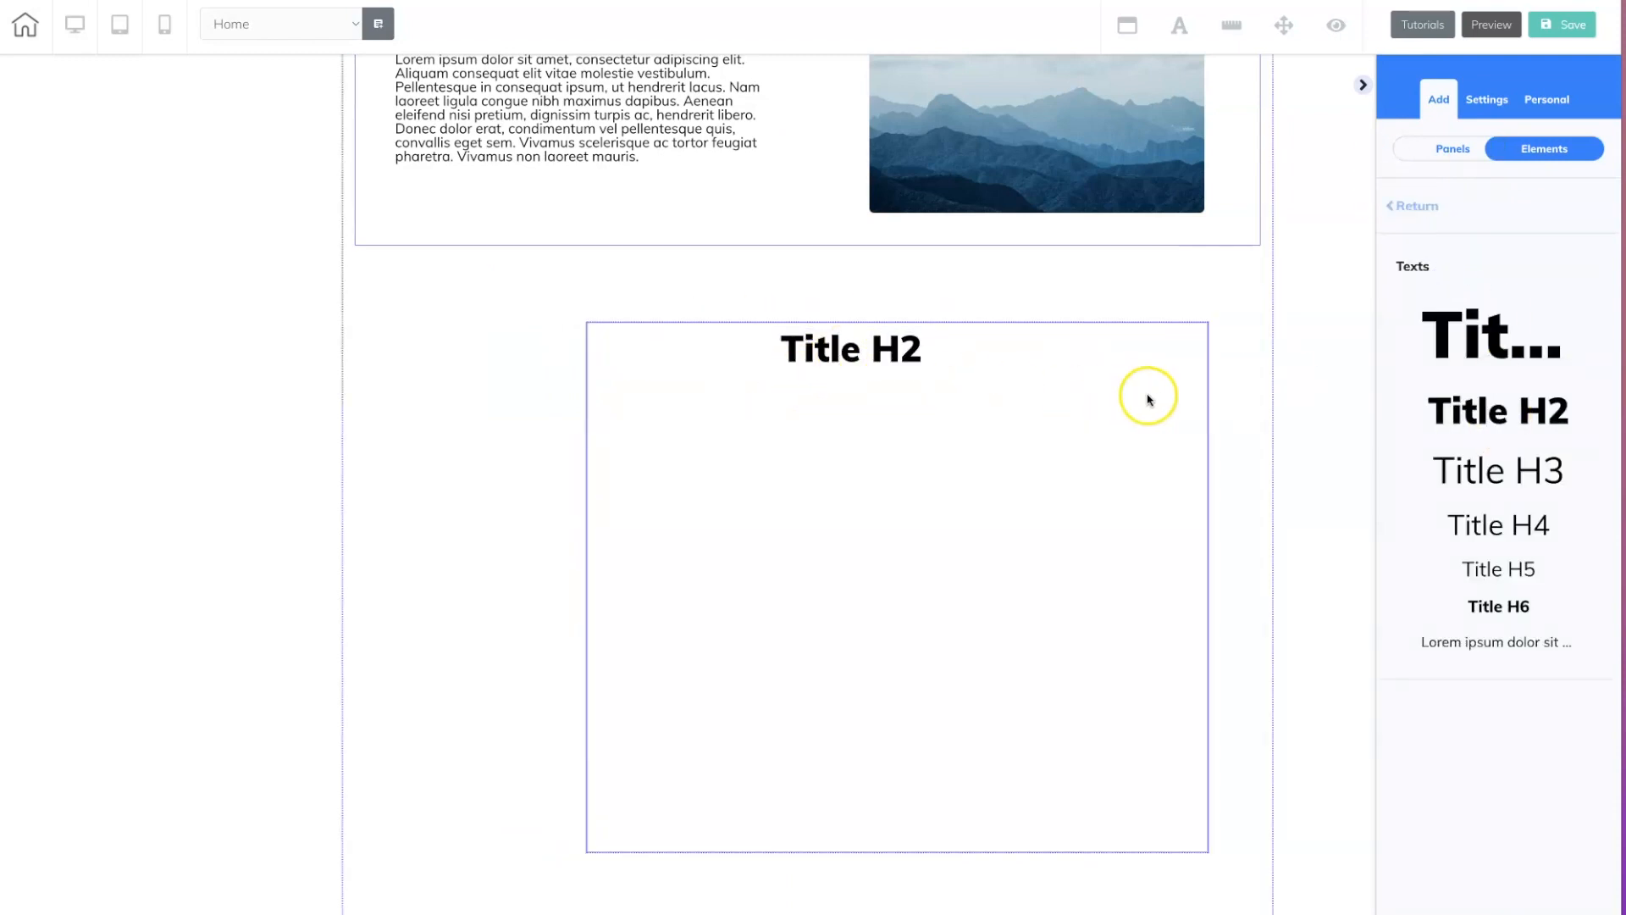
{"action": "left_click", "coordinate": [762, 347]}
{"action": "left_click_drag", "start_coordinate": [765, 350], "coordinate": [794, 354]}
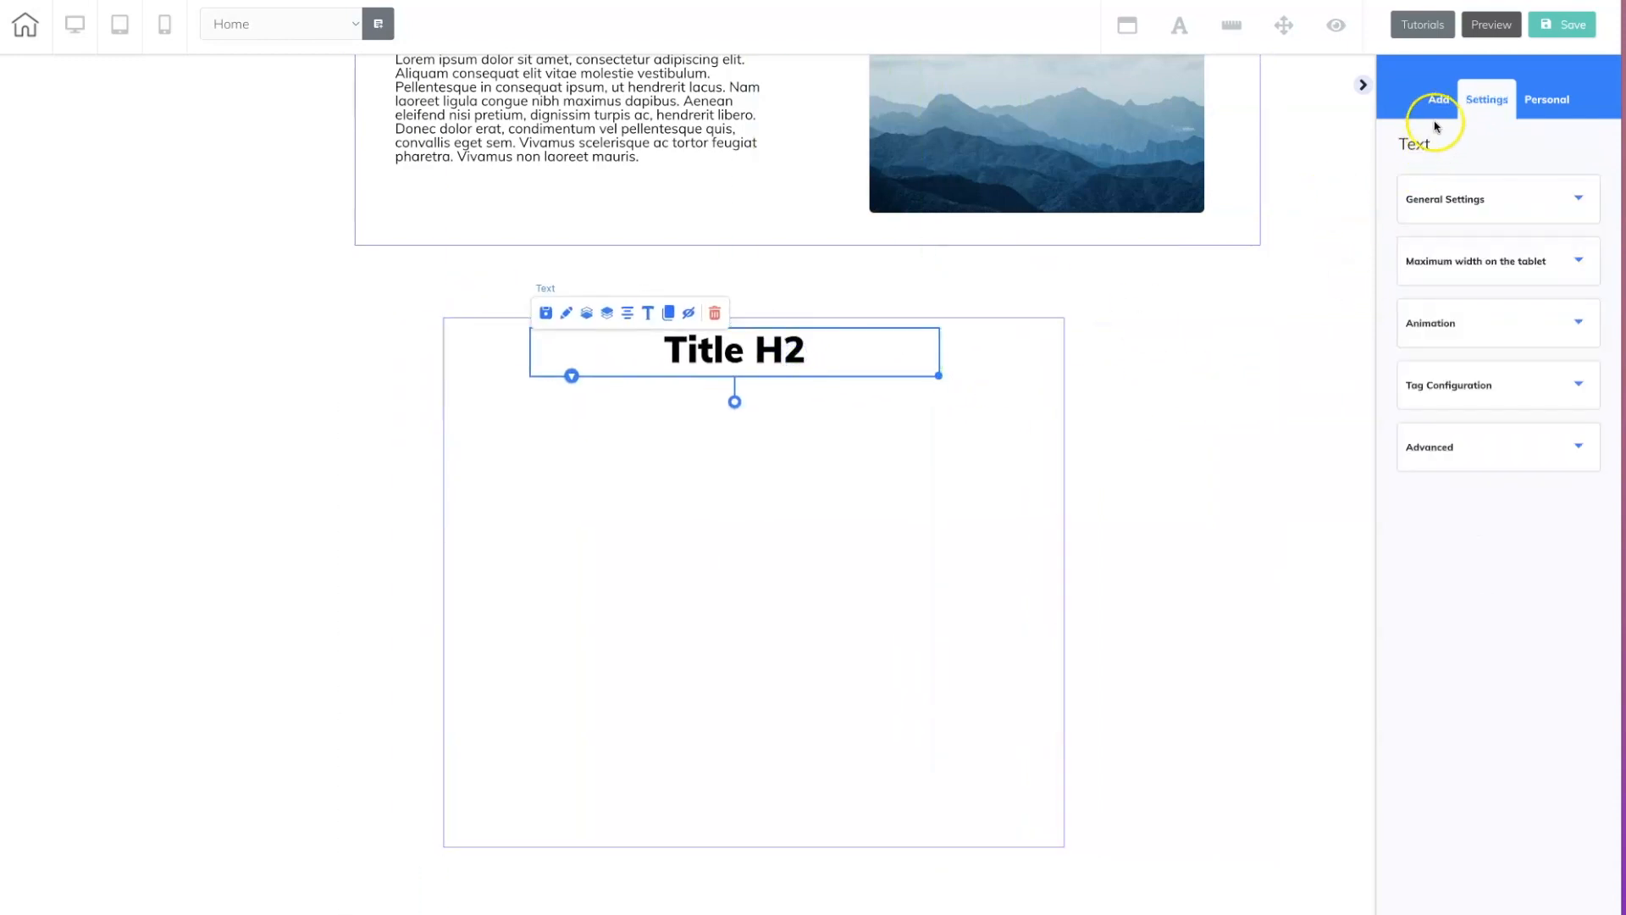
Add the Email Marketing Form with the blue REGISTER NOW button inside the Box below the title
{"action": "left_click", "coordinate": [1439, 100]}
{"action": "left_click", "coordinate": [1536, 151]}
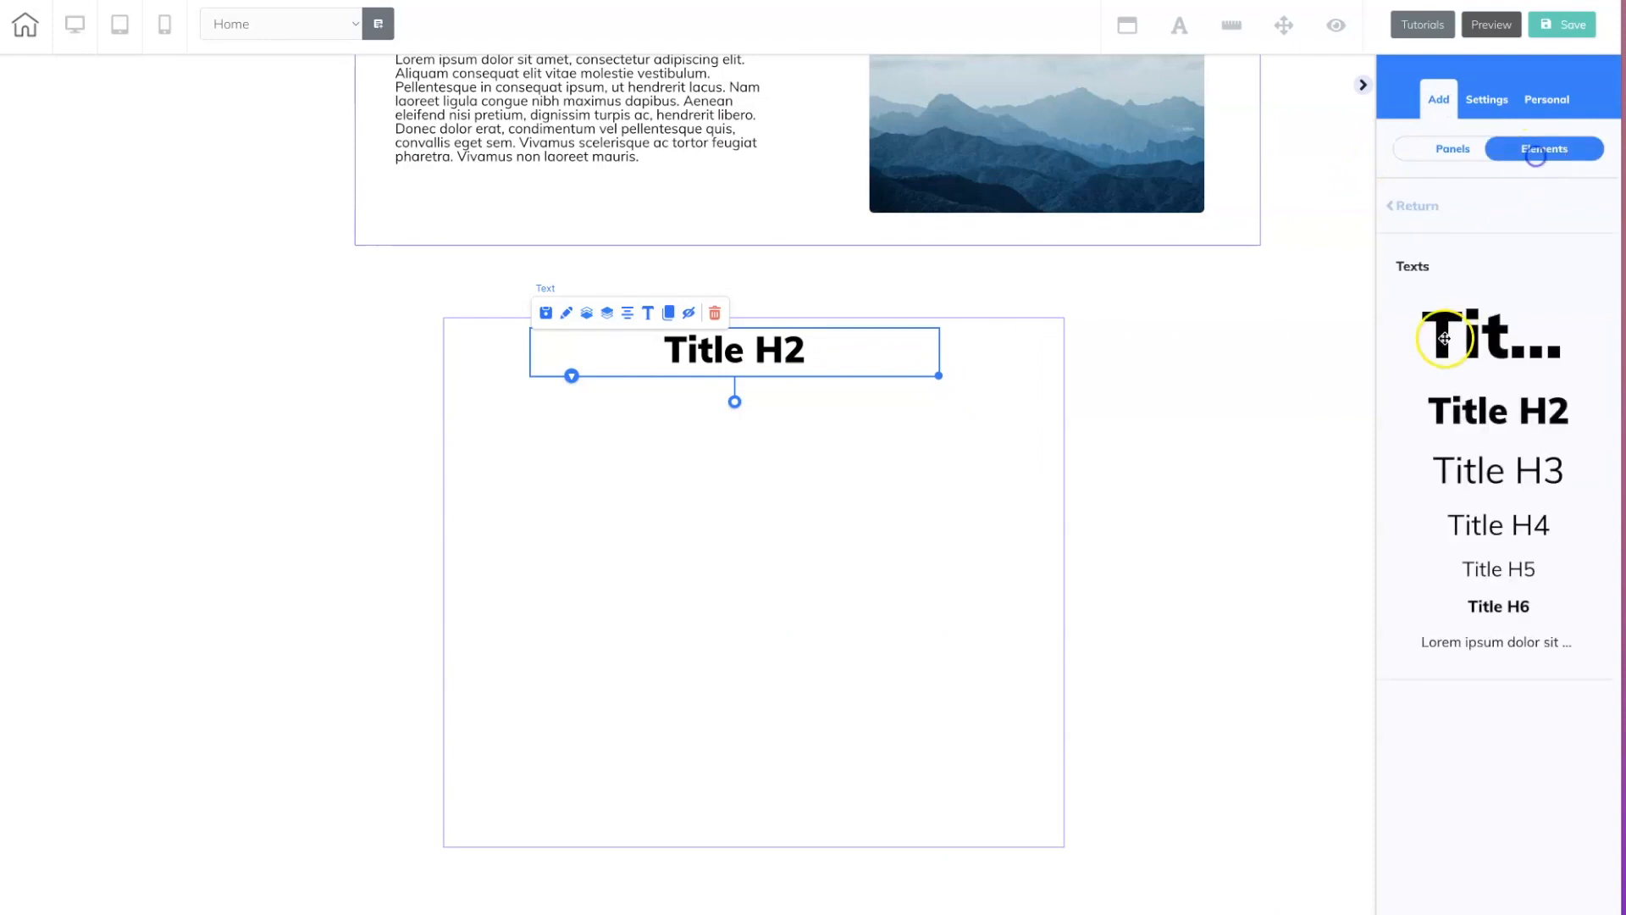
{"action": "left_click", "coordinate": [1409, 207]}
{"action": "scroll", "coordinate": [1448, 496], "scroll_direction": "down", "scroll_amount": 2}
{"action": "scroll", "coordinate": [1451, 500], "scroll_direction": "down", "scroll_amount": 4}
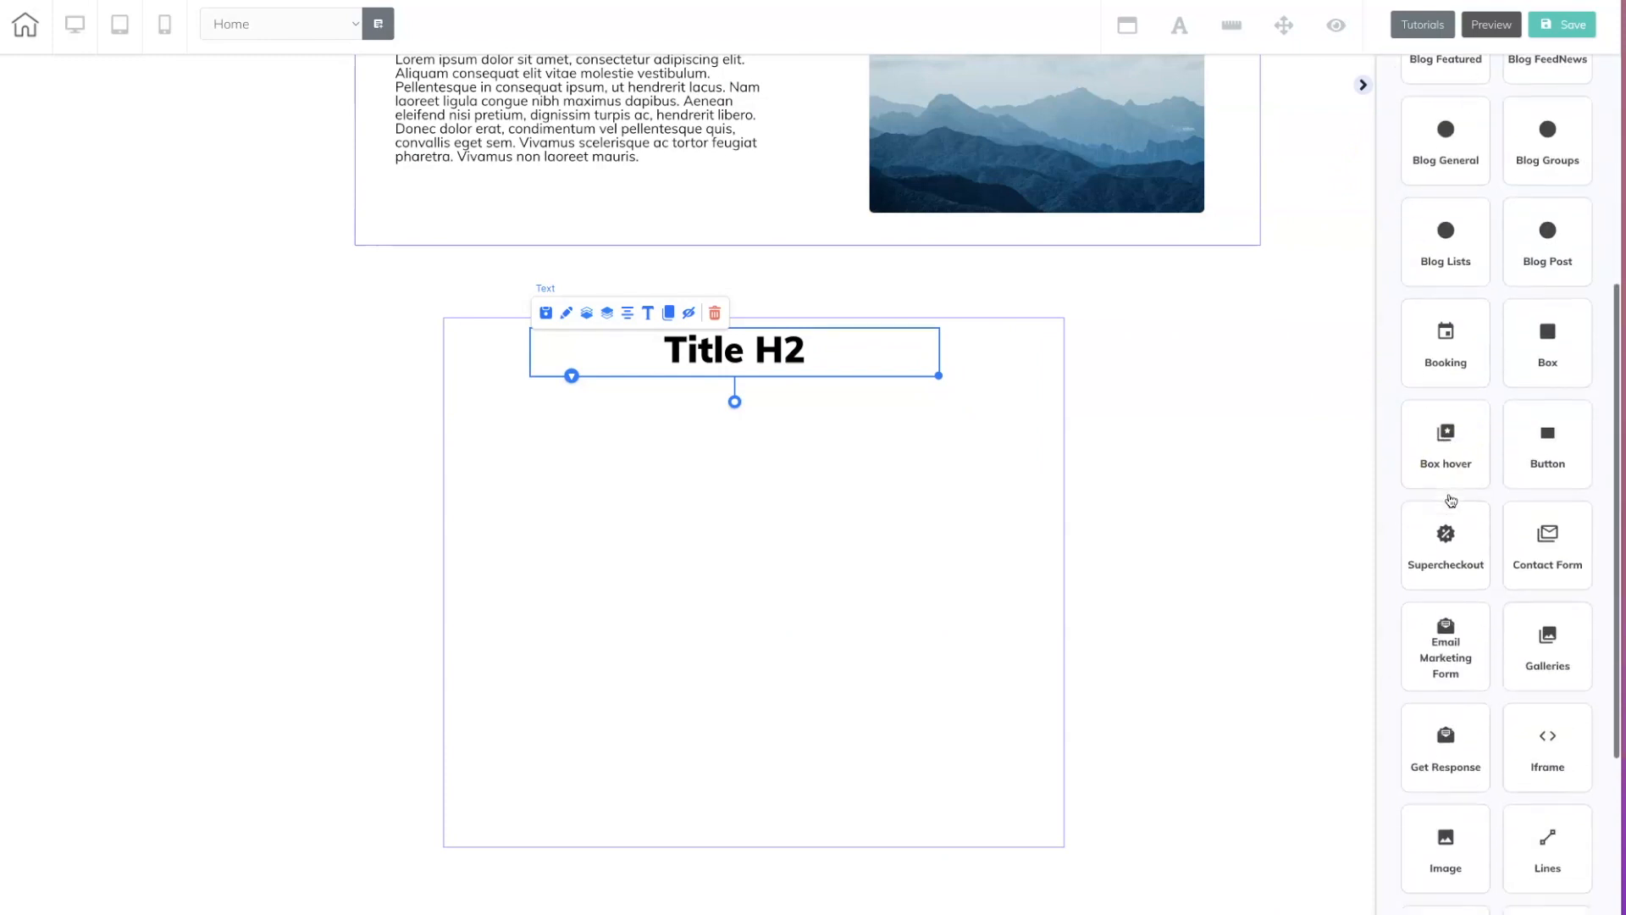
{"action": "left_click", "coordinate": [1437, 612]}
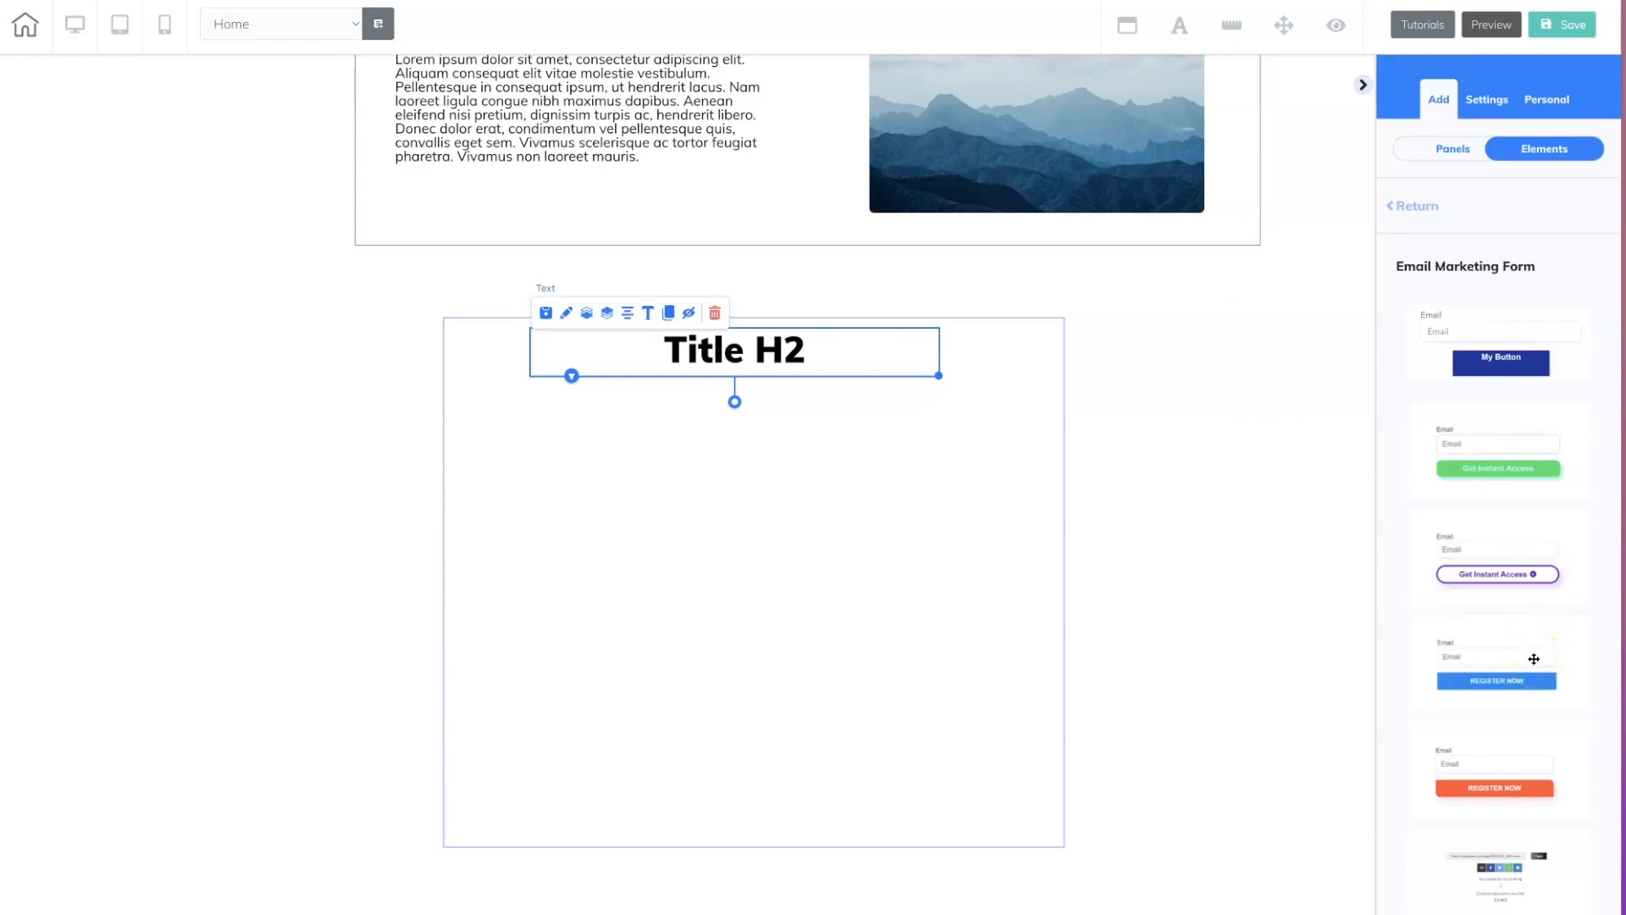
{"action": "left_click_drag", "start_coordinate": [1534, 659], "coordinate": [805, 631]}
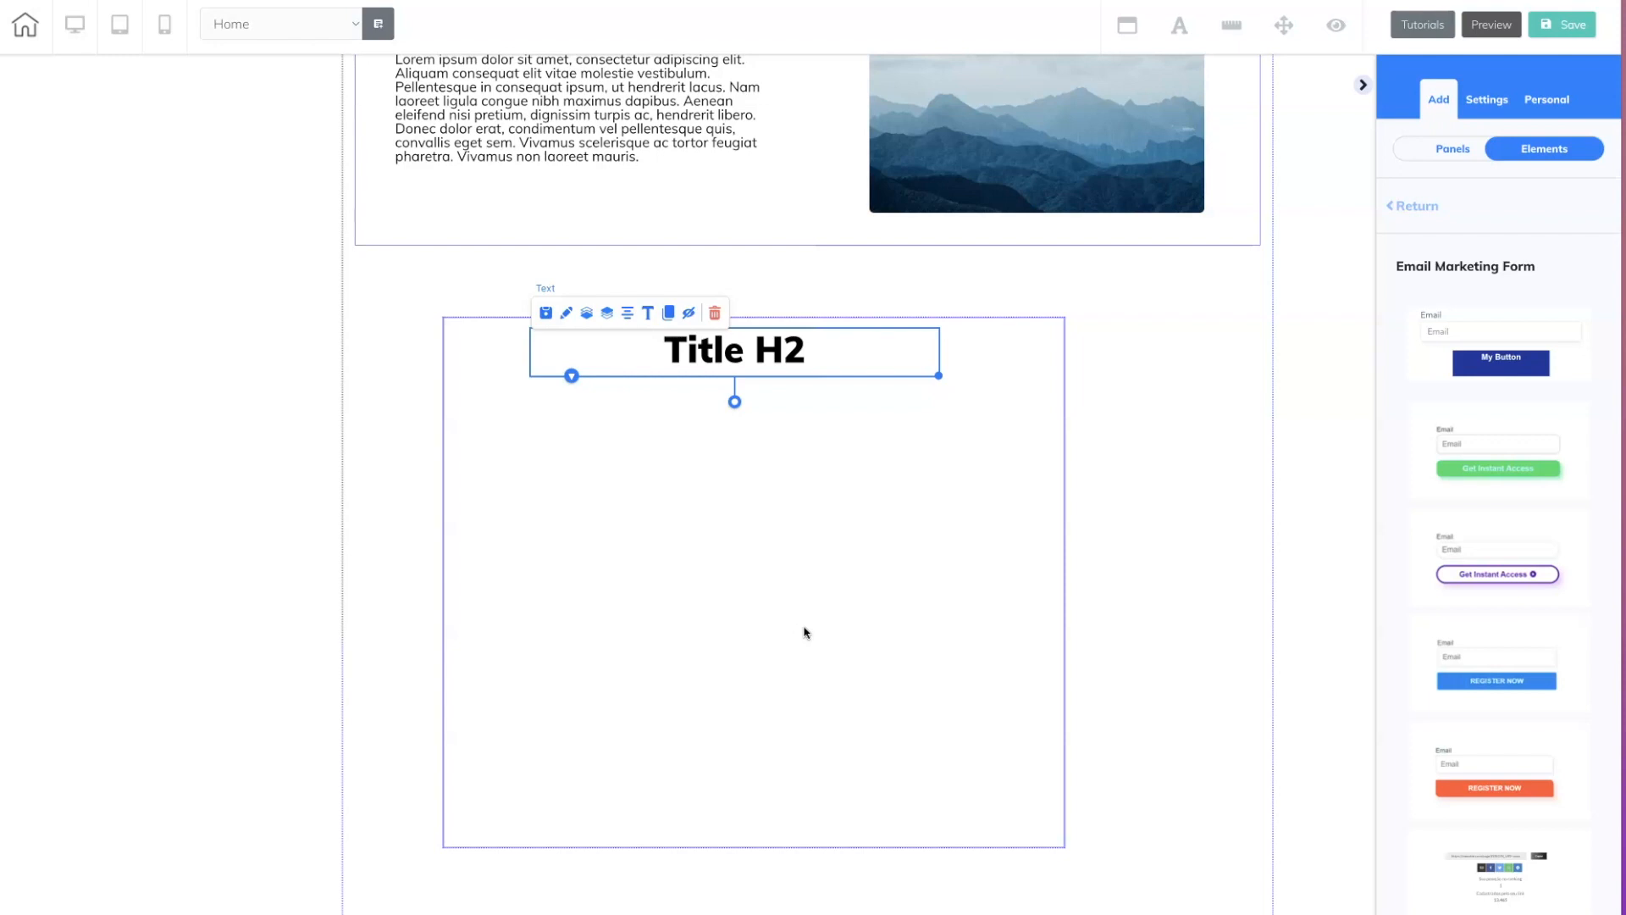
{"action": "left_click_drag", "start_coordinate": [1495, 682], "coordinate": [641, 600]}
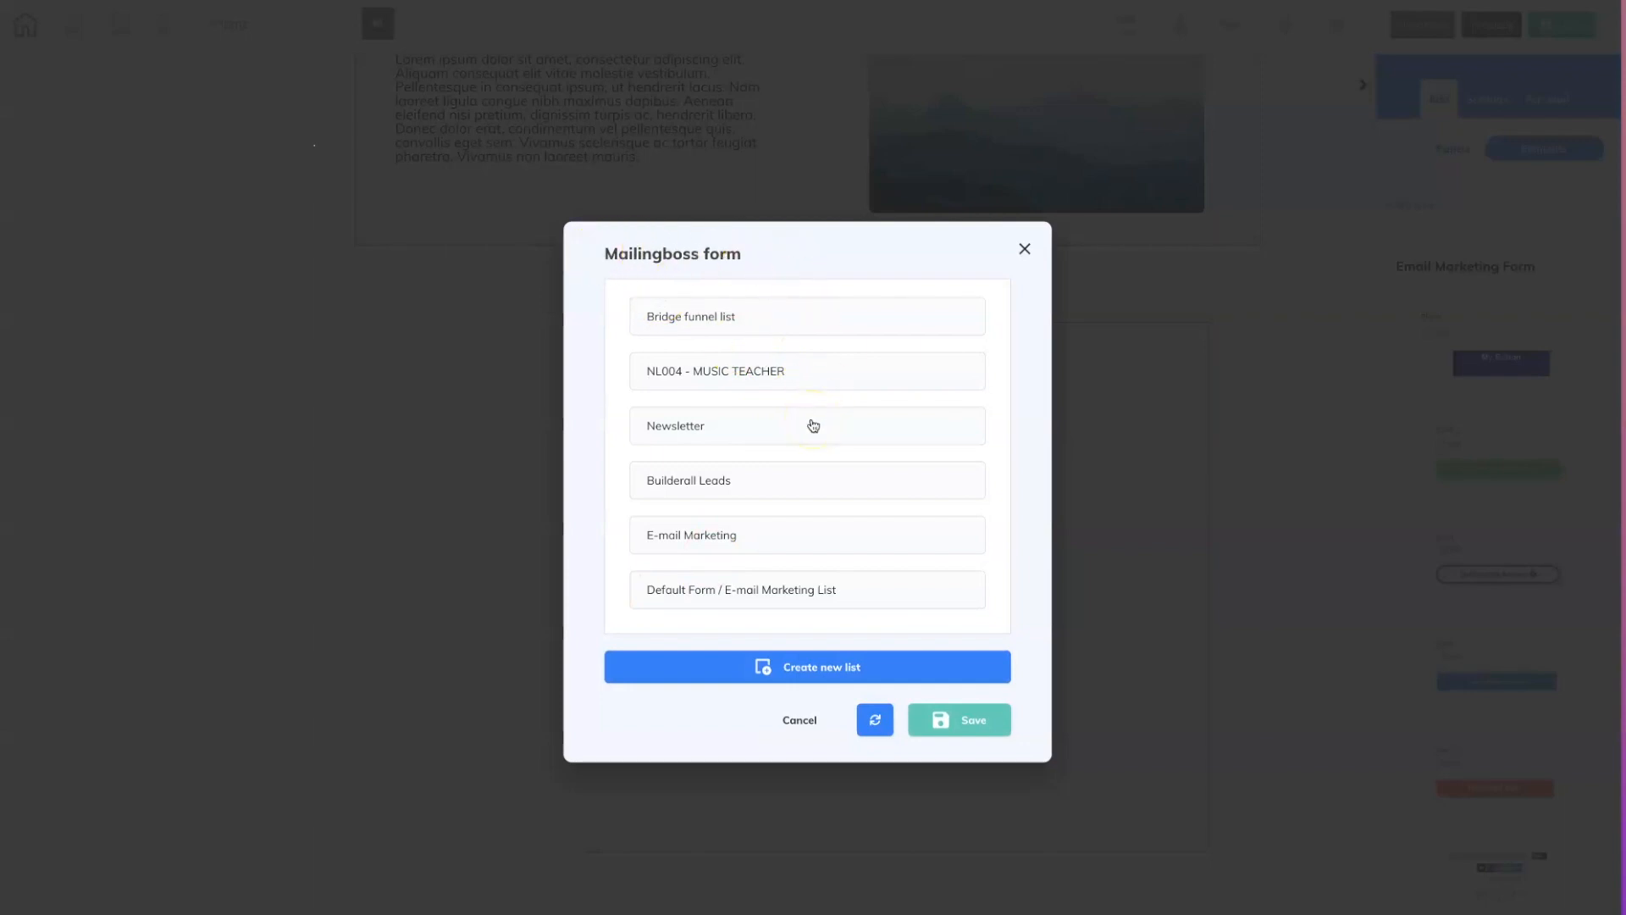
Link the form to the Default Form / E-mail Marketing List and save the choice
{"action": "left_click", "coordinate": [671, 622]}
{"action": "left_click", "coordinate": [715, 582]}
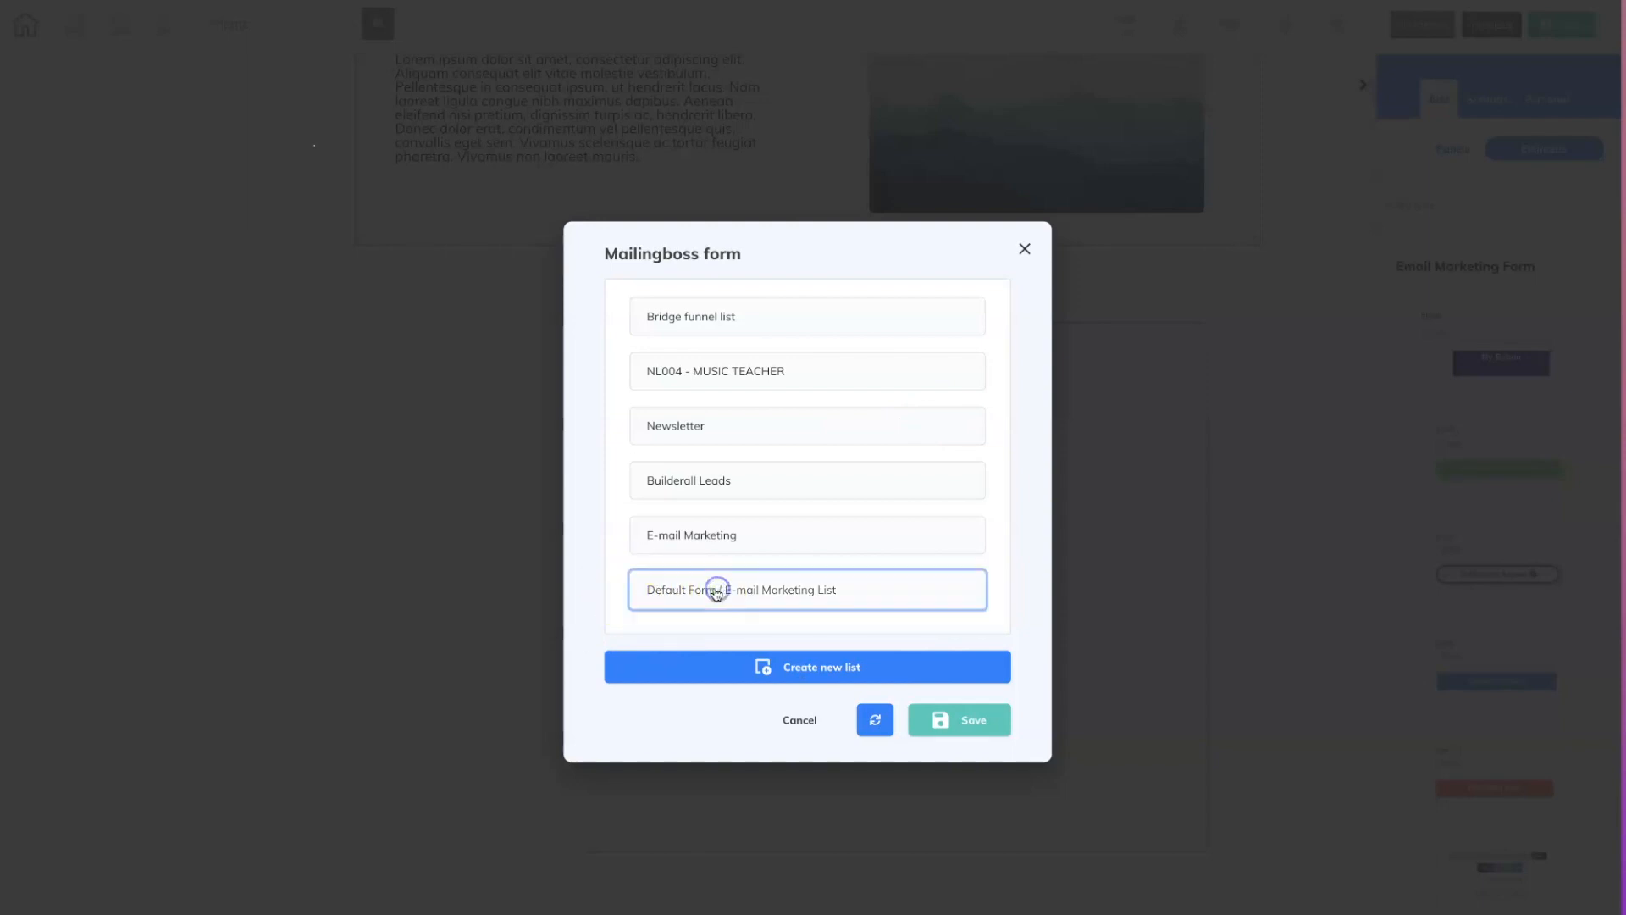
{"action": "left_click", "coordinate": [970, 731]}
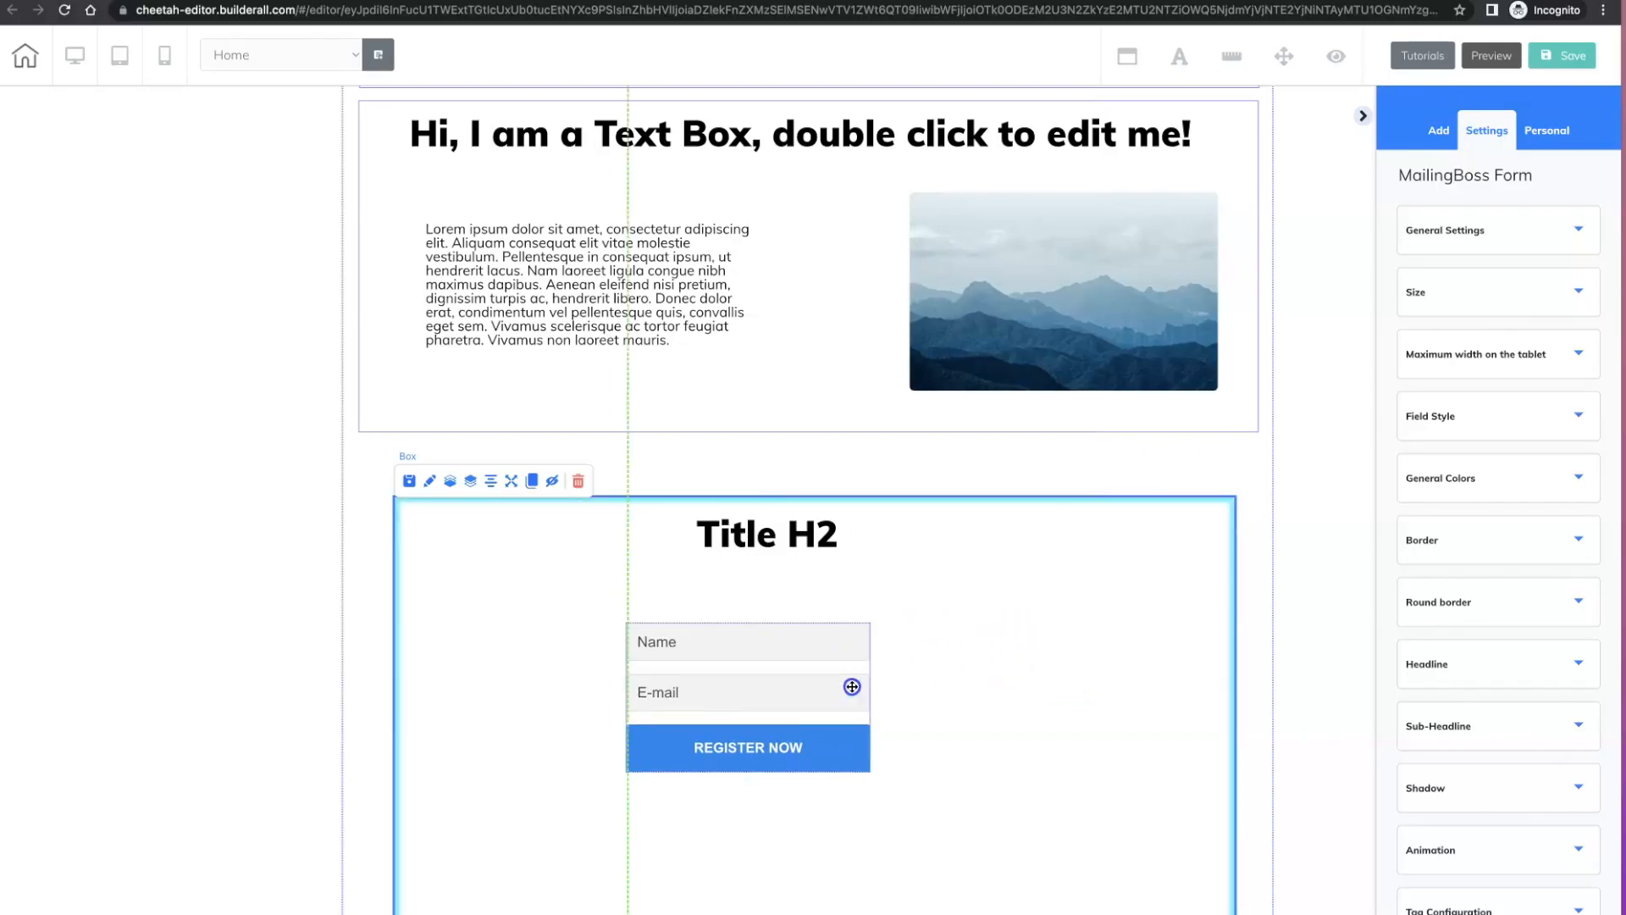
Widen the registration form and move the Title H2 text directly above it
{"action": "left_click", "coordinate": [868, 767]}
{"action": "left_click_drag", "start_coordinate": [871, 780], "coordinate": [1025, 828]}
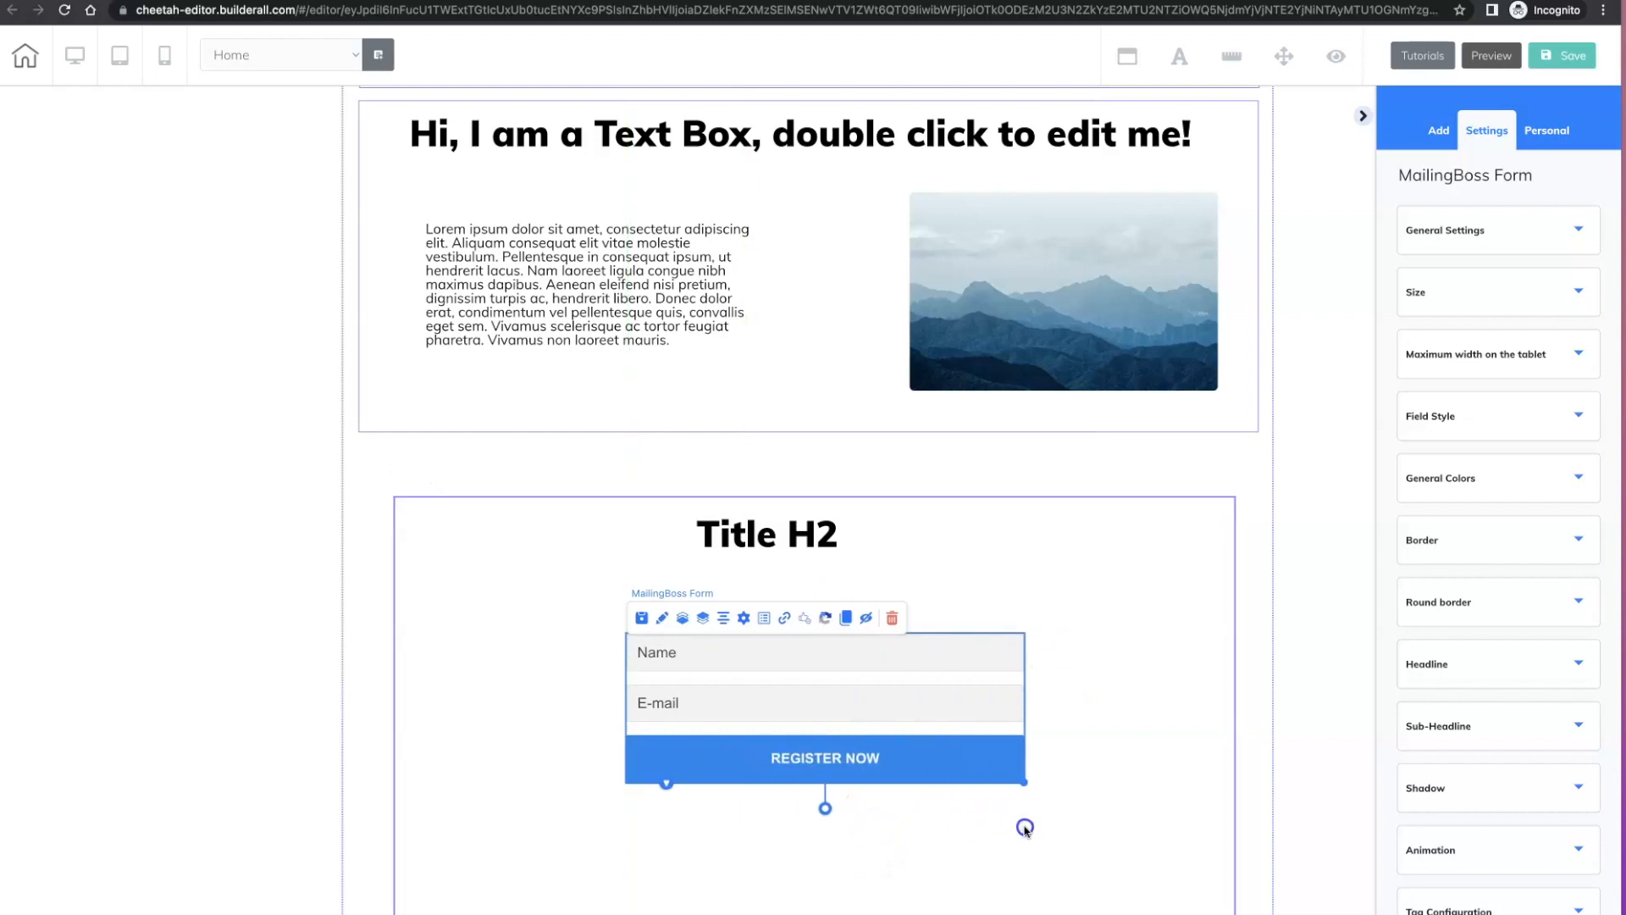
{"action": "left_click", "coordinate": [763, 500]}
{"action": "left_click_drag", "start_coordinate": [770, 537], "coordinate": [824, 576]}
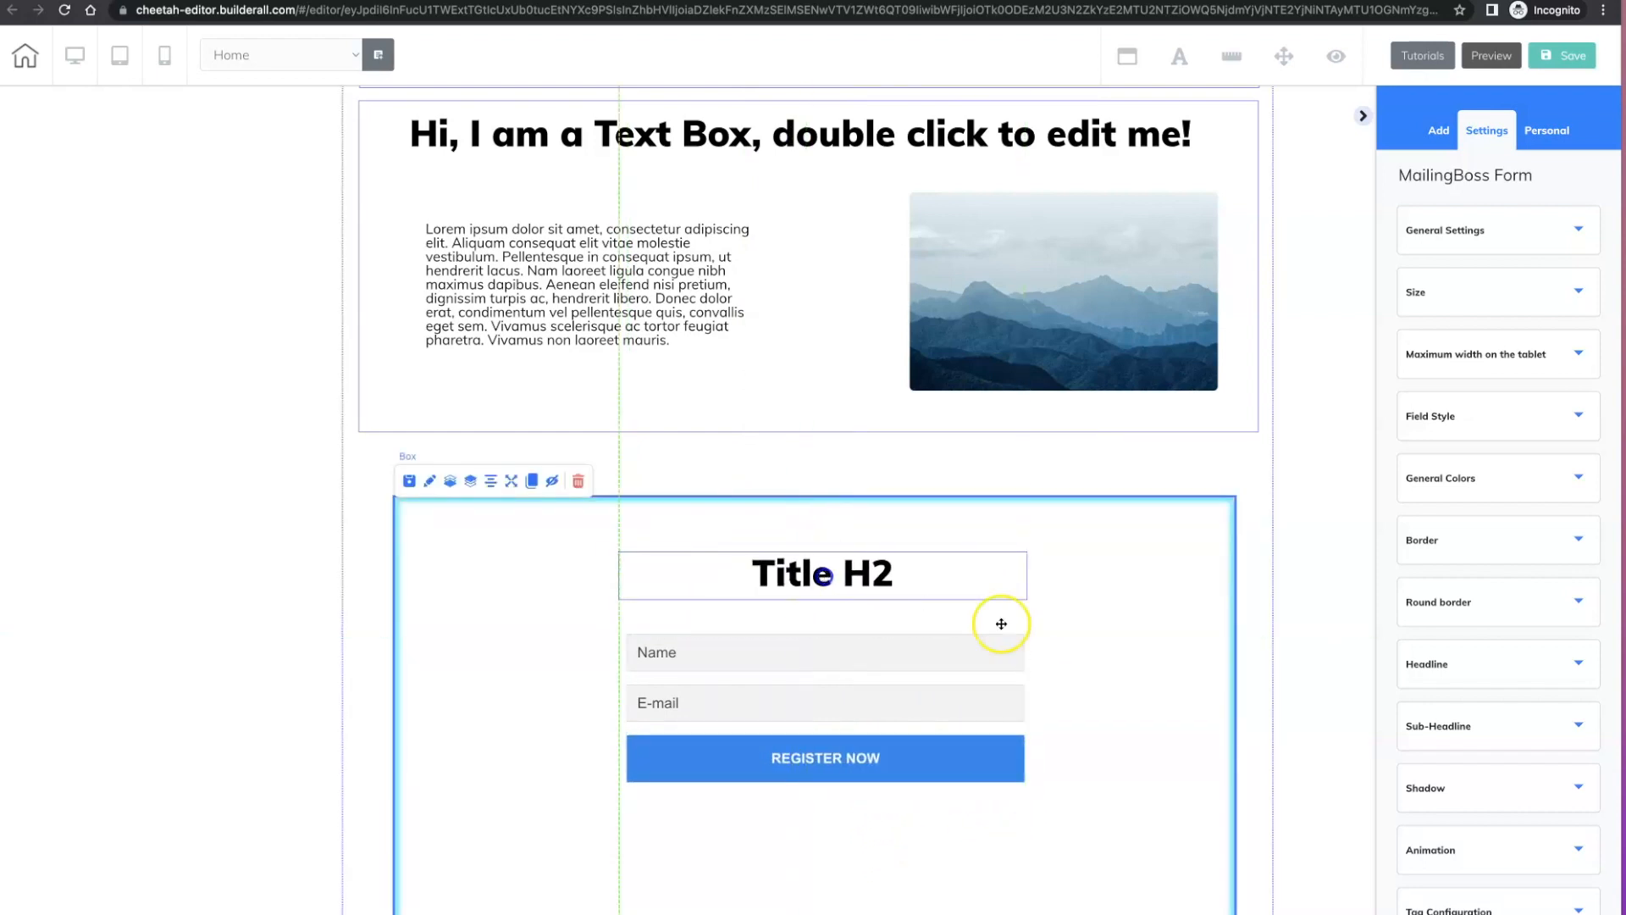
Shrink the Box, center the form and title inside it, and center the Box in the panel
{"action": "left_click", "coordinate": [1101, 641]}
{"action": "left_click_drag", "start_coordinate": [1236, 911], "coordinate": [975, 905]}
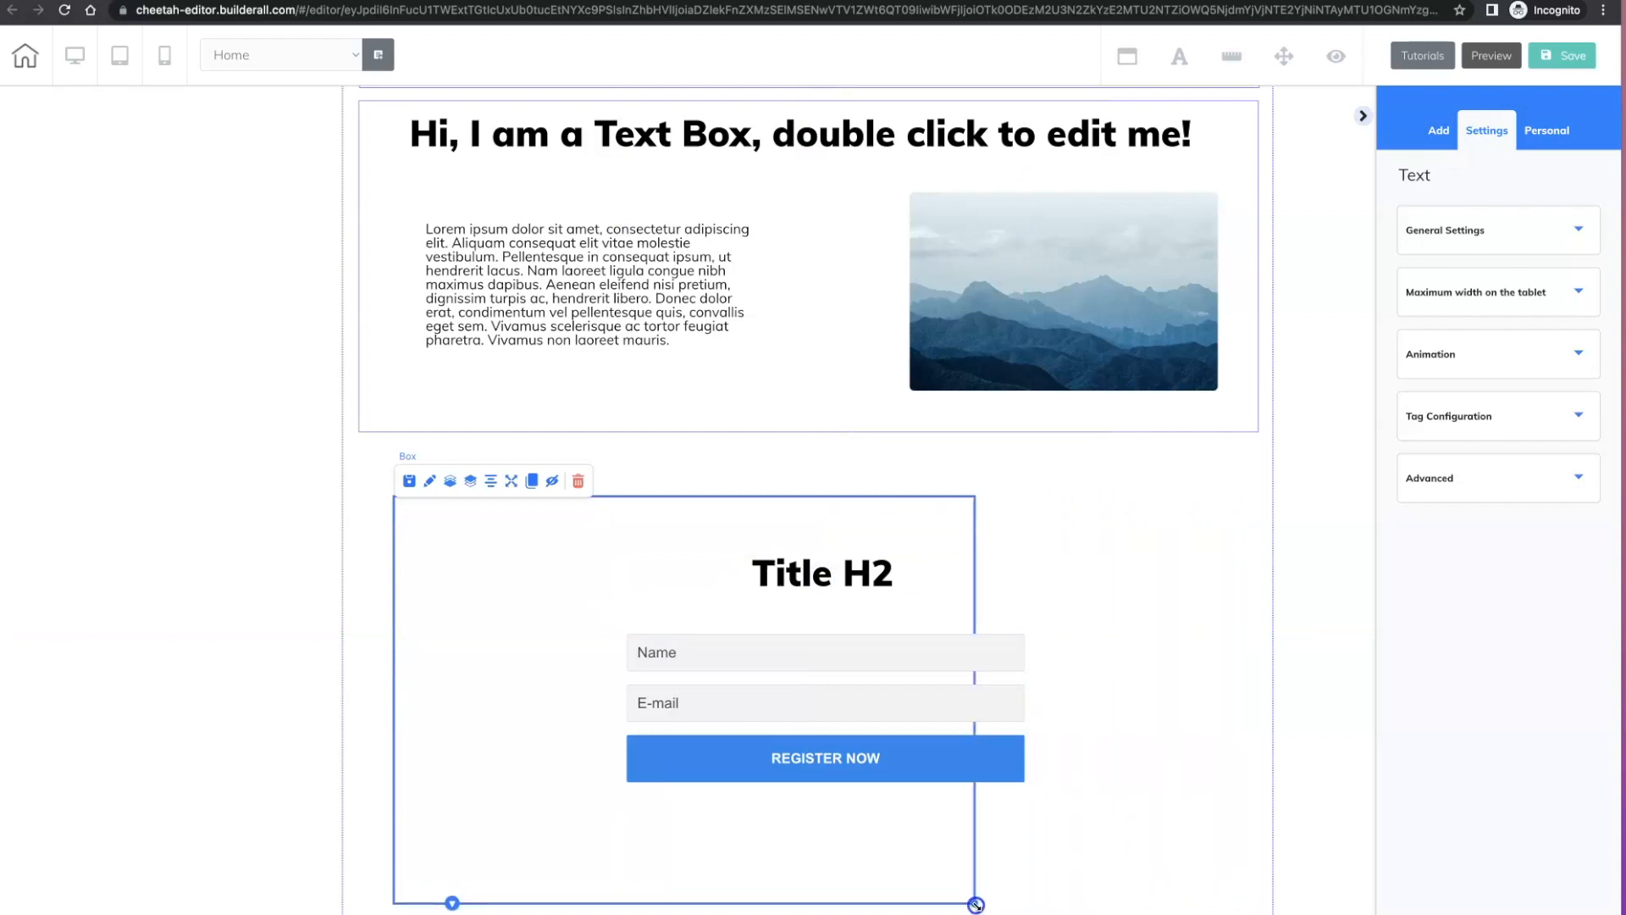
{"action": "left_click", "coordinate": [904, 712]}
{"action": "left_click", "coordinate": [726, 620]}
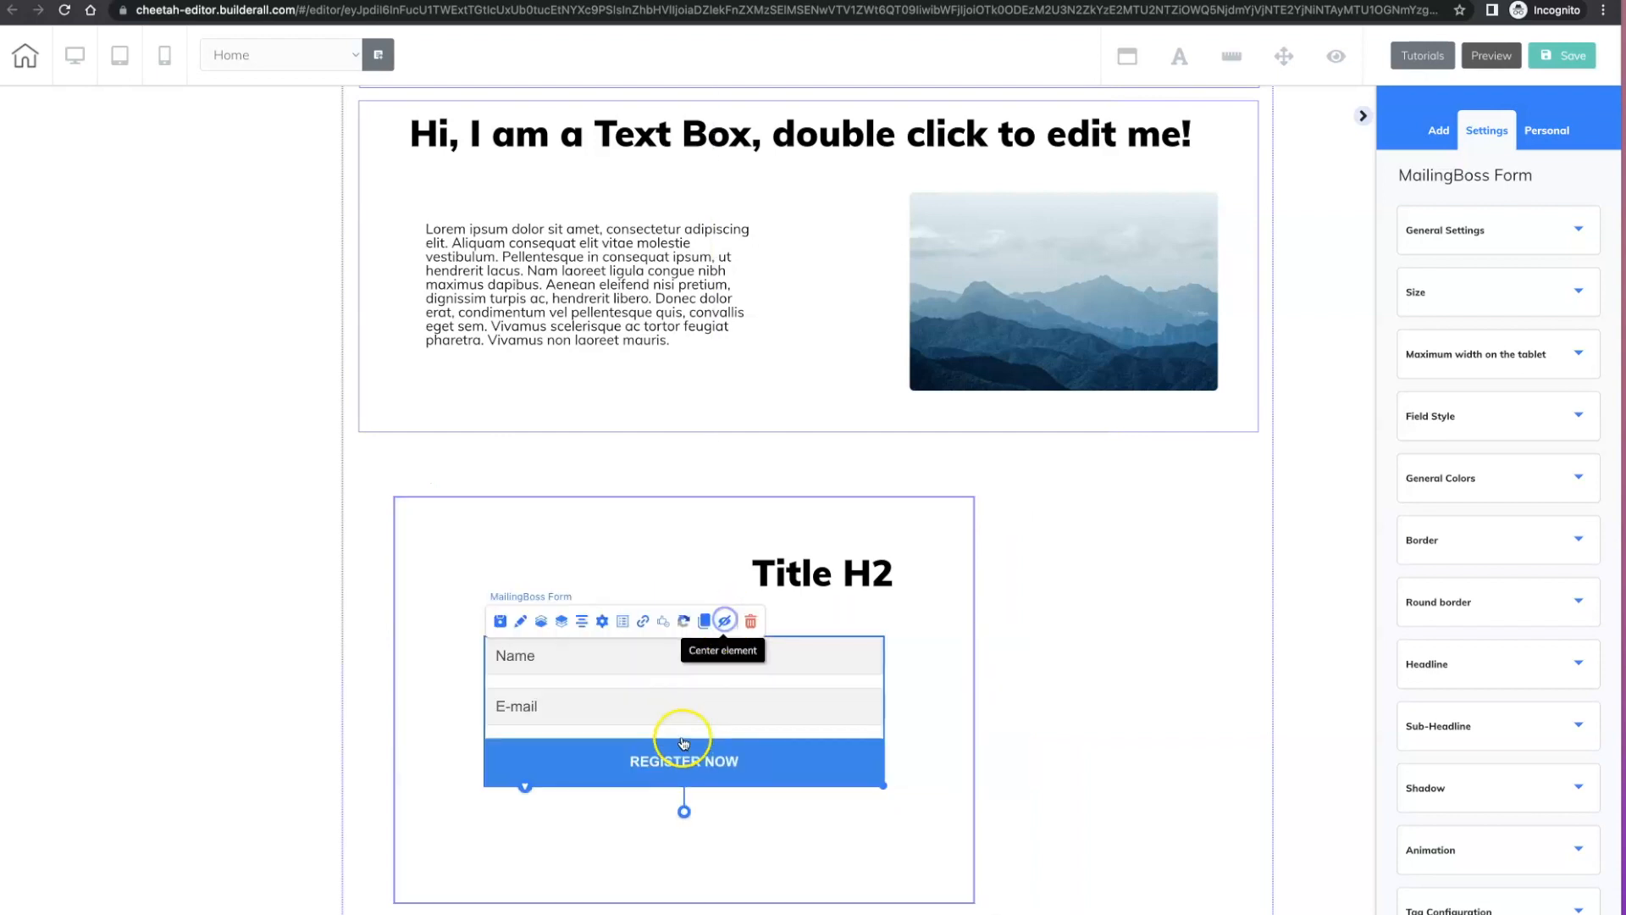
{"action": "left_click", "coordinate": [786, 581]}
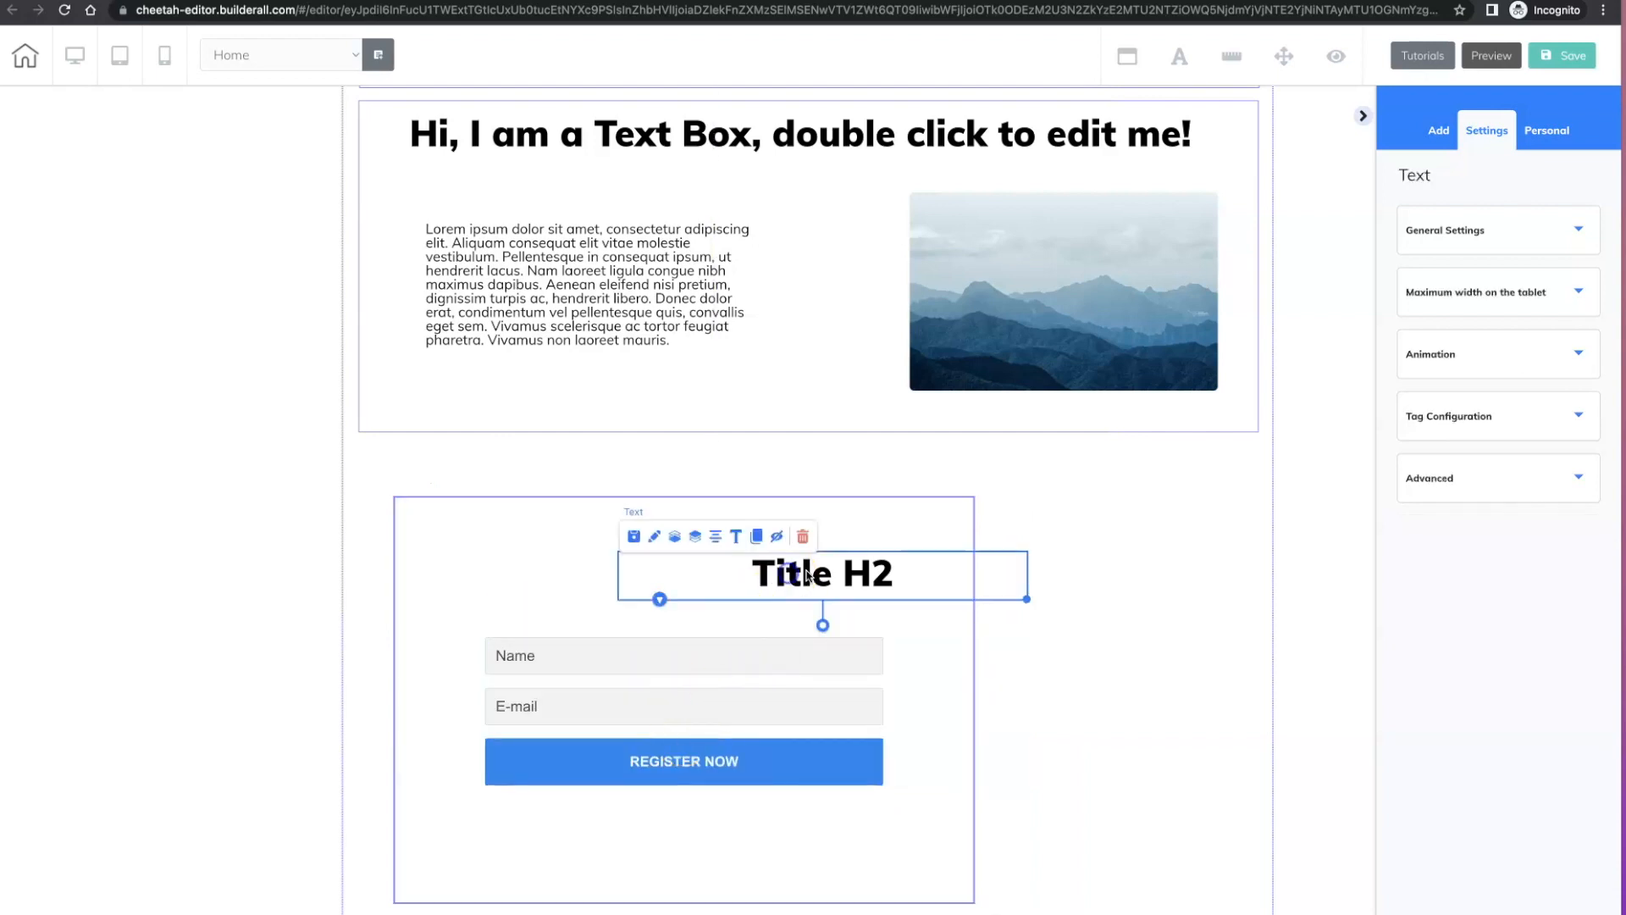
{"action": "left_click", "coordinate": [717, 536]}
{"action": "left_click", "coordinate": [948, 532]}
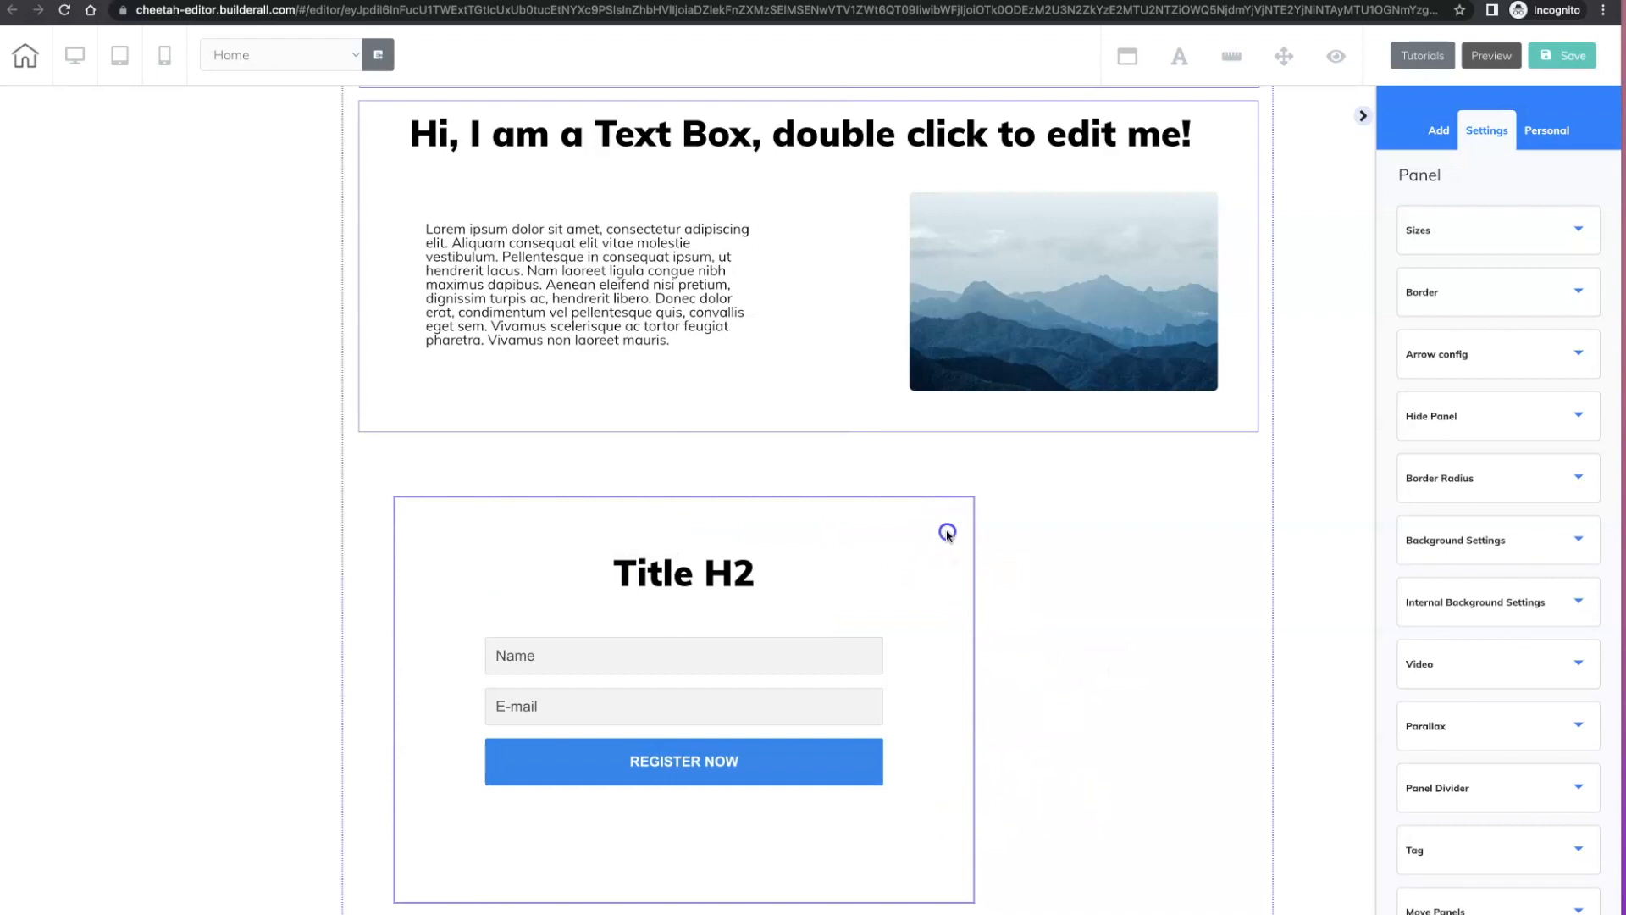
{"action": "left_click", "coordinate": [490, 480]}
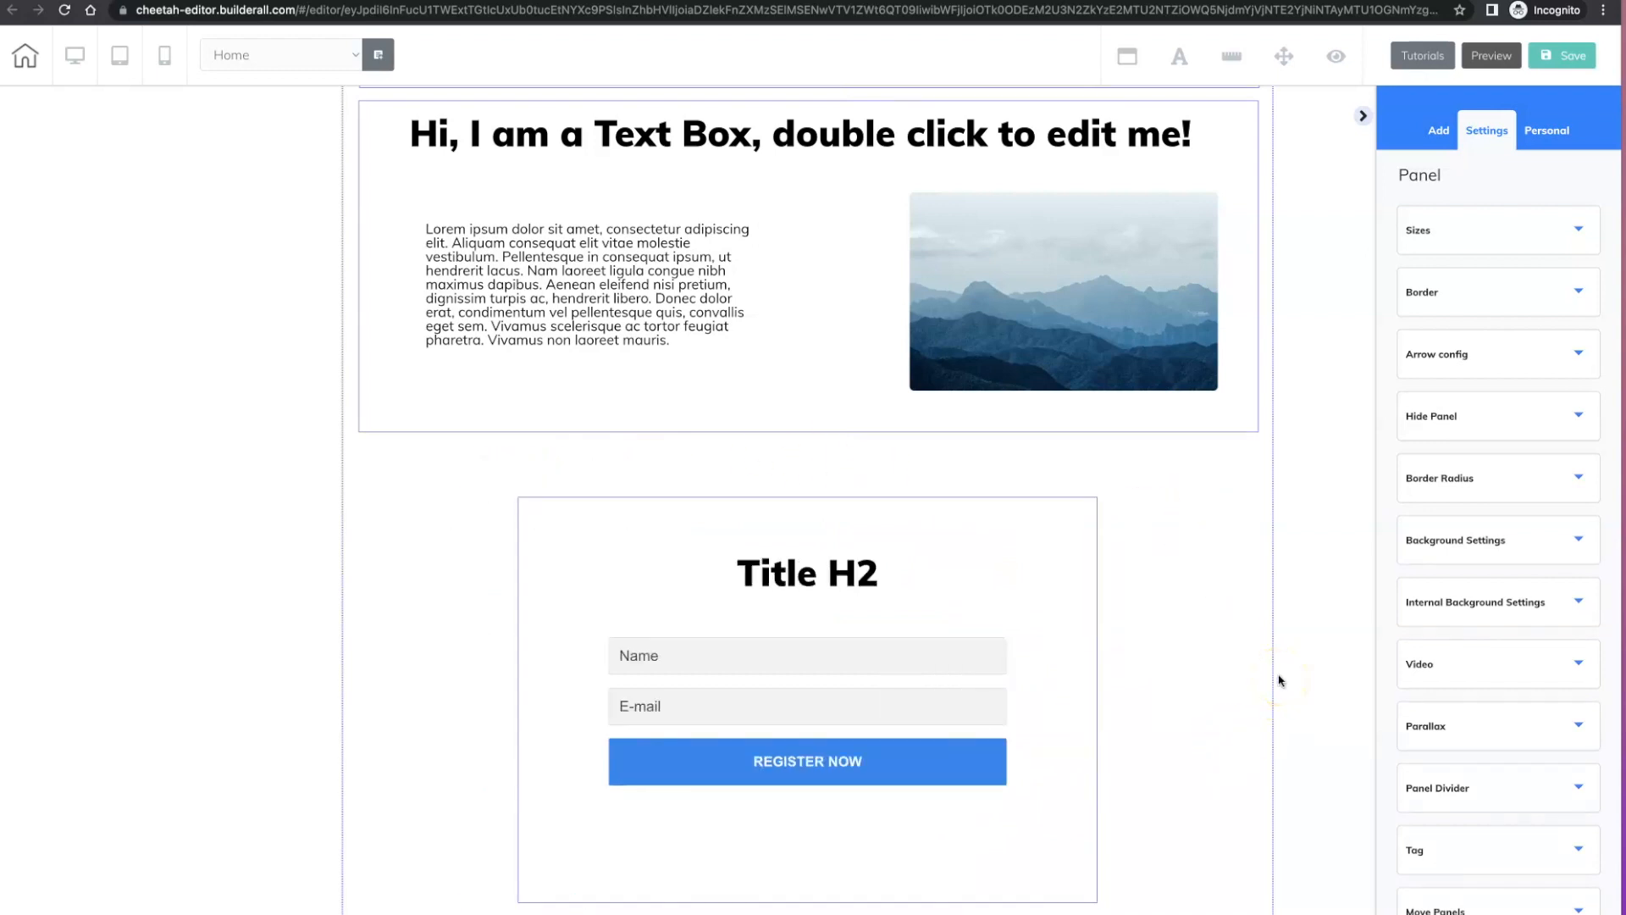
Hide the whole panel containing the Boxes below the footer
{"action": "scroll", "coordinate": [1279, 680], "scroll_direction": "up", "scroll_amount": 4}
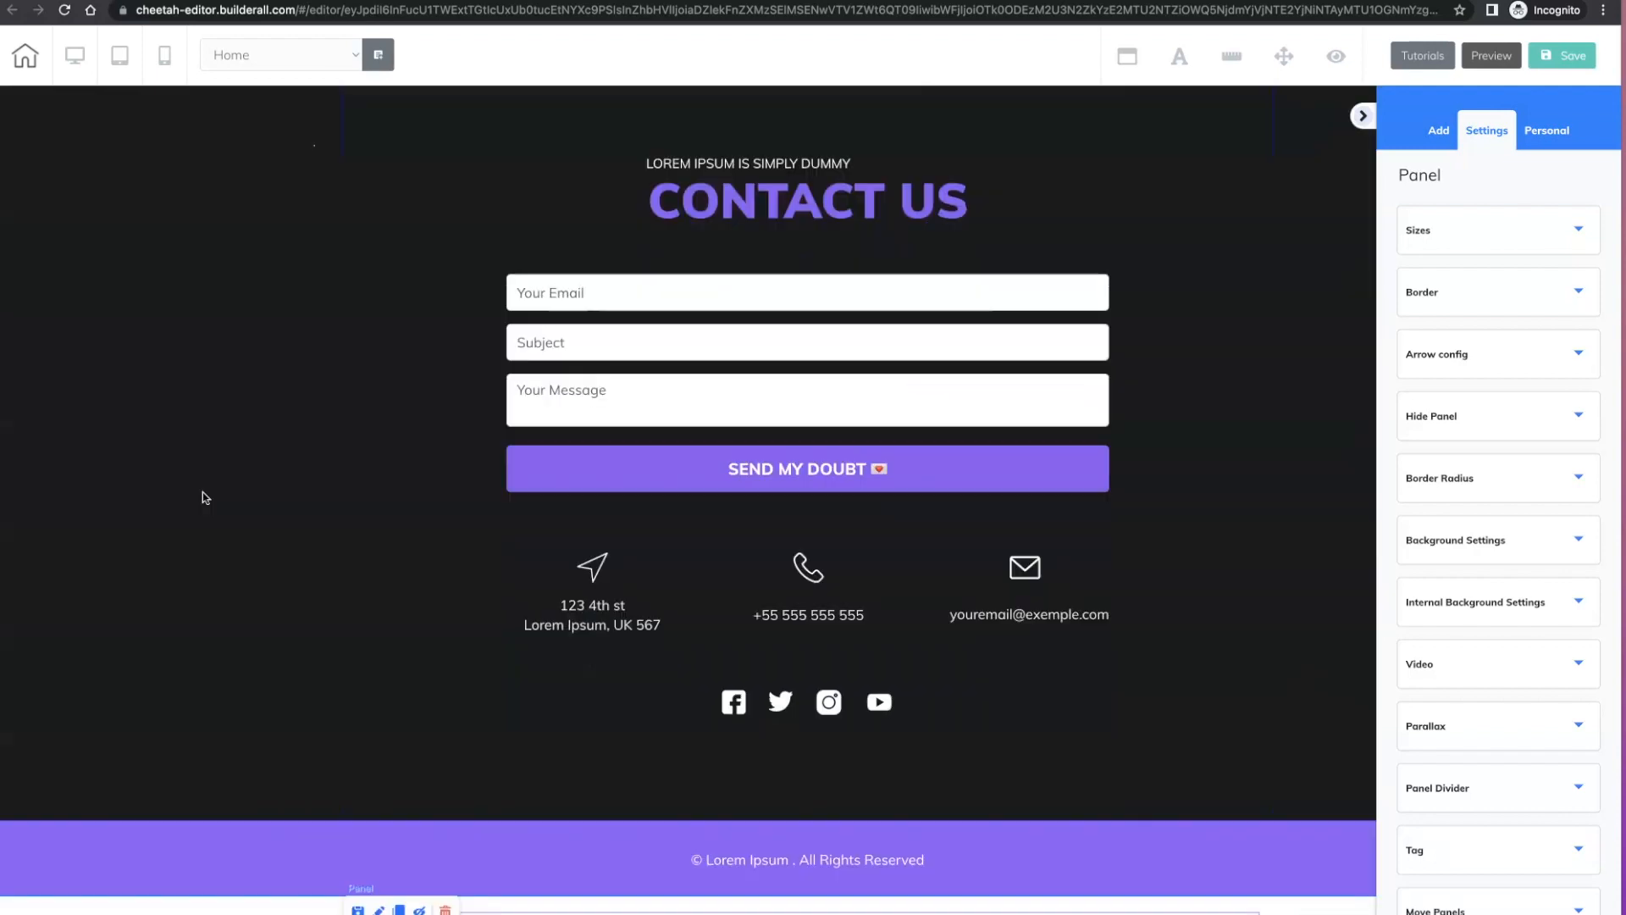
{"action": "scroll", "coordinate": [204, 498], "scroll_direction": "down", "scroll_amount": 6}
{"action": "scroll", "coordinate": [202, 498], "scroll_direction": "up", "scroll_amount": 1}
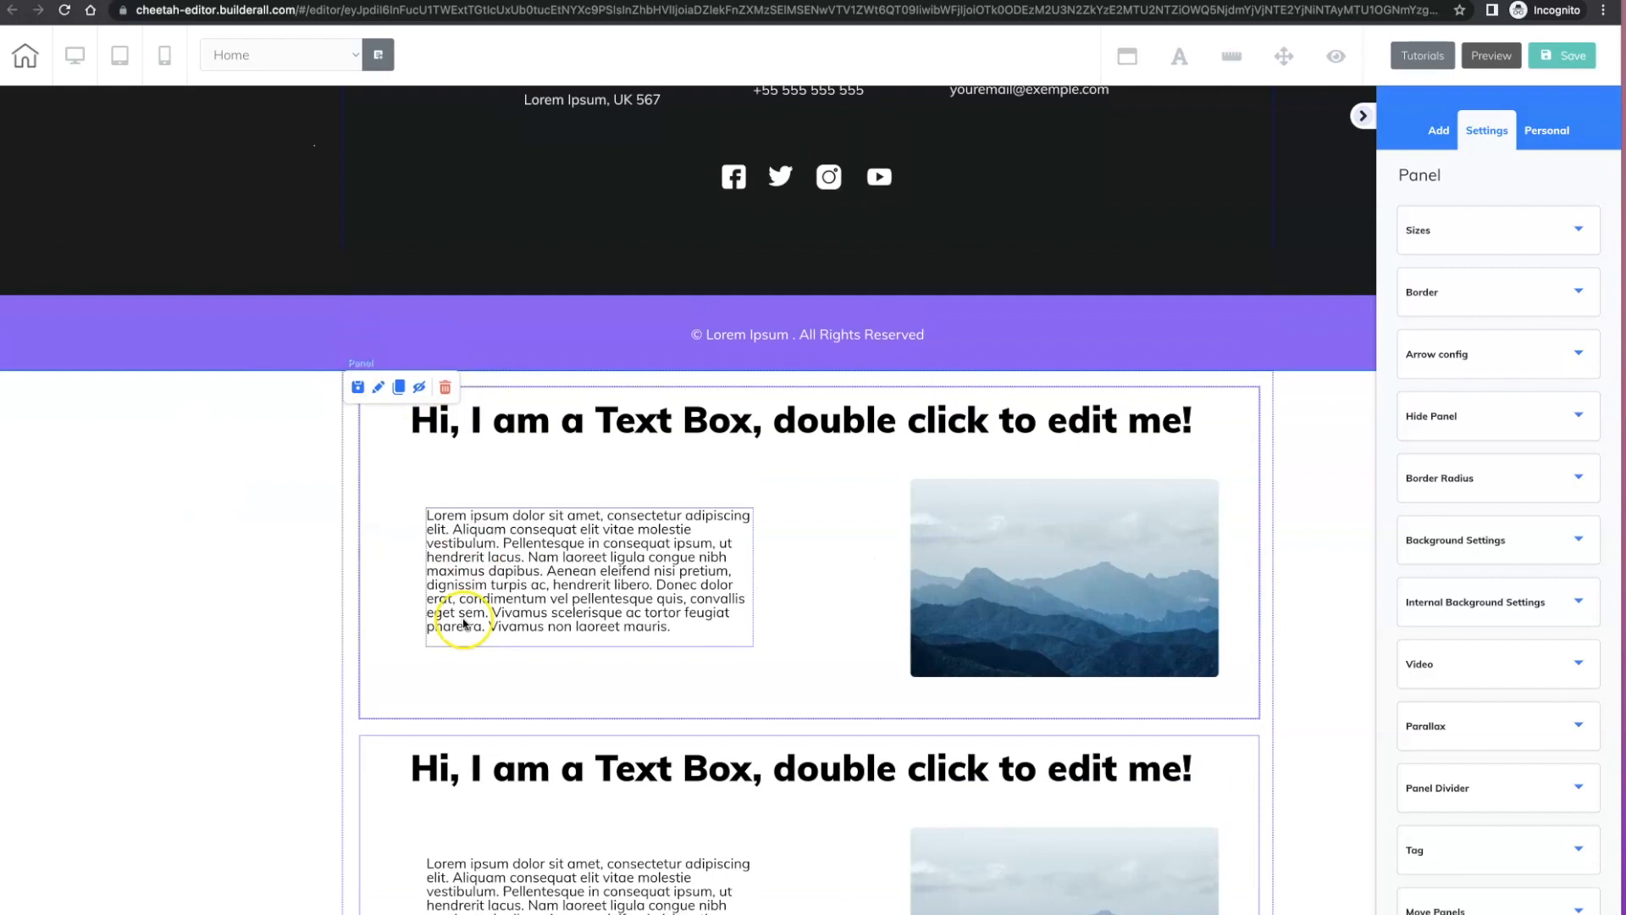
{"action": "left_click", "coordinate": [421, 388]}
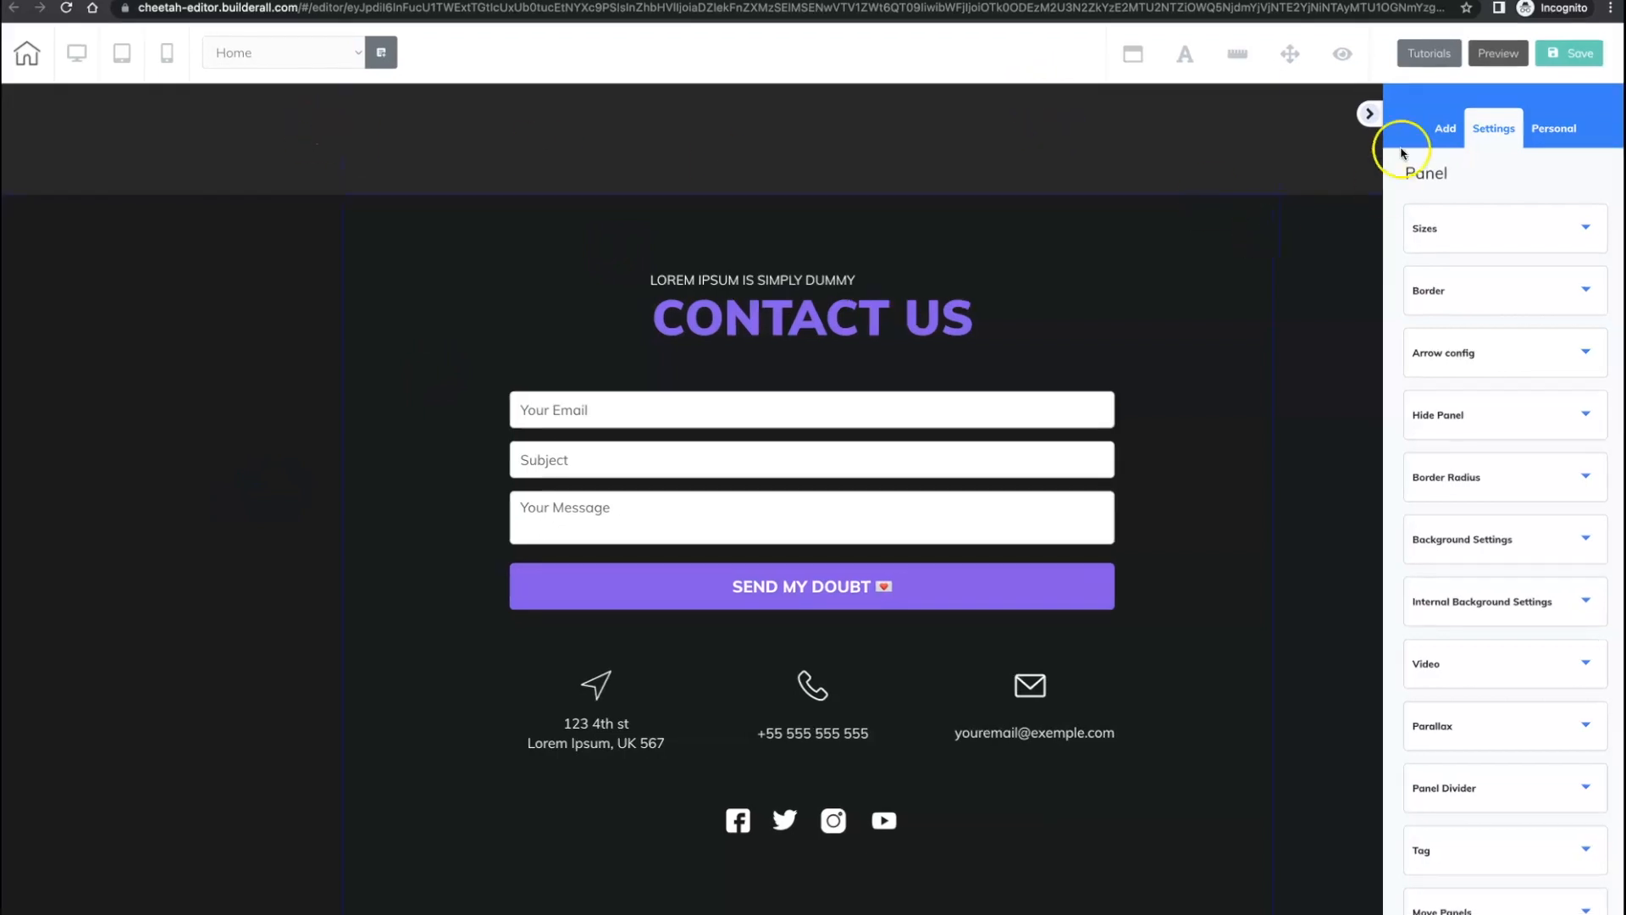
Review the hidden elements list for the panel entry and close the list
{"action": "left_click", "coordinate": [1343, 57]}
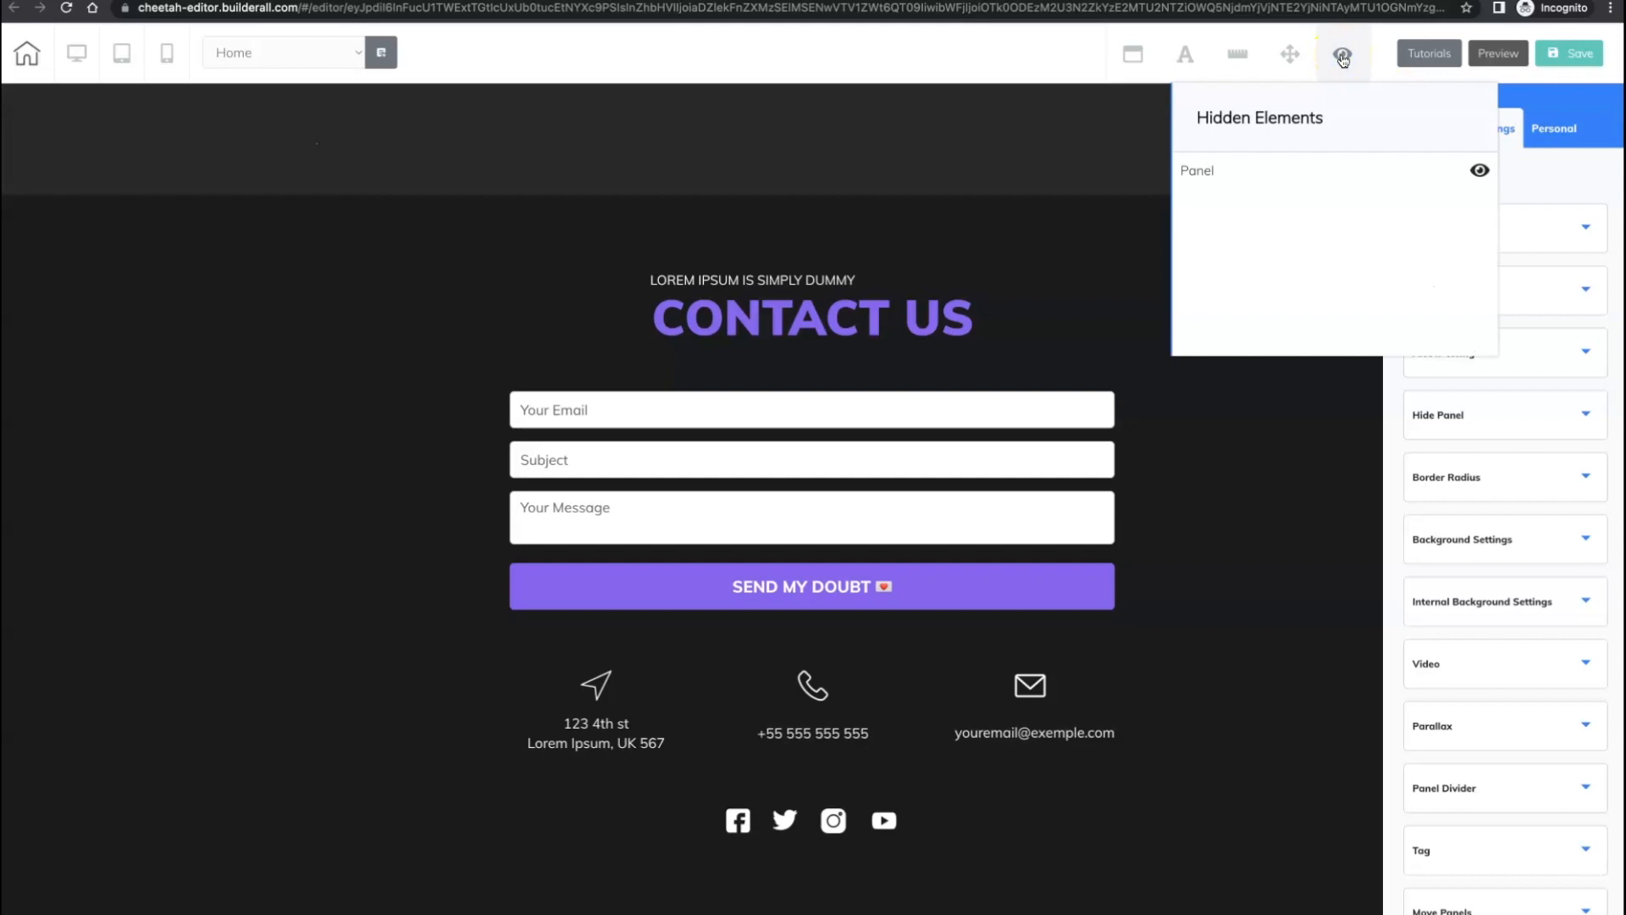
{"action": "left_click", "coordinate": [1322, 169]}
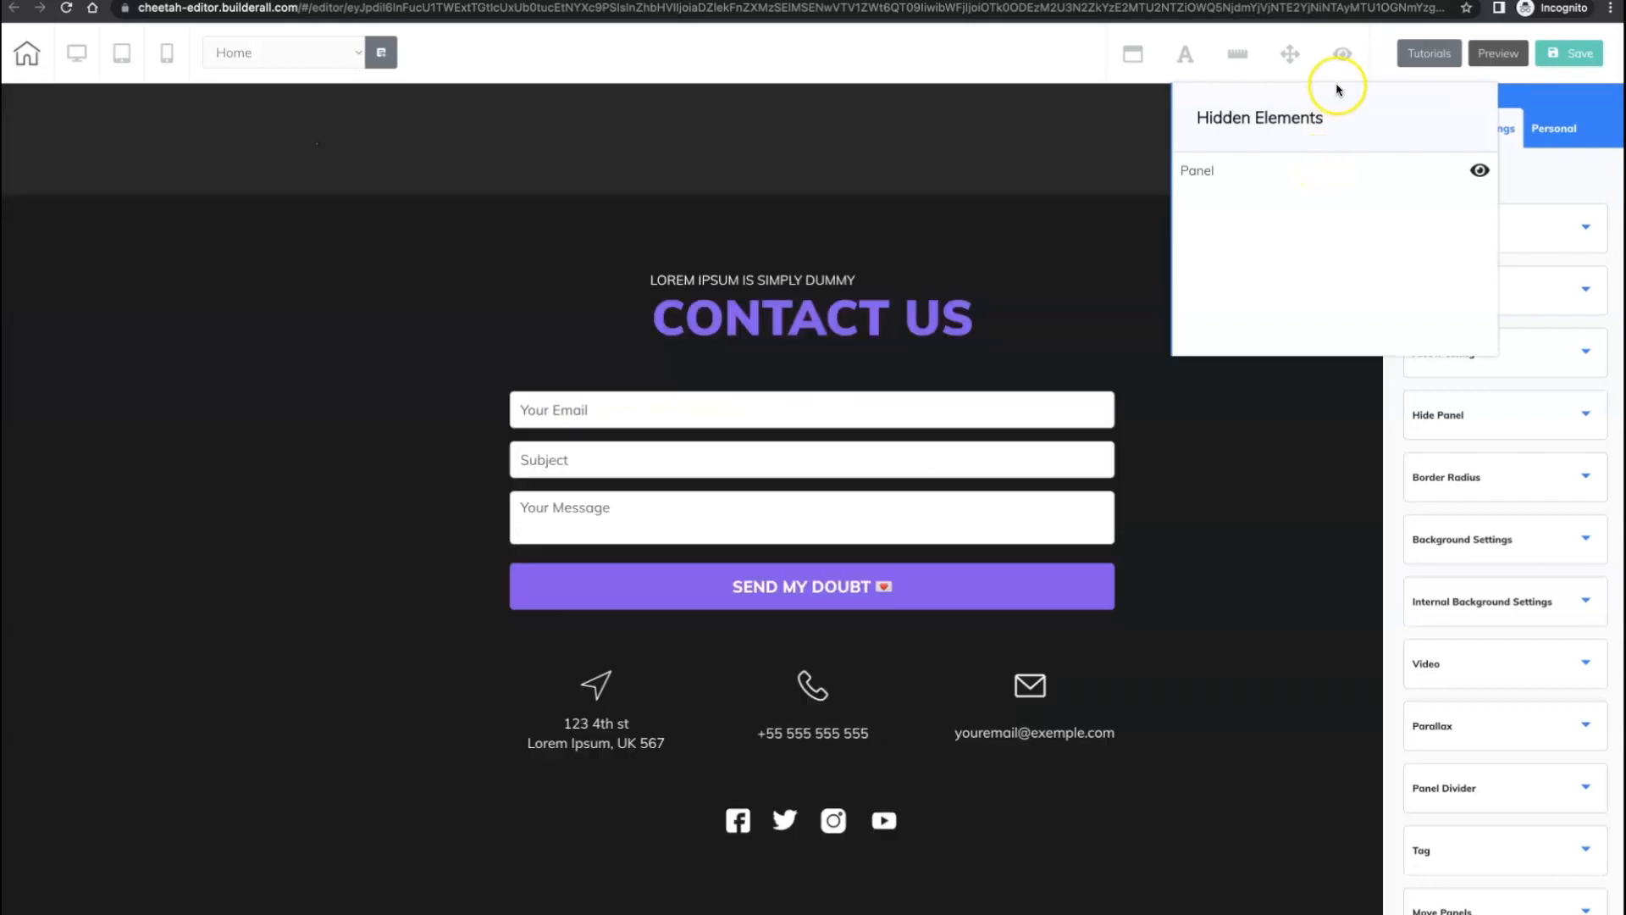
{"action": "mouse_move", "coordinate": [1324, 168]}
{"action": "left_click", "coordinate": [1344, 54]}
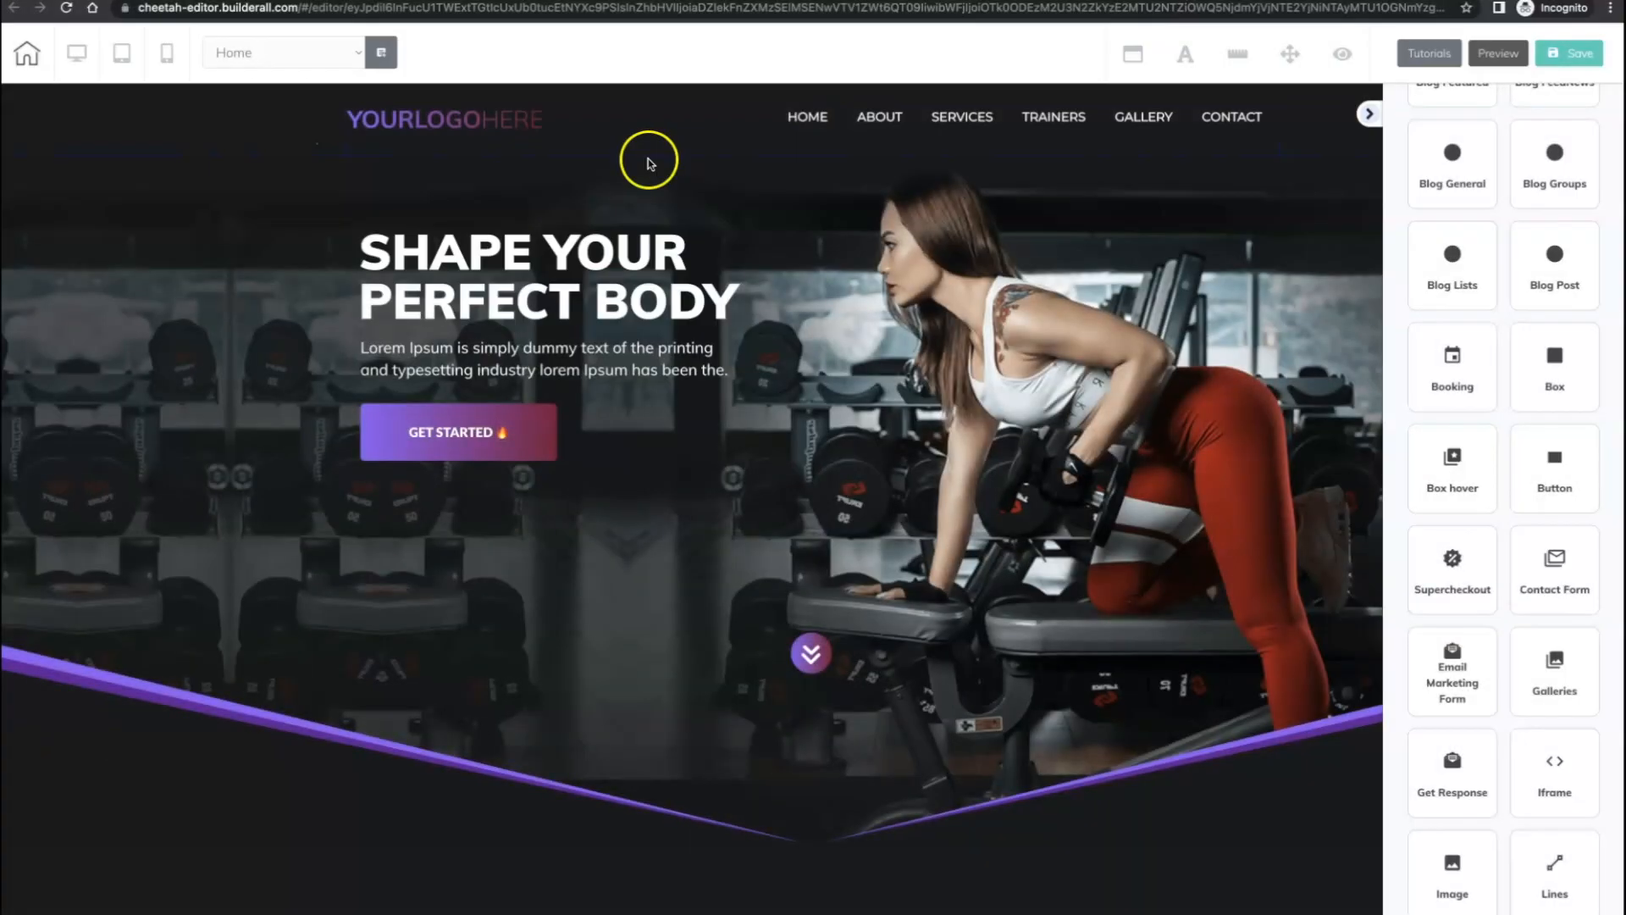
Examine the header's logo image and menu, including the menu's list of items, and close the menu settings without changes
{"action": "left_click", "coordinate": [508, 125]}
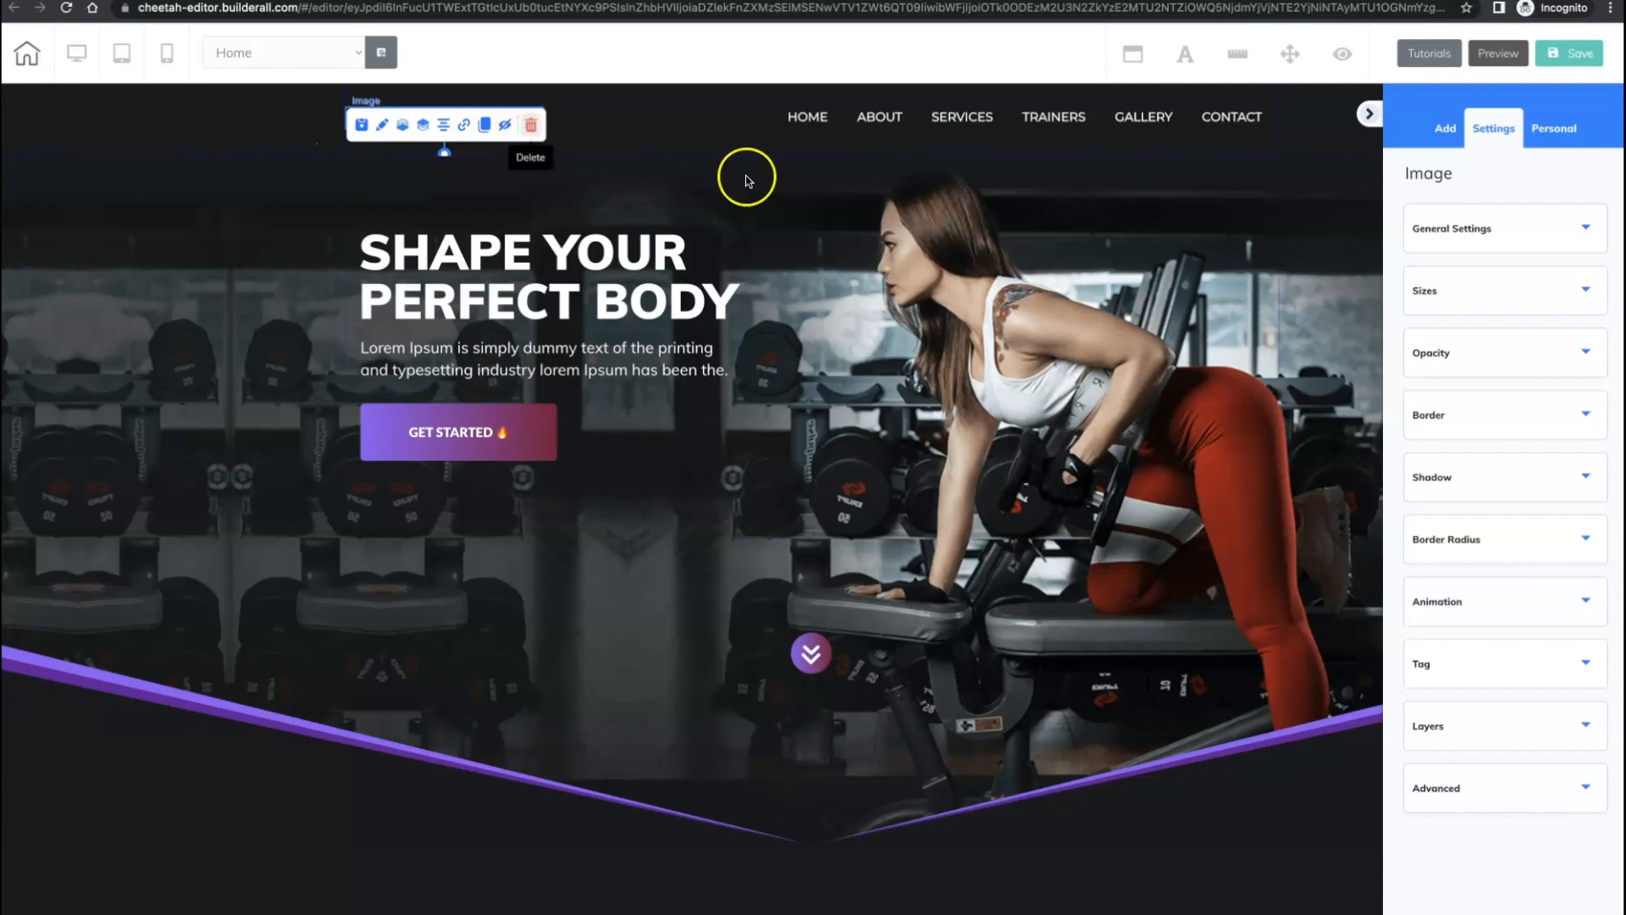
{"action": "left_click", "coordinate": [842, 138]}
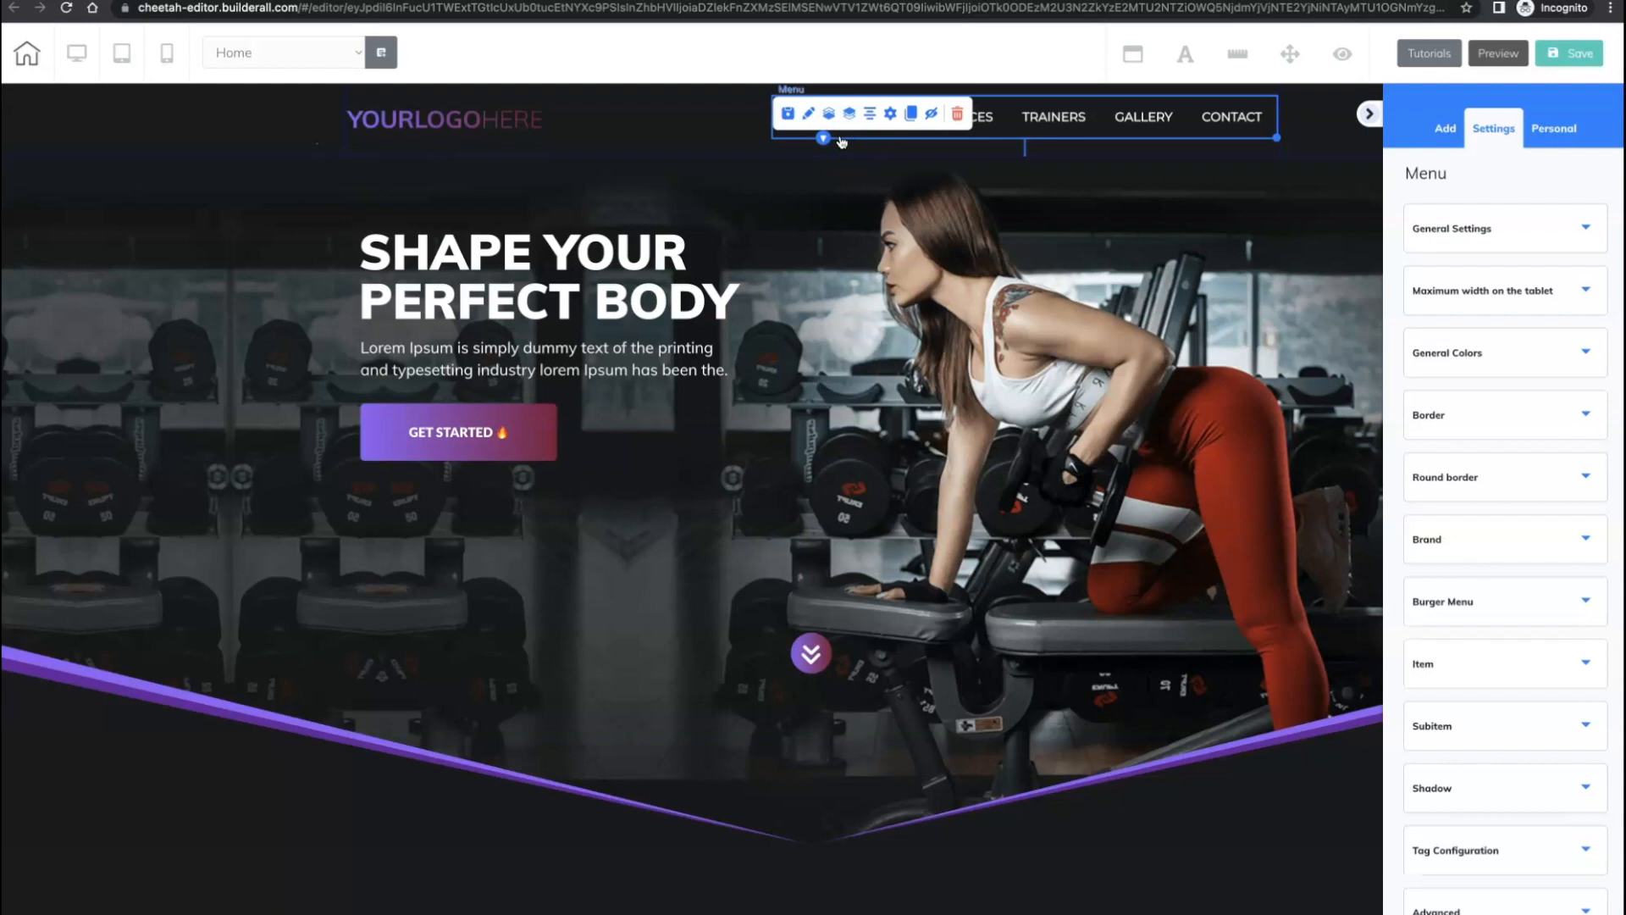
{"action": "left_click", "coordinate": [820, 139]}
{"action": "left_click", "coordinate": [442, 128]}
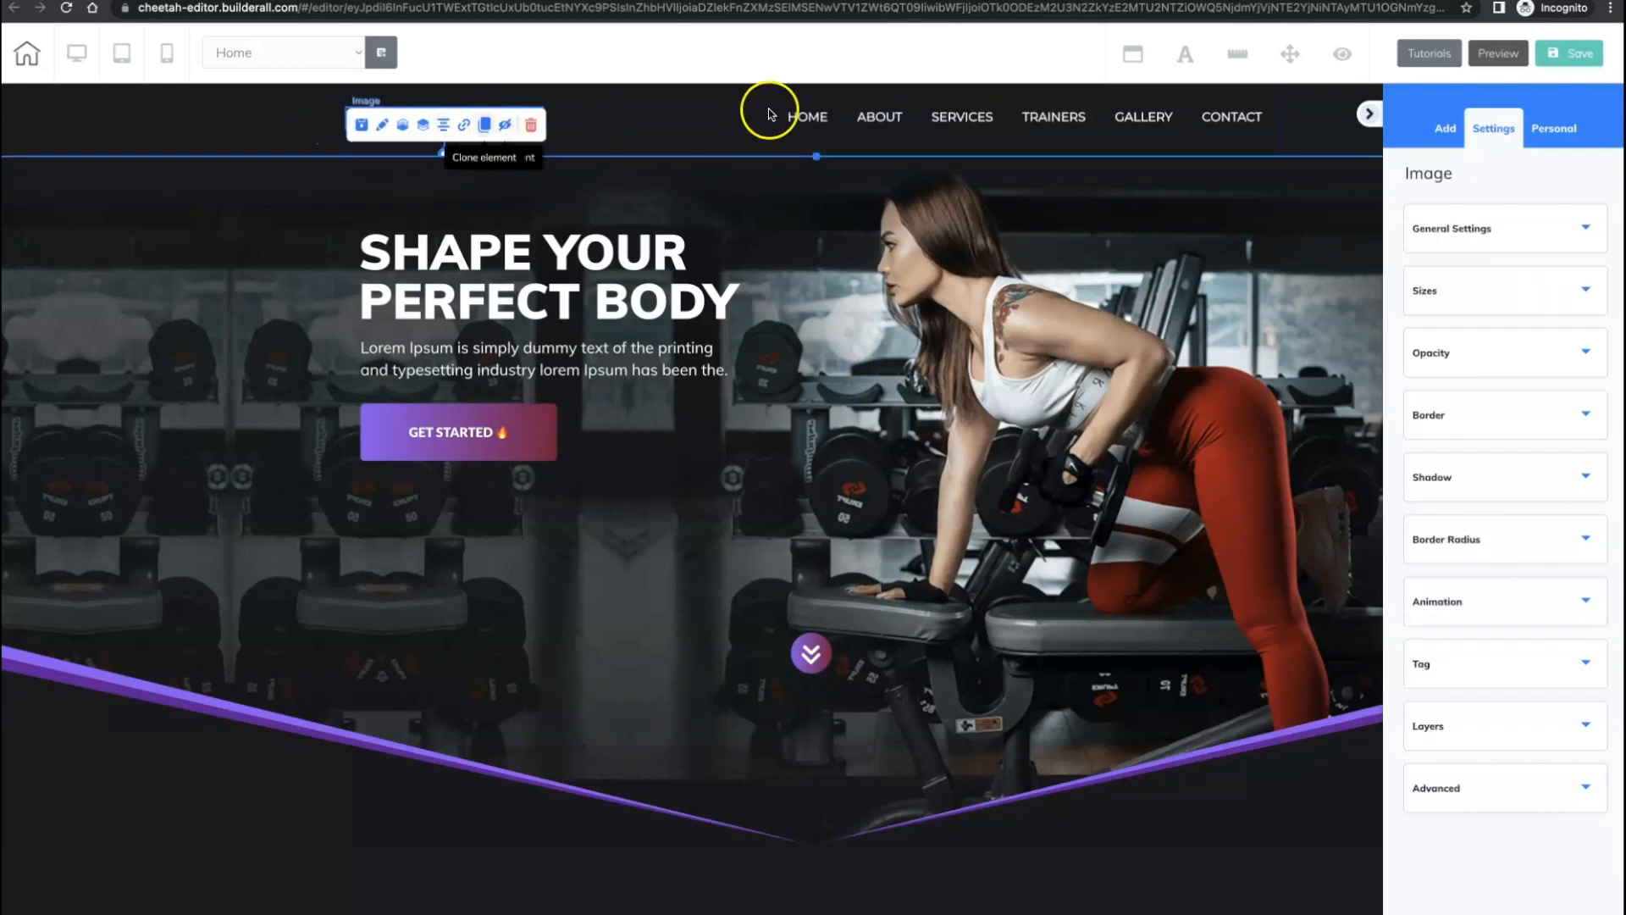
{"action": "left_click", "coordinate": [792, 116]}
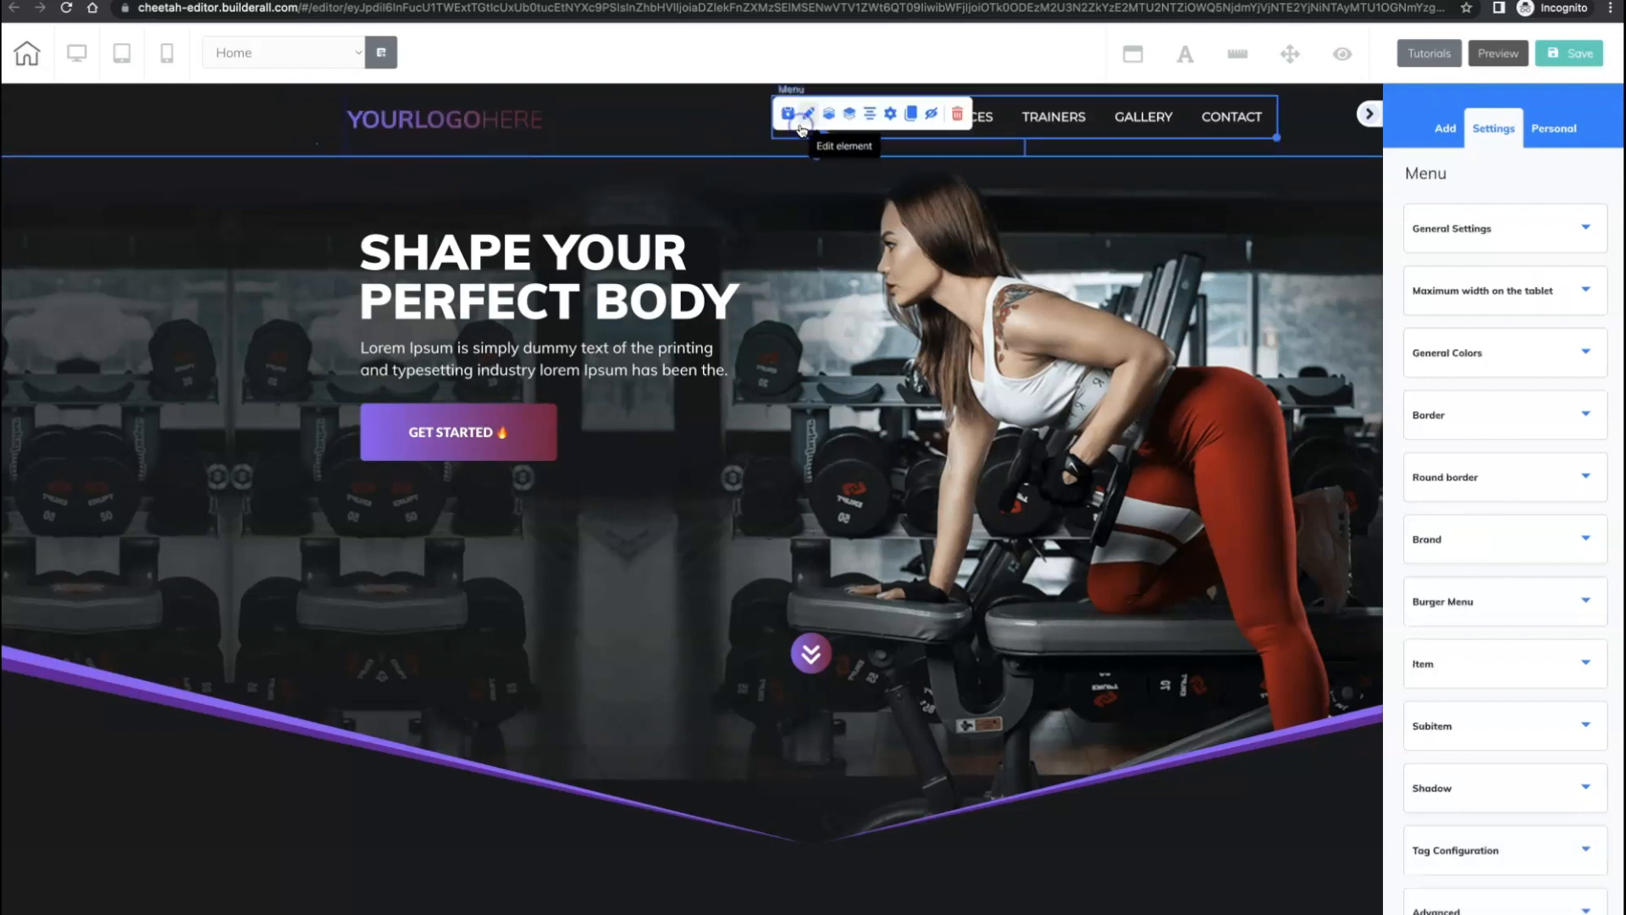
{"action": "left_click", "coordinate": [894, 124]}
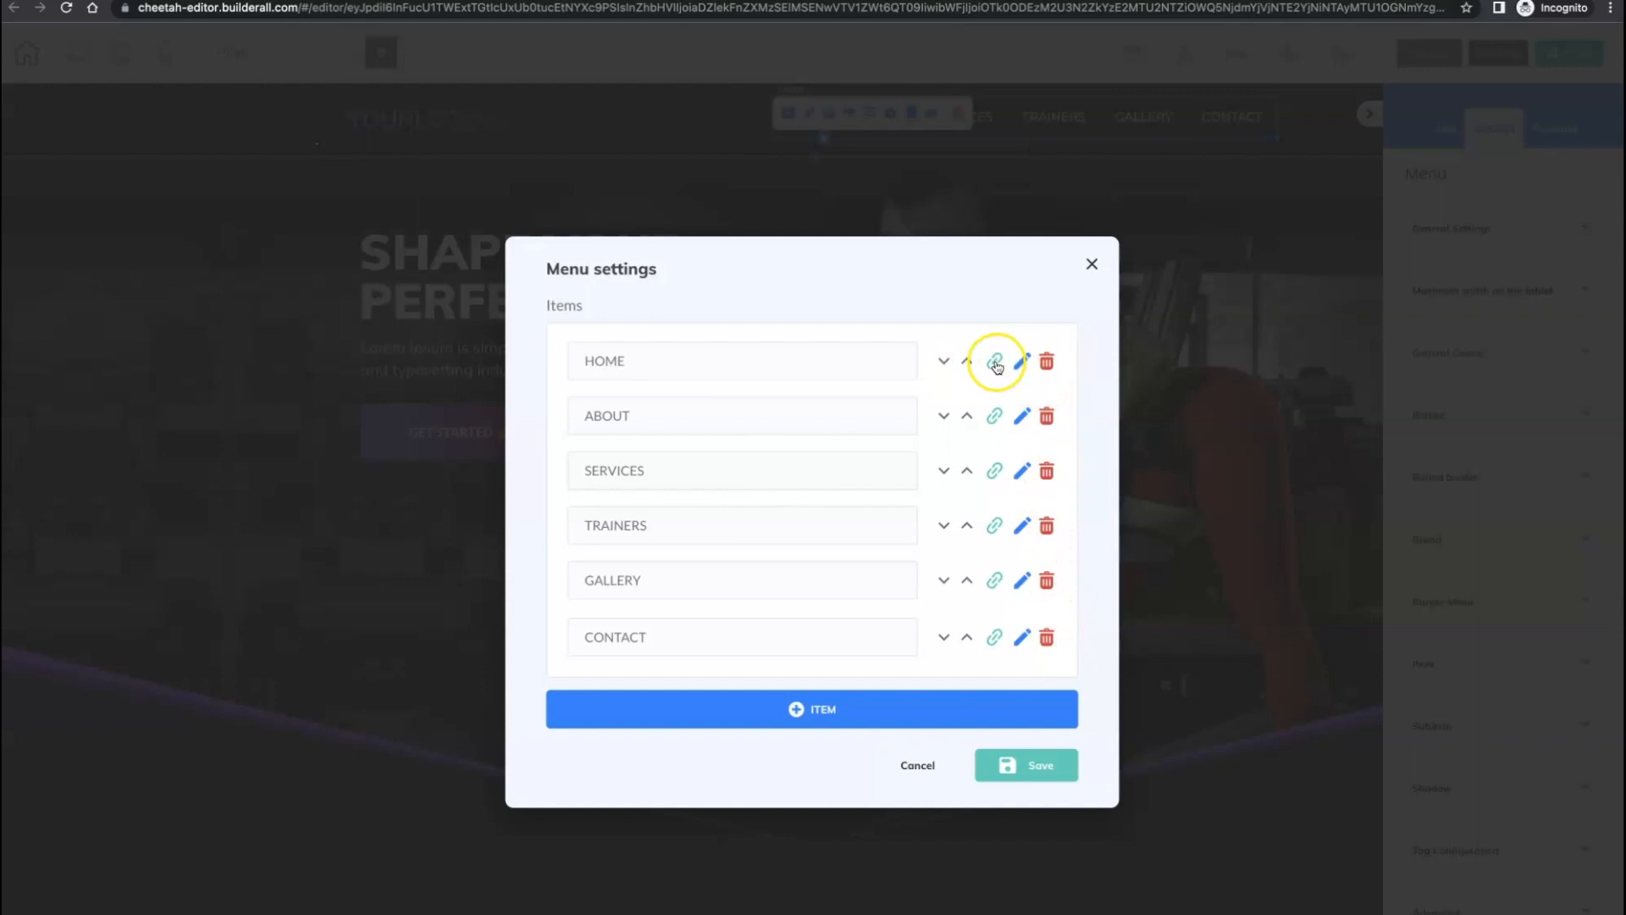
{"action": "left_click", "coordinate": [1092, 266]}
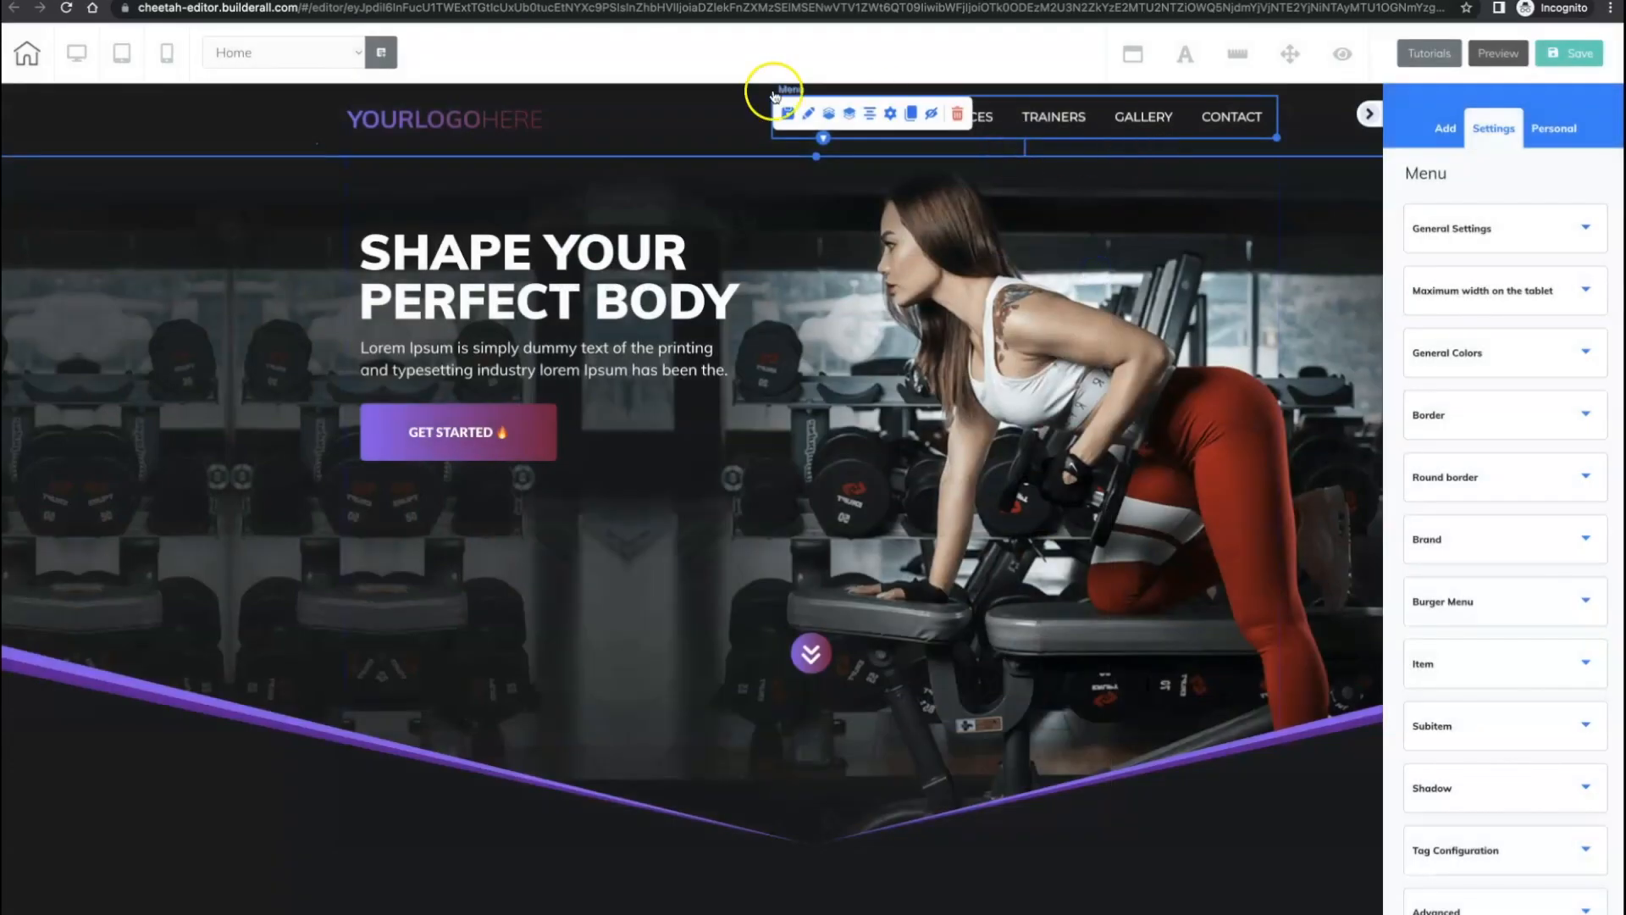
{"action": "left_click", "coordinate": [543, 132]}
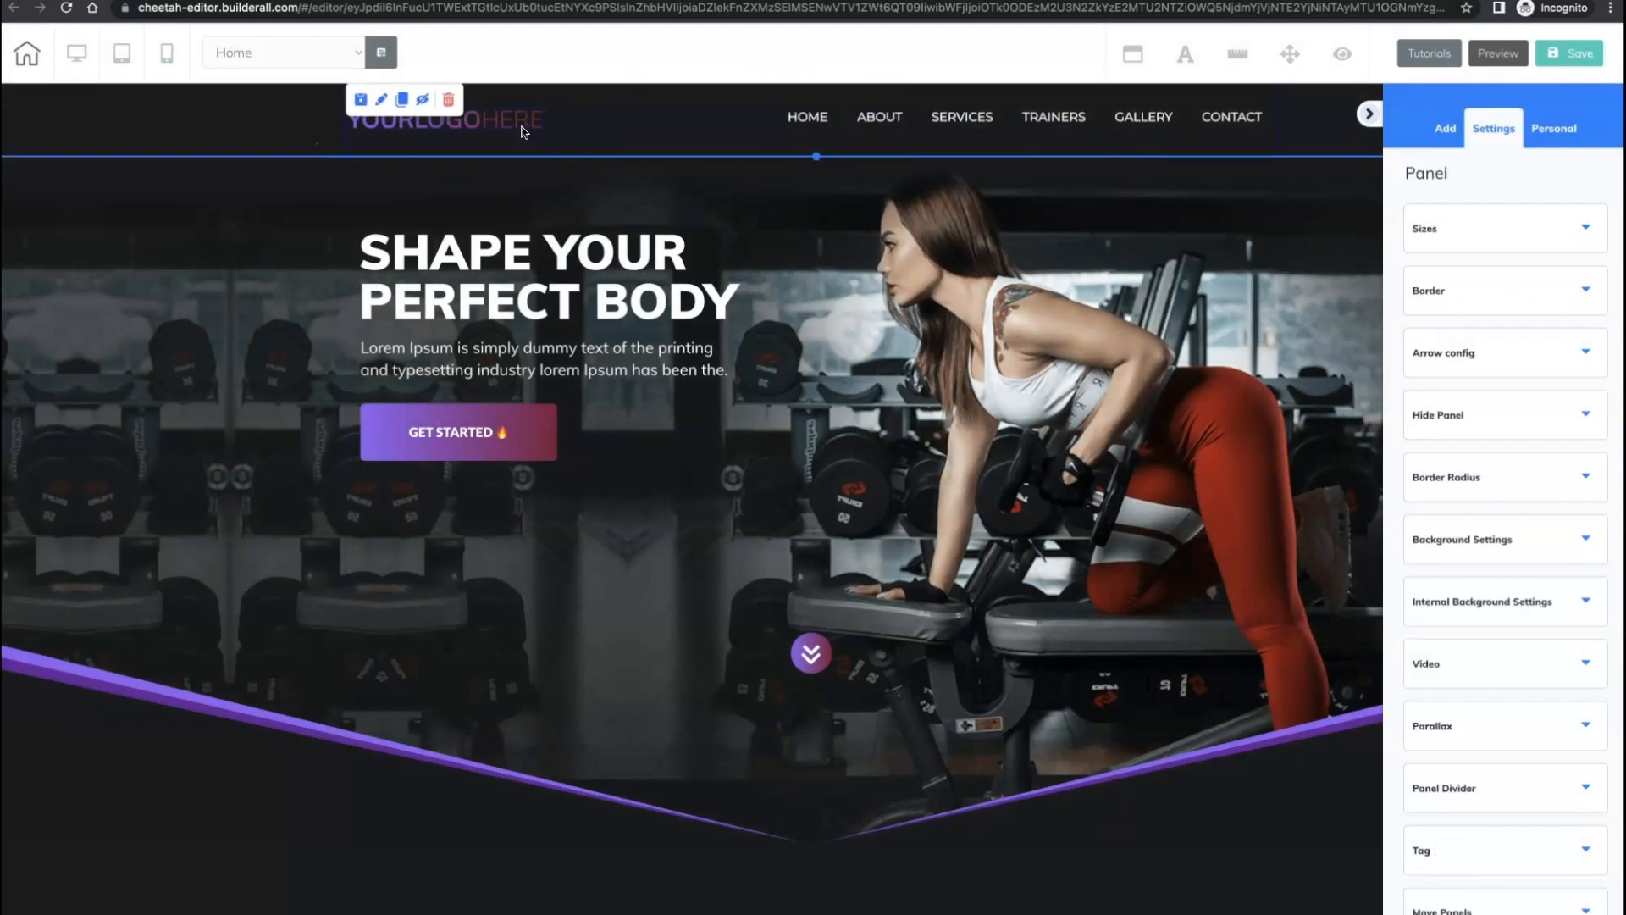
Clone the header menu and move one copy down over the hero image, level with the main heading
{"action": "left_click", "coordinate": [792, 135]}
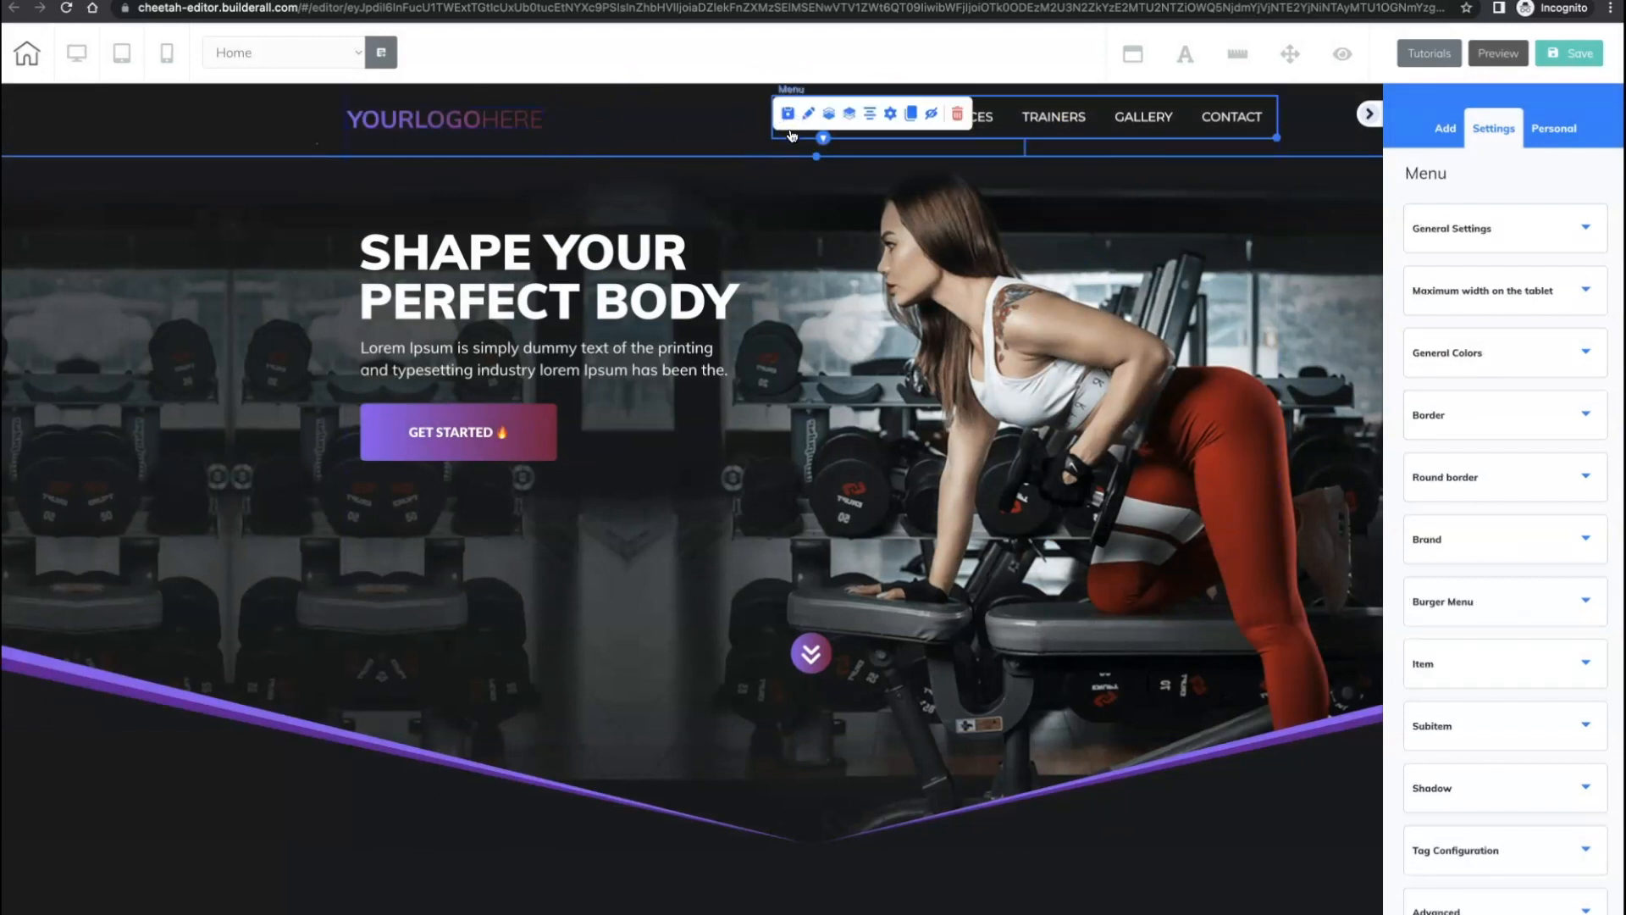
{"action": "left_click", "coordinate": [911, 114]}
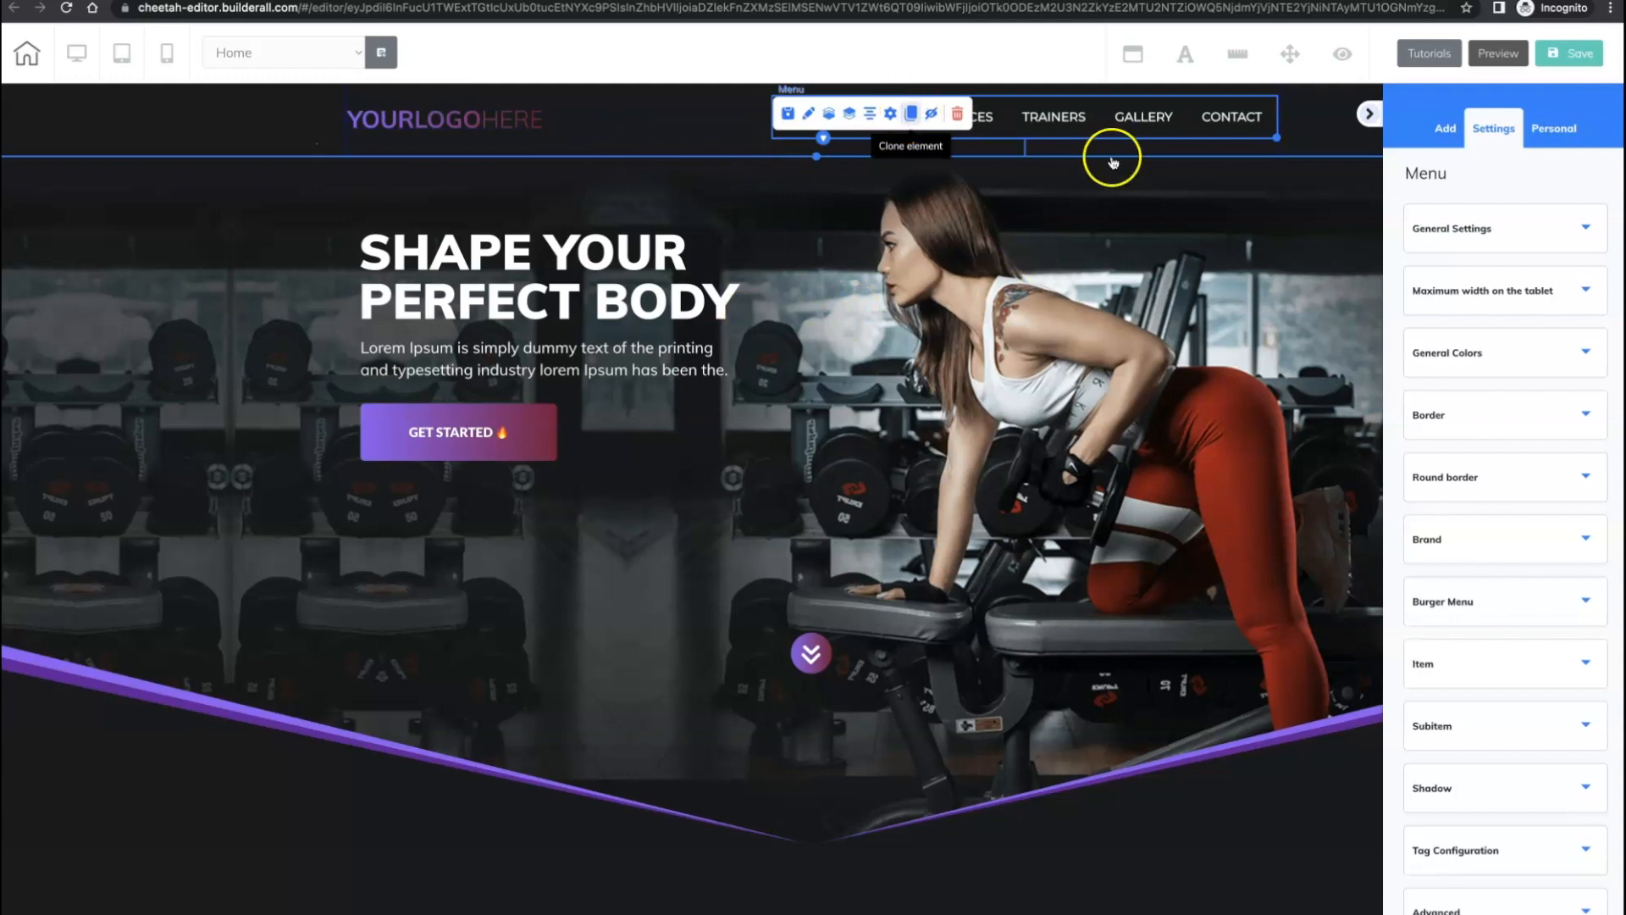
{"action": "left_click_drag", "start_coordinate": [1235, 138], "coordinate": [1167, 258]}
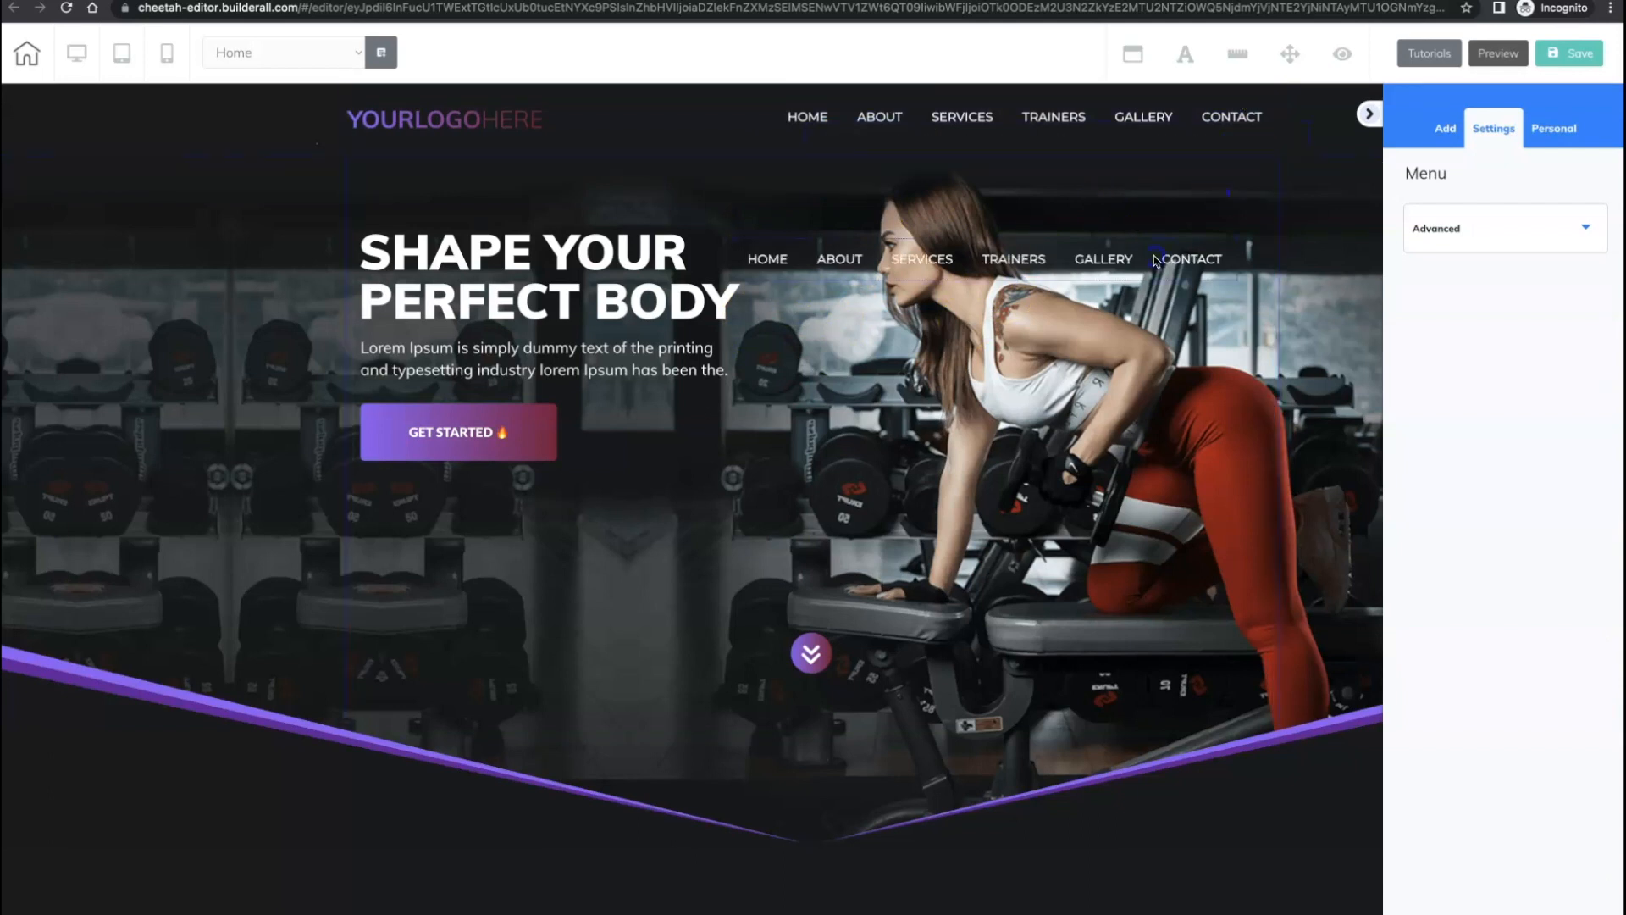
Delete the menu copy over the hero image and nudge the Box containing the hero text slightly up
{"action": "left_click", "coordinate": [829, 267]}
{"action": "left_click", "coordinate": [917, 223]}
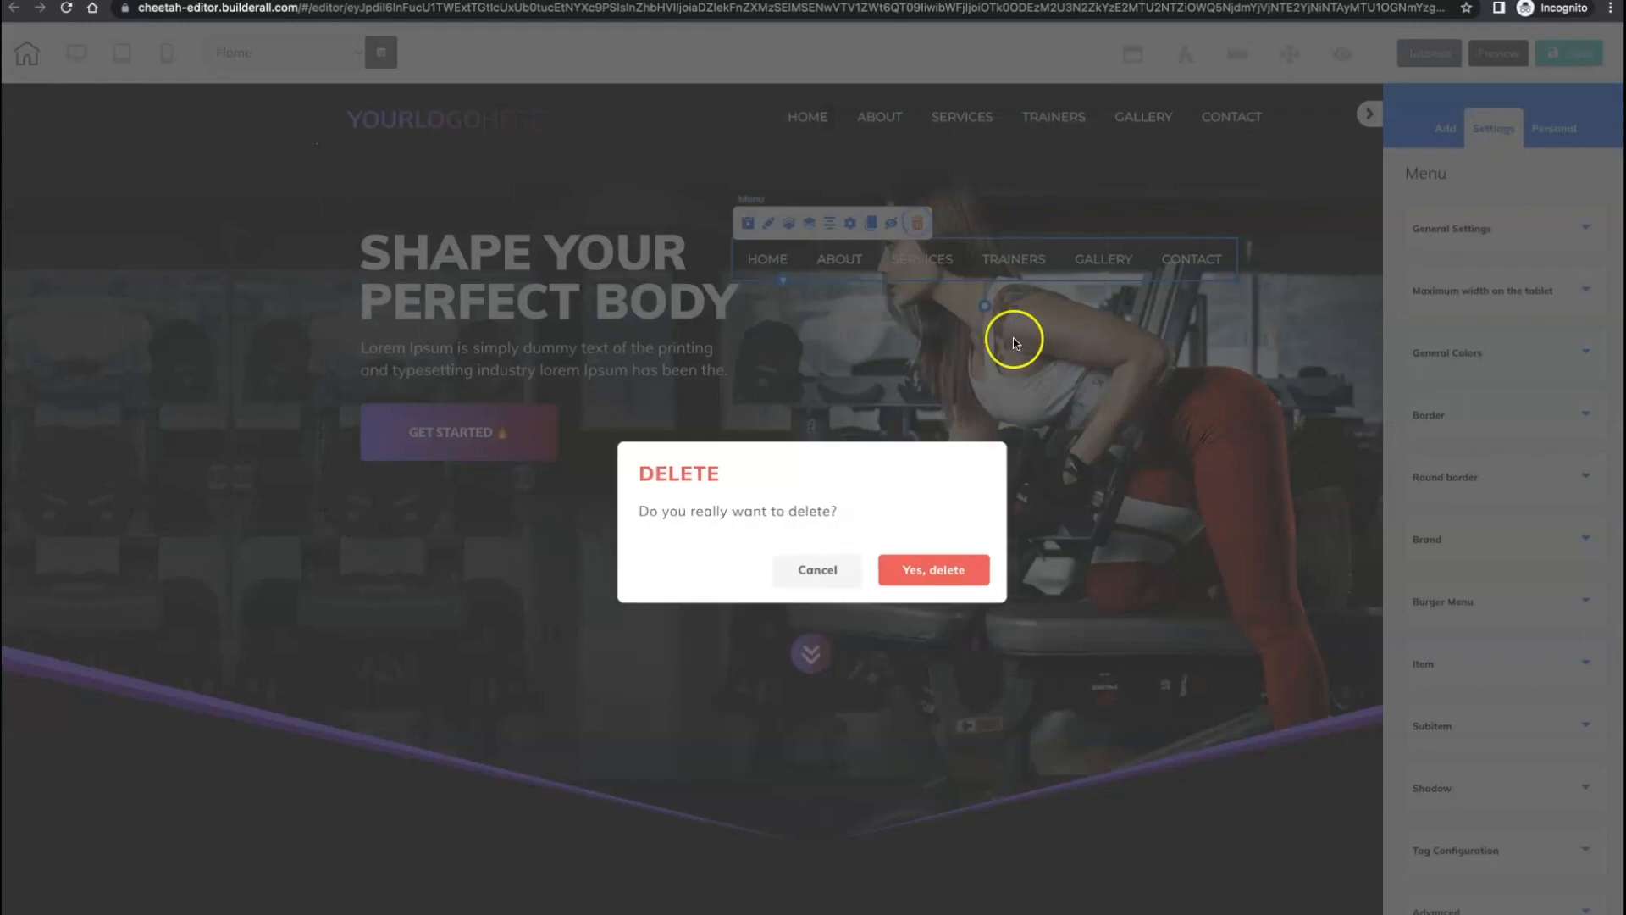
{"action": "left_click", "coordinate": [935, 570]}
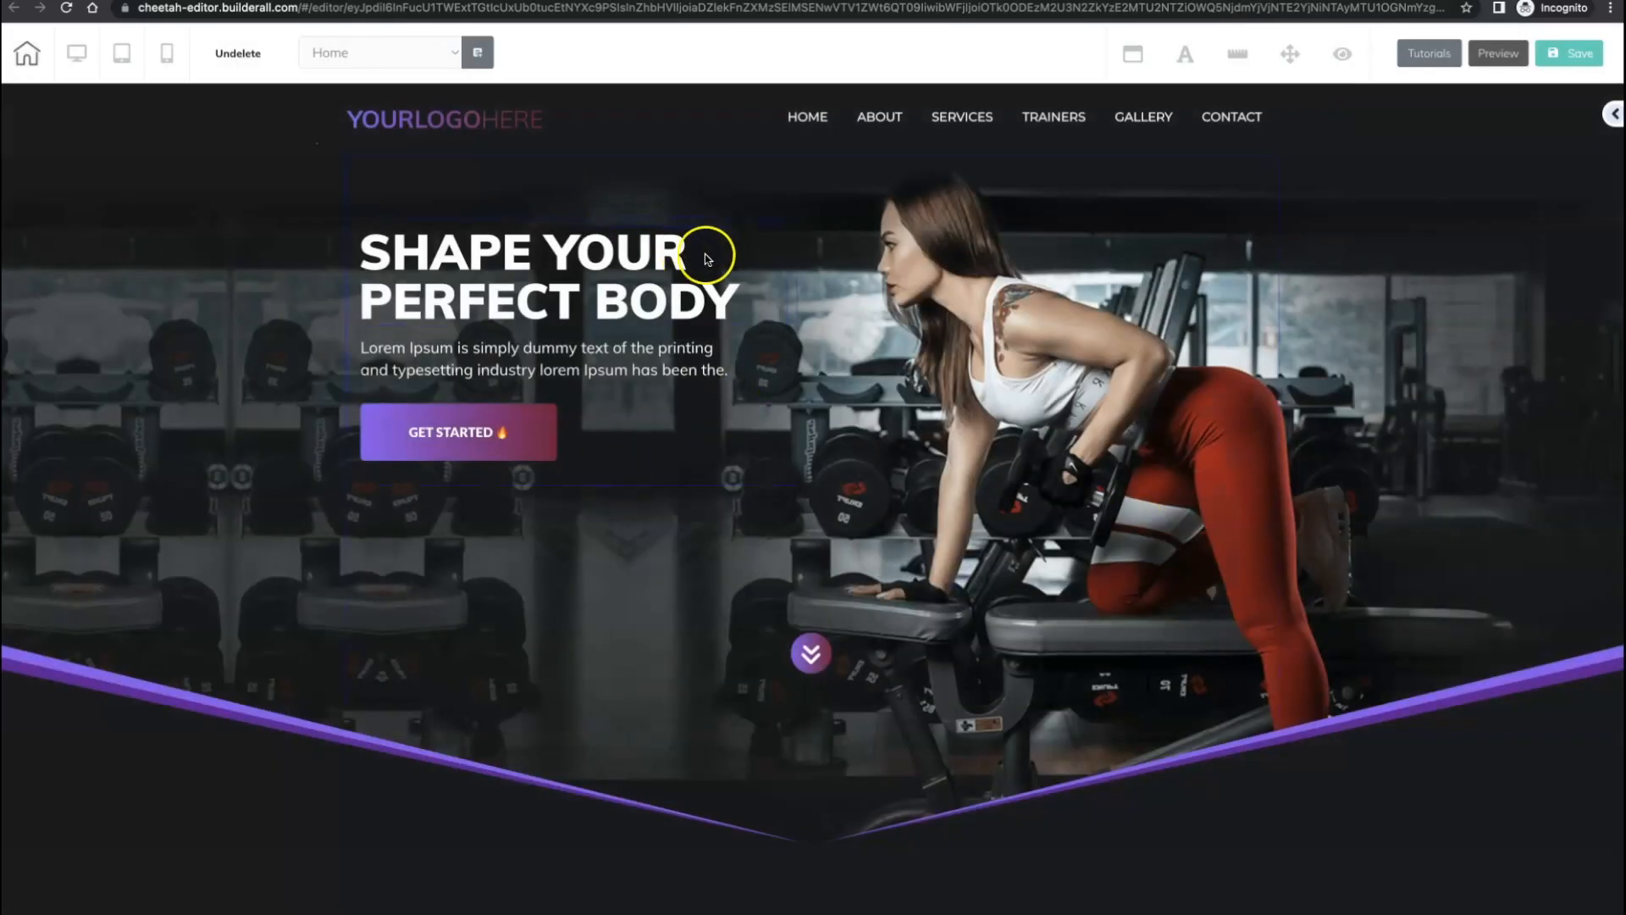
{"action": "mouse_move", "coordinate": [752, 464]}
{"action": "left_mouse_down"}
{"action": "mouse_move", "coordinate": [753, 415]}
{"action": "mouse_move", "coordinate": [772, 455]}
{"action": "left_mouse_up"}
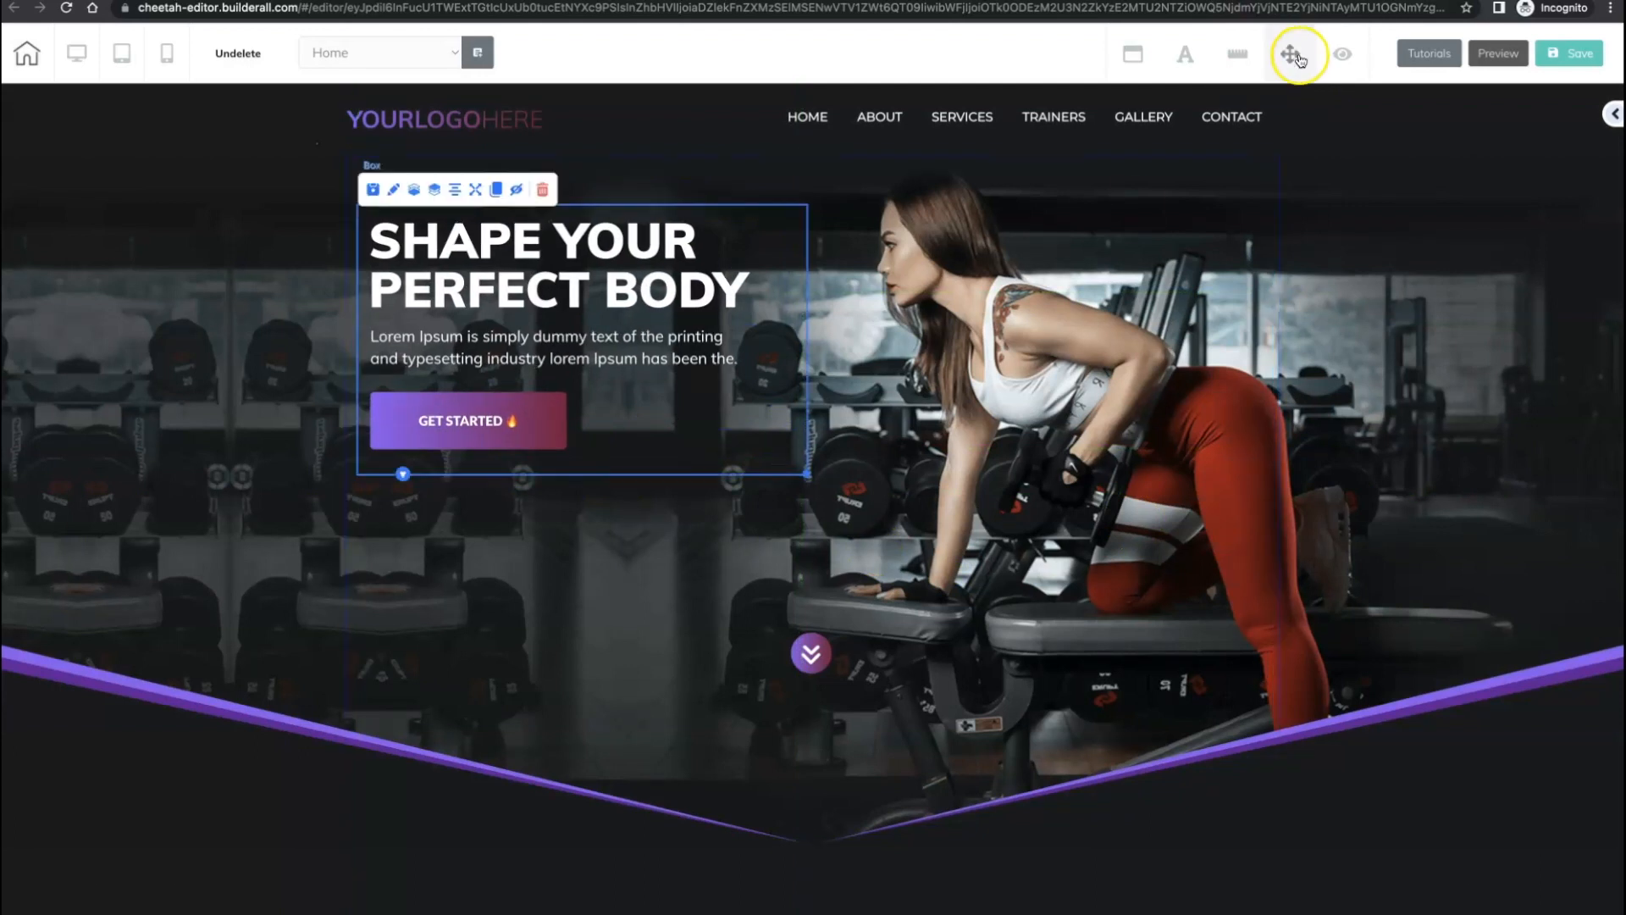
Unhide the hidden Panel through the hidden elements list
{"action": "left_click", "coordinate": [1343, 53]}
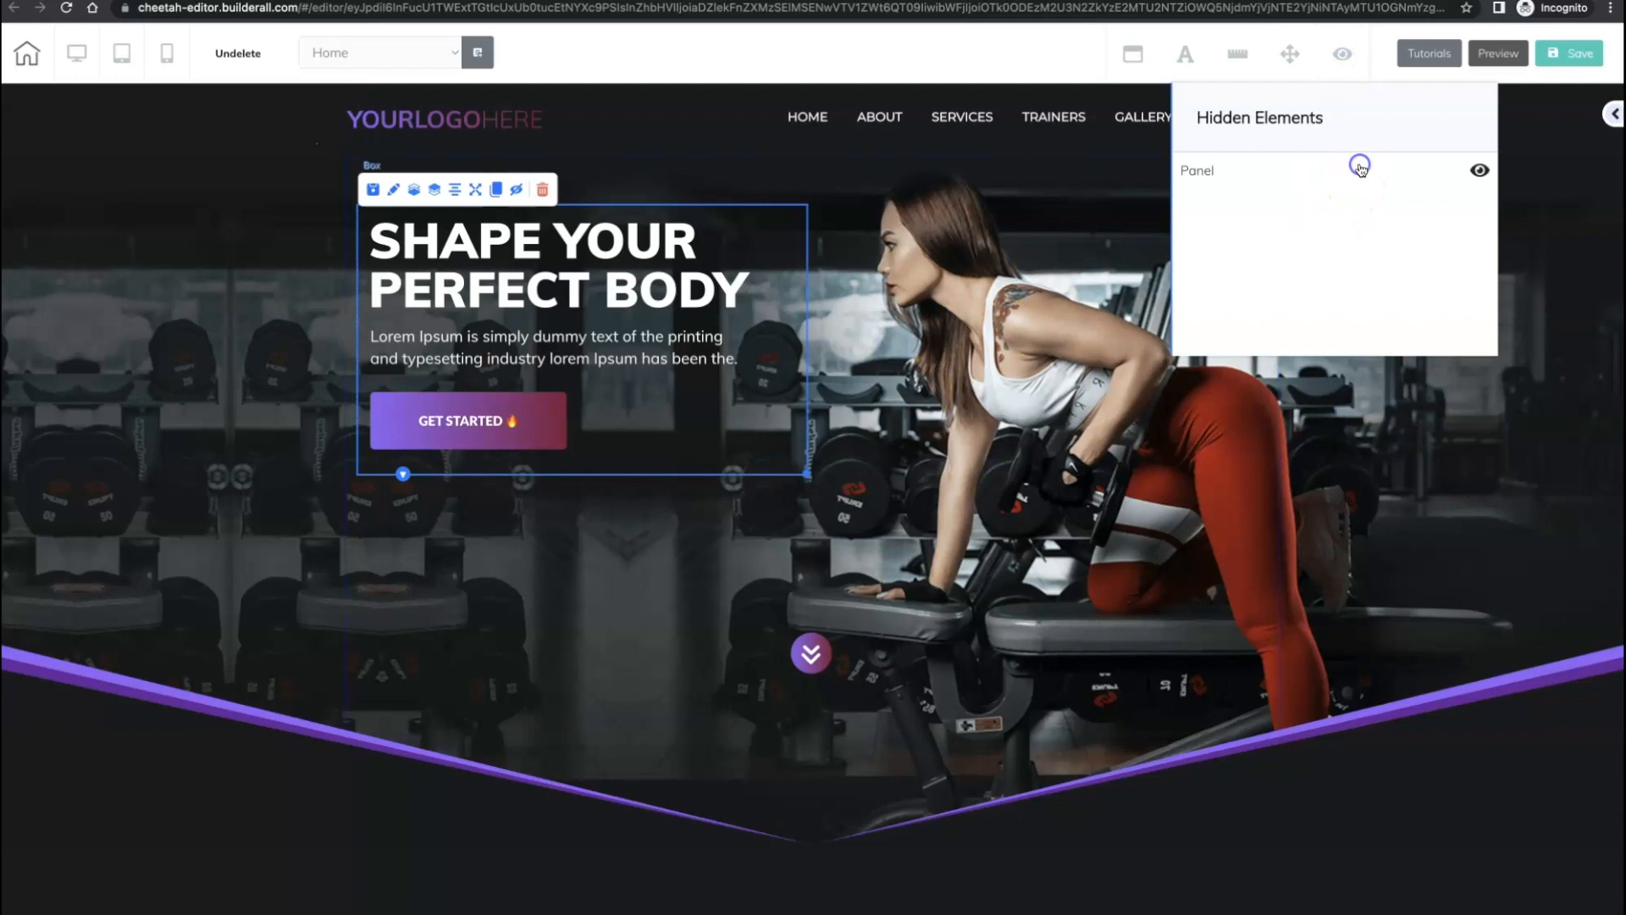
{"action": "scroll", "coordinate": [1012, 339], "scroll_direction": "down", "scroll_amount": 15}
{"action": "scroll", "coordinate": [1011, 341], "scroll_direction": "down", "scroll_amount": 5}
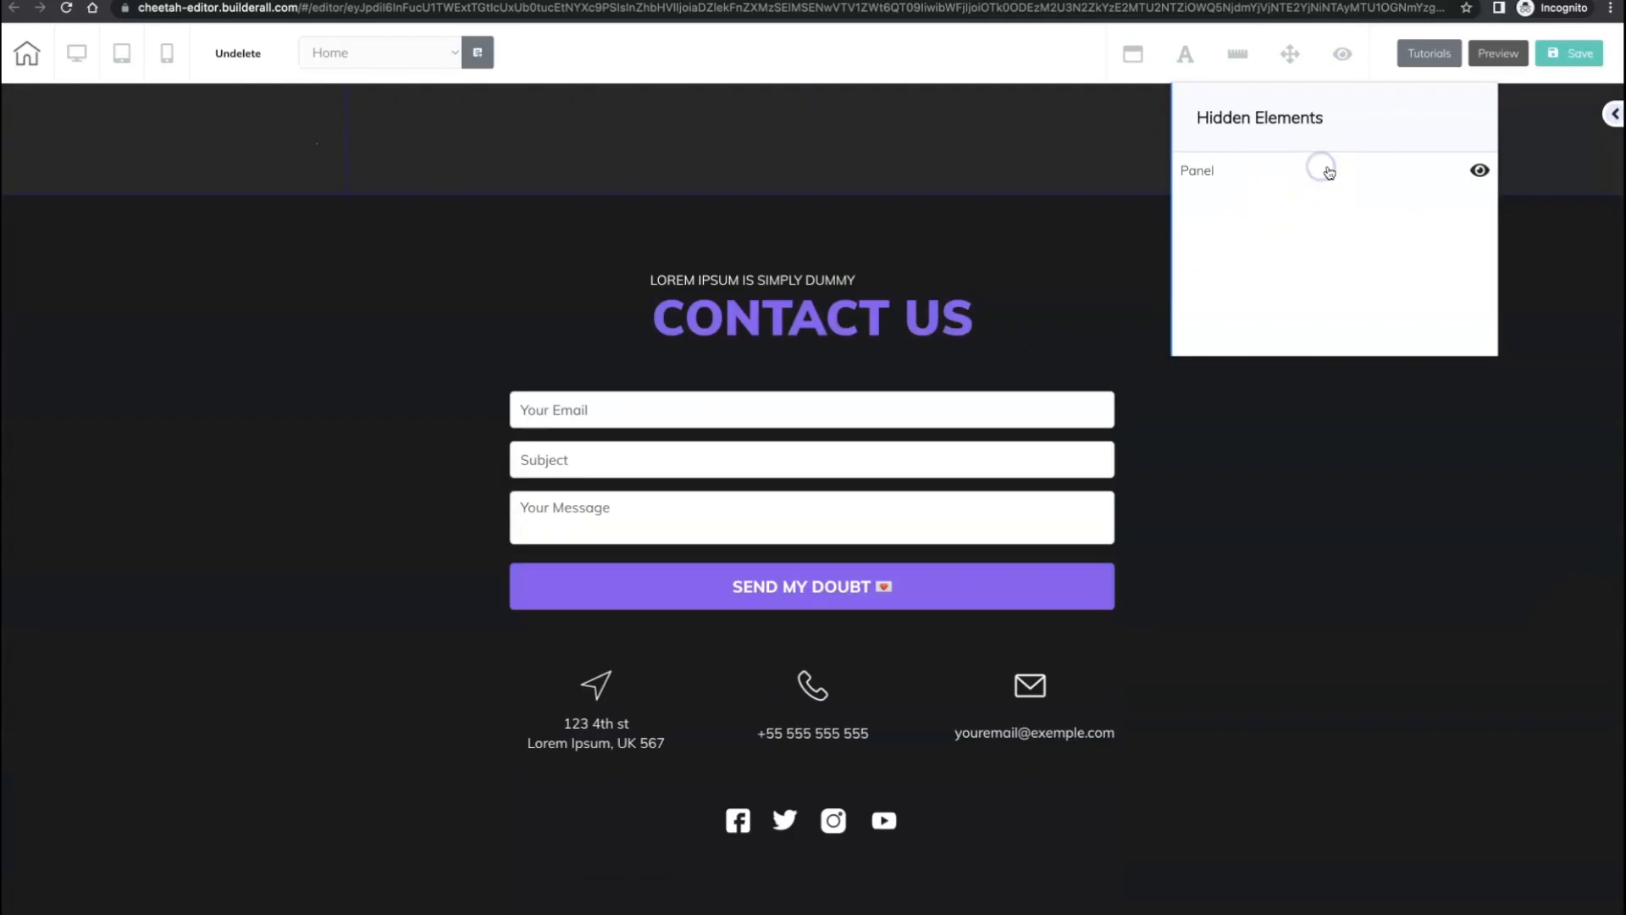
{"action": "left_click", "coordinate": [1480, 170]}
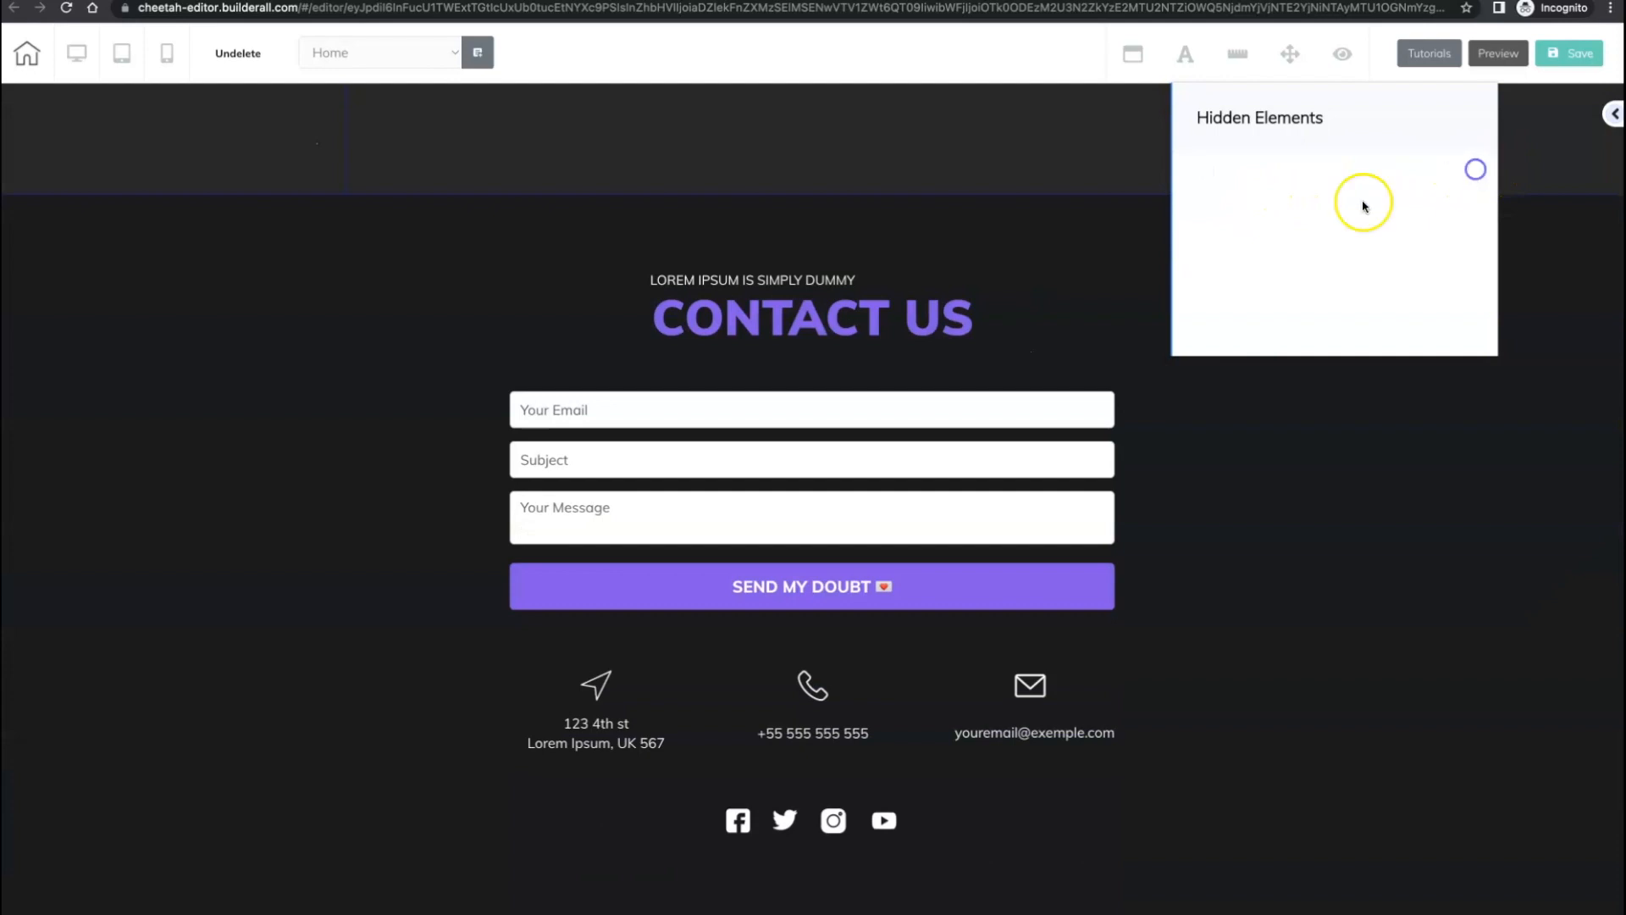
Check the restored panel of text-and-image Boxes below the footer, return to the hero section and close the hidden elements list
{"action": "scroll", "coordinate": [1147, 419], "scroll_direction": "down", "scroll_amount": 14}
{"action": "scroll", "coordinate": [987, 497], "scroll_direction": "up", "scroll_amount": 3}
{"action": "scroll", "coordinate": [987, 497], "scroll_direction": "up", "scroll_amount": 10}
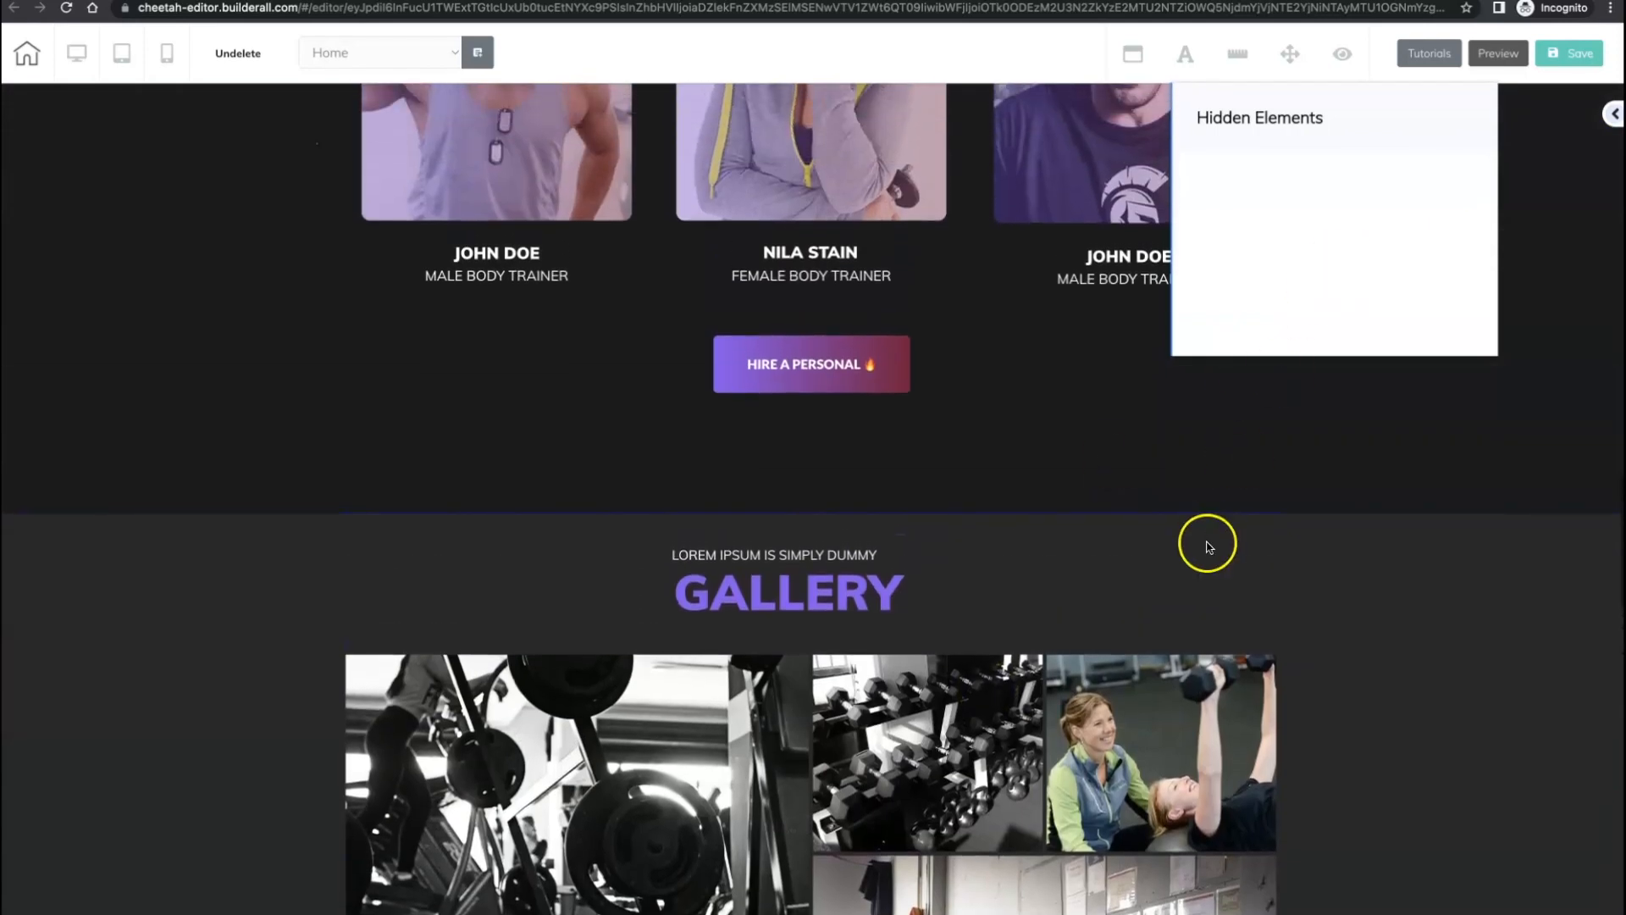
{"action": "scroll", "coordinate": [1209, 541], "scroll_direction": "down", "scroll_amount": 5}
{"action": "scroll", "coordinate": [1209, 541], "scroll_direction": "down", "scroll_amount": 6}
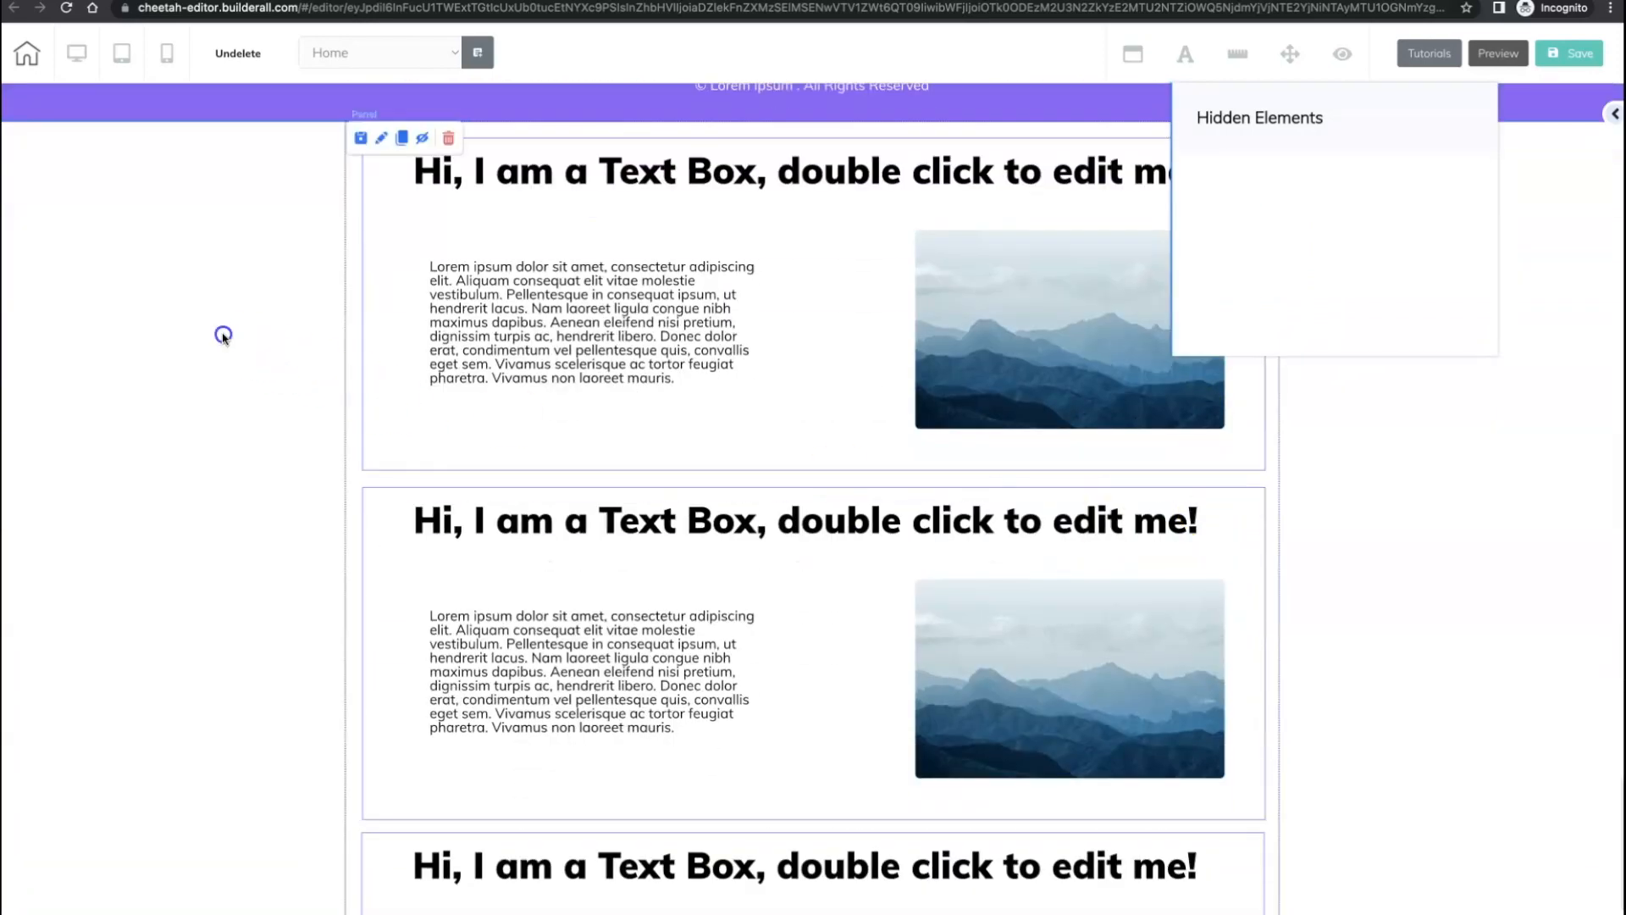
{"action": "scroll", "coordinate": [619, 311], "scroll_direction": "up", "scroll_amount": 10}
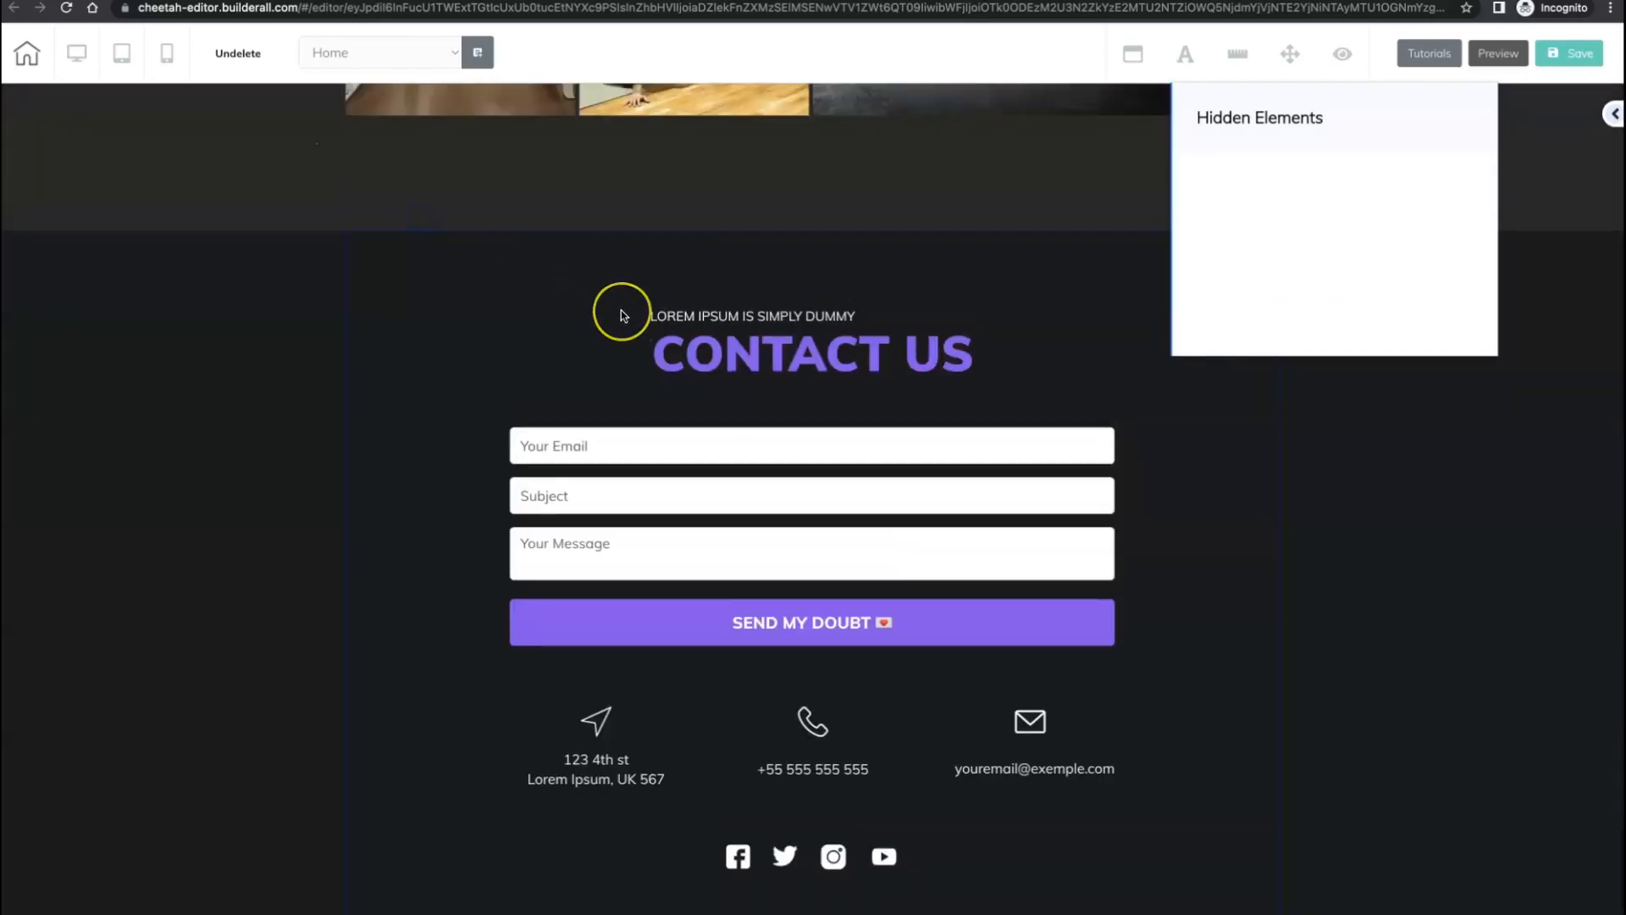
{"action": "scroll", "coordinate": [621, 310], "scroll_direction": "up", "scroll_amount": 15}
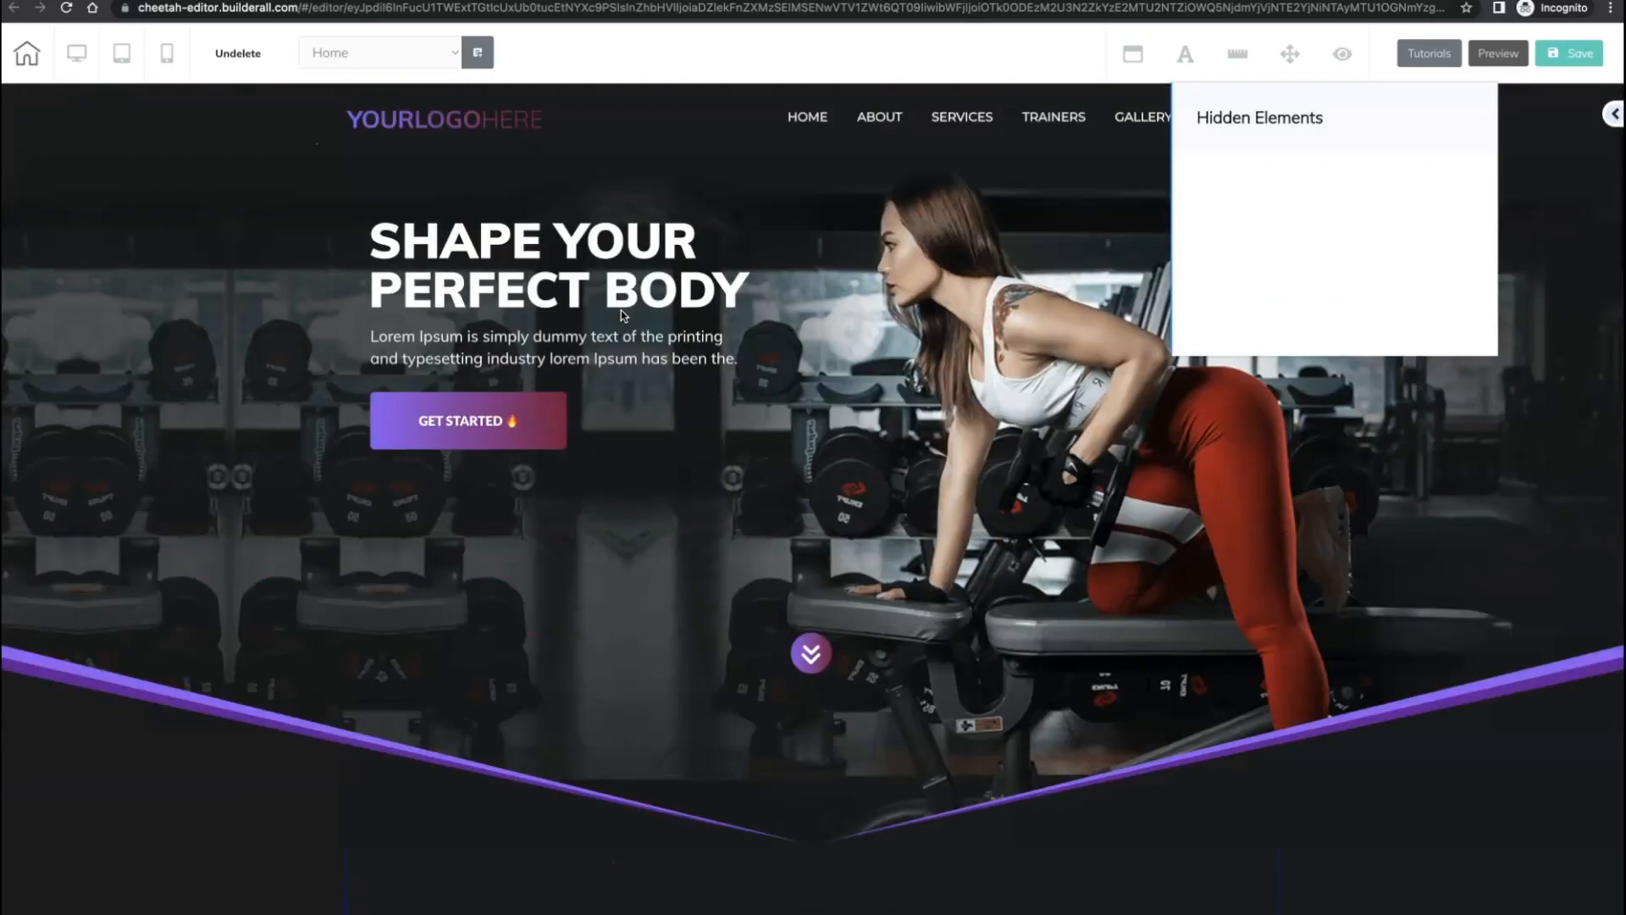
{"action": "left_click", "coordinate": [1343, 53]}
Move the Box containing the hero heading, text and Get Started button up to just below the header, using the alignment guides
{"action": "mouse_move", "coordinate": [788, 466]}
{"action": "left_mouse_down"}
{"action": "mouse_move", "coordinate": [786, 481]}
{"action": "mouse_move", "coordinate": [787, 444]}
{"action": "left_mouse_up"}
{"action": "left_click_drag", "start_coordinate": [614, 275], "coordinate": [612, 278]}
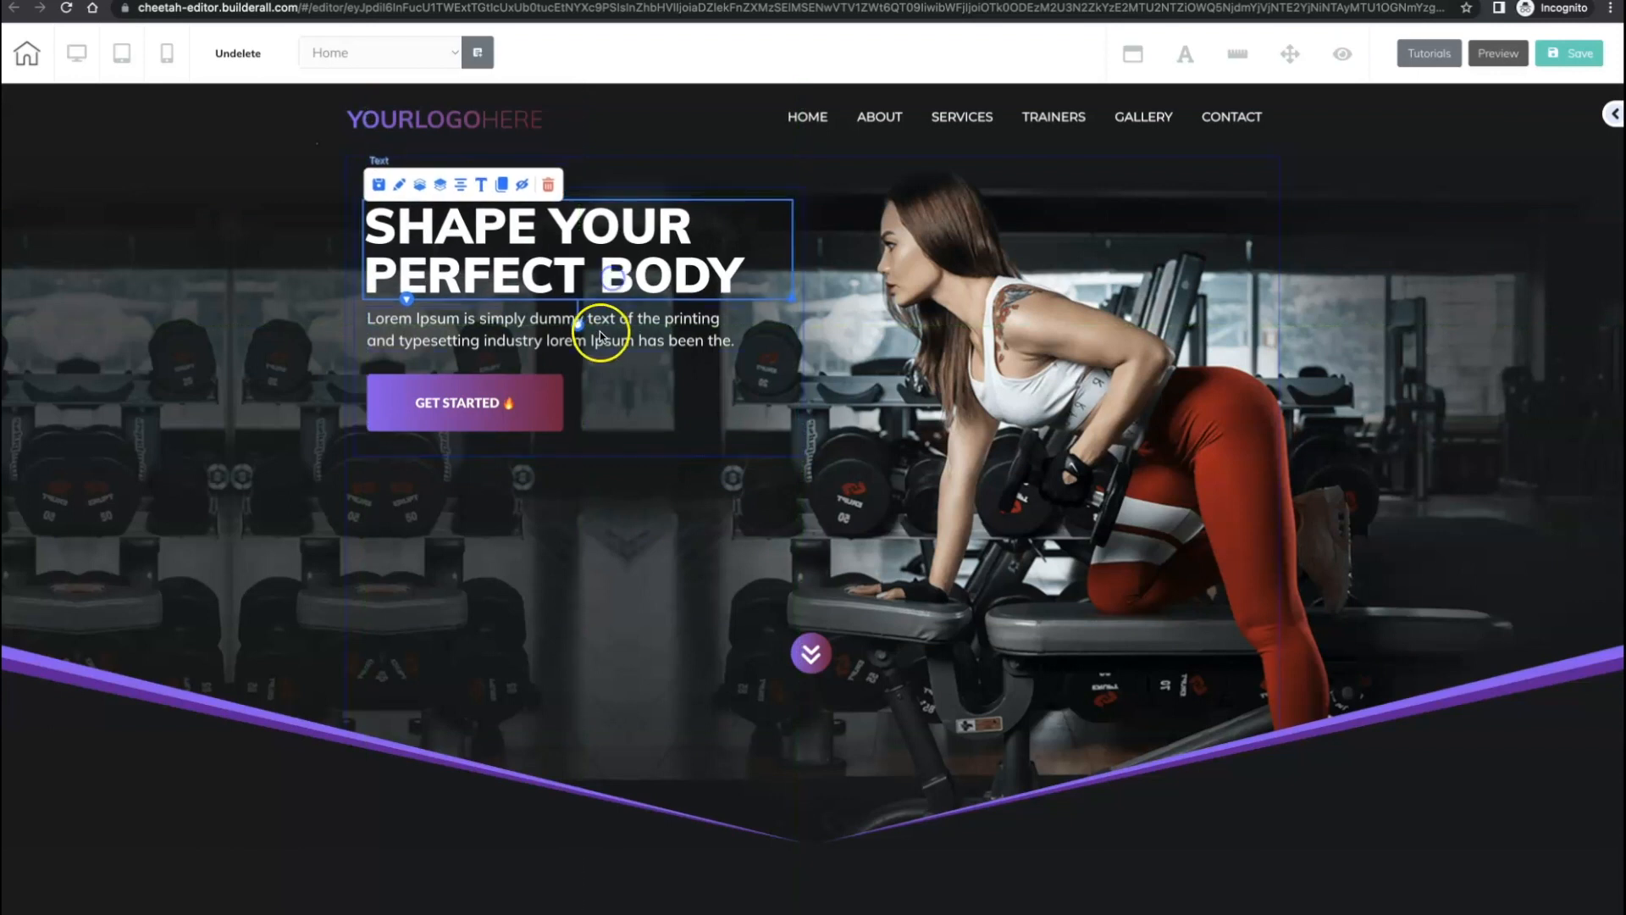
{"action": "left_click", "coordinate": [530, 411]}
{"action": "left_click_drag", "start_coordinate": [694, 442], "coordinate": [697, 406]}
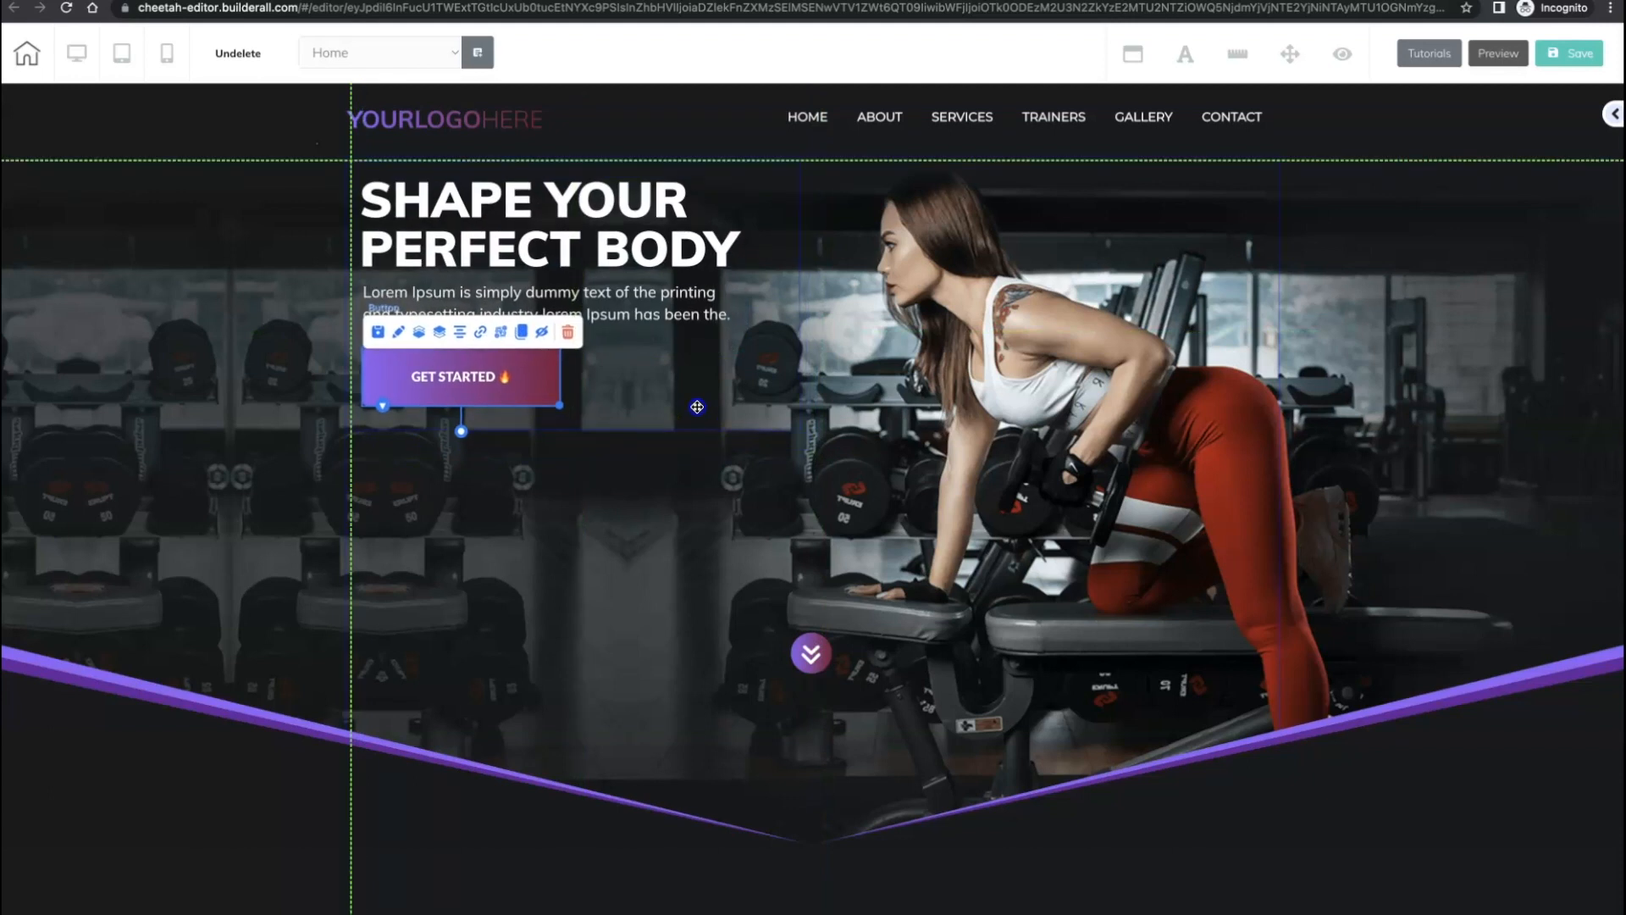
{"action": "left_click_drag", "start_coordinate": [698, 407], "coordinate": [696, 407]}
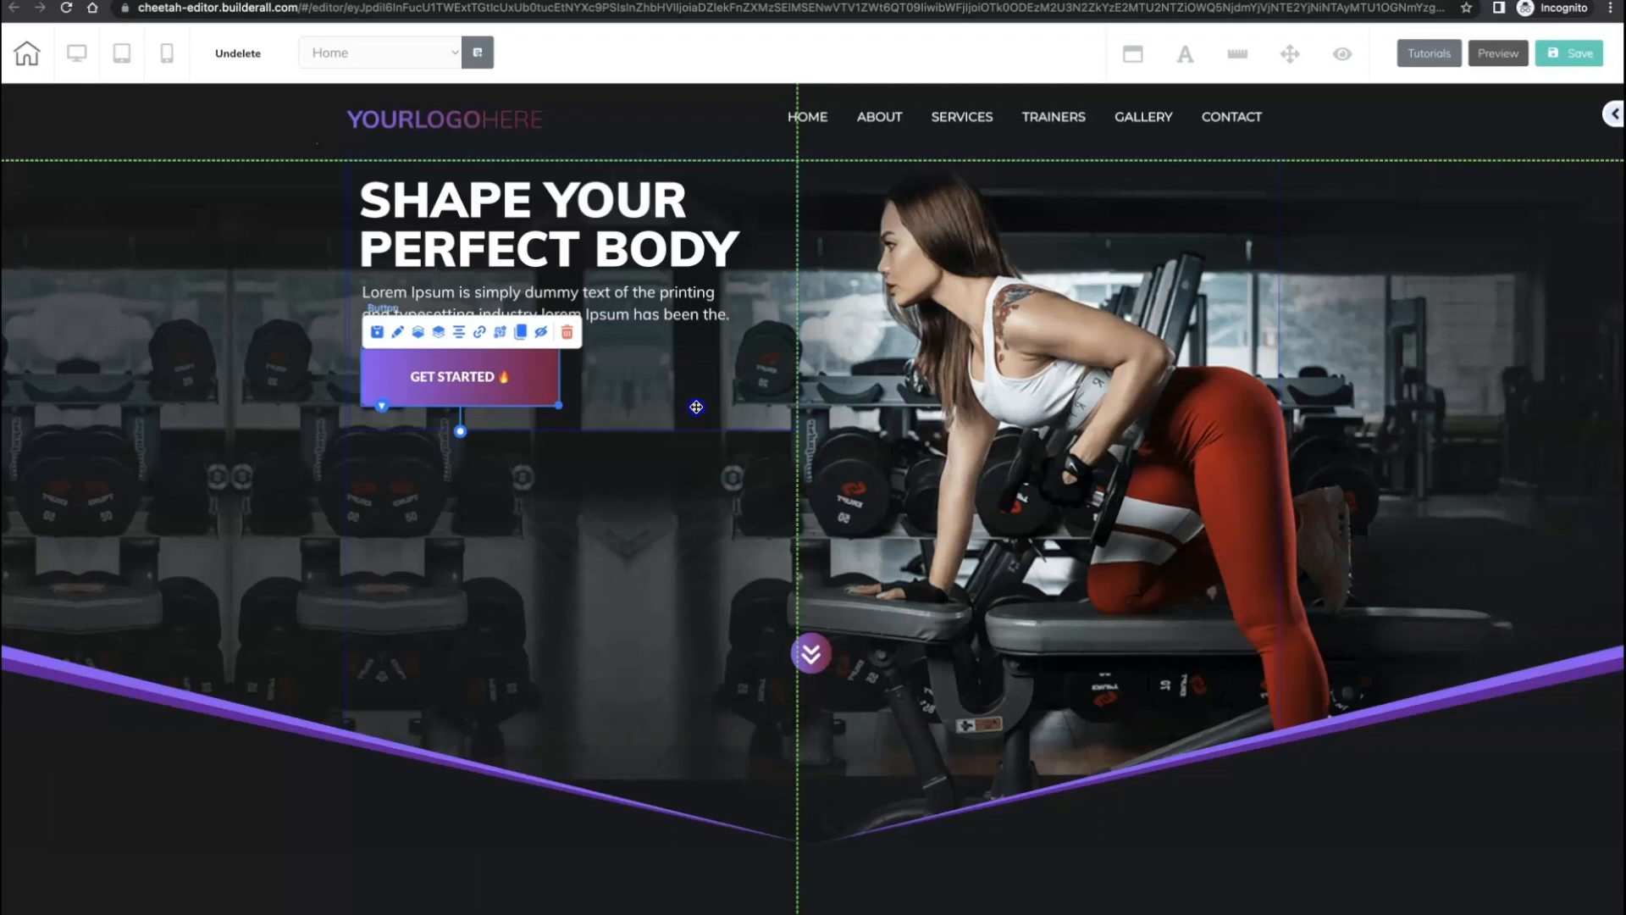
{"action": "left_click_drag", "start_coordinate": [696, 407], "coordinate": [696, 407]}
Examine the Box around the About Gym heading and the two separate text elements inside it
{"action": "scroll", "coordinate": [181, 392], "scroll_direction": "down", "scroll_amount": 6}
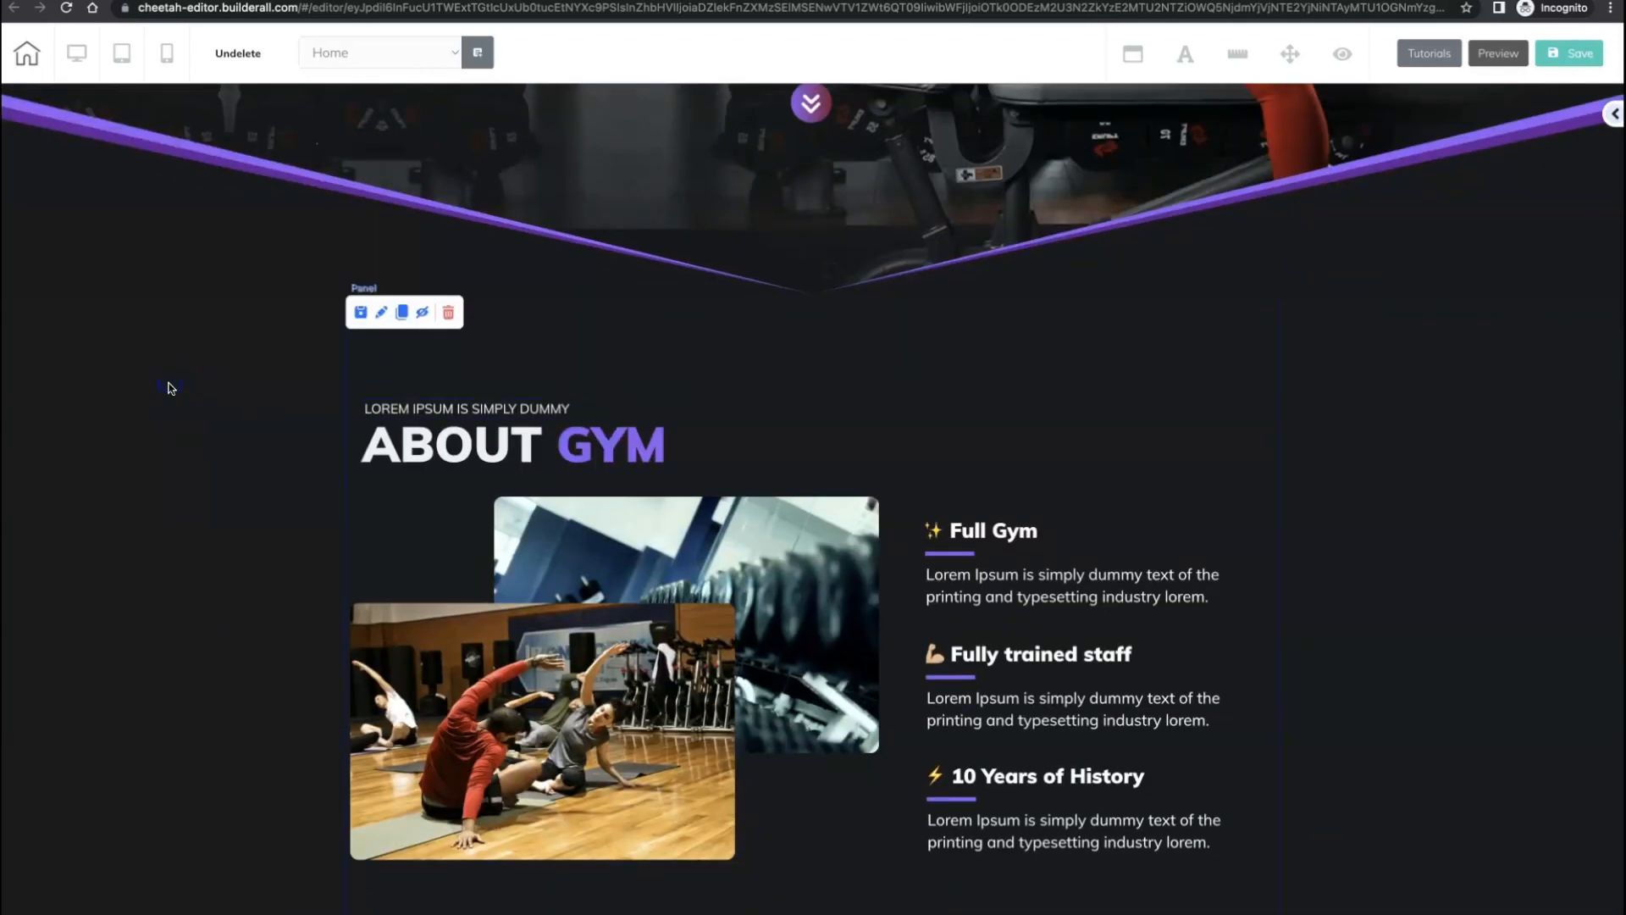
{"action": "scroll", "coordinate": [169, 387], "scroll_direction": "down", "scroll_amount": 2}
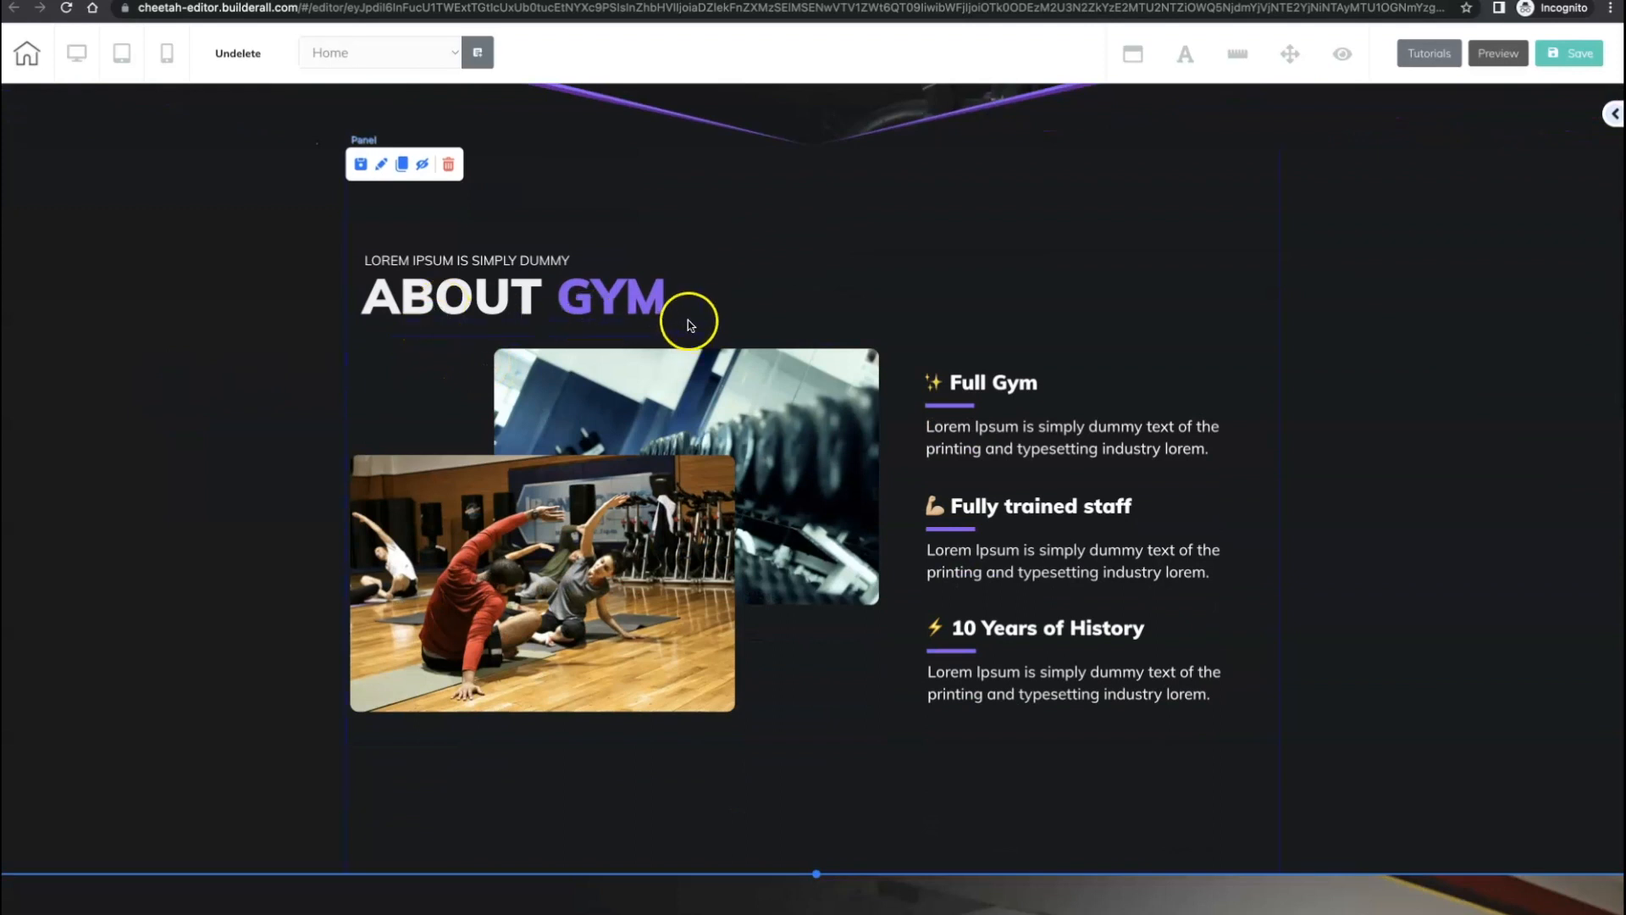
{"action": "left_click", "coordinate": [698, 246]}
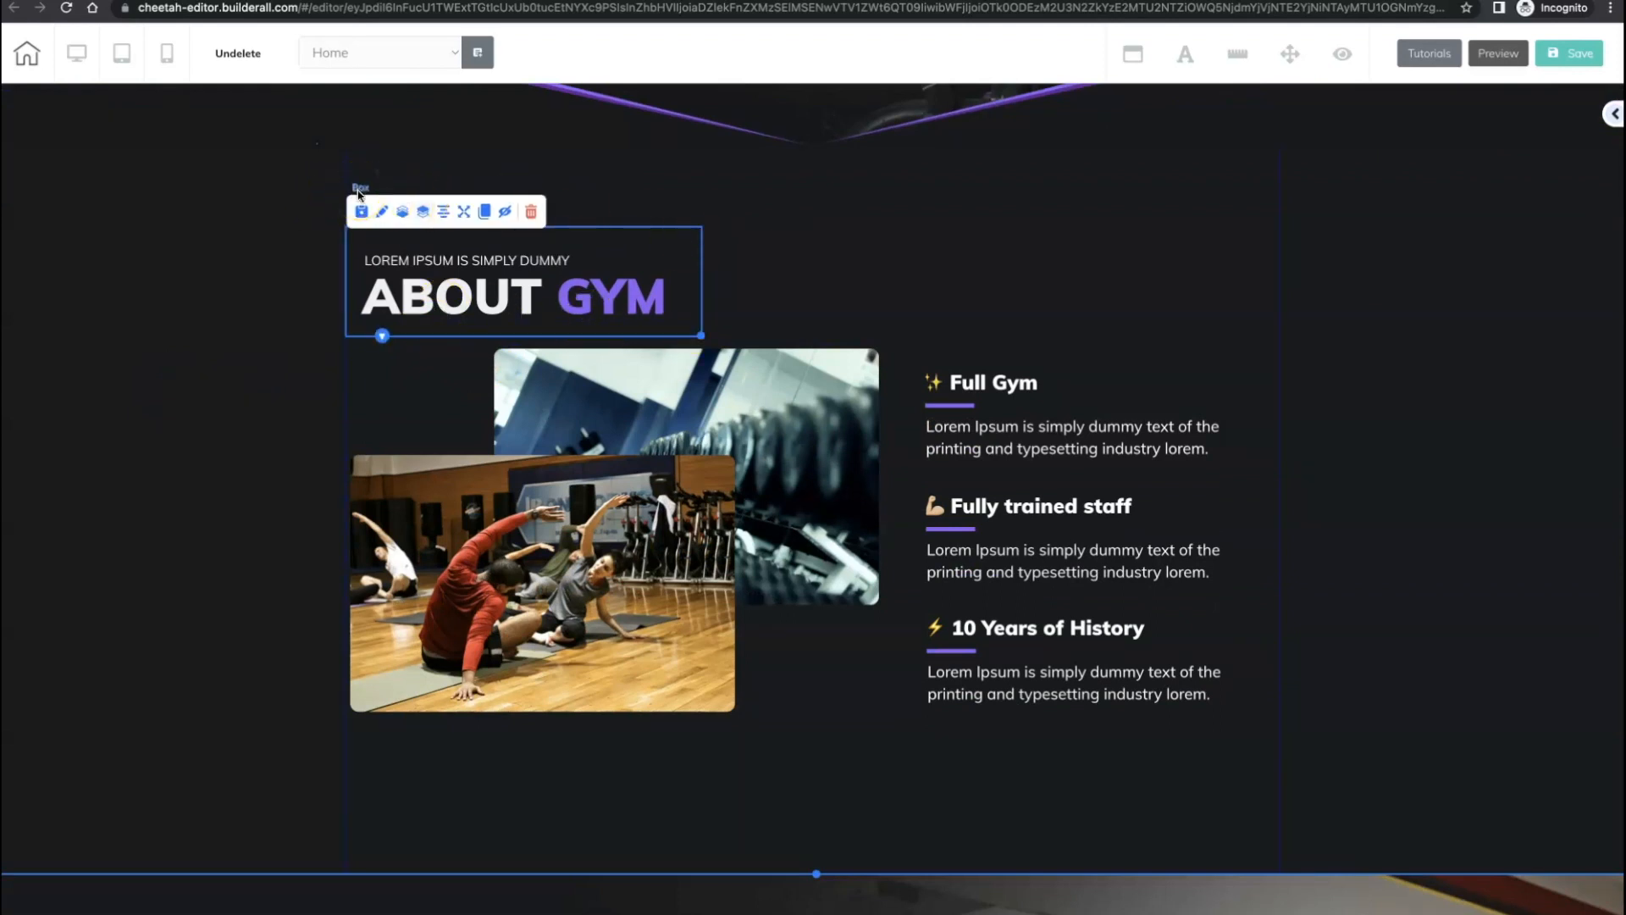
{"action": "left_click", "coordinate": [385, 262]}
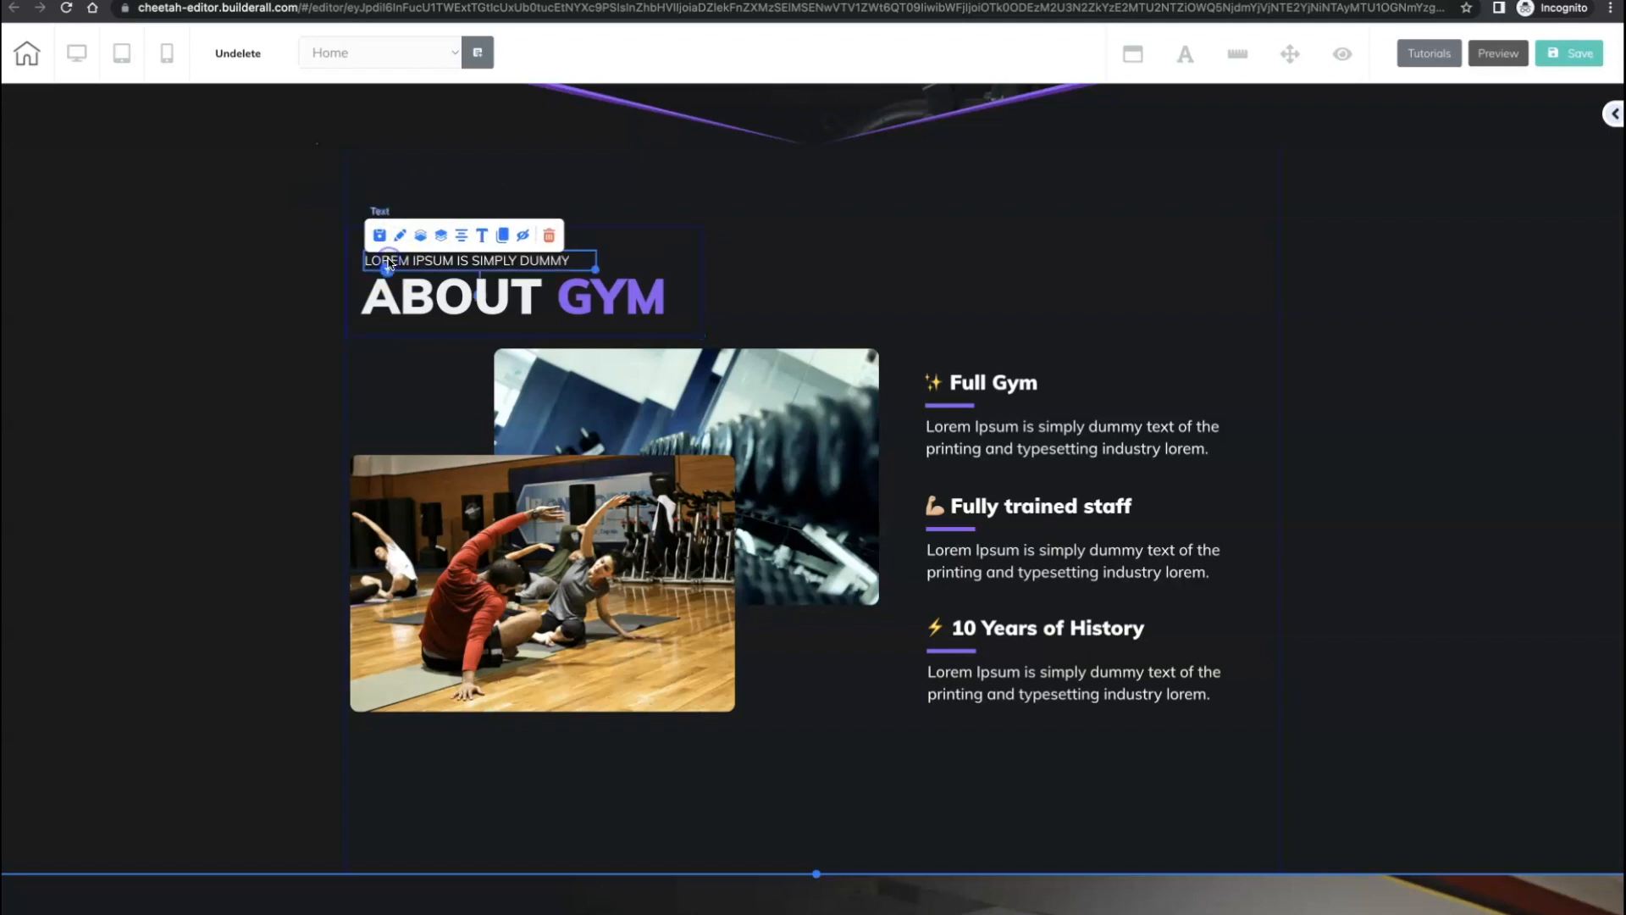
{"action": "left_click", "coordinate": [409, 310]}
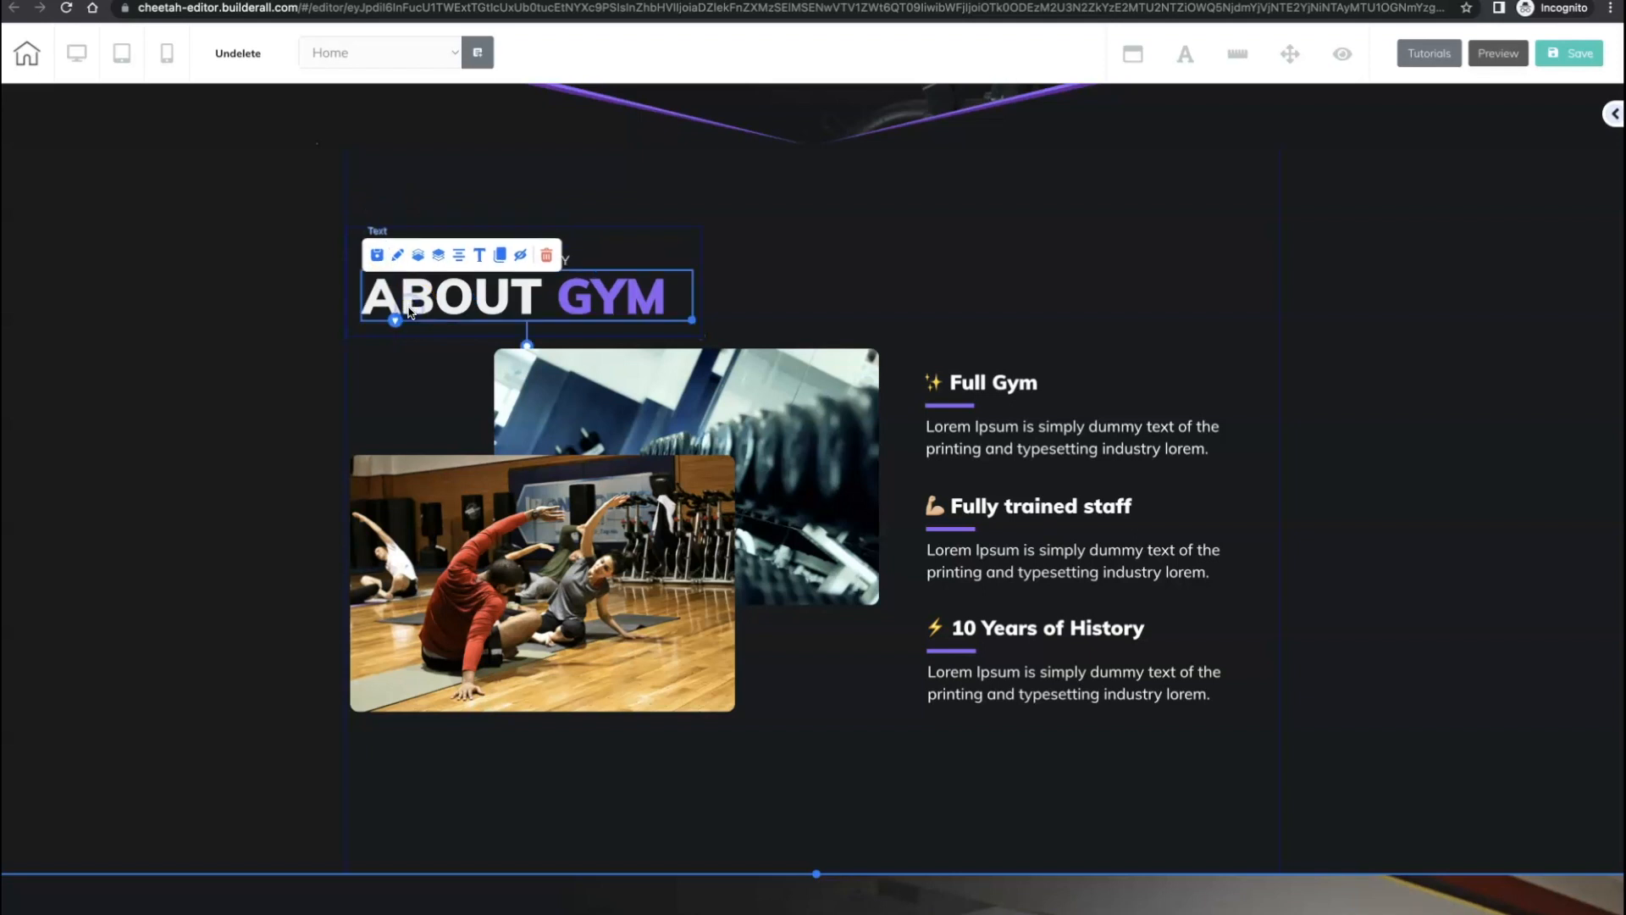
{"action": "left_click", "coordinate": [693, 246]}
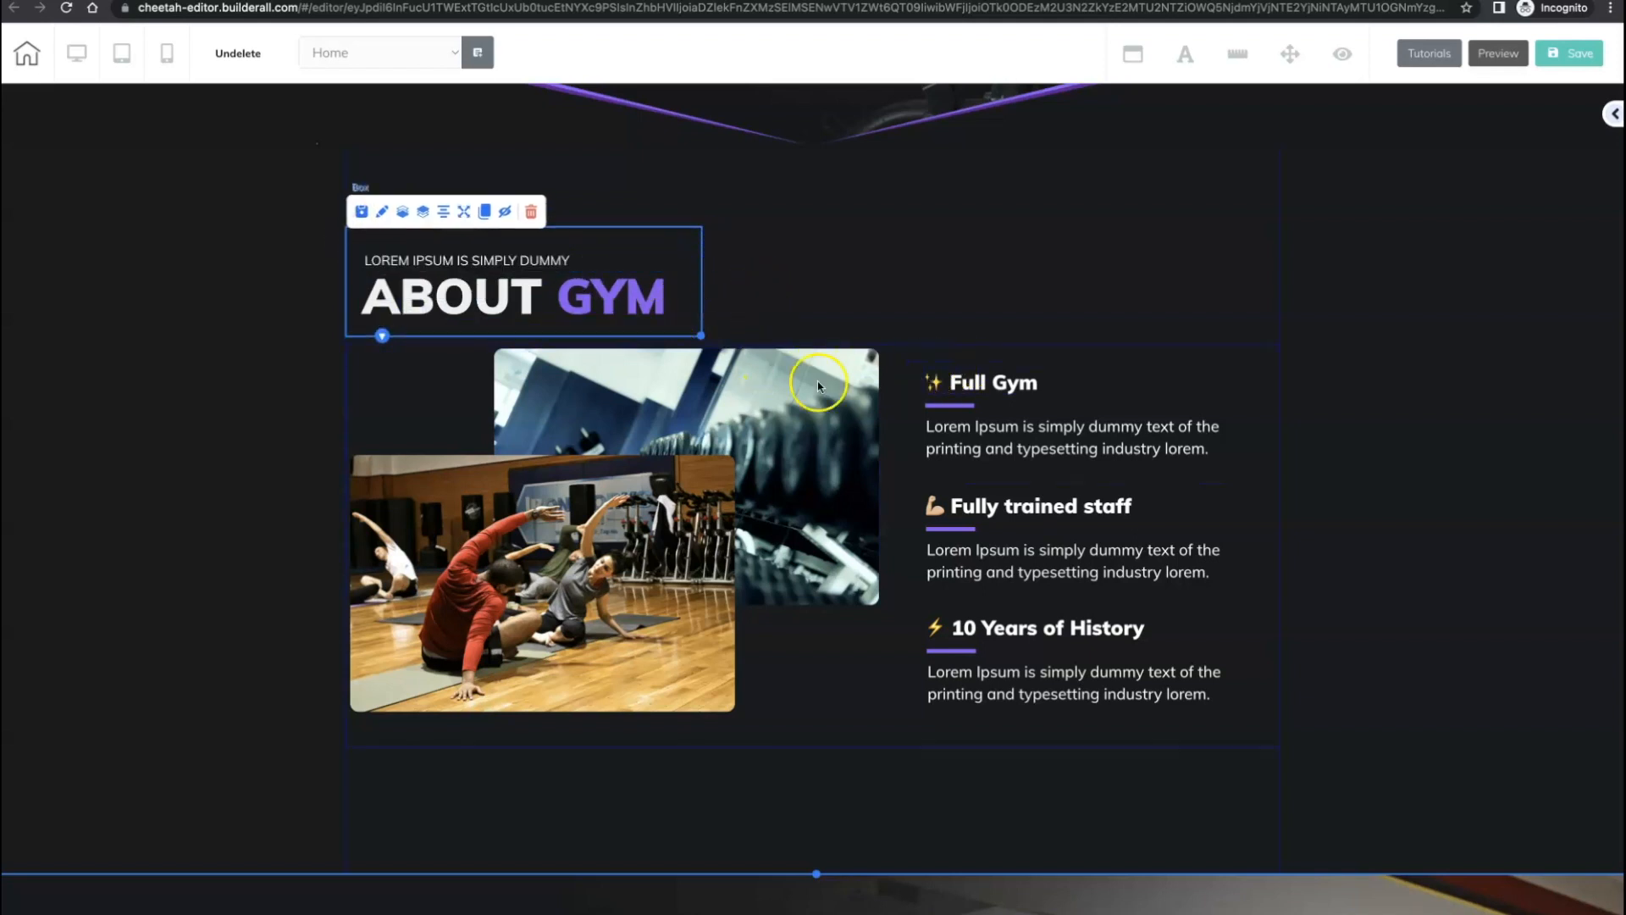
Move the Box with the About Gym images and feature texts slightly down, and select each of its two images
{"action": "left_click", "coordinate": [1263, 366]}
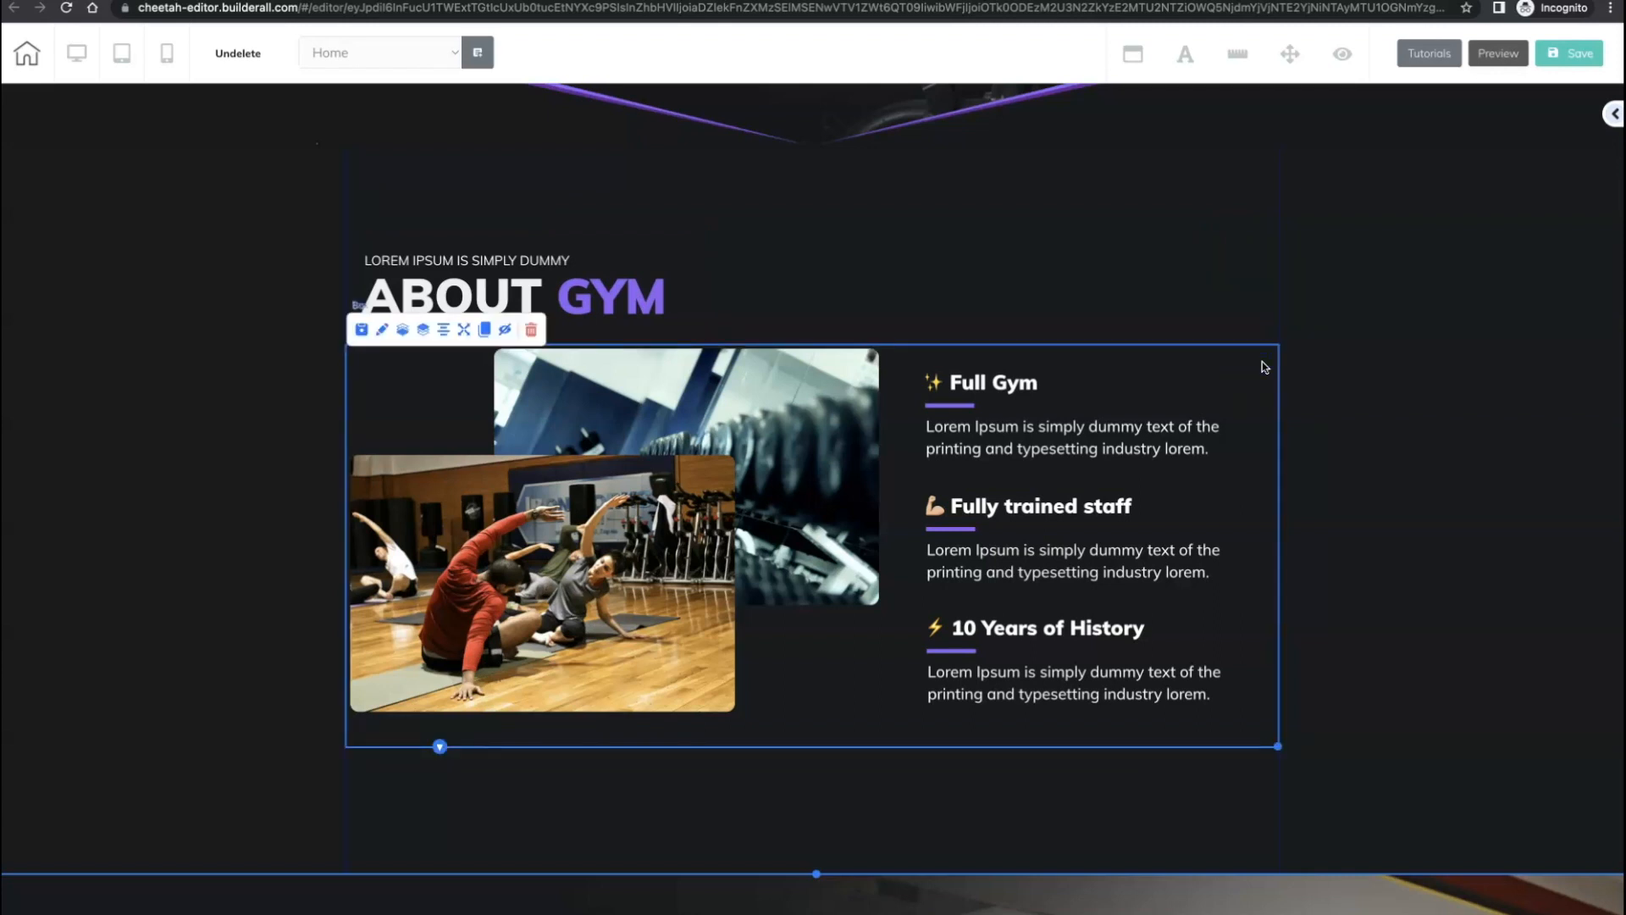
{"action": "left_click_drag", "start_coordinate": [1265, 367], "coordinate": [1268, 374]}
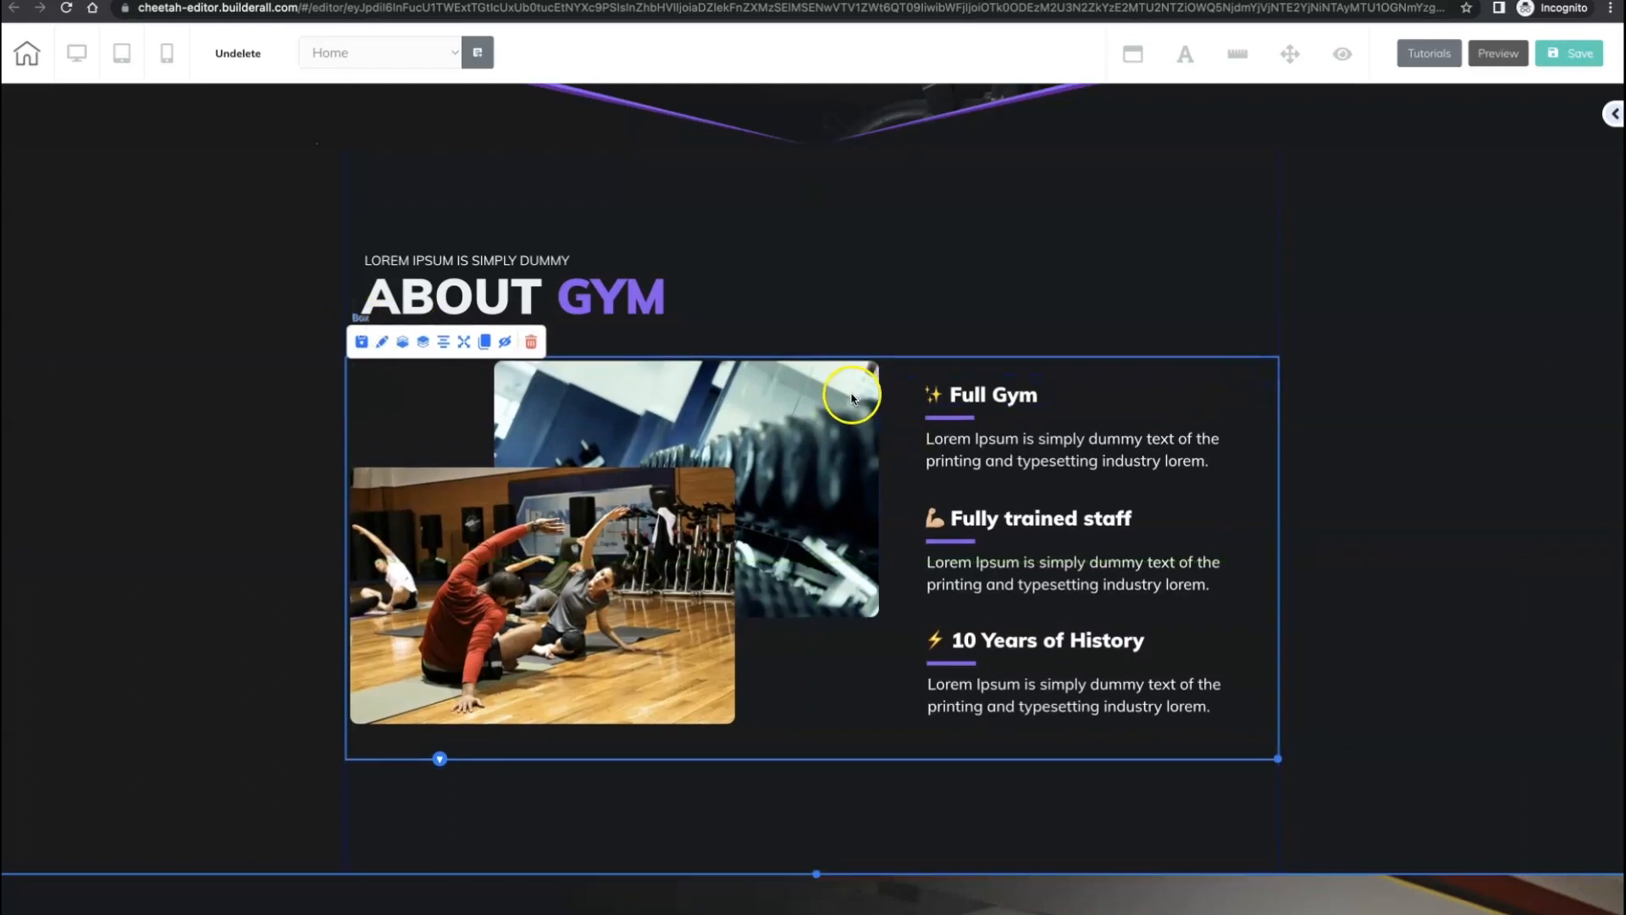
{"action": "left_click", "coordinate": [549, 519]}
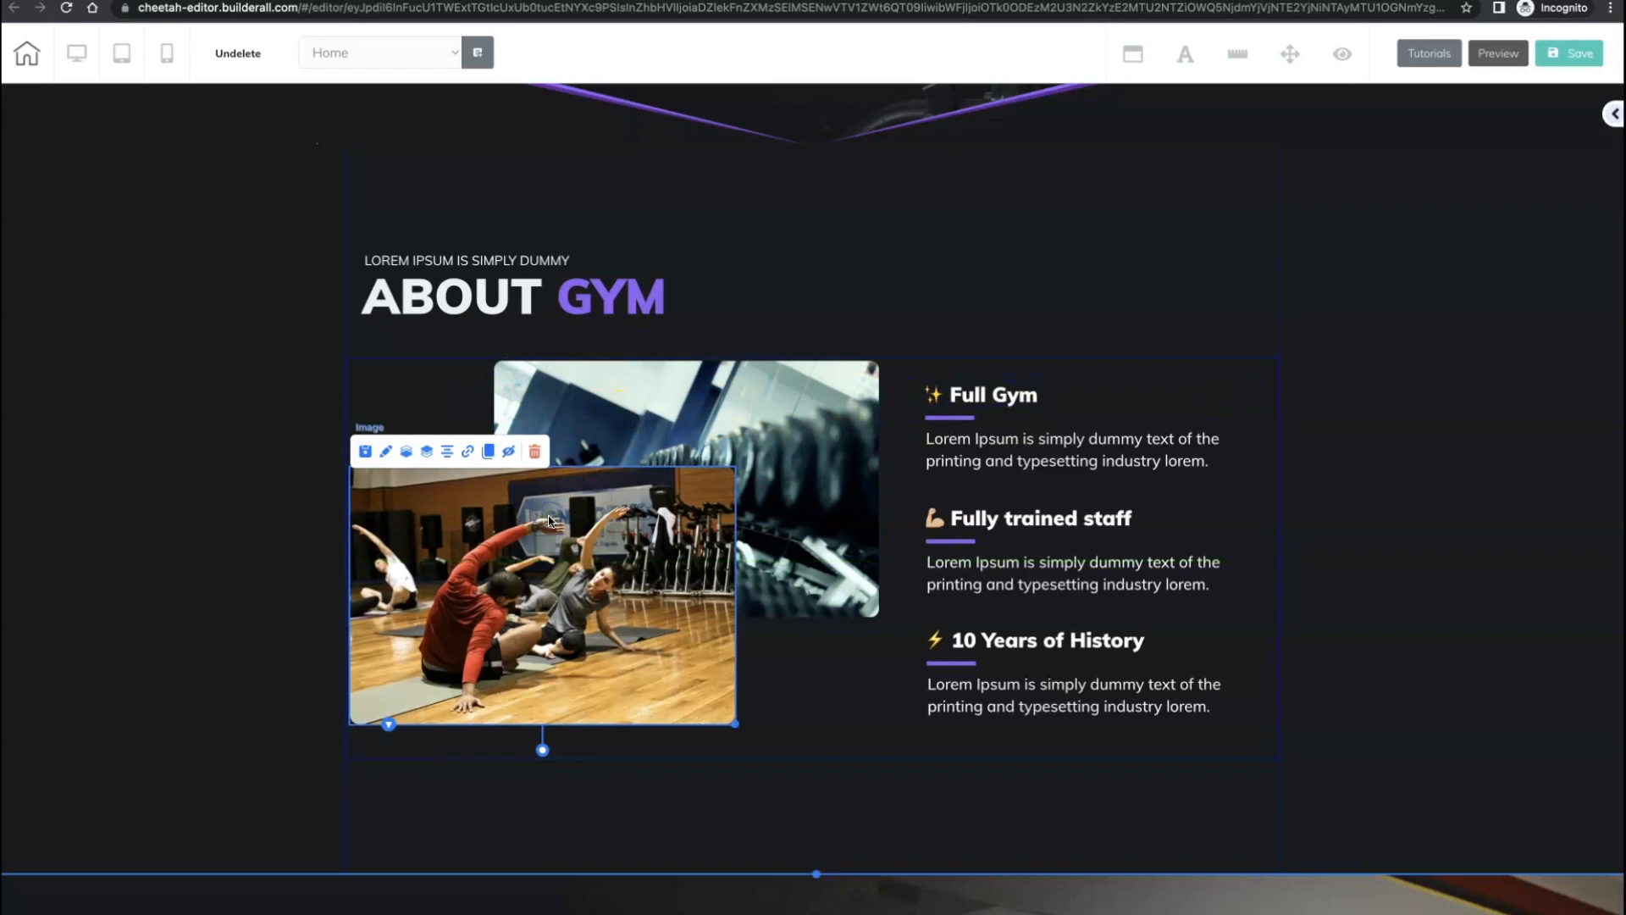
{"action": "left_click", "coordinate": [645, 425]}
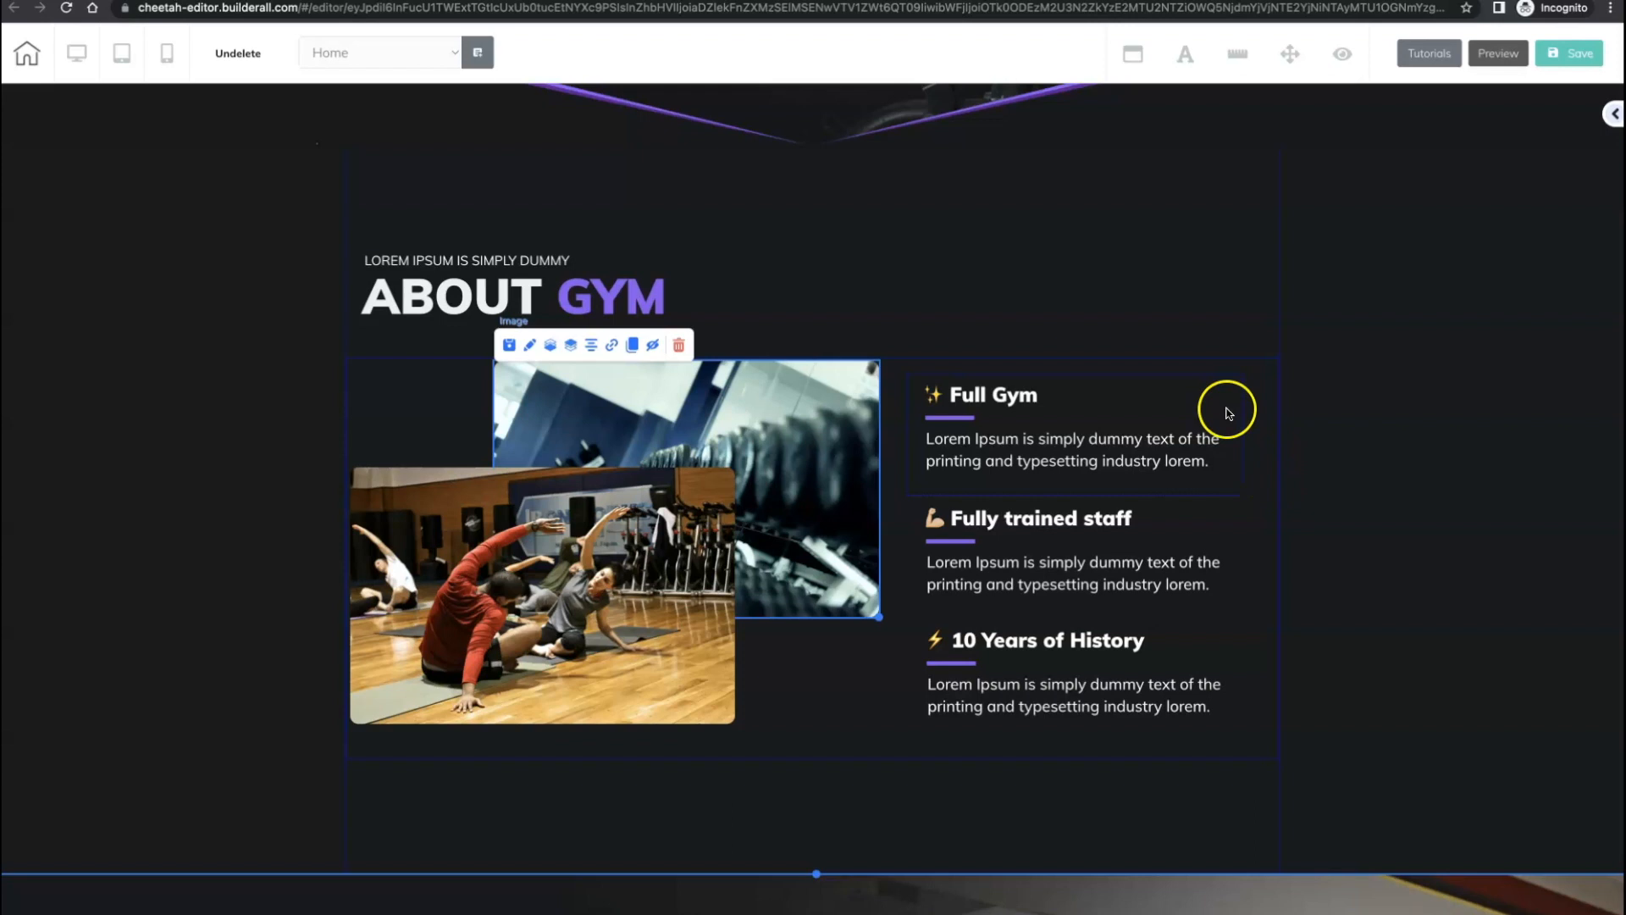
Move the Full Gym block out of the large Box to beside the About Gym heading, and shift the large Box further down
{"action": "left_click_drag", "start_coordinate": [1382, 376], "coordinate": [1217, 224]}
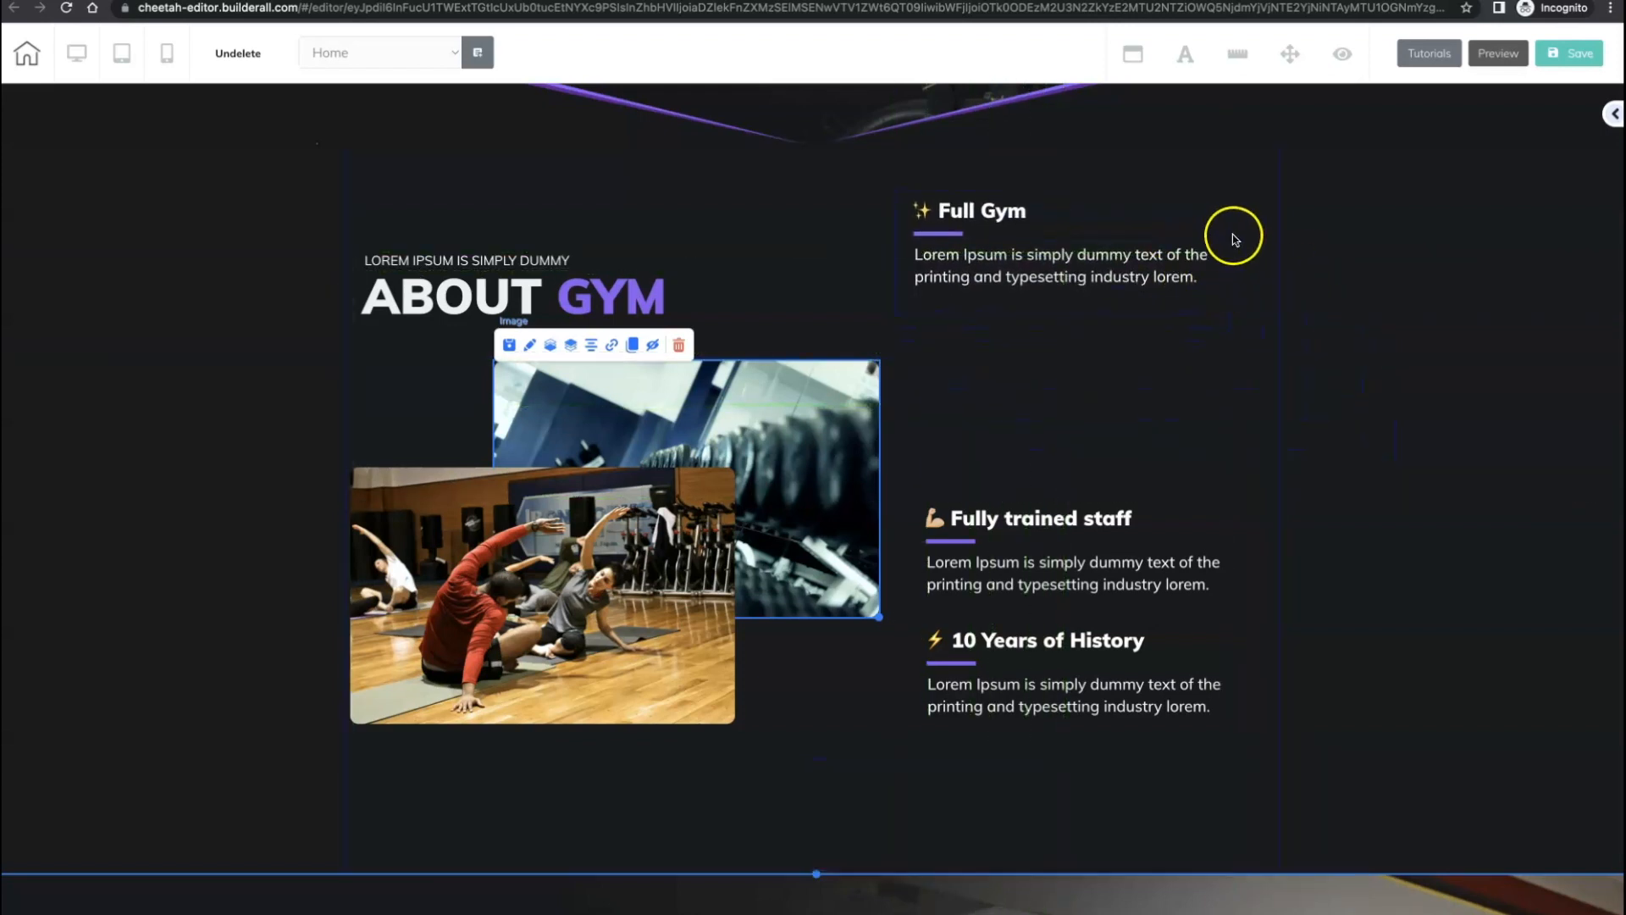
{"action": "left_click_drag", "start_coordinate": [1198, 377], "coordinate": [1200, 414]}
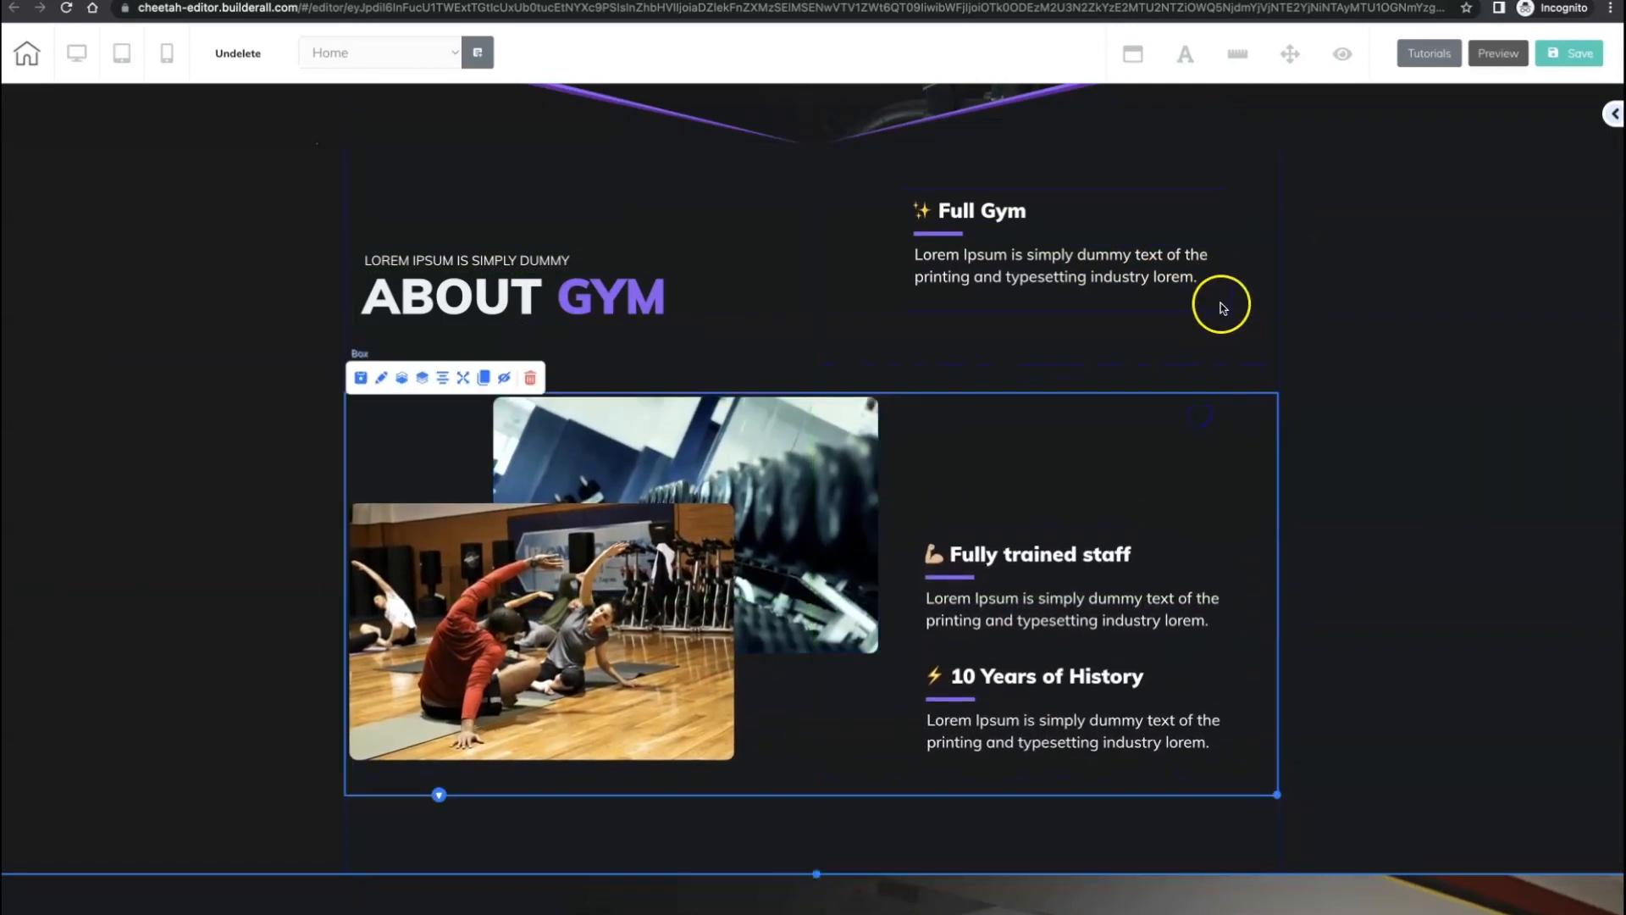
Move the Full Gym block back into the large Box above Fully trained staff, and select its heading, description and enclosing Box
{"action": "left_click_drag", "start_coordinate": [1222, 305], "coordinate": [1261, 533]}
{"action": "left_click", "coordinate": [993, 421]}
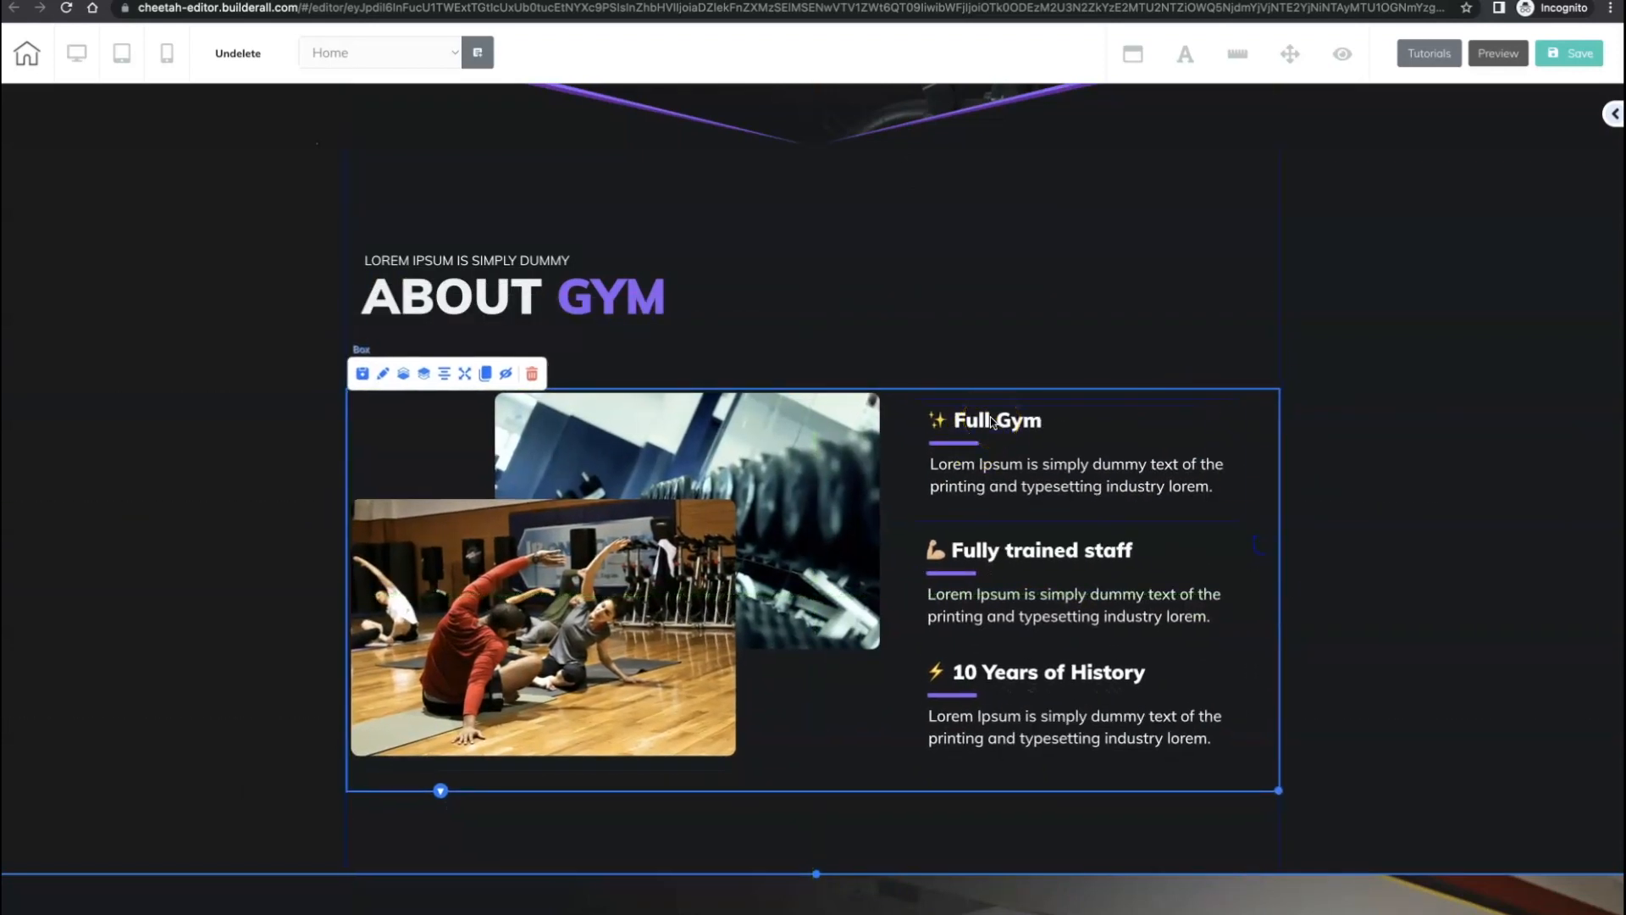
{"action": "left_click", "coordinate": [993, 421]}
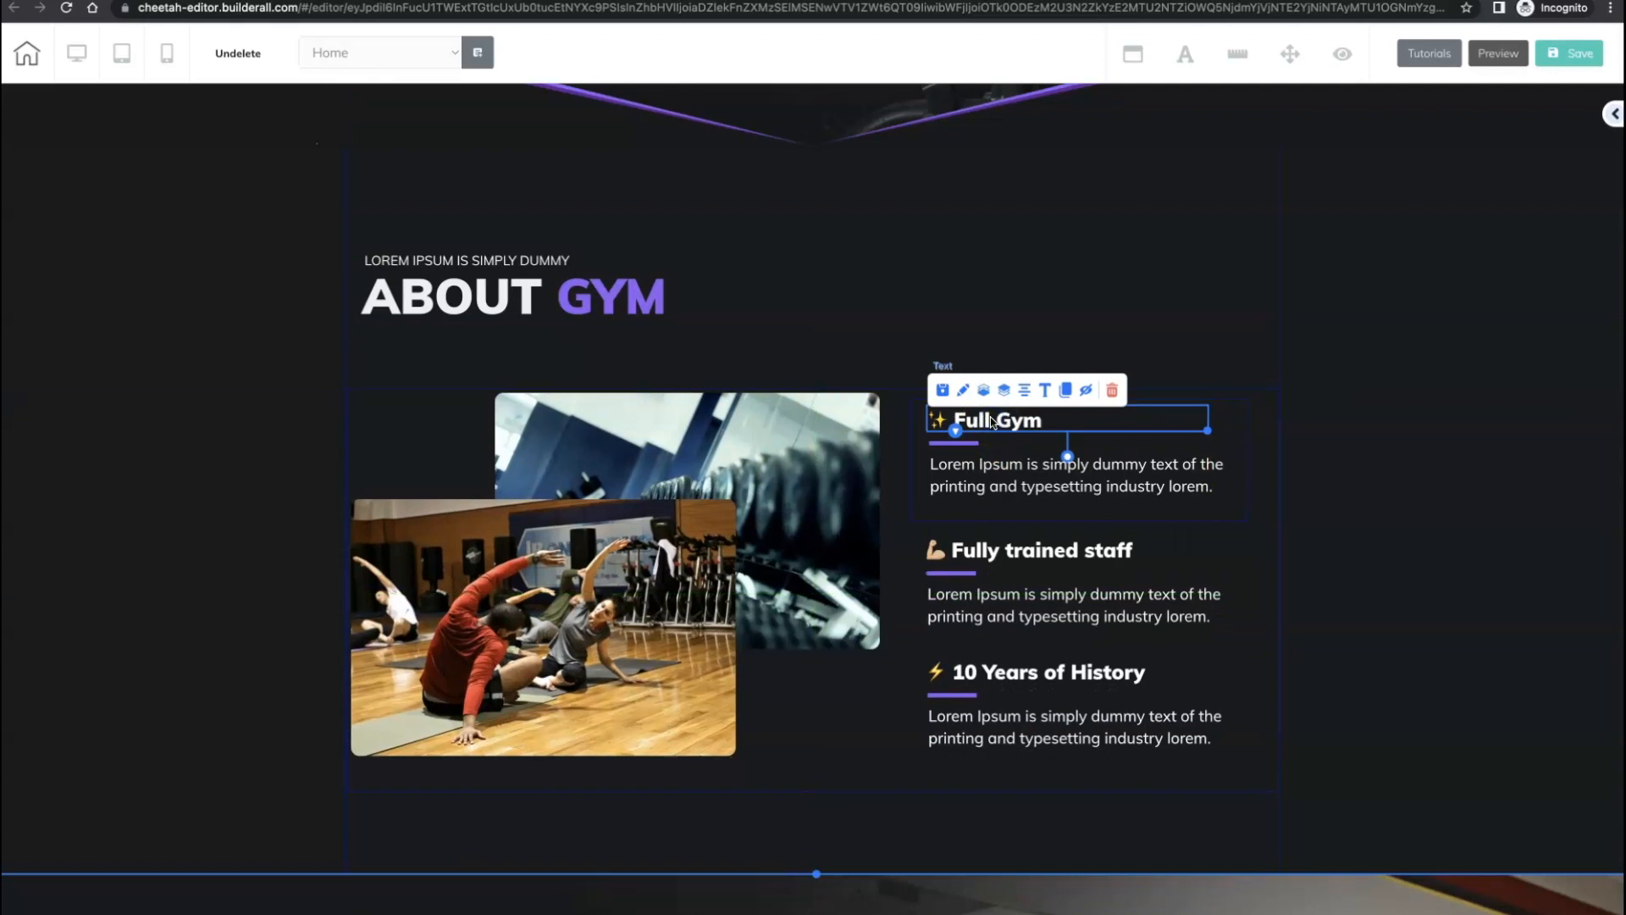
{"action": "left_click", "coordinate": [957, 445]}
{"action": "left_click", "coordinate": [1014, 468]}
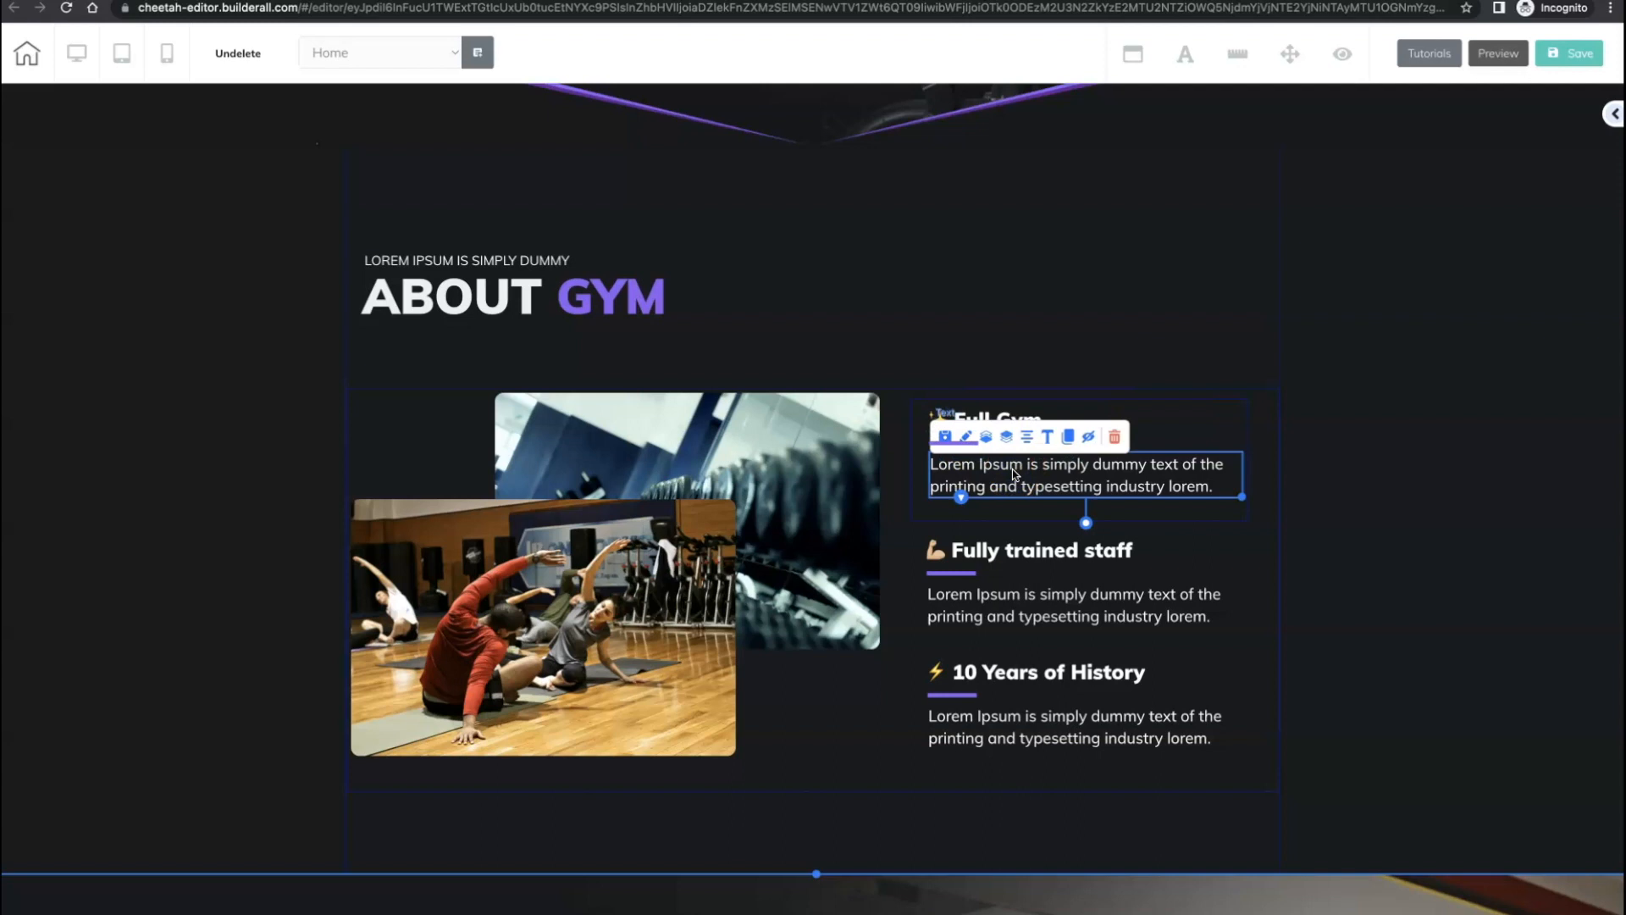
{"action": "left_click", "coordinate": [1237, 430]}
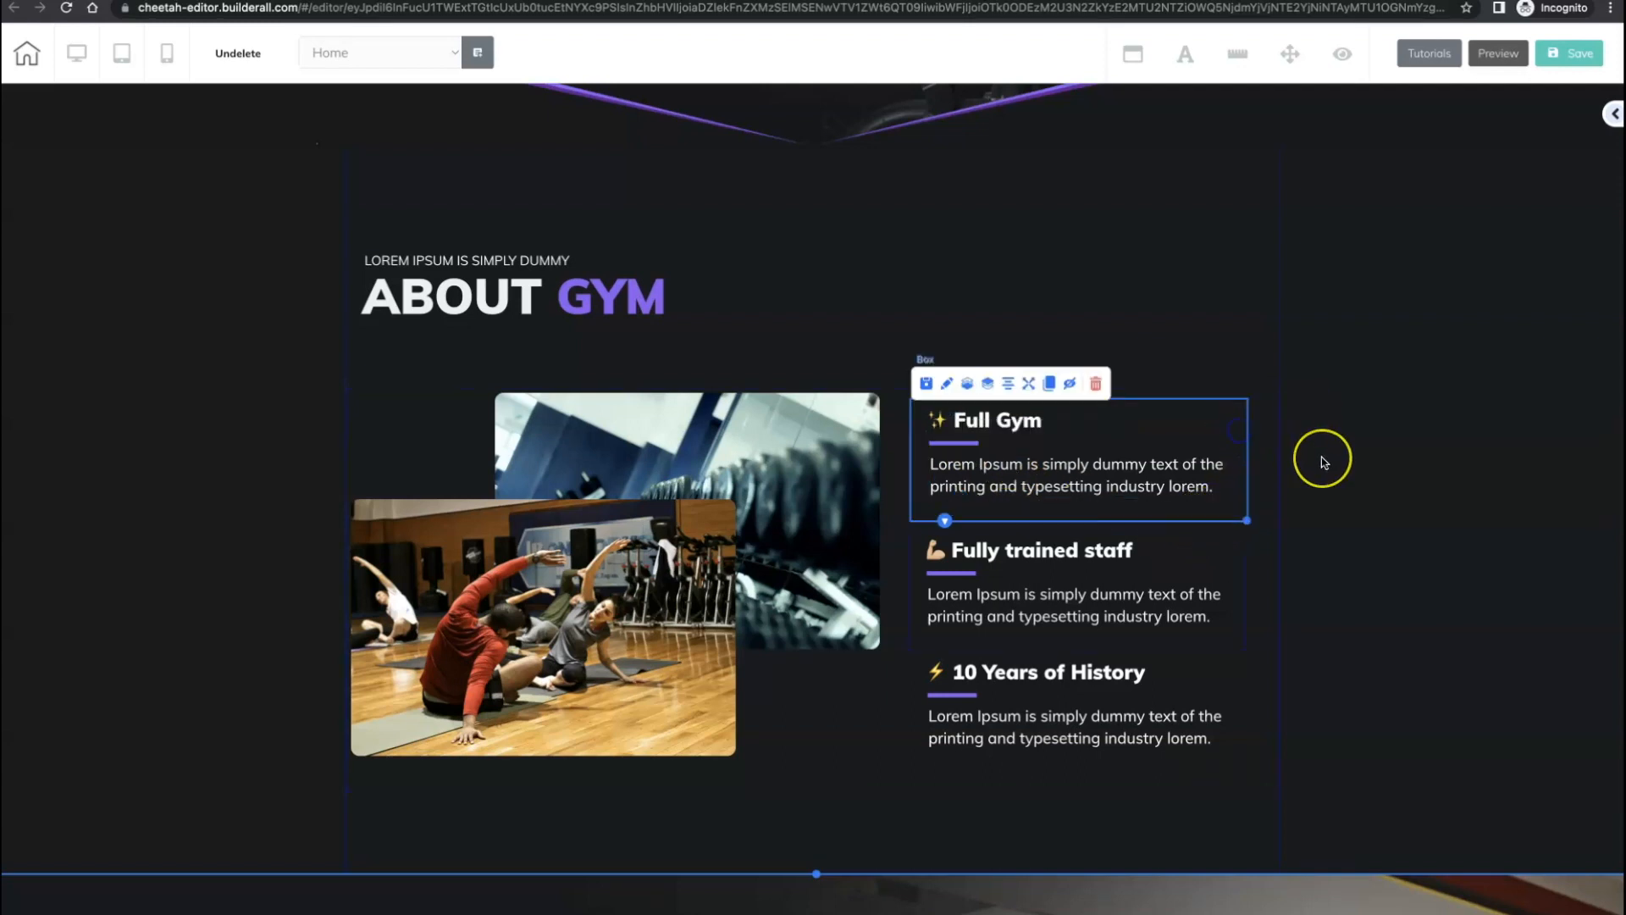
Inspect the outer Box around the Our Services items and the nested Box holding the Swimming item
{"action": "scroll", "coordinate": [1322, 455], "scroll_direction": "down", "scroll_amount": 10}
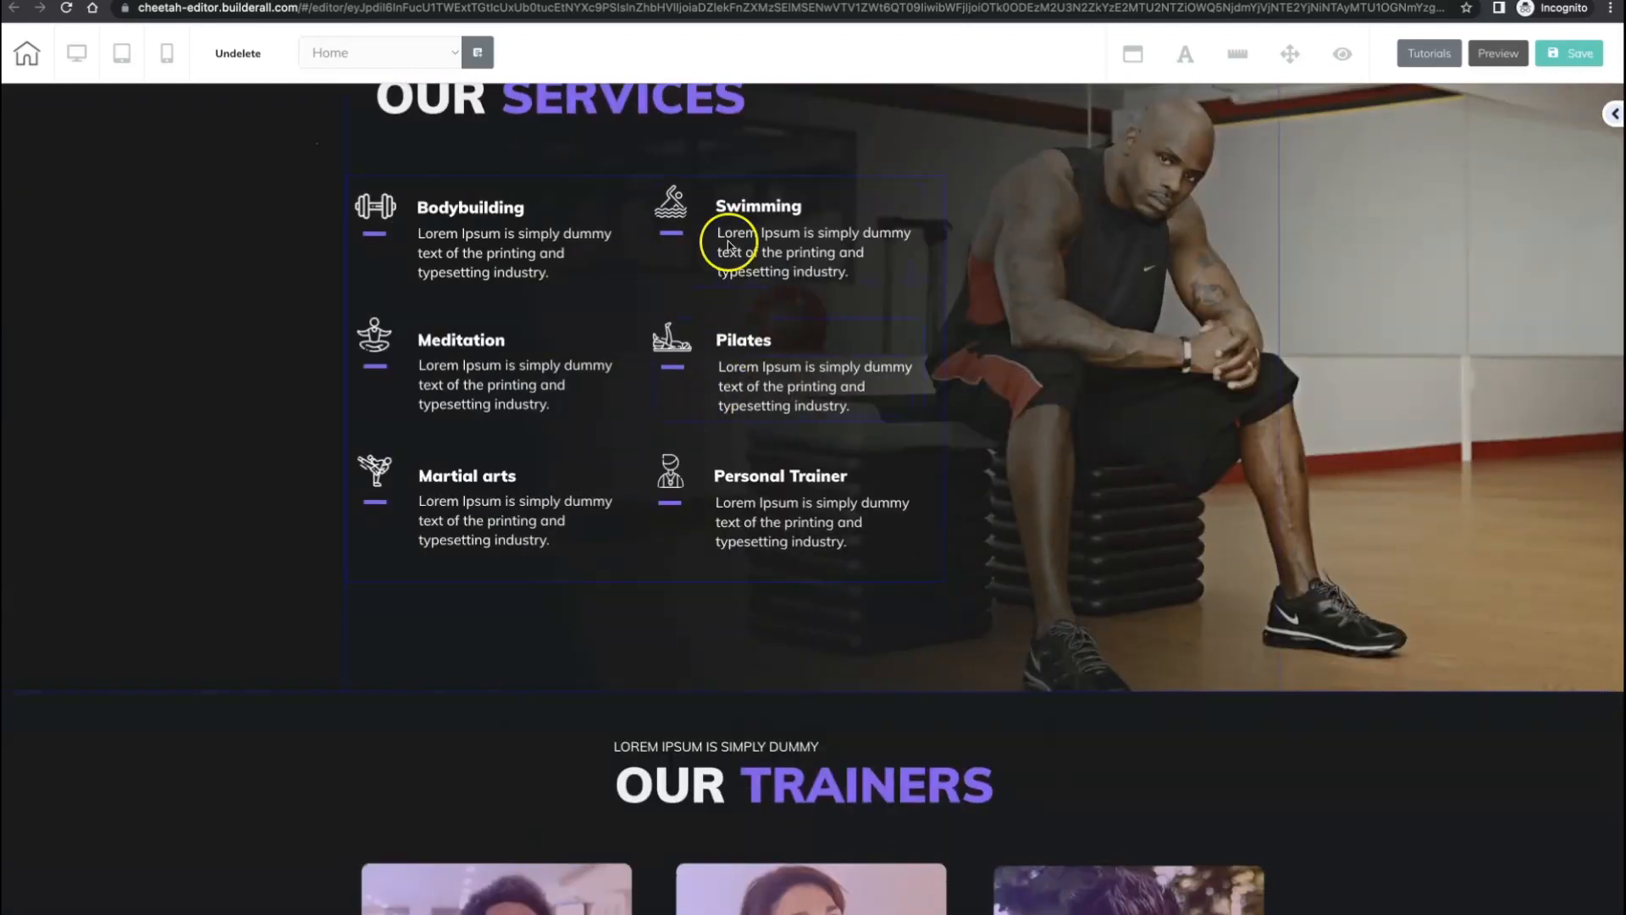
{"action": "left_click", "coordinate": [938, 212]}
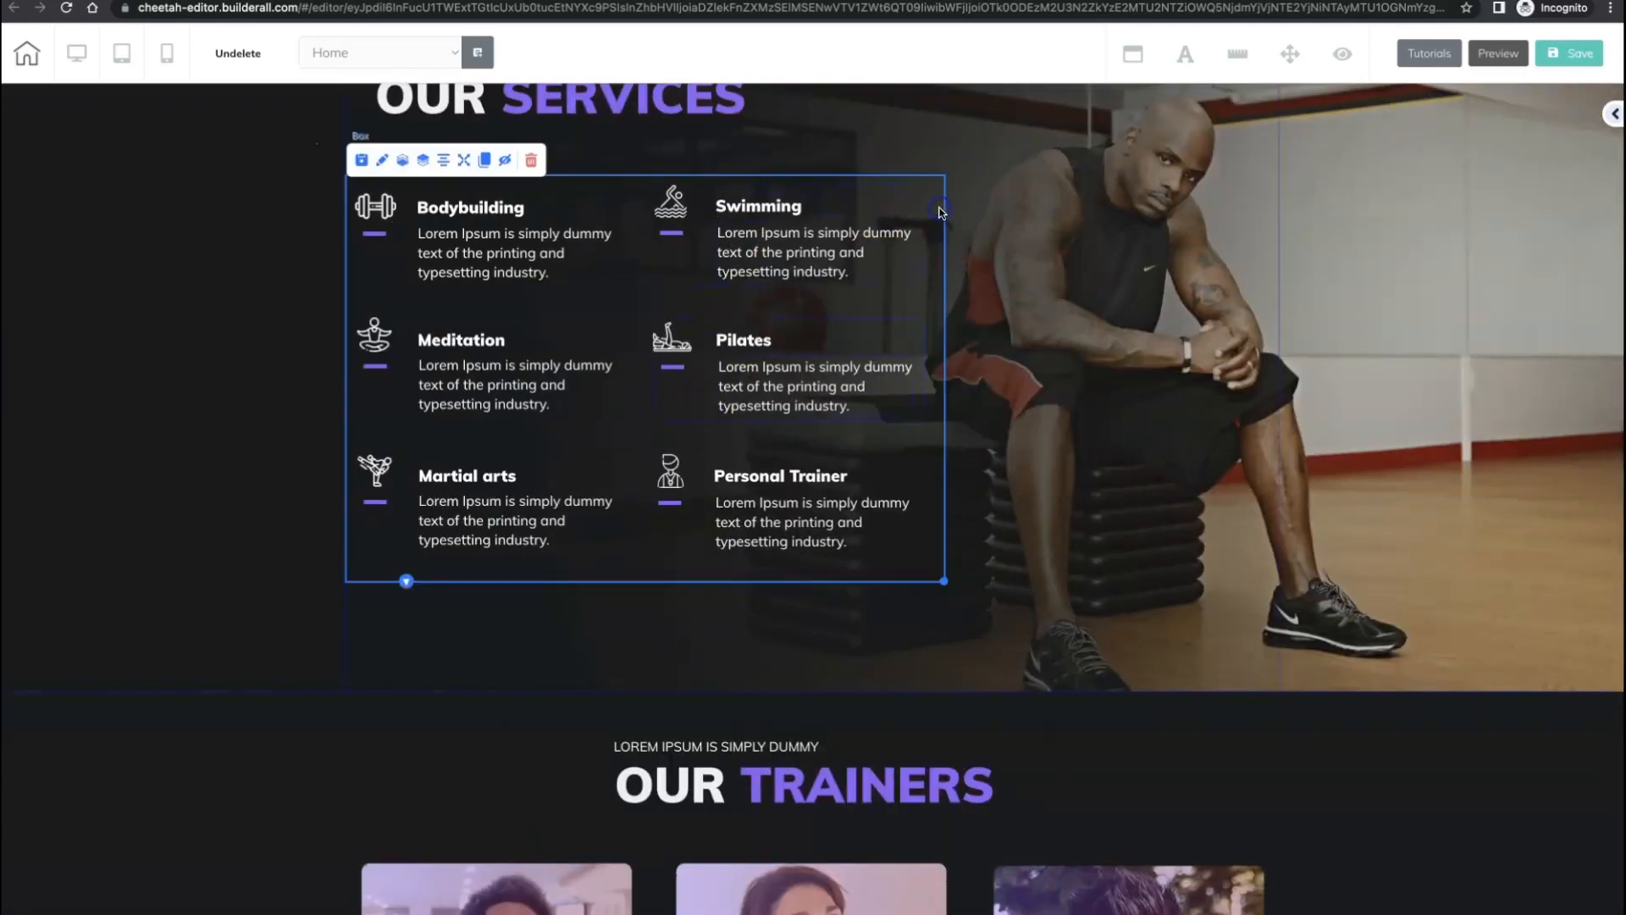
{"action": "left_click", "coordinate": [922, 287]}
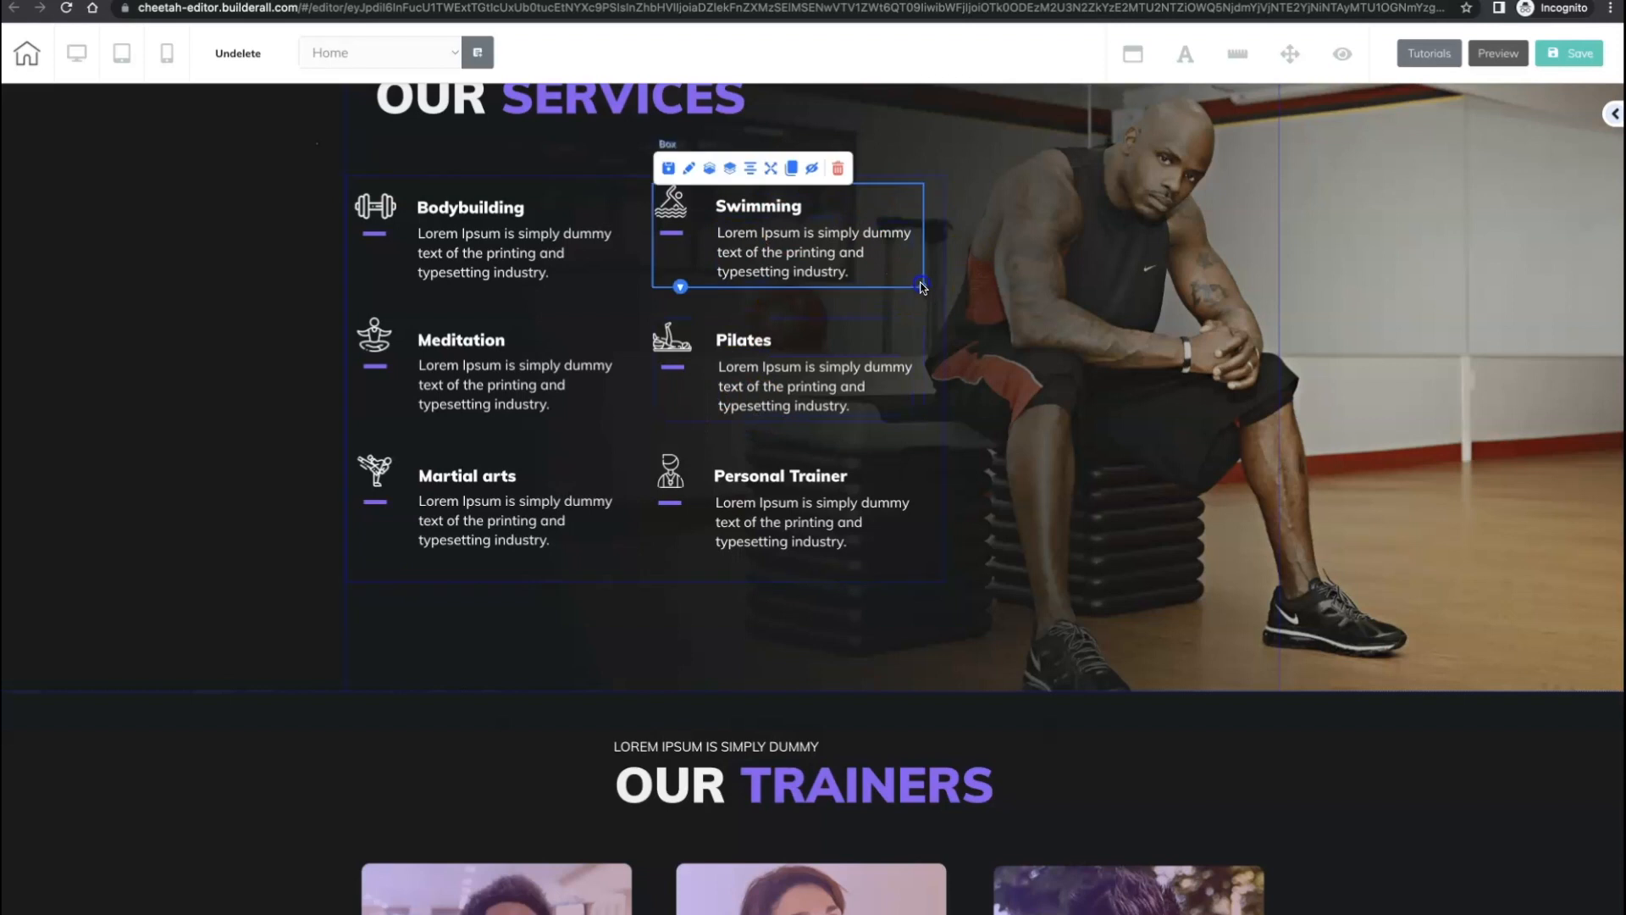
{"action": "left_click", "coordinate": [934, 309]}
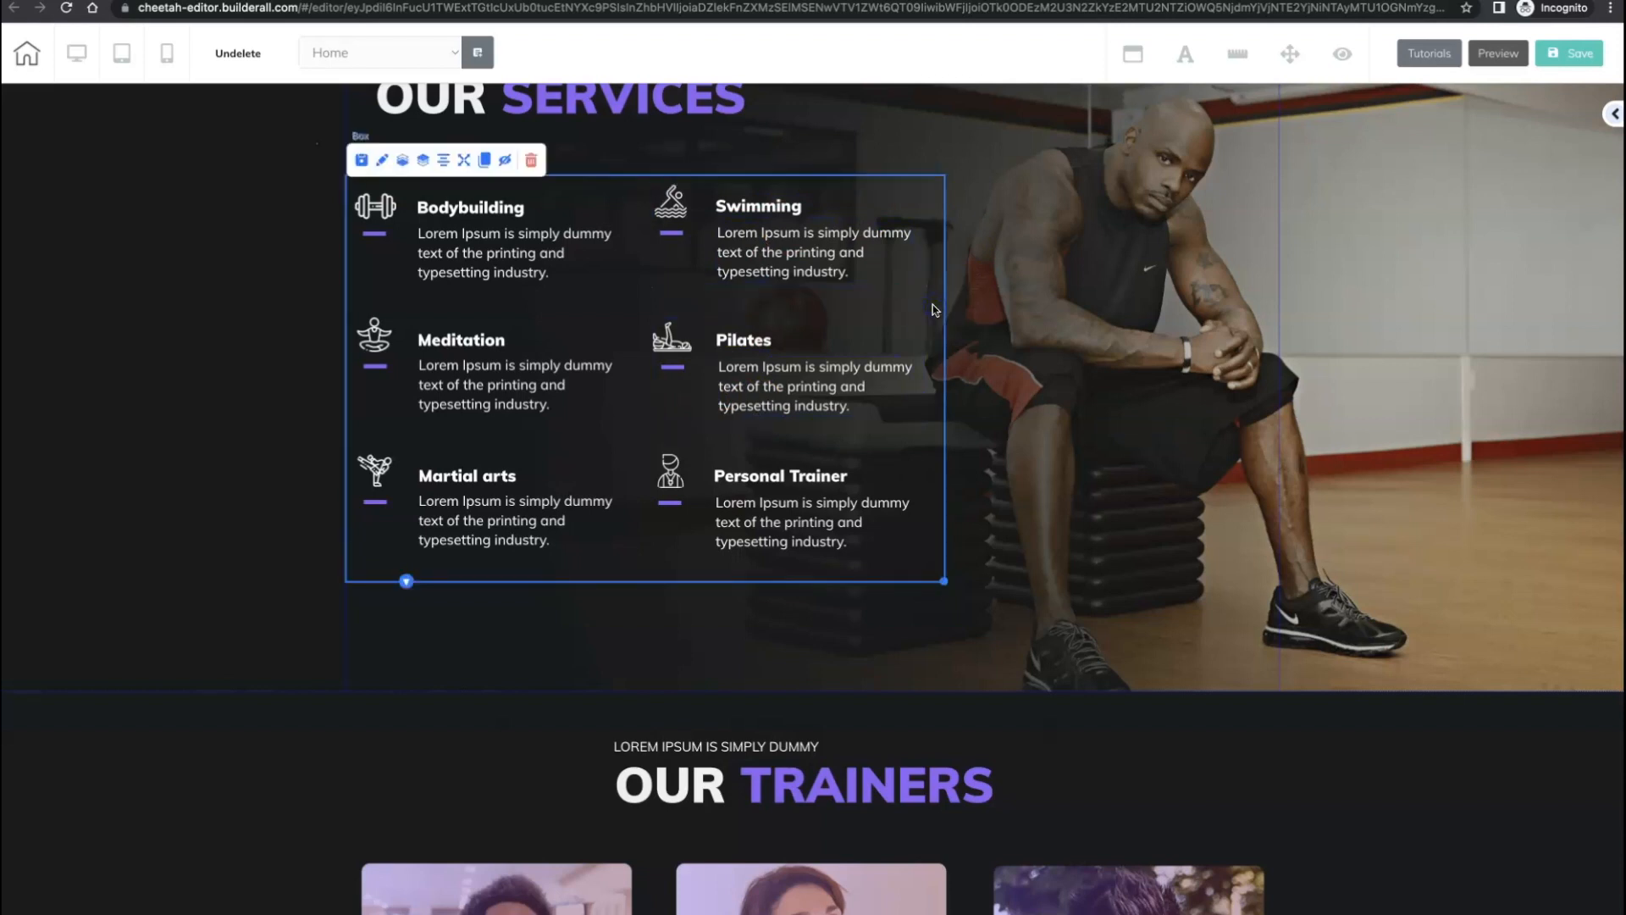
Move the third trainer's Box to line up with the other two trainers, and shift the surrounding Box slightly up
{"action": "scroll", "coordinate": [1031, 378], "scroll_direction": "down", "scroll_amount": 9}
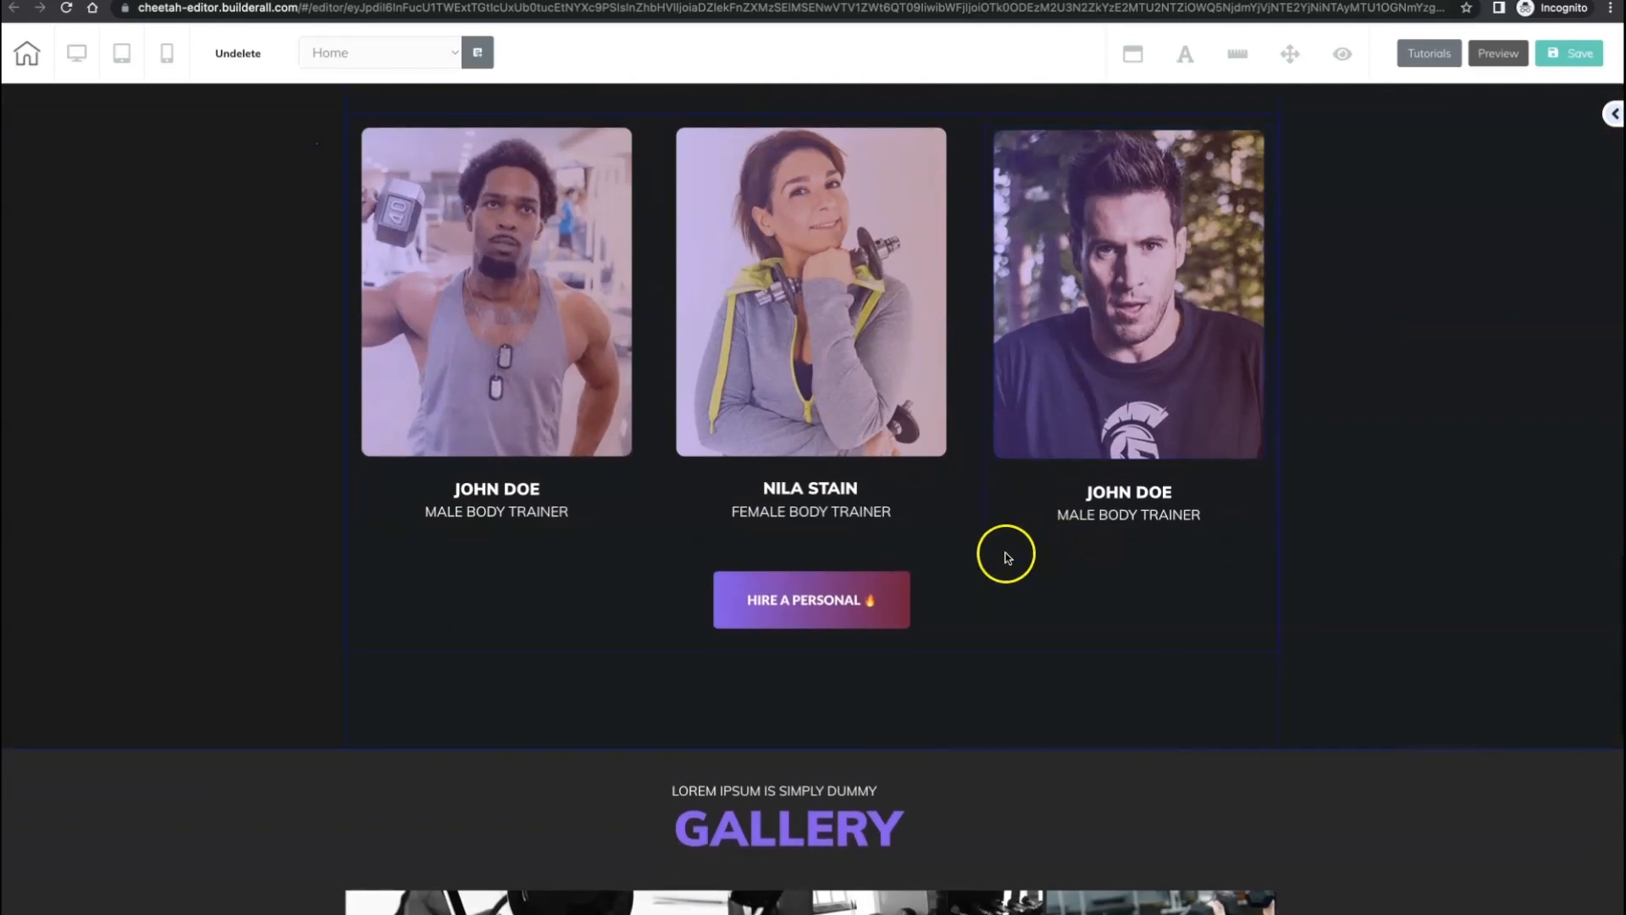
{"action": "left_click", "coordinate": [1005, 539]}
{"action": "scroll", "coordinate": [1005, 537], "scroll_direction": "up", "scroll_amount": 1}
{"action": "left_click", "coordinate": [1023, 478]}
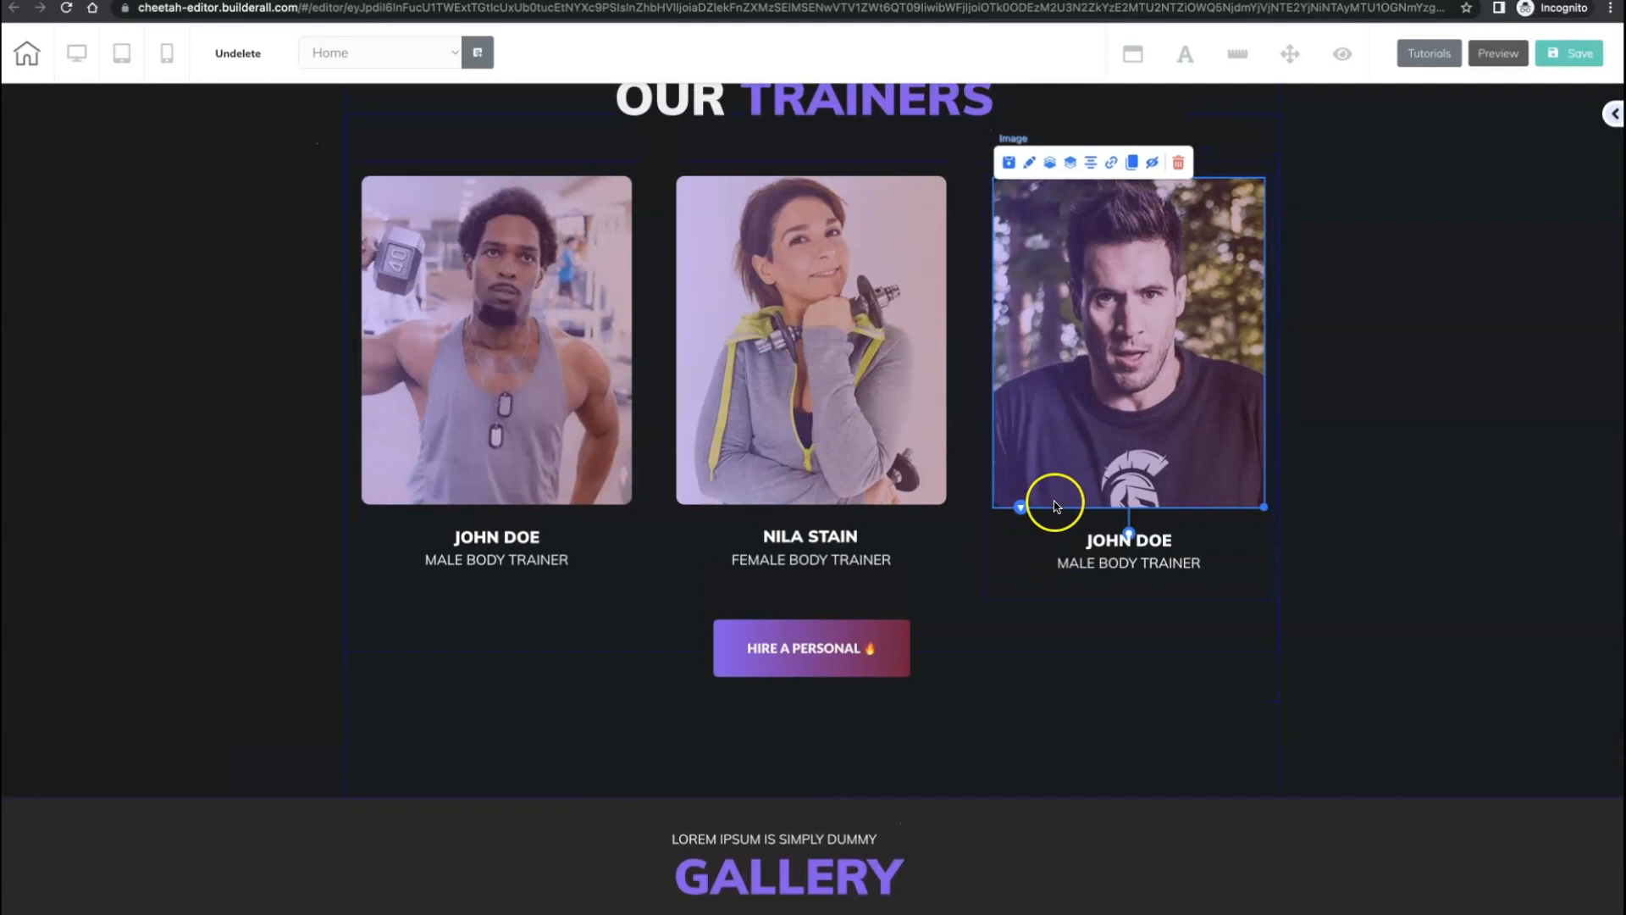
{"action": "left_click", "coordinate": [1101, 537]}
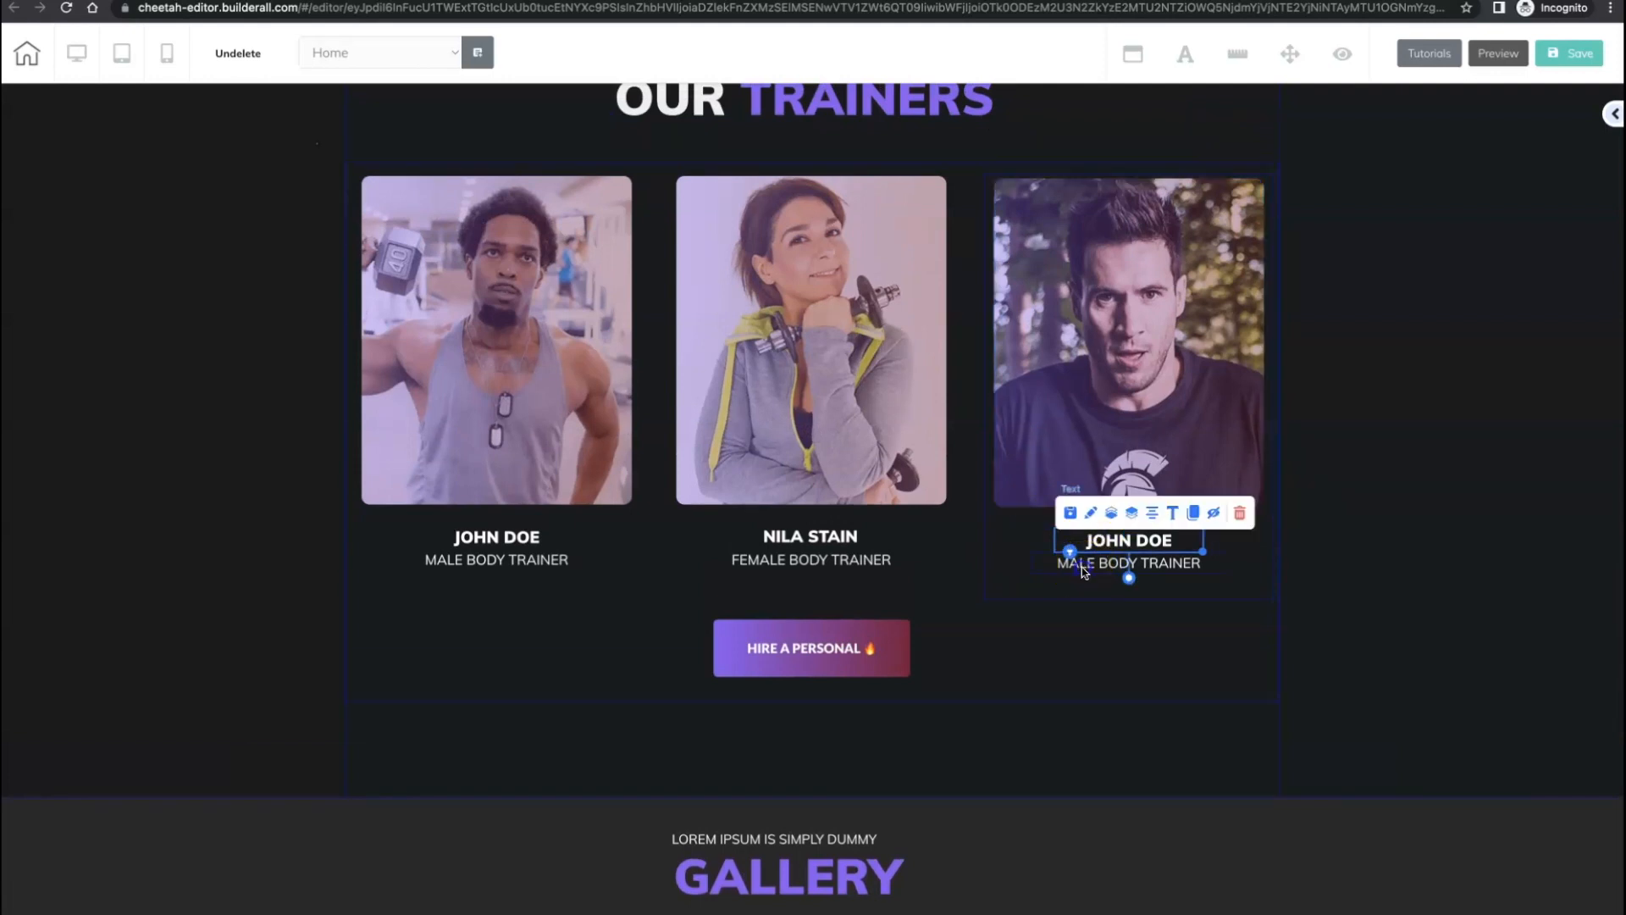
{"action": "left_click", "coordinate": [1083, 565]}
{"action": "left_click_drag", "start_coordinate": [1006, 576], "coordinate": [989, 542]}
{"action": "left_click_drag", "start_coordinate": [1101, 694], "coordinate": [1099, 681]}
{"action": "left_click", "coordinate": [1384, 312]}
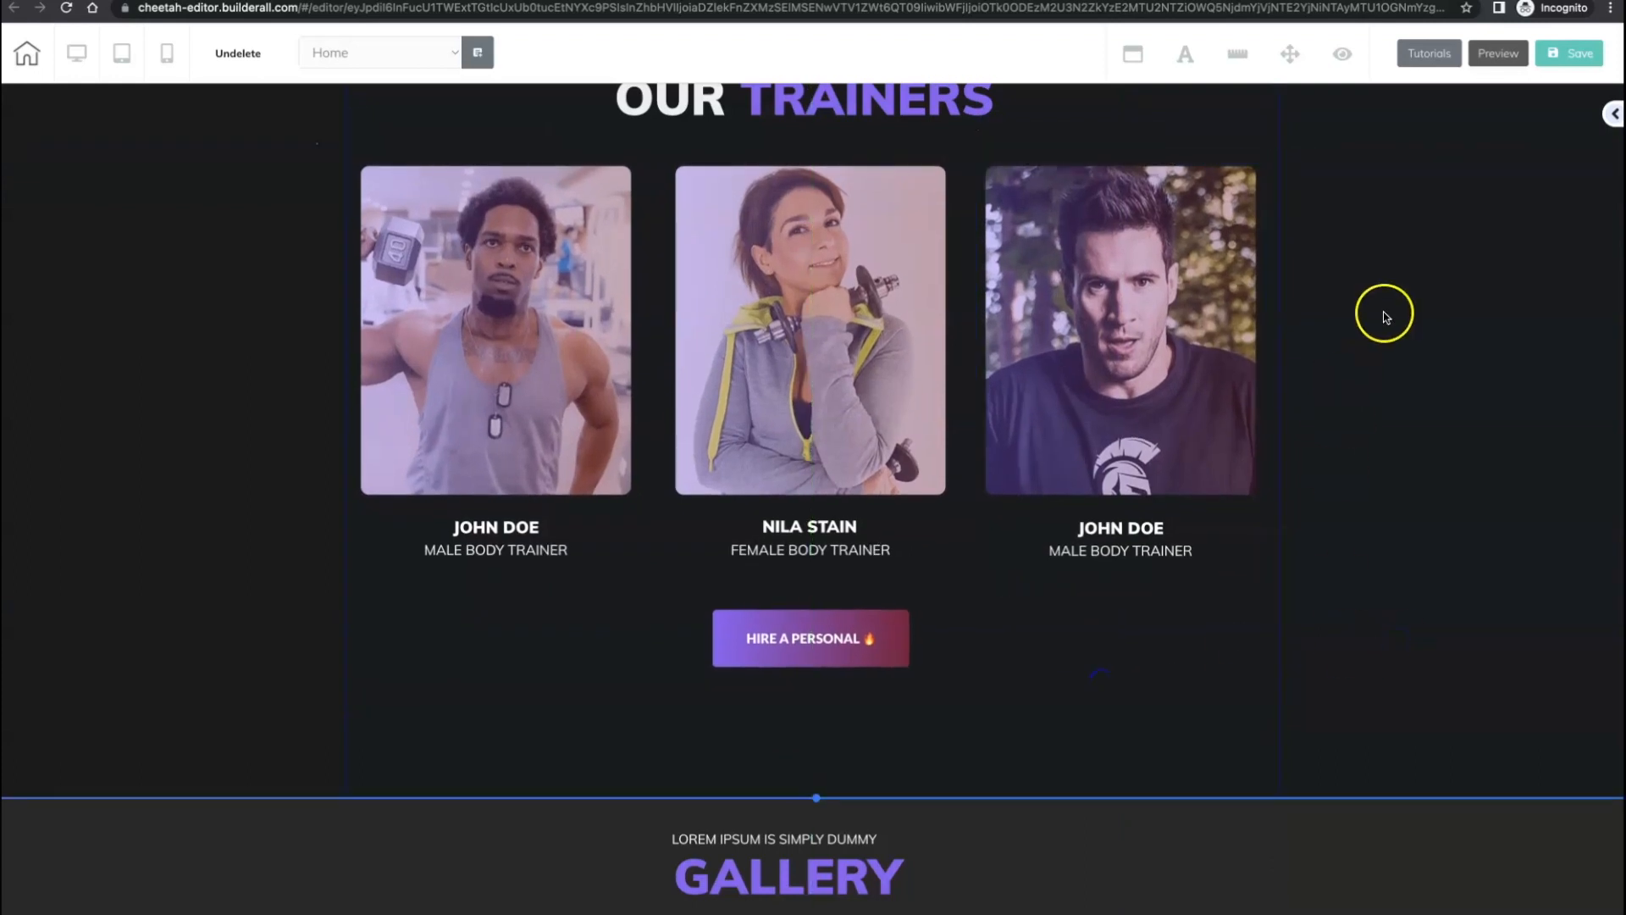
Save and publish the gym website, and save and exit the page editor
{"action": "scroll", "coordinate": [1386, 318], "scroll_direction": "up", "scroll_amount": 3}
{"action": "scroll", "coordinate": [1387, 318], "scroll_direction": "up", "scroll_amount": 1}
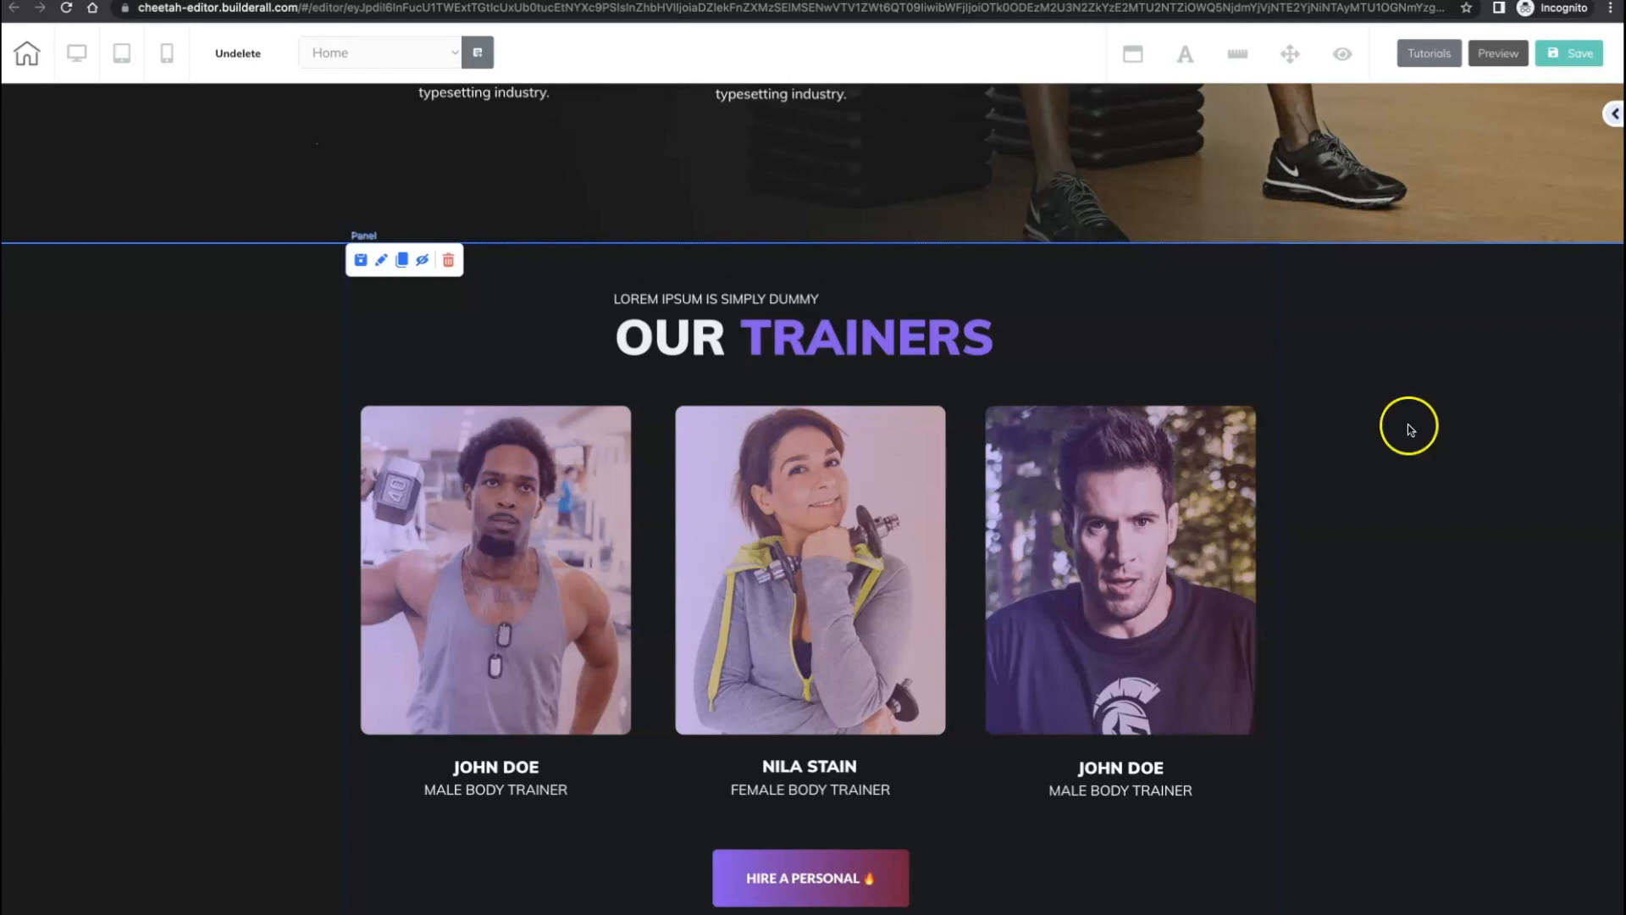
{"action": "left_click", "coordinate": [1588, 58]}
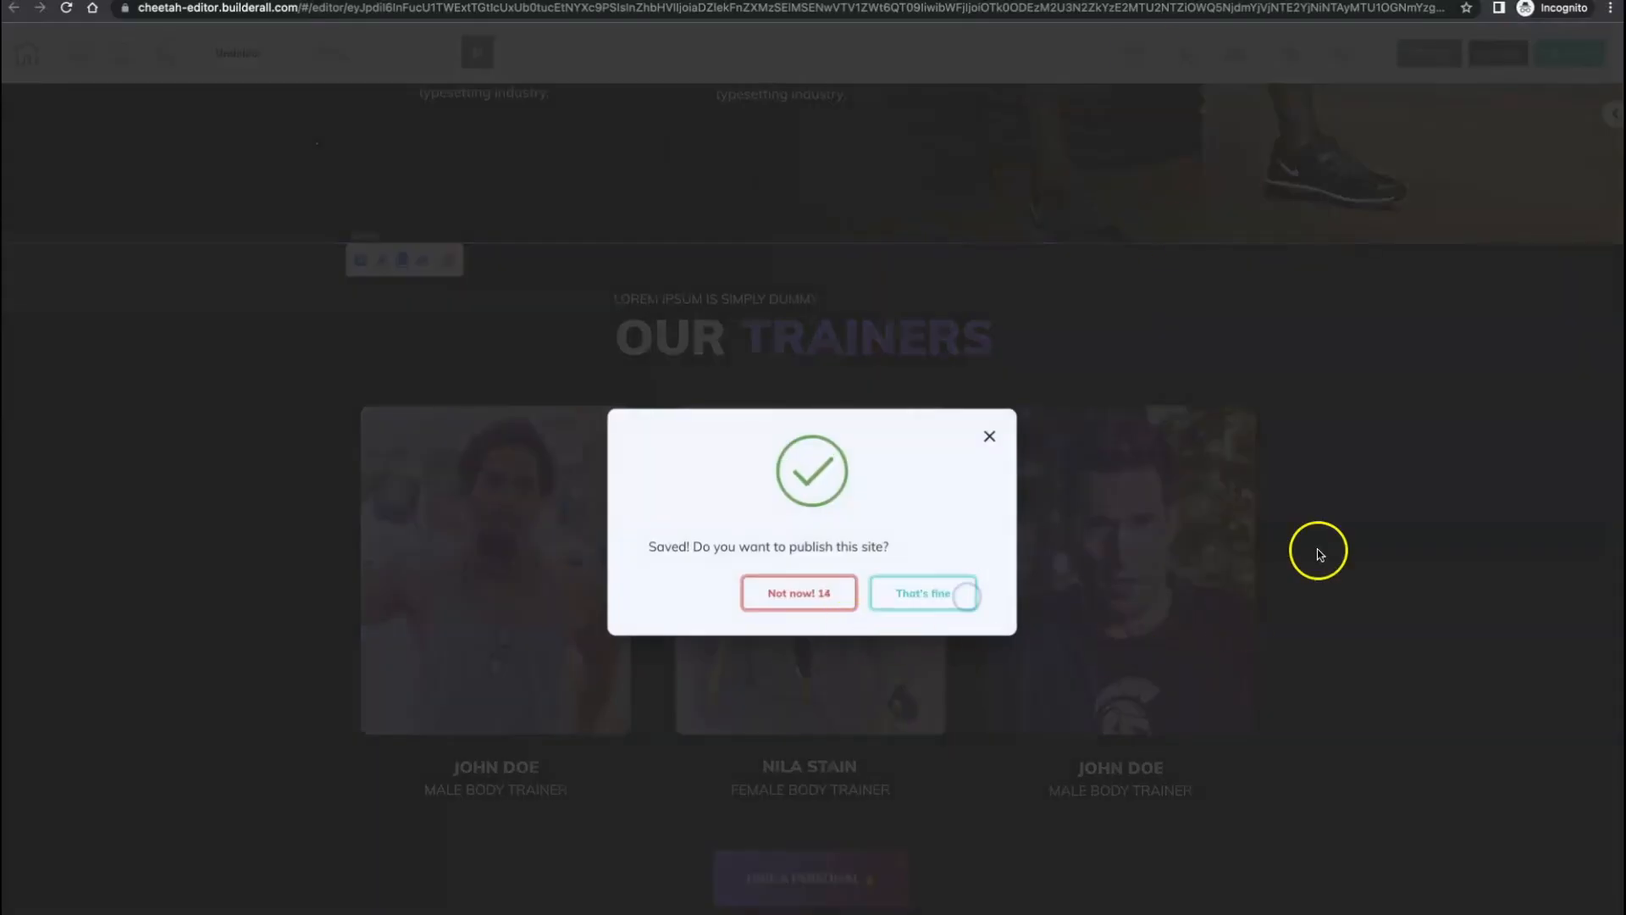
{"action": "left_click", "coordinate": [880, 593]}
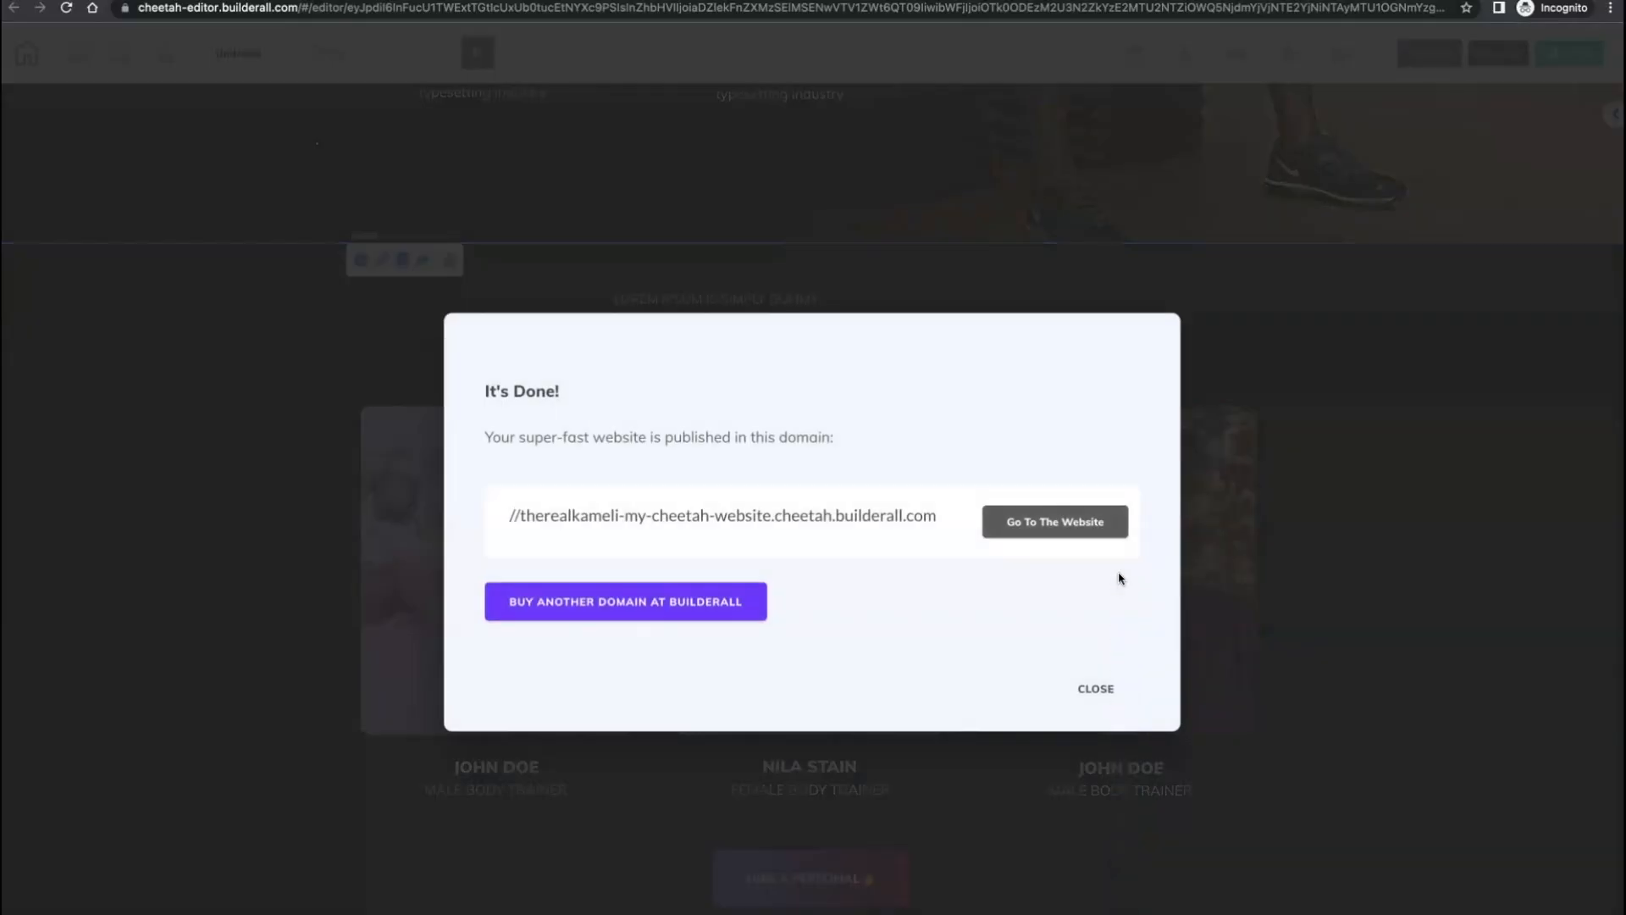
{"action": "left_click", "coordinate": [1097, 691]}
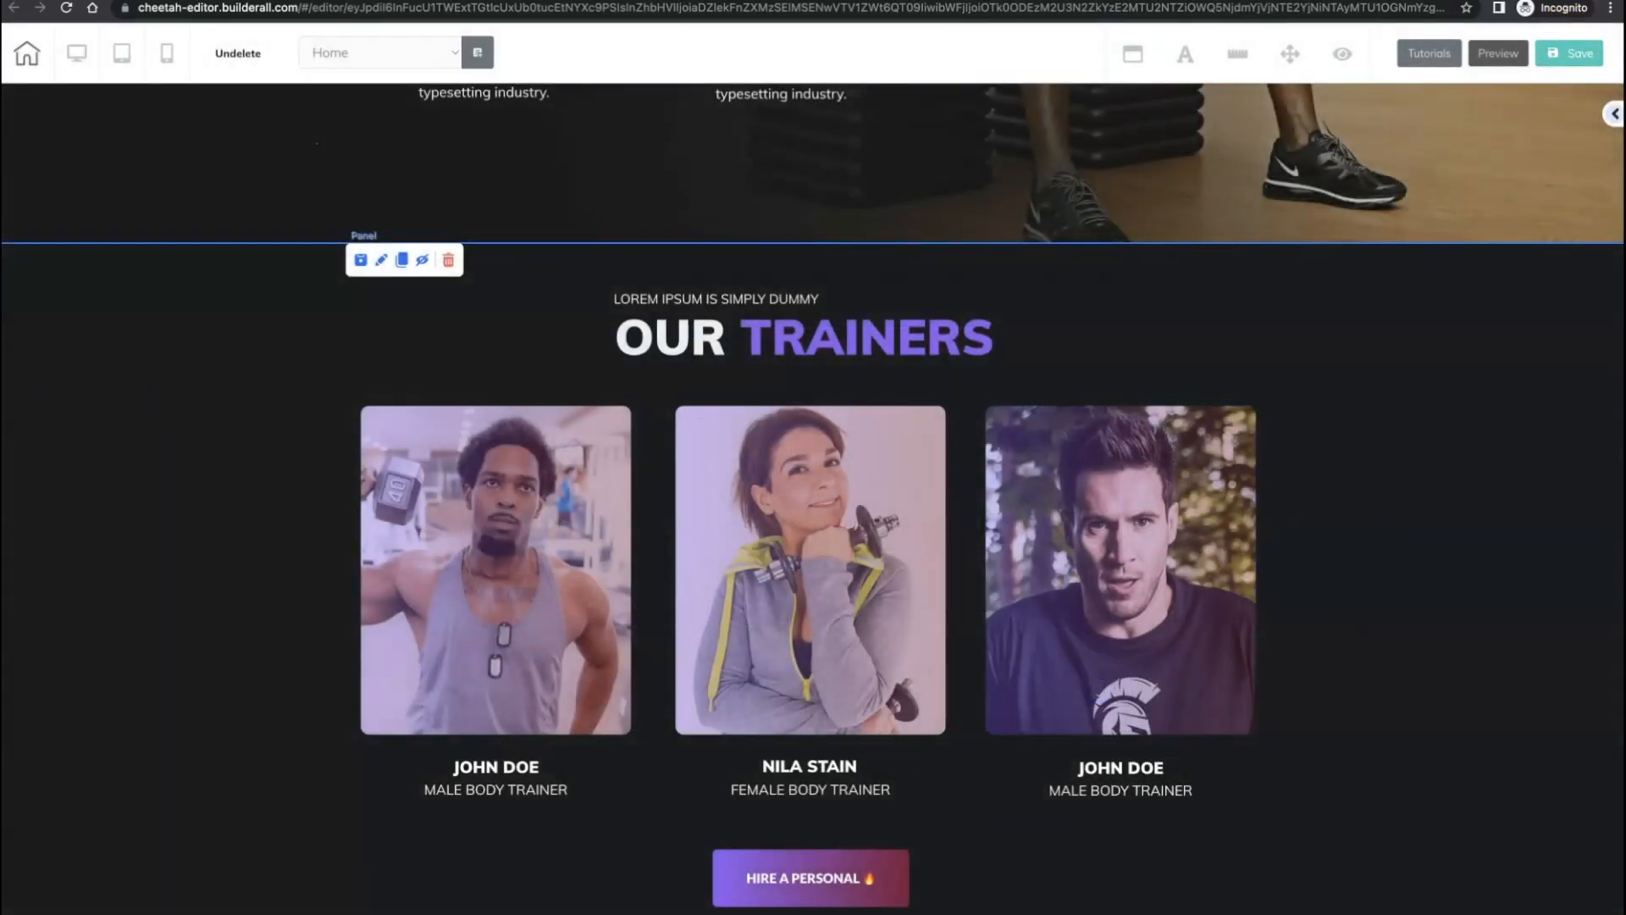
{"action": "left_click", "coordinate": [26, 61]}
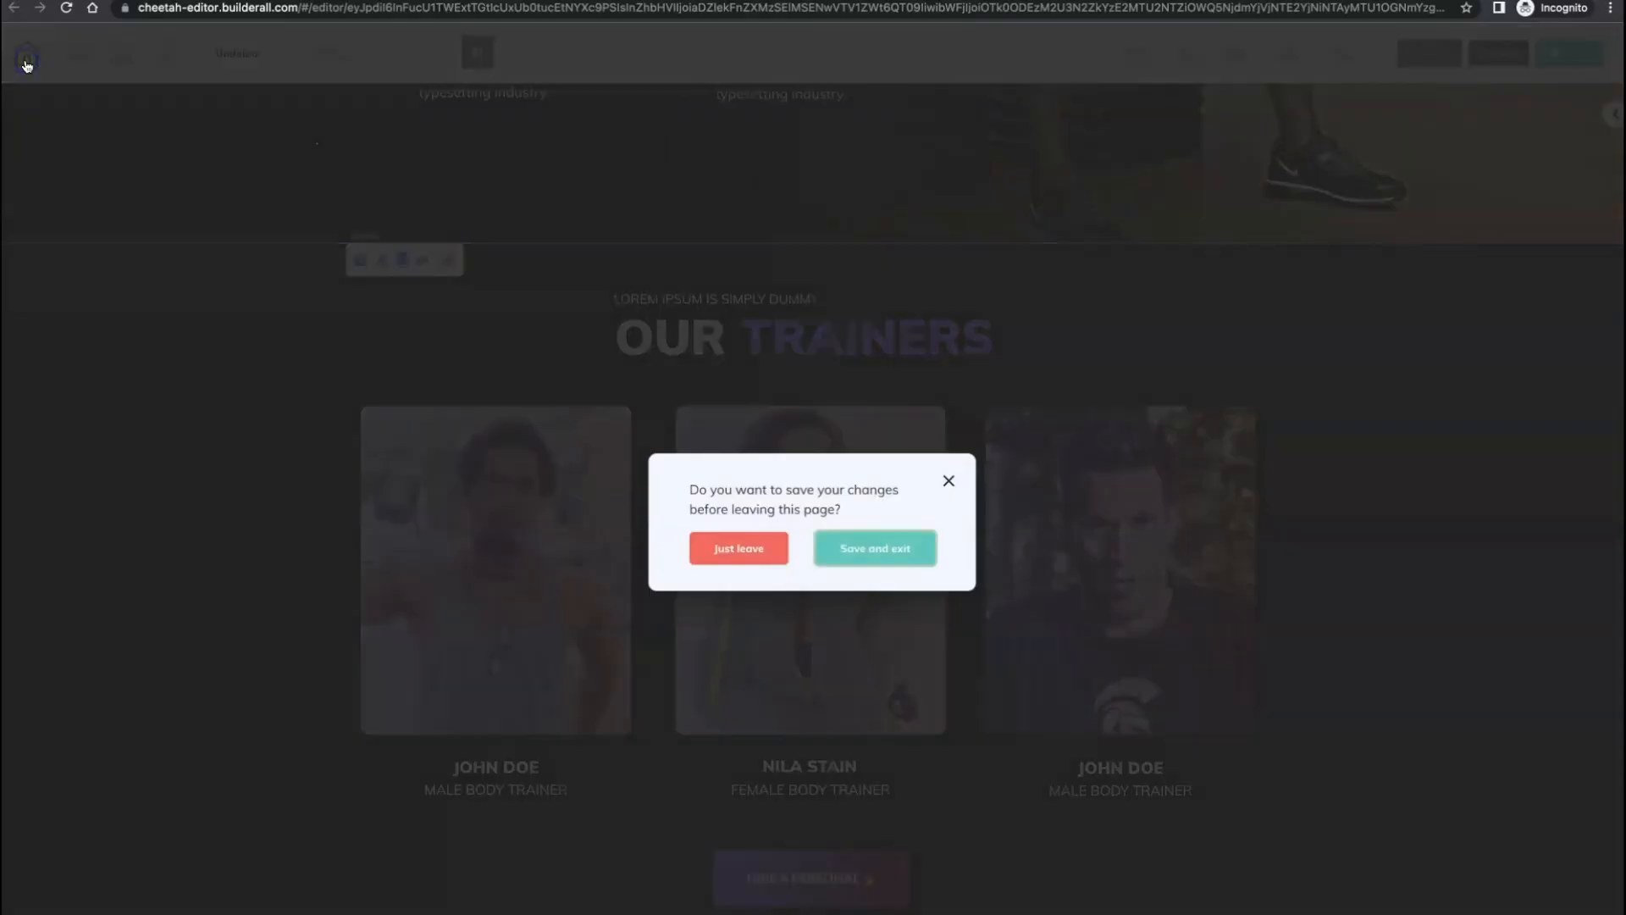
{"action": "left_click", "coordinate": [900, 558]}
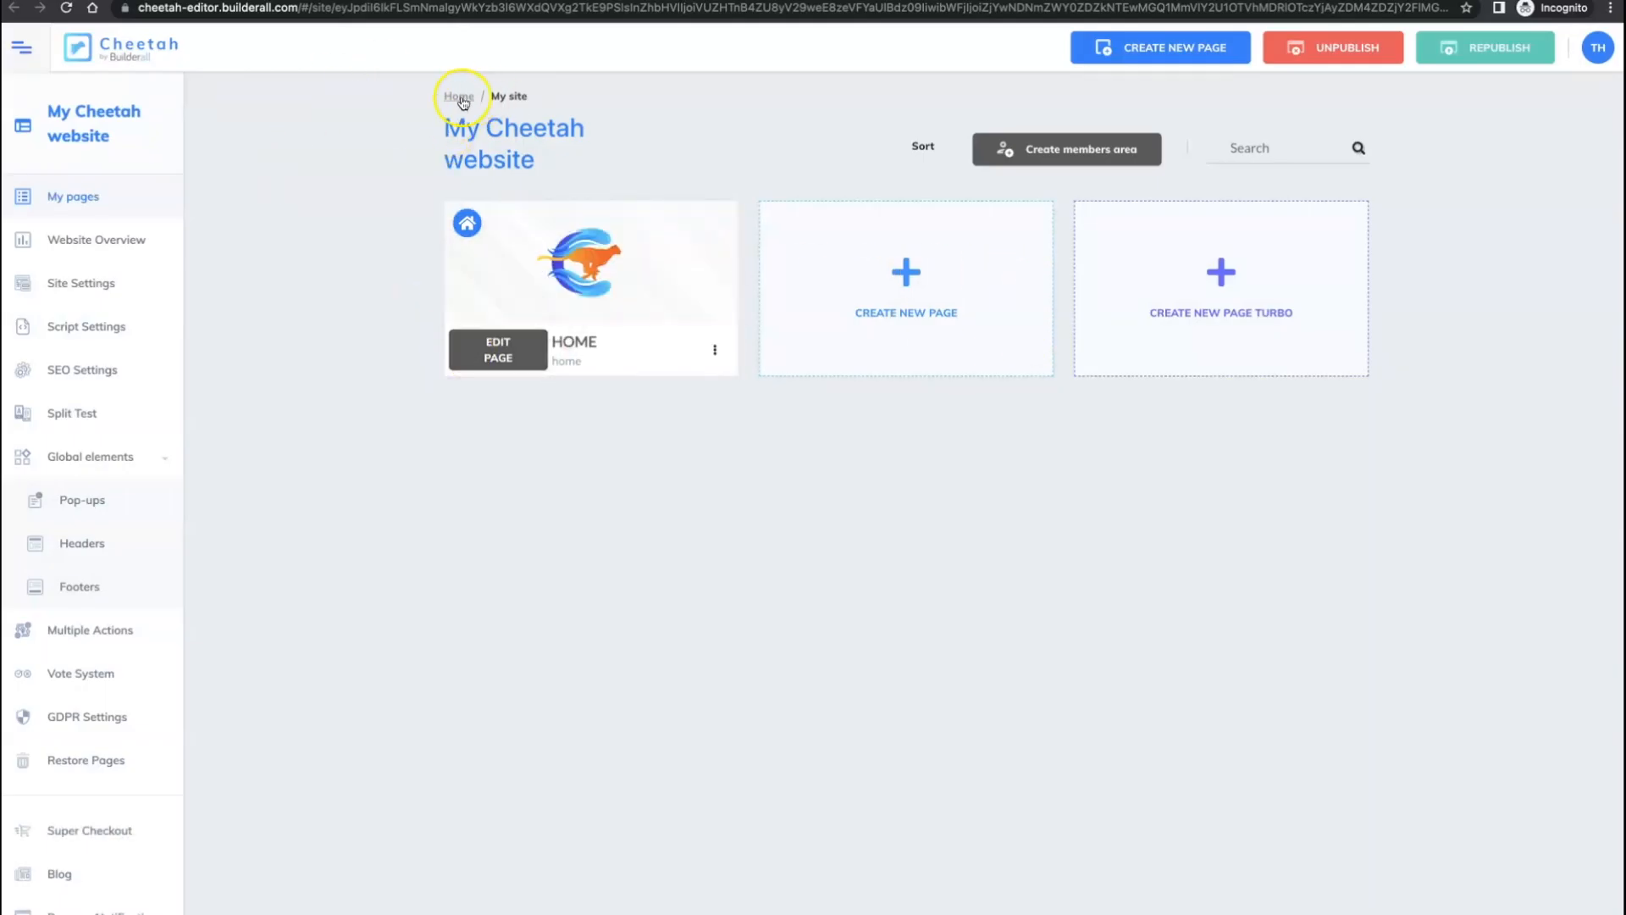
Look over the Published and Unpublished sections of the websites list, and reopen My Cheetah website
{"action": "left_click", "coordinate": [459, 97]}
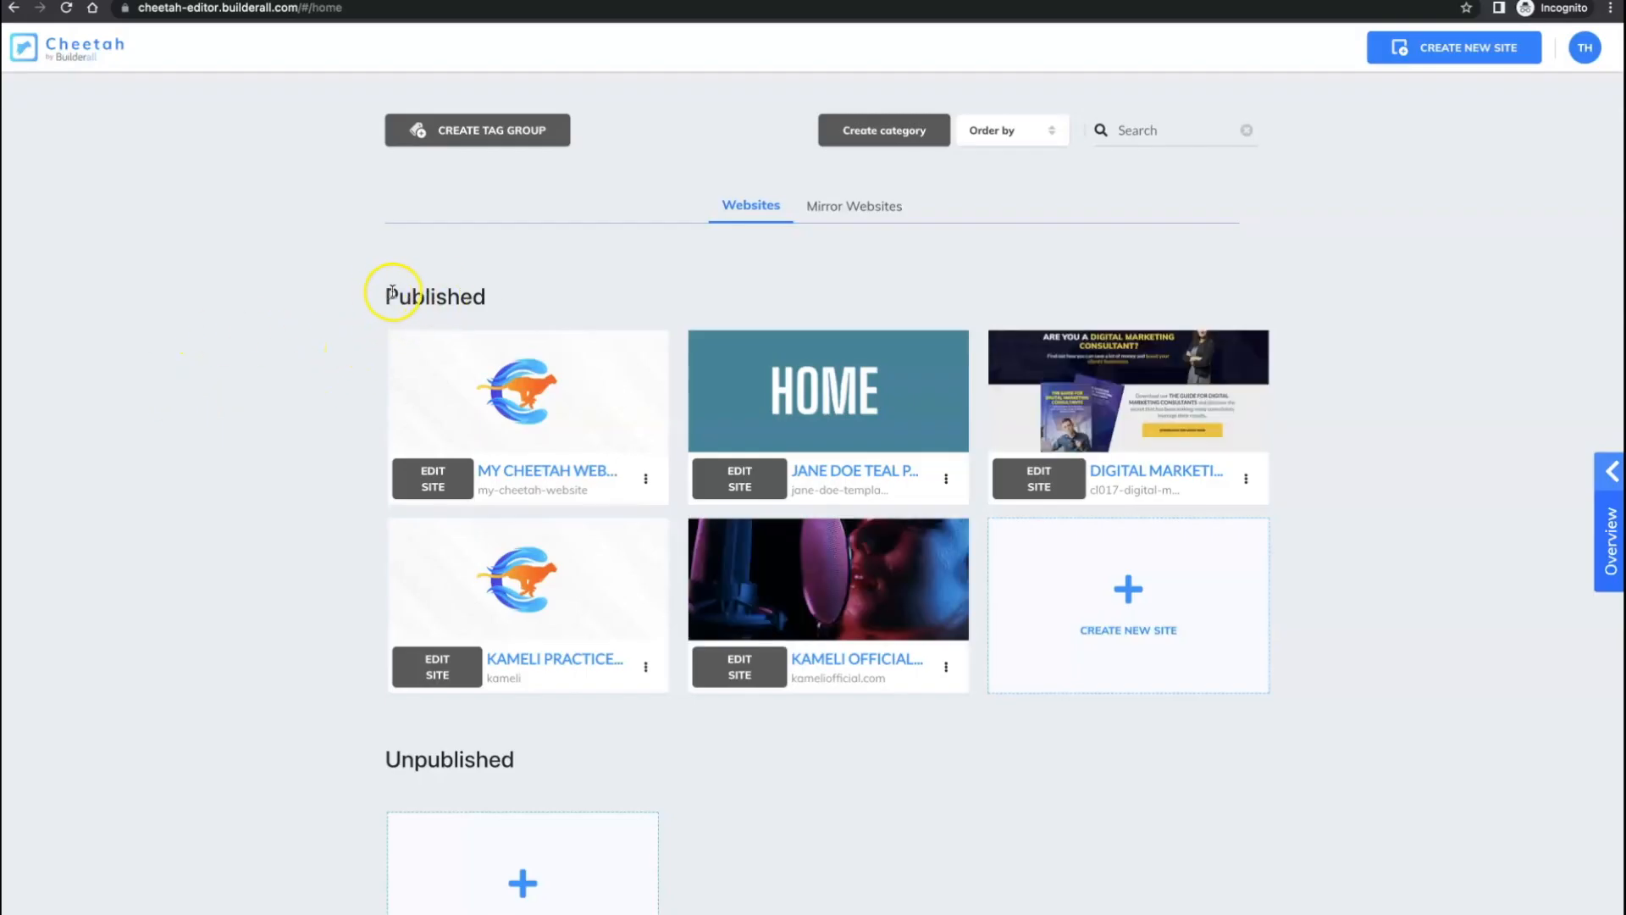
{"action": "left_click_drag", "start_coordinate": [397, 292], "coordinate": [516, 293]}
{"action": "left_click", "coordinate": [472, 762]}
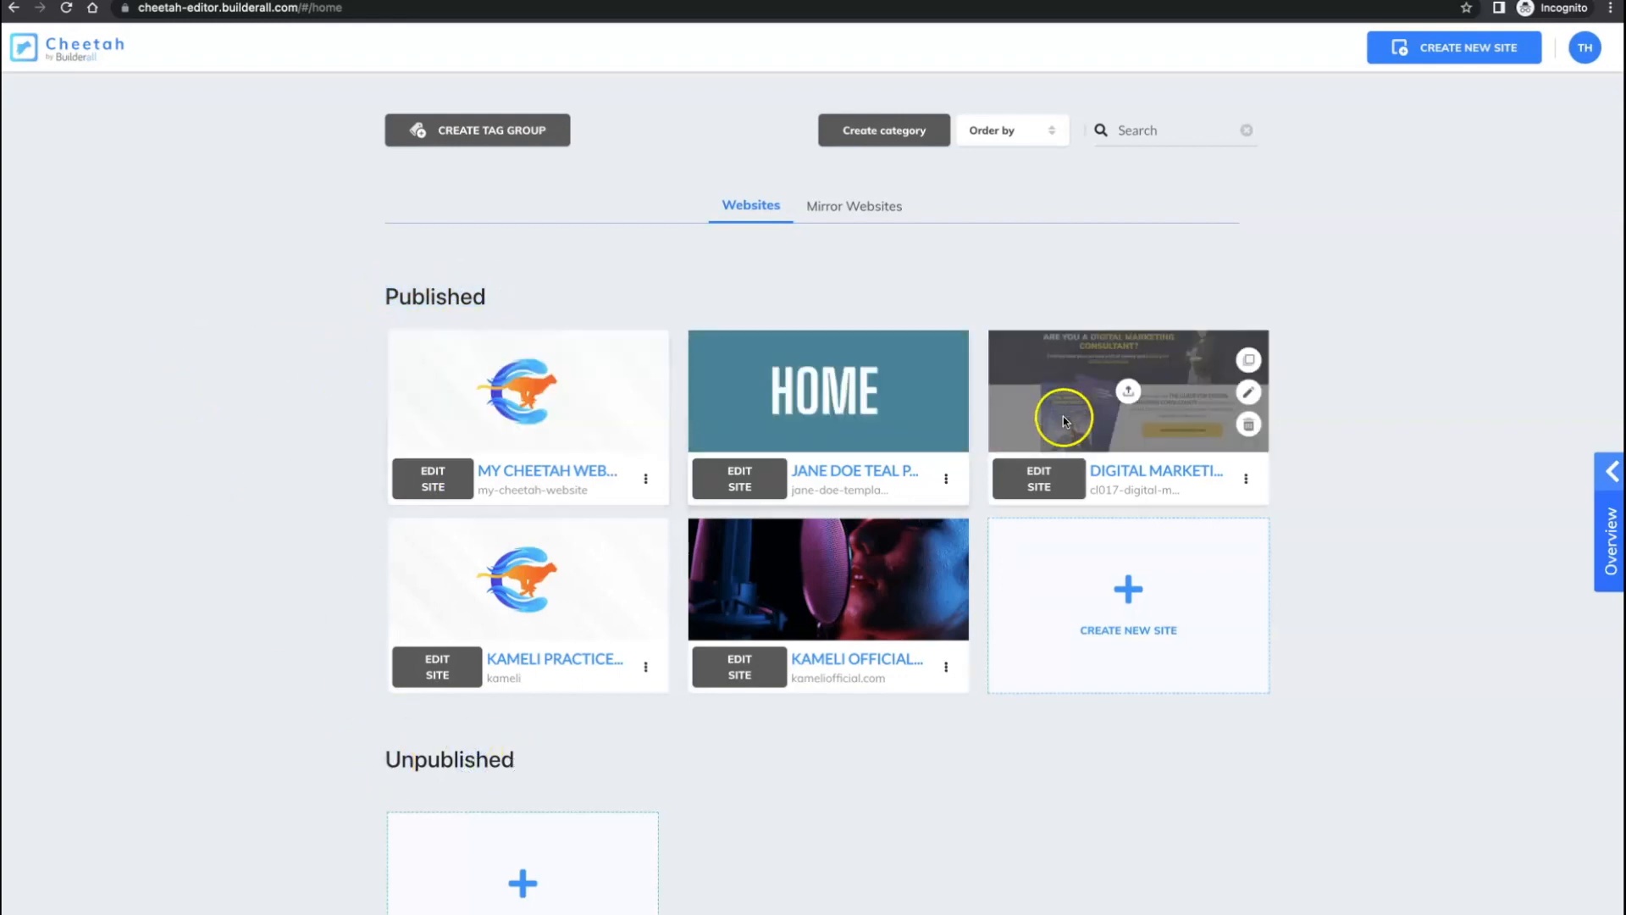
{"action": "left_click", "coordinate": [434, 479]}
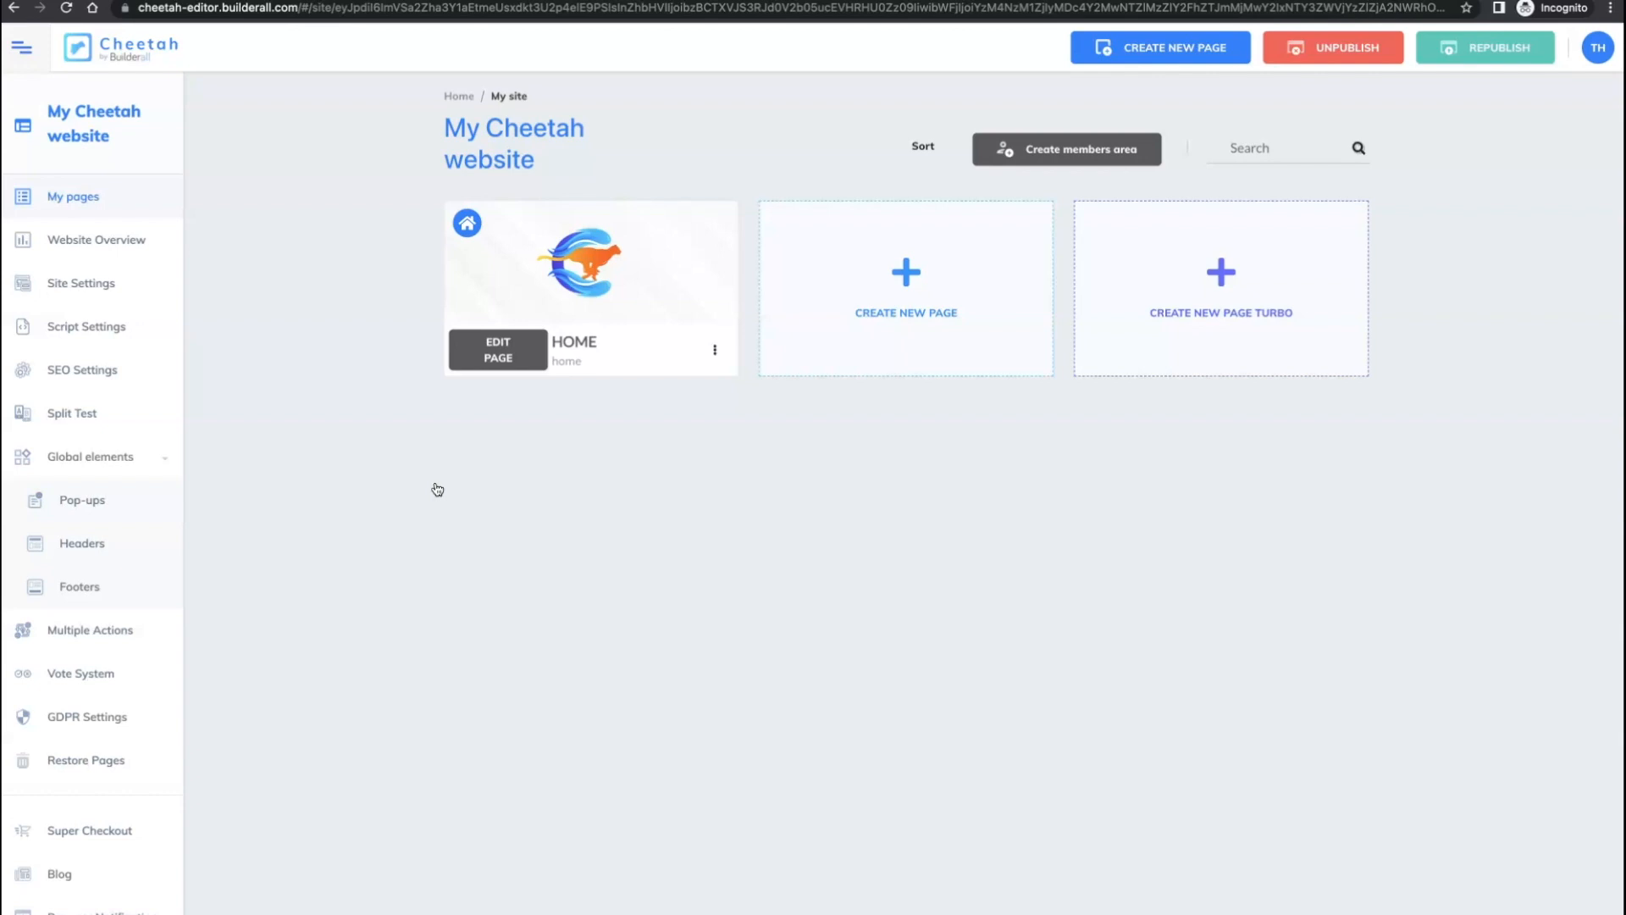
Create a new page in the site with the name Practice and the title Practice
{"action": "left_click", "coordinate": [906, 268]}
{"action": "left_click", "coordinate": [555, 296]}
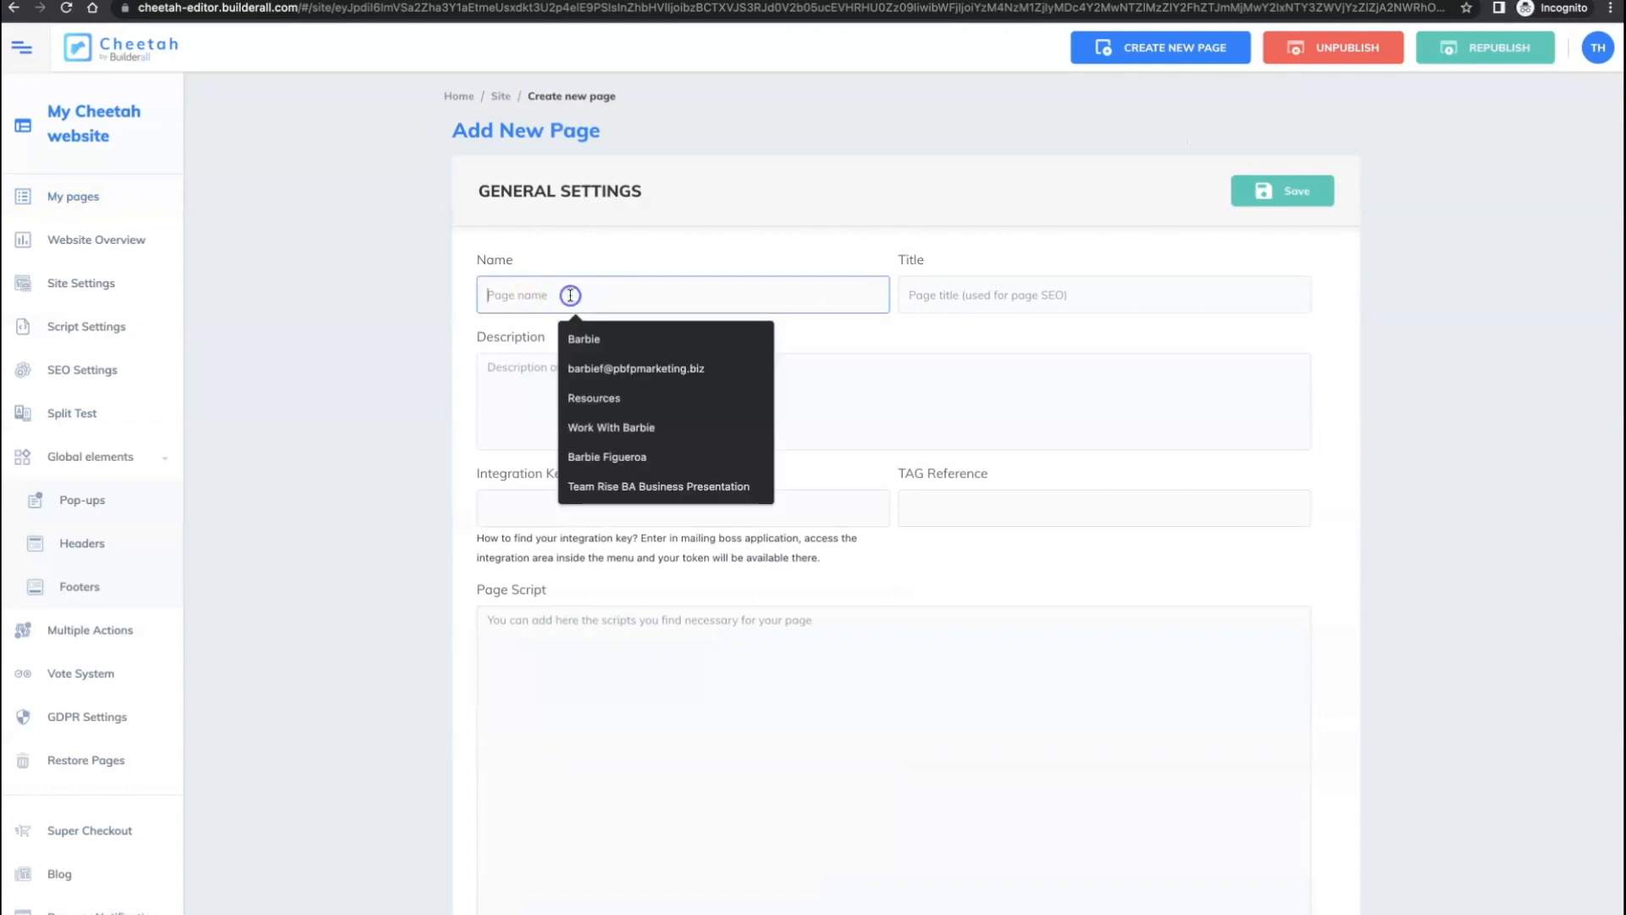
{"action": "type", "text": "P"}
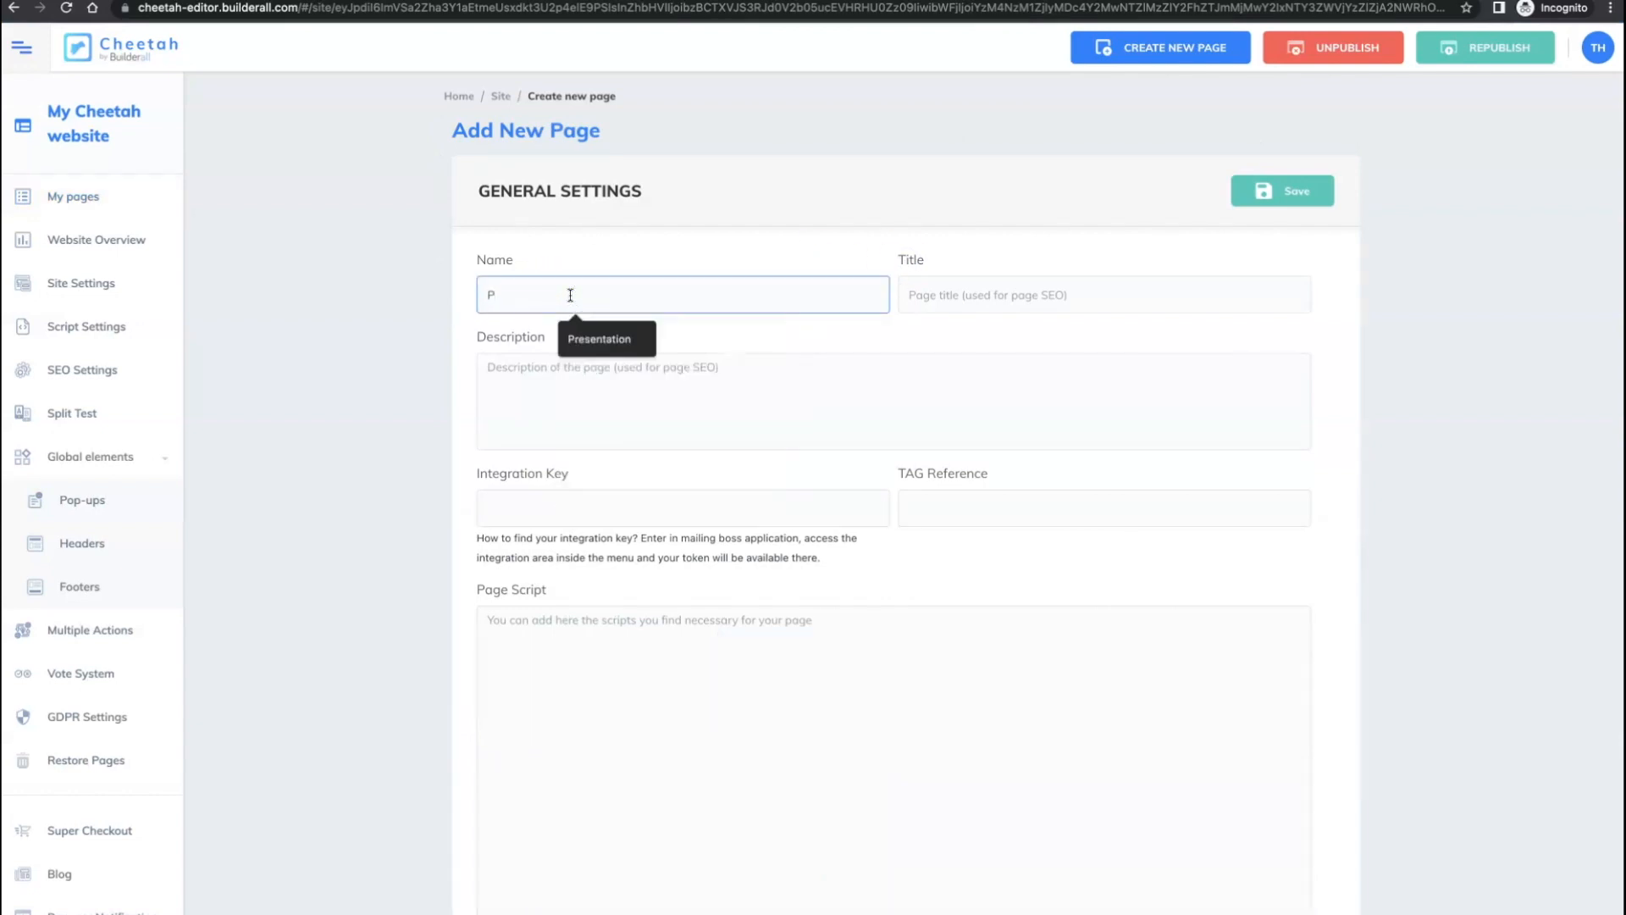
{"action": "type", "text": "ro"}
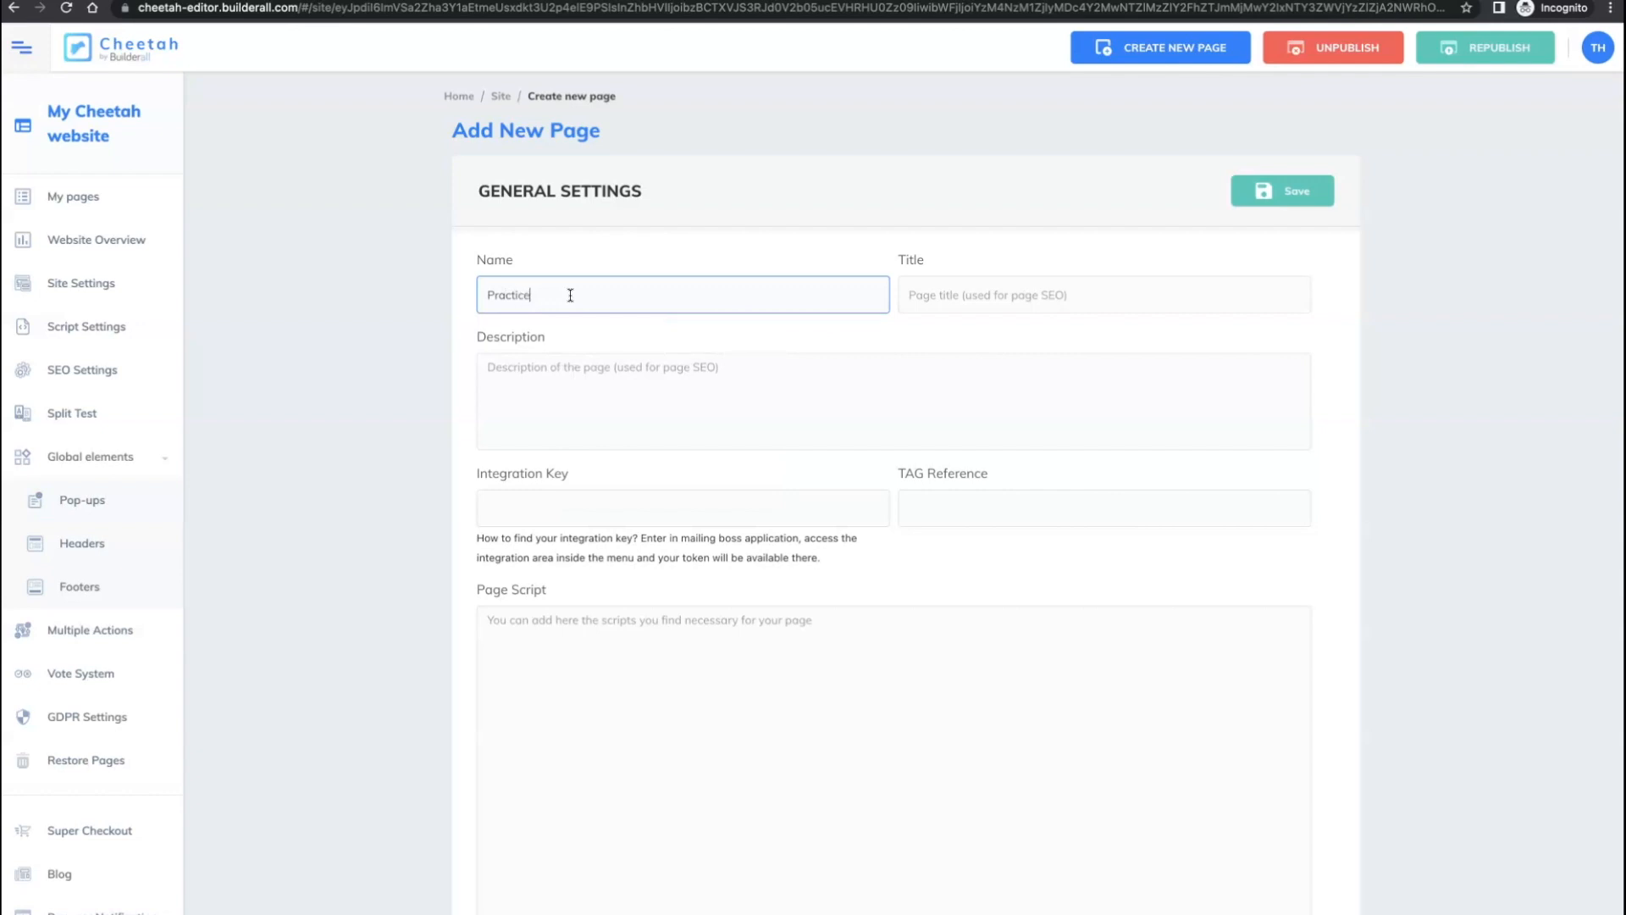
{"action": "left_click", "coordinate": [920, 306]}
{"action": "type", "text": "Practice"}
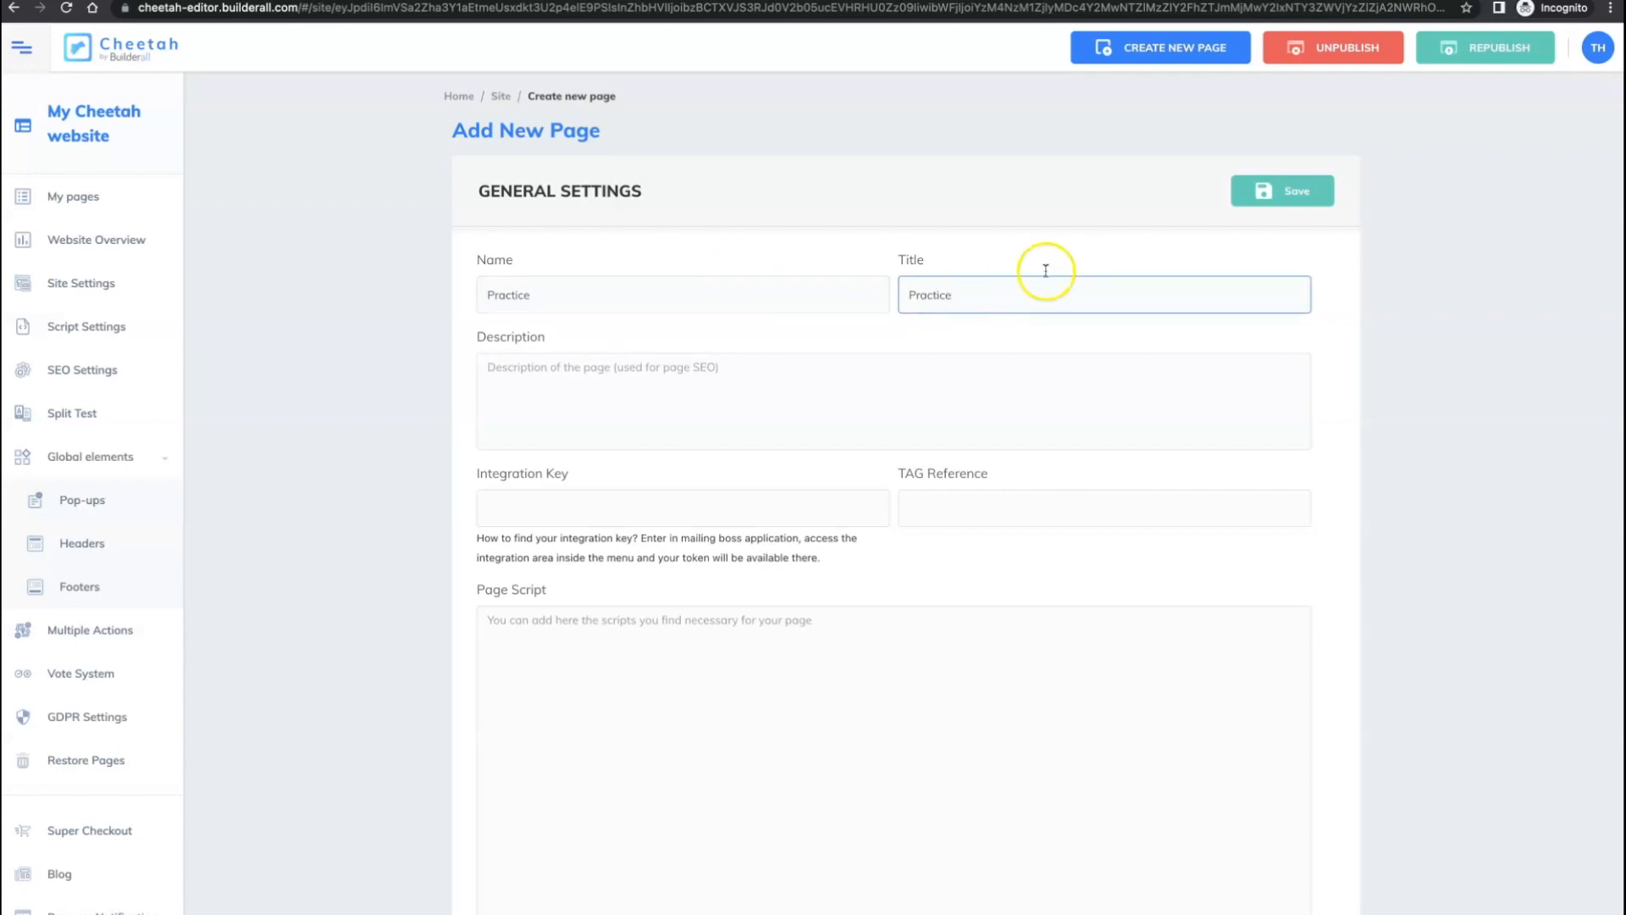
{"action": "left_click", "coordinate": [1285, 190]}
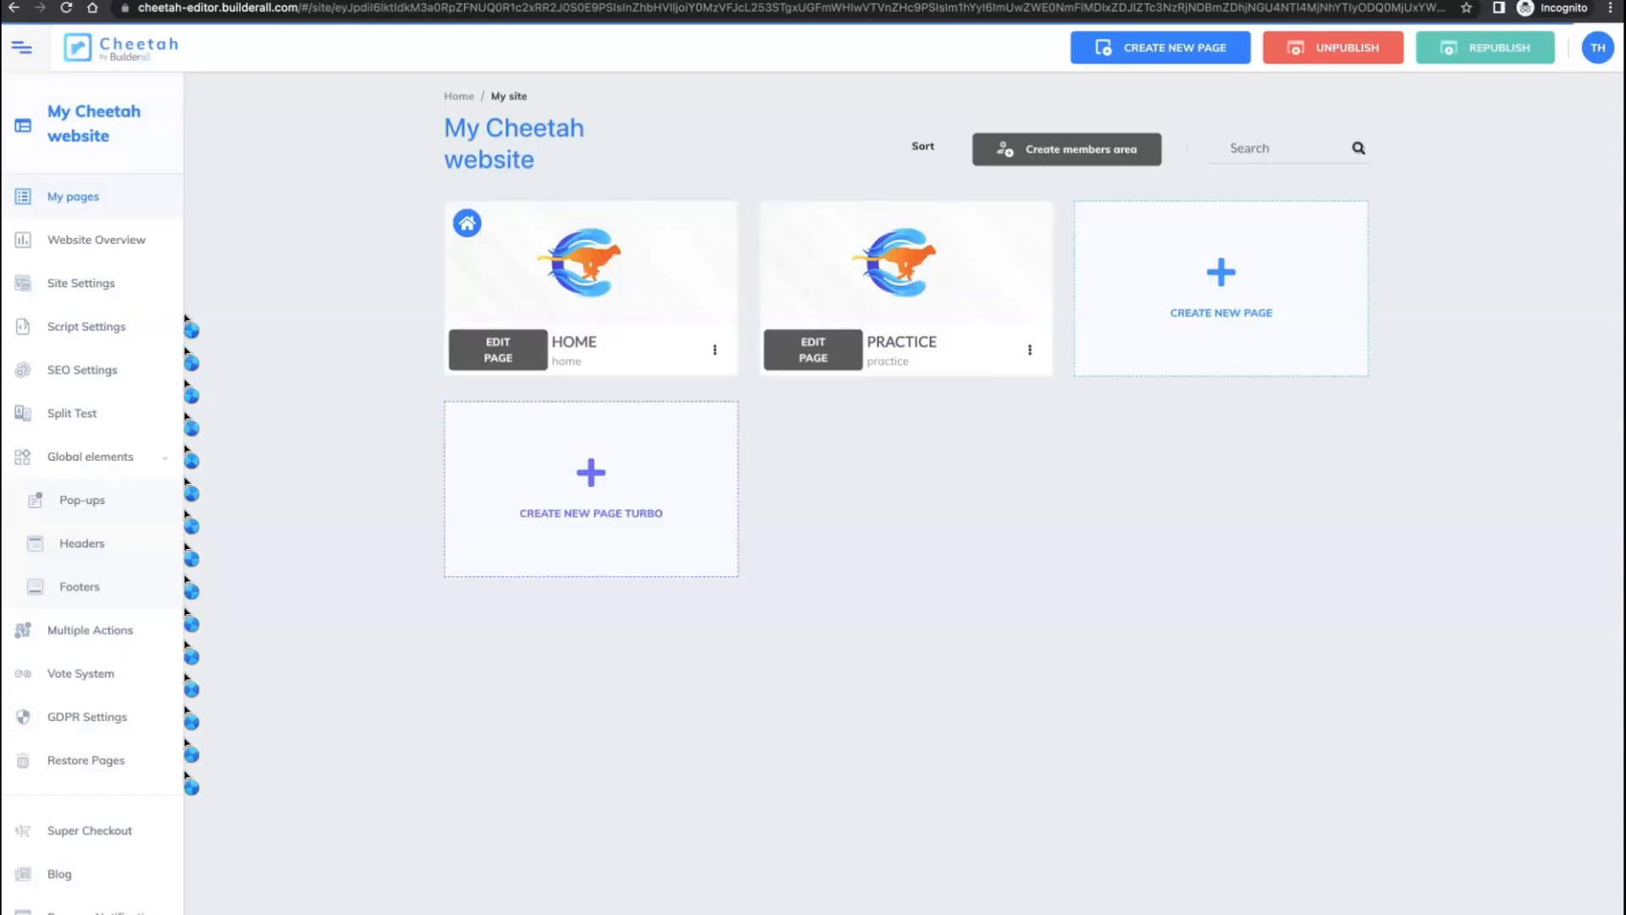
Open the Practice page for editing and add the Club panel from the 1st Fold category to the empty canvas
{"action": "left_click", "coordinate": [800, 362]}
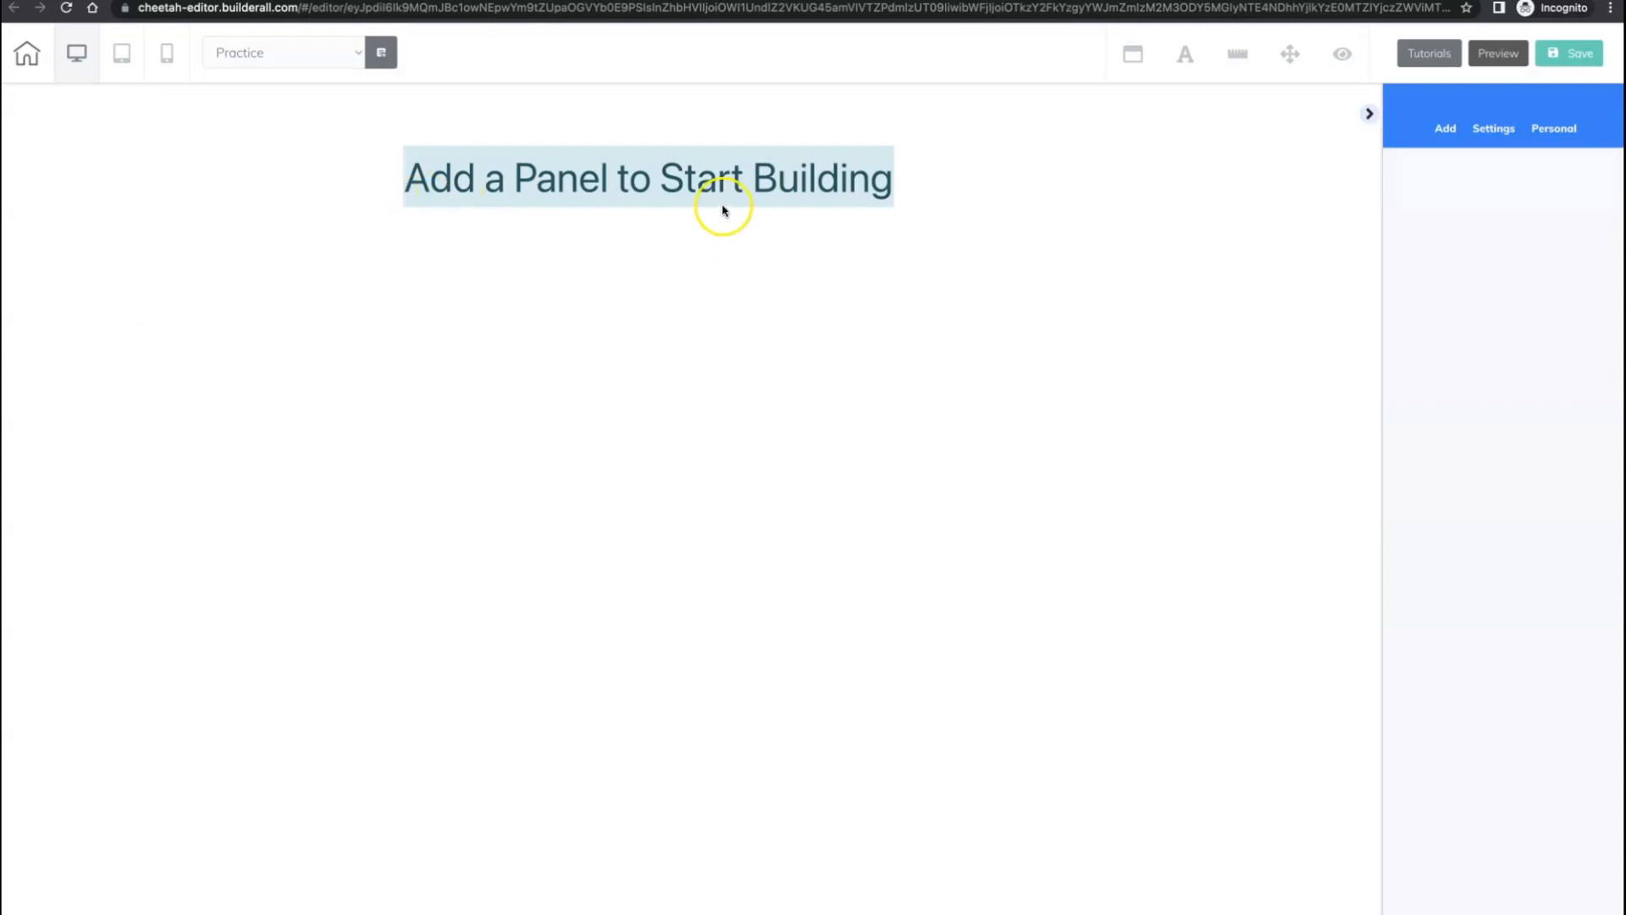
{"action": "left_click", "coordinate": [1443, 131]}
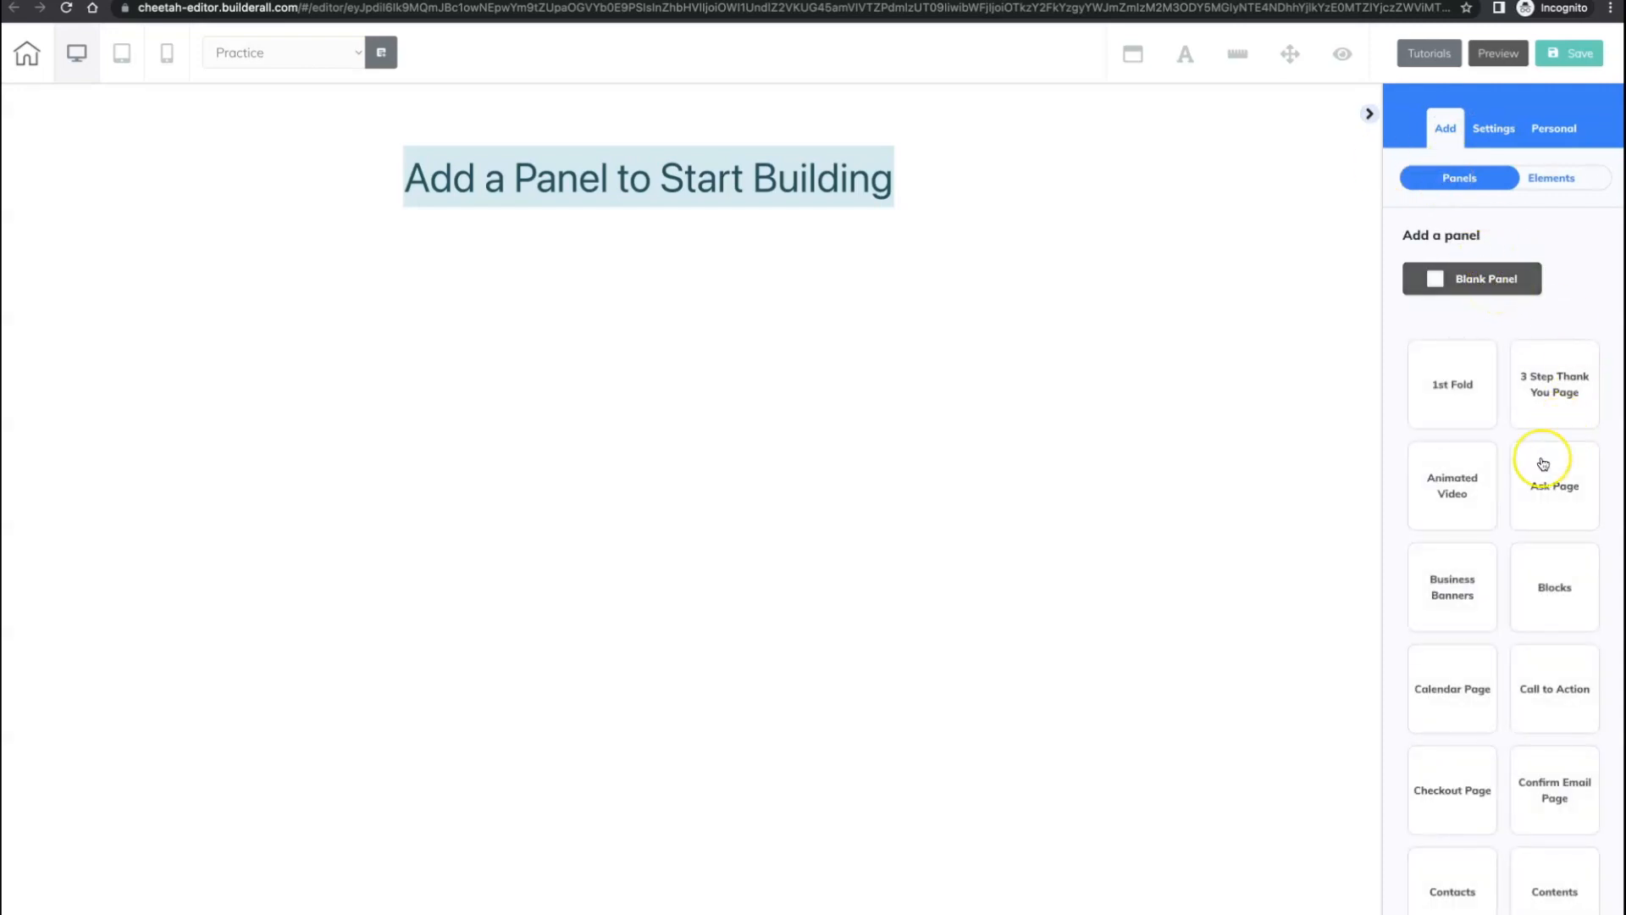
{"action": "scroll", "coordinate": [1543, 464], "scroll_direction": "down", "scroll_amount": 6}
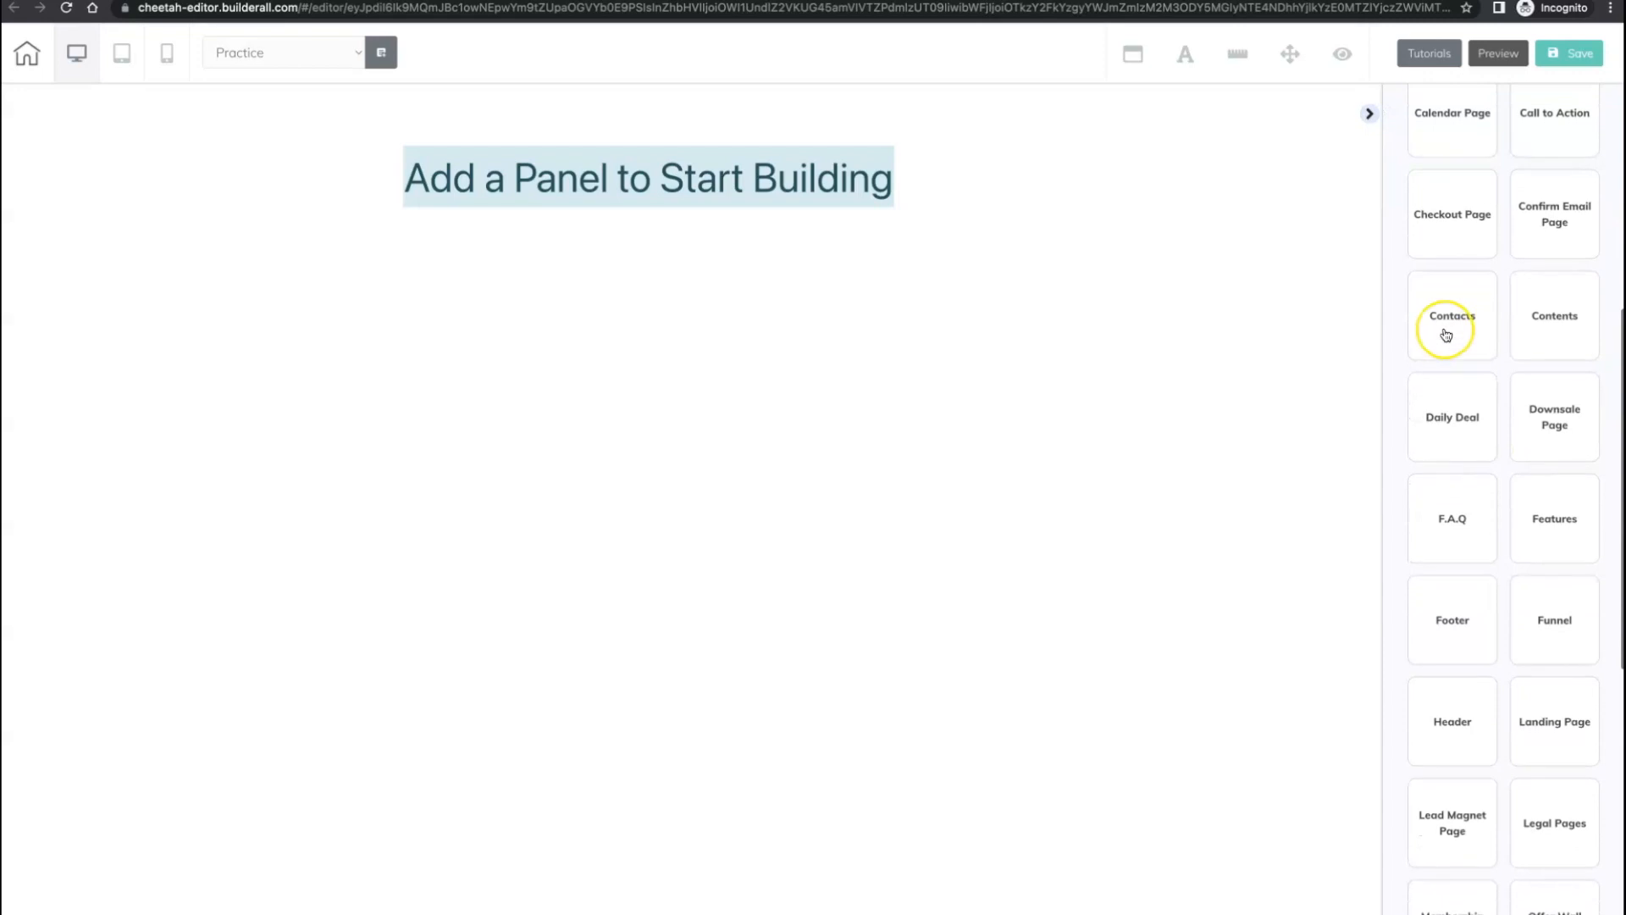
{"action": "scroll", "coordinate": [1446, 336], "scroll_direction": "up", "scroll_amount": 6}
{"action": "left_click", "coordinate": [1445, 399]}
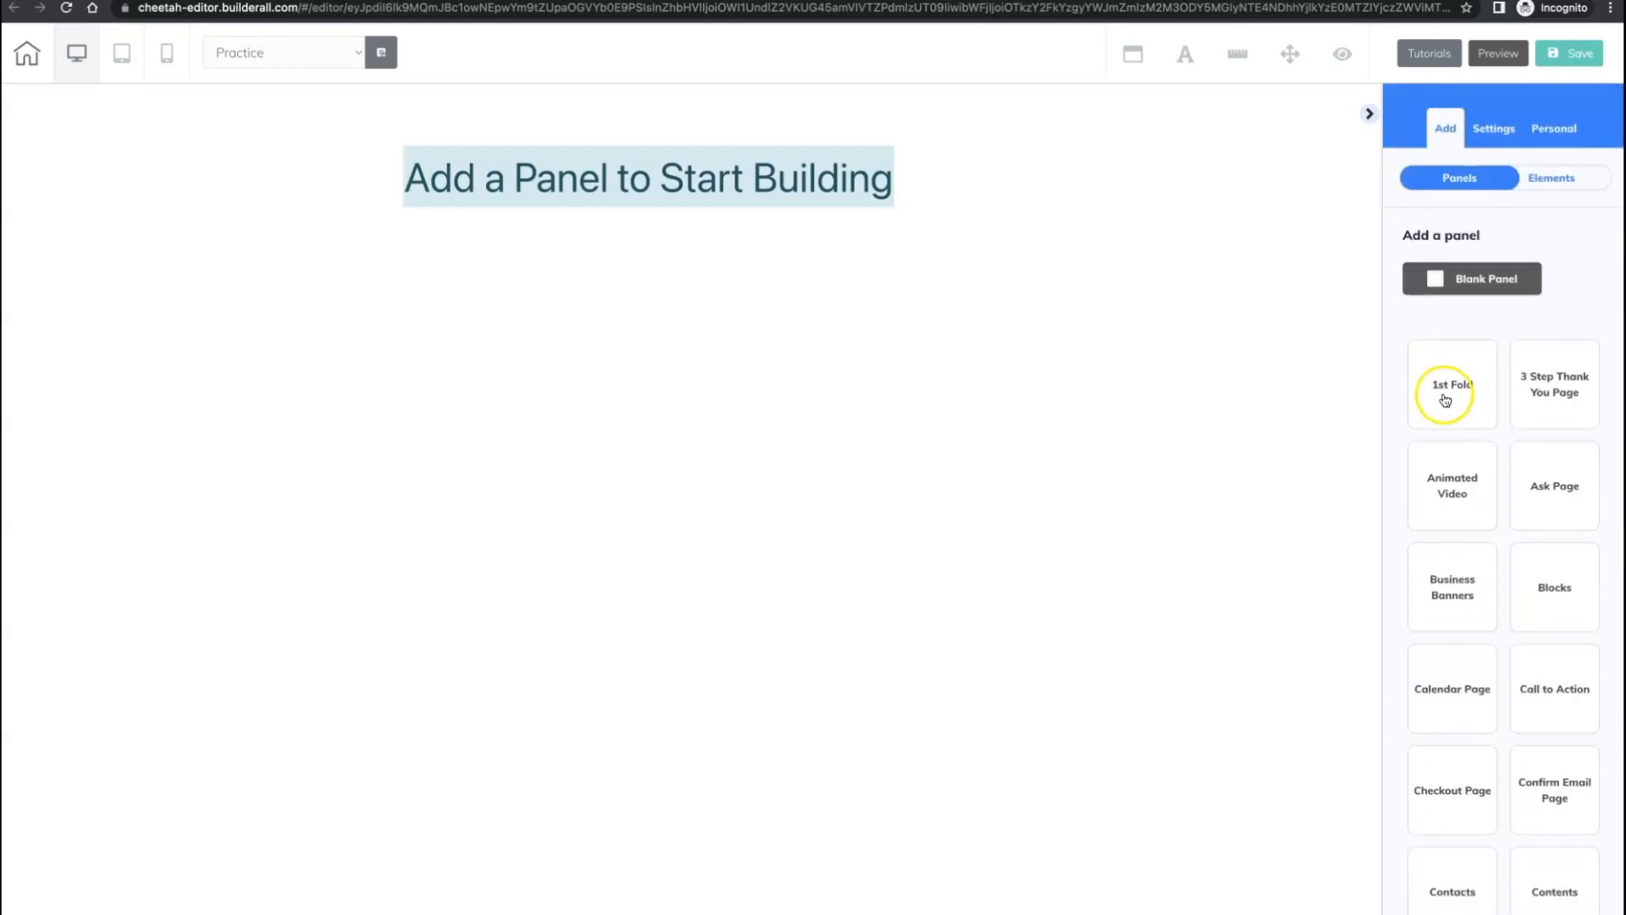
{"action": "scroll", "coordinate": [1495, 559], "scroll_direction": "down", "scroll_amount": 15}
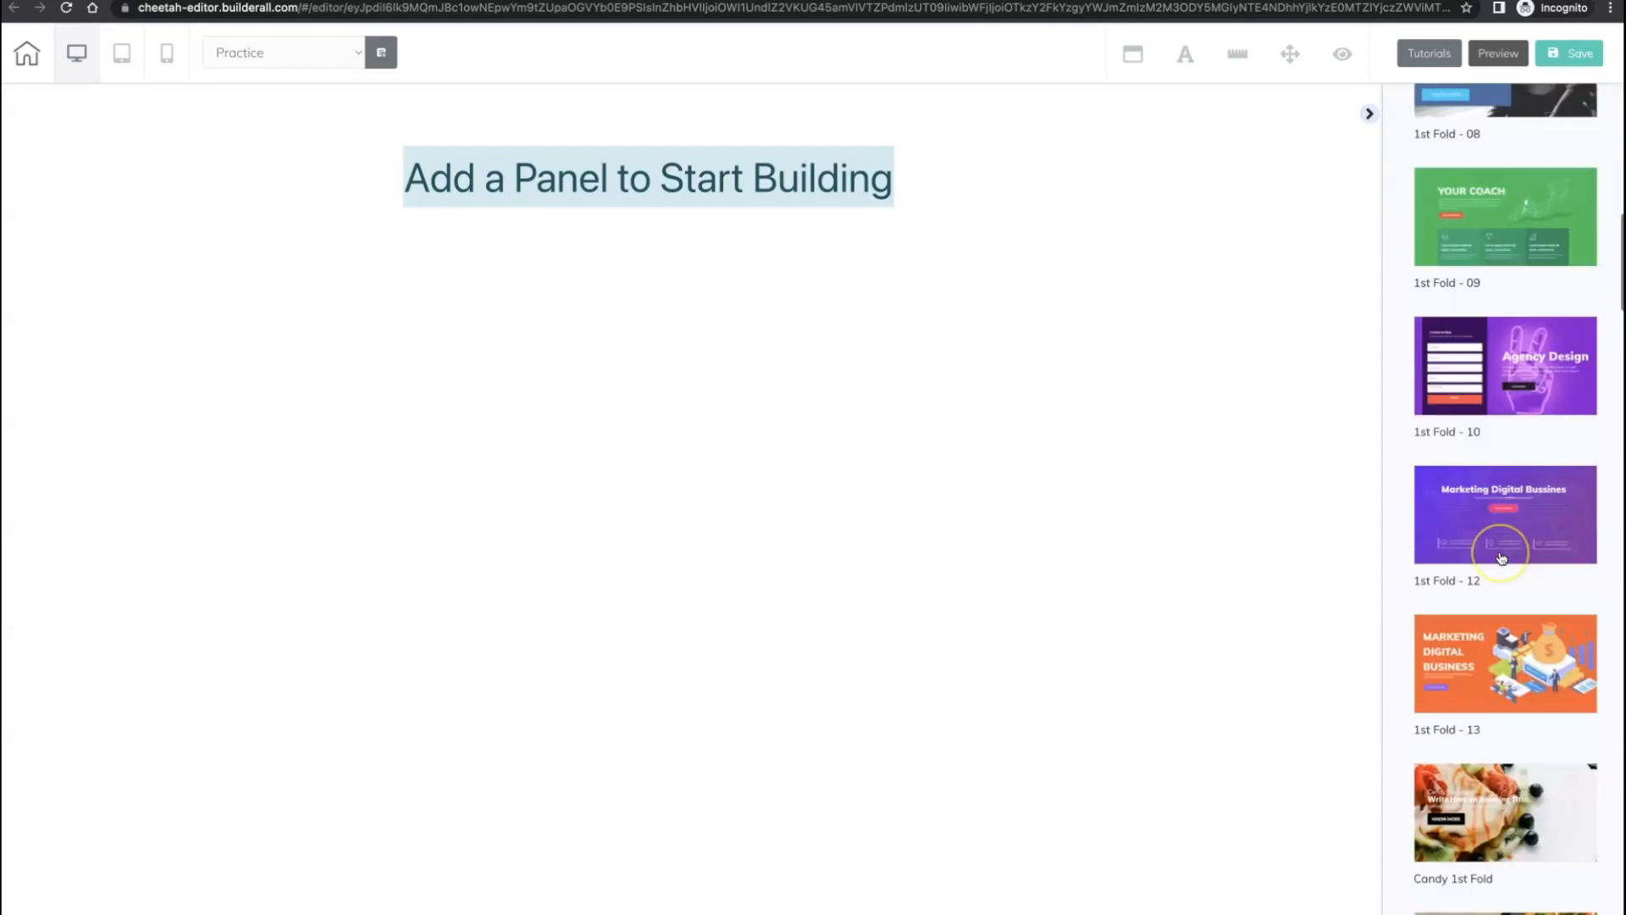
{"action": "scroll", "coordinate": [1501, 558], "scroll_direction": "down", "scroll_amount": 10}
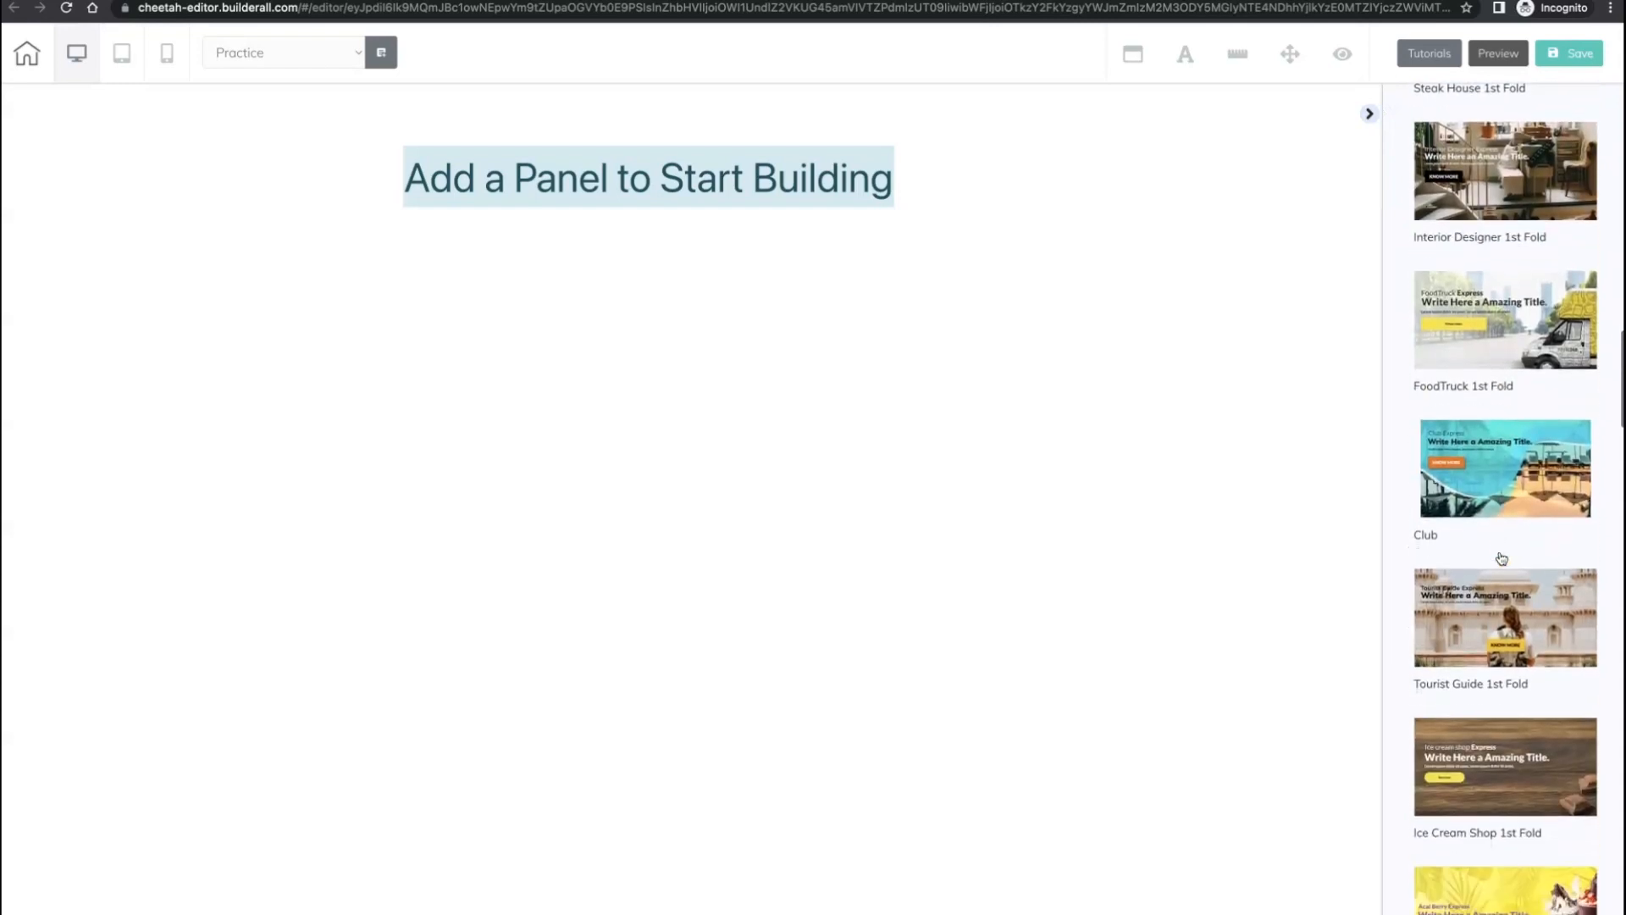
{"action": "scroll", "coordinate": [1501, 558], "scroll_direction": "down", "scroll_amount": 2}
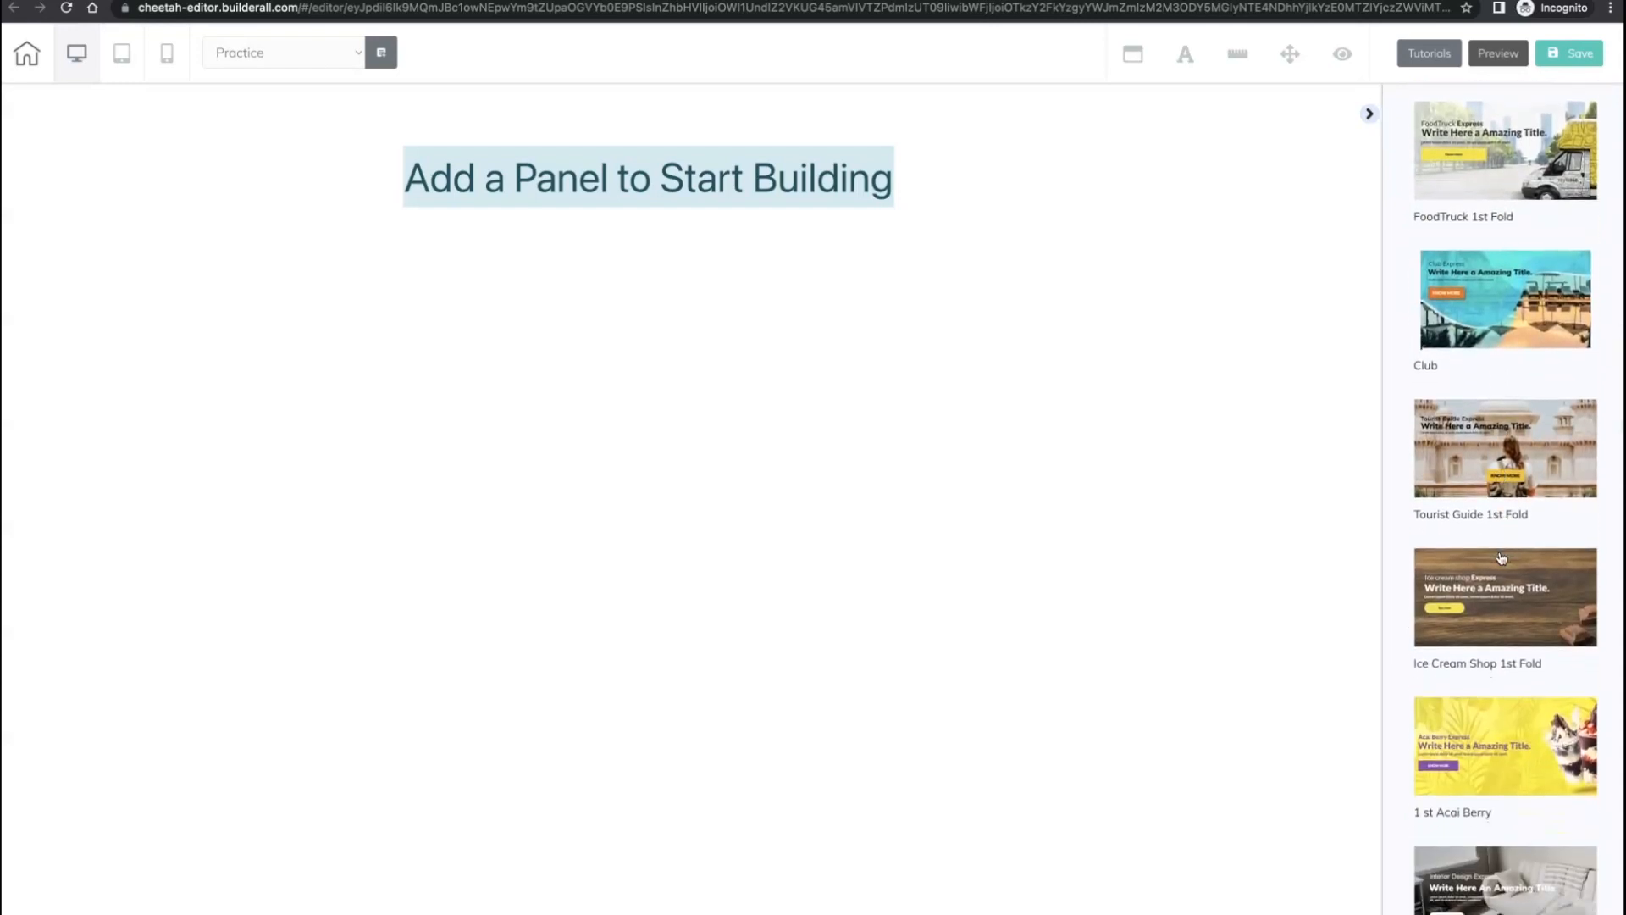
{"action": "left_click_drag", "start_coordinate": [1490, 344], "coordinate": [1034, 366]}
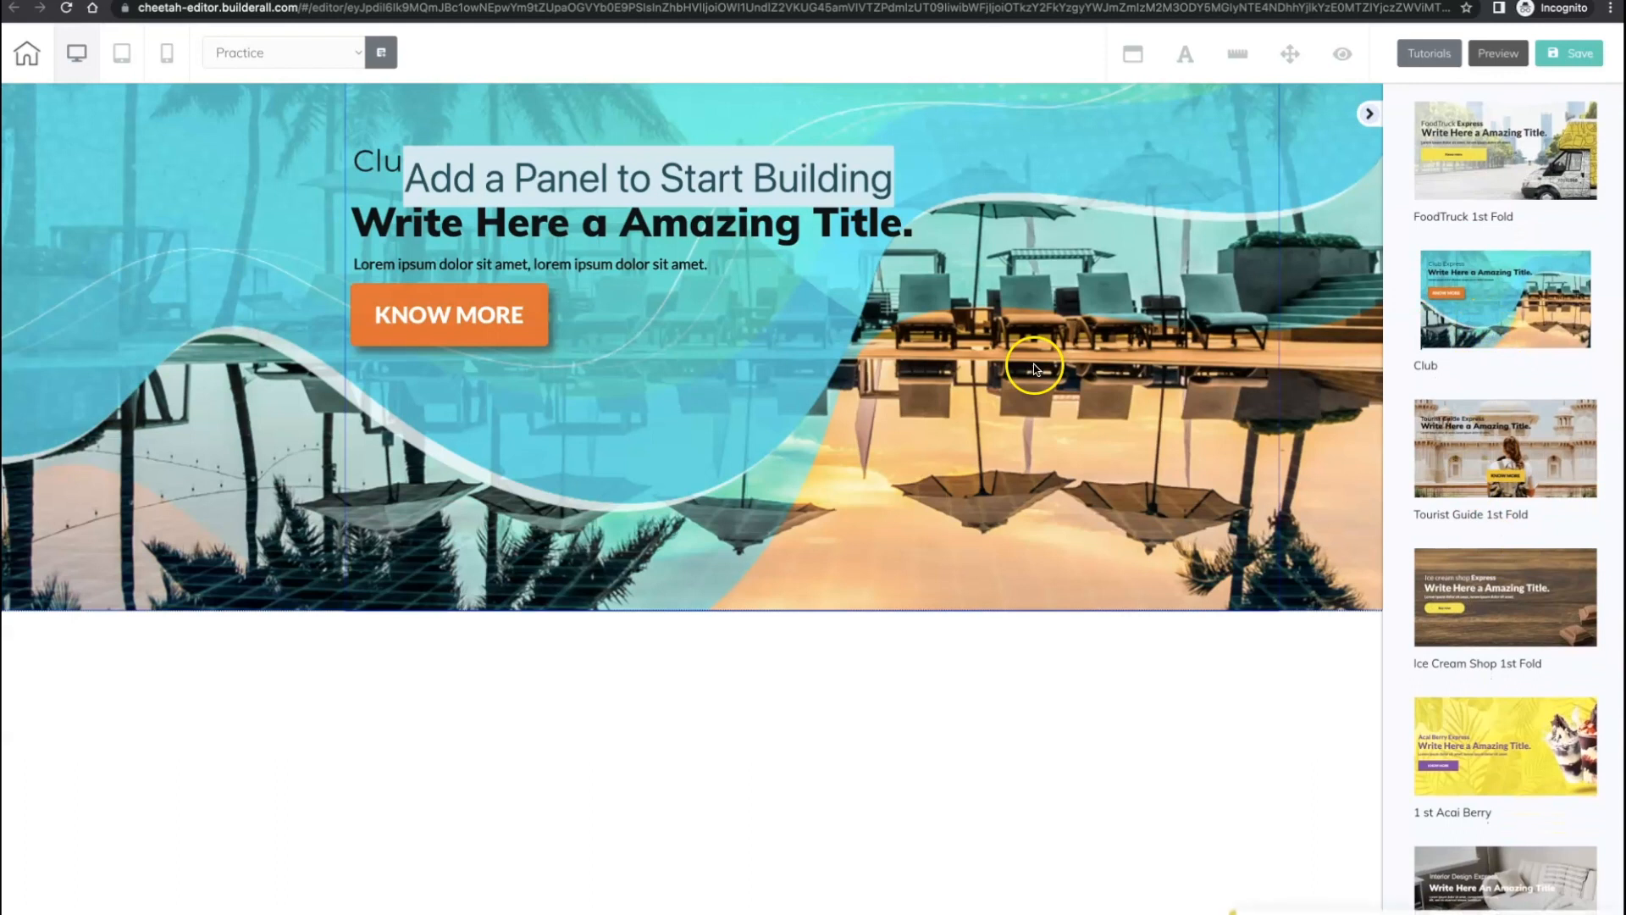
Widen the Know More button in the Club panel until it almost spans the width of the text line above
{"action": "left_click", "coordinate": [544, 339]}
{"action": "left_click_drag", "start_coordinate": [549, 347], "coordinate": [704, 352]}
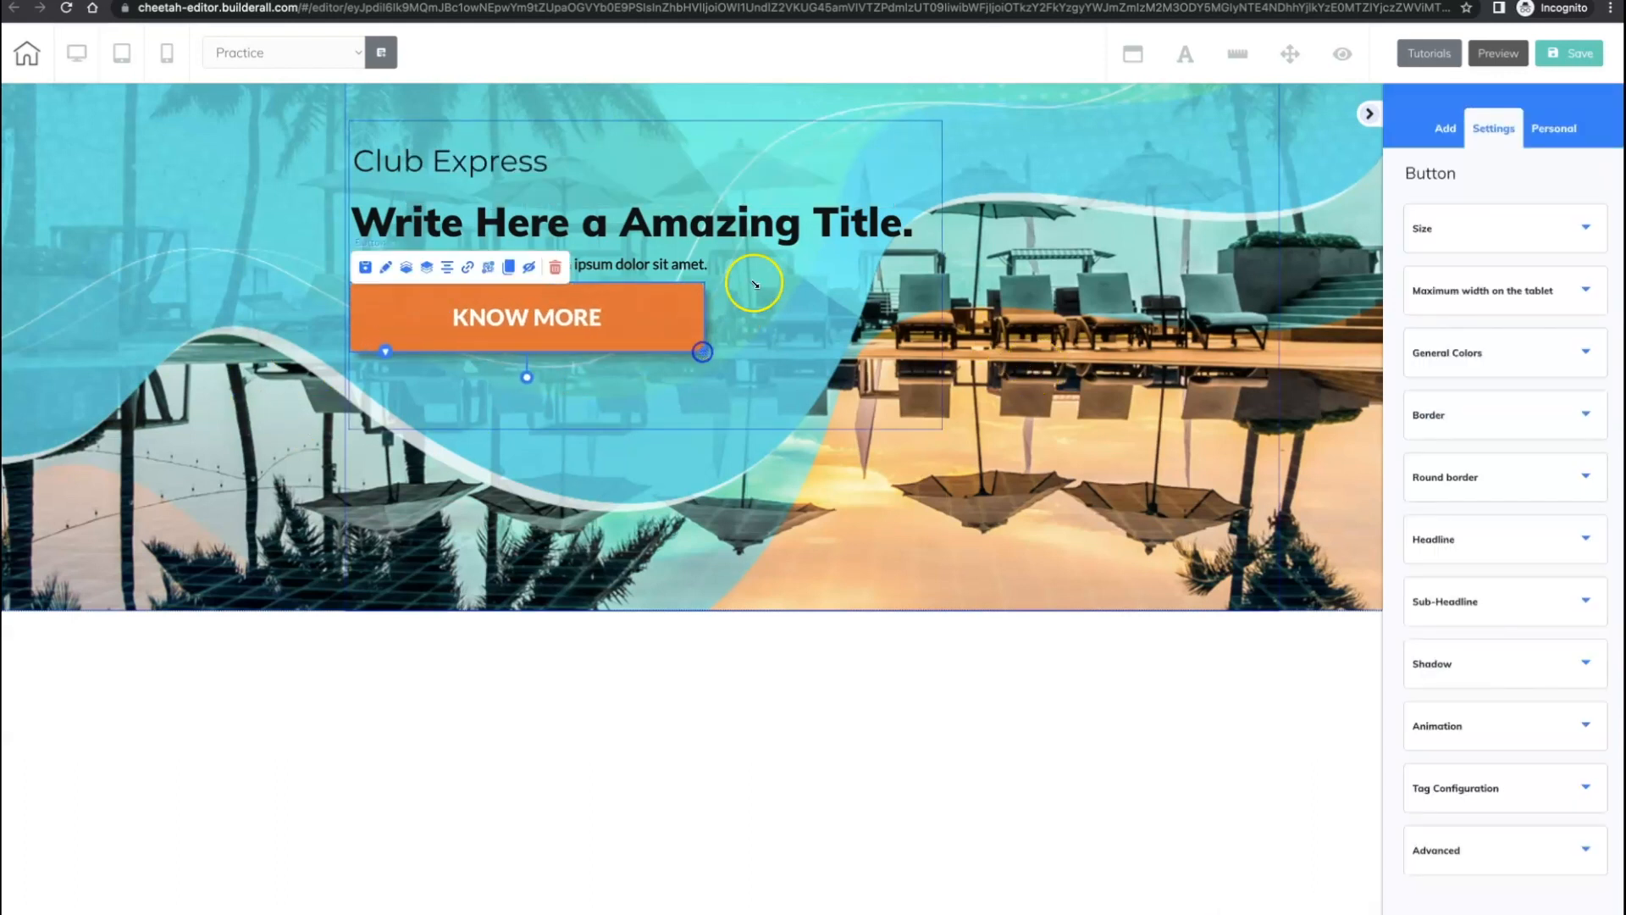
Move the Club panel's content box slightly right and down, and realign the title with the text above and below it
{"action": "mouse_move", "coordinate": [835, 142]}
{"action": "left_mouse_down"}
{"action": "mouse_move", "coordinate": [846, 153]}
{"action": "mouse_move", "coordinate": [853, 131]}
{"action": "mouse_move", "coordinate": [856, 160]}
{"action": "left_mouse_up"}
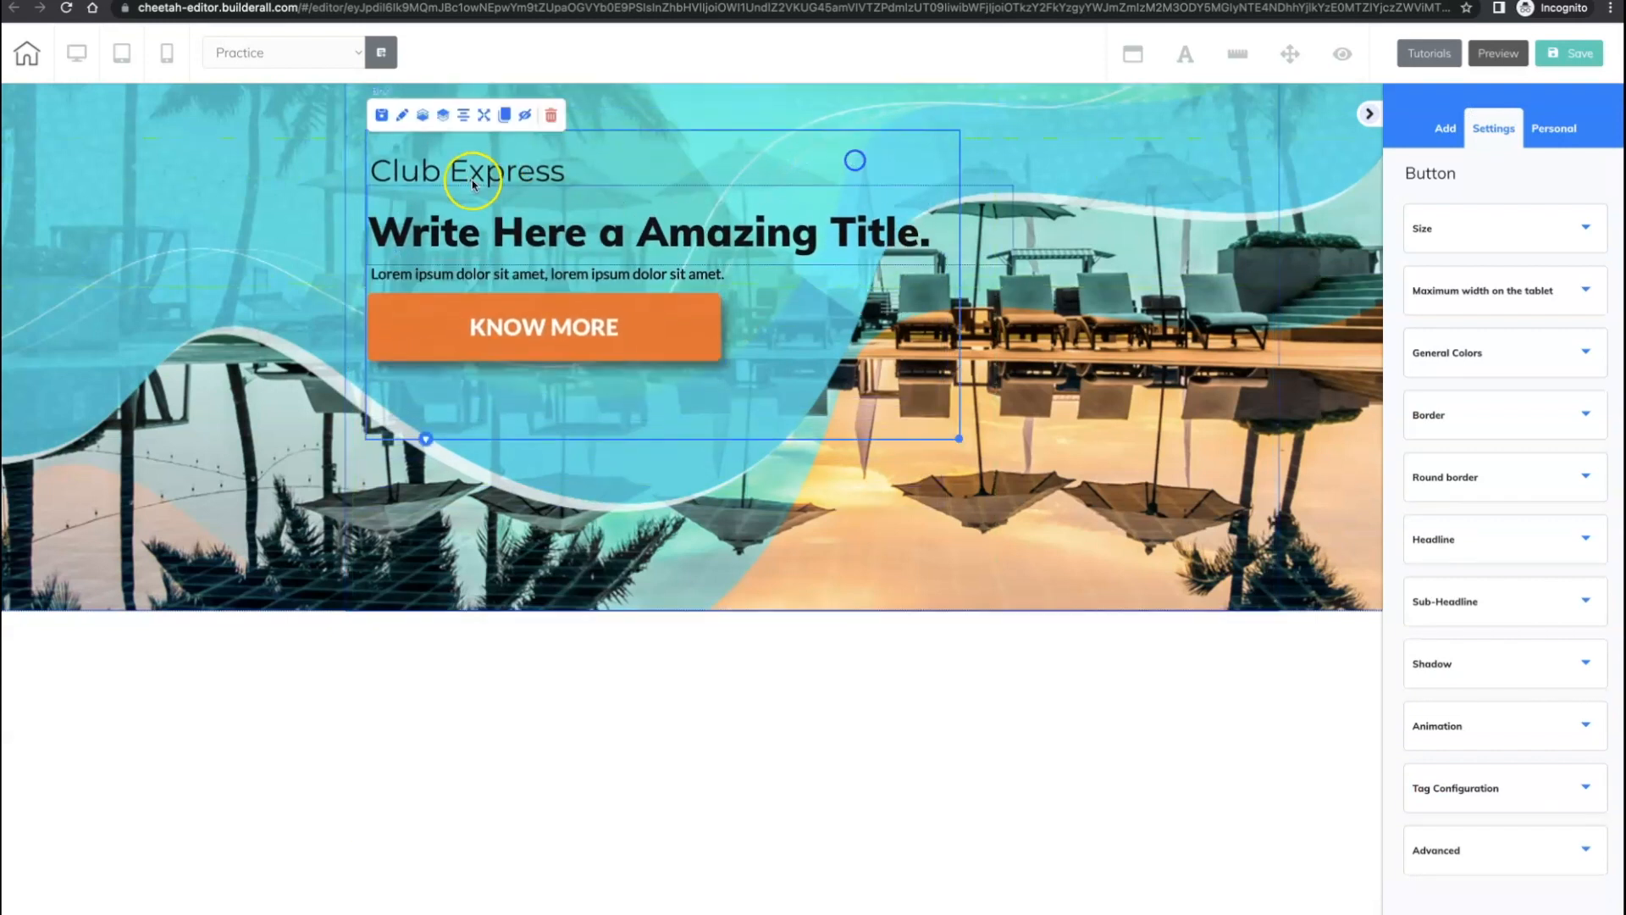
{"action": "left_click", "coordinate": [471, 180]}
{"action": "left_click", "coordinate": [471, 171]}
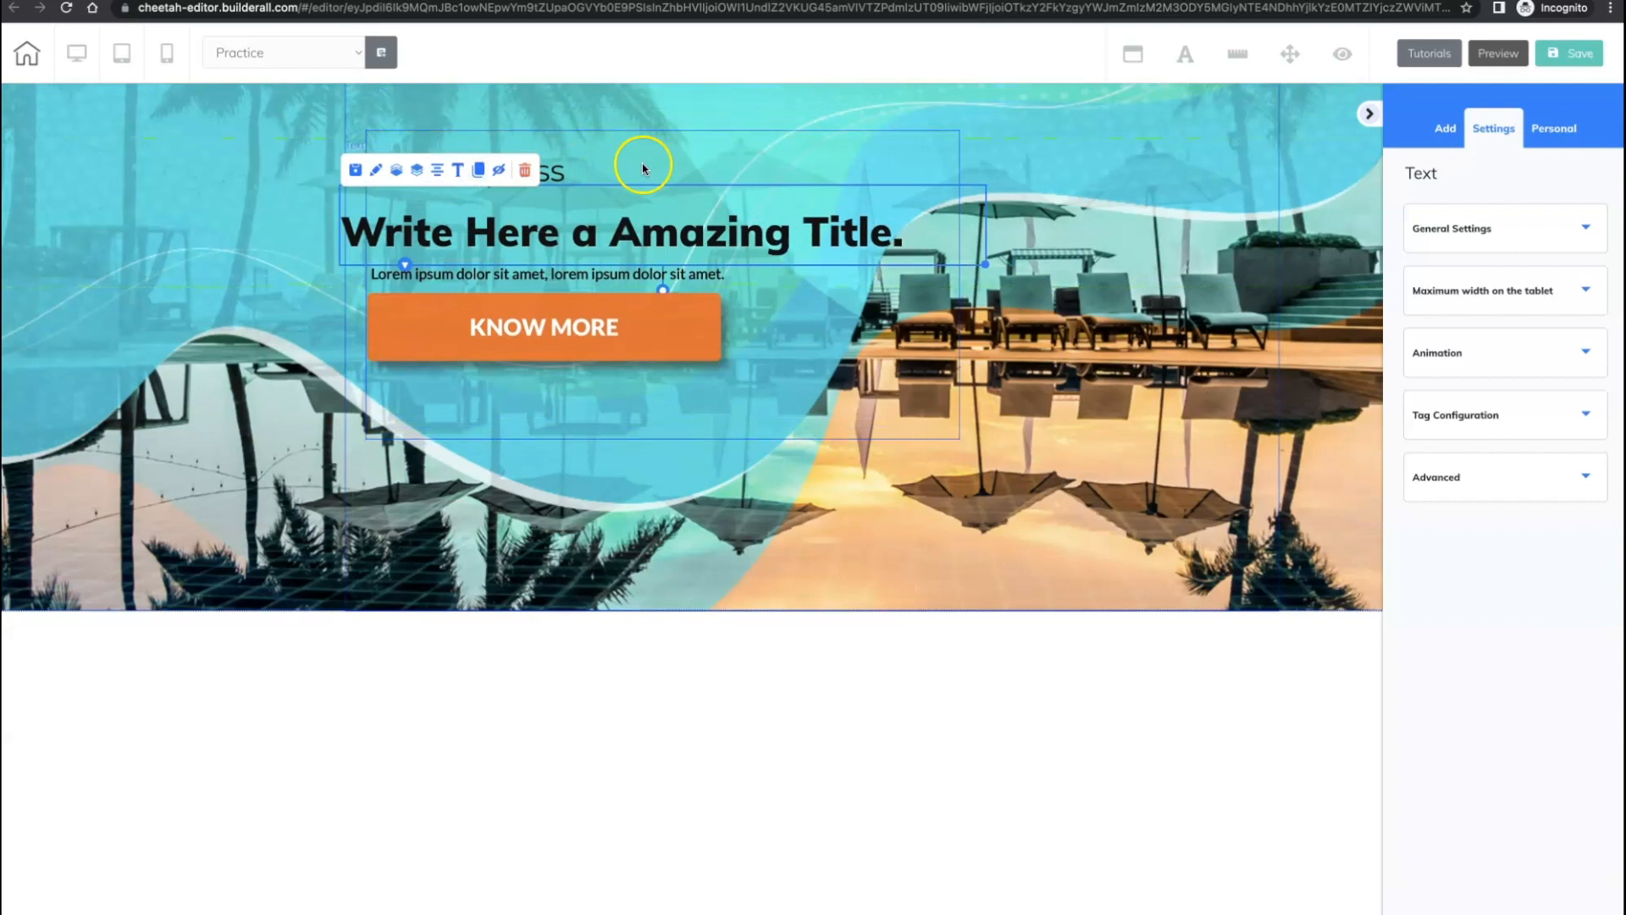
{"action": "left_click_drag", "start_coordinate": [632, 215], "coordinate": [659, 214]}
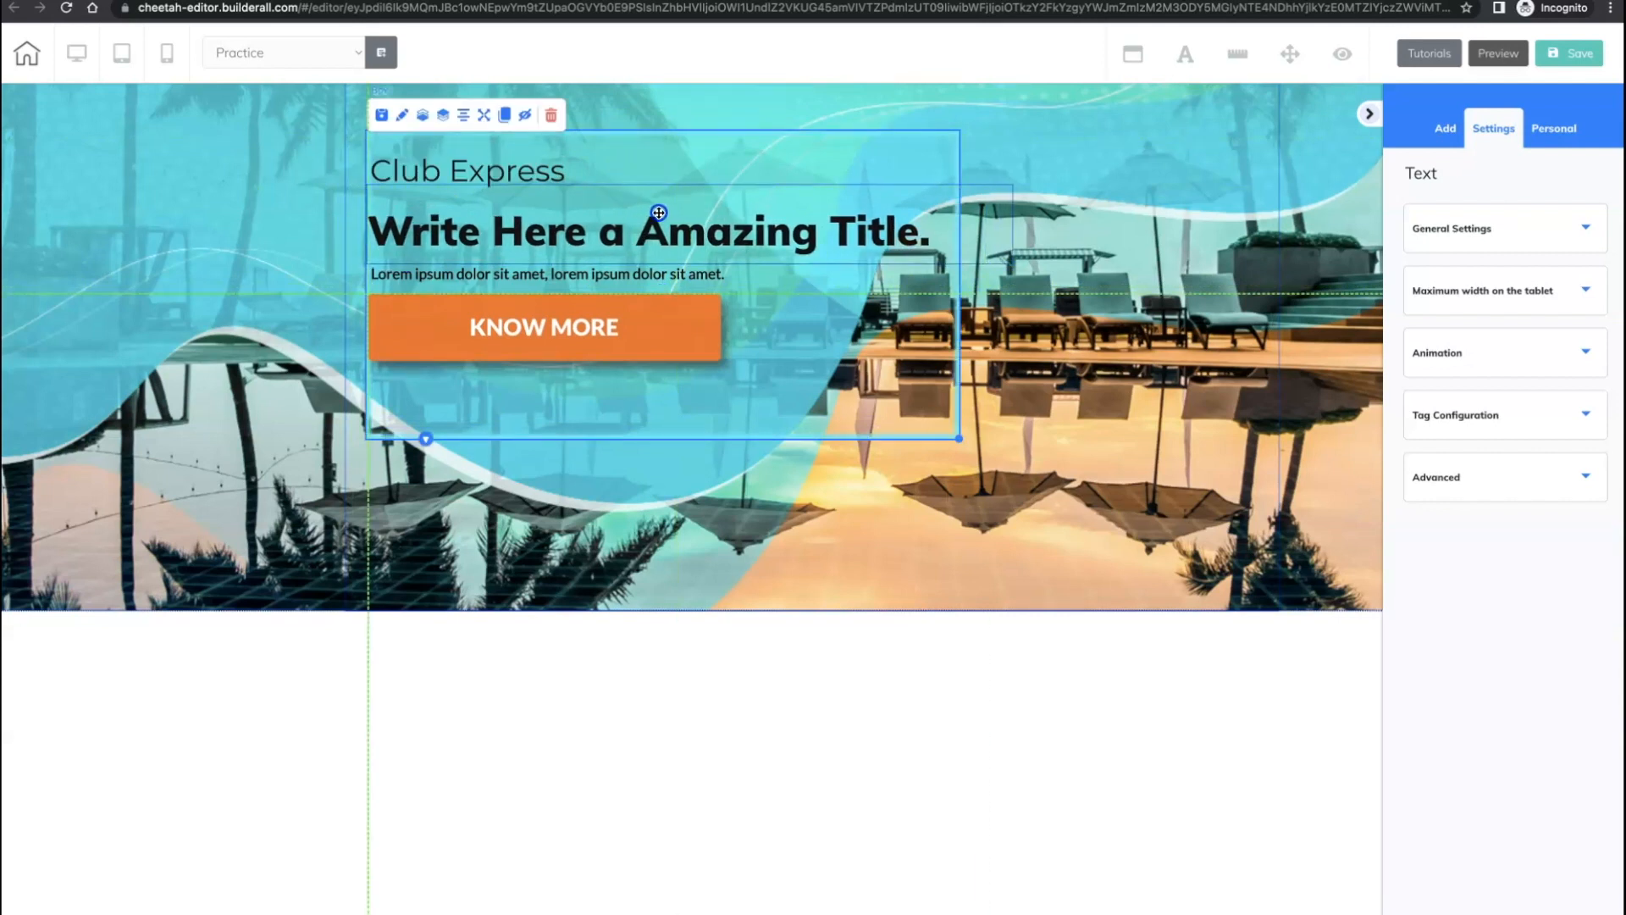
Lower the Know More button to leave a gap below the text line, and move the whole content box slightly left
{"action": "left_click", "coordinate": [612, 275]}
{"action": "left_click_drag", "start_coordinate": [602, 328], "coordinate": [602, 348]}
{"action": "mouse_move", "coordinate": [842, 411]}
{"action": "left_mouse_down"}
{"action": "mouse_move", "coordinate": [855, 403]}
{"action": "mouse_move", "coordinate": [830, 387]}
{"action": "left_mouse_up"}
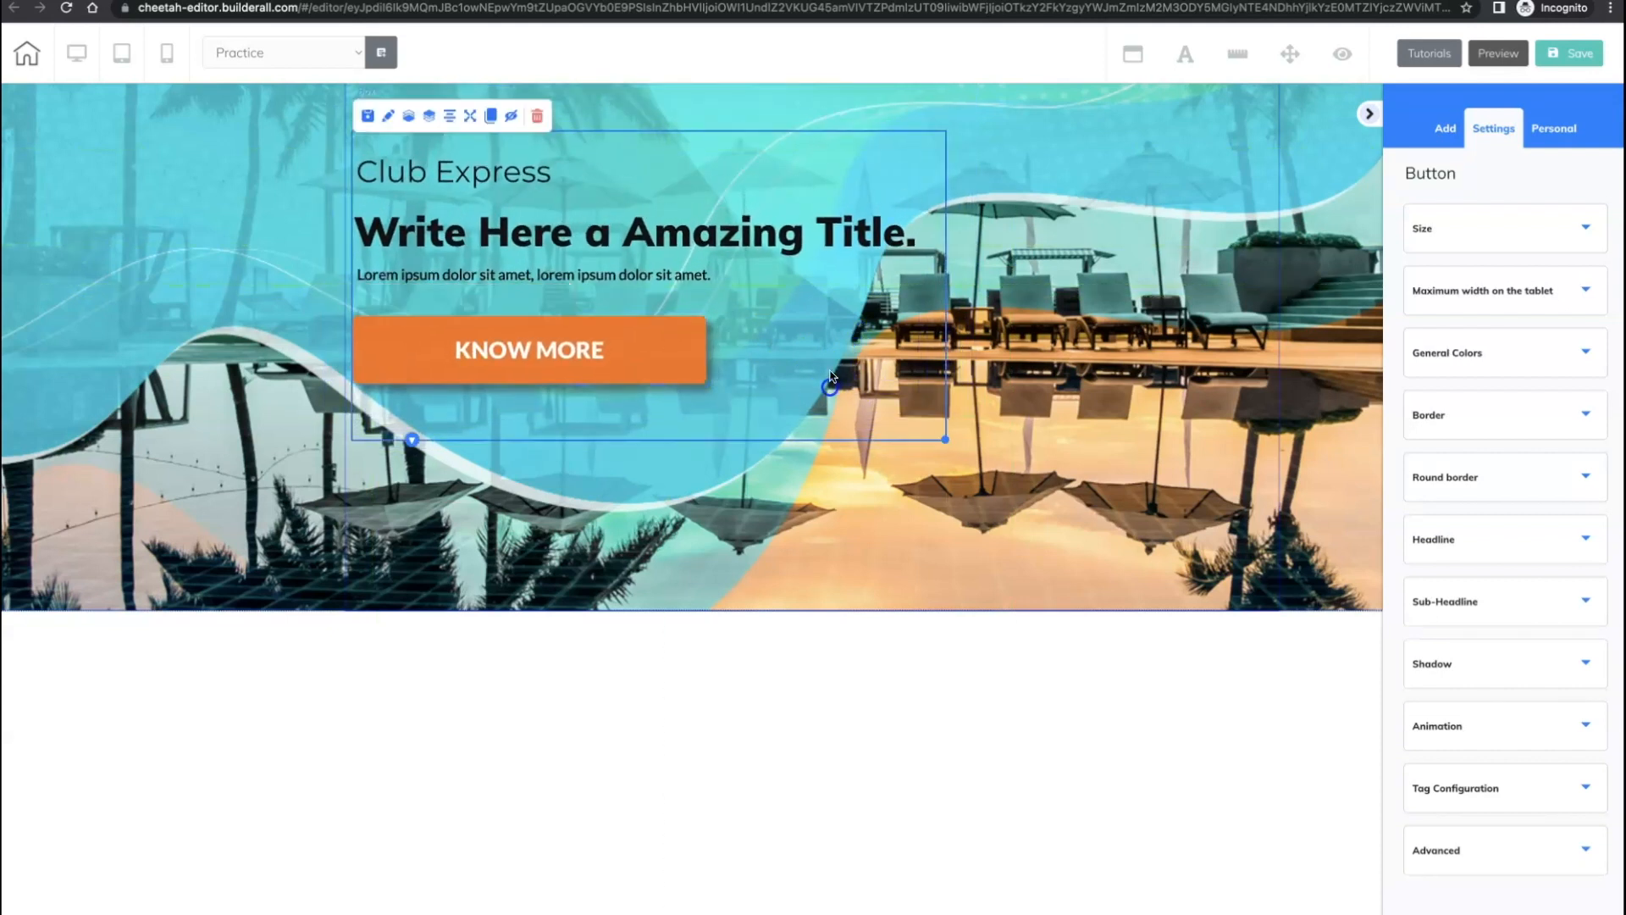
Select the Club panel itself and open its background settings
{"action": "left_click", "coordinate": [1125, 403]}
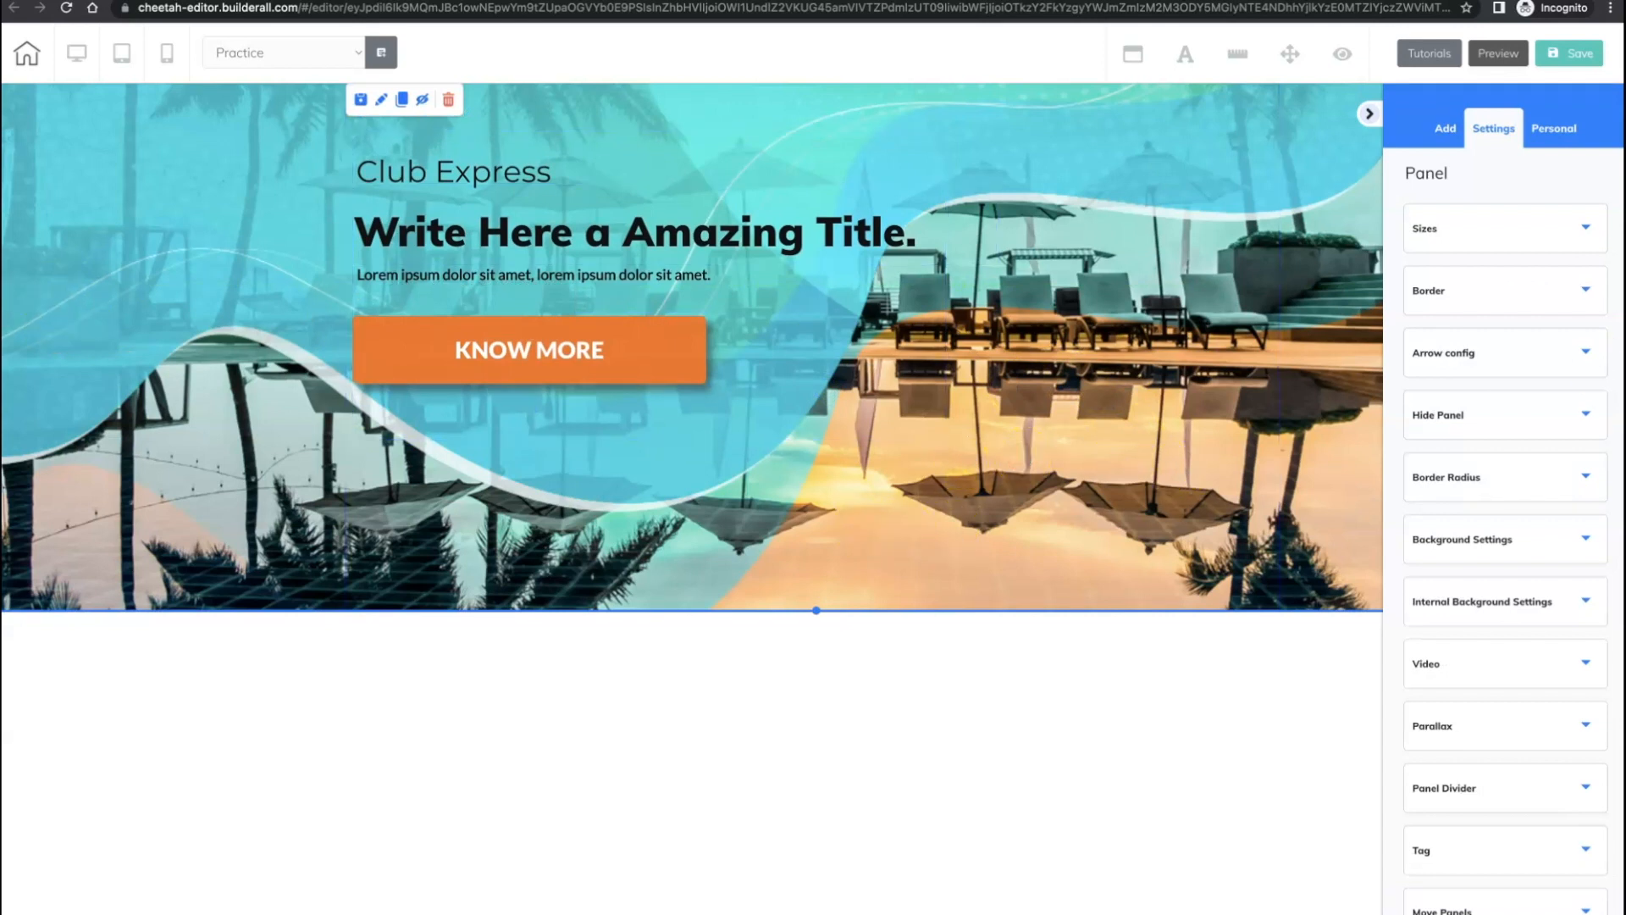
{"action": "left_click", "coordinate": [1603, 553]}
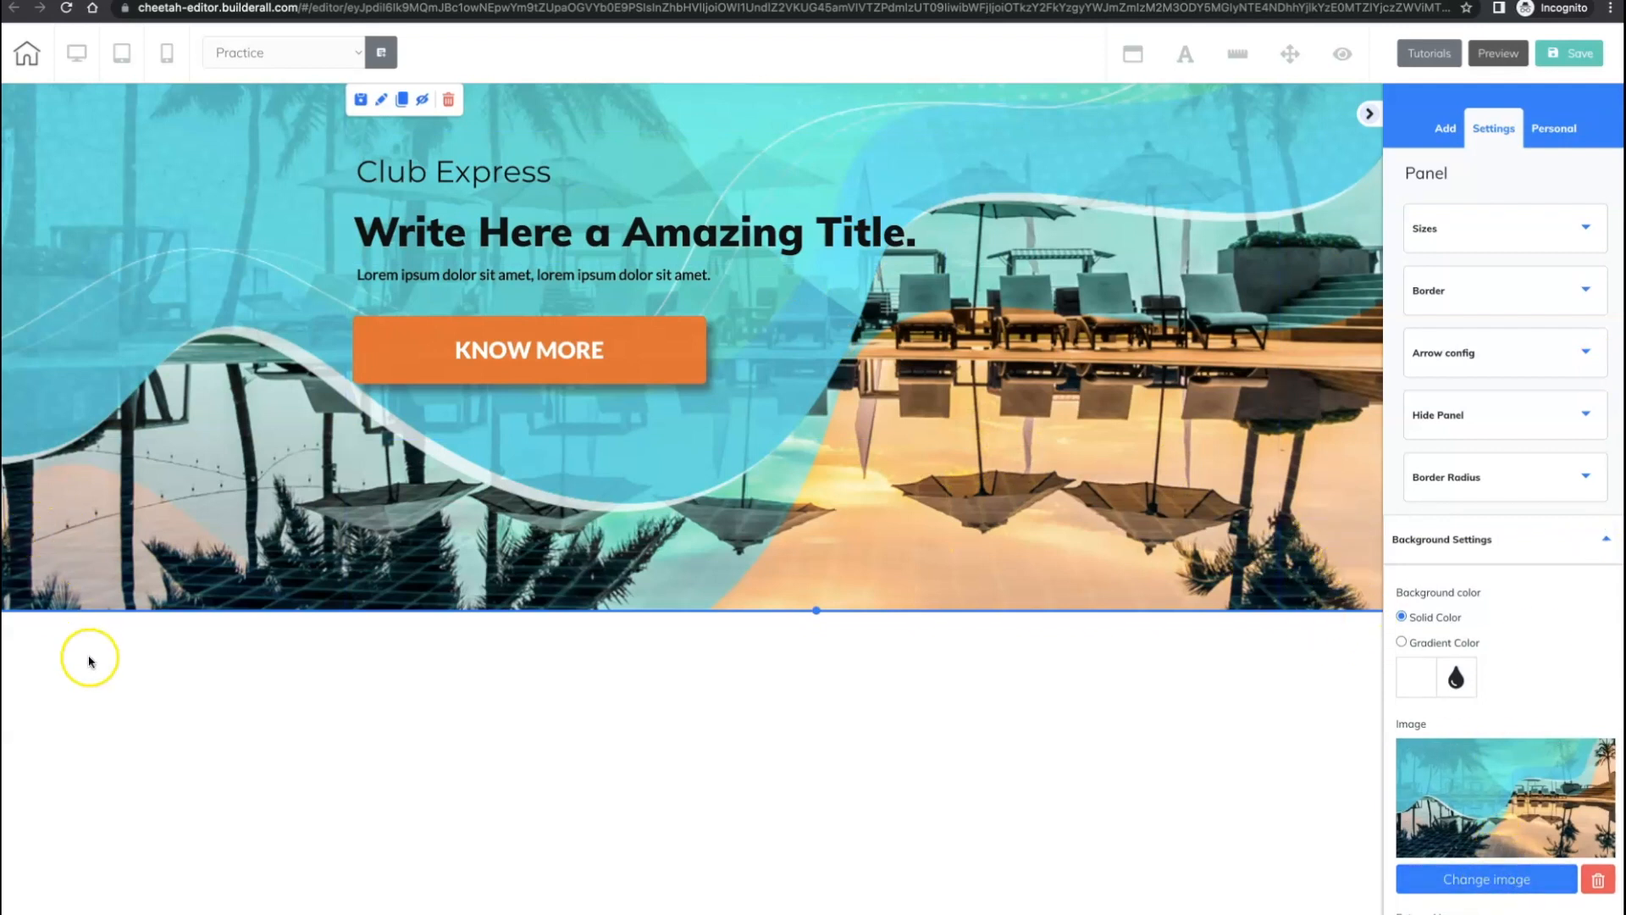
Add the Contents - 01 panel from the Contents category below the Club panel
{"action": "left_click", "coordinate": [1437, 133]}
{"action": "left_click", "coordinate": [1461, 178]}
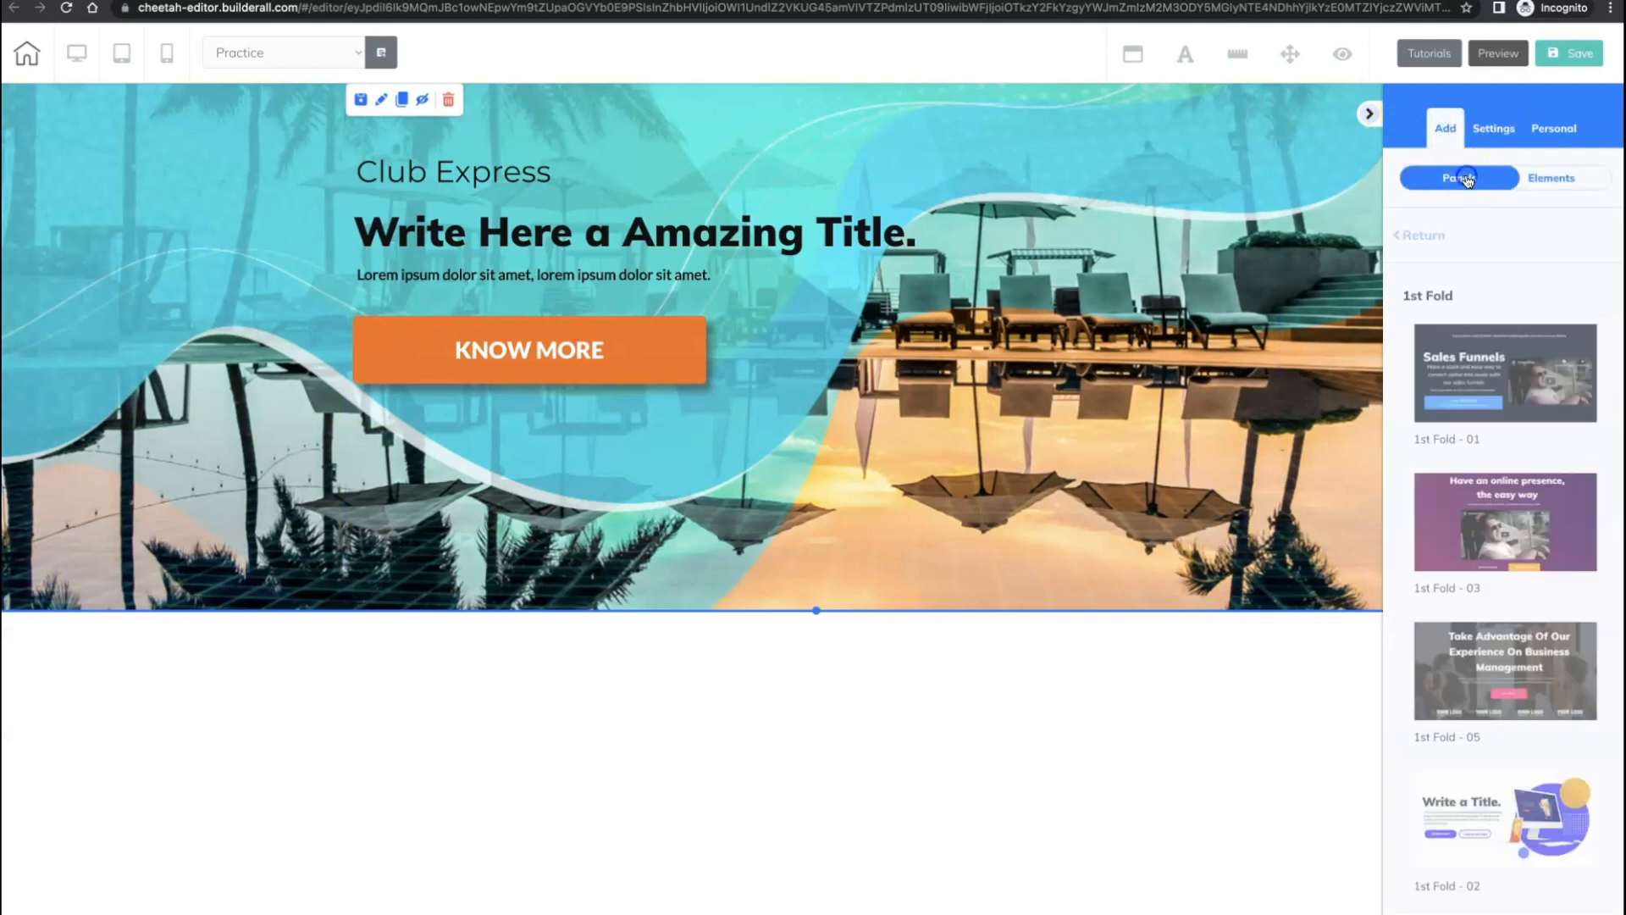
{"action": "left_click", "coordinate": [1416, 236]}
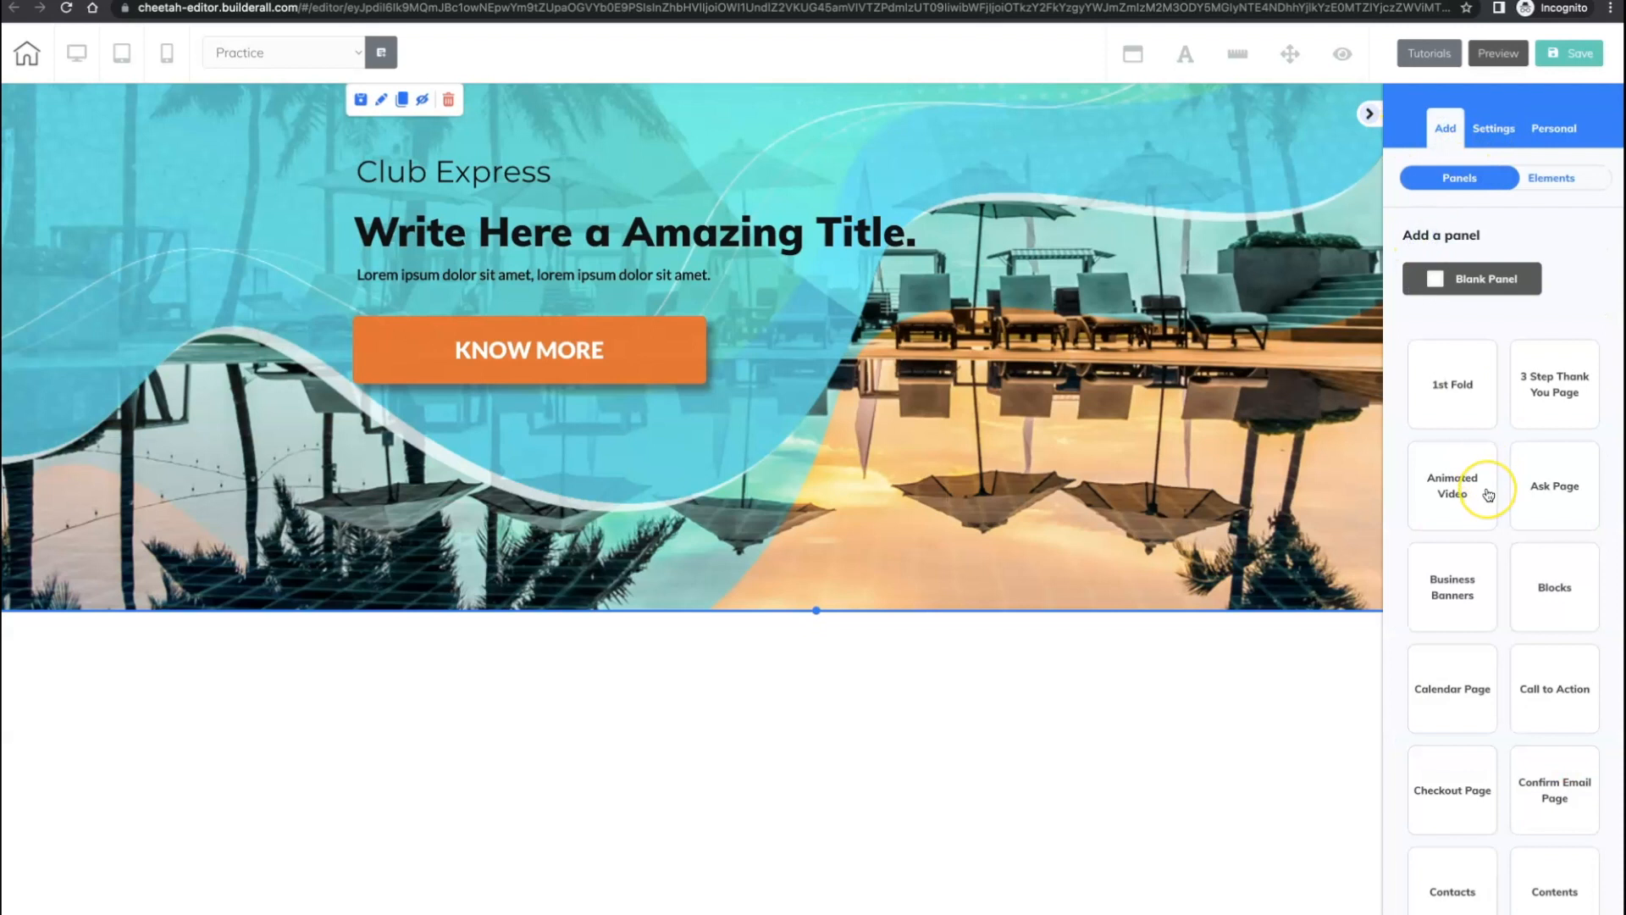
{"action": "scroll", "coordinate": [1488, 495], "scroll_direction": "down", "scroll_amount": 3}
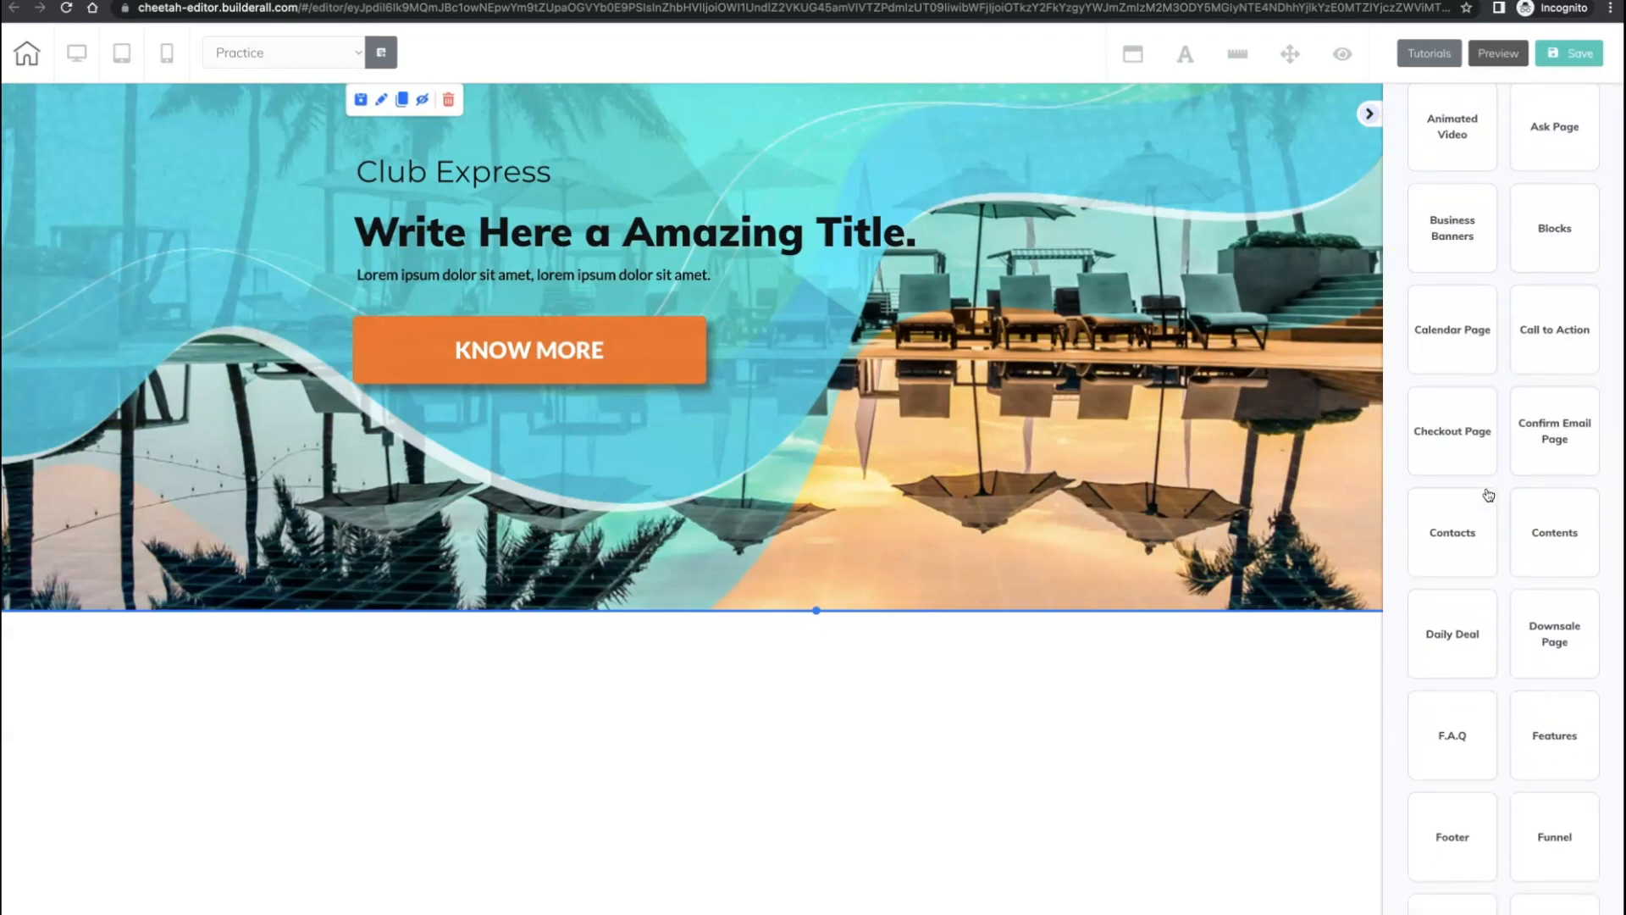
{"action": "left_click", "coordinate": [1542, 551]}
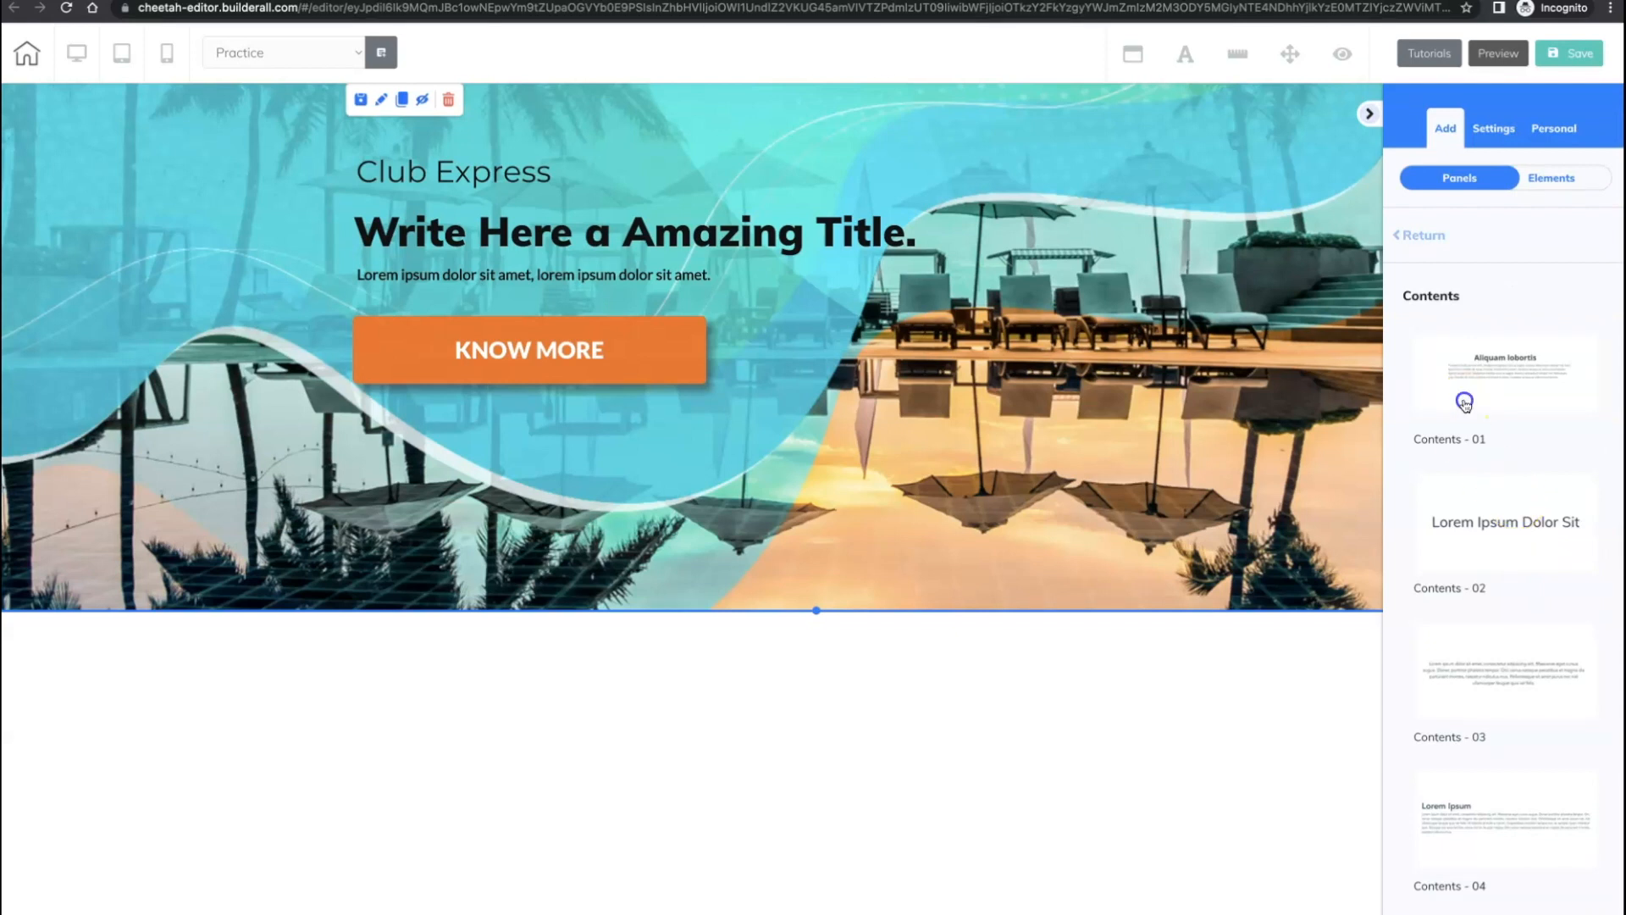
{"action": "left_click", "coordinate": [1464, 403]}
{"action": "scroll", "coordinate": [1213, 414], "scroll_direction": "down", "scroll_amount": 1}
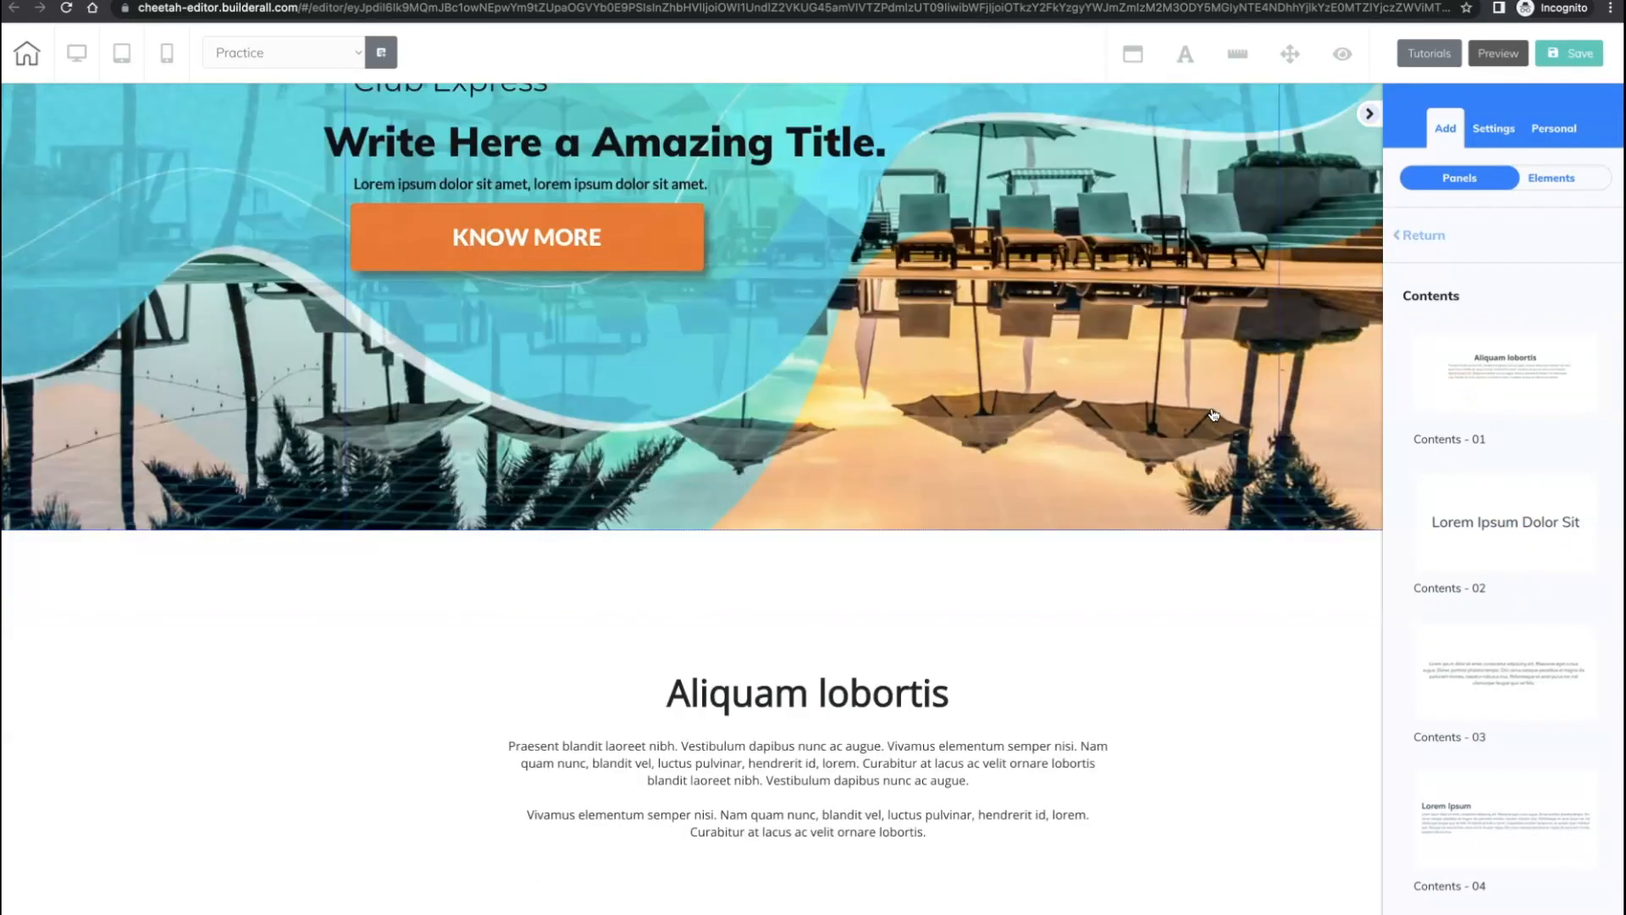
Move the Aliquam lobortis text box up in its panel and shorten the panel to end just below the text
{"action": "left_click_drag", "start_coordinate": [571, 664], "coordinate": [537, 588]}
{"action": "left_click", "coordinate": [865, 833]}
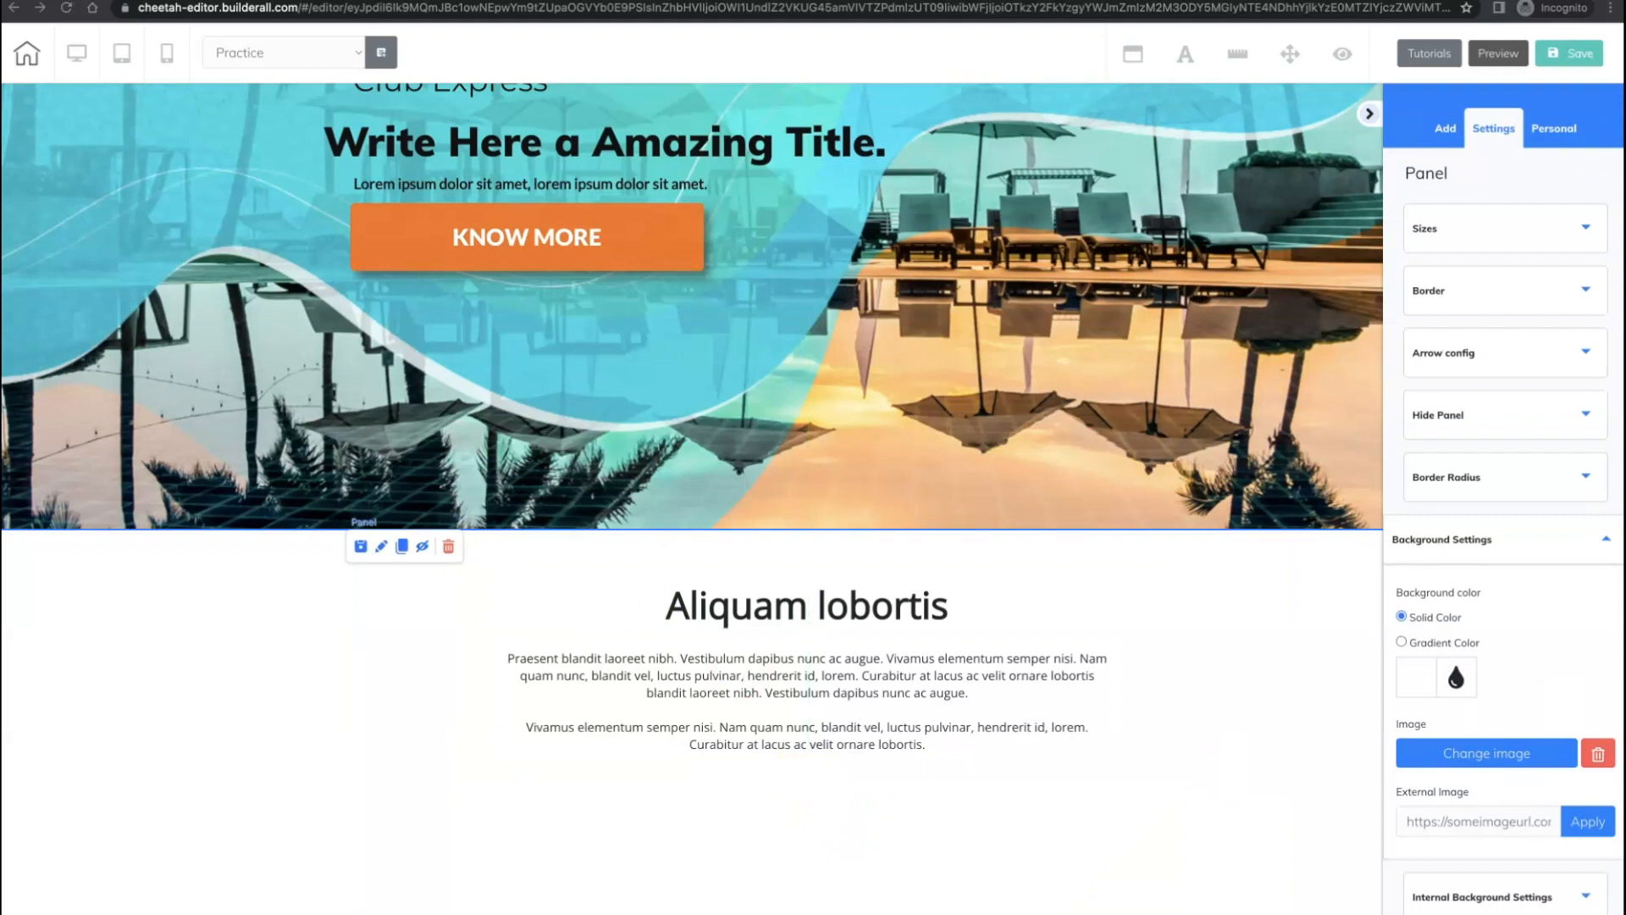
{"action": "left_click_drag", "start_coordinate": [1625, 475], "coordinate": [1621, 474]}
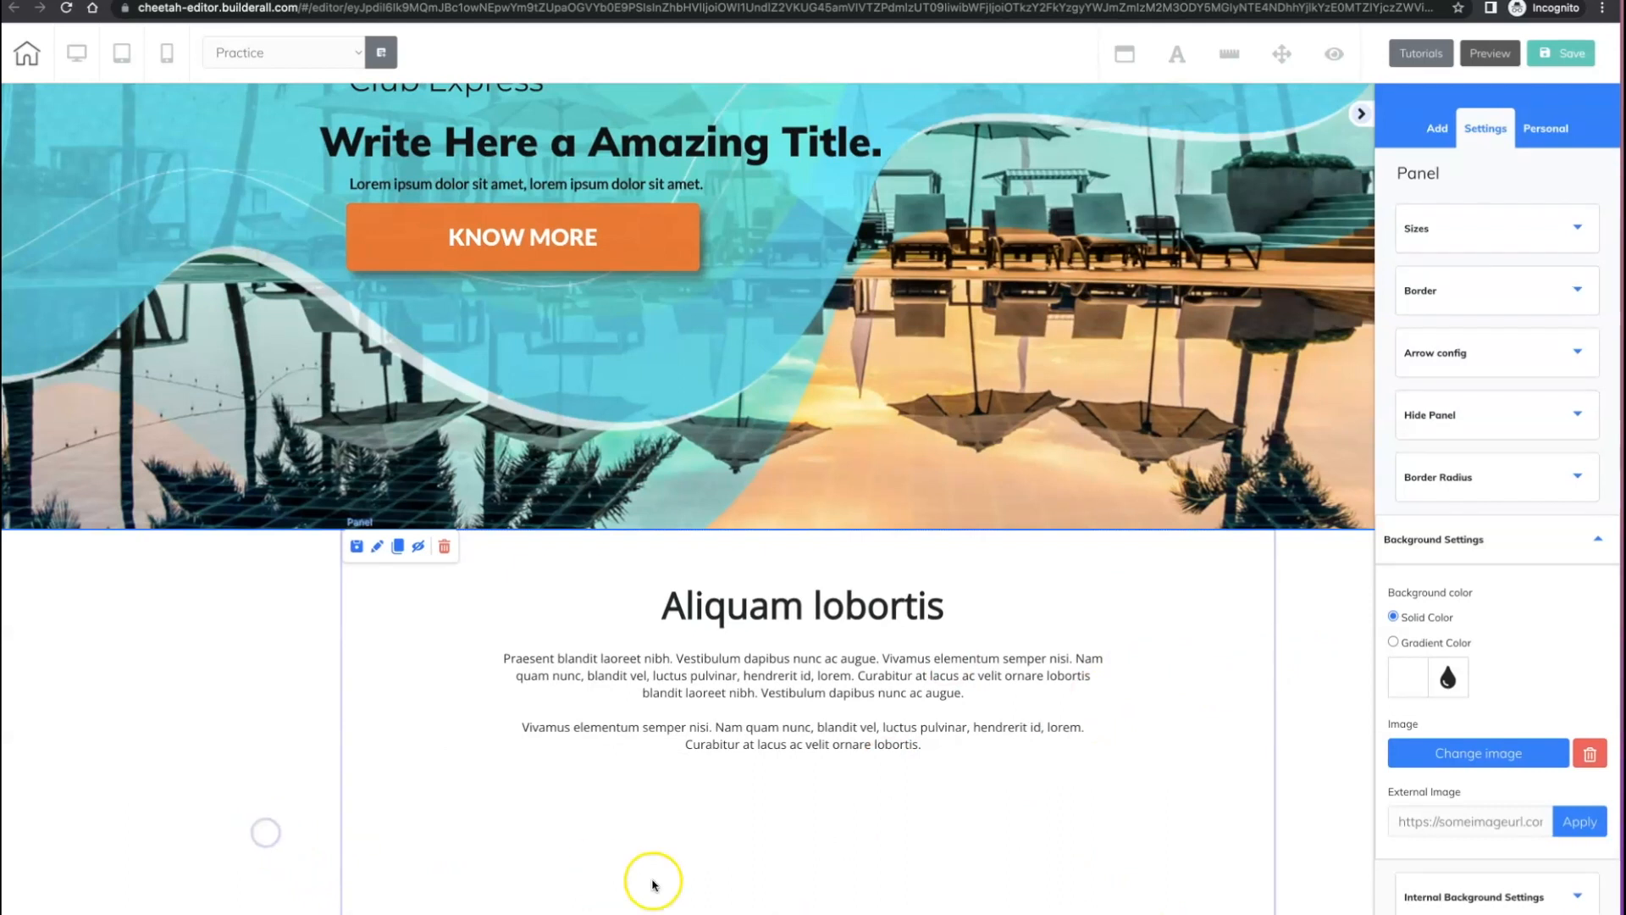
{"action": "scroll", "coordinate": [652, 883], "scroll_direction": "down", "scroll_amount": 1}
{"action": "scroll", "coordinate": [817, 838], "scroll_direction": "up", "scroll_amount": 4}
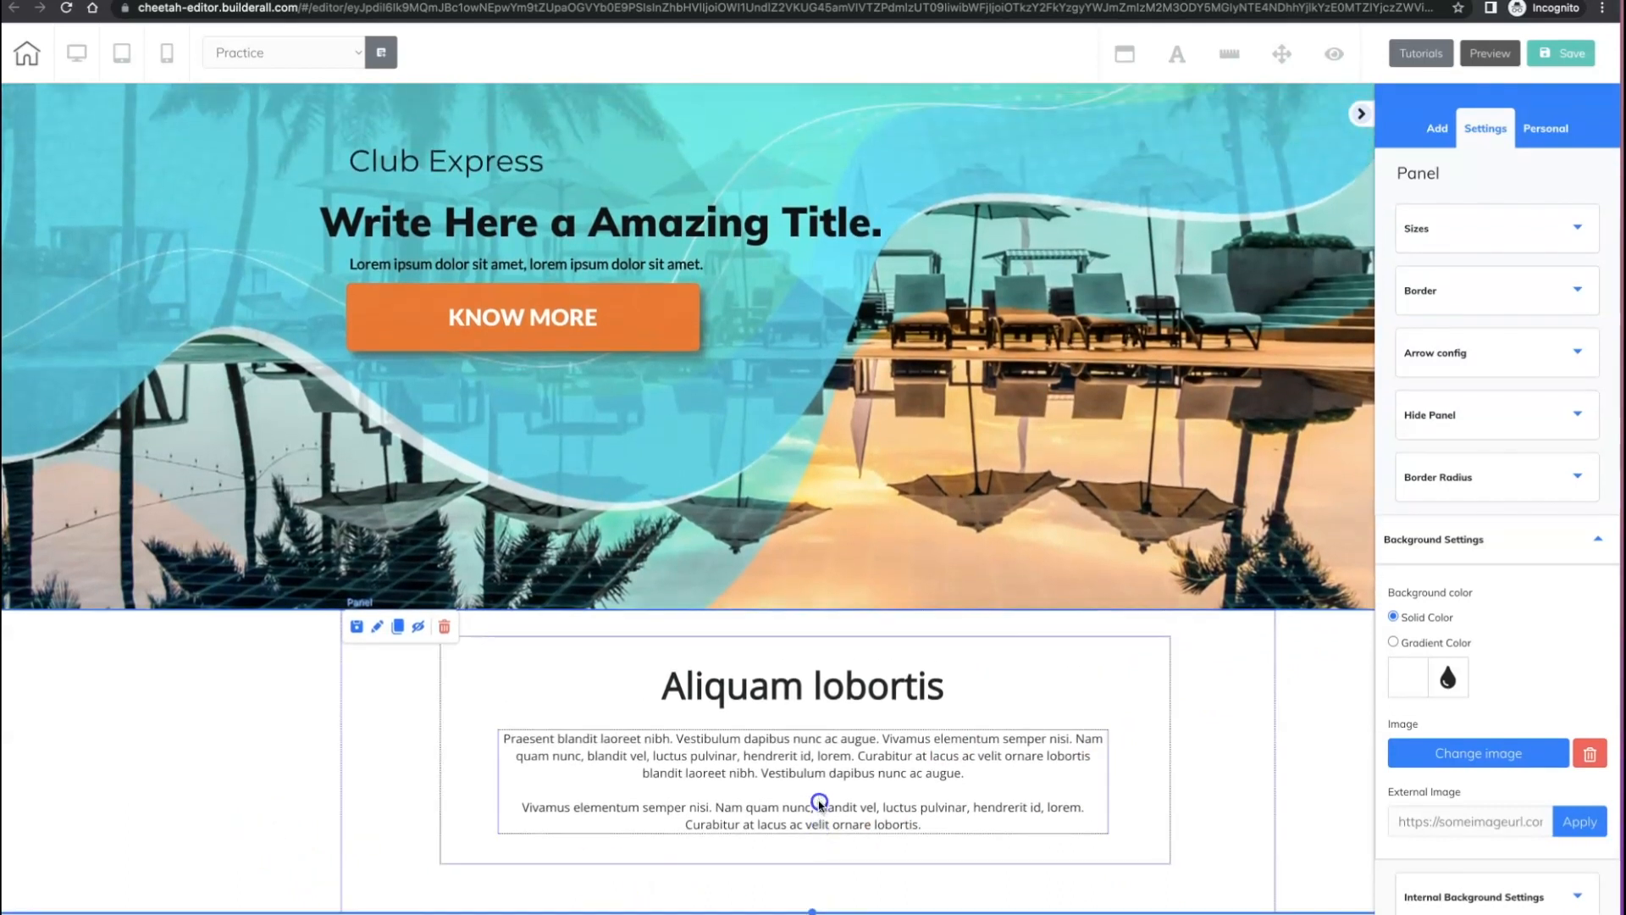
Add the Testimonials - 06 panel from the Testimonials category to the page
{"action": "left_click", "coordinate": [1436, 129]}
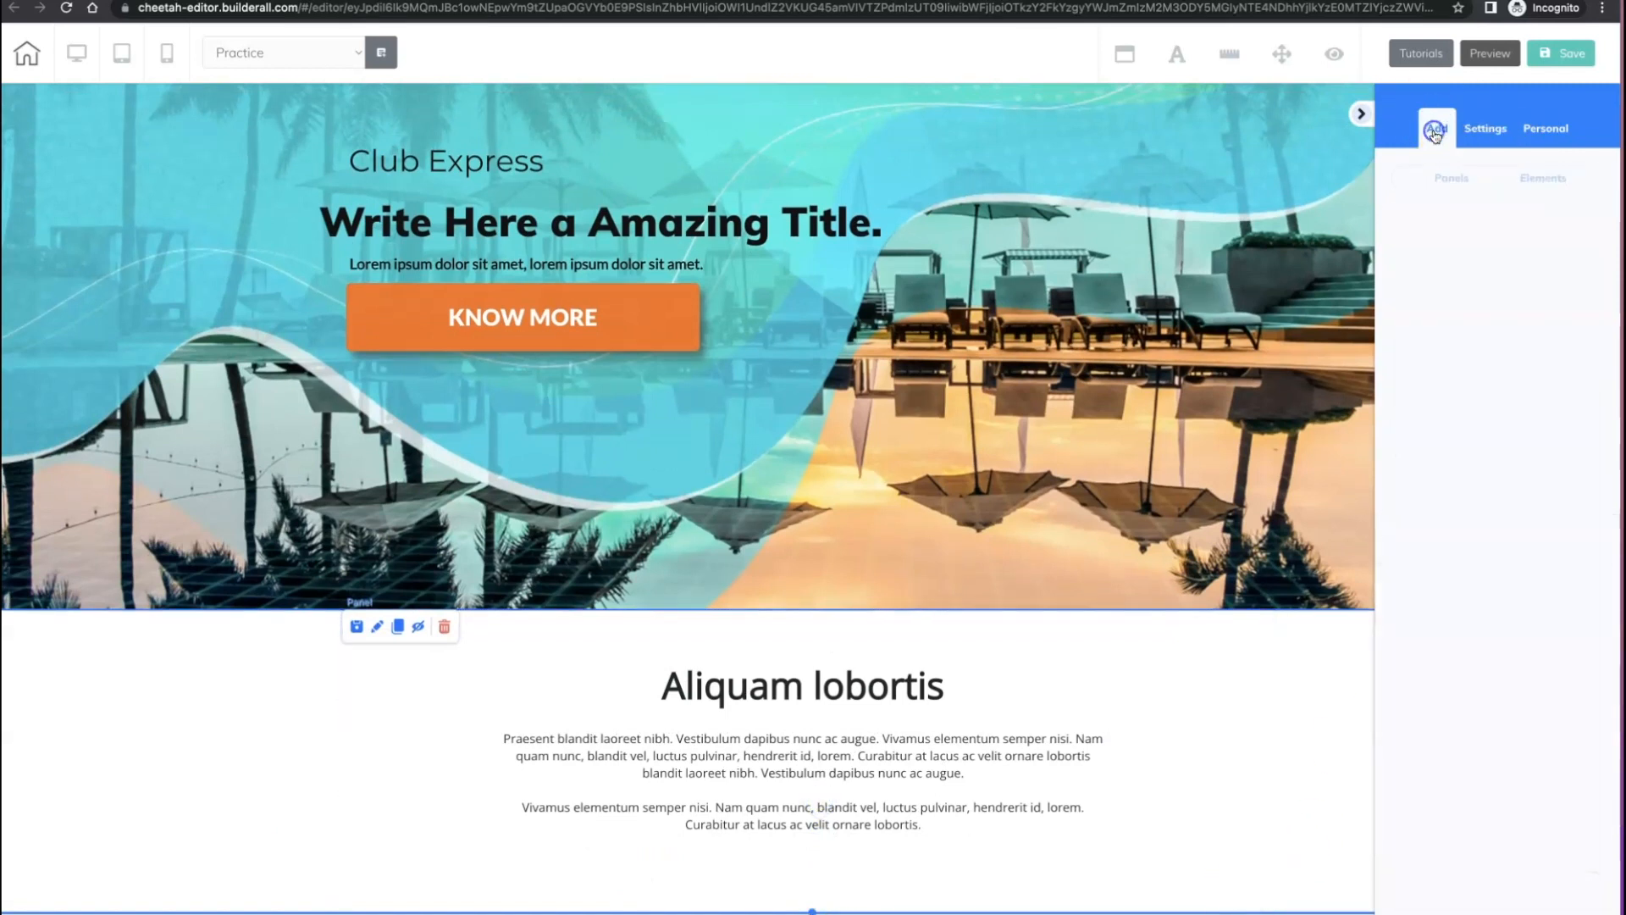
{"action": "left_click", "coordinate": [1444, 178]}
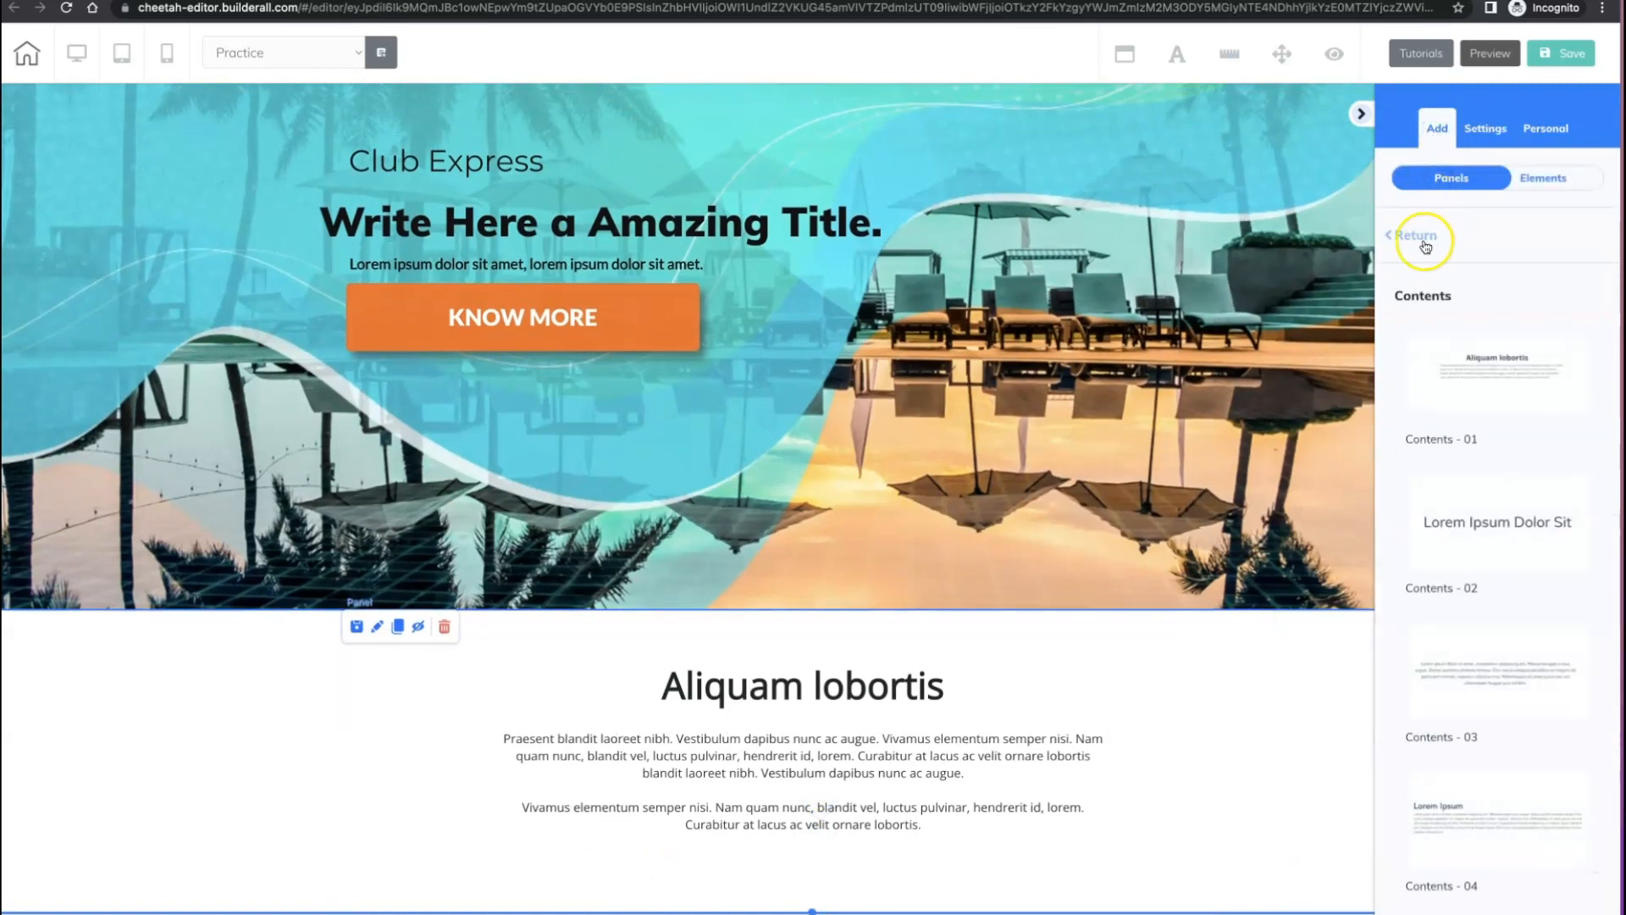
{"action": "left_click", "coordinate": [1415, 237]}
{"action": "scroll", "coordinate": [1484, 697], "scroll_direction": "down", "scroll_amount": 7}
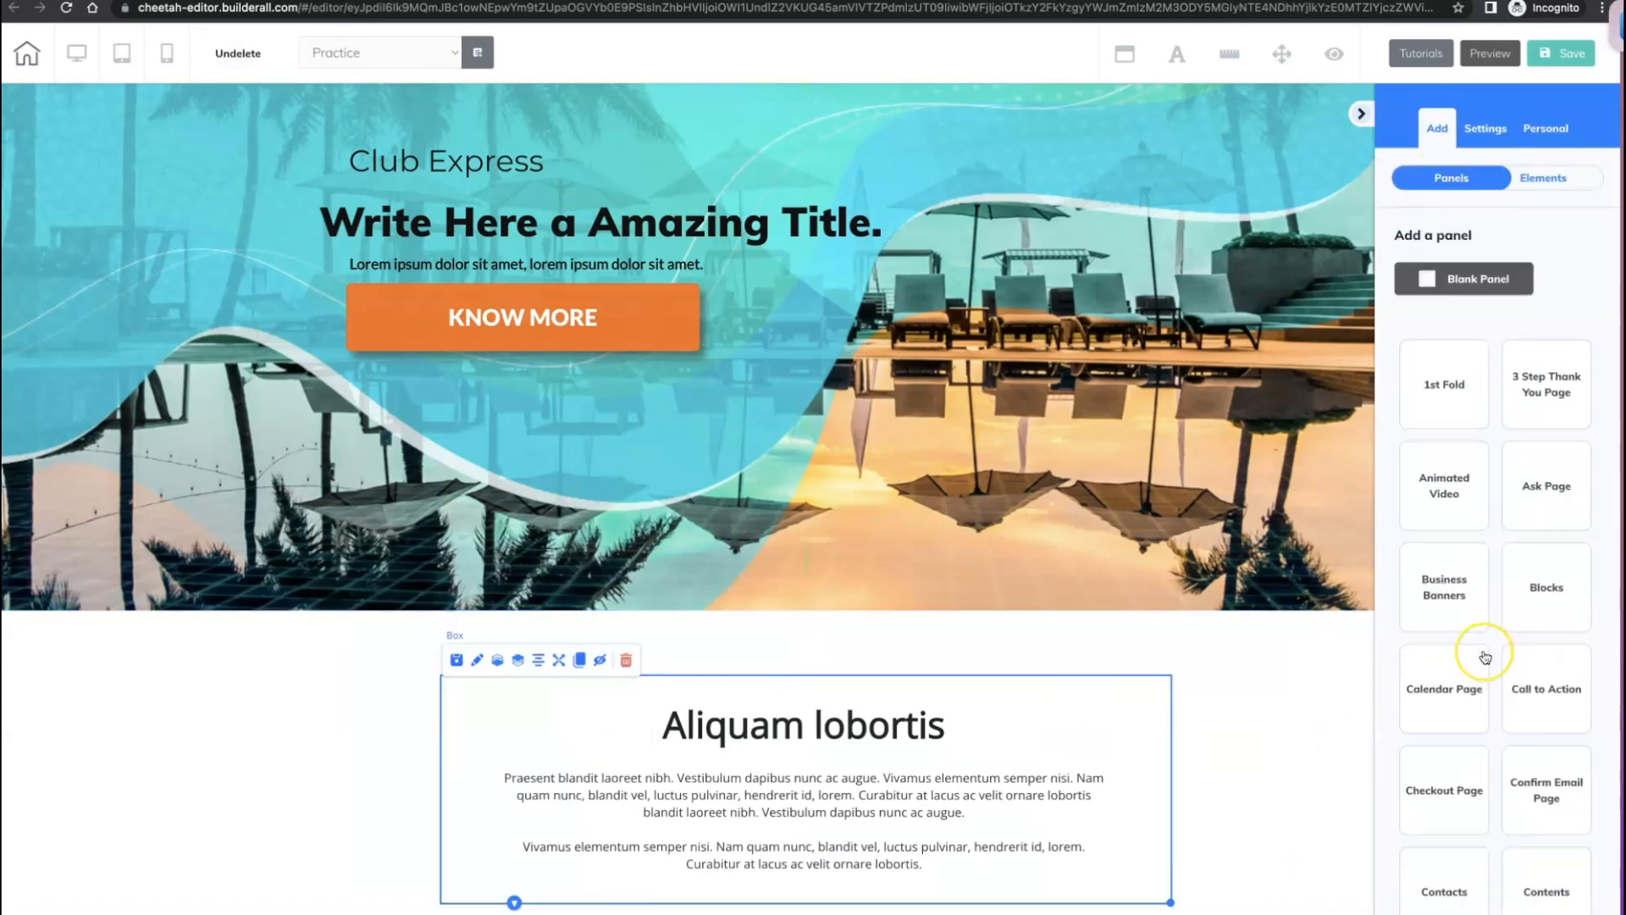
{"action": "scroll", "coordinate": [1485, 659], "scroll_direction": "down", "scroll_amount": 6}
{"action": "scroll", "coordinate": [1485, 658], "scroll_direction": "down", "scroll_amount": 3}
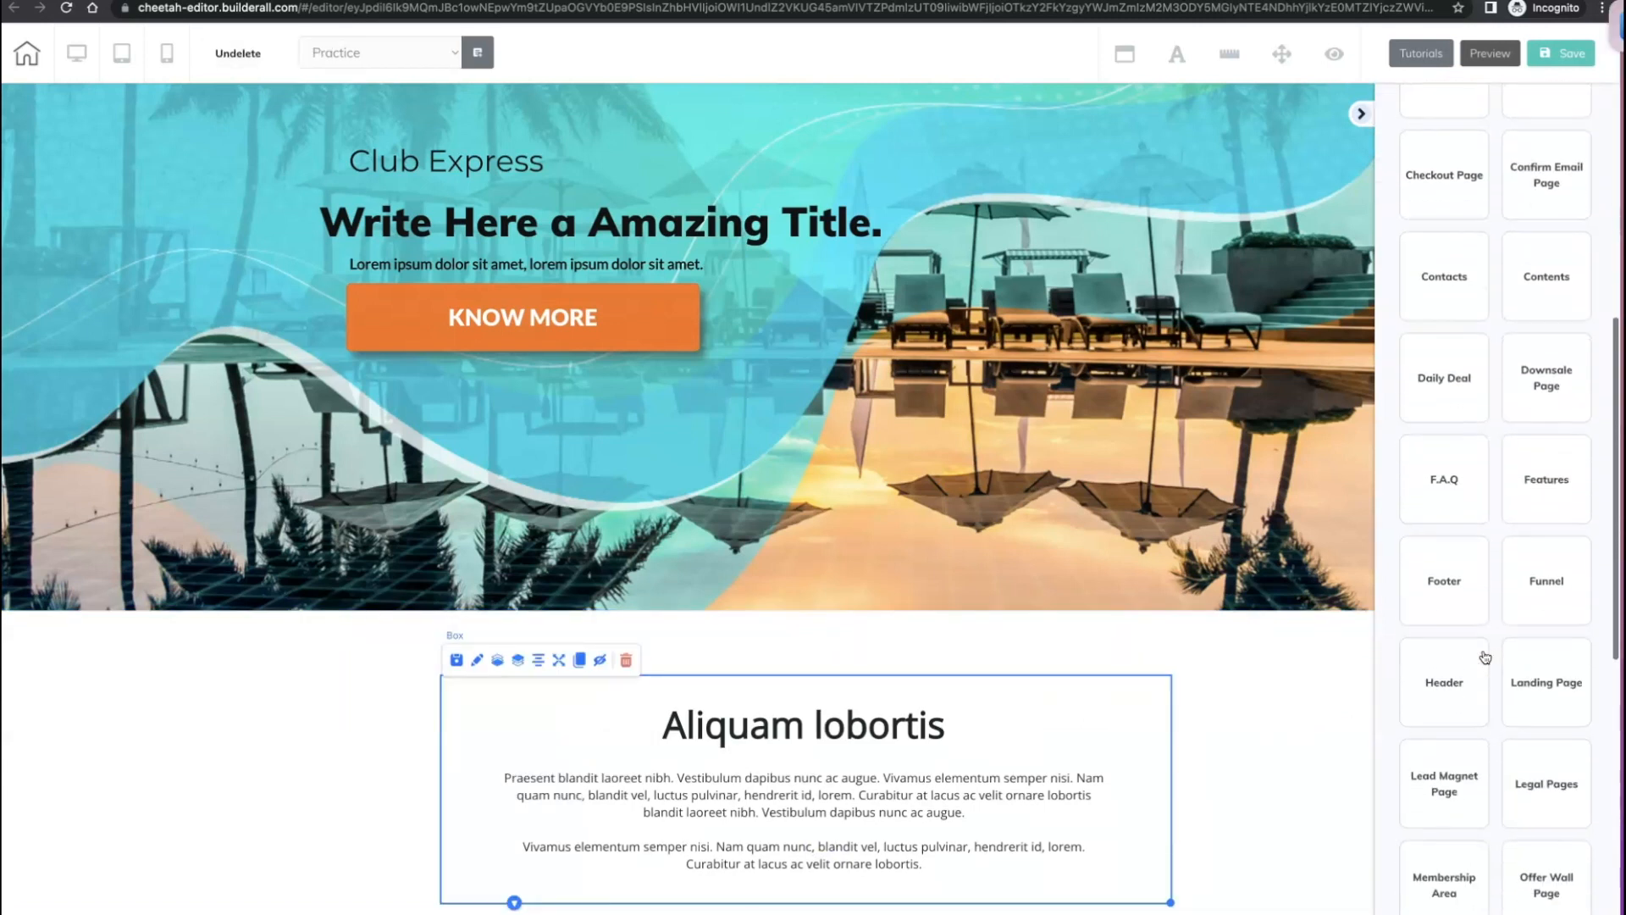
{"action": "scroll", "coordinate": [1485, 658], "scroll_direction": "down", "scroll_amount": 8}
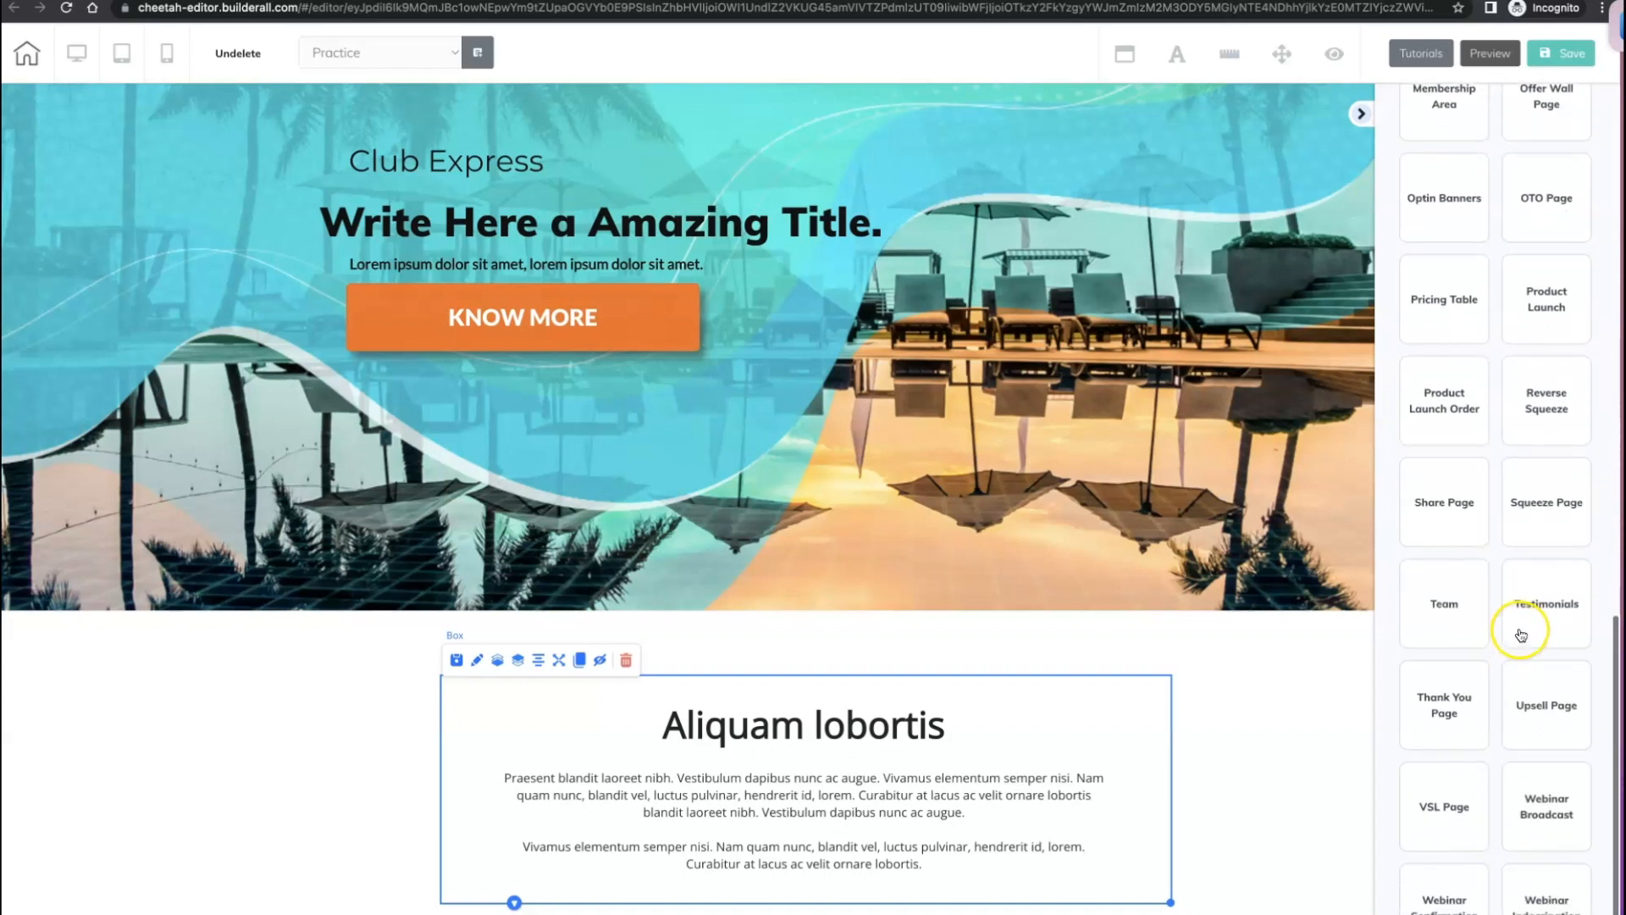
{"action": "left_click", "coordinate": [1521, 631]}
{"action": "scroll", "coordinate": [1520, 634], "scroll_direction": "down", "scroll_amount": 7}
{"action": "left_click", "coordinate": [1416, 500]}
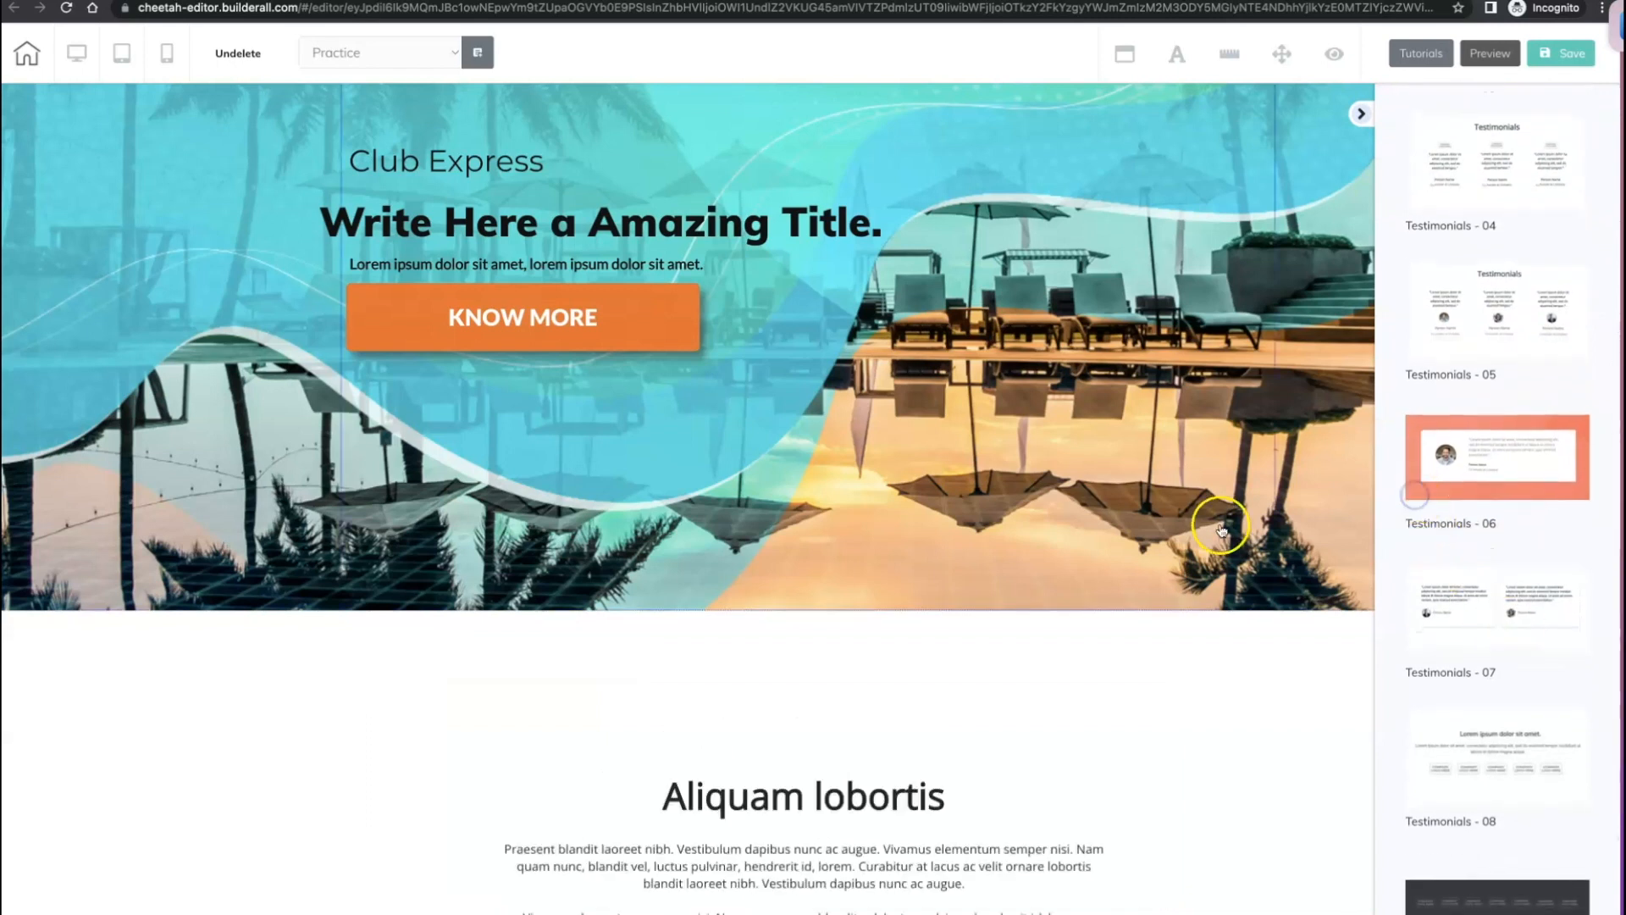
Move the Aliquam lobortis text box closer to the top edge of its panel, and select the orange testimonial panel
{"action": "scroll", "coordinate": [1223, 527], "scroll_direction": "down", "scroll_amount": 4}
{"action": "left_click", "coordinate": [963, 415]}
{"action": "left_click_drag", "start_coordinate": [1115, 356], "coordinate": [1122, 283]}
{"action": "left_click", "coordinate": [1315, 710]}
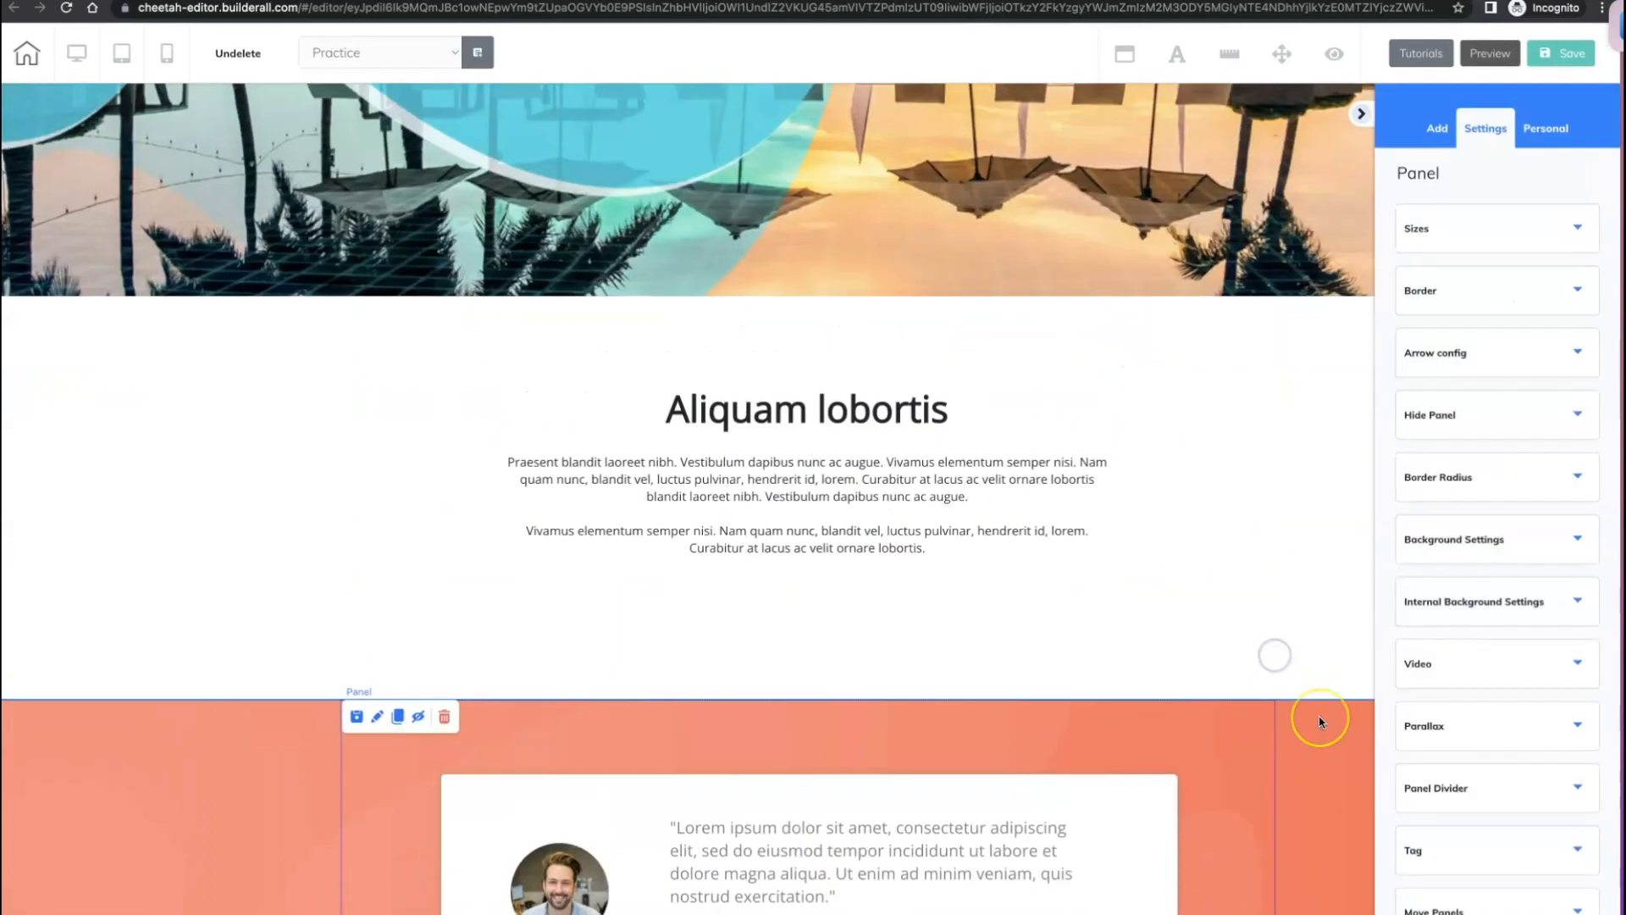
Add the Pricings - 02 panel from the Pricing Table category below the testimonial panel
{"action": "scroll", "coordinate": [1318, 715], "scroll_direction": "up", "scroll_amount": 5}
{"action": "left_click", "coordinate": [1411, 126]}
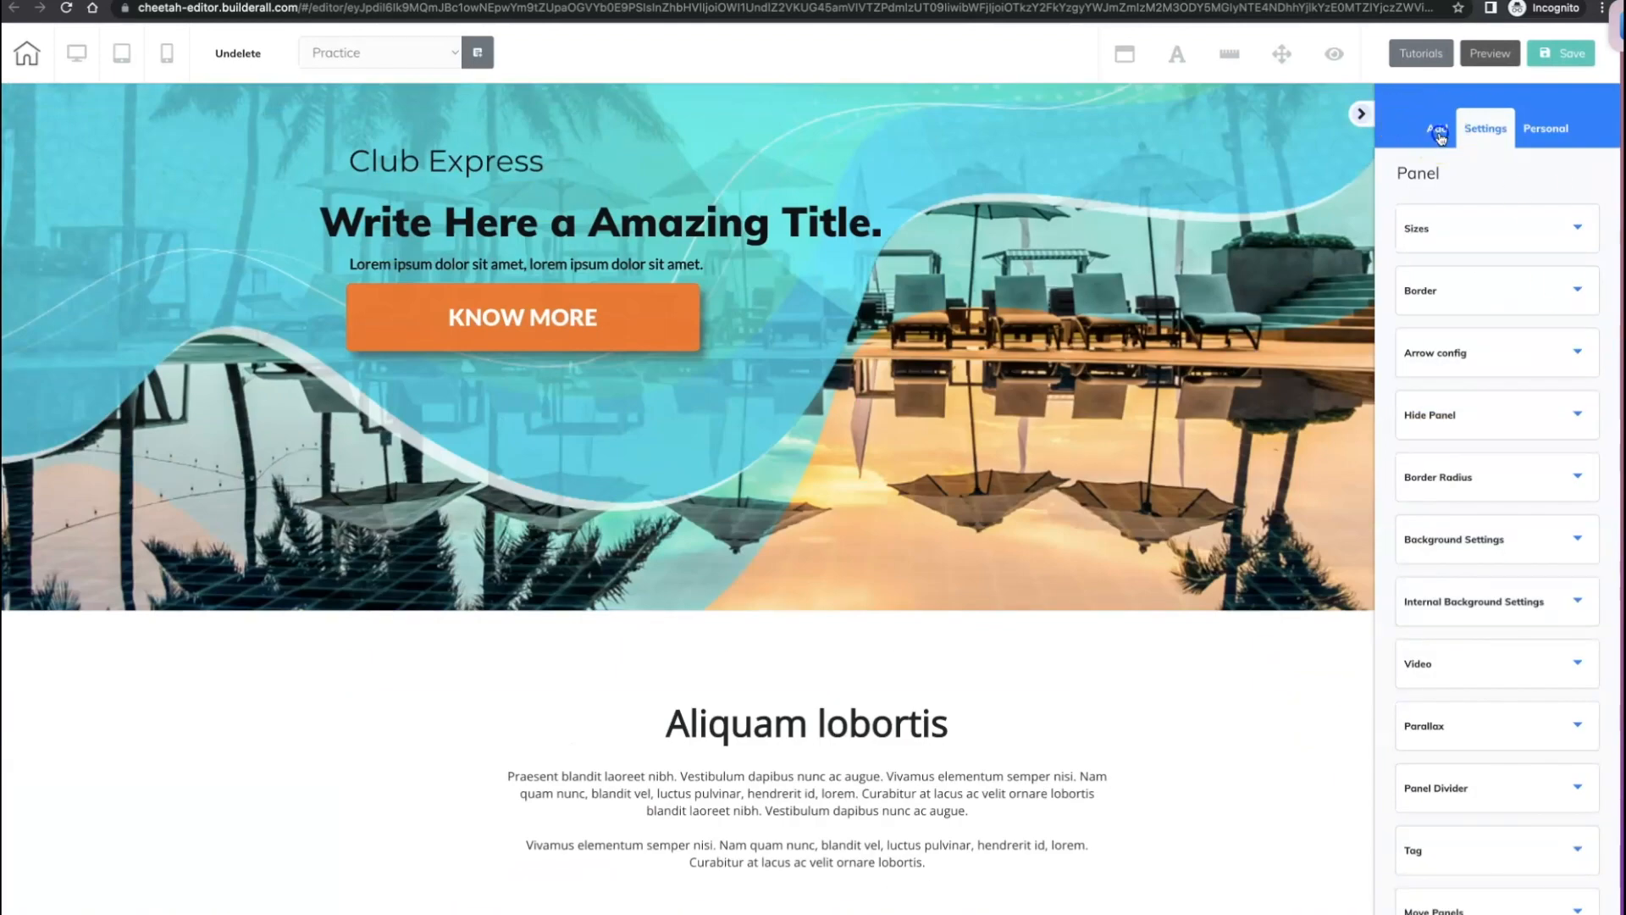
{"action": "left_click", "coordinate": [1481, 192]}
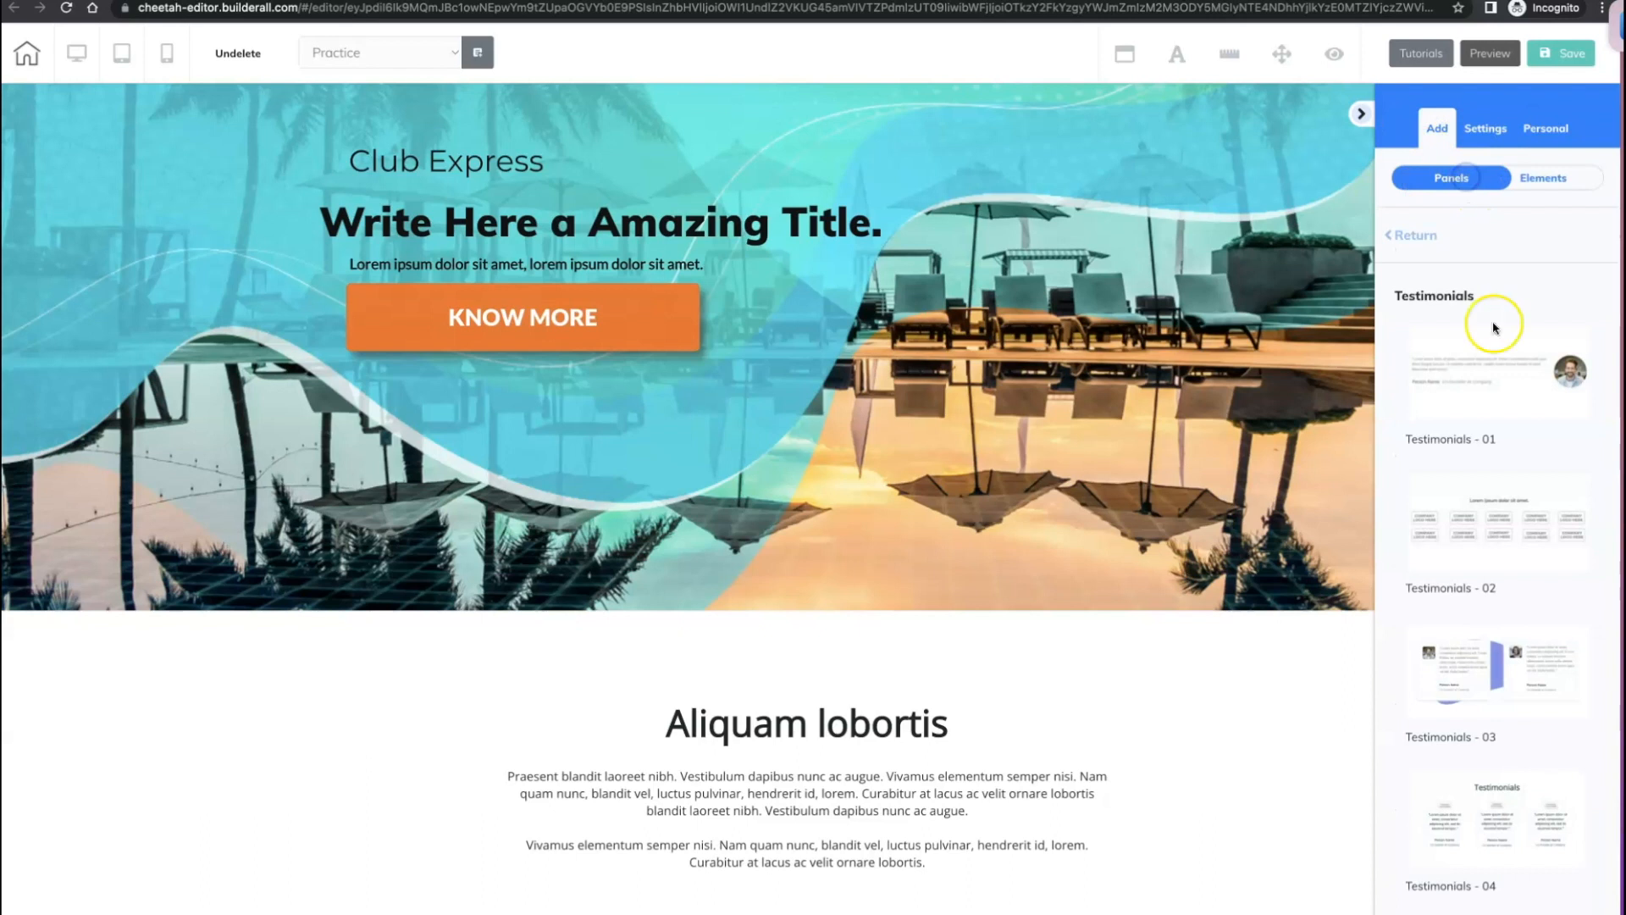
{"action": "left_click", "coordinate": [1406, 231]}
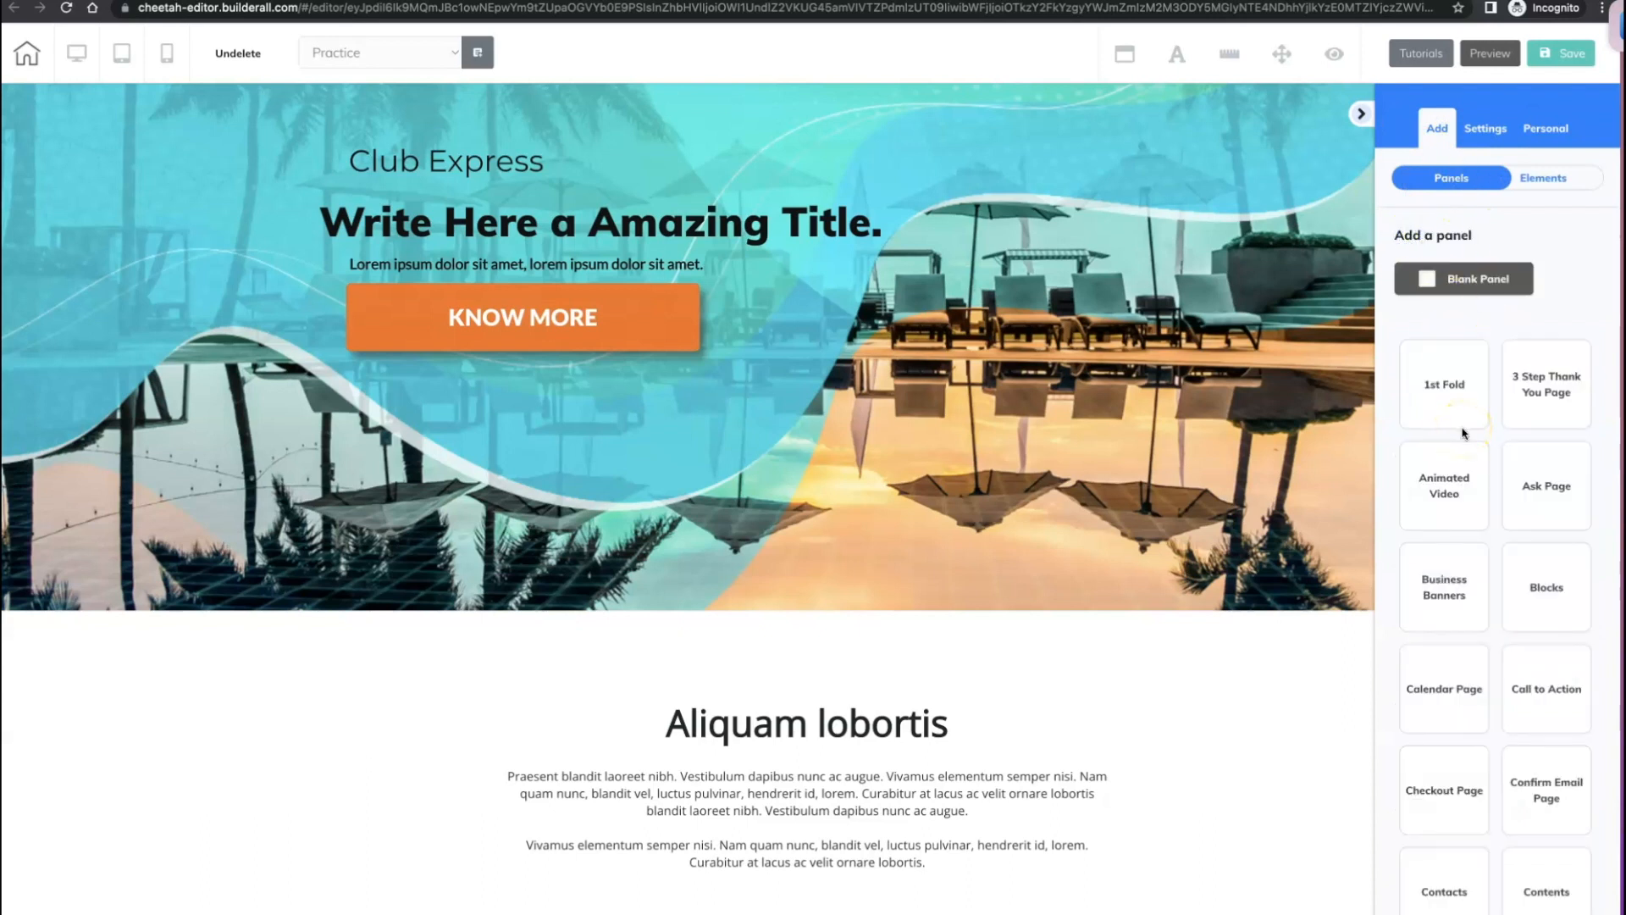
{"action": "scroll", "coordinate": [1463, 434], "scroll_direction": "down", "scroll_amount": 8}
{"action": "scroll", "coordinate": [1463, 434], "scroll_direction": "down", "scroll_amount": 5}
{"action": "scroll", "coordinate": [1462, 434], "scroll_direction": "down", "scroll_amount": 3}
{"action": "left_click", "coordinate": [1445, 449]}
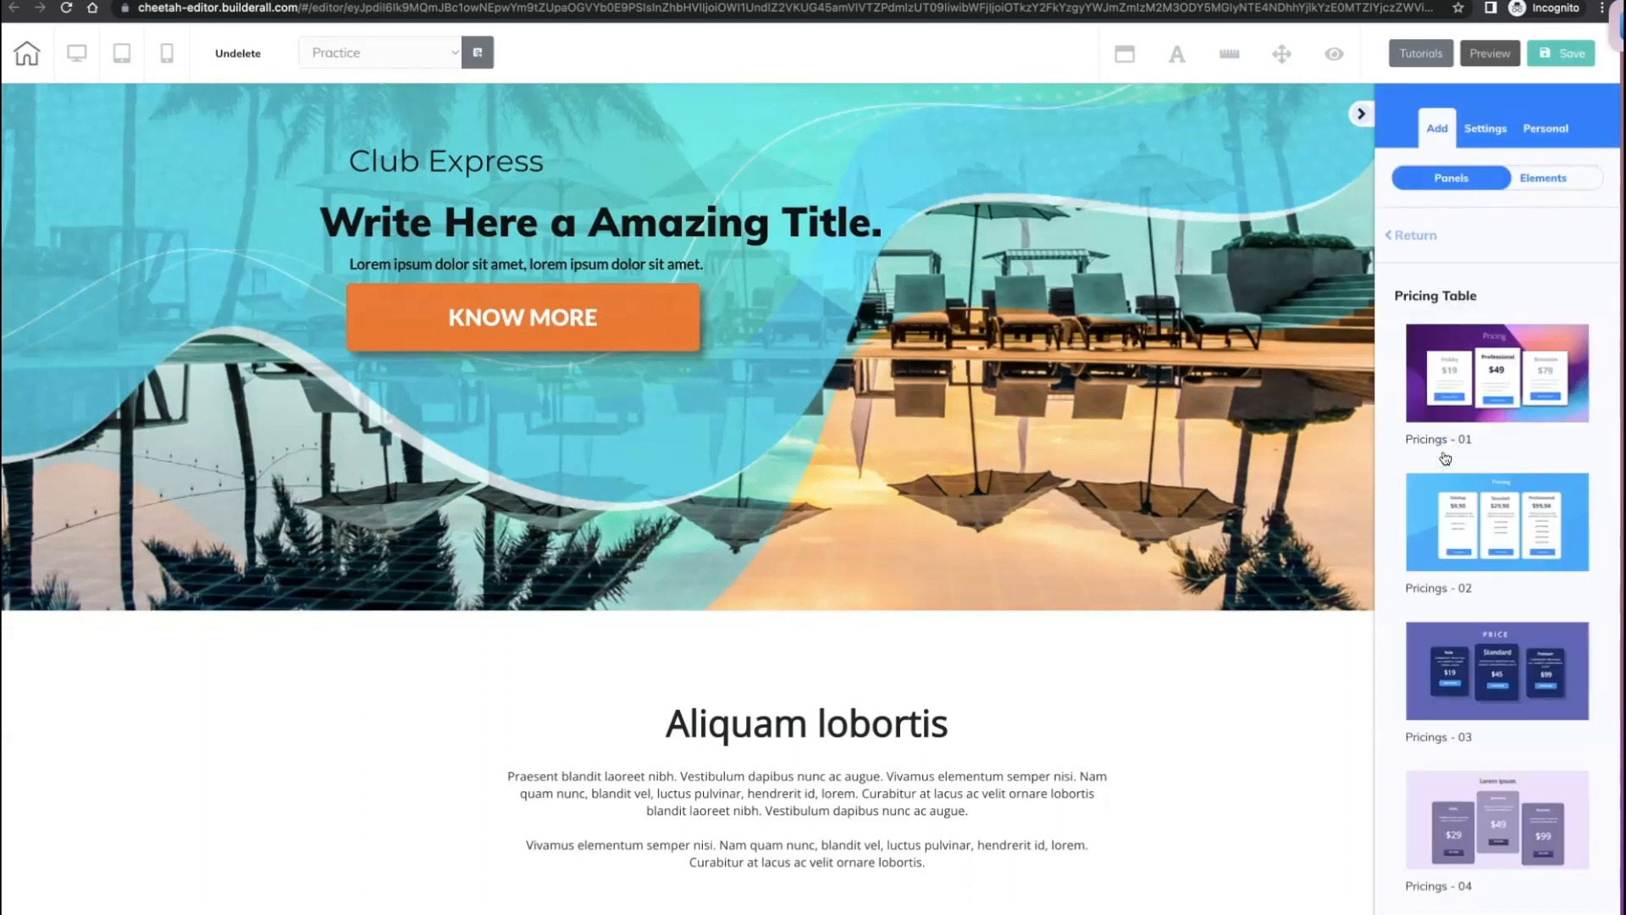
{"action": "scroll", "coordinate": [1445, 458], "scroll_direction": "down", "scroll_amount": 5}
{"action": "scroll", "coordinate": [1343, 511], "scroll_direction": "down", "scroll_amount": 5}
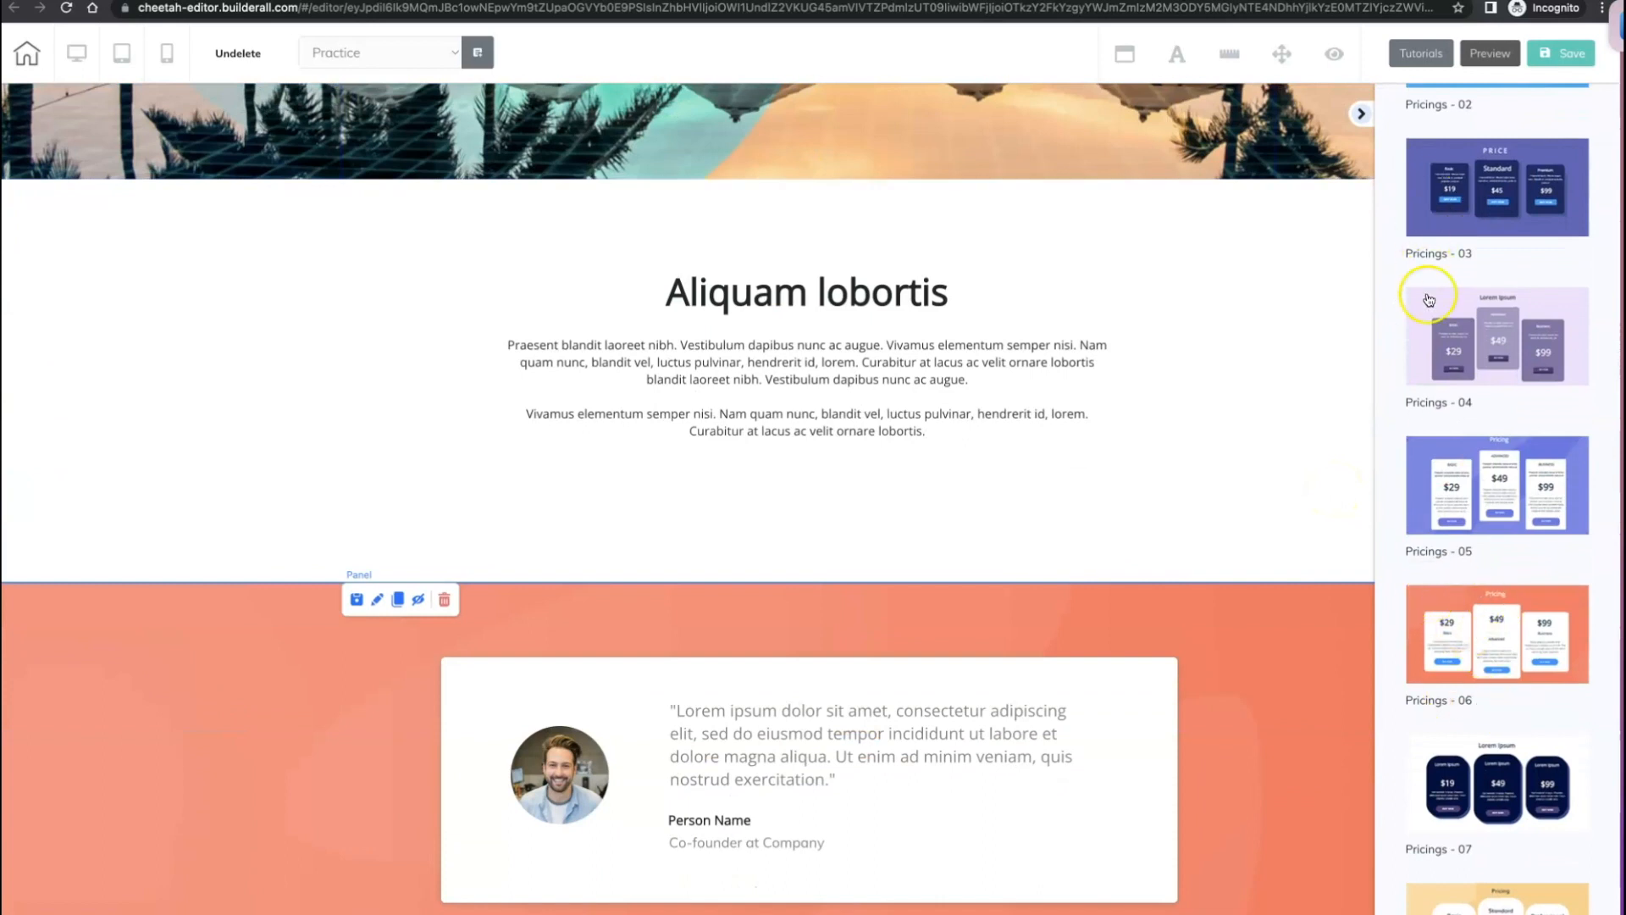
{"action": "scroll", "coordinate": [1429, 299], "scroll_direction": "up", "scroll_amount": 3}
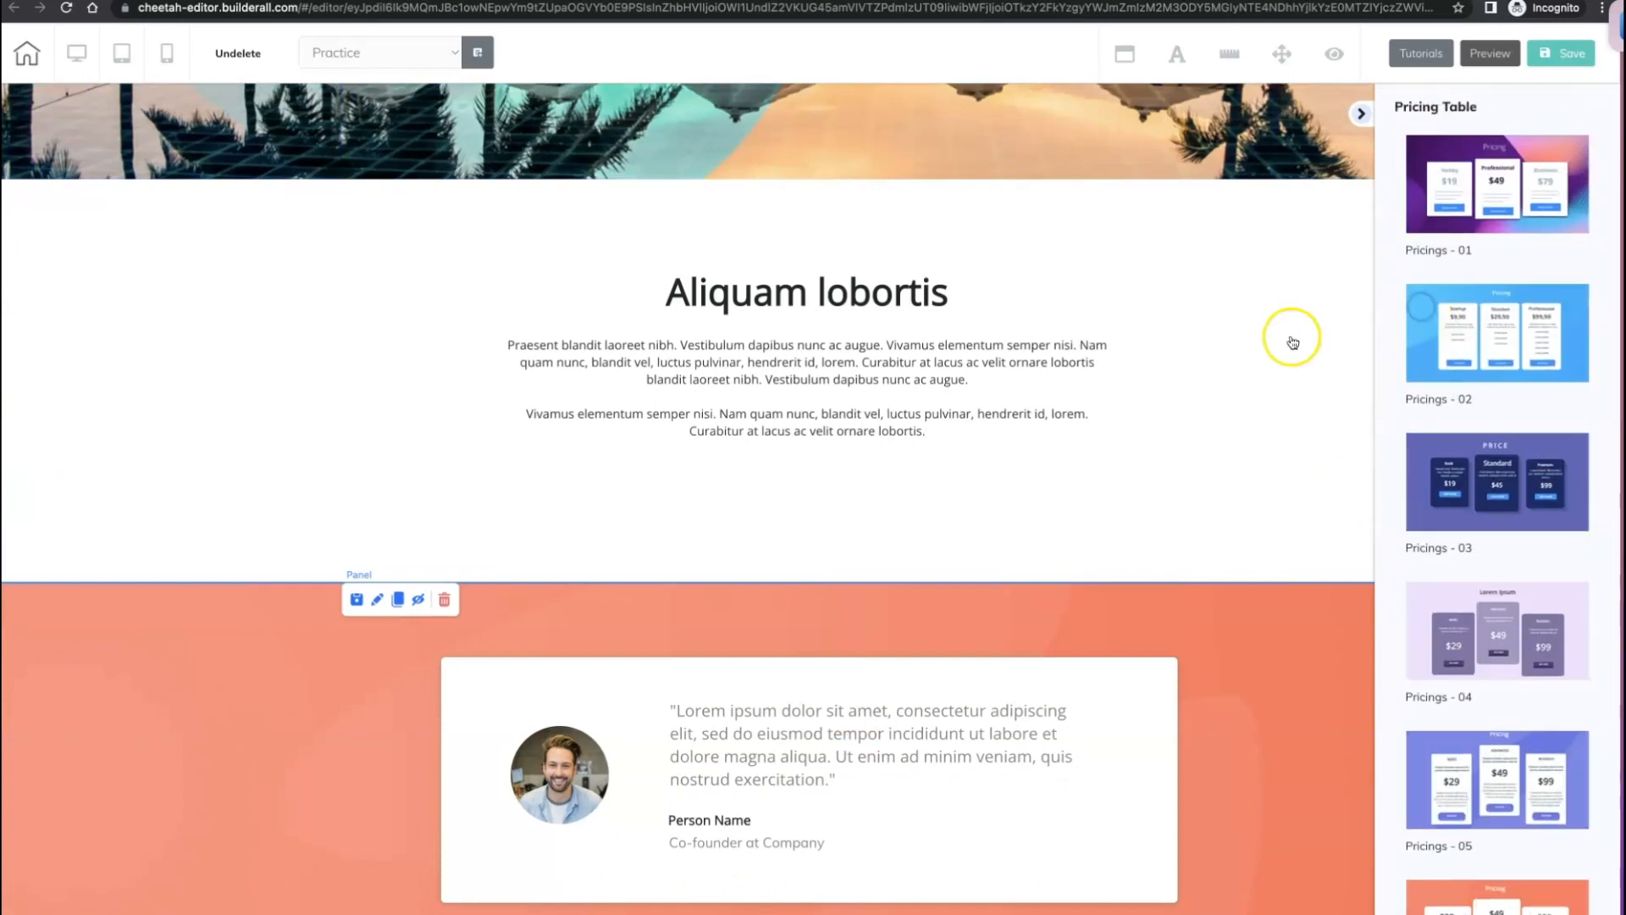
{"action": "scroll", "coordinate": [1296, 339], "scroll_direction": "down", "scroll_amount": 8}
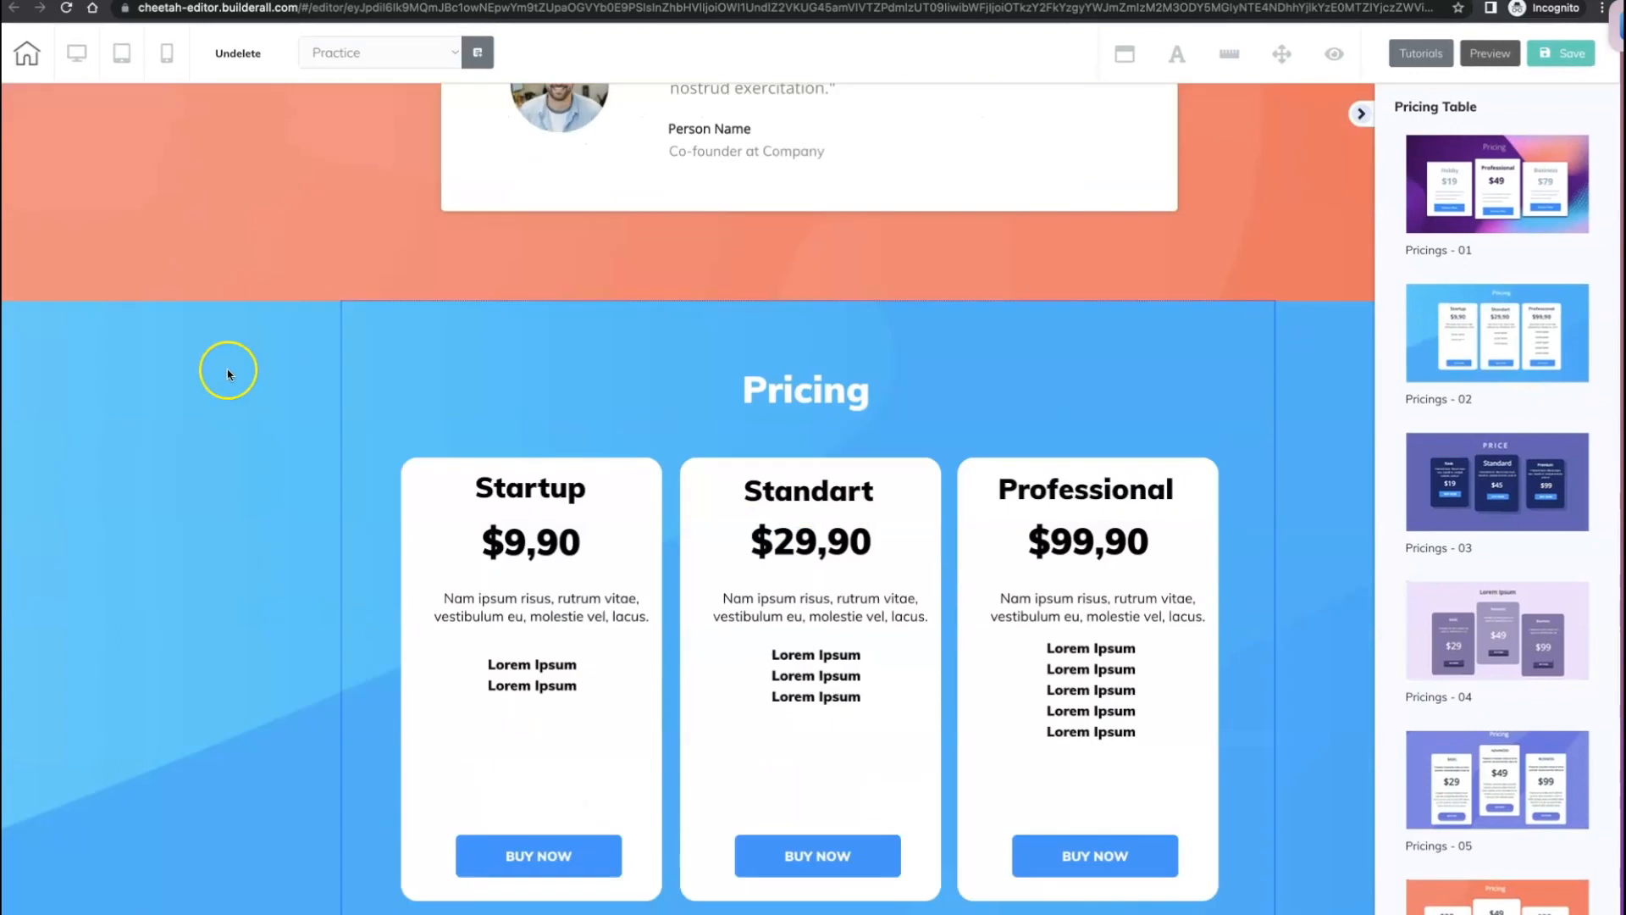
Reorder the page's panels so that the blue Pricing panel sits between the Aliquam lobortis panel and the orange testimonial panel
{"action": "left_click", "coordinate": [181, 356]}
{"action": "scroll", "coordinate": [264, 319], "scroll_direction": "up", "scroll_amount": 6}
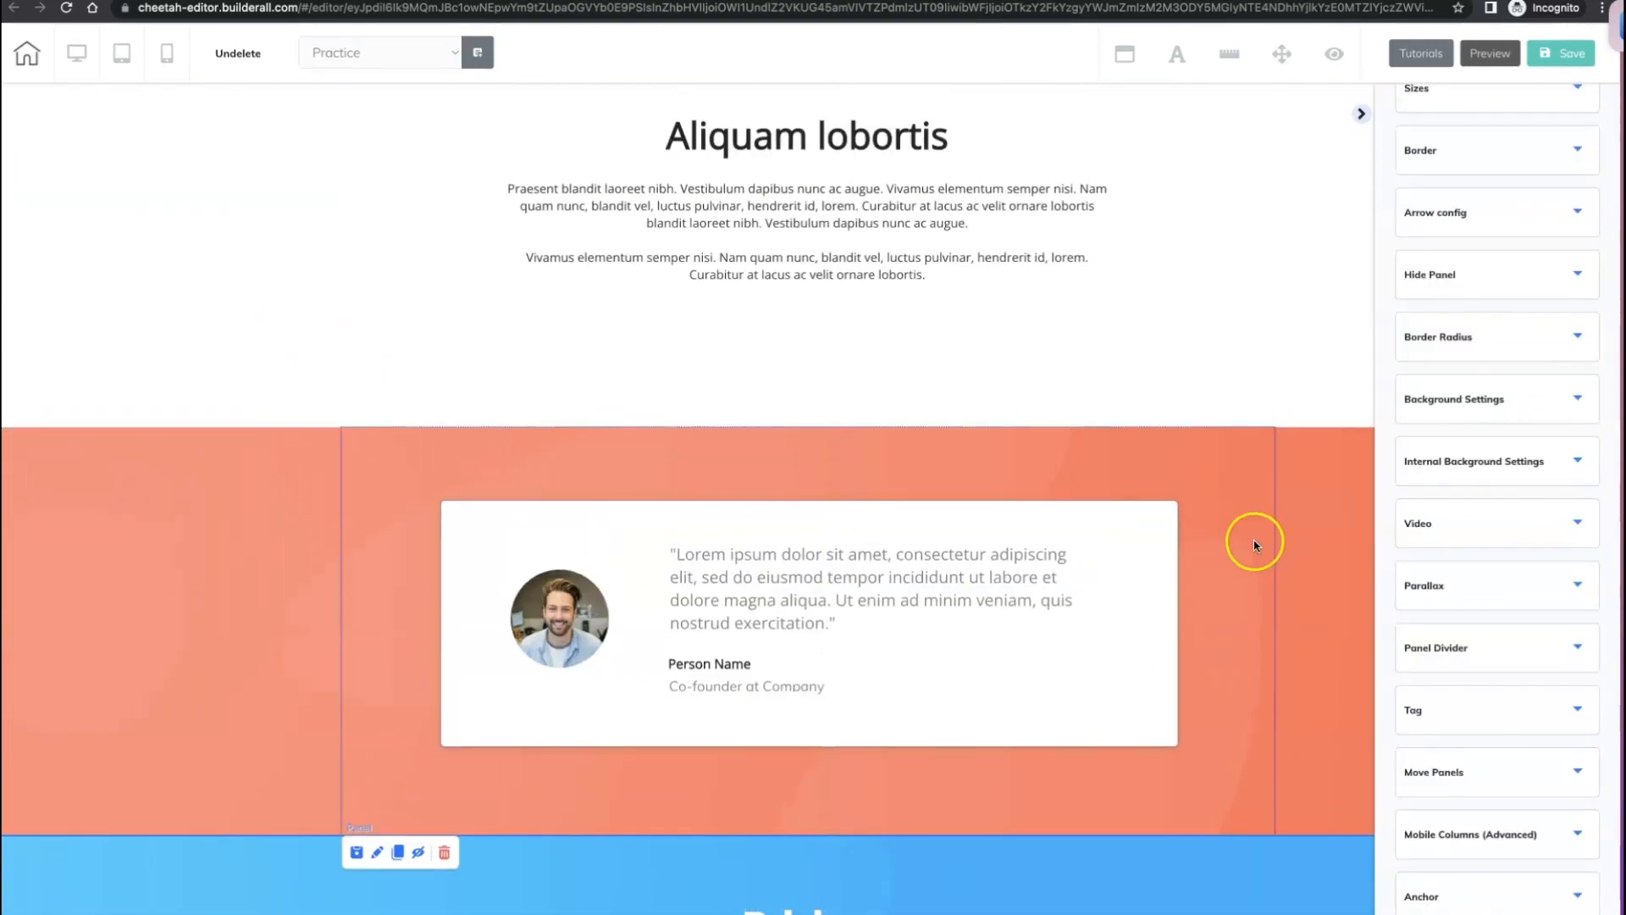
{"action": "scroll", "coordinate": [247, 498], "scroll_direction": "up", "scroll_amount": 7}
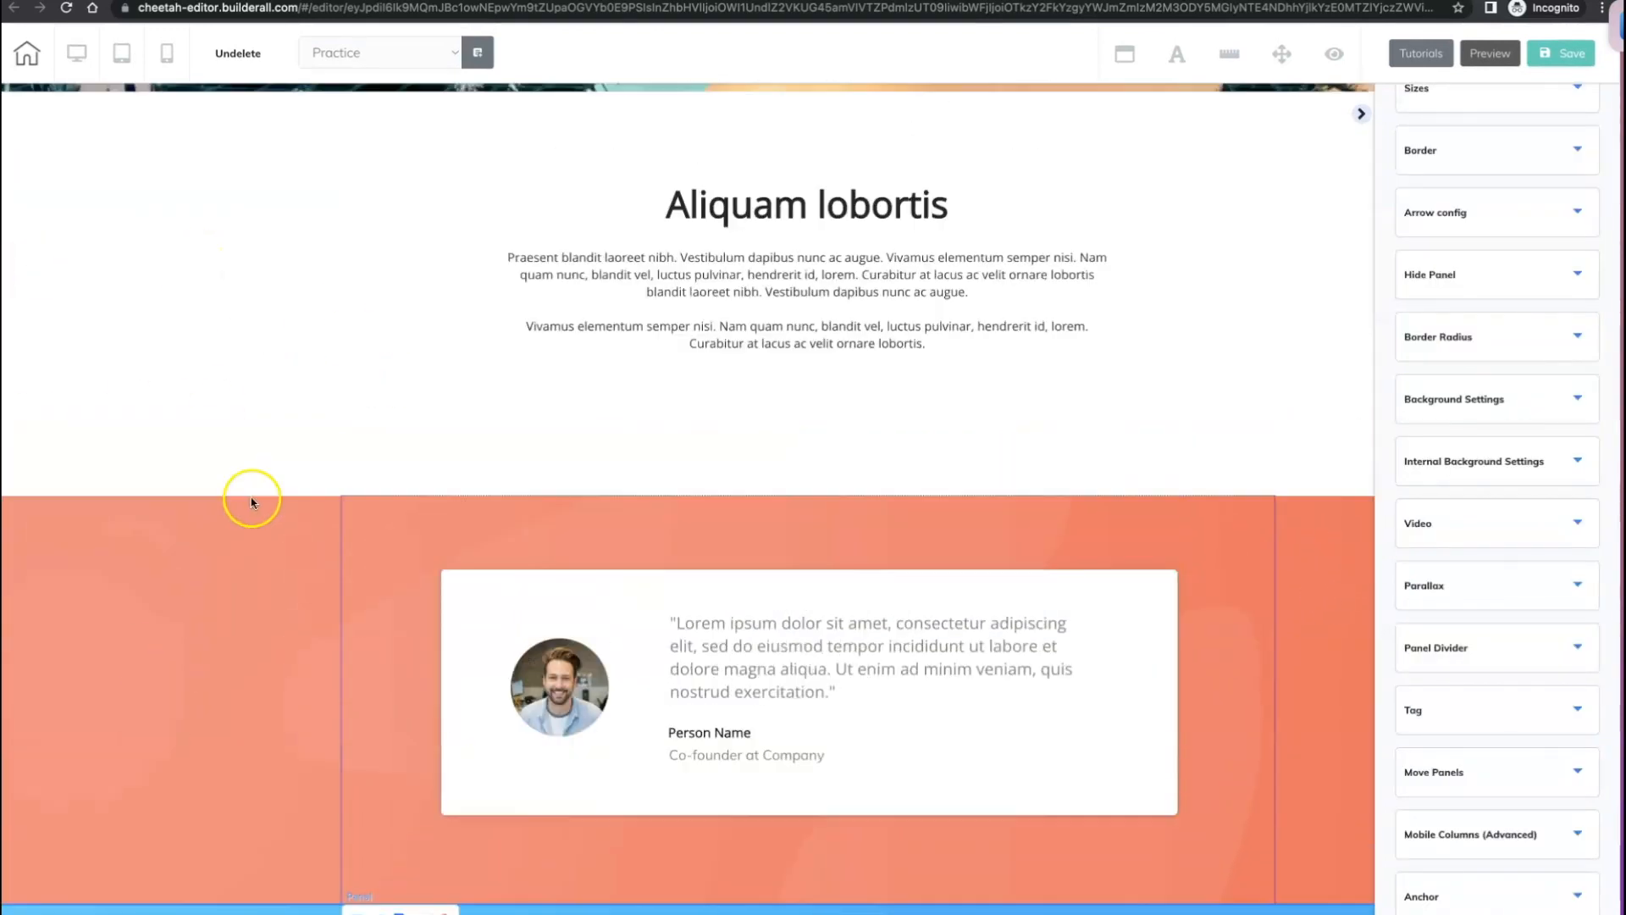
{"action": "scroll", "coordinate": [251, 501], "scroll_direction": "down", "scroll_amount": 12}
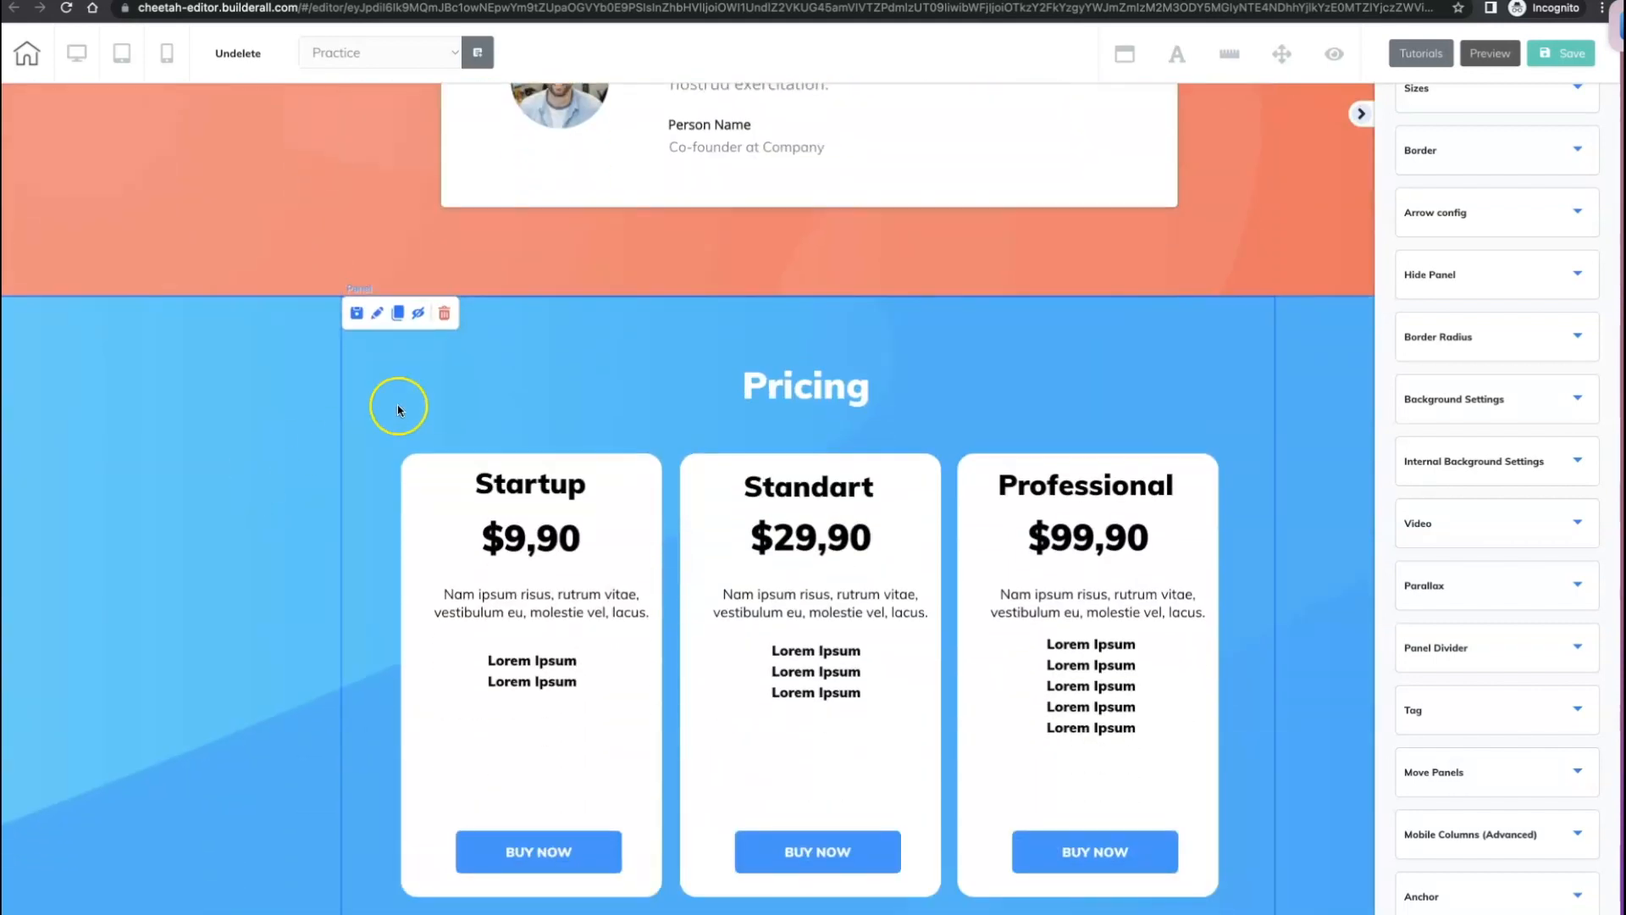
{"action": "left_click", "coordinate": [1577, 772]}
{"action": "scroll", "coordinate": [1579, 771], "scroll_direction": "down", "scroll_amount": 3}
{"action": "left_click", "coordinate": [1498, 709]}
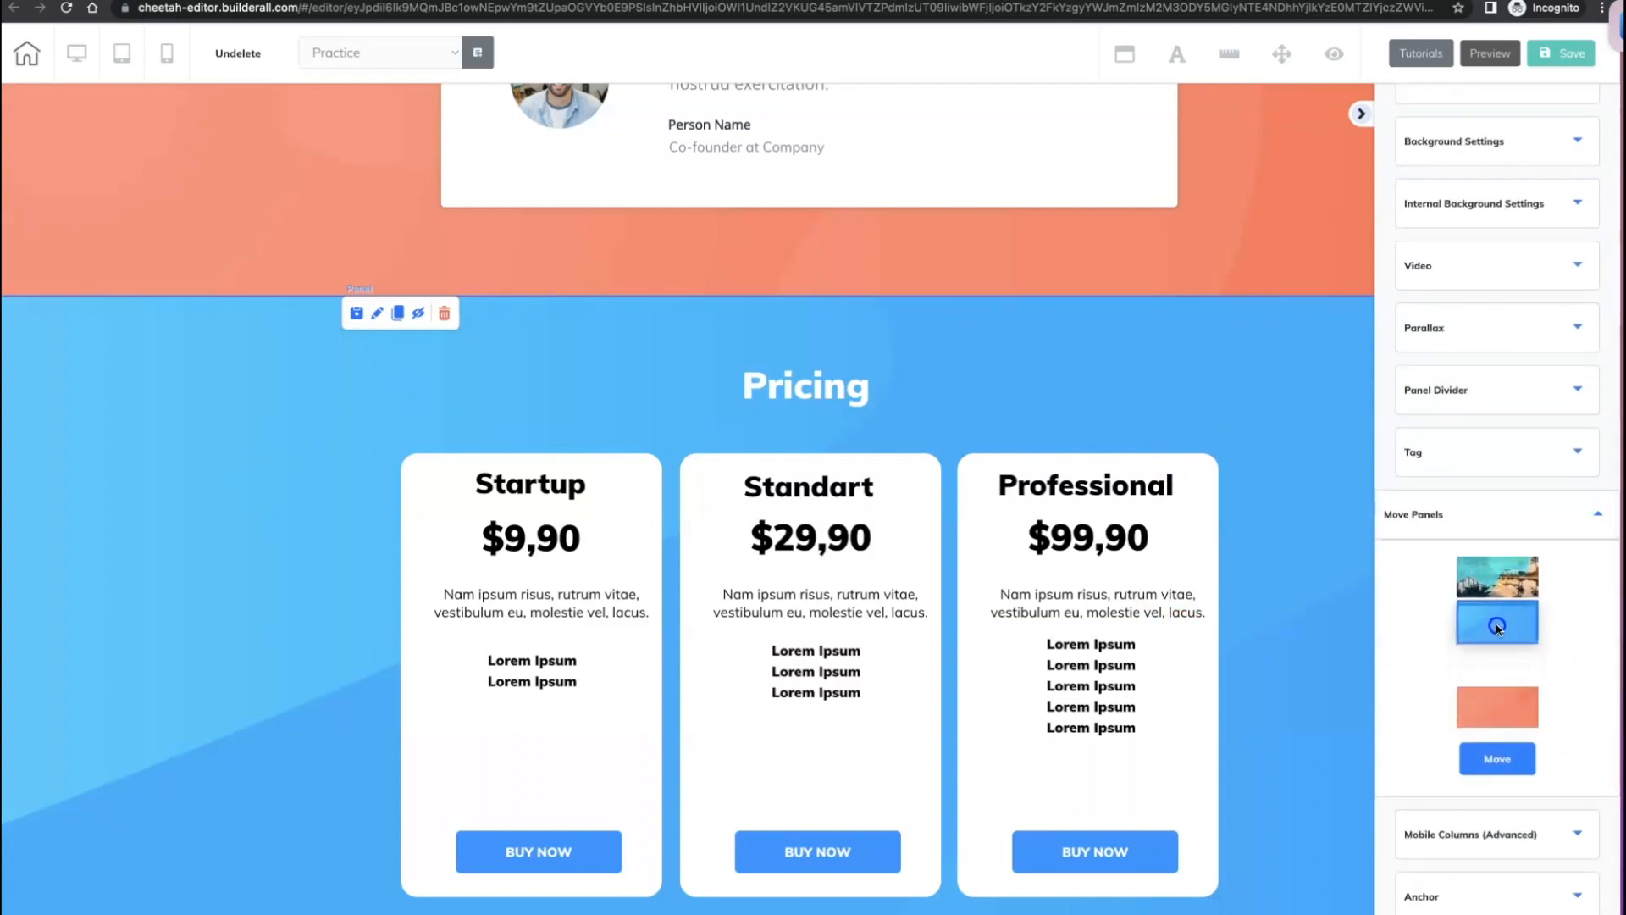
{"action": "left_click_drag", "start_coordinate": [1497, 621], "coordinate": [1497, 674]}
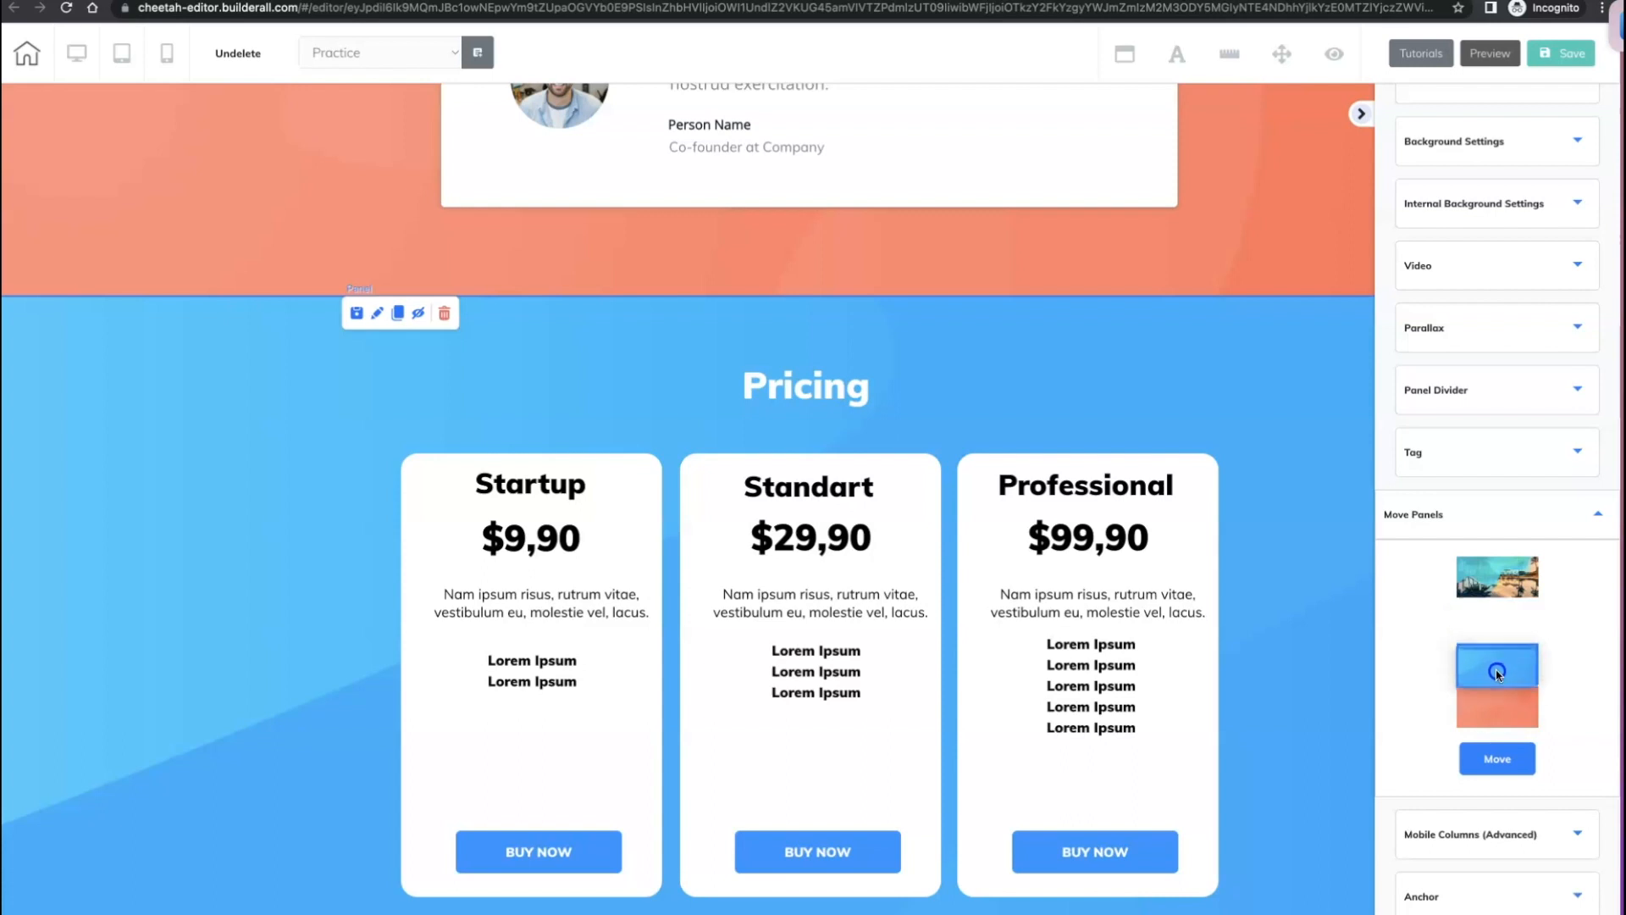
{"action": "left_click", "coordinate": [1508, 760]}
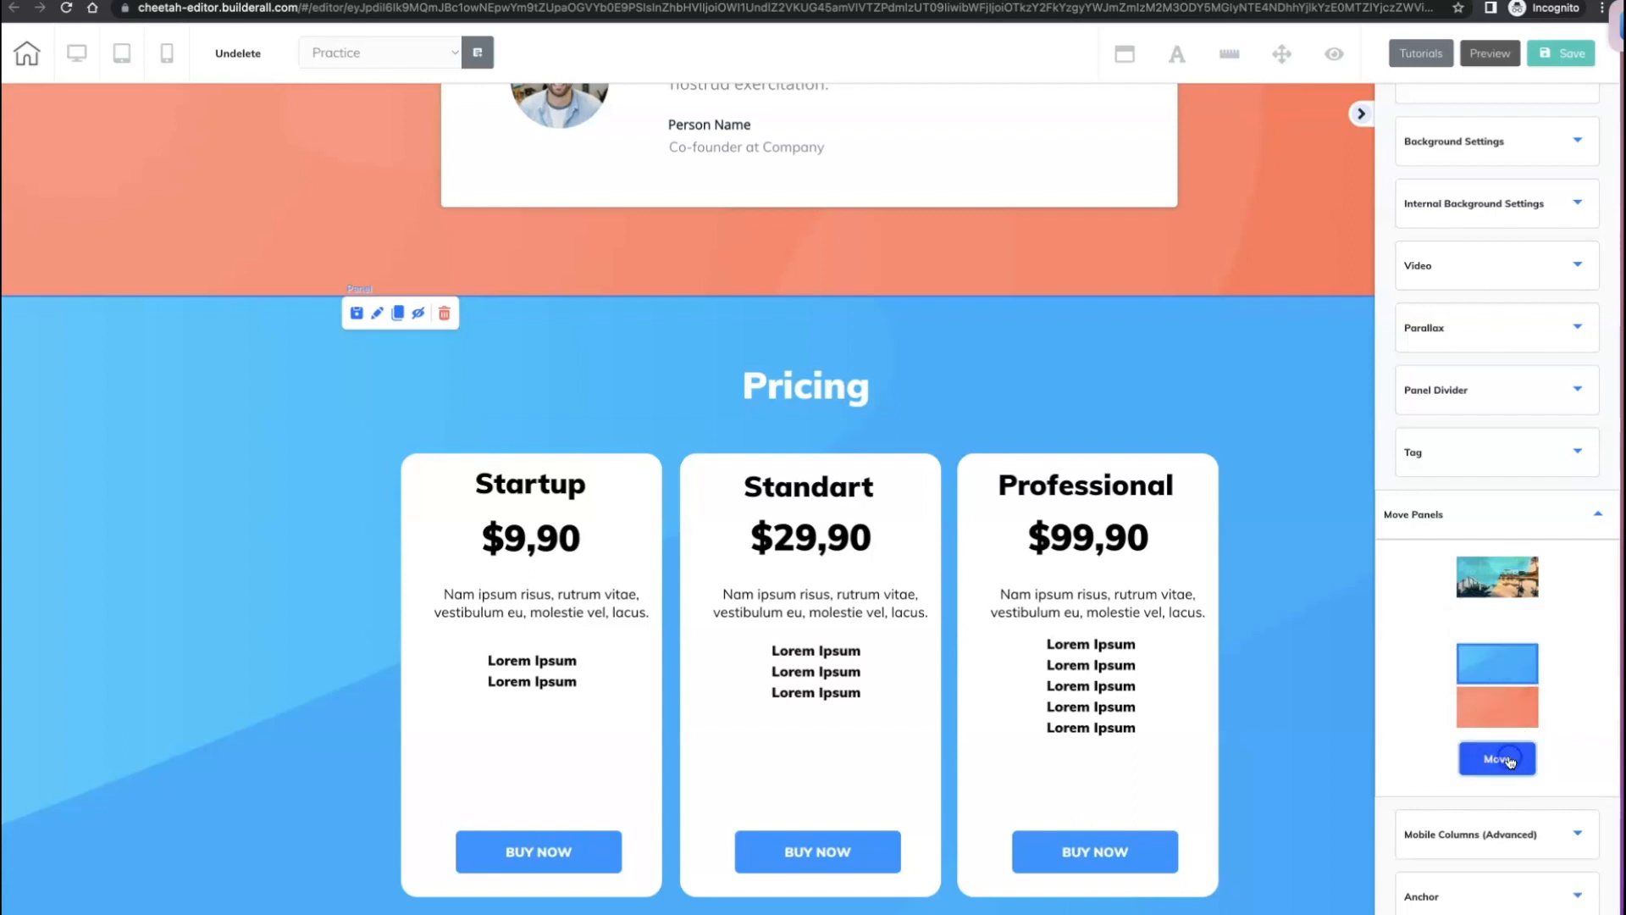
{"action": "scroll", "coordinate": [1285, 632], "scroll_direction": "up", "scroll_amount": 9}
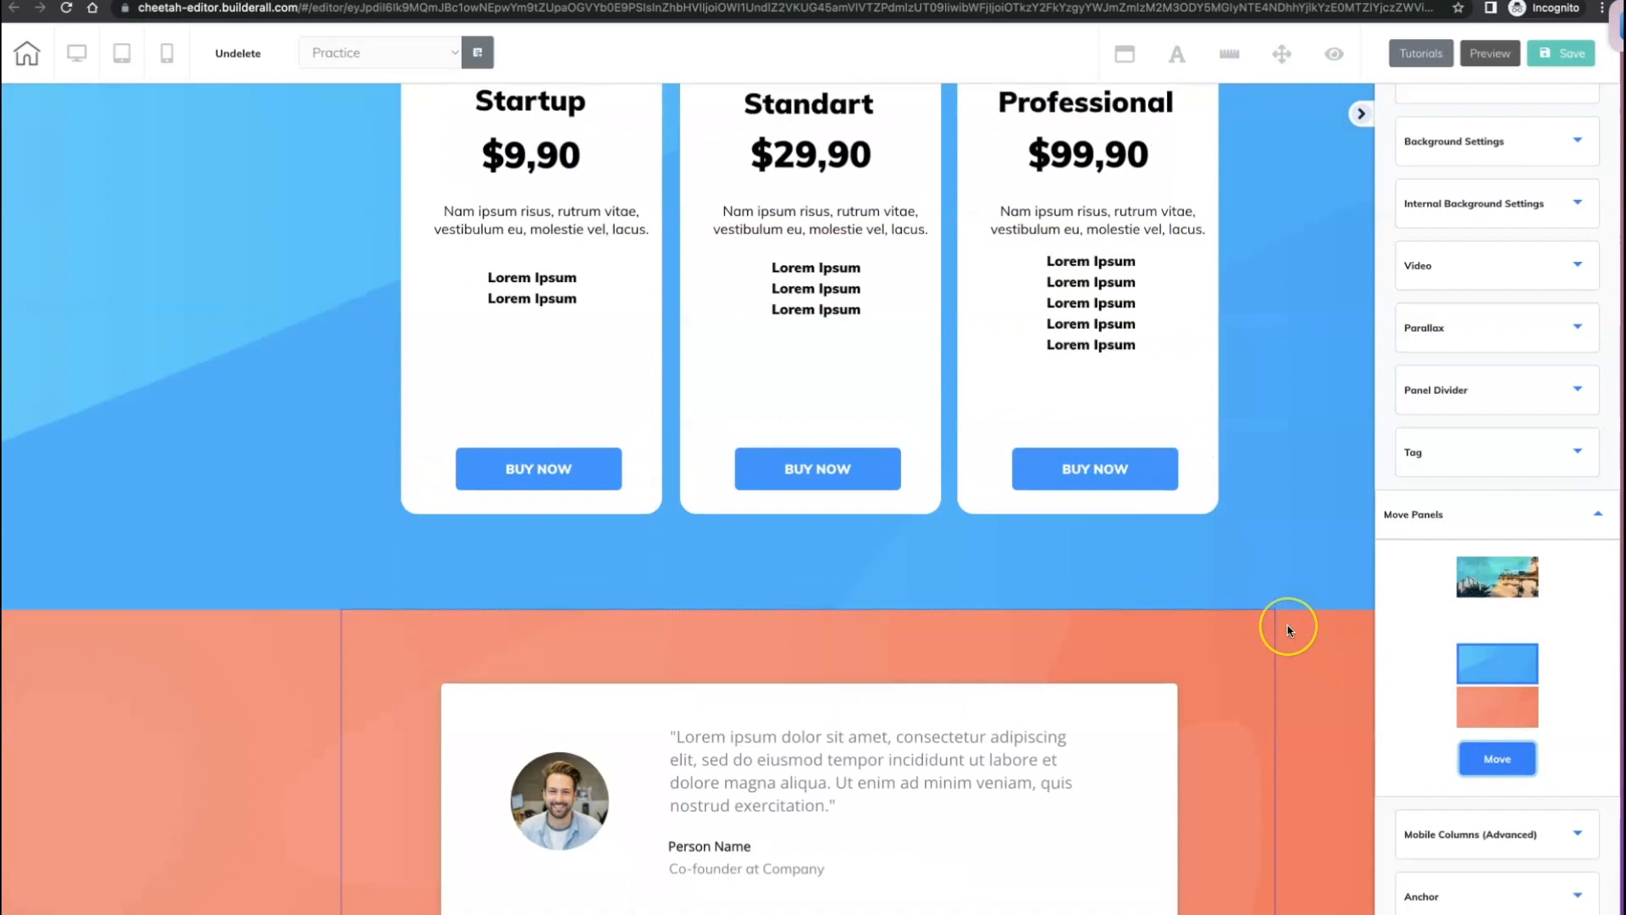
Delete the orange testimonial panel from the Practice page and restore it with Undelete
{"action": "scroll", "coordinate": [1288, 630], "scroll_direction": "up", "scroll_amount": 4}
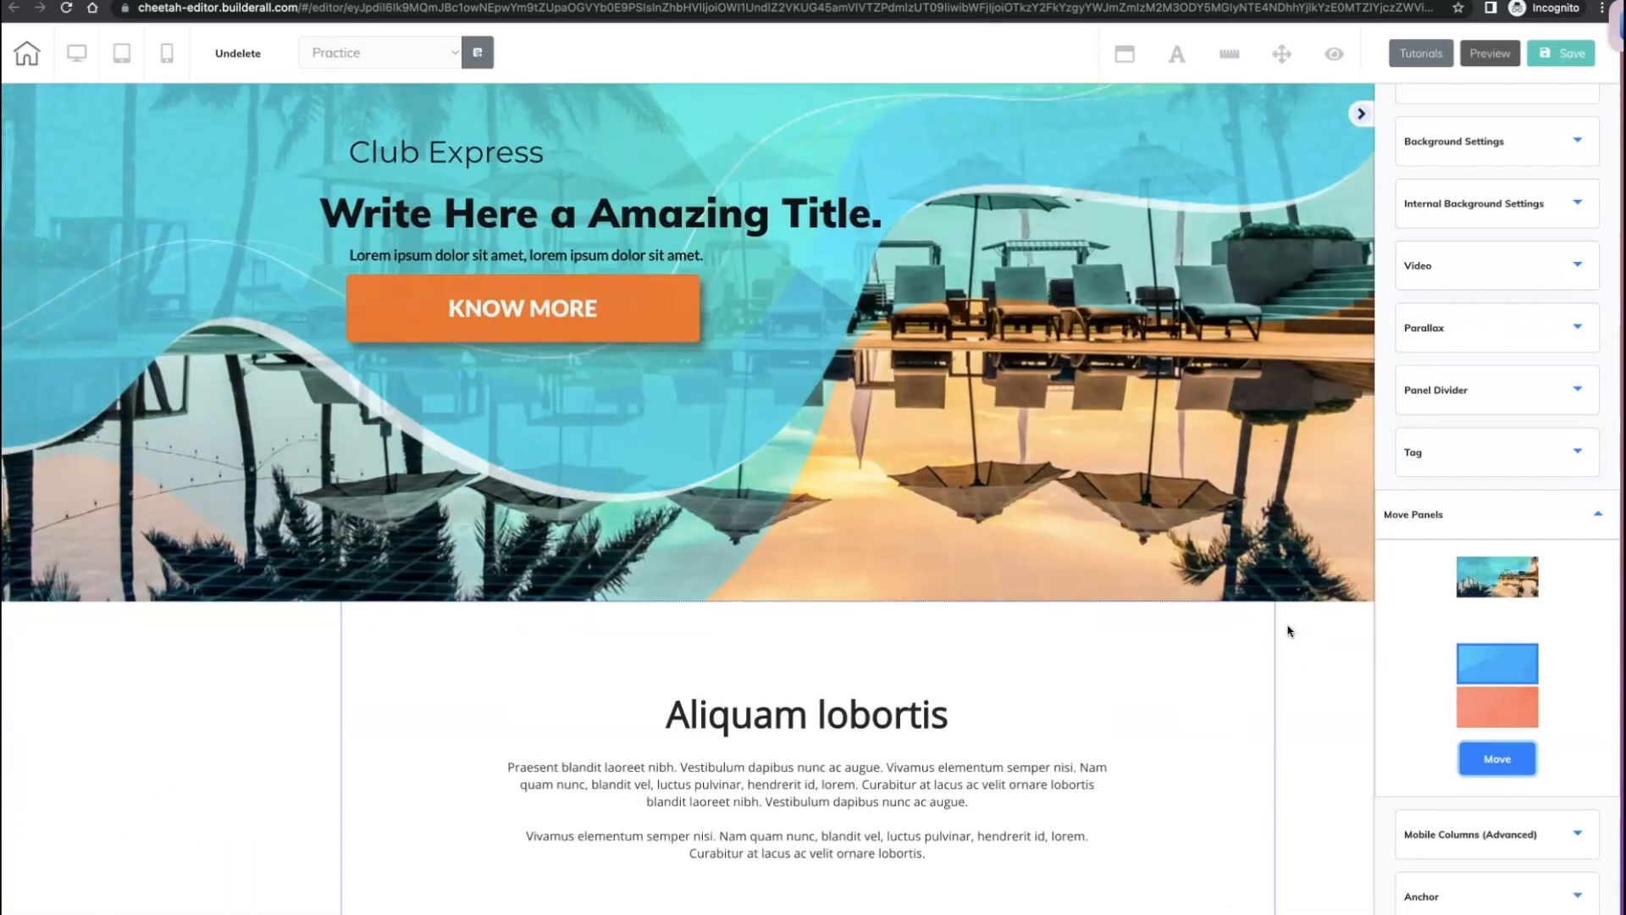
{"action": "scroll", "coordinate": [1287, 630], "scroll_direction": "down", "scroll_amount": 8}
{"action": "scroll", "coordinate": [1288, 630], "scroll_direction": "down", "scroll_amount": 5}
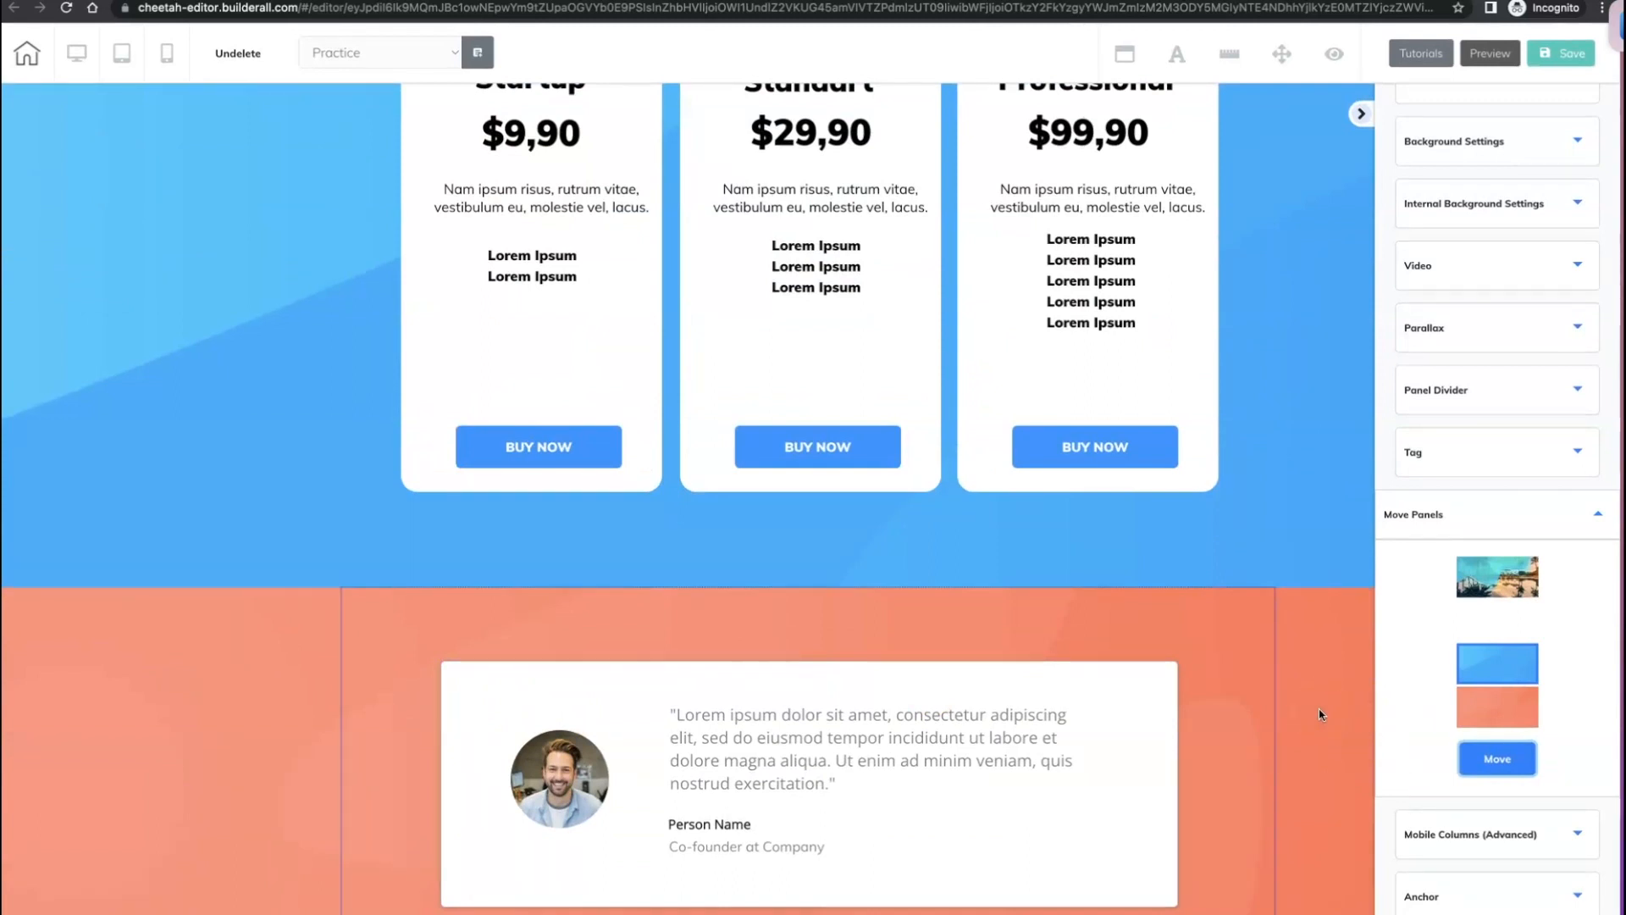
{"action": "scroll", "coordinate": [379, 273], "scroll_direction": "up", "scroll_amount": 13}
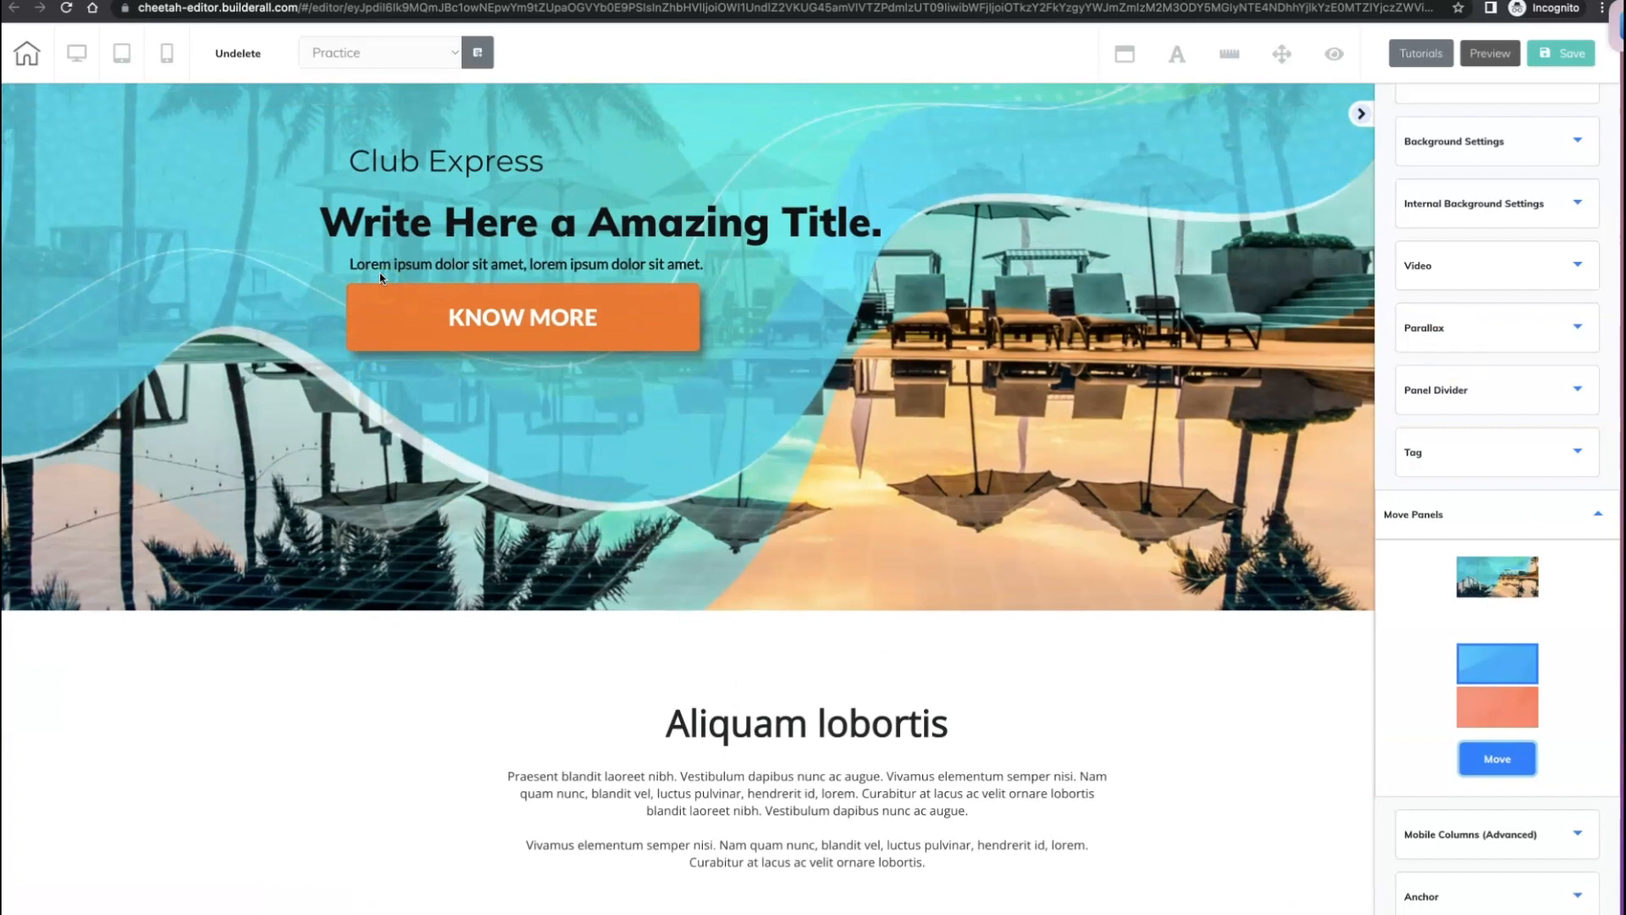
{"action": "left_click", "coordinate": [193, 324]}
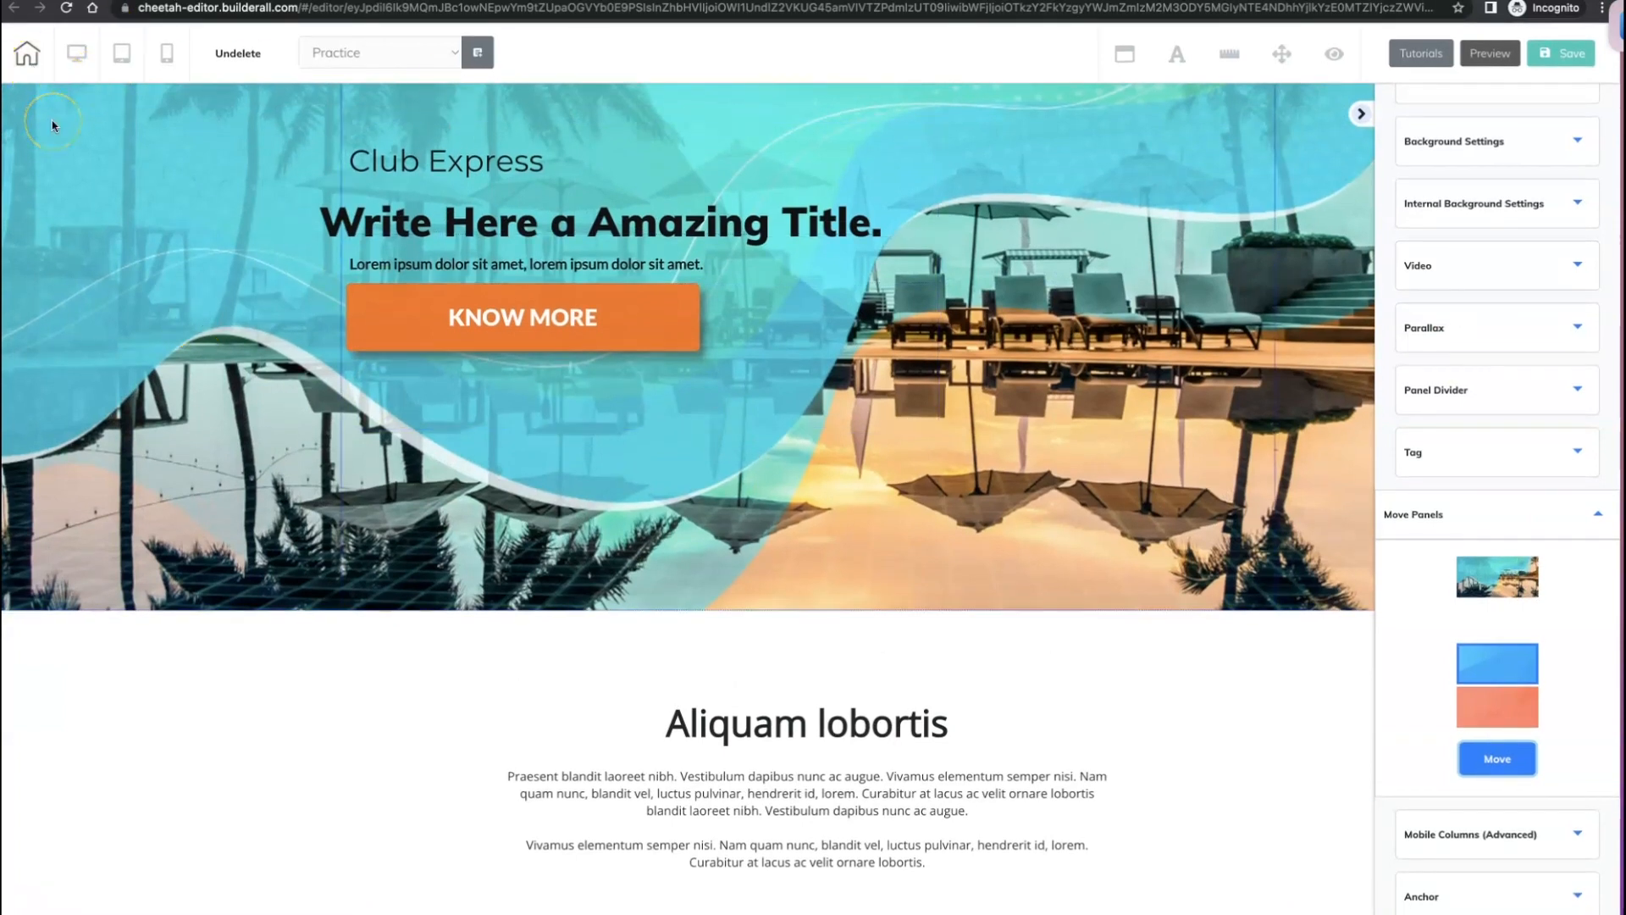
{"action": "scroll", "coordinate": [52, 126], "scroll_direction": "down", "scroll_amount": 12}
{"action": "left_click", "coordinate": [135, 633]}
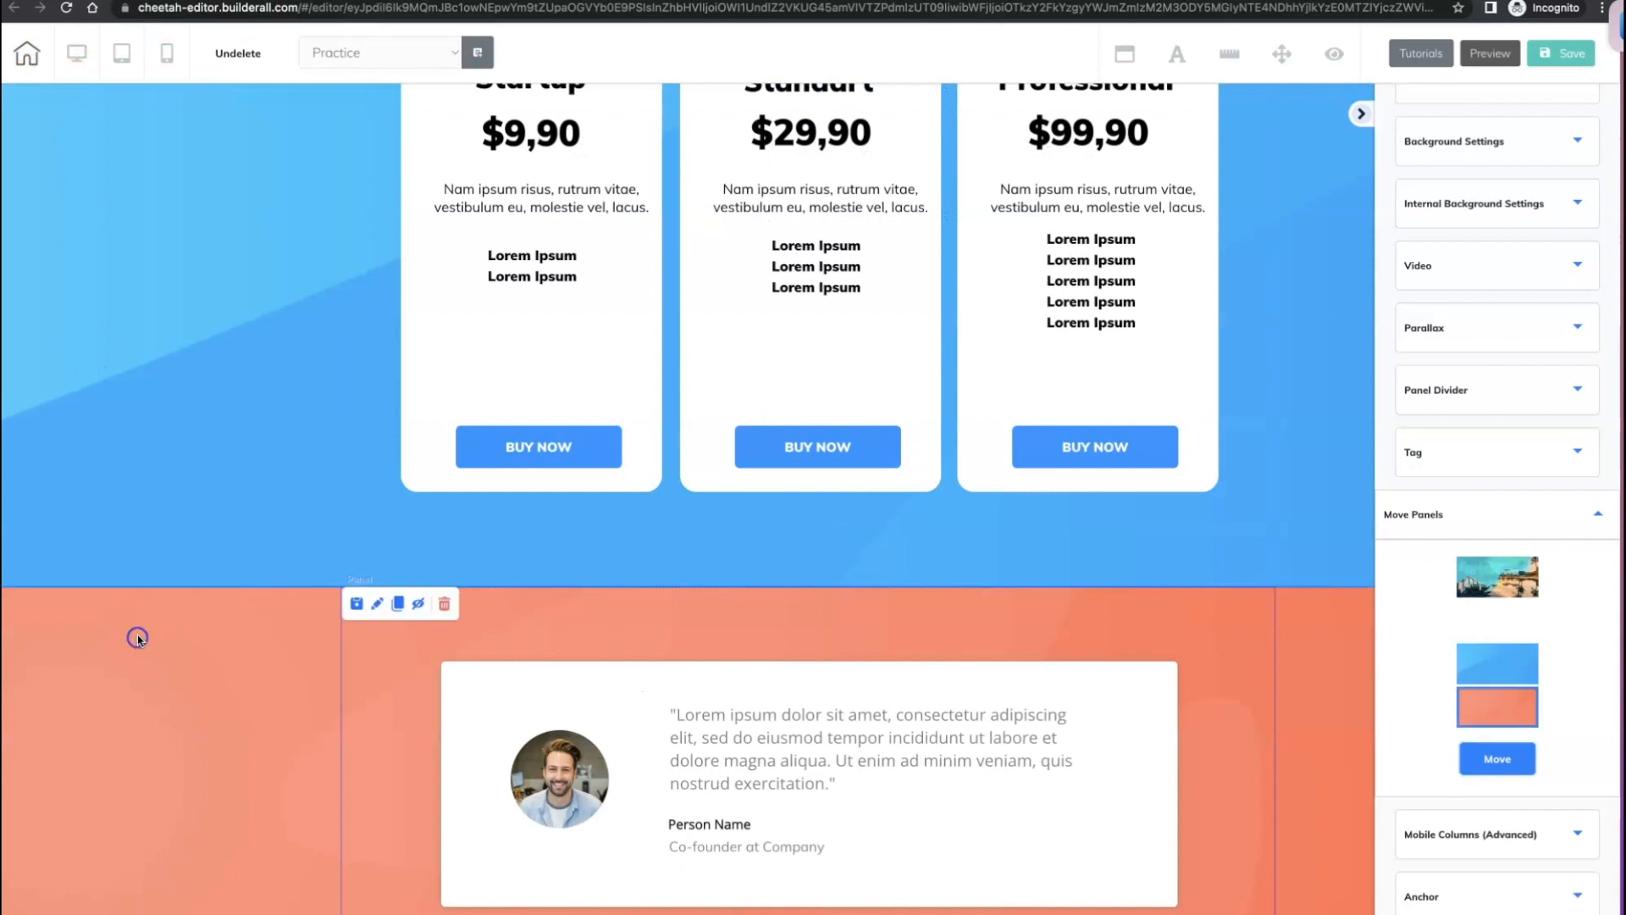
{"action": "left_click", "coordinate": [442, 606]}
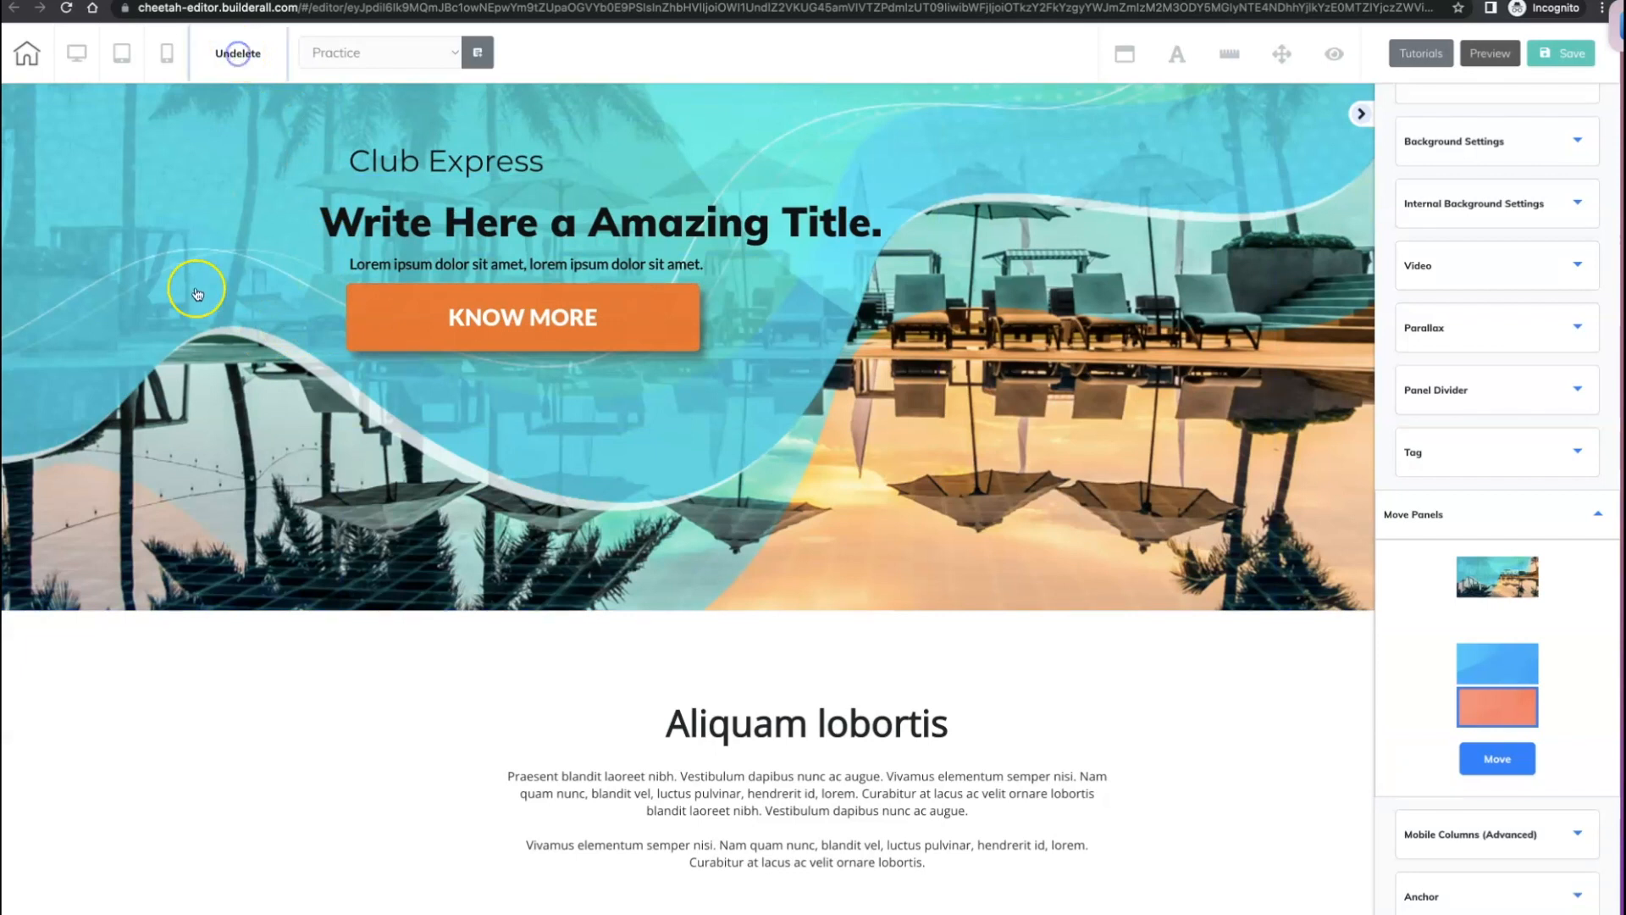
Delete the orange testimonial panel and the blue Pricing panel from the page
{"action": "scroll", "coordinate": [196, 294], "scroll_direction": "down", "scroll_amount": 14}
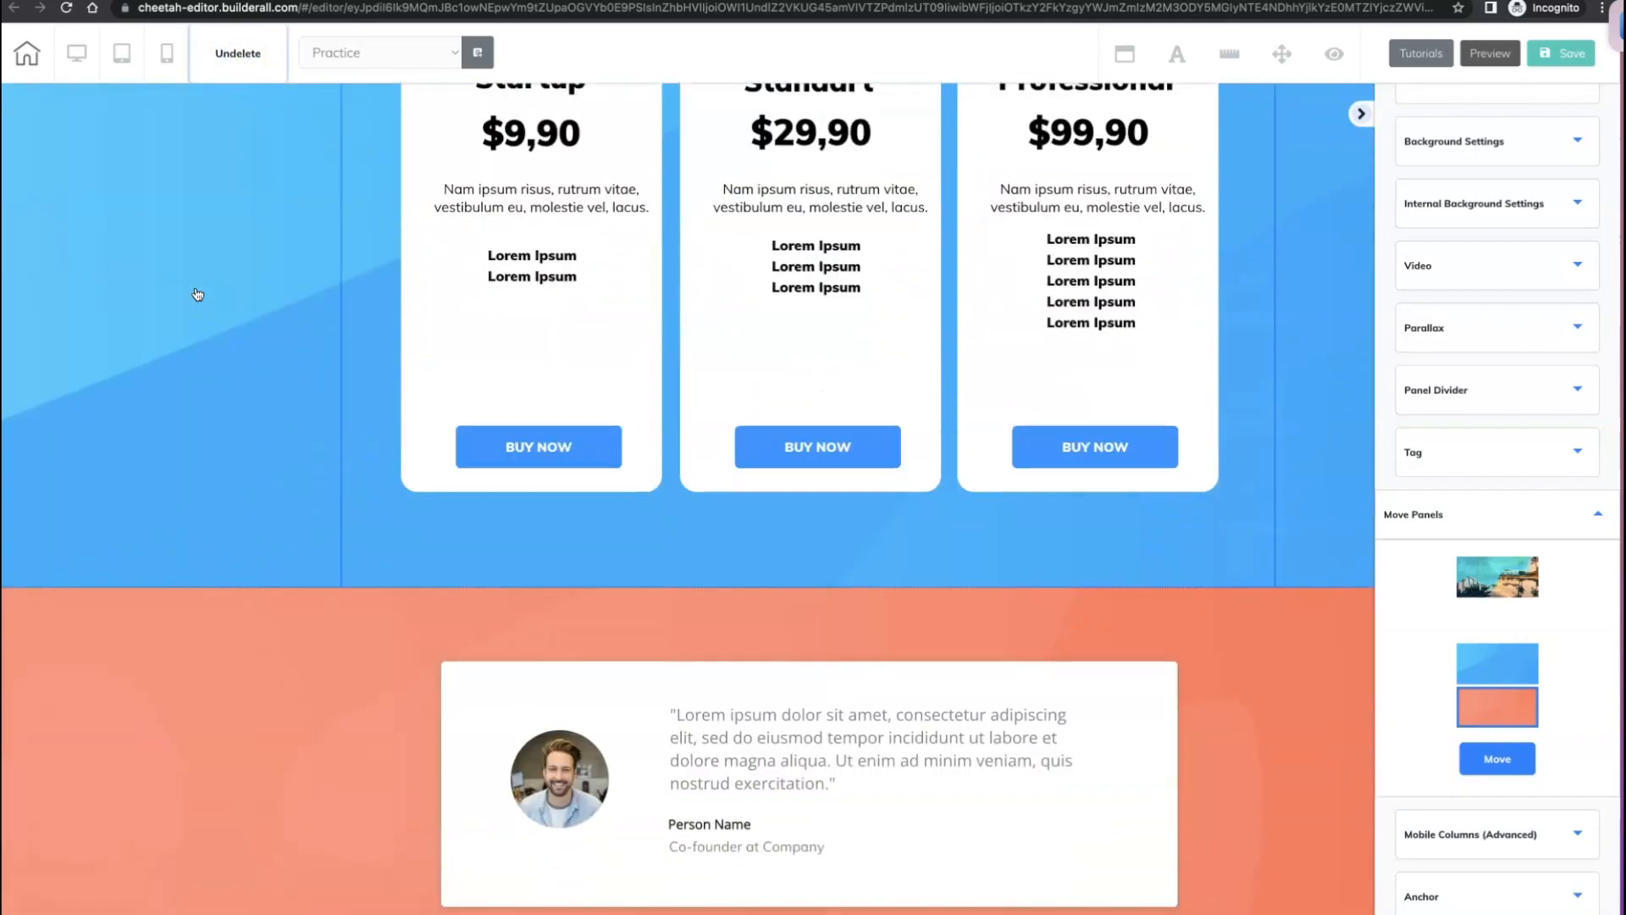
{"action": "mouse_move", "coordinate": [114, 710]}
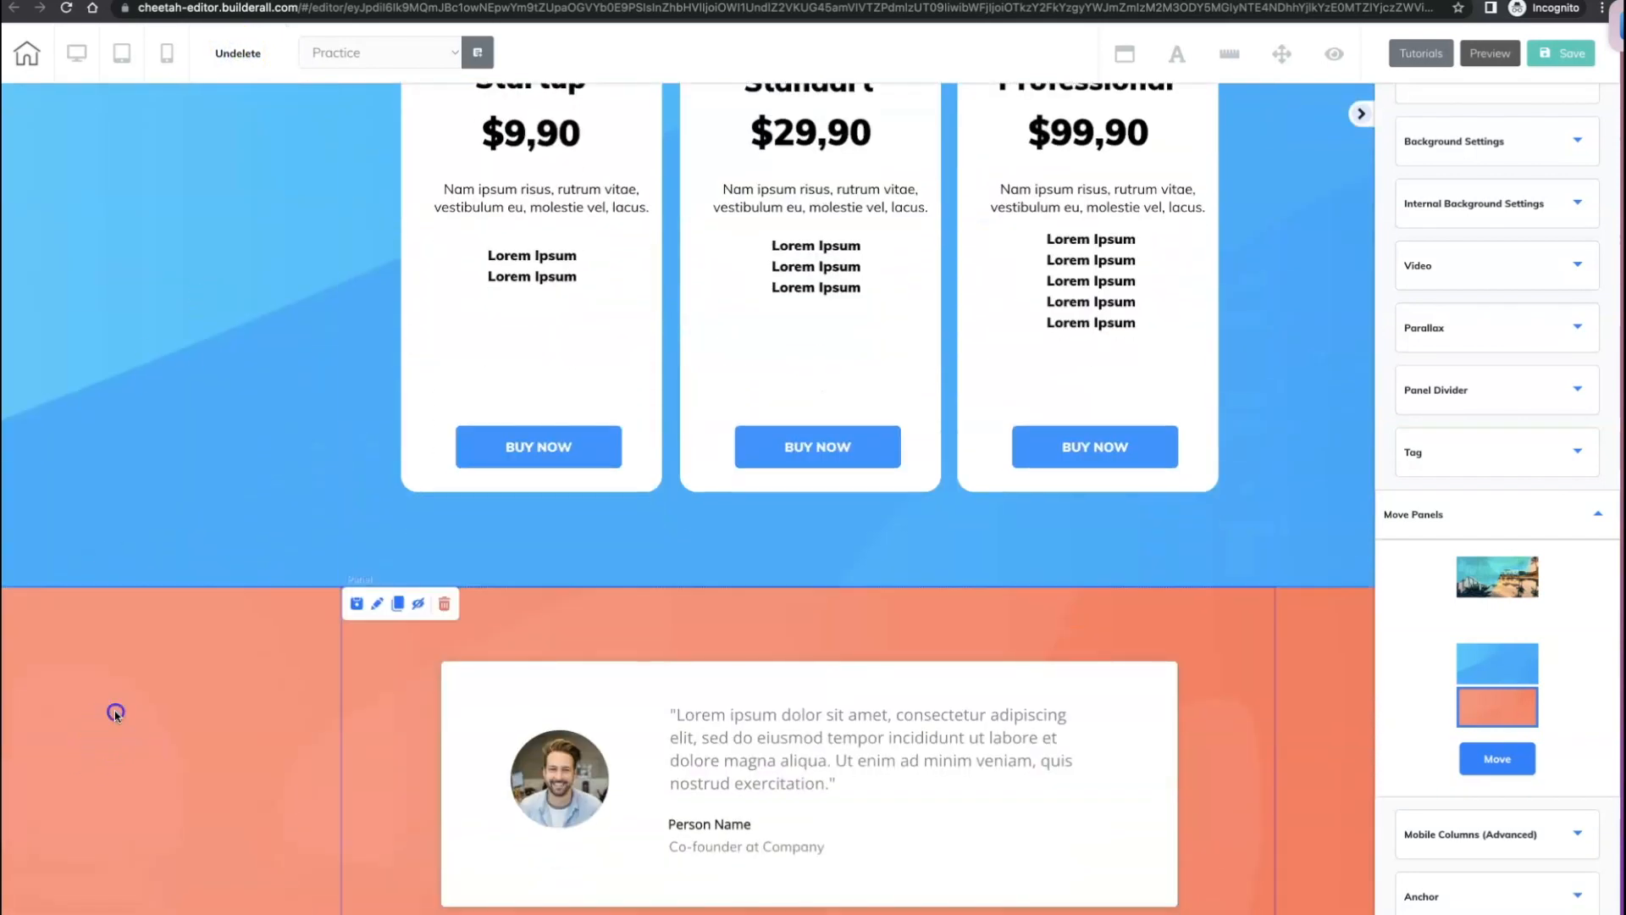
{"action": "left_click", "coordinate": [444, 605]}
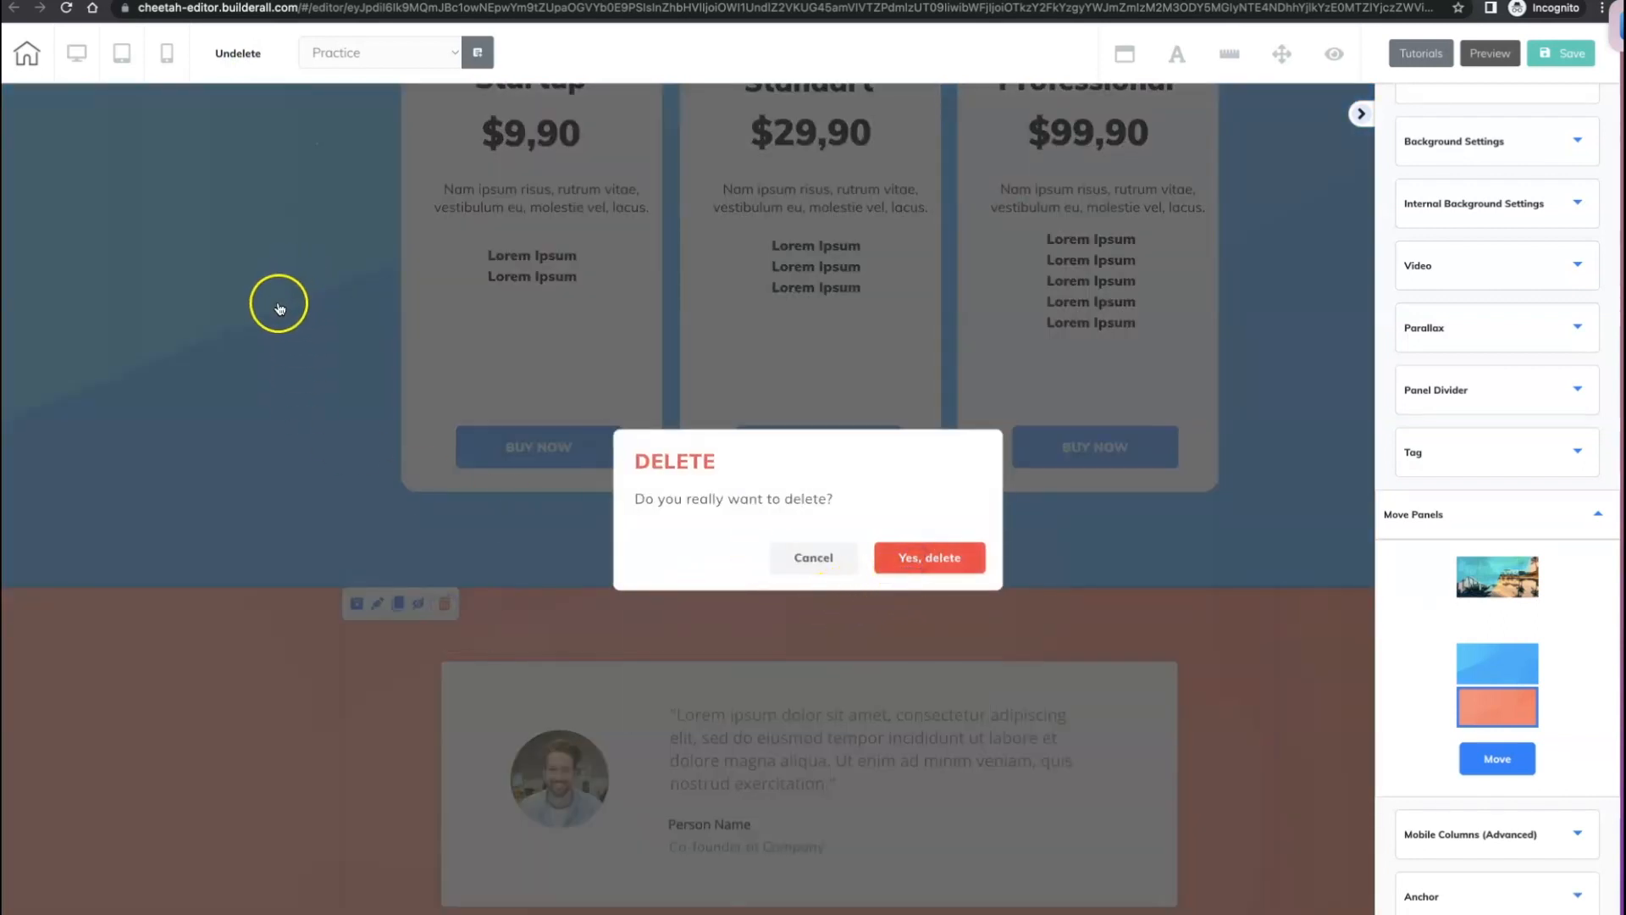
{"action": "scroll", "coordinate": [181, 642], "scroll_direction": "down", "scroll_amount": 8}
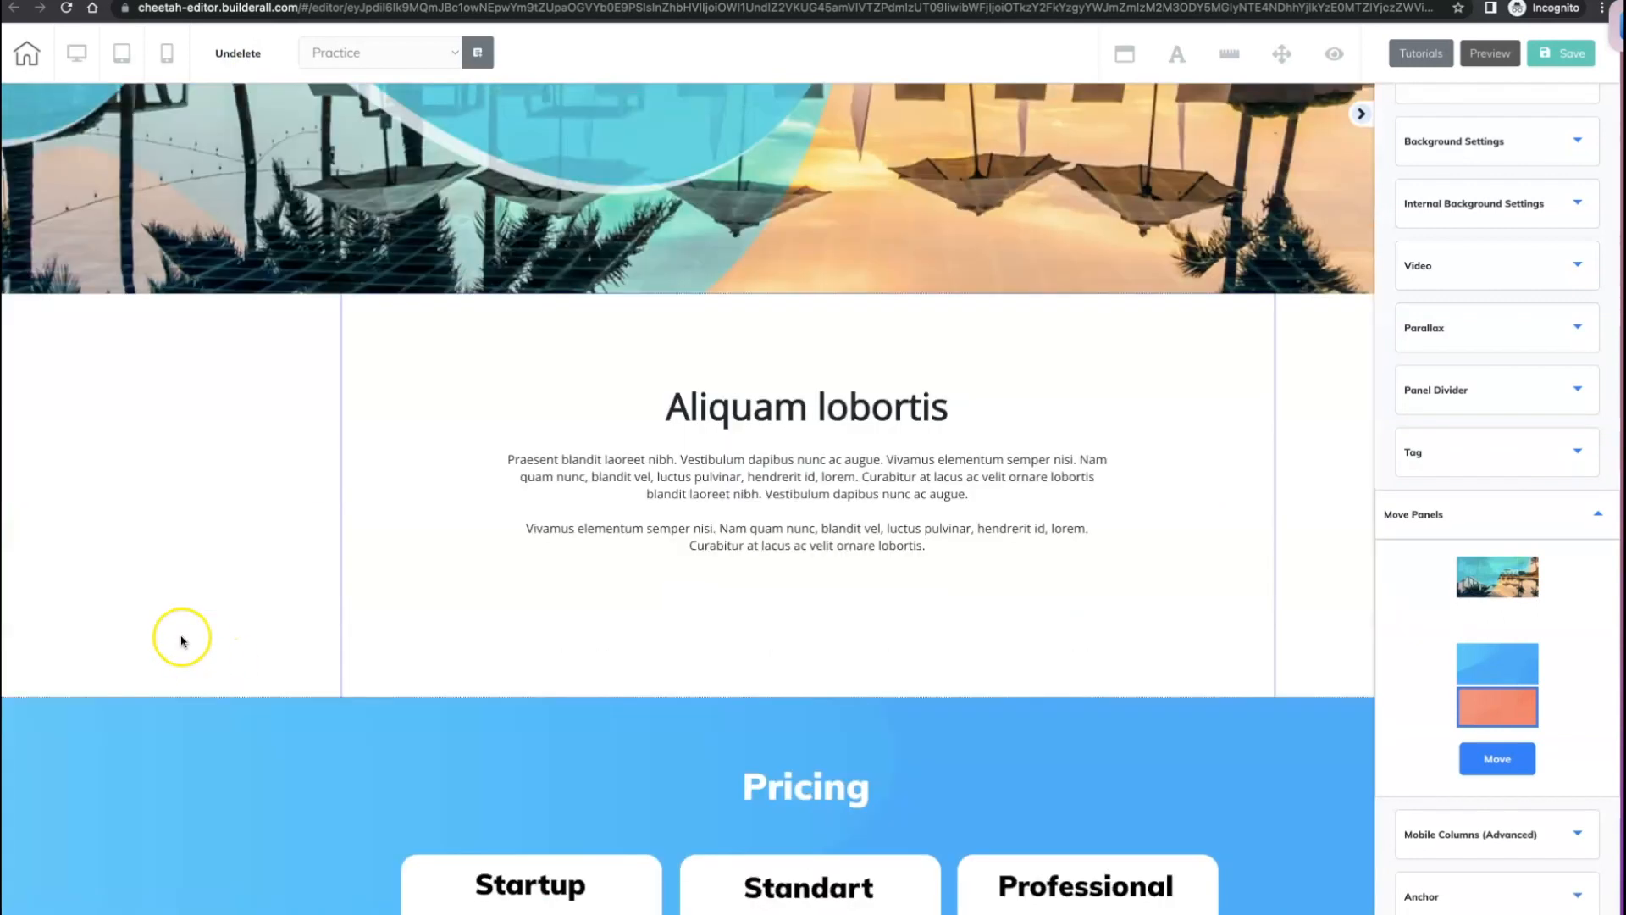
{"action": "mouse_move", "coordinate": [444, 435]}
{"action": "left_click", "coordinate": [444, 318]}
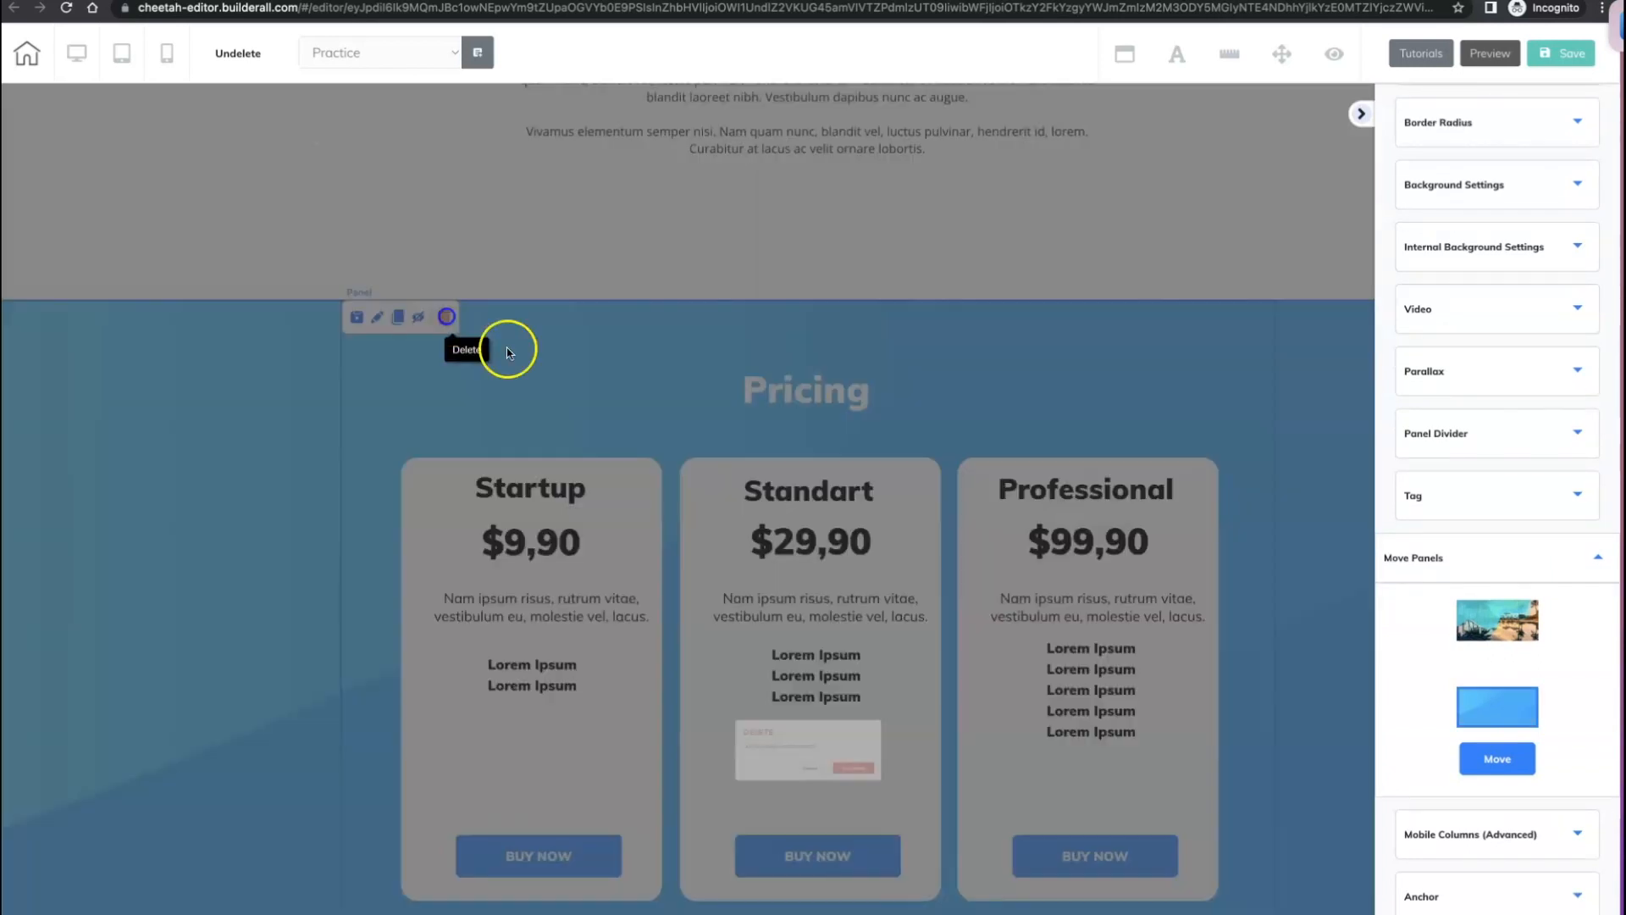
{"action": "left_click", "coordinate": [898, 554]}
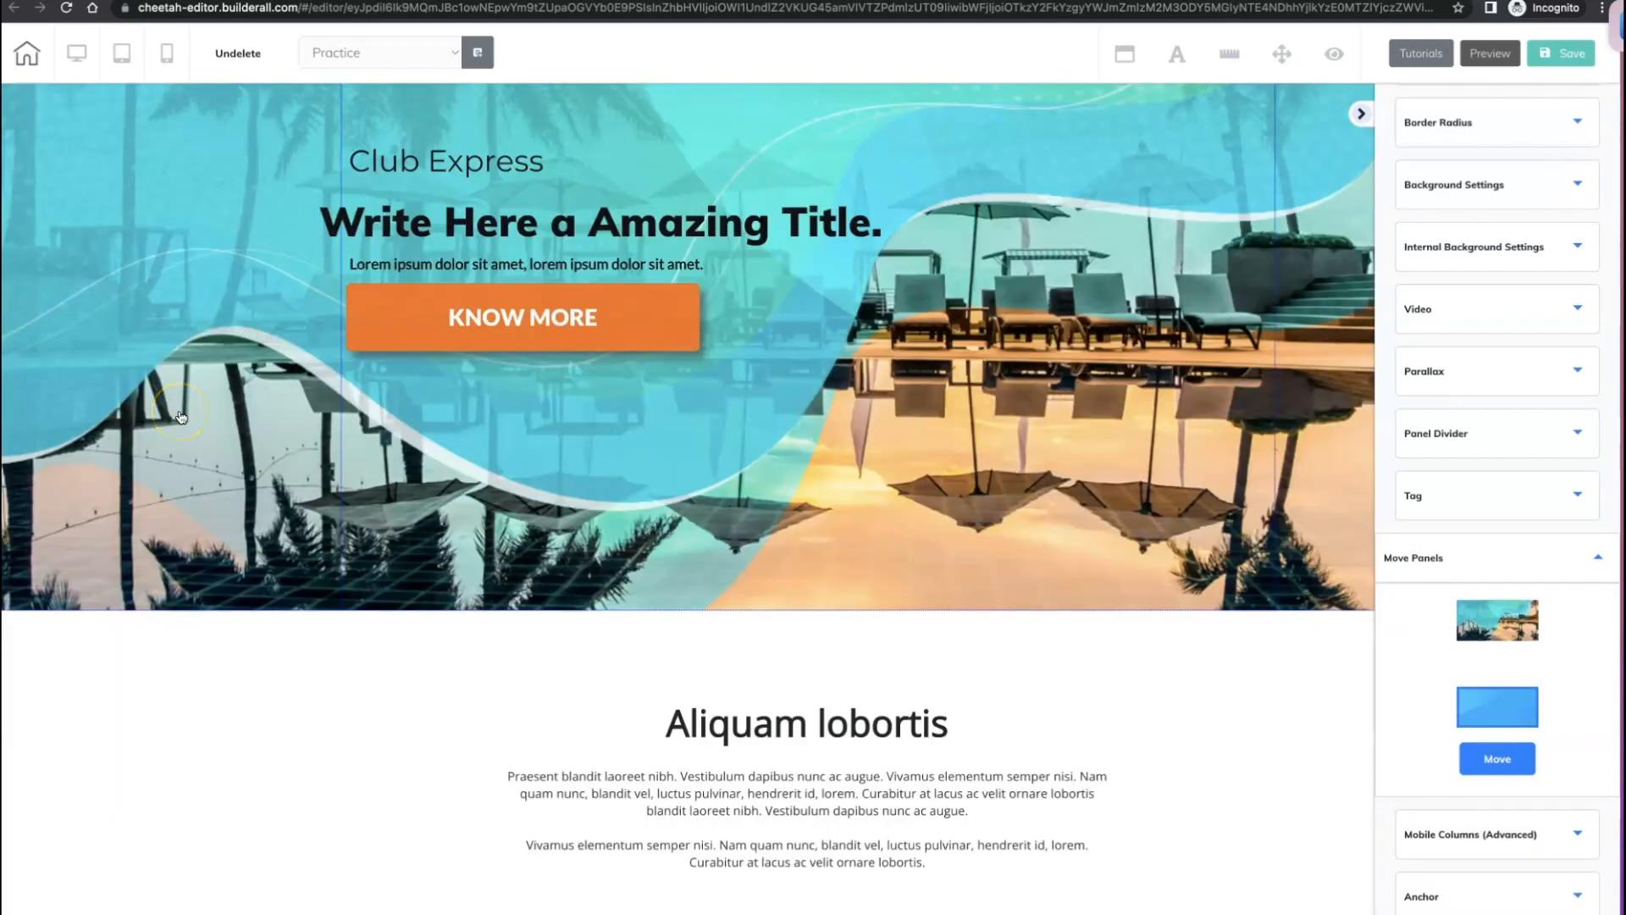
Delete the white Aliquam lobortis panel from the page
{"action": "left_click", "coordinate": [173, 714]}
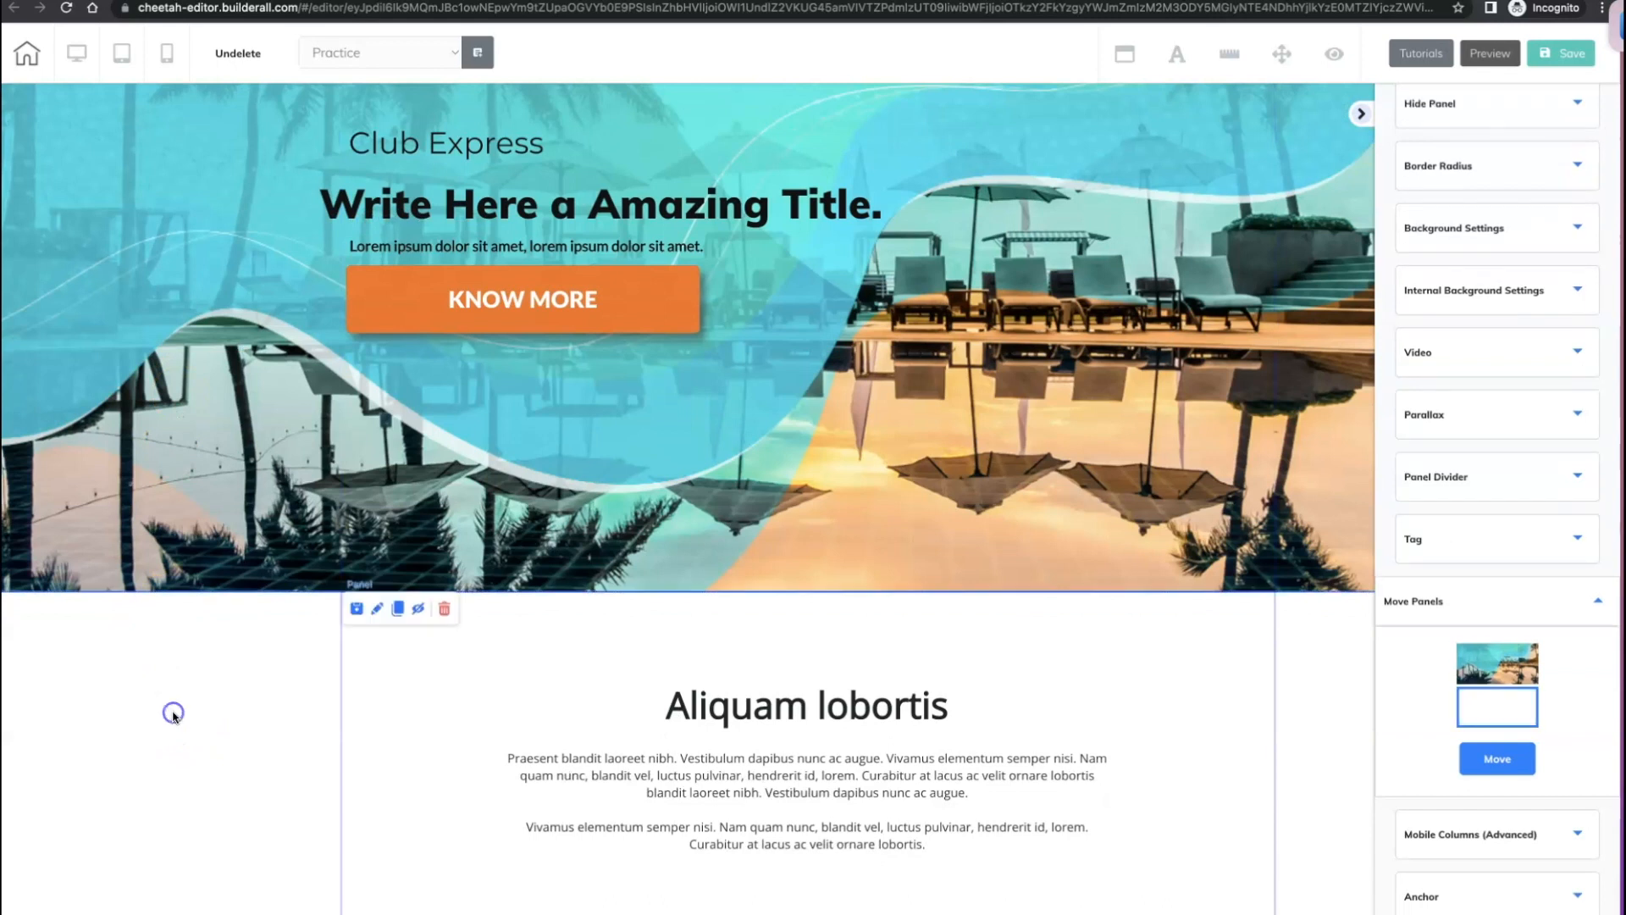
{"action": "left_click", "coordinate": [445, 610]}
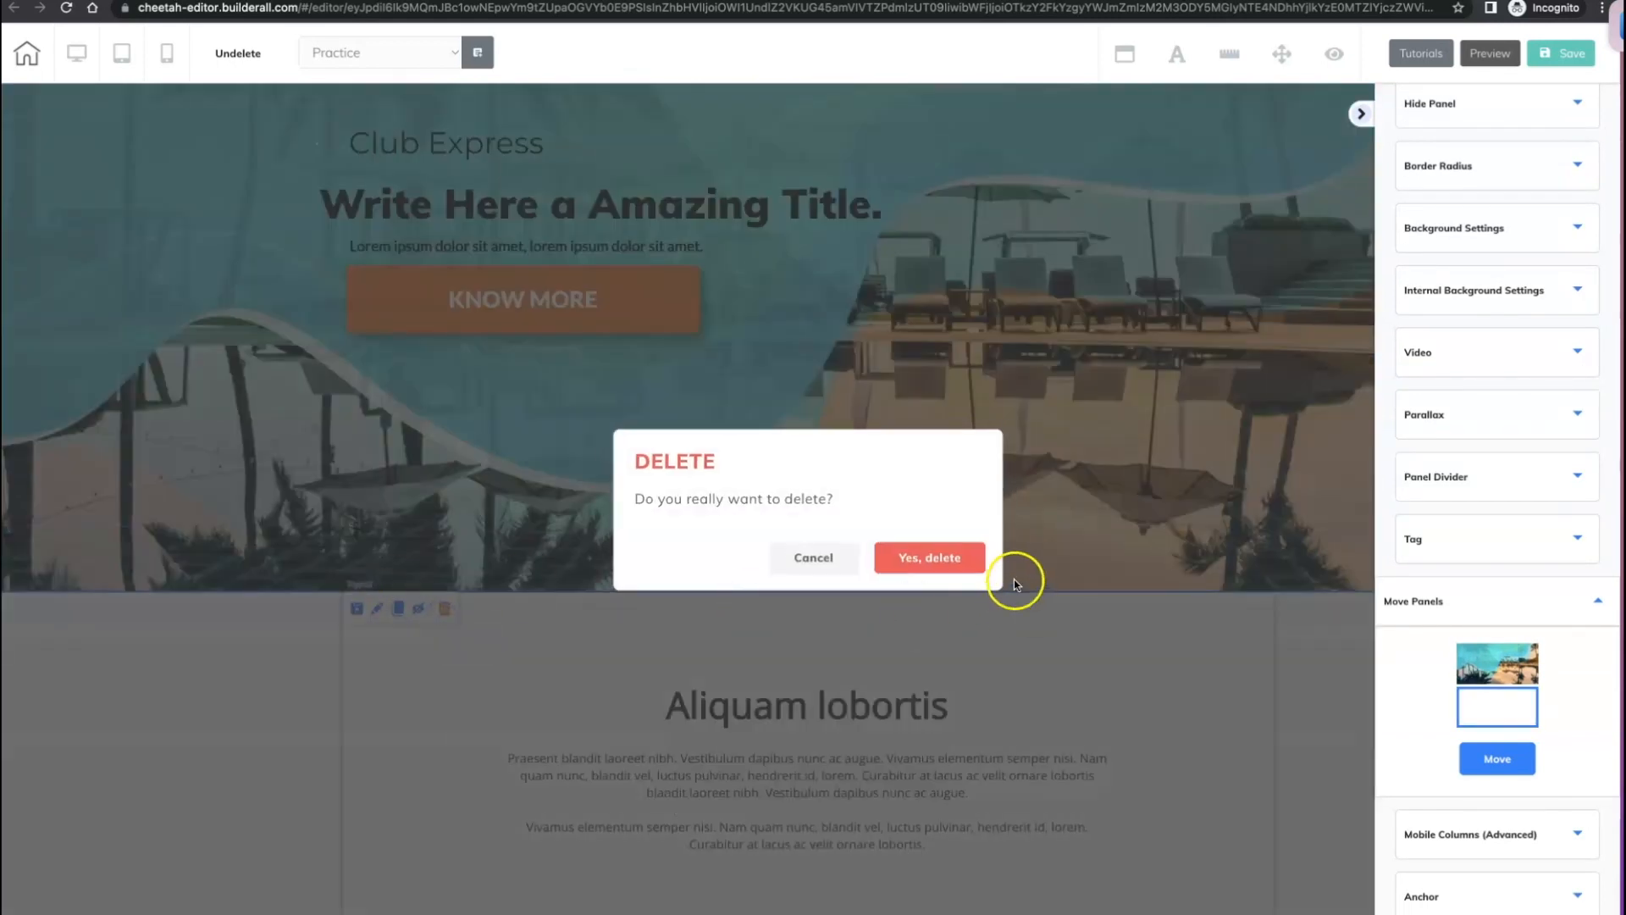
{"action": "left_click", "coordinate": [953, 558]}
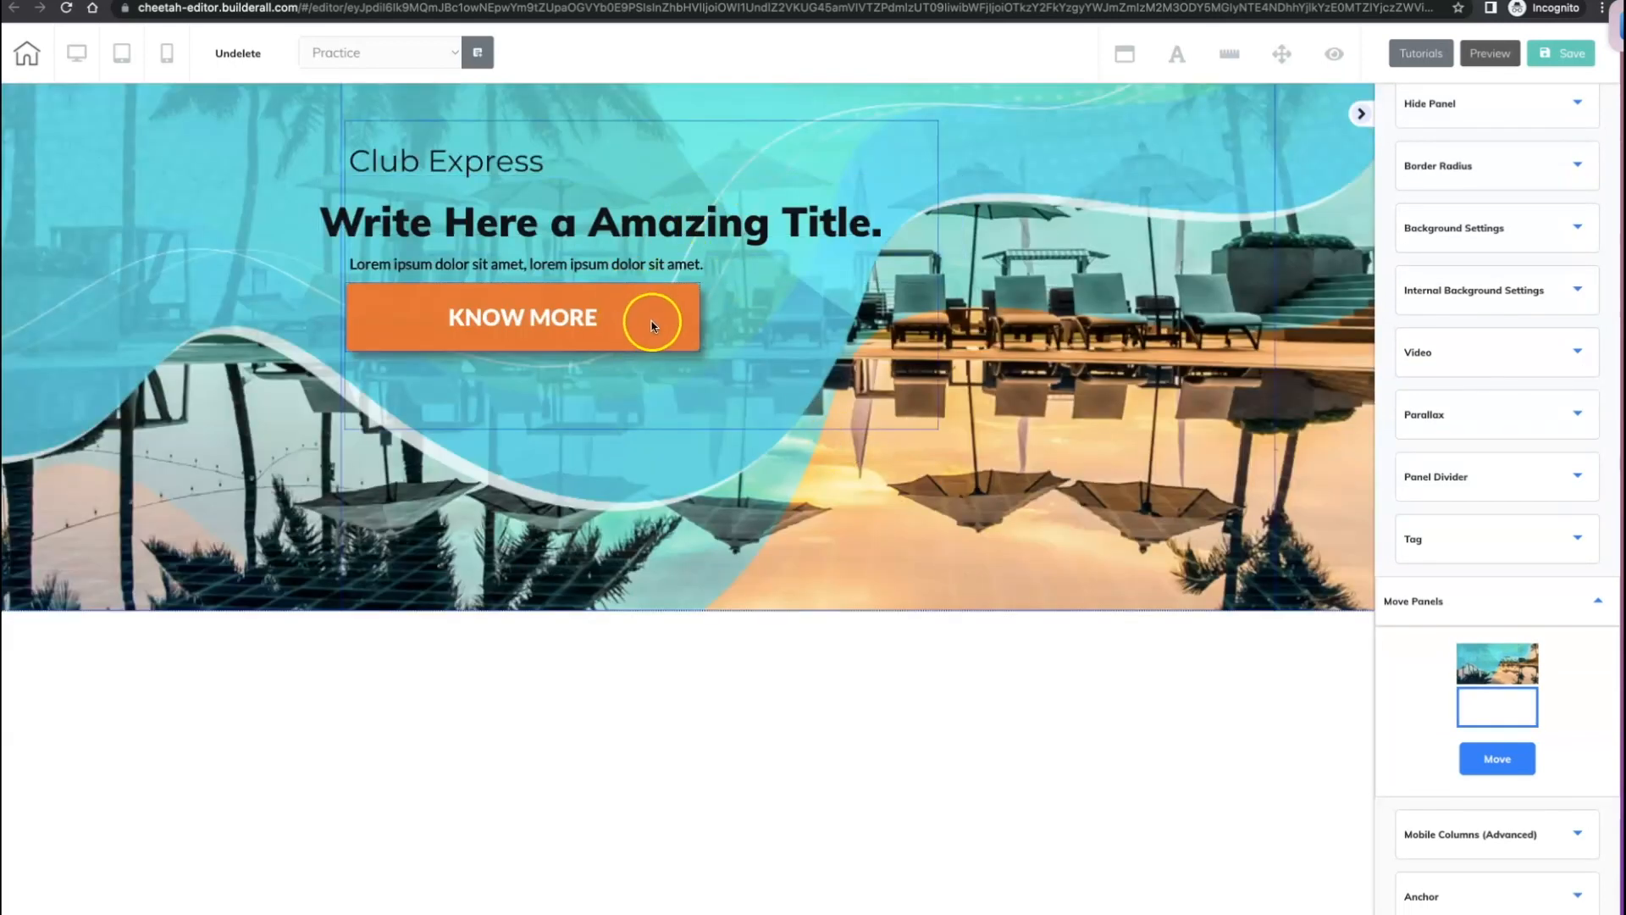
Add an outlined Register Now button element to the Club Express hero panel
{"action": "scroll", "coordinate": [1482, 416], "scroll_direction": "up", "scroll_amount": 4}
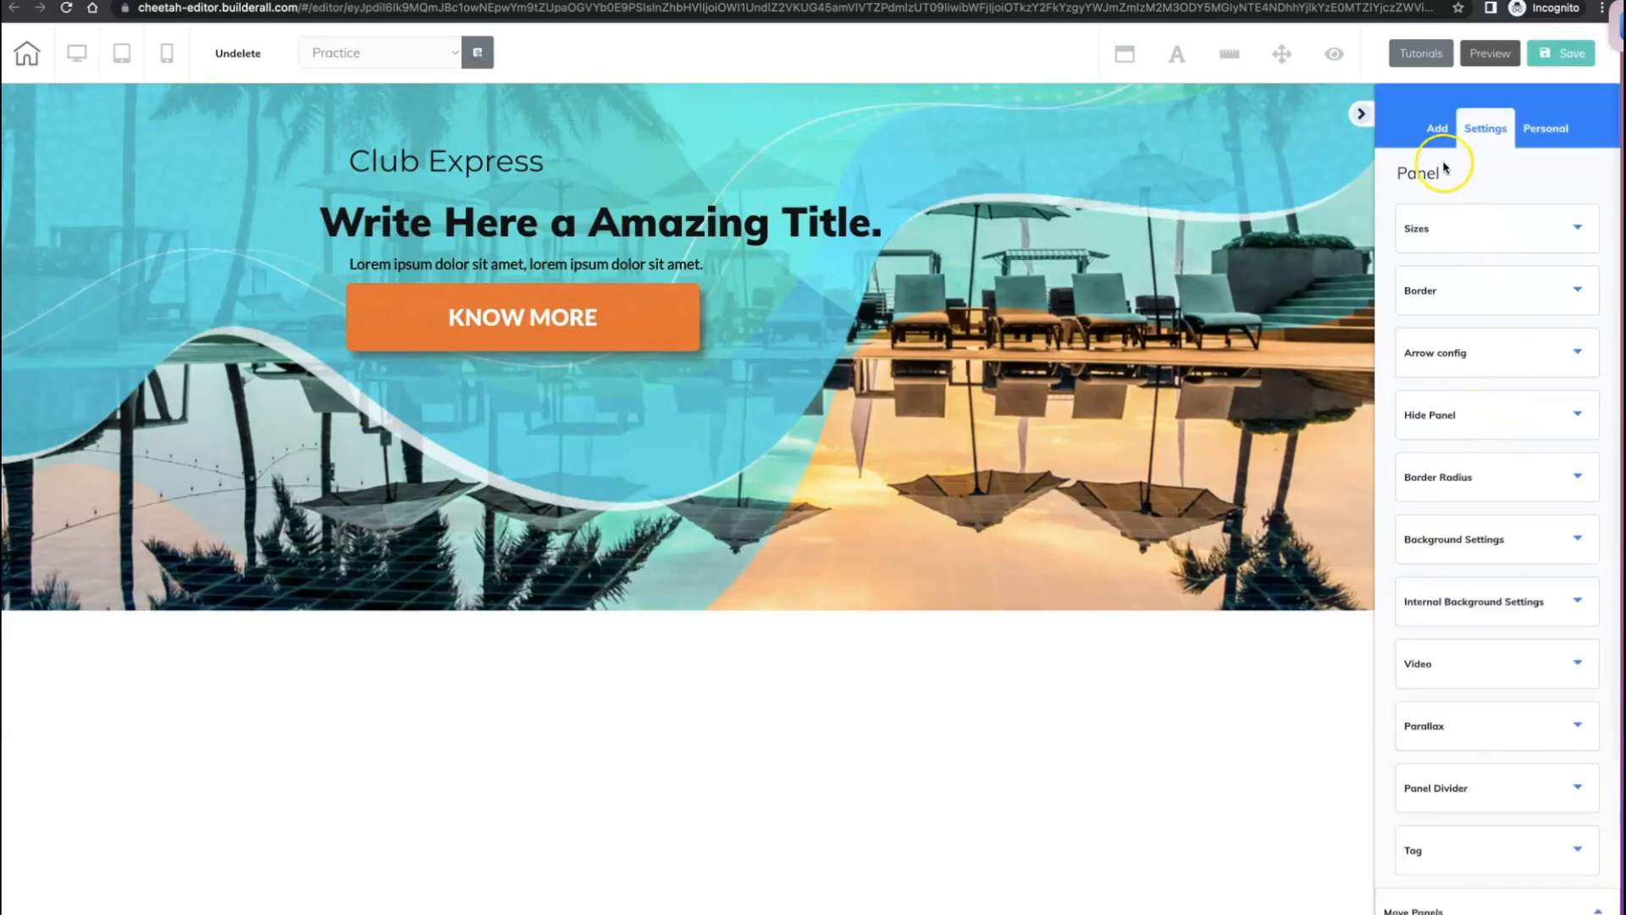
{"action": "left_click", "coordinate": [1438, 128]}
{"action": "left_click", "coordinate": [1584, 180]}
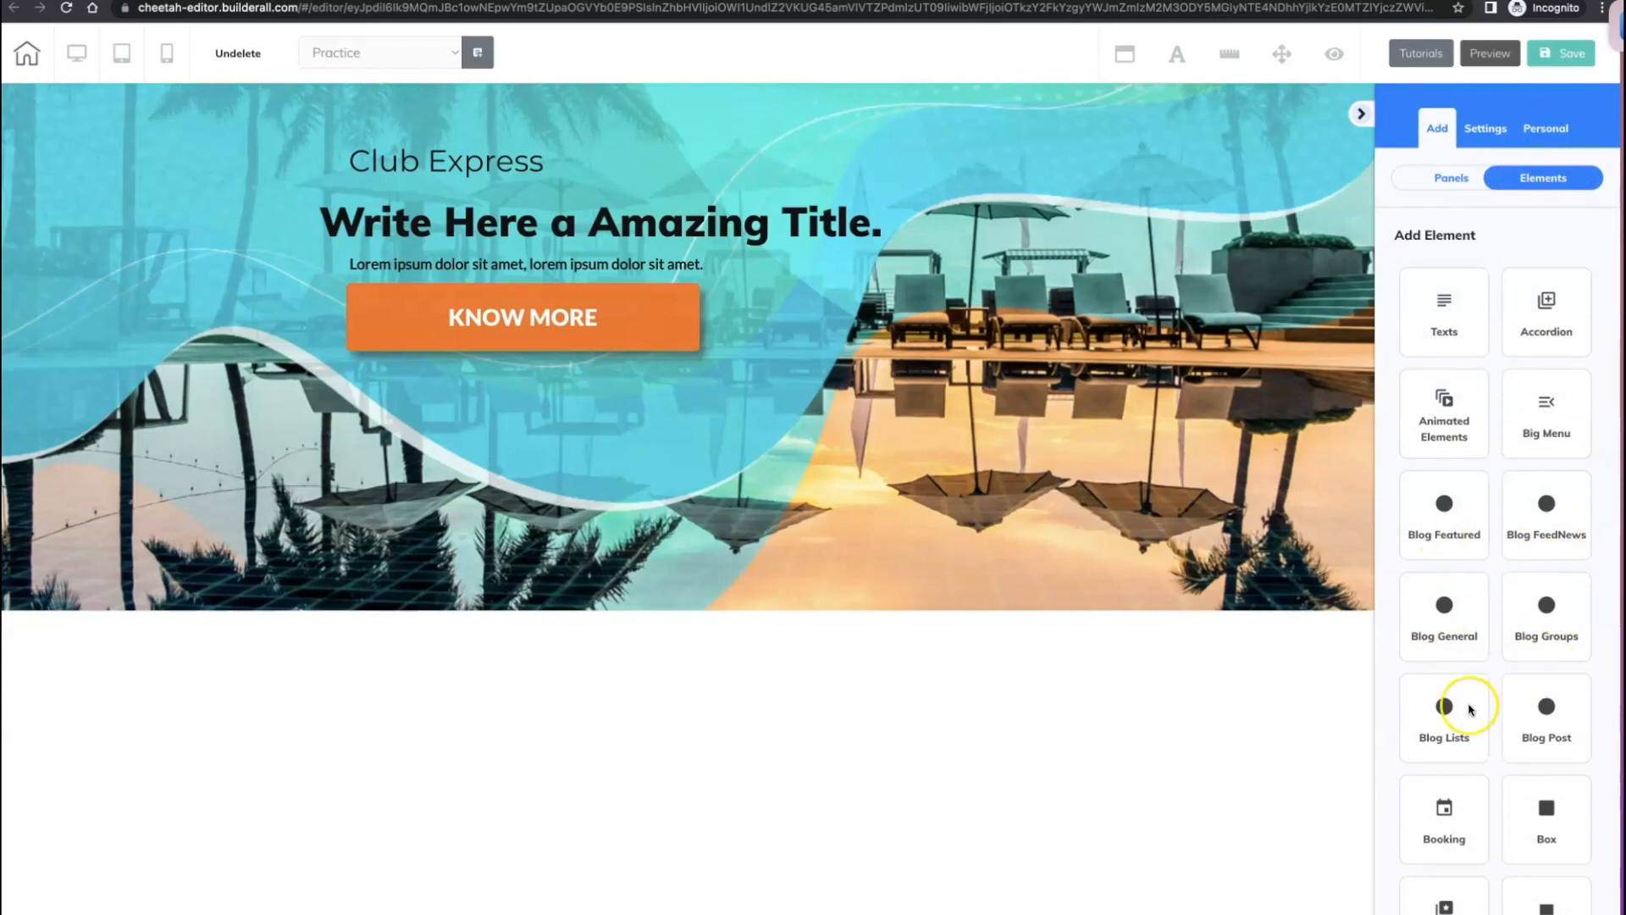
{"action": "scroll", "coordinate": [1535, 761], "scroll_direction": "down", "scroll_amount": 2}
{"action": "left_click", "coordinate": [1539, 763]}
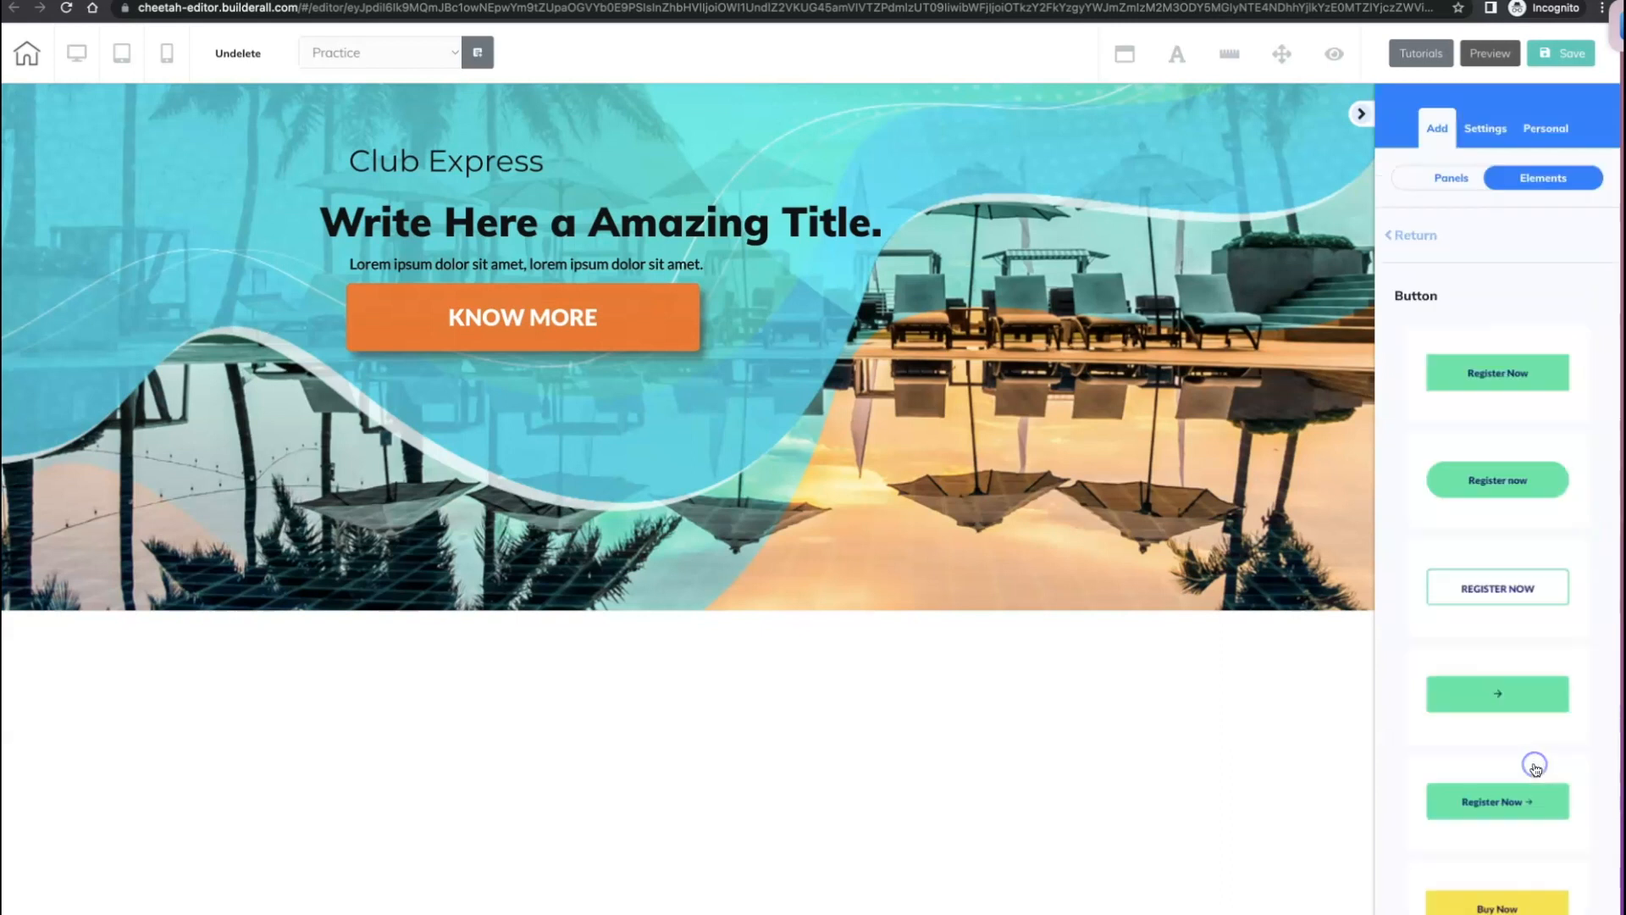
{"action": "left_click_drag", "start_coordinate": [1538, 574], "coordinate": [693, 428]}
Enlarge the box around the hero content and position the Register Now button below the KNOW MORE button
{"action": "left_click", "coordinate": [927, 462]}
{"action": "left_click_drag", "start_coordinate": [938, 428], "coordinate": [1003, 576]}
{"action": "mouse_move", "coordinate": [551, 380]}
{"action": "left_mouse_down"}
{"action": "mouse_move", "coordinate": [558, 405]}
{"action": "mouse_move", "coordinate": [536, 386]}
{"action": "left_mouse_up"}
{"action": "left_click", "coordinate": [606, 401]}
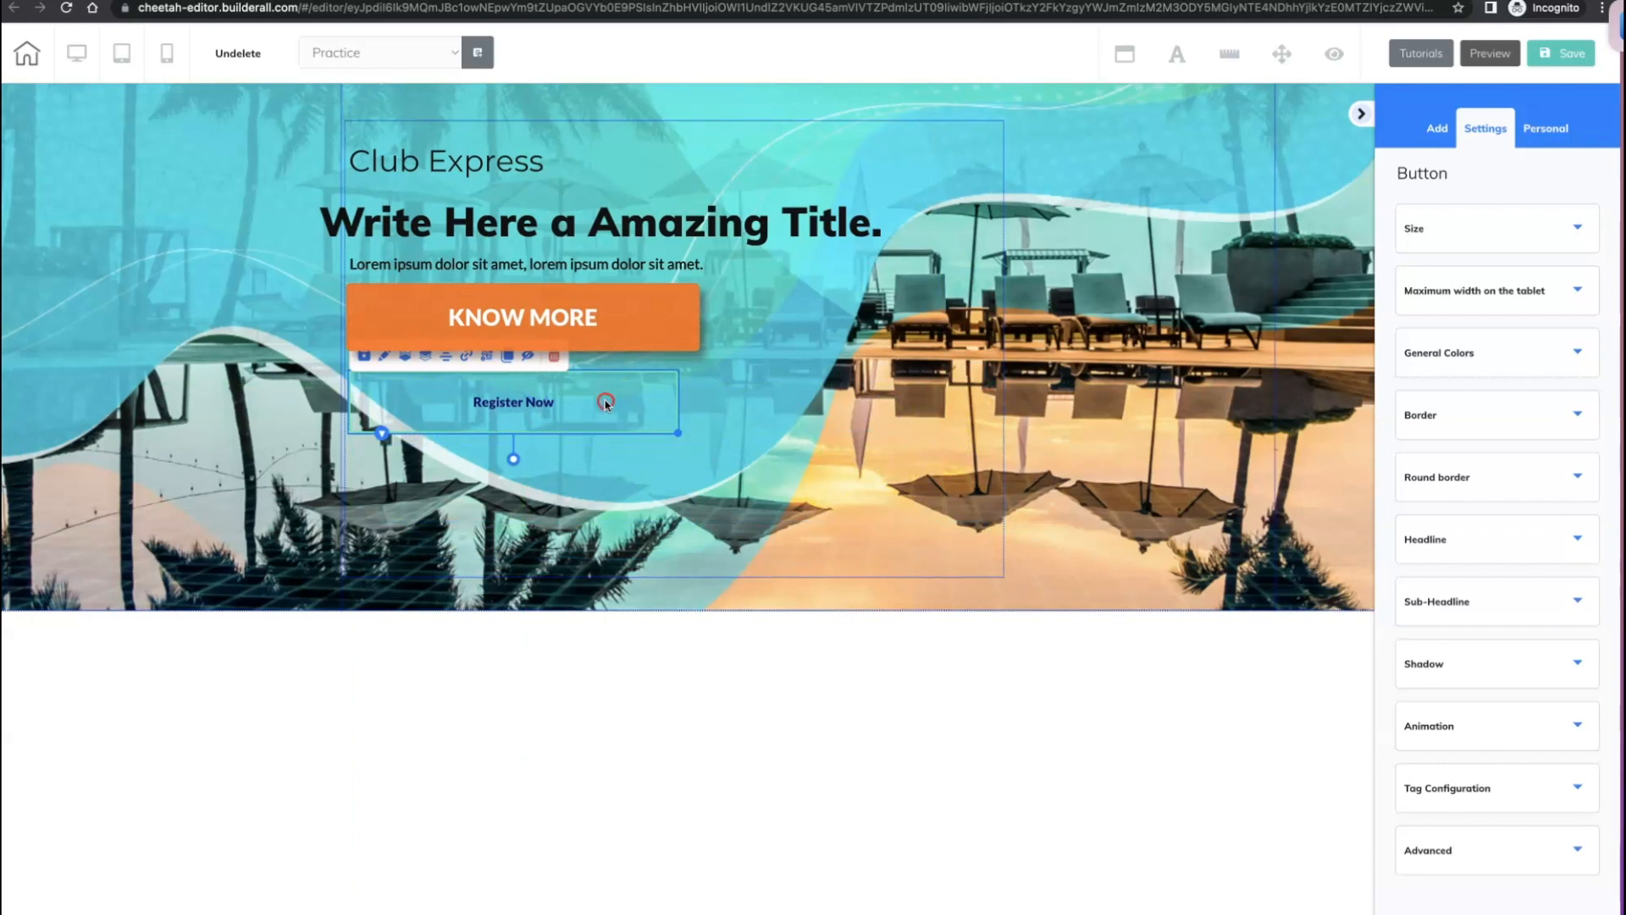
{"action": "left_click_drag", "start_coordinate": [605, 400], "coordinate": [610, 413]}
Give the Register Now button a solid 440ED1 background at full opacity and reposition it below KNOW MORE
{"action": "left_click", "coordinate": [1597, 302]}
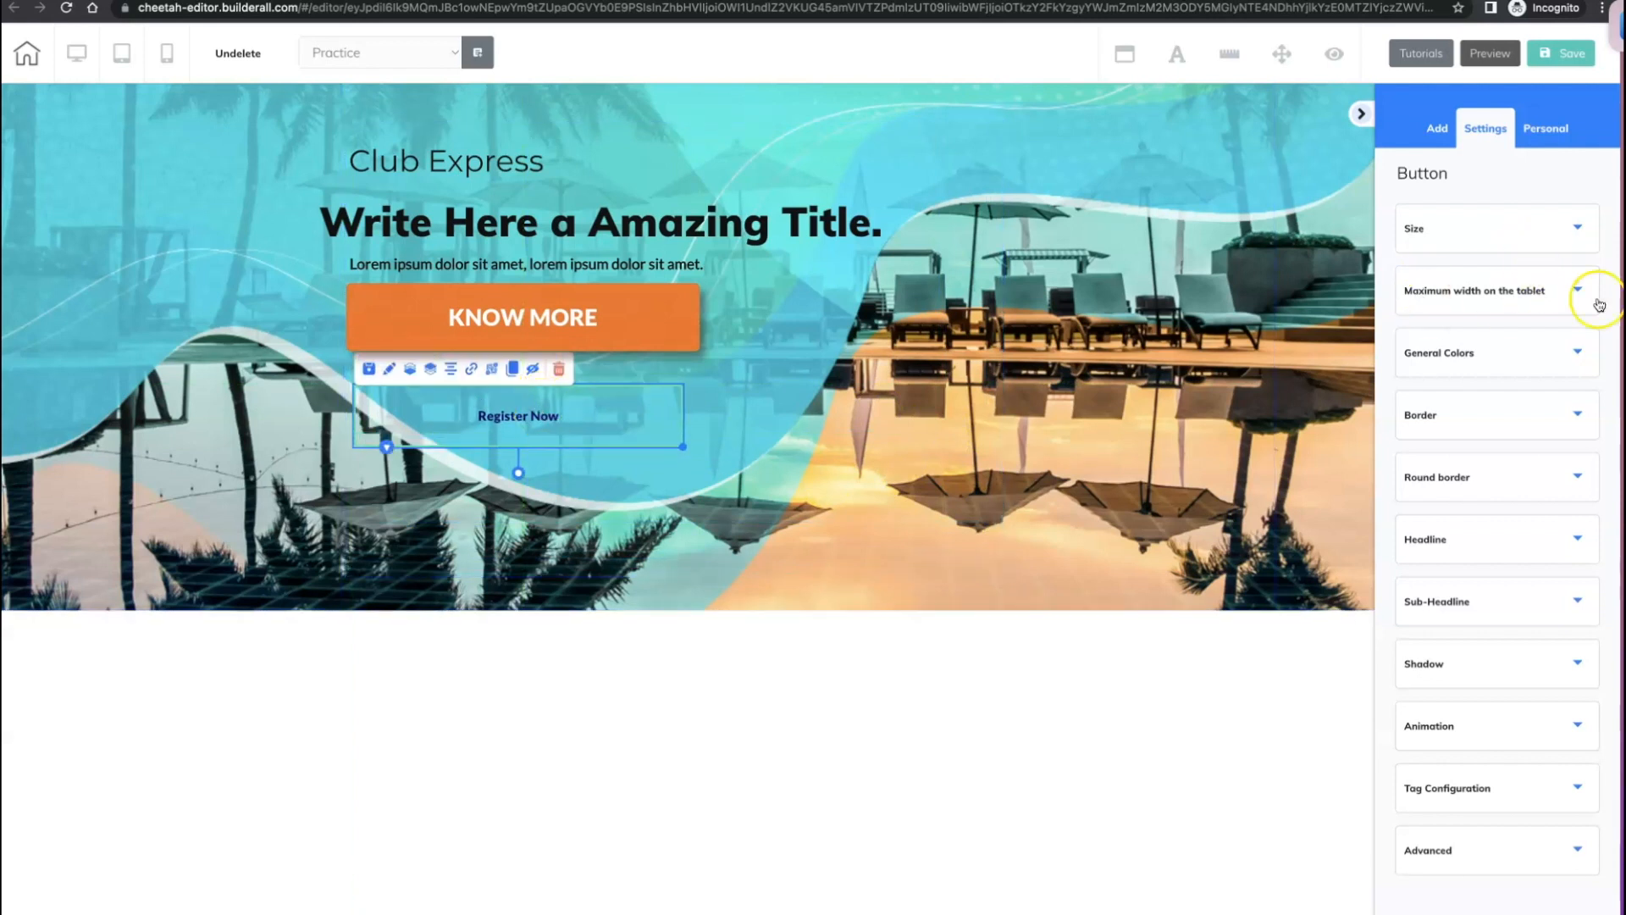
{"action": "left_click", "coordinate": [1581, 354]}
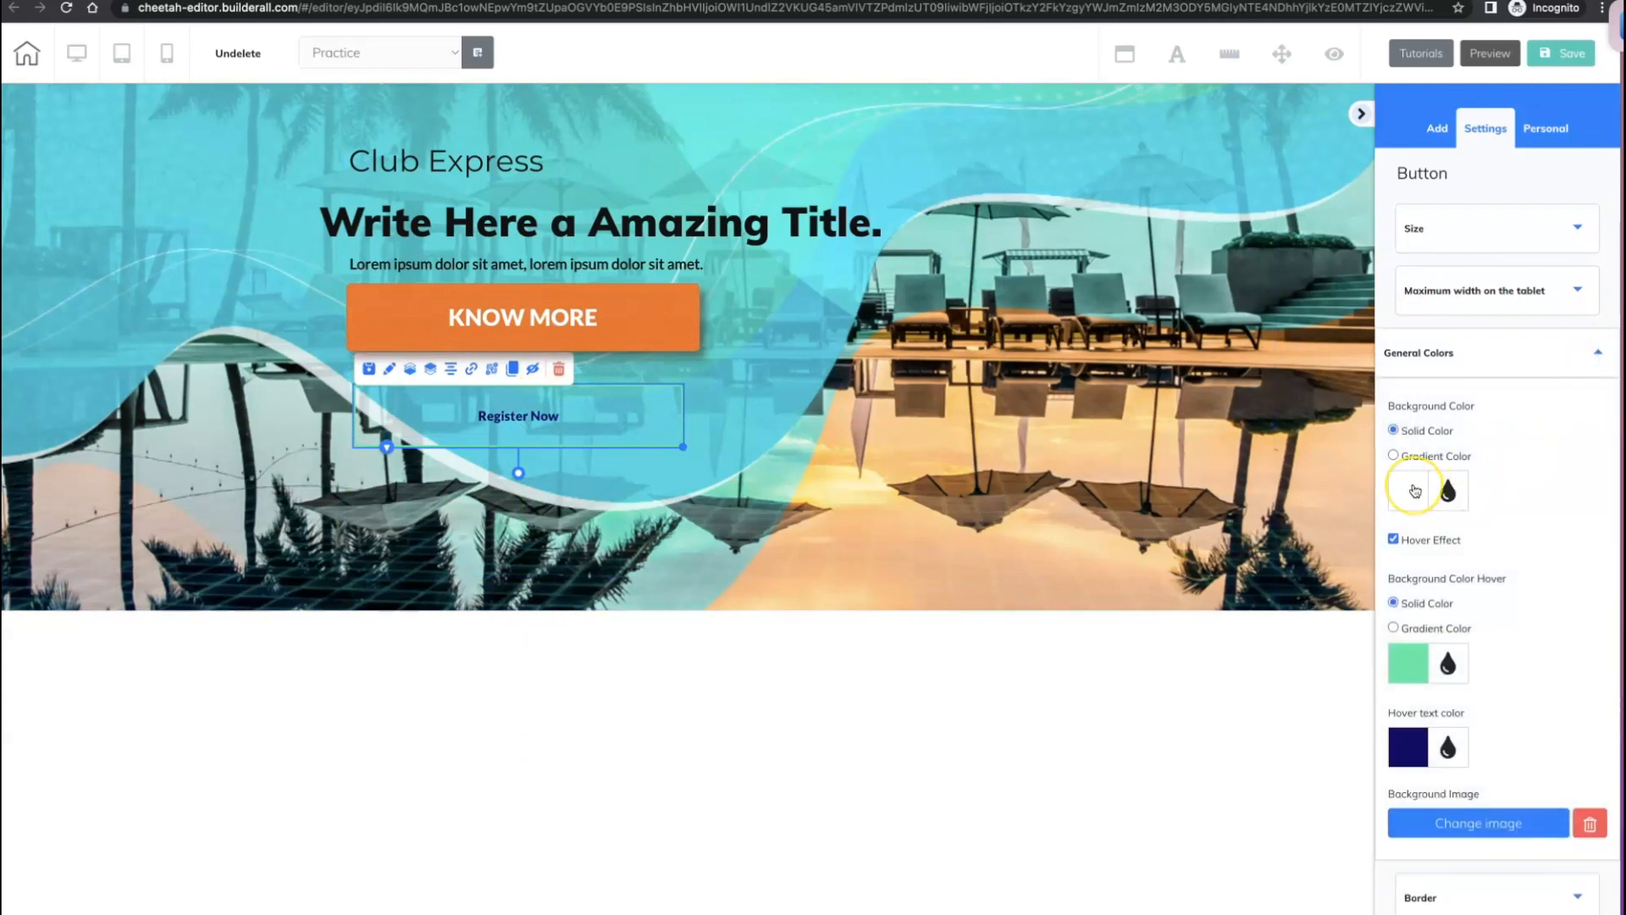
{"action": "left_click", "coordinate": [1414, 489]}
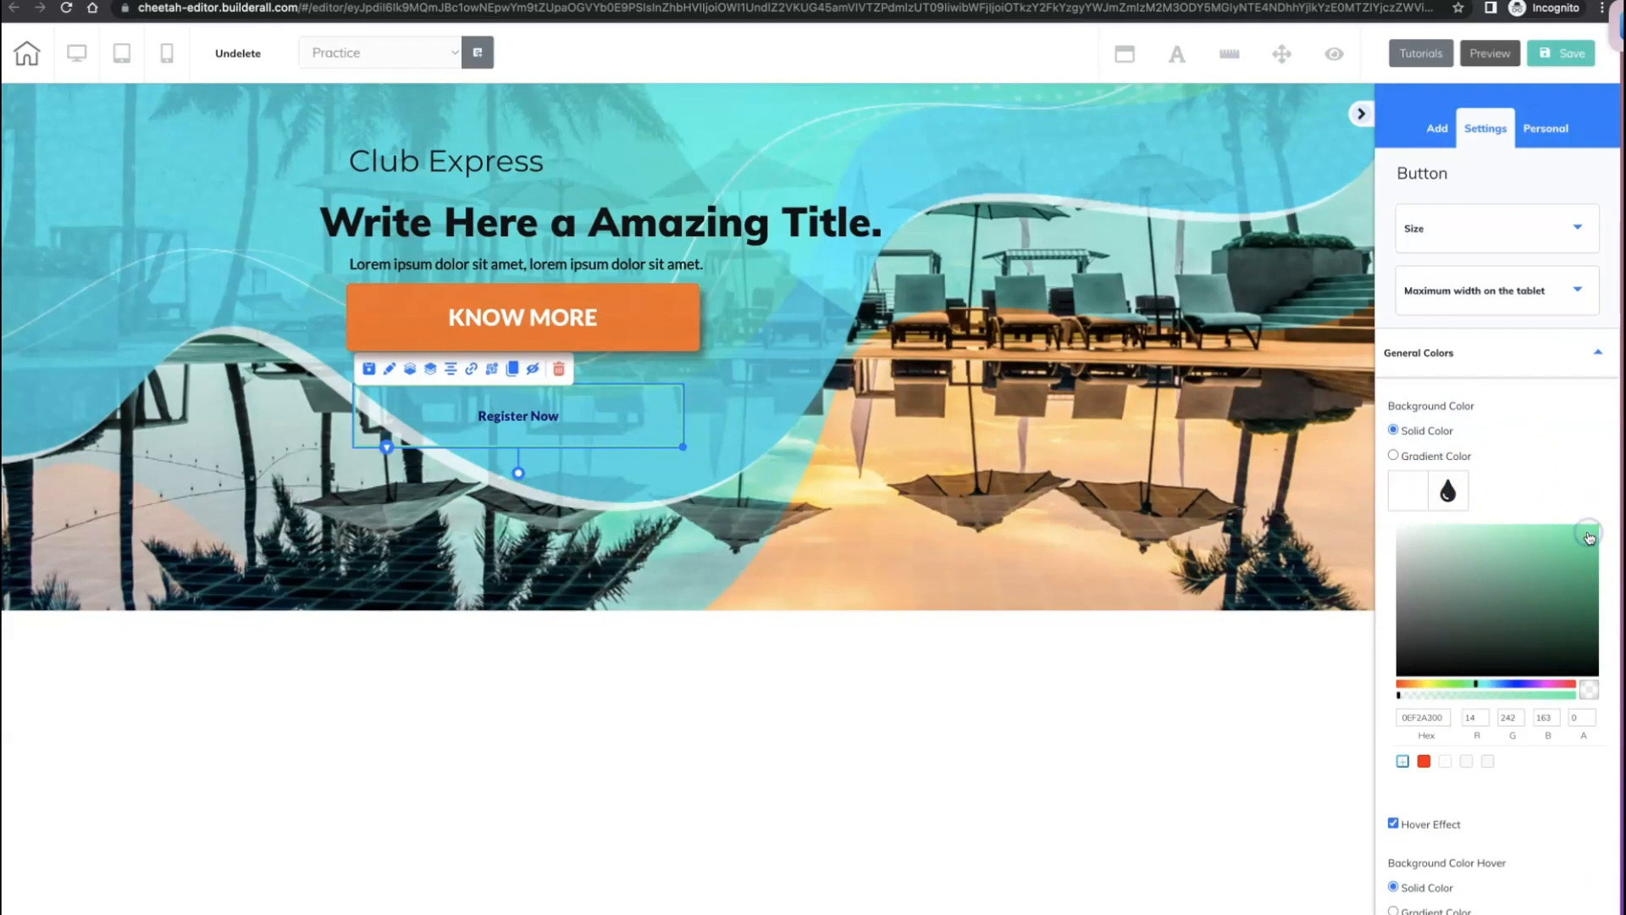
{"action": "left_click", "coordinate": [1407, 485]}
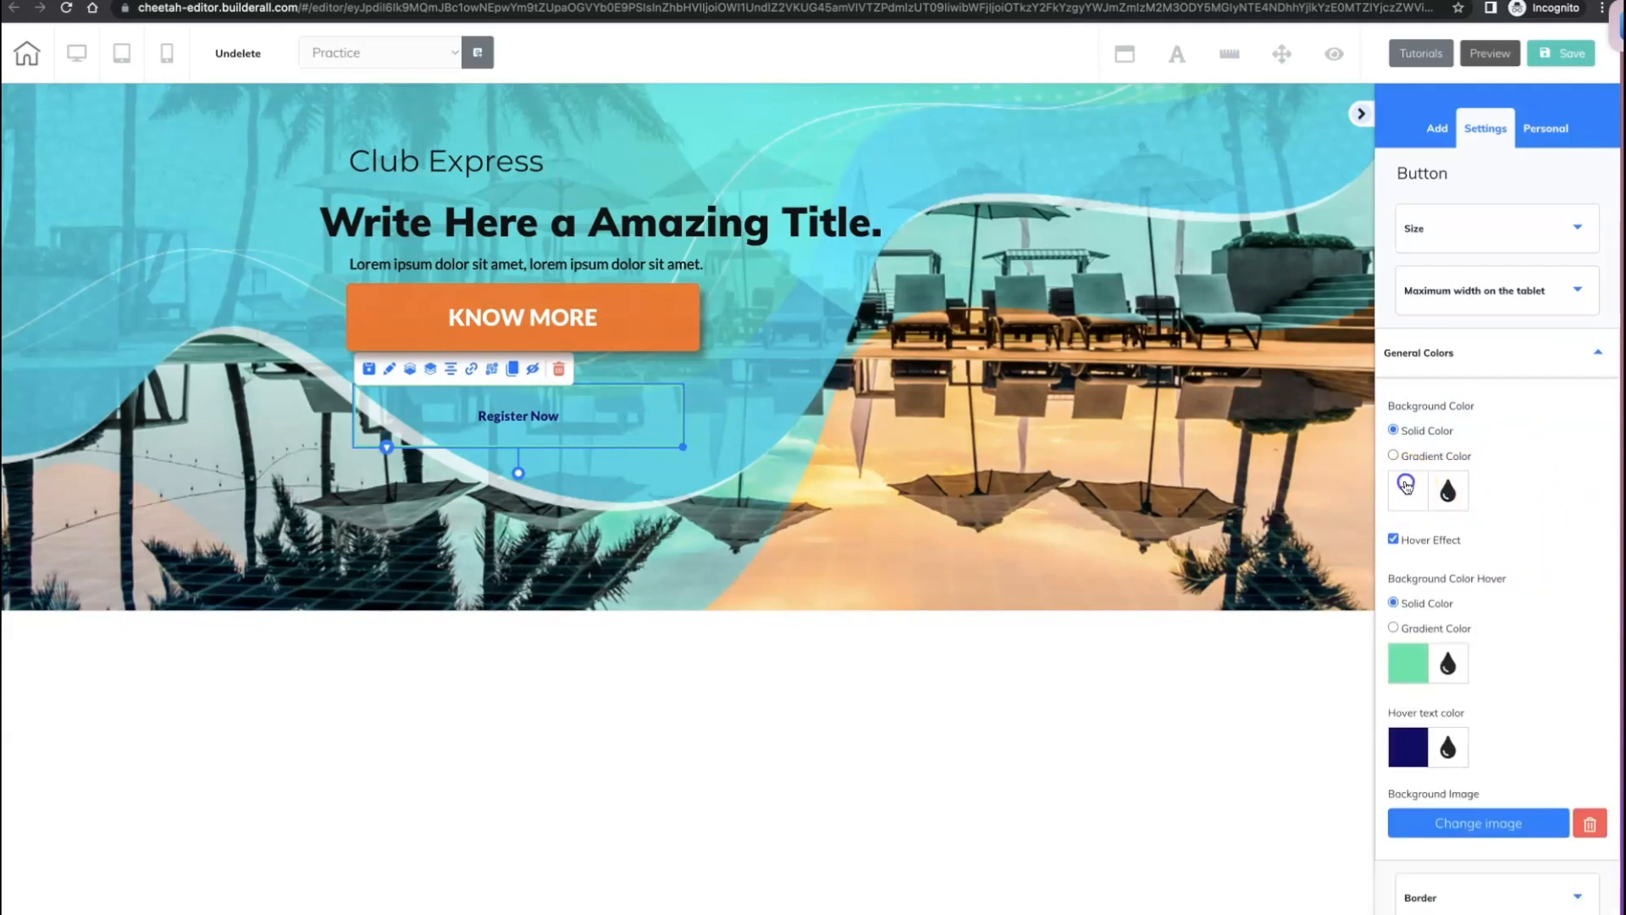
{"action": "left_click", "coordinate": [1406, 485]}
{"action": "mouse_move", "coordinate": [1495, 685]}
{"action": "left_mouse_down"}
{"action": "mouse_move", "coordinate": [1548, 686]}
{"action": "mouse_move", "coordinate": [1528, 688]}
{"action": "left_mouse_up"}
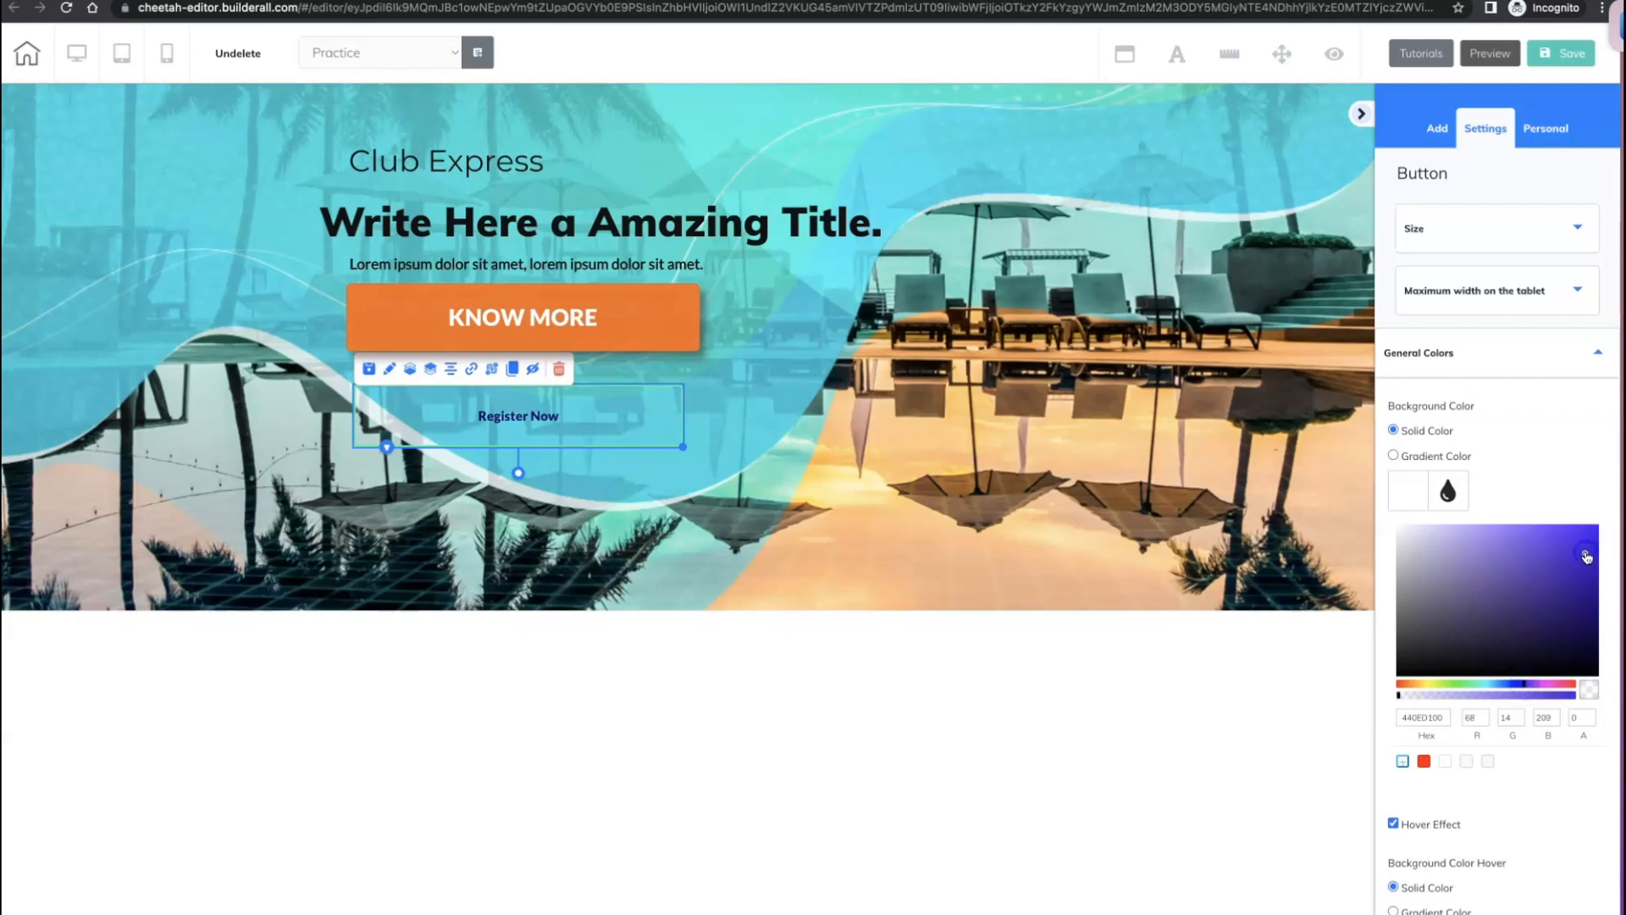
{"action": "left_click", "coordinate": [918, 417]}
{"action": "left_click_drag", "start_coordinate": [598, 425], "coordinate": [622, 426]}
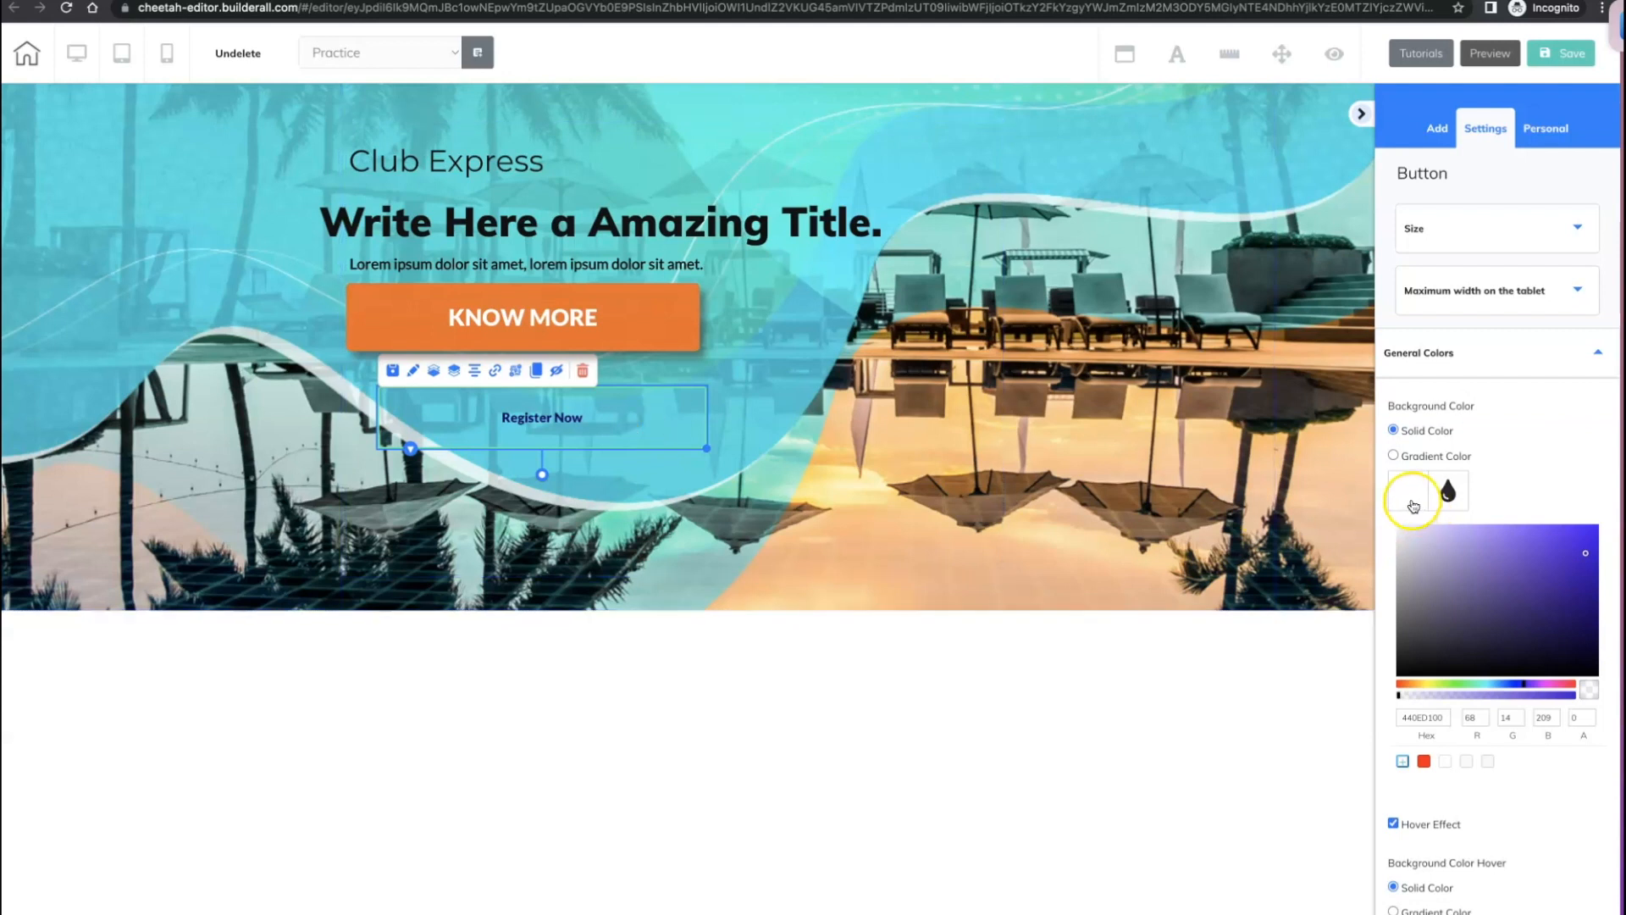
{"action": "left_click_drag", "start_coordinate": [1400, 700], "coordinate": [1587, 698]}
{"action": "left_click_drag", "start_coordinate": [659, 423], "coordinate": [640, 417]}
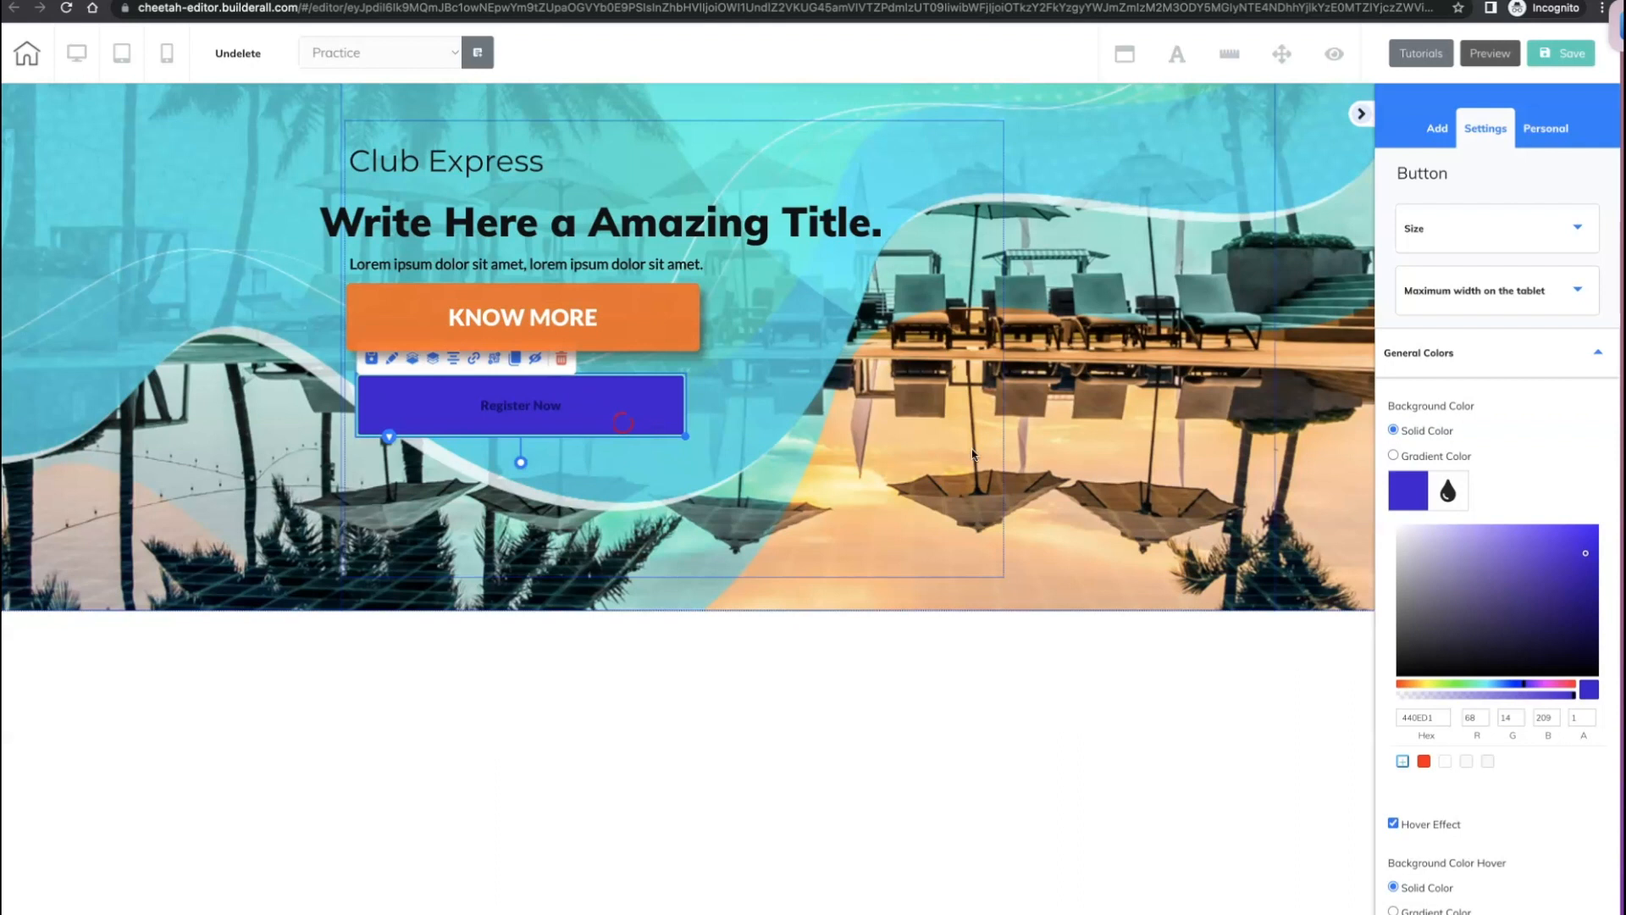
Set the Register Now button's headline text color to white, FFFFFF
{"action": "scroll", "coordinate": [1537, 610], "scroll_direction": "down", "scroll_amount": 8}
{"action": "left_click", "coordinate": [1567, 678]}
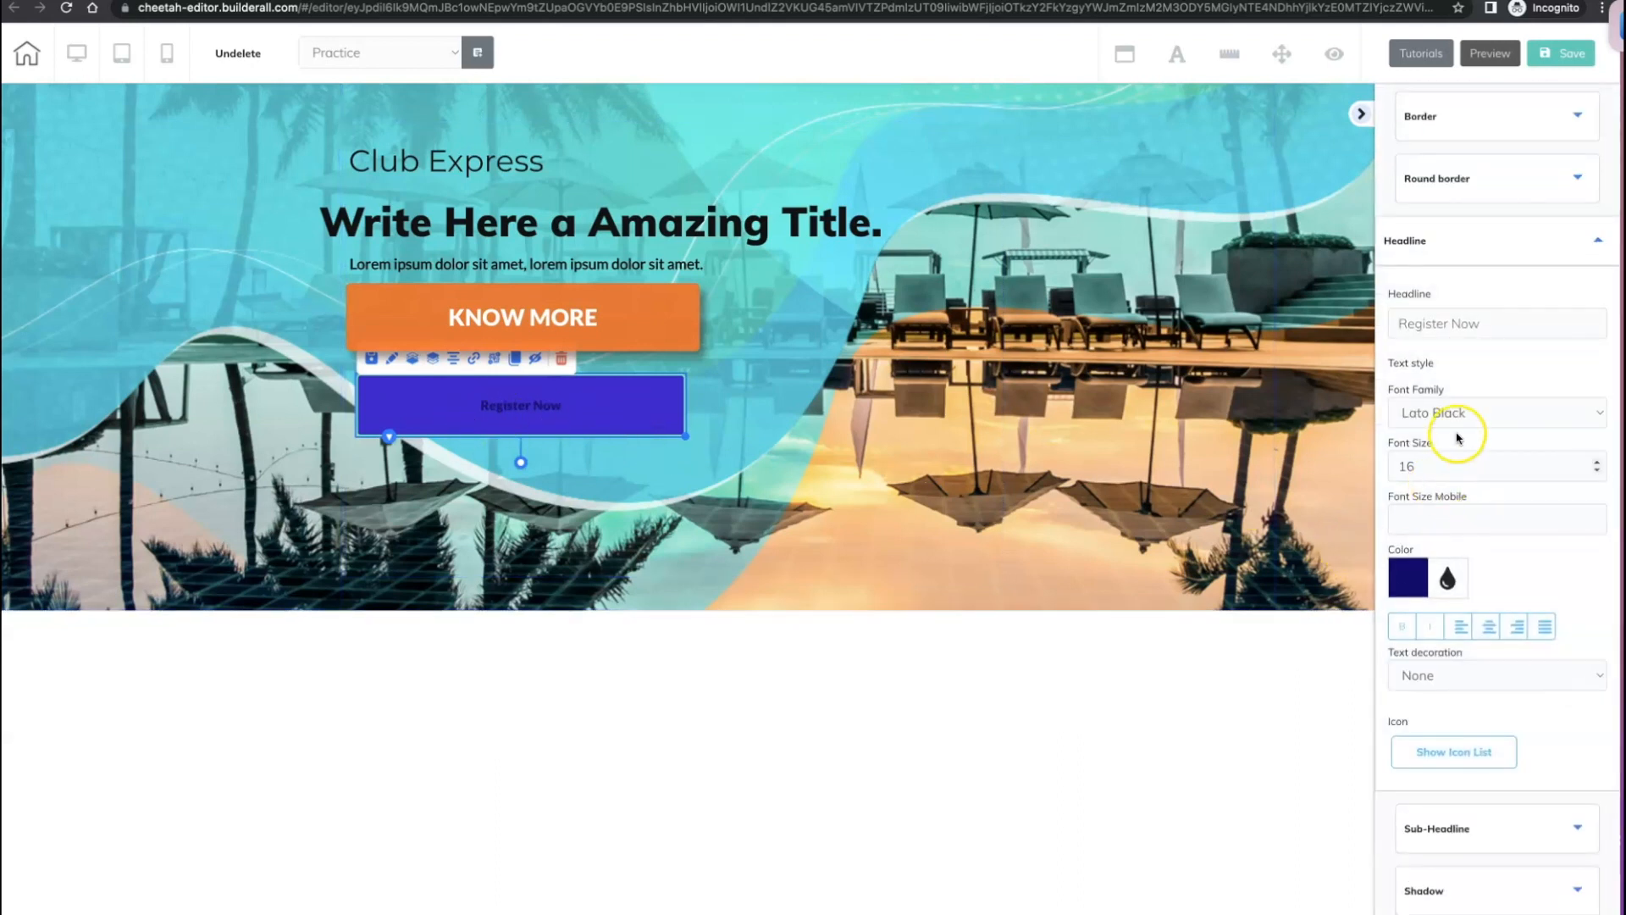
{"action": "left_click", "coordinate": [1408, 578]}
{"action": "left_click_drag", "start_coordinate": [1413, 619], "coordinate": [1383, 600]}
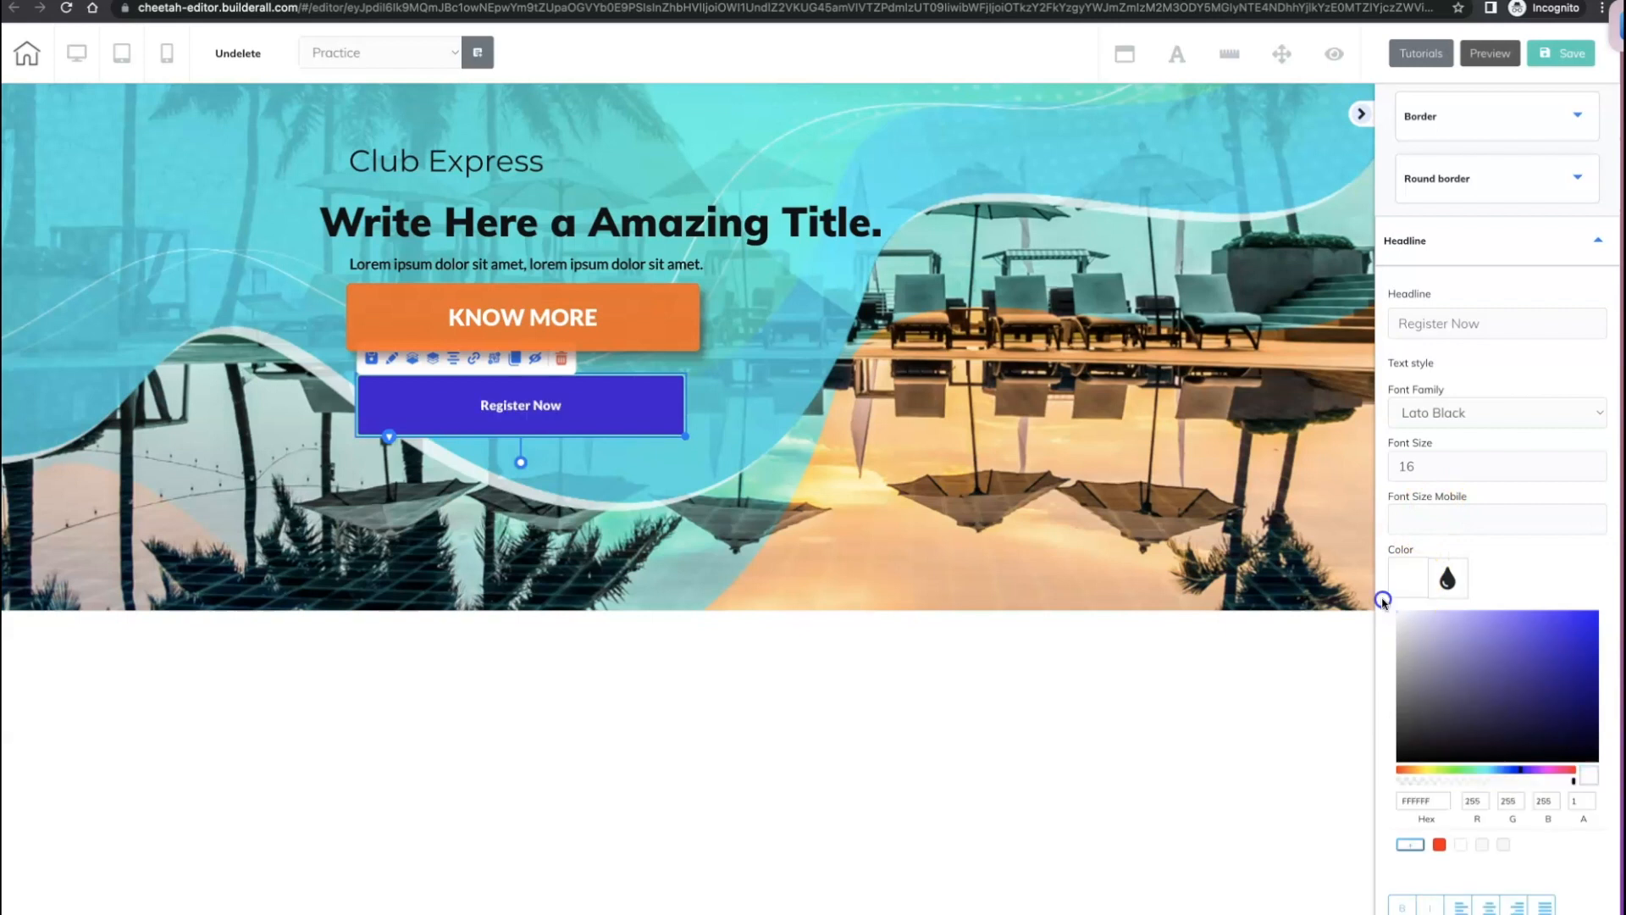
Increase the Register Now button's headline font size to 29
{"action": "left_click", "coordinate": [1597, 460]}
{"action": "left_click", "coordinate": [1598, 460]}
{"action": "left_click", "coordinate": [1597, 460]}
{"action": "left_click", "coordinate": [1598, 460]}
{"action": "left_click", "coordinate": [1598, 460]}
{"action": "left_click", "coordinate": [972, 448]}
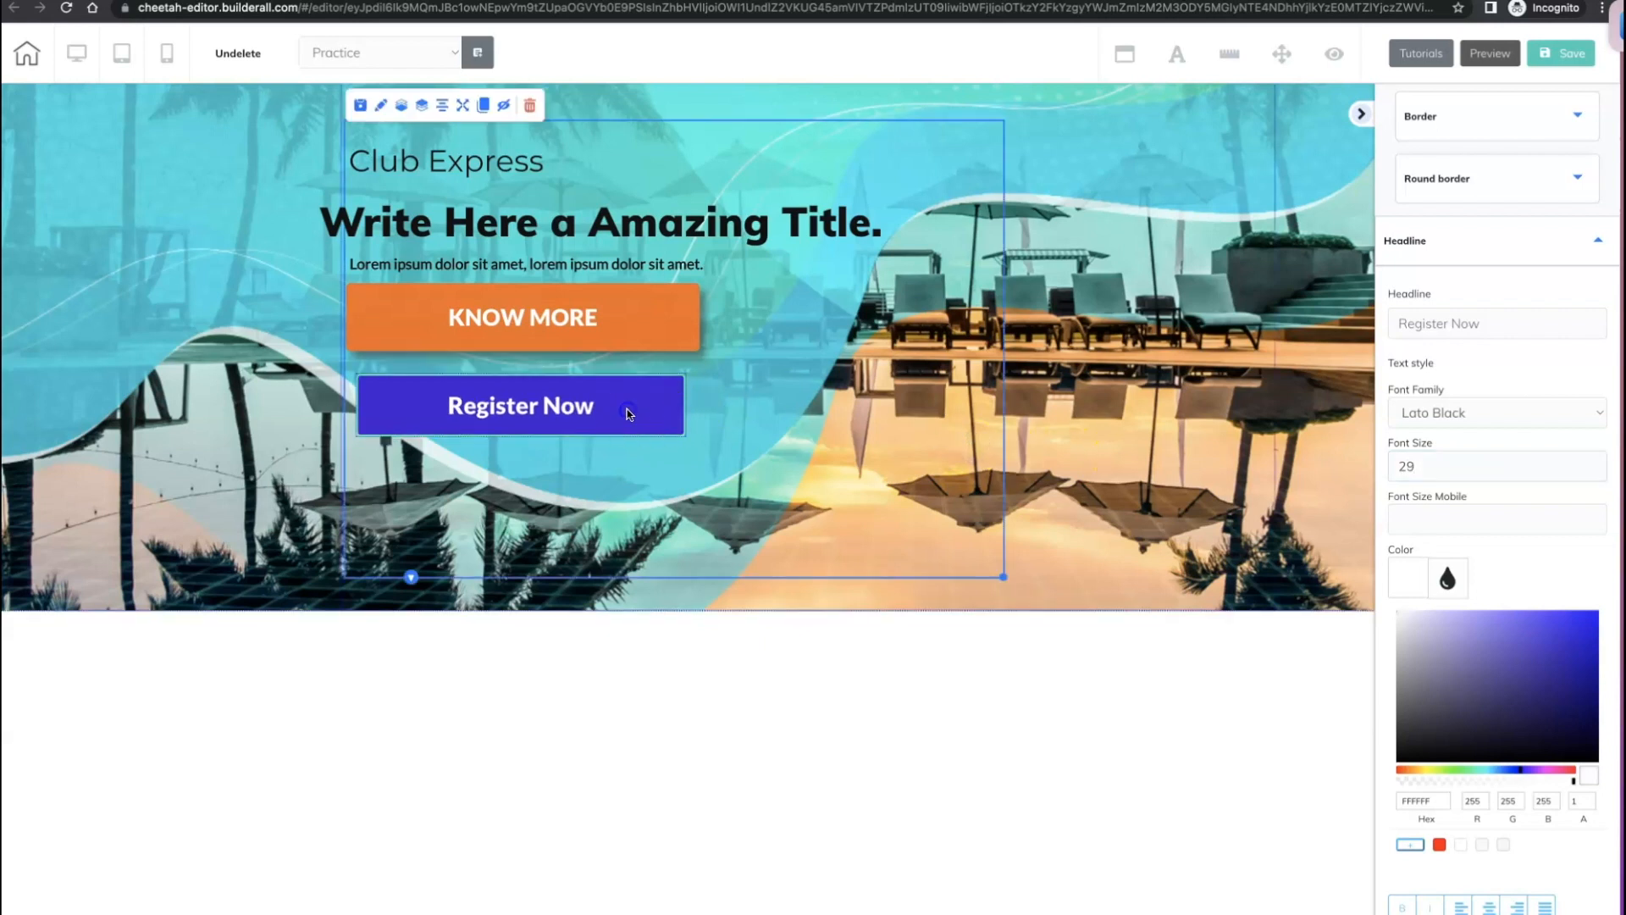
Resize and align the Register Now button to match the KNOW MORE button above it
{"action": "left_click", "coordinate": [627, 409]}
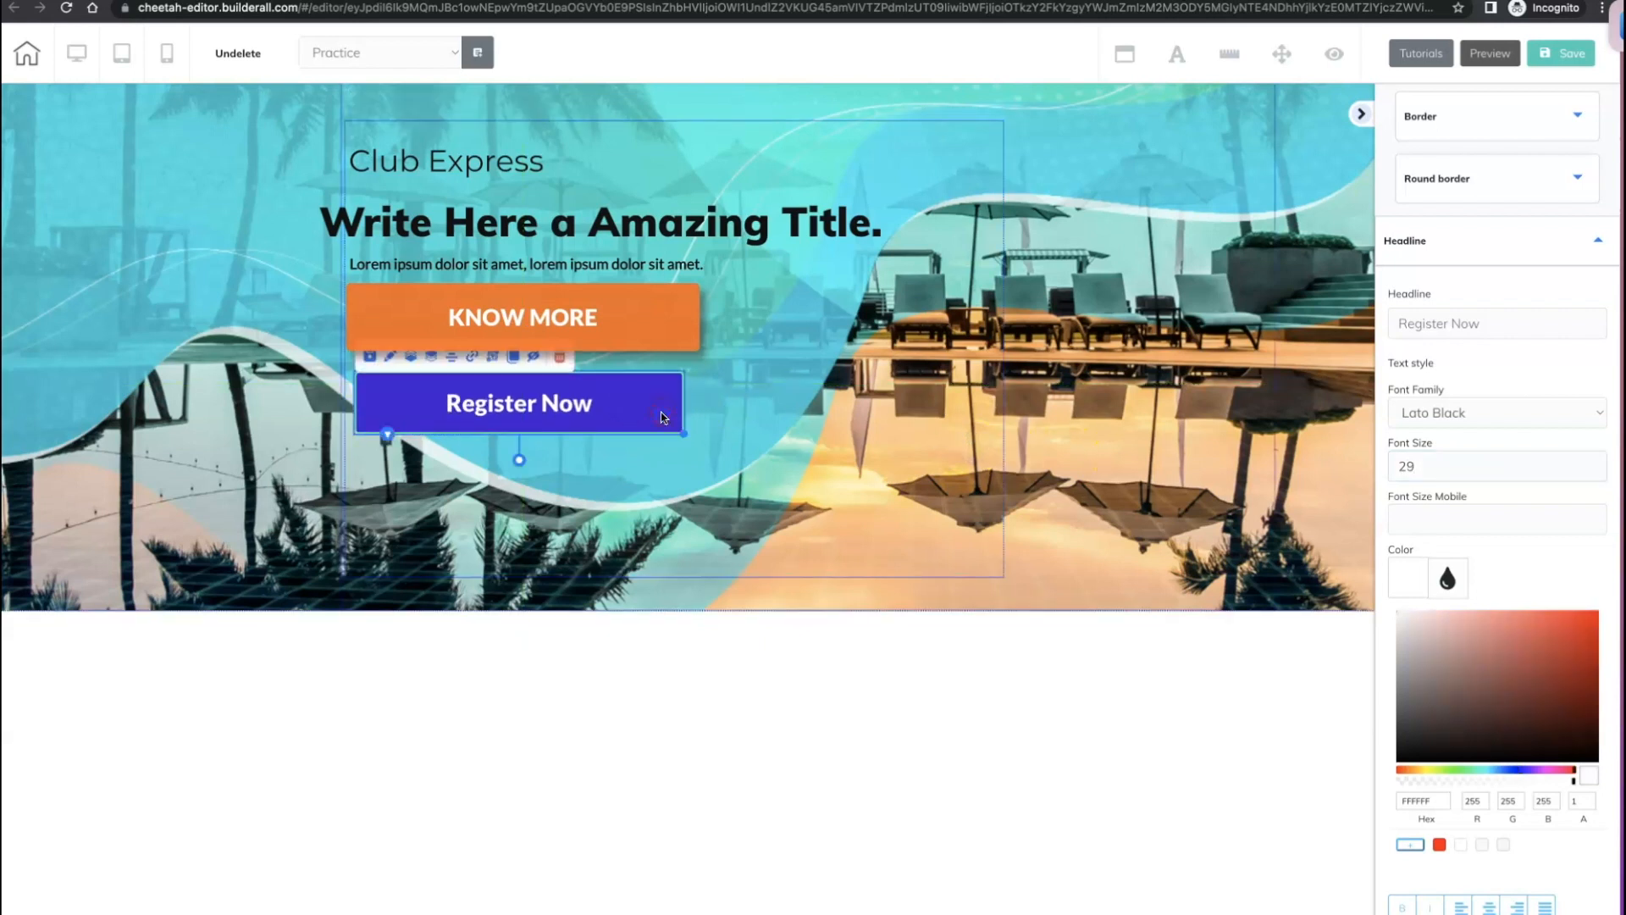
{"action": "scroll", "coordinate": [1499, 277], "scroll_direction": "up", "scroll_amount": 4}
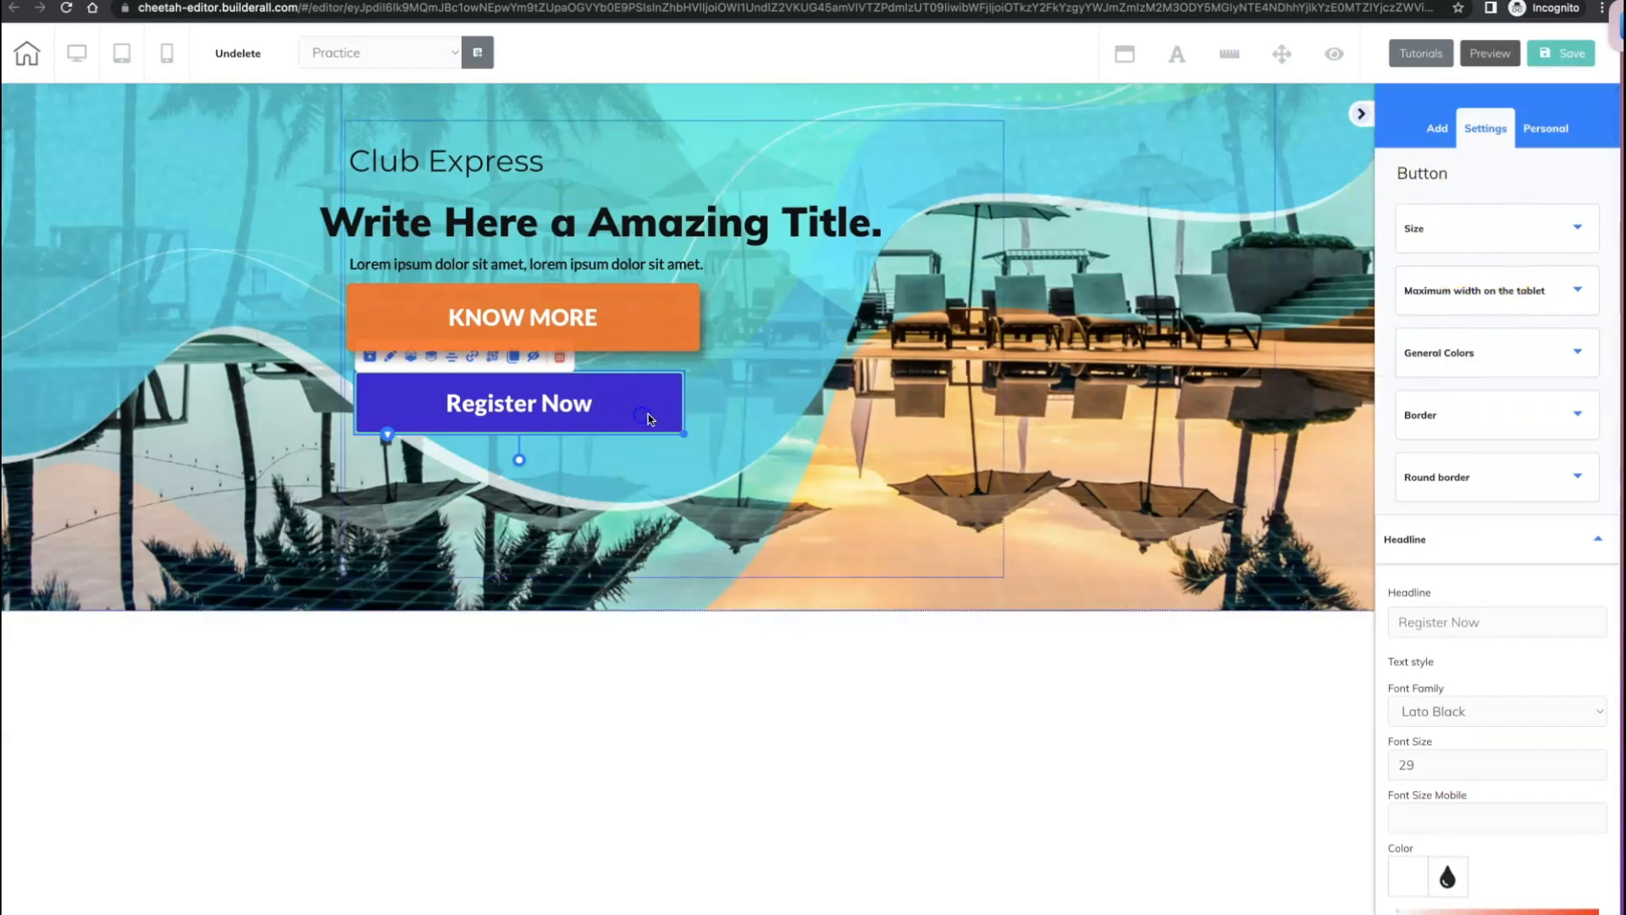
{"action": "mouse_move", "coordinate": [684, 438]}
{"action": "left_mouse_down"}
{"action": "mouse_move", "coordinate": [675, 417]}
{"action": "mouse_move", "coordinate": [704, 439]}
{"action": "left_mouse_up"}
{"action": "left_click", "coordinate": [773, 429]}
{"action": "left_click", "coordinate": [788, 441]}
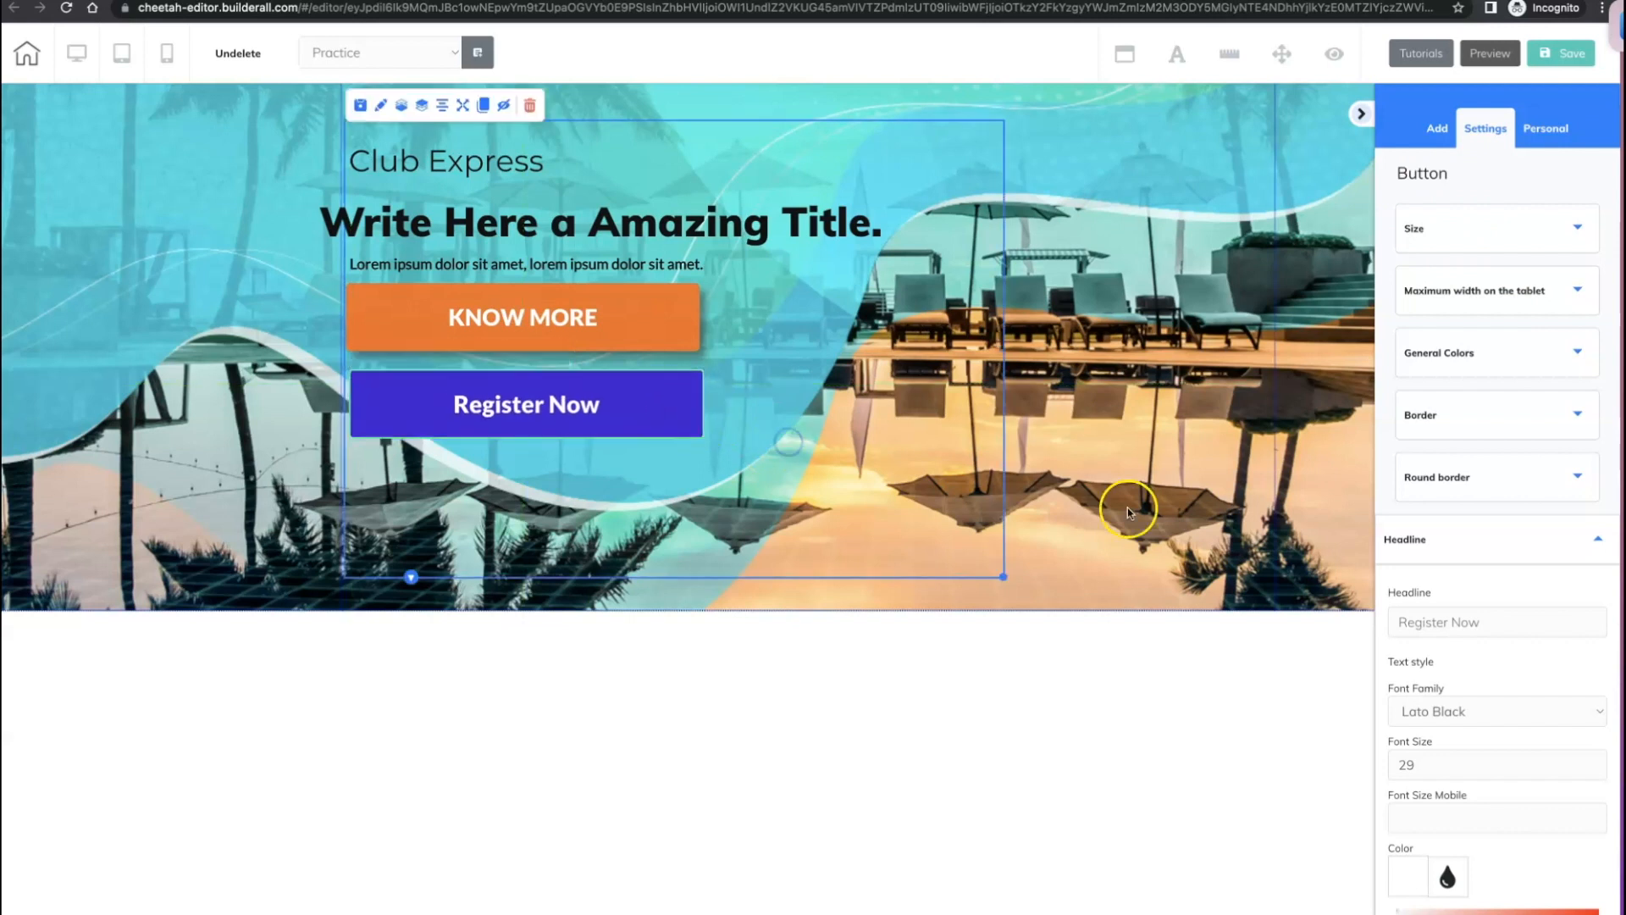
Delete the Club Express hero panel, leaving the Practice page empty
{"action": "left_click", "coordinate": [1128, 512]}
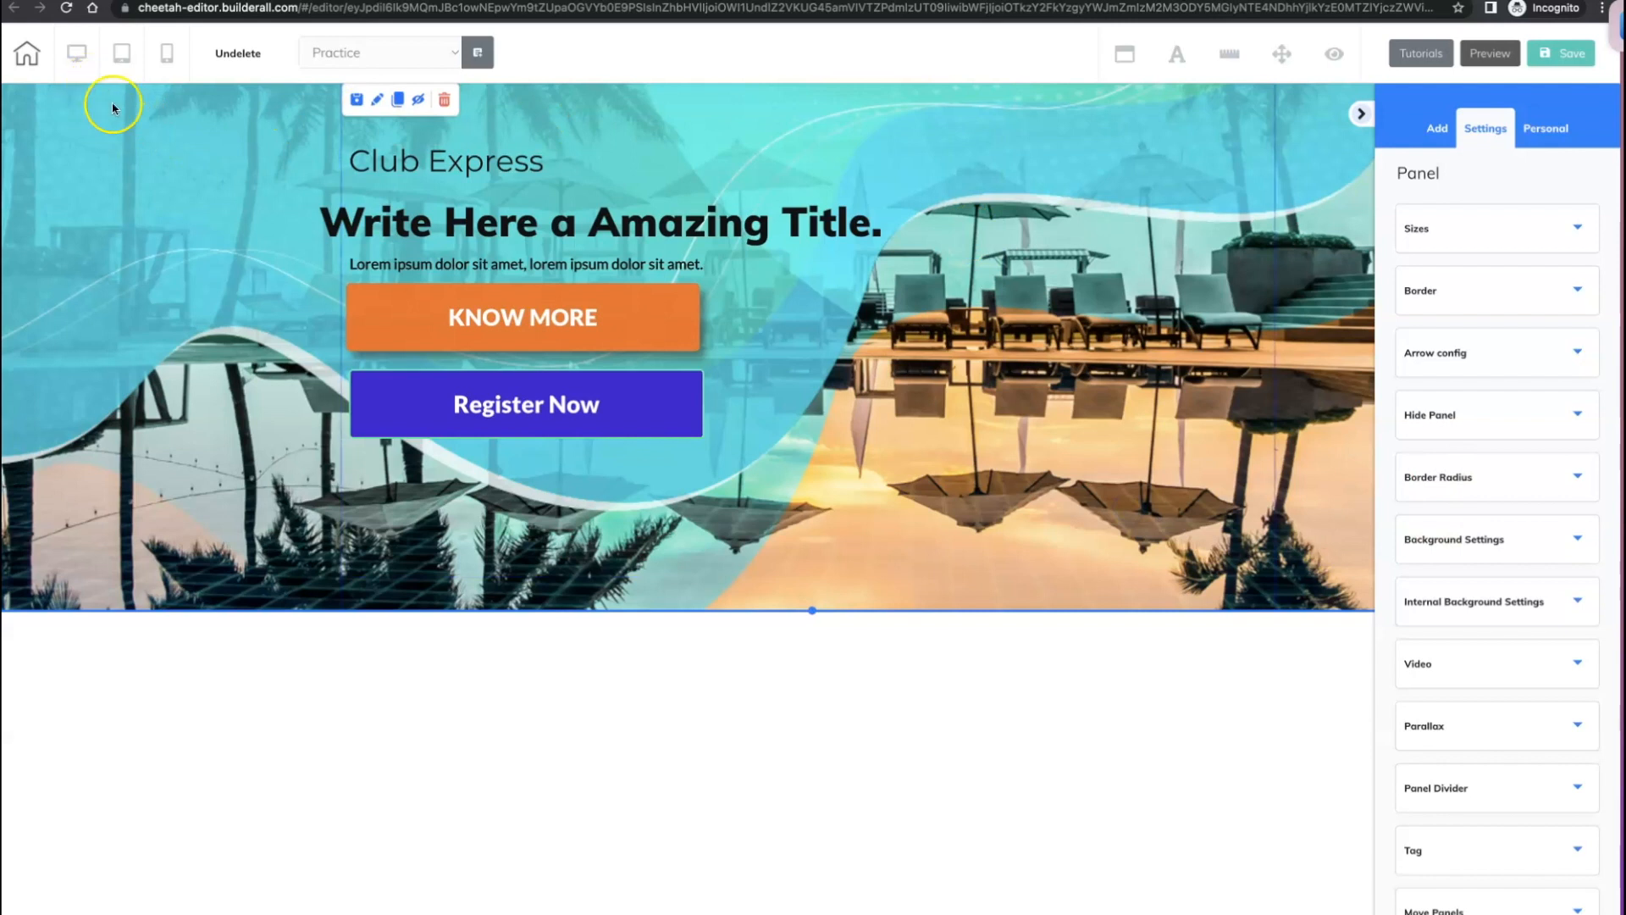
{"action": "left_click", "coordinate": [443, 100]}
{"action": "left_click", "coordinate": [907, 558]}
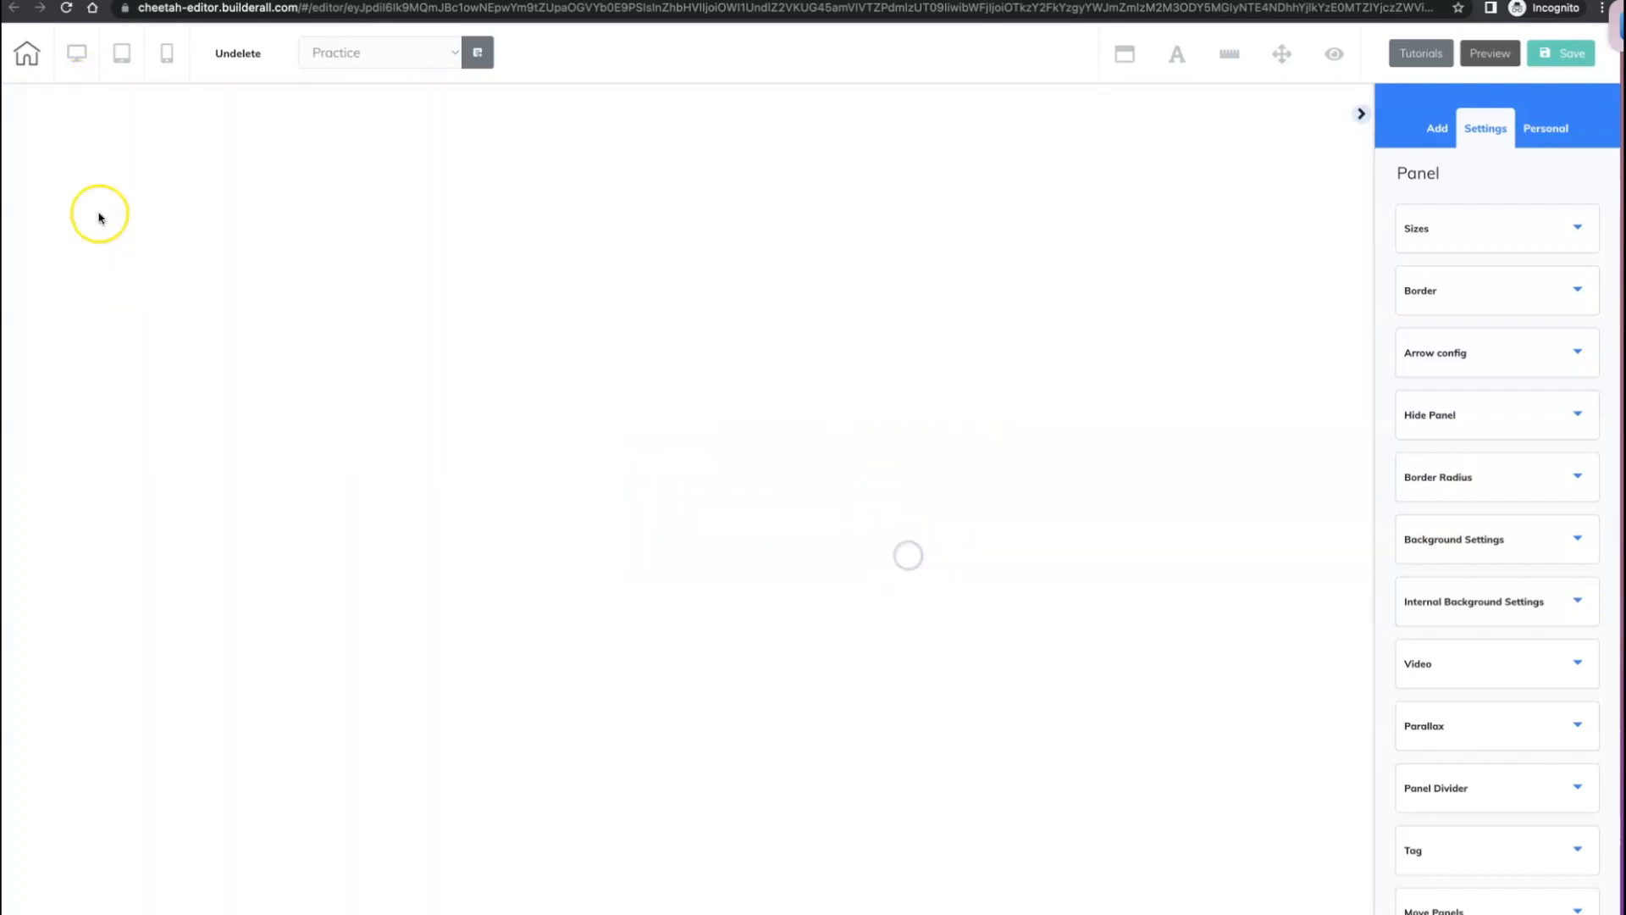
Save the Practice page, exit to the site's page list, and start creating a new page
{"action": "left_click", "coordinate": [27, 56]}
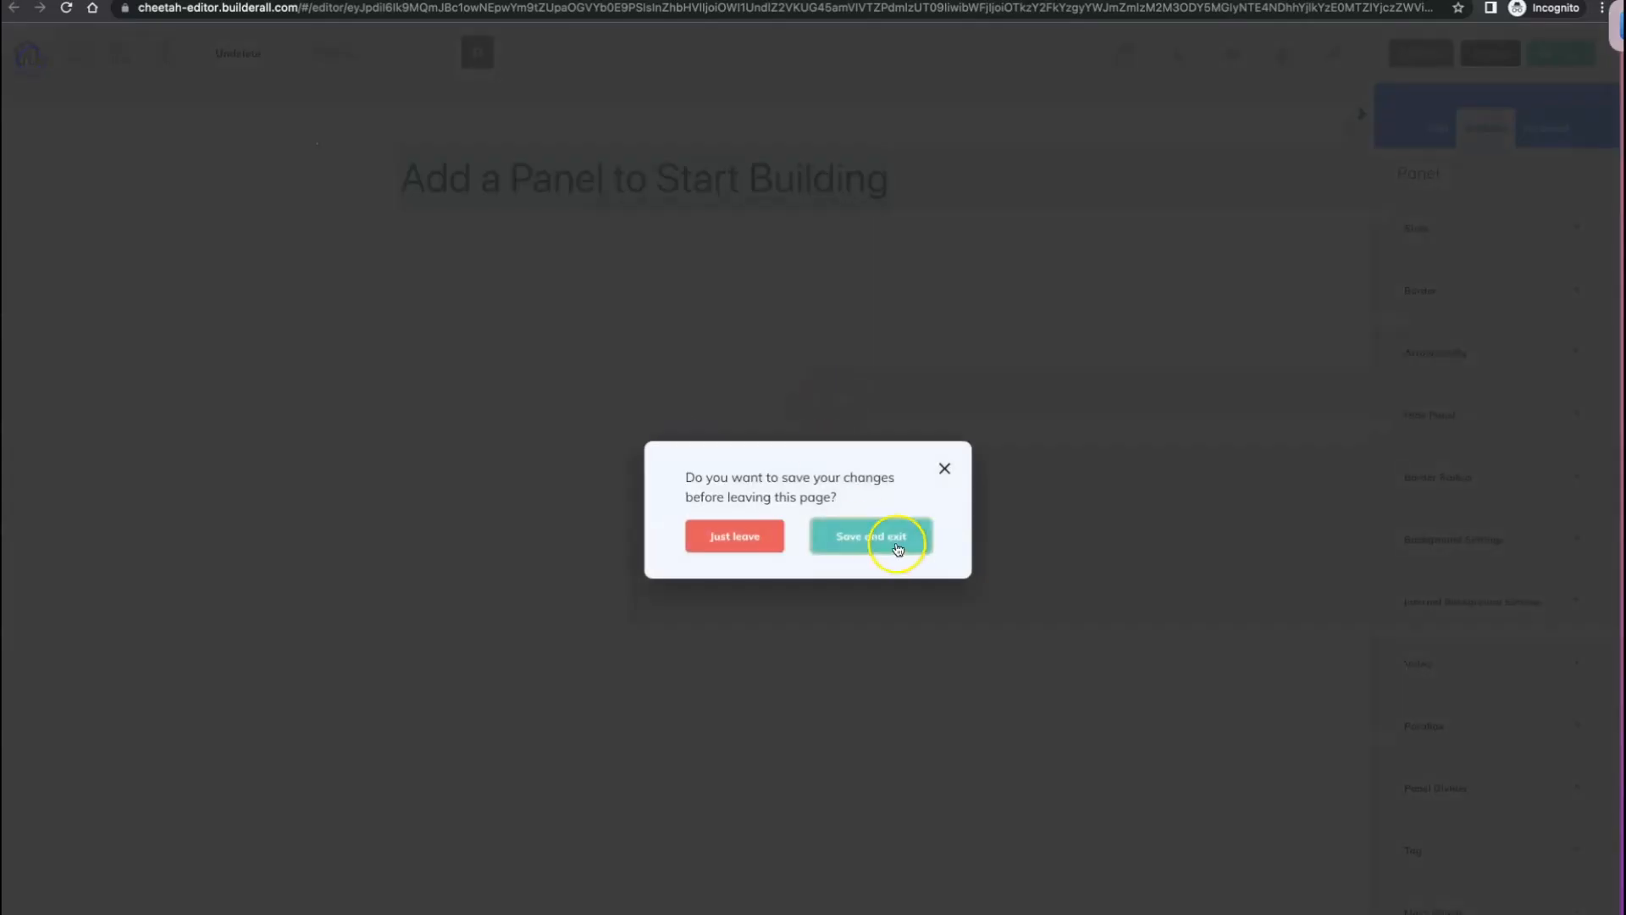
{"action": "left_click", "coordinate": [903, 549]}
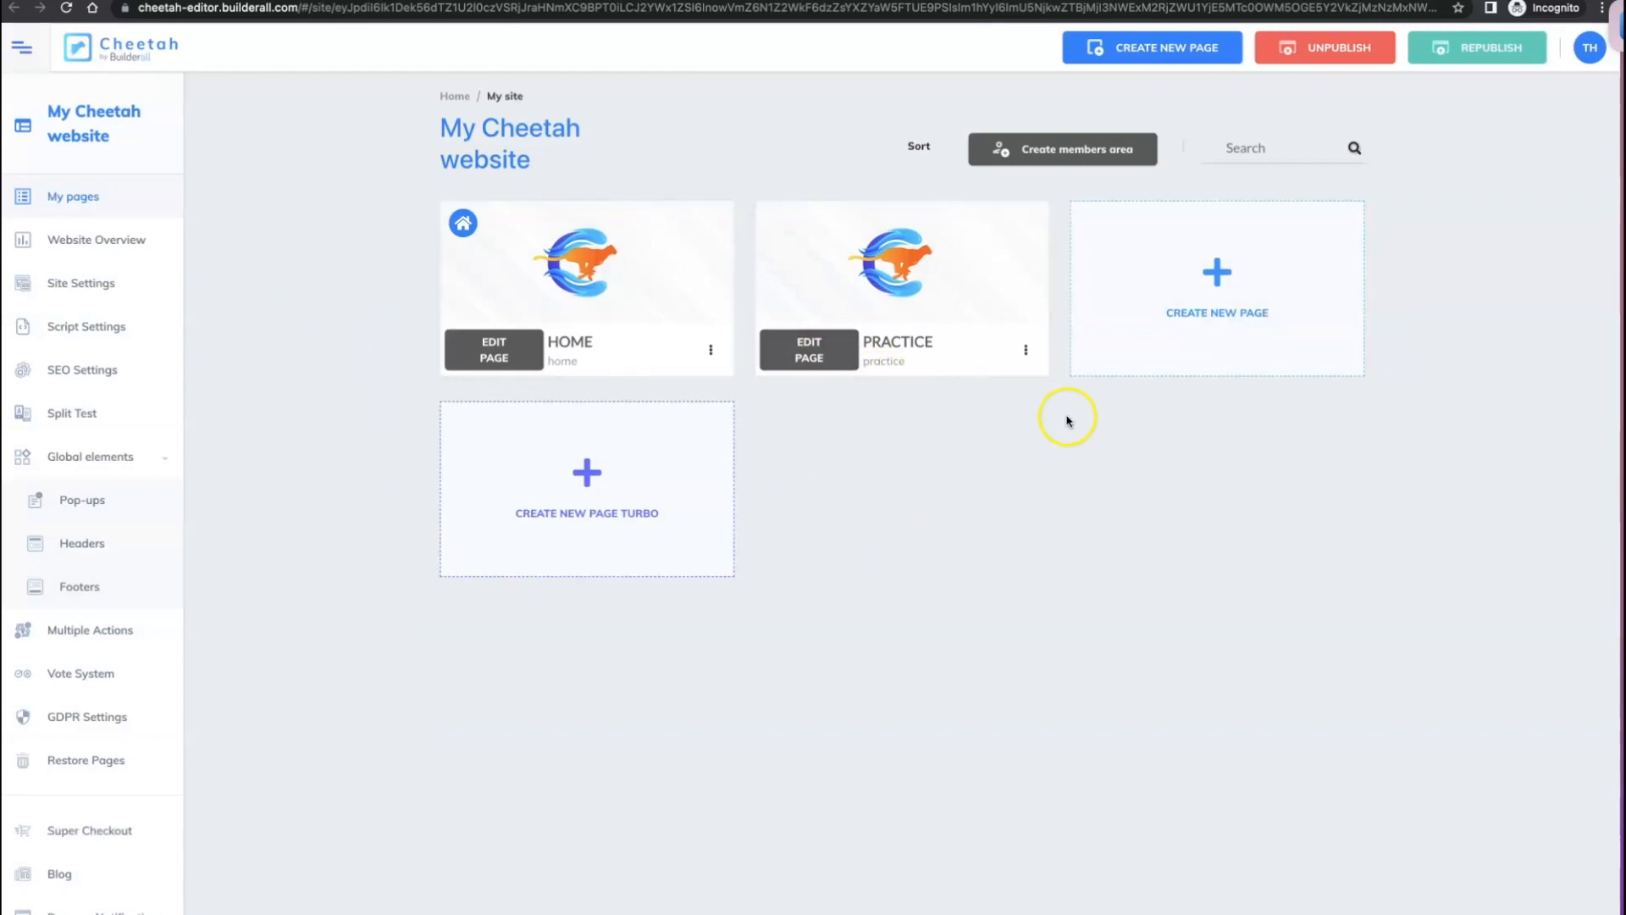
{"action": "left_click", "coordinate": [1223, 275]}
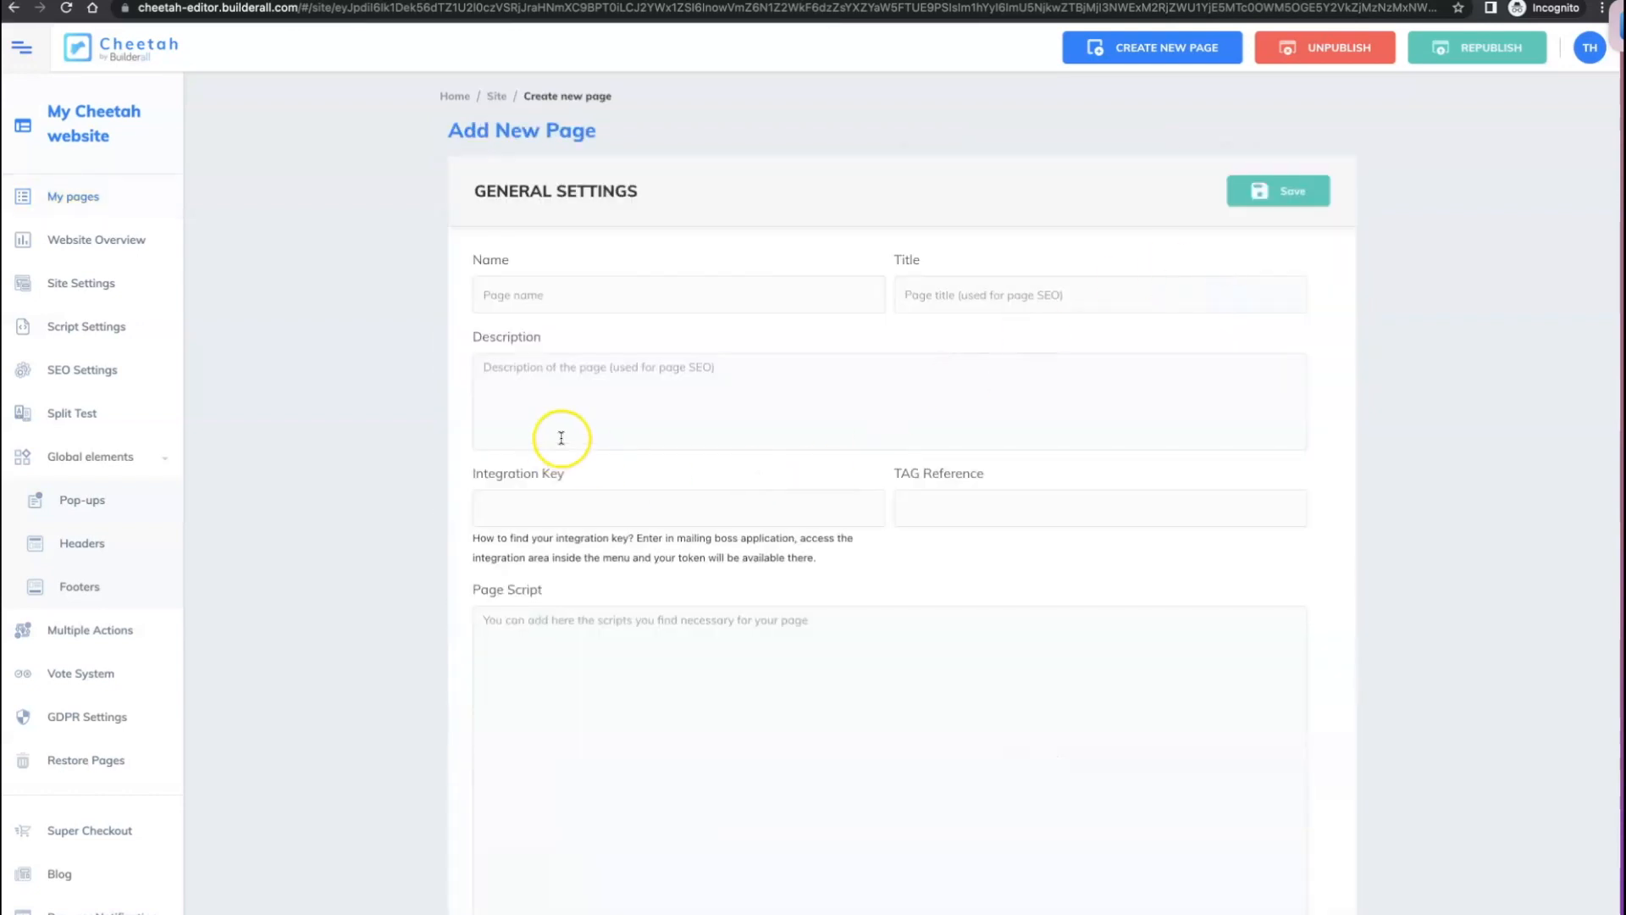
Name the new page Template Page and give it the title Template
{"action": "left_click", "coordinate": [587, 298]}
{"action": "type", "text": "Template Page"}
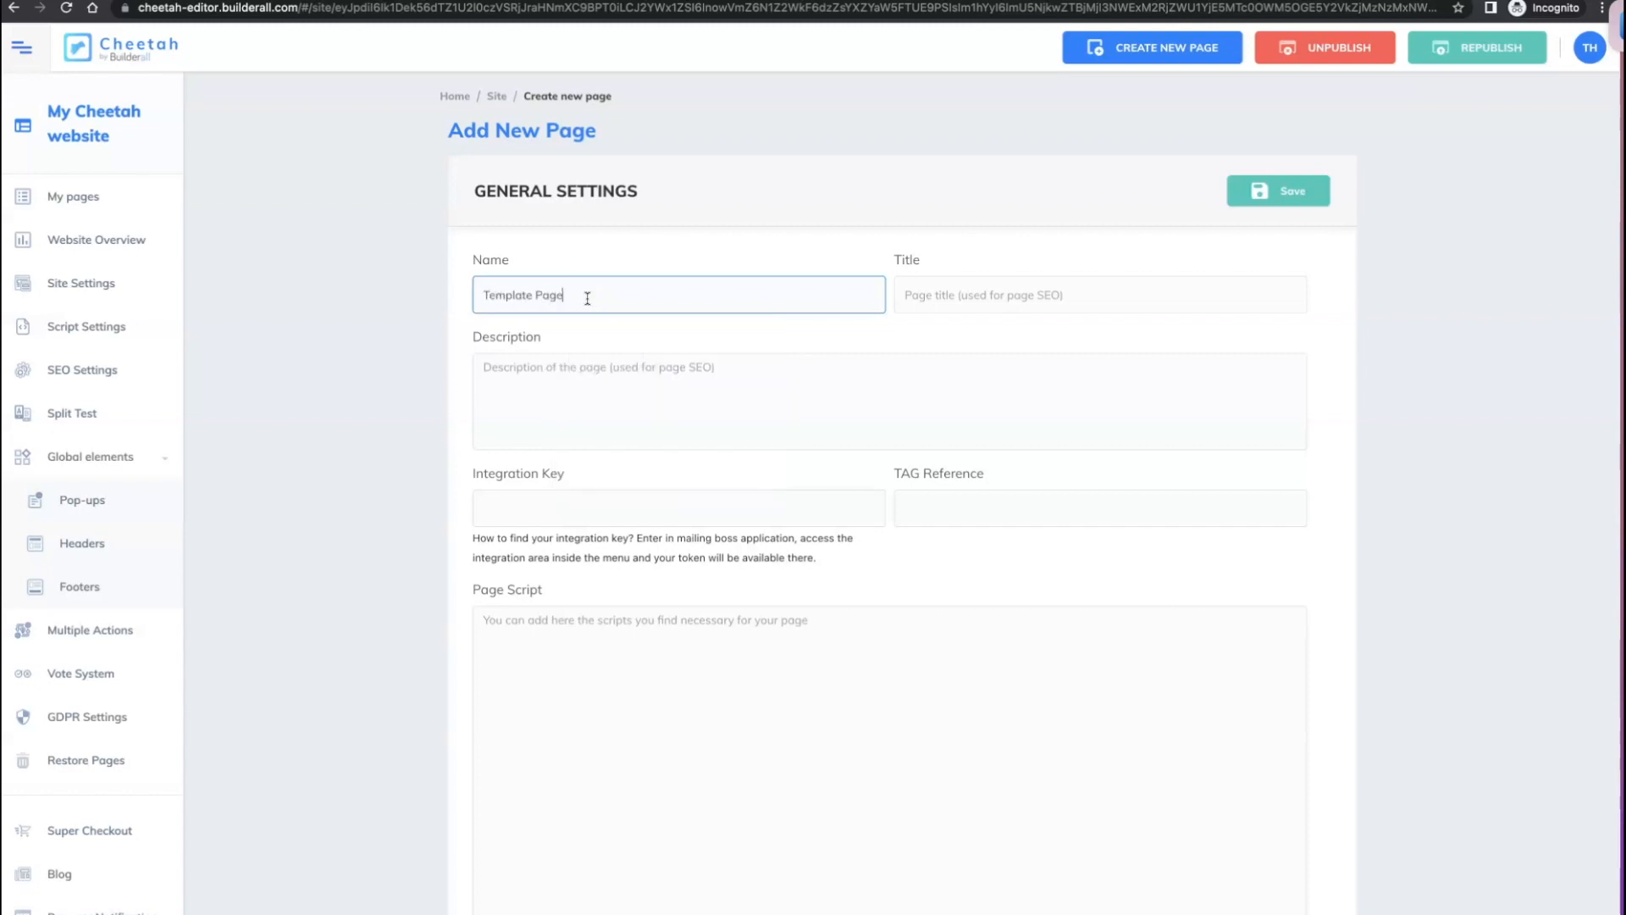
{"action": "left_click", "coordinate": [927, 299]}
{"action": "type", "text": "Template"}
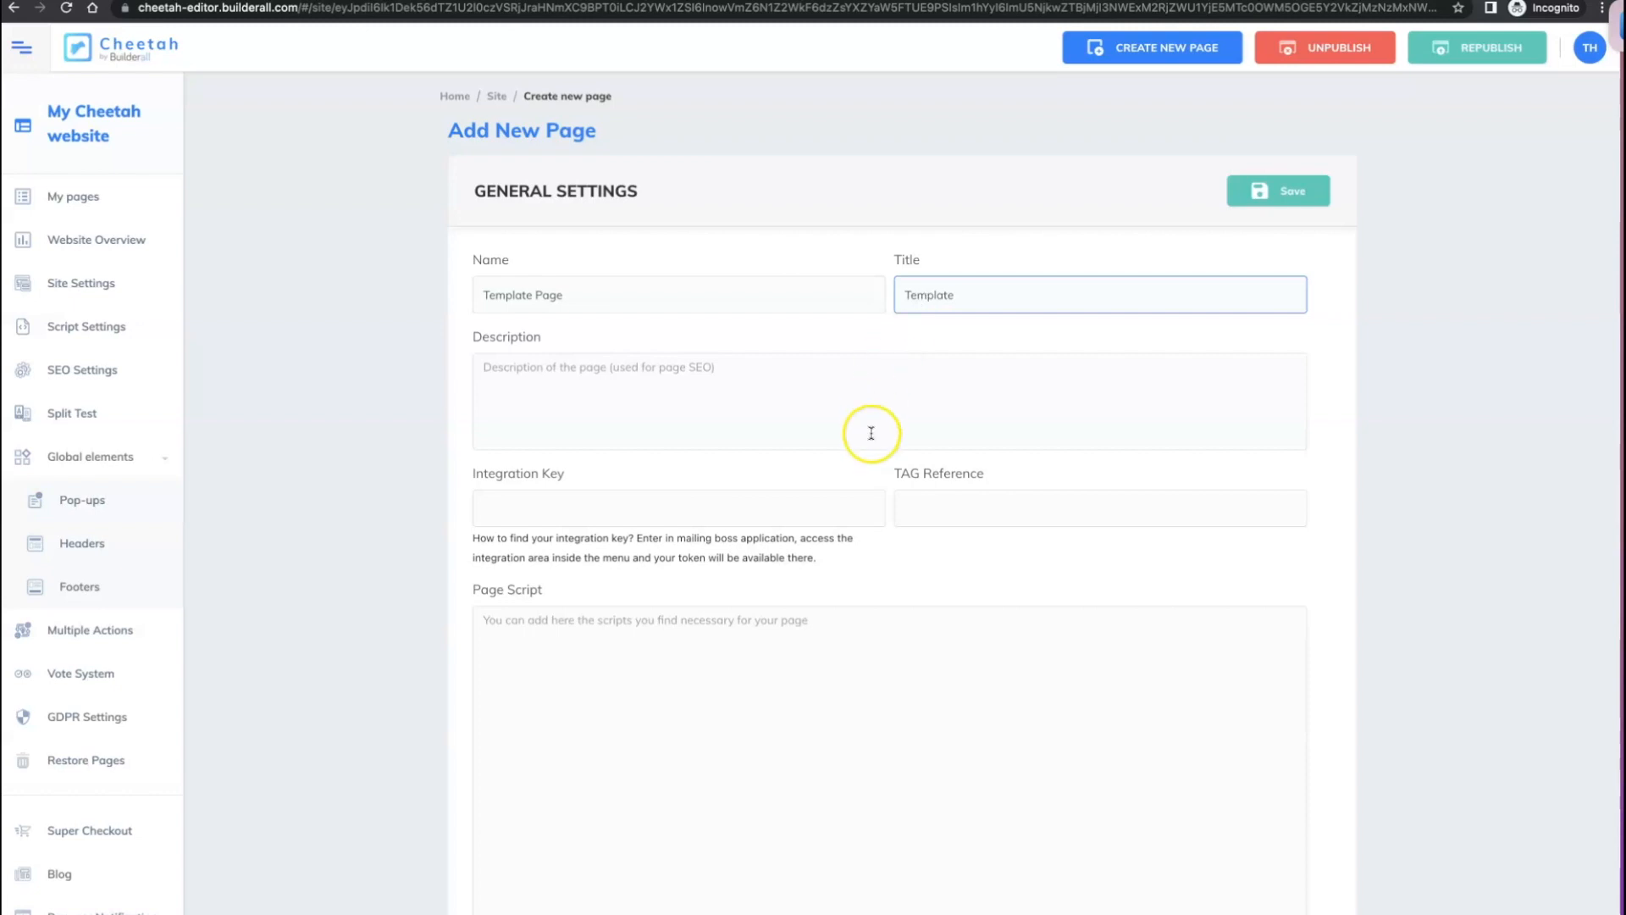
Base the new page on a page template and search the available templates for optin
{"action": "scroll", "coordinate": [870, 433], "scroll_direction": "down", "scroll_amount": 10}
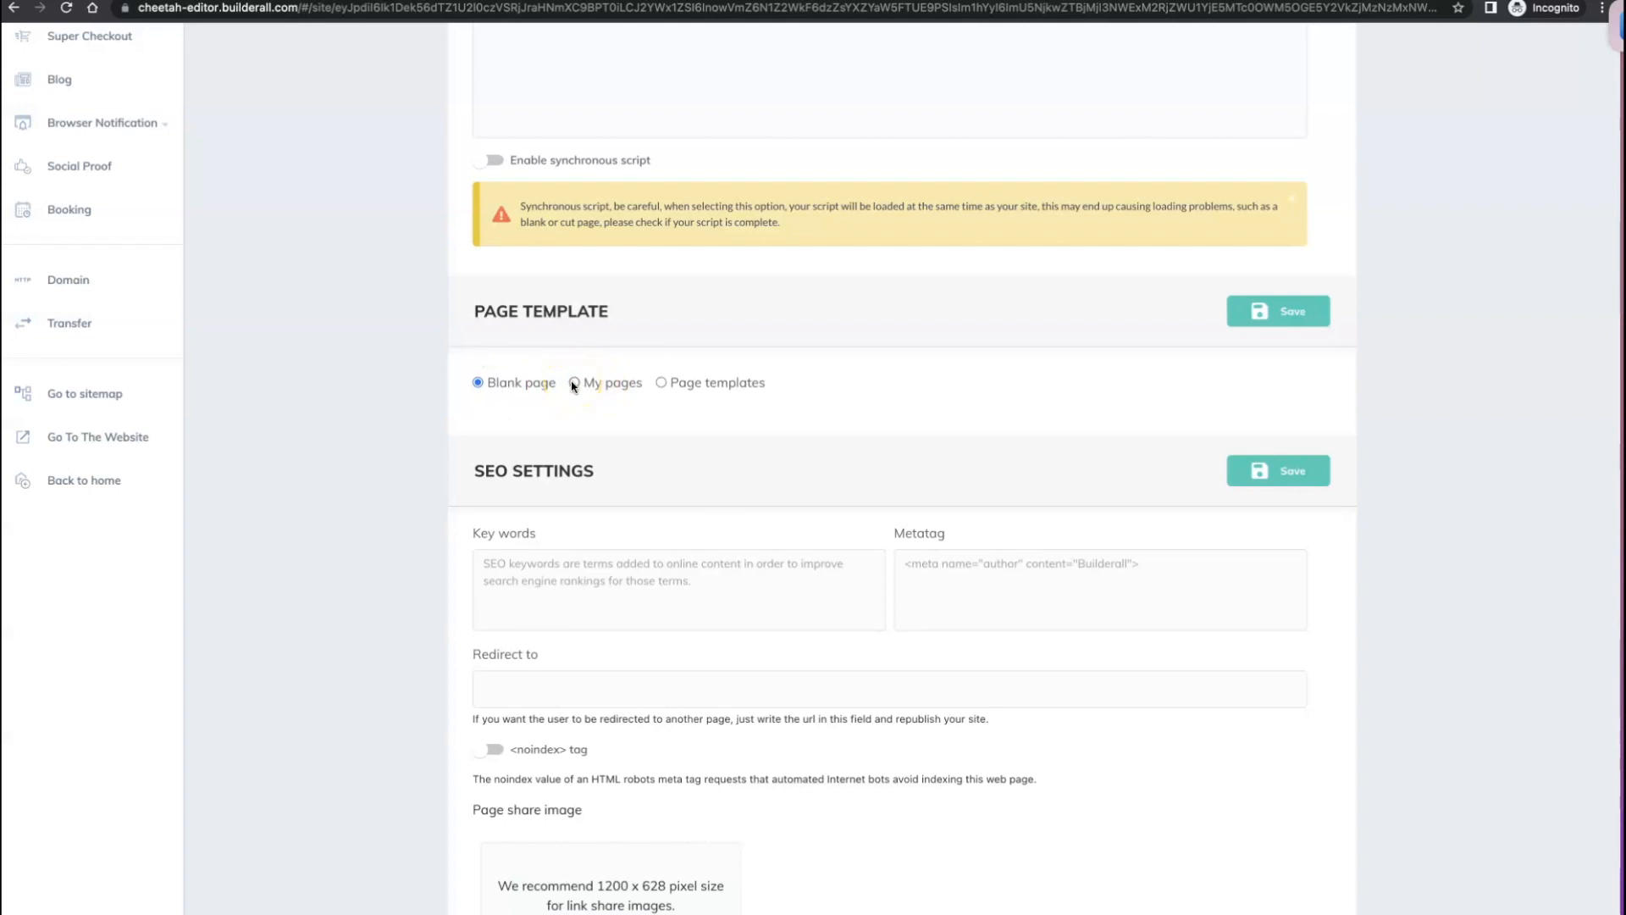
{"action": "left_click", "coordinate": [661, 383]}
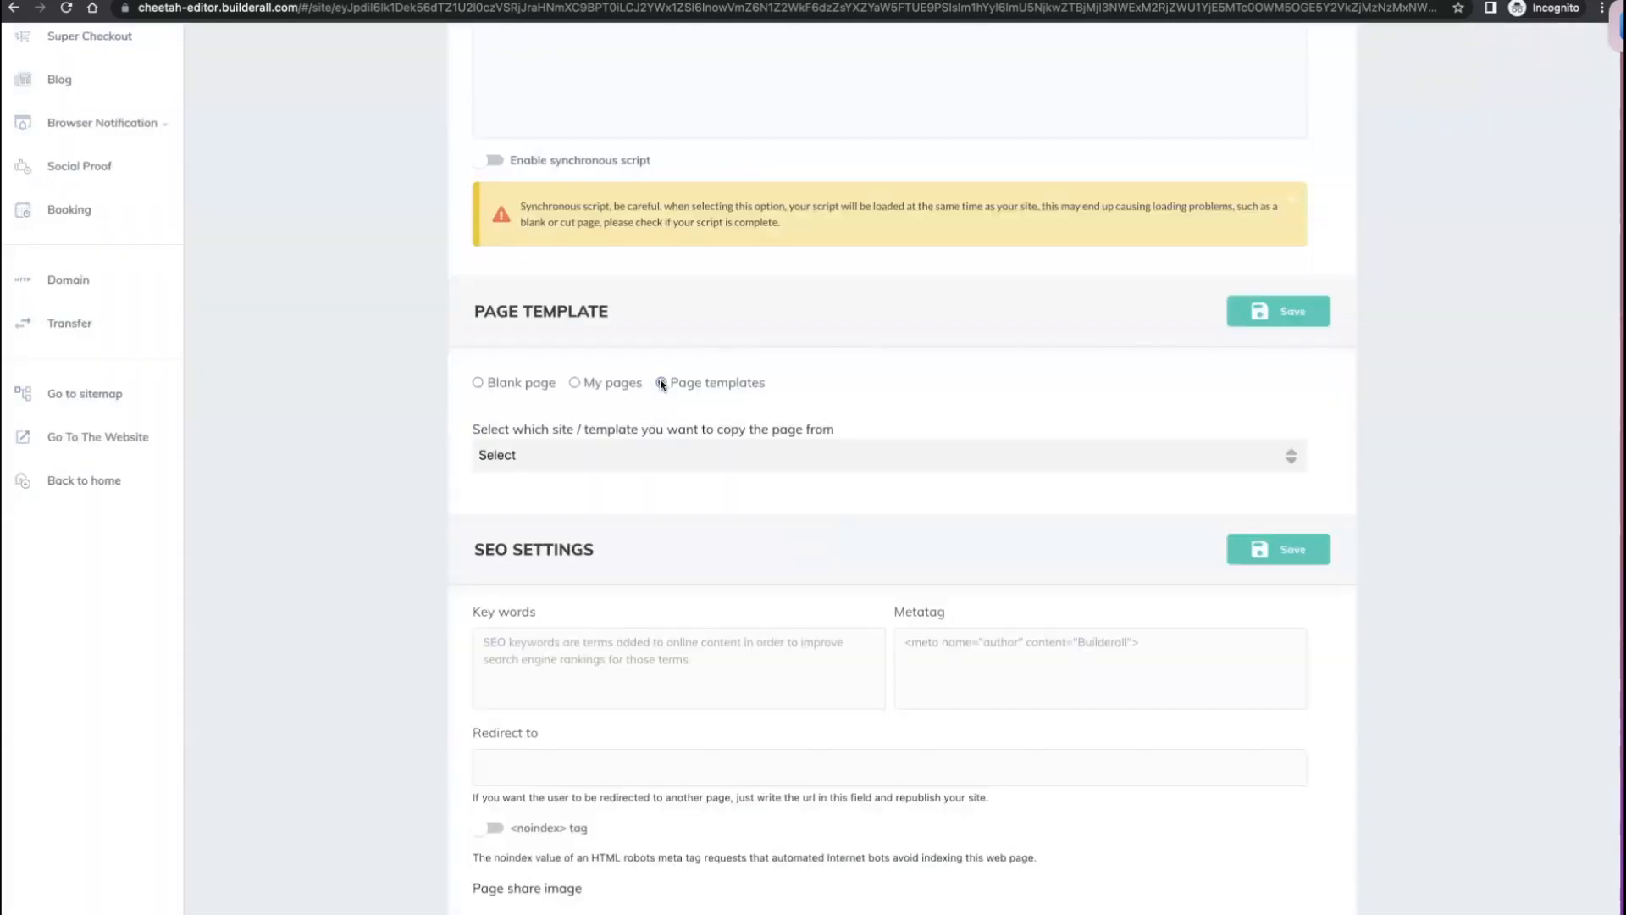
{"action": "left_click", "coordinate": [668, 455]}
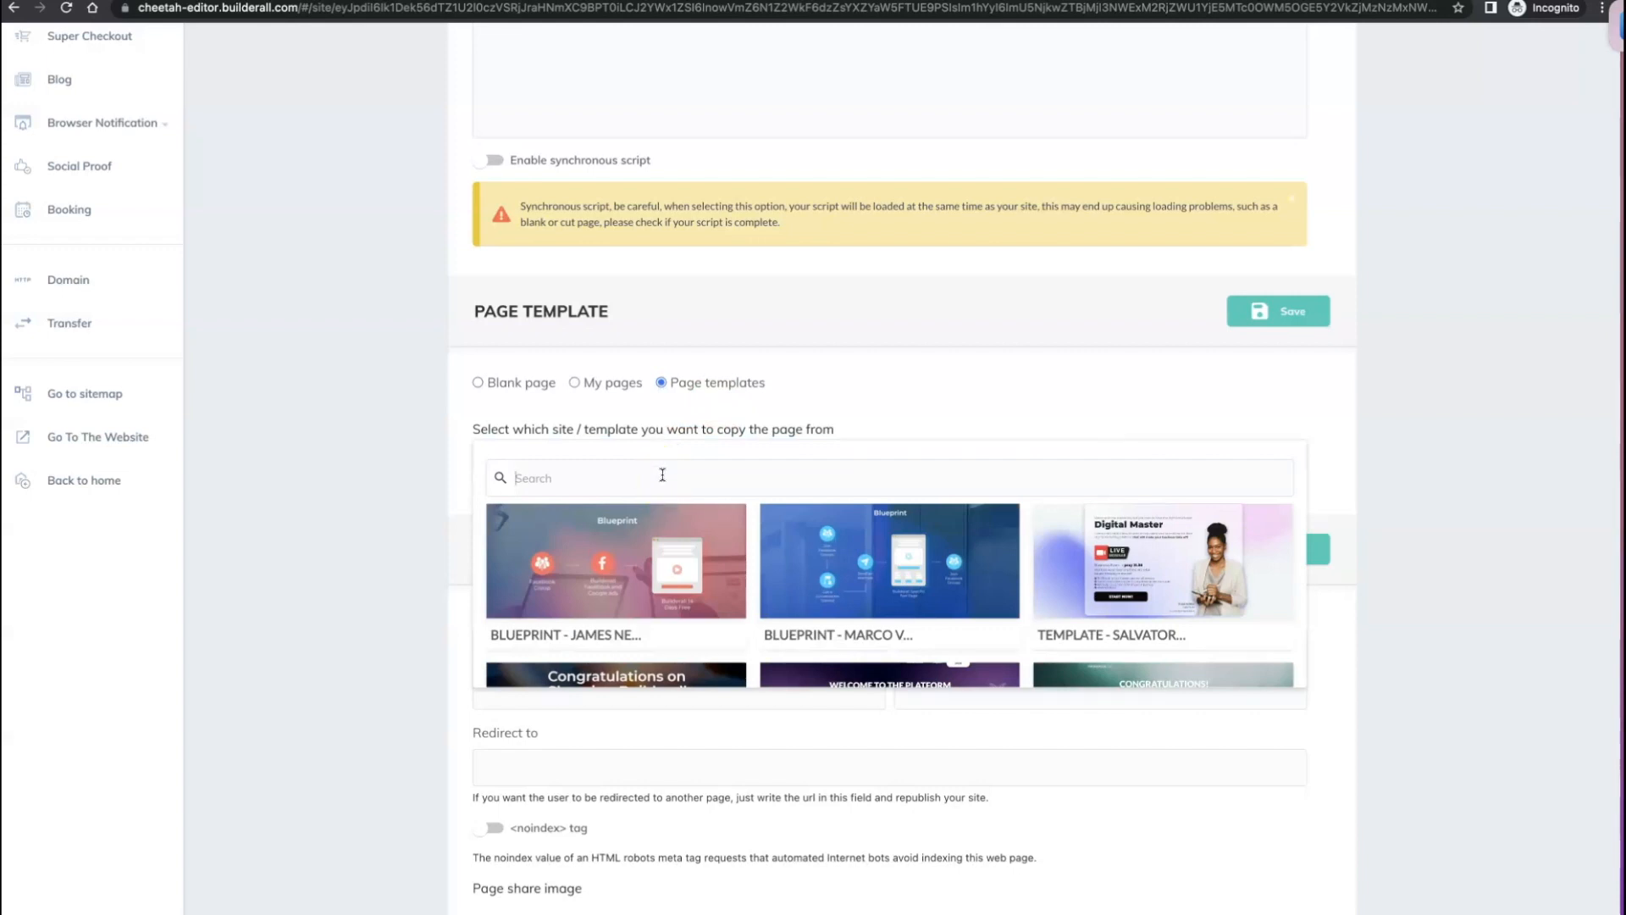
{"action": "type", "text": "optin"}
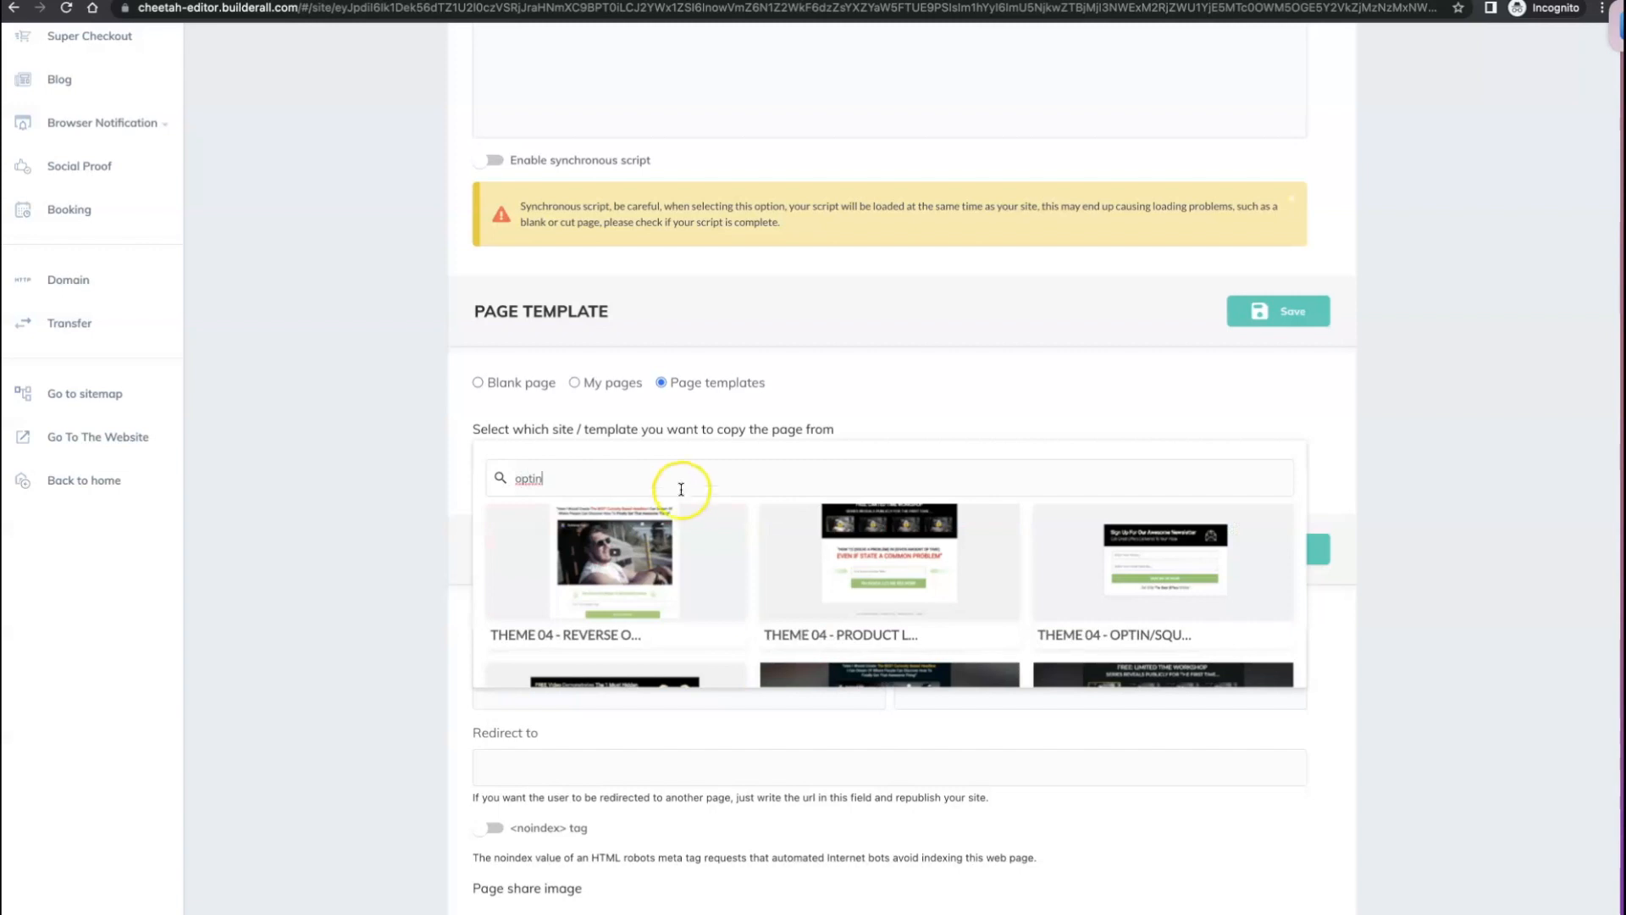
Browse the optin templates and choose Theme 04 - Product Launch Optin Page as the template to copy from
{"action": "scroll", "coordinate": [815, 561], "scroll_direction": "down", "scroll_amount": 5}
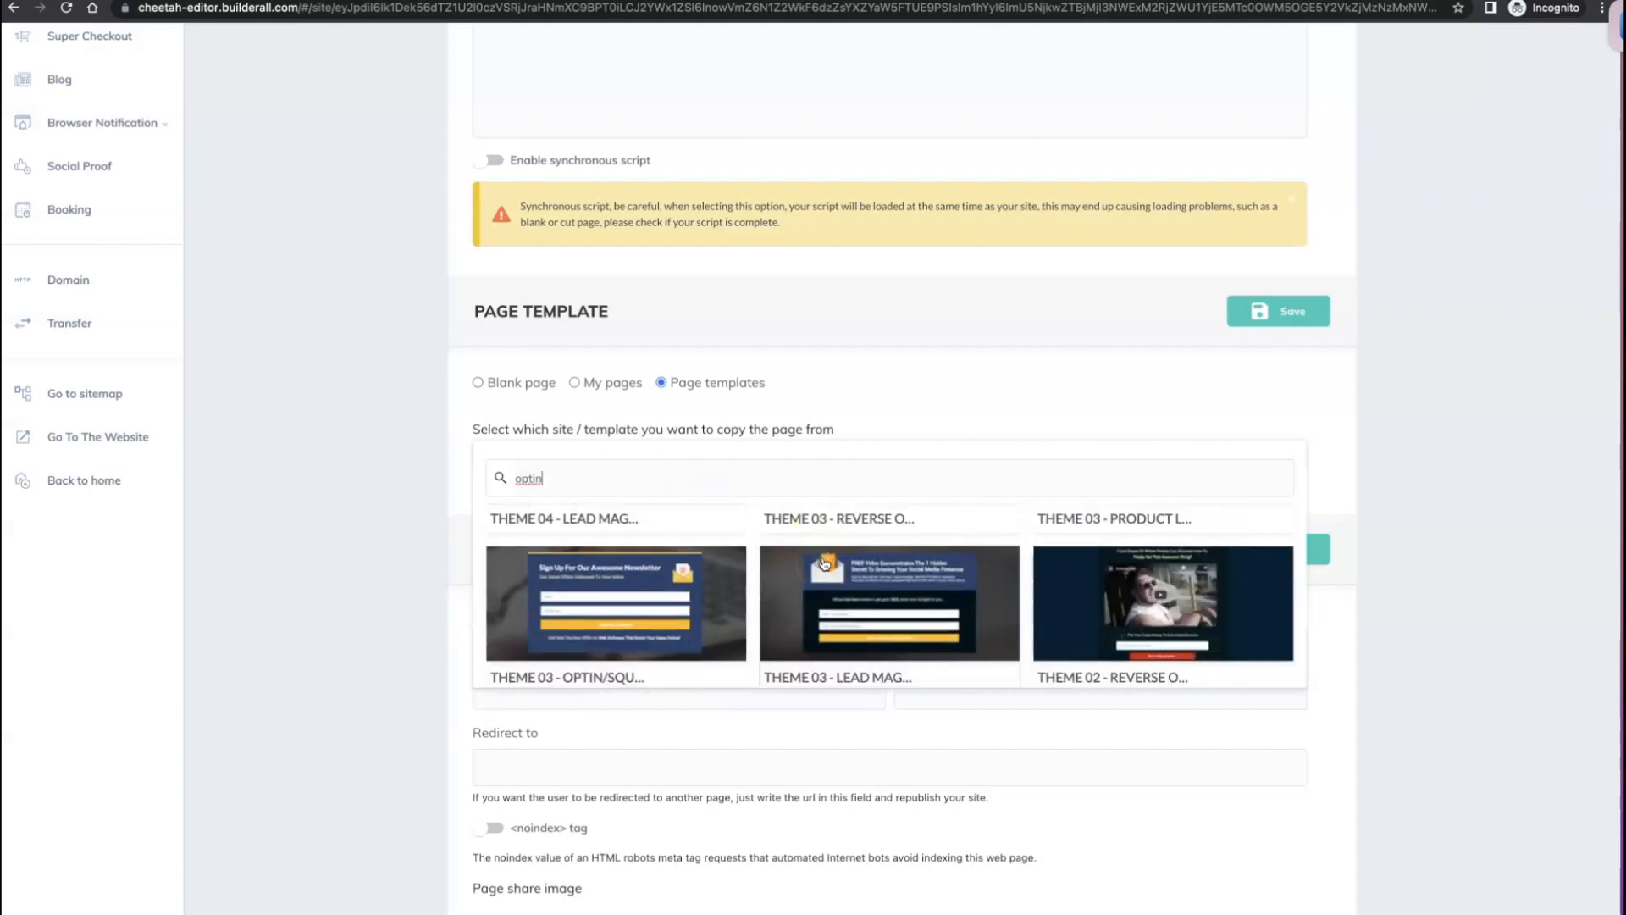
{"action": "scroll", "coordinate": [823, 563], "scroll_direction": "down", "scroll_amount": 5}
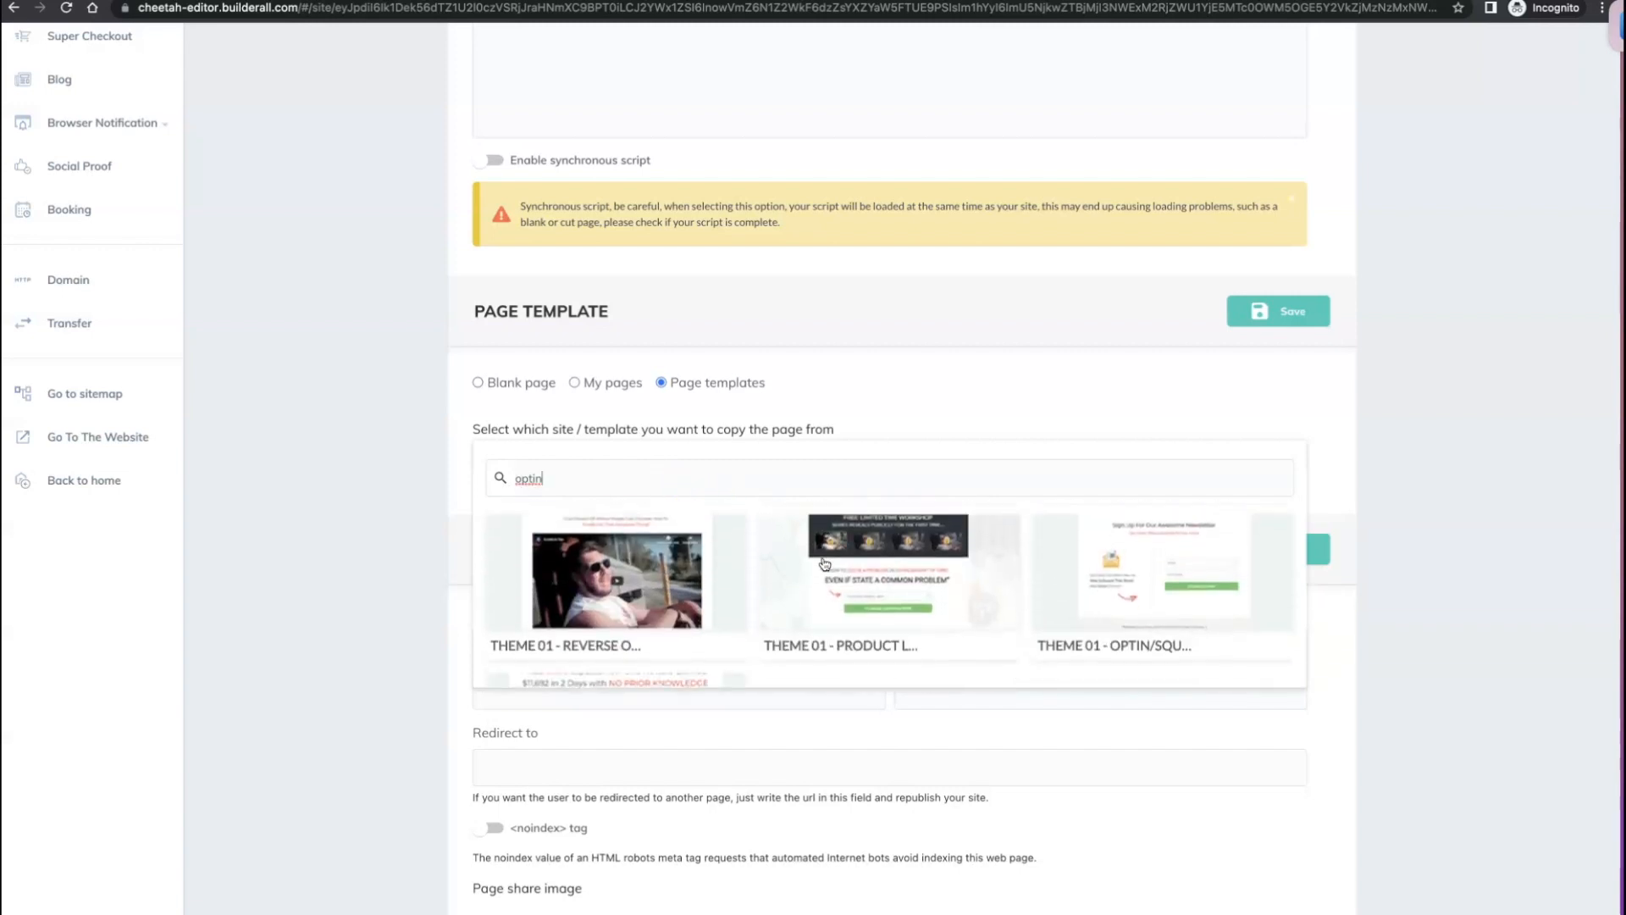
{"action": "scroll", "coordinate": [824, 563], "scroll_direction": "down", "scroll_amount": 2}
{"action": "left_click", "coordinate": [724, 569]}
{"action": "scroll", "coordinate": [728, 566], "scroll_direction": "up", "scroll_amount": 3}
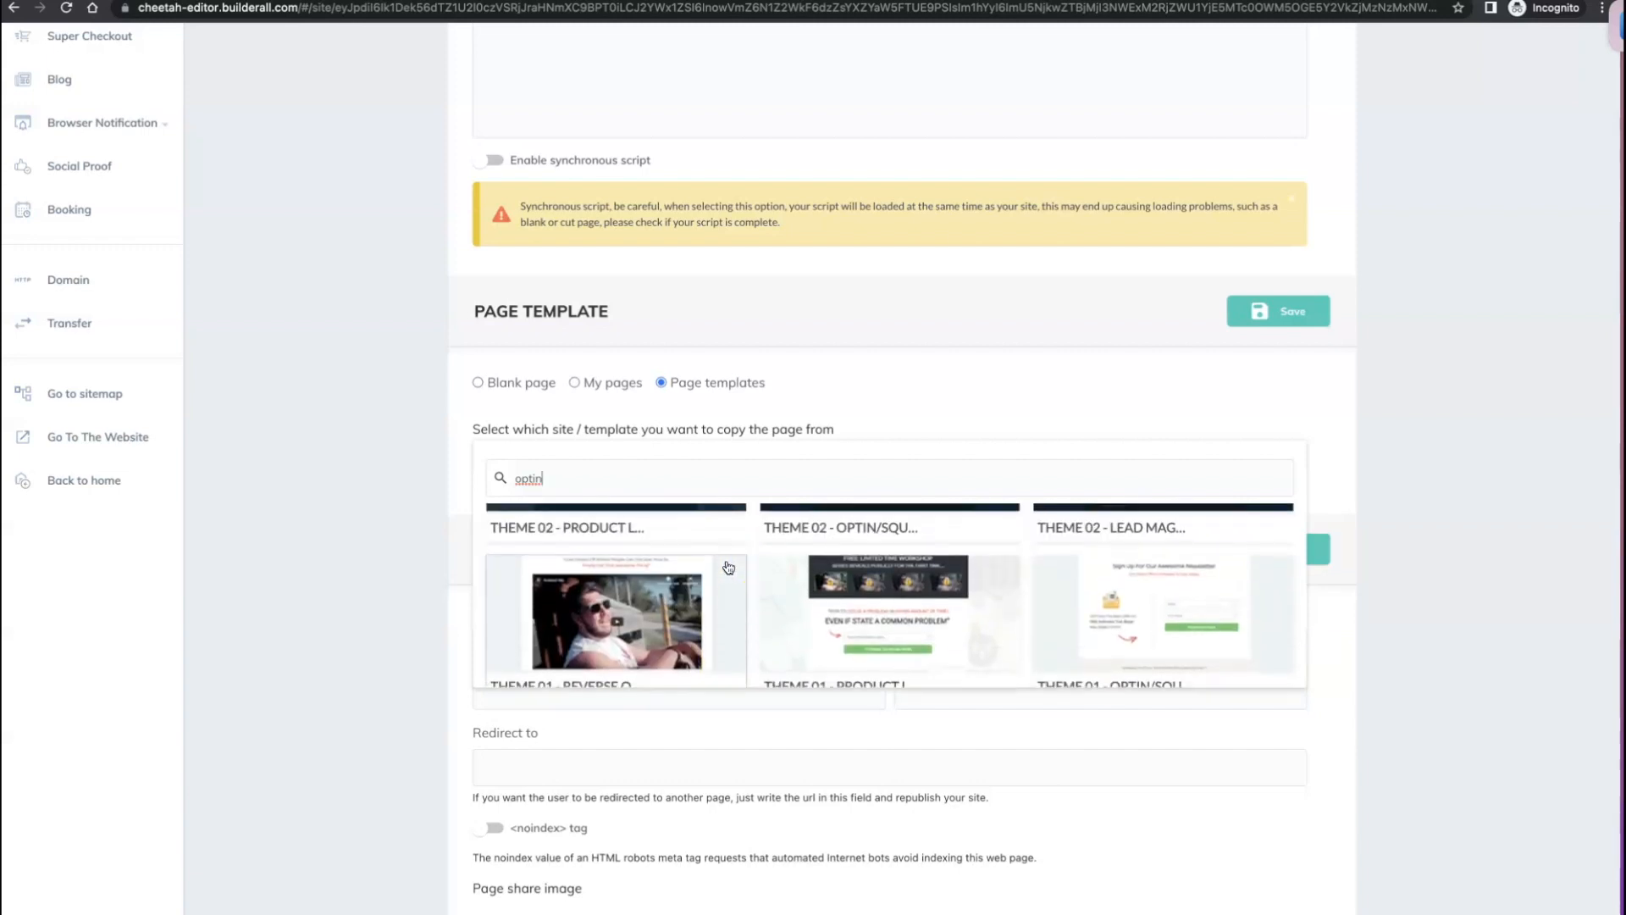
{"action": "scroll", "coordinate": [728, 567], "scroll_direction": "up", "scroll_amount": 5}
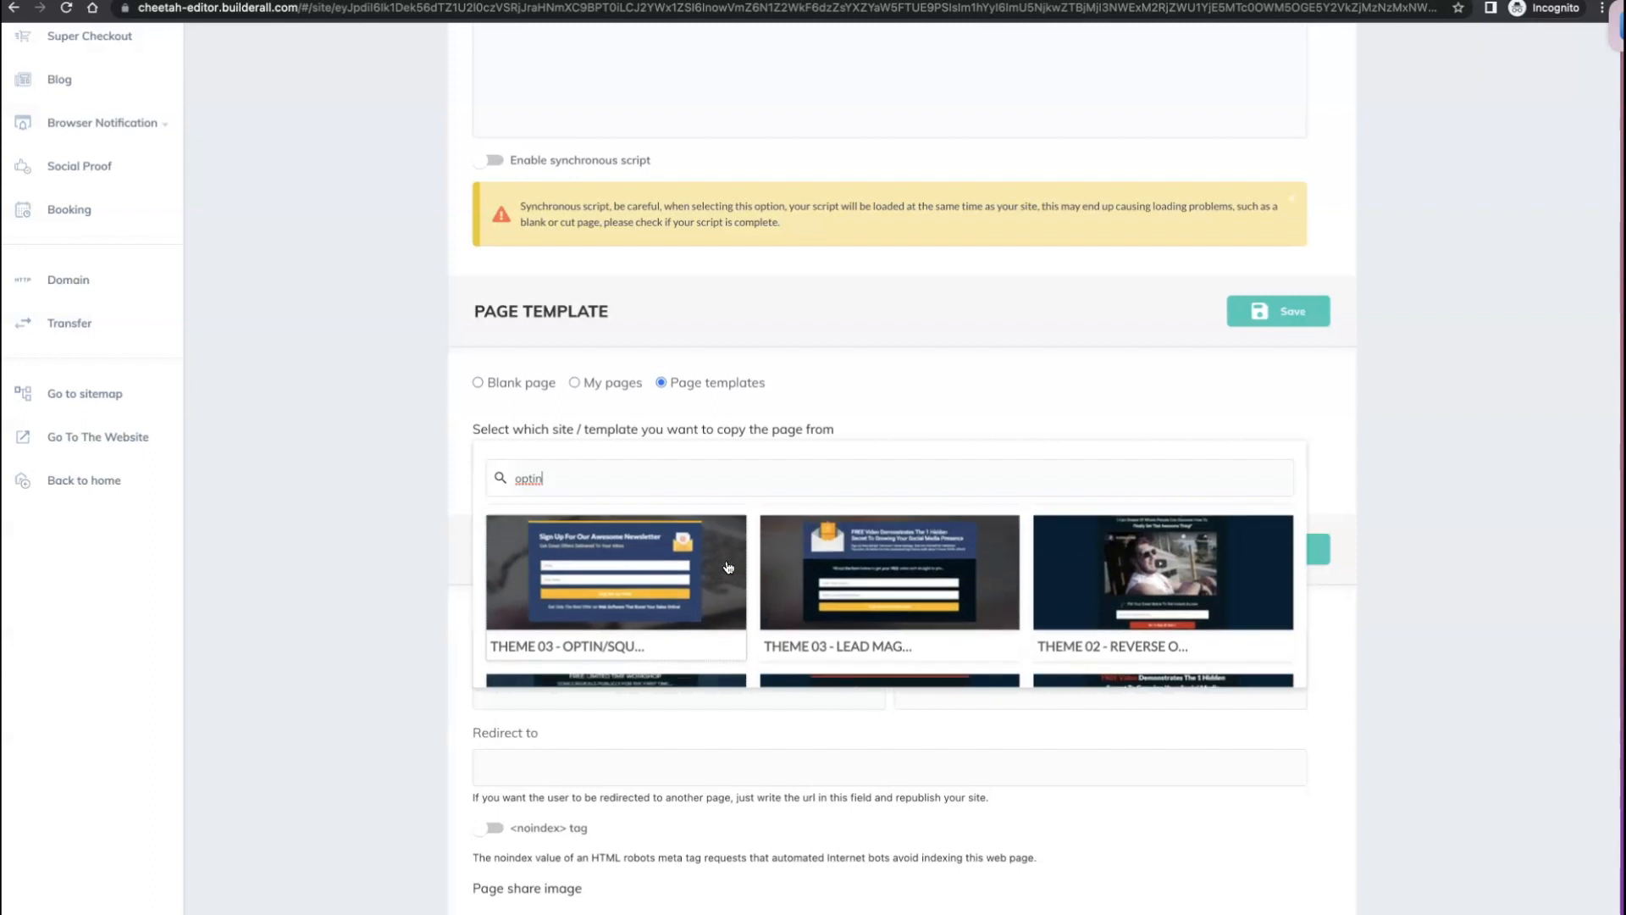
{"action": "scroll", "coordinate": [728, 567], "scroll_direction": "up", "scroll_amount": 2}
{"action": "left_click", "coordinate": [827, 608]}
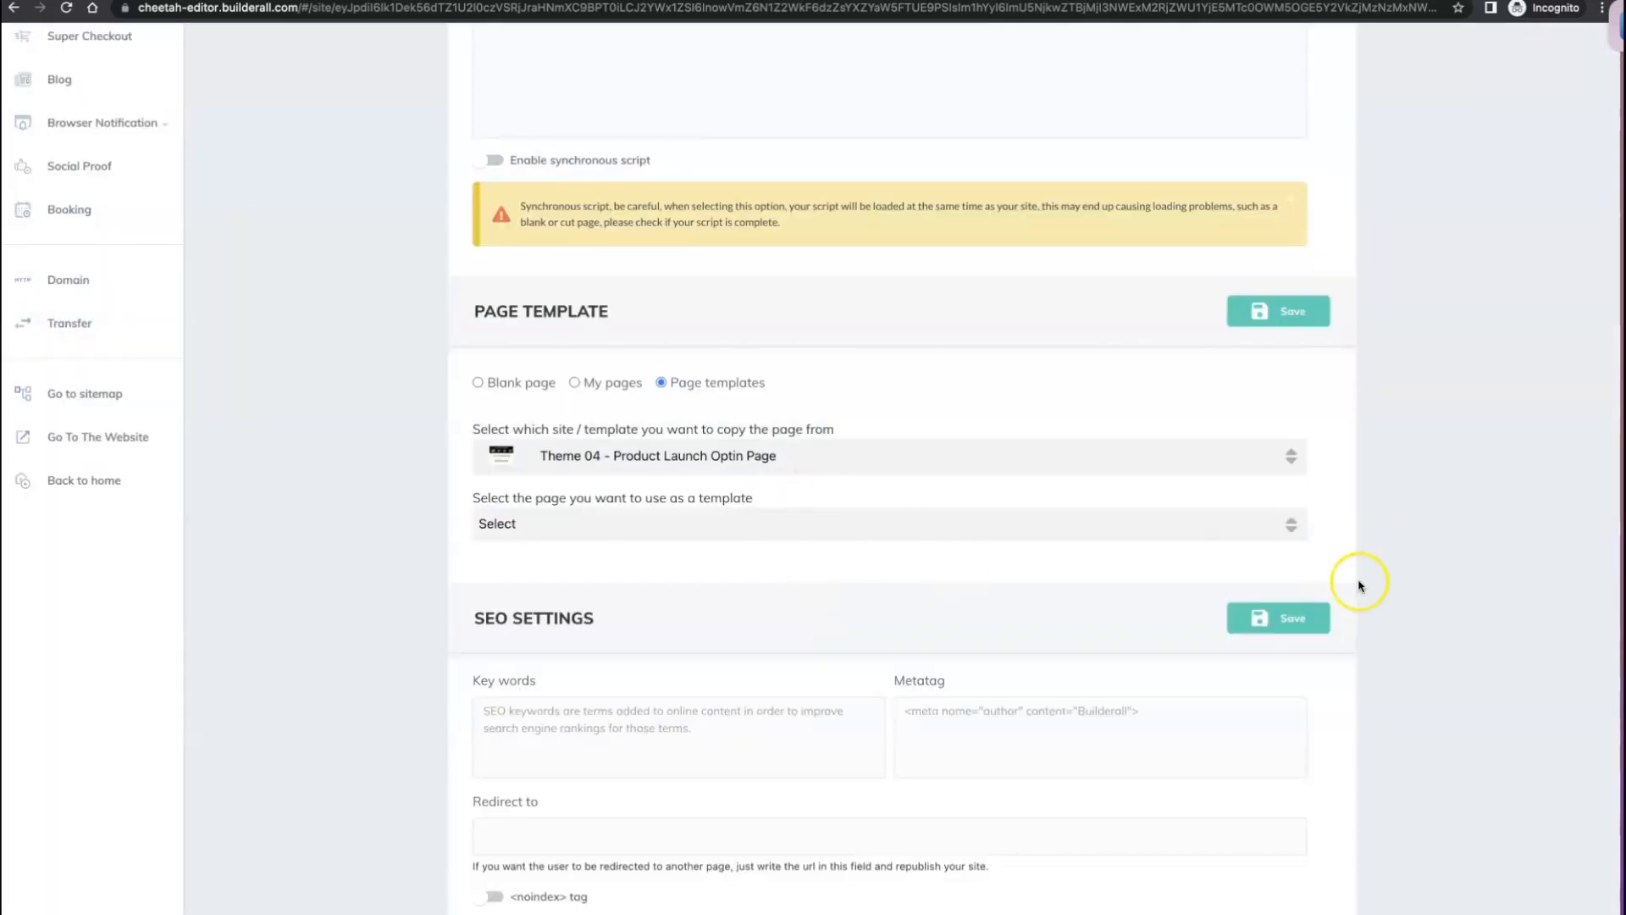
Use the Theme 04 - Product Launch Optin Page as the page to copy and save the new page
{"action": "left_click", "coordinate": [1025, 526]}
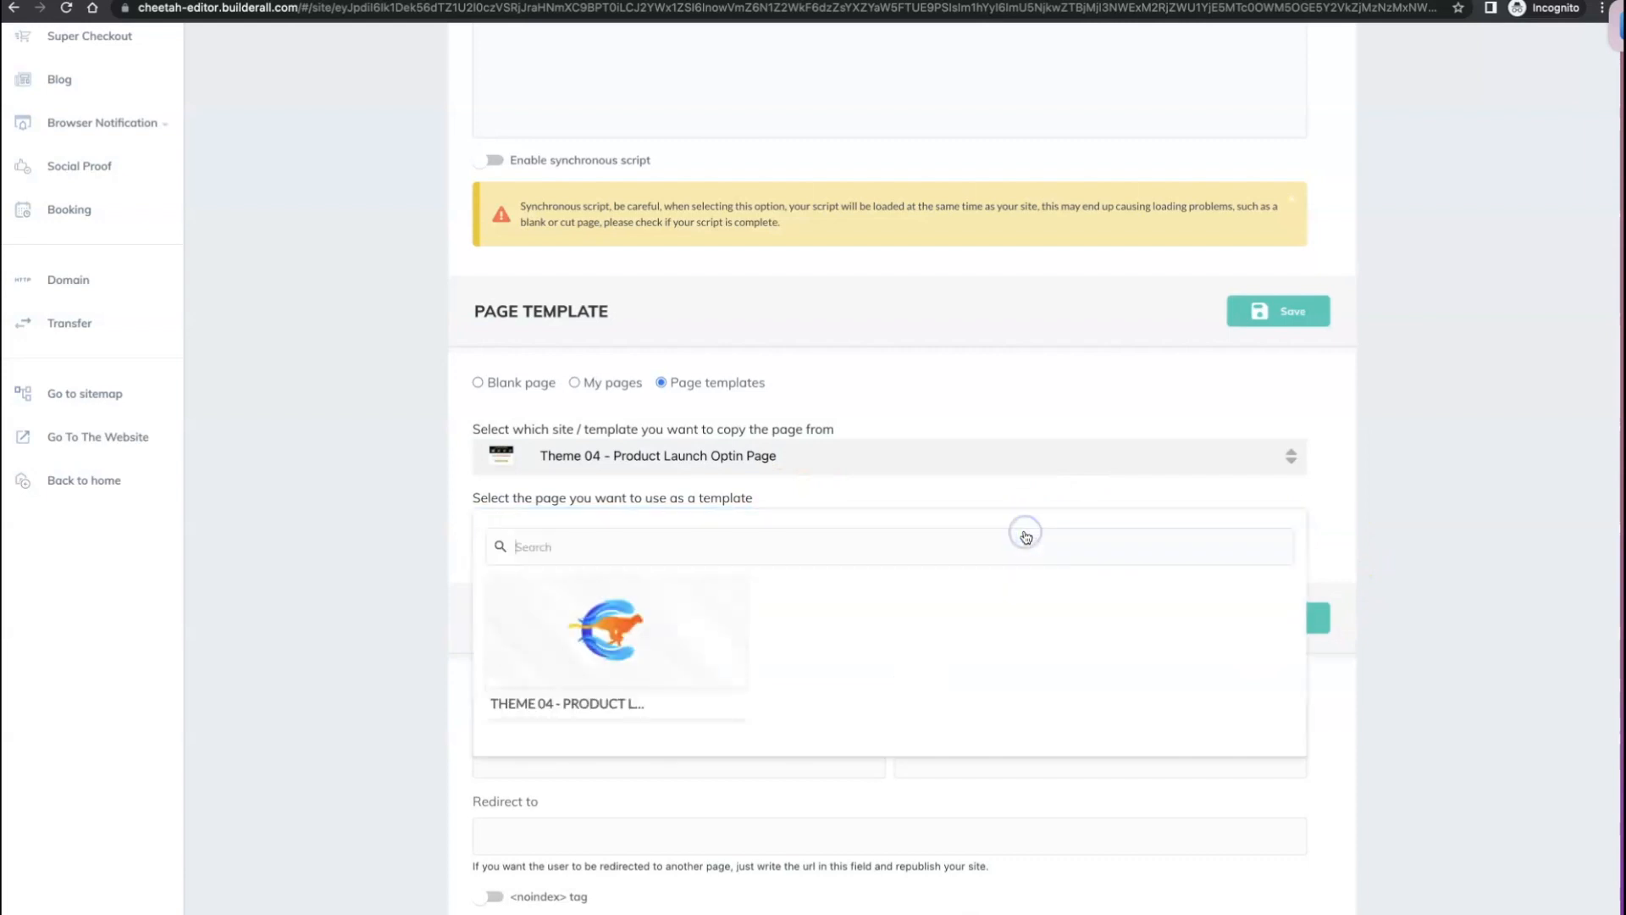
{"action": "left_click", "coordinate": [728, 655]}
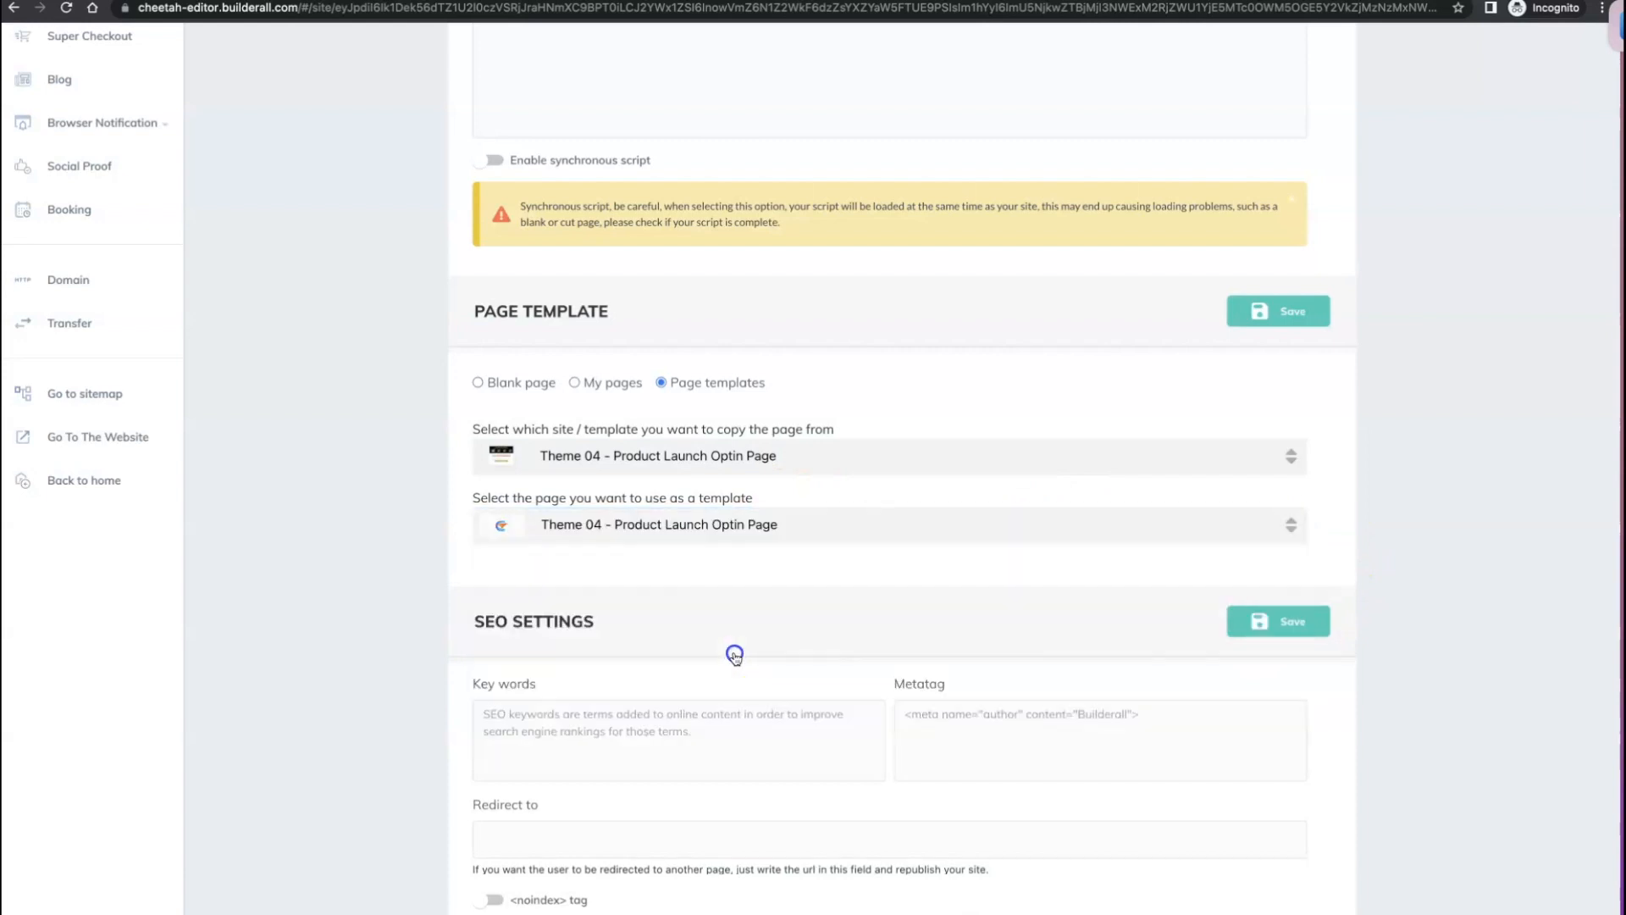
{"action": "left_click", "coordinate": [1318, 307]}
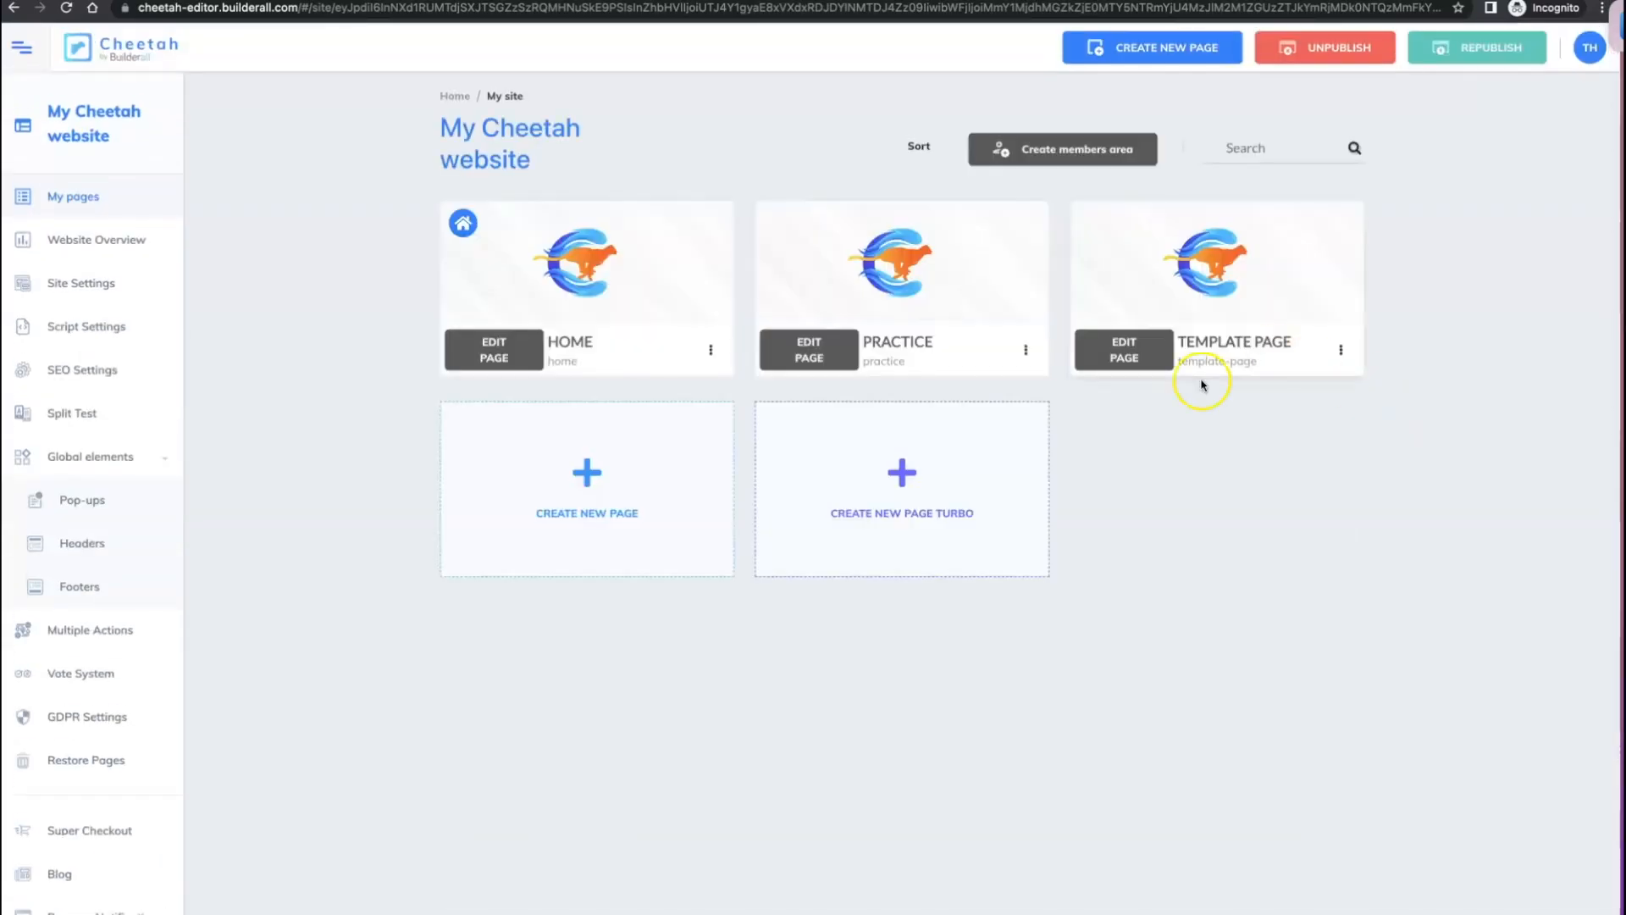
Open Template Page for editing to check its layout, and save and exit
{"action": "left_click", "coordinate": [1124, 349]}
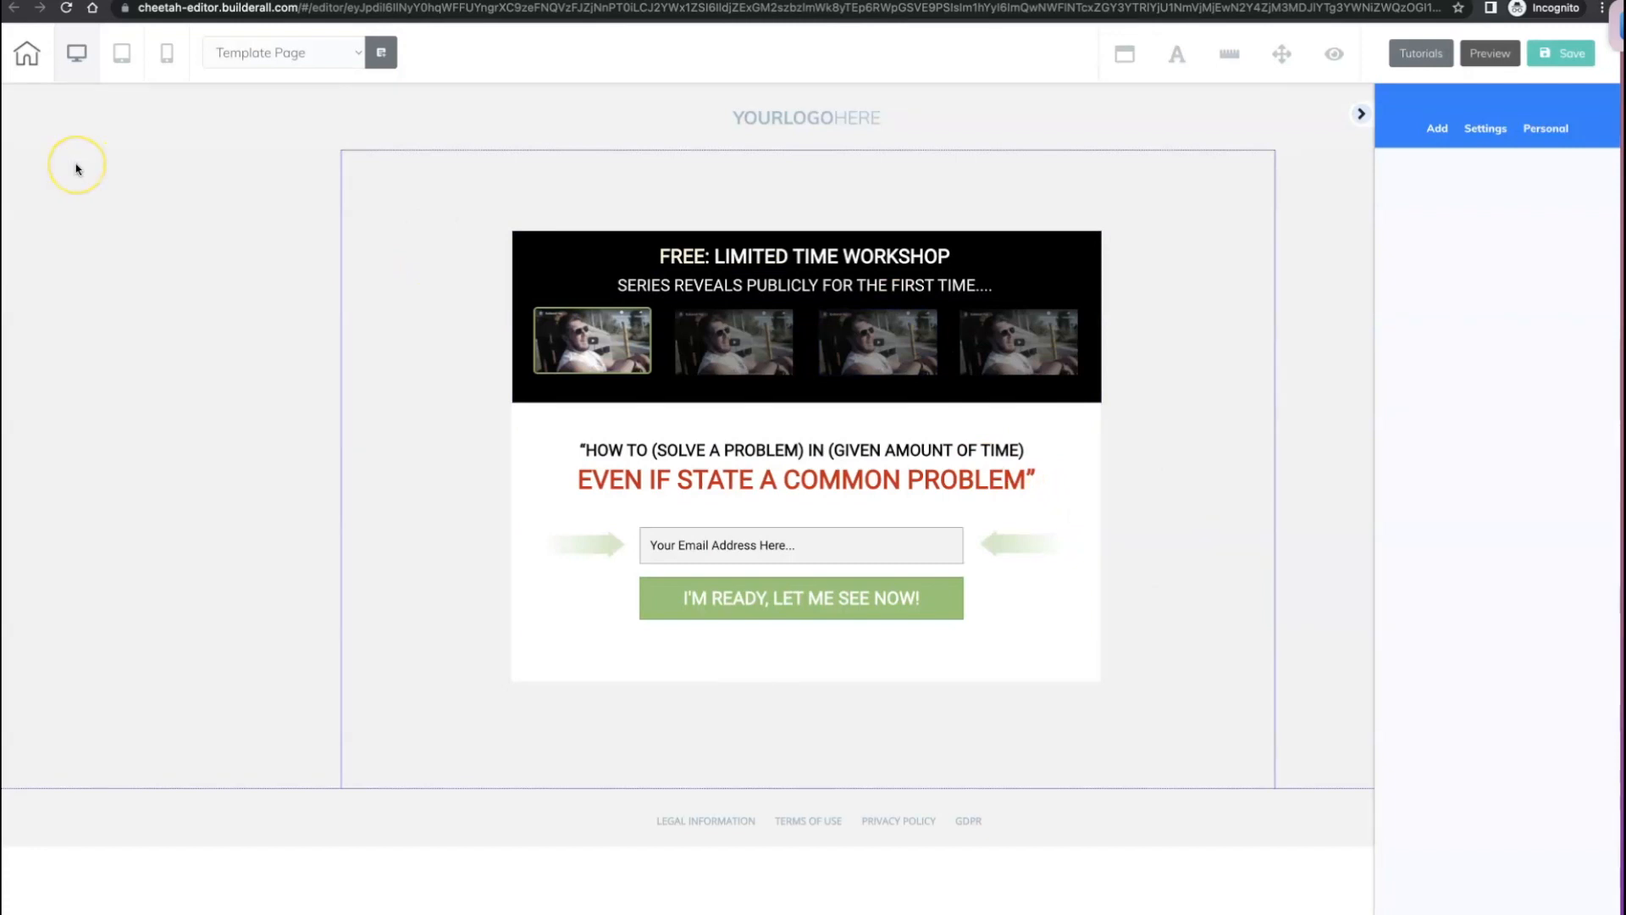
{"action": "left_click", "coordinate": [23, 56]}
{"action": "left_click", "coordinate": [868, 540]}
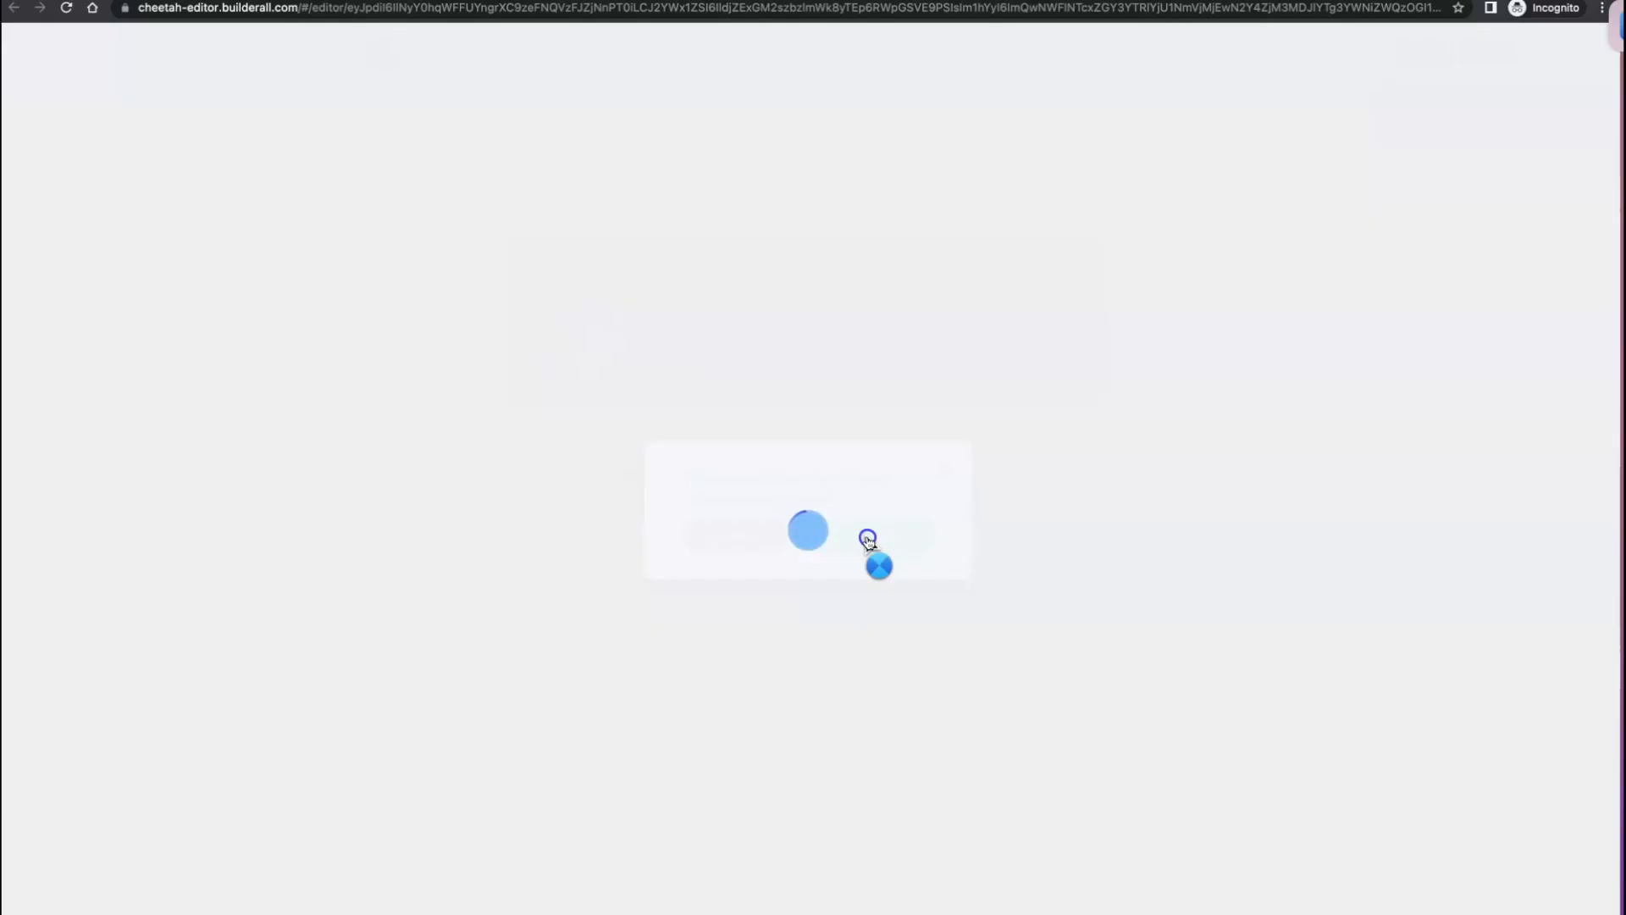
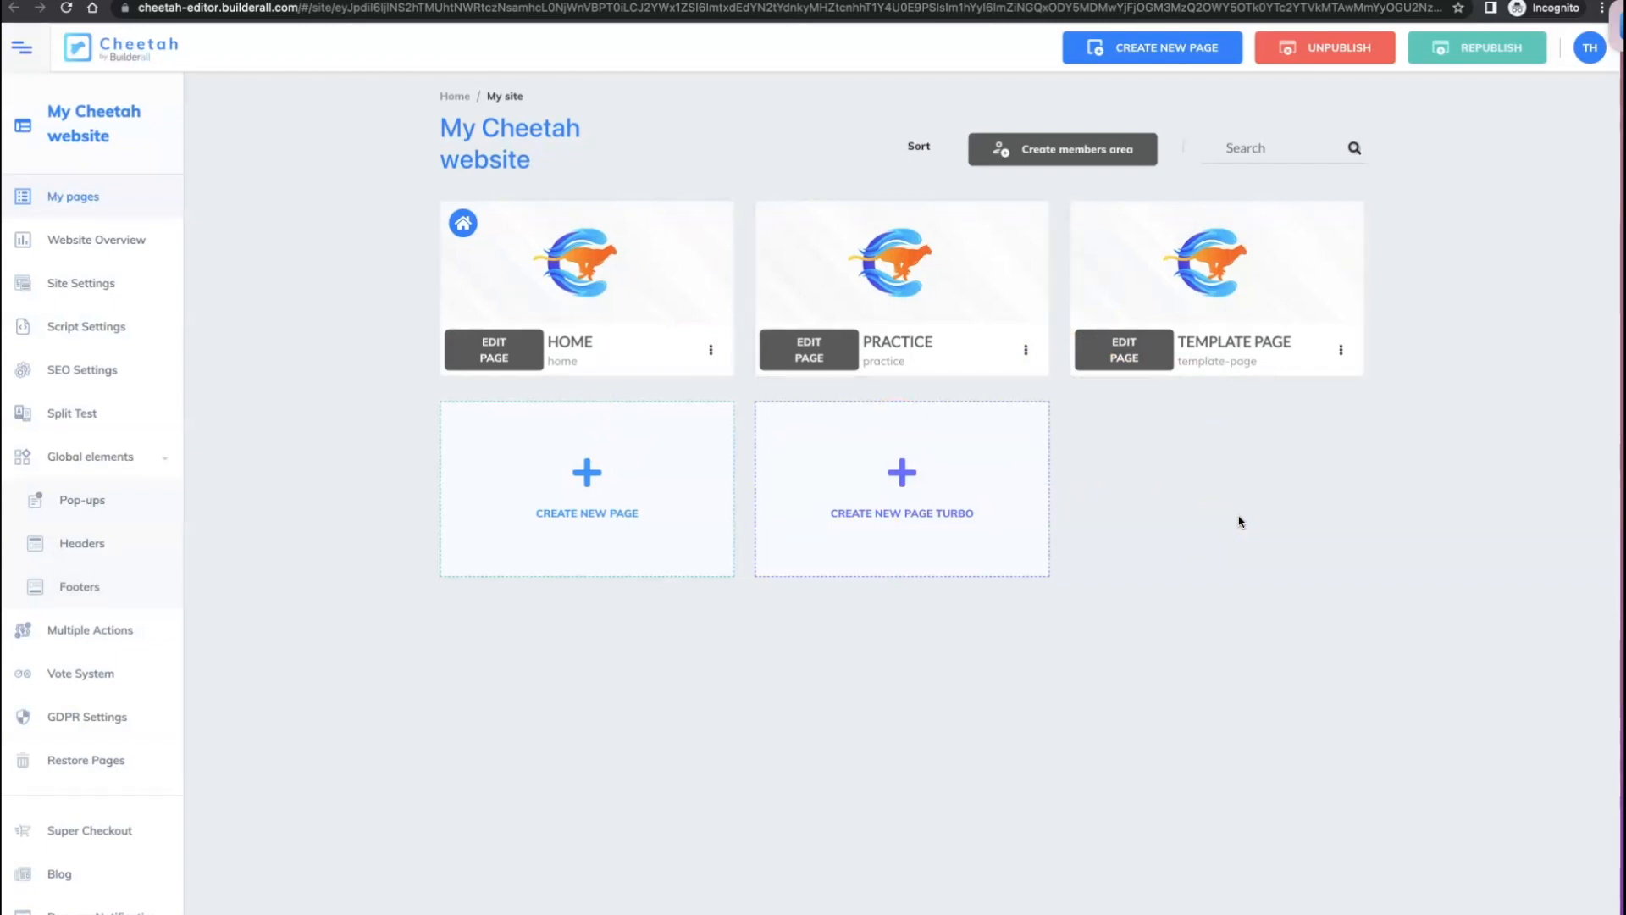
Republish the site and view the live Home page before returning to the page list
{"action": "left_click", "coordinate": [1512, 49]}
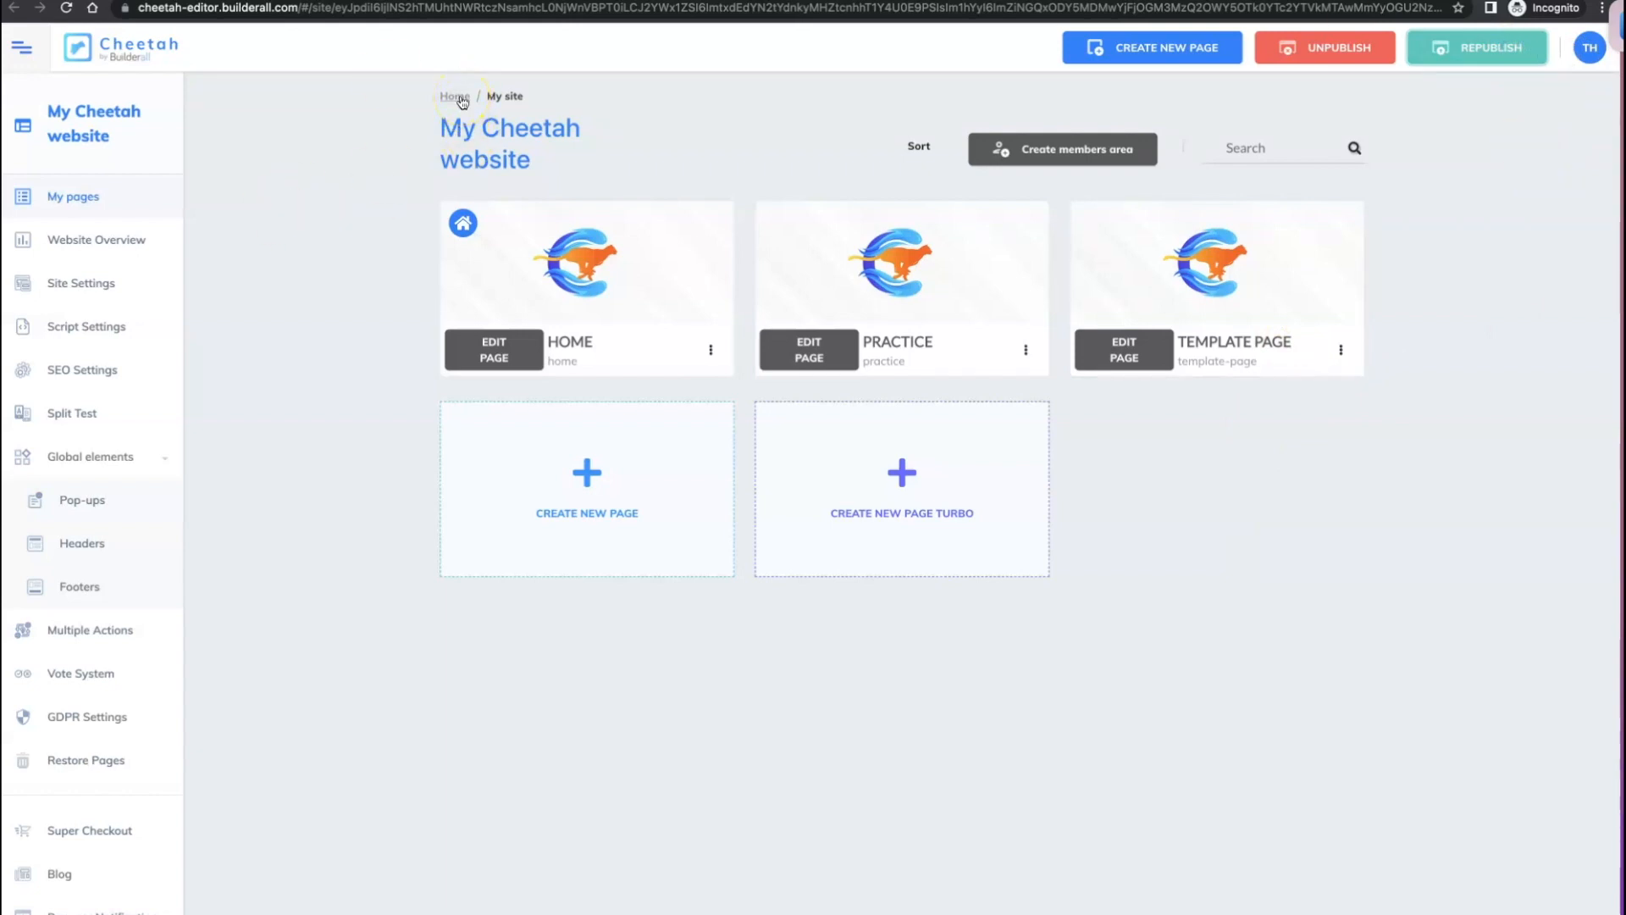
{"action": "left_click", "coordinate": [711, 351]}
{"action": "left_click", "coordinate": [676, 455]}
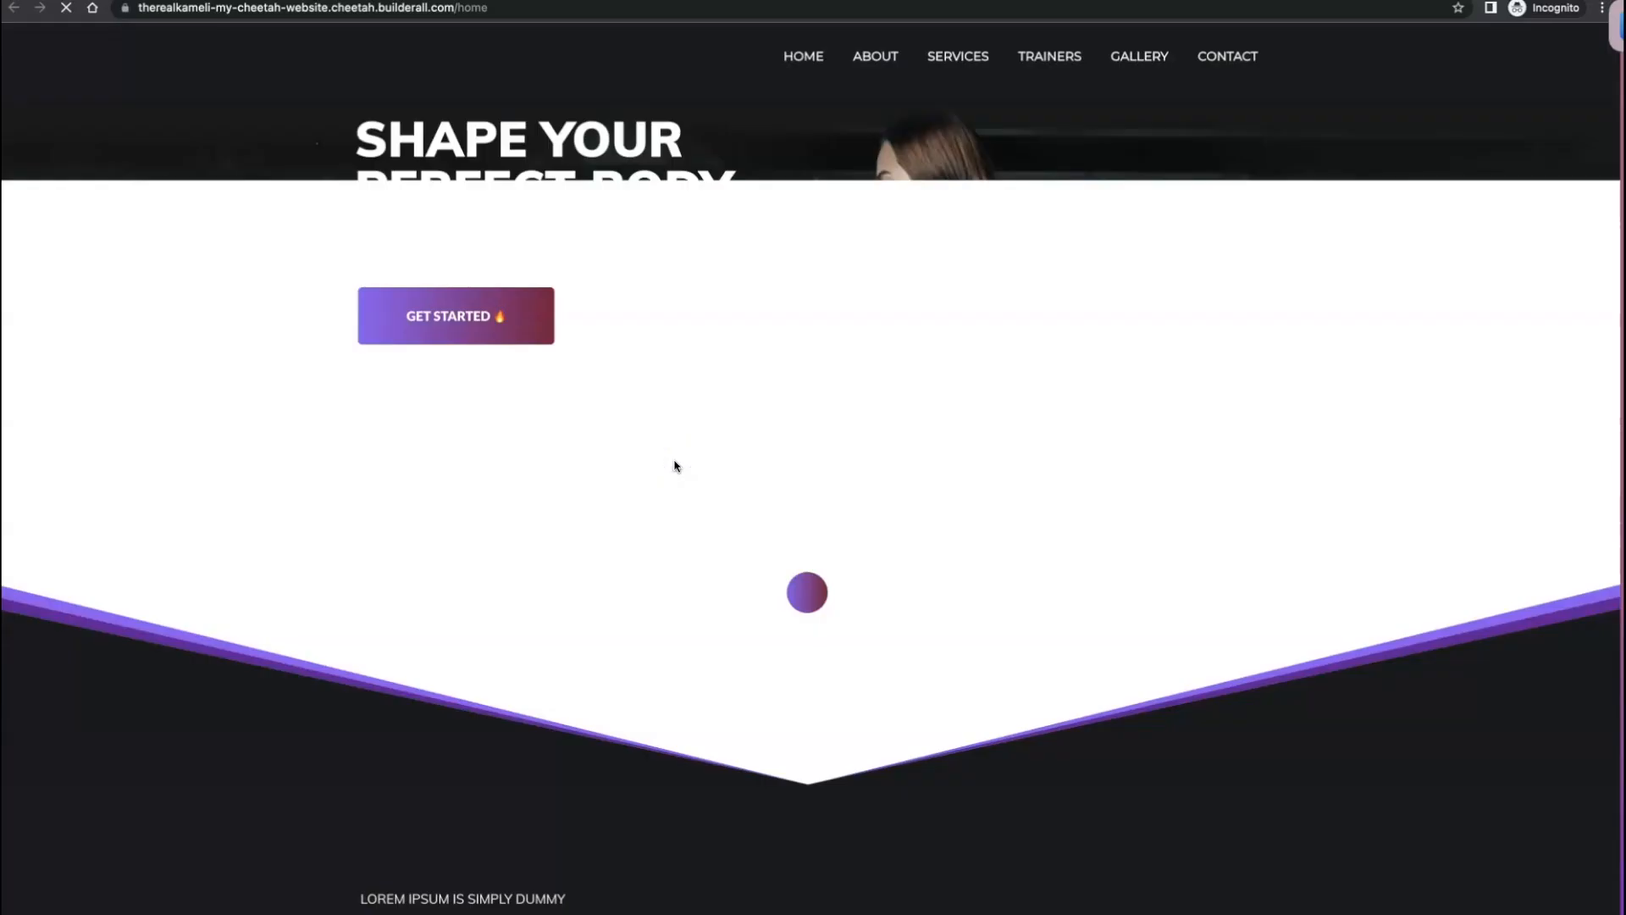
{"action": "scroll", "coordinate": [676, 465], "scroll_direction": "down", "scroll_amount": 10}
{"action": "scroll", "coordinate": [676, 465], "scroll_direction": "up", "scroll_amount": 10}
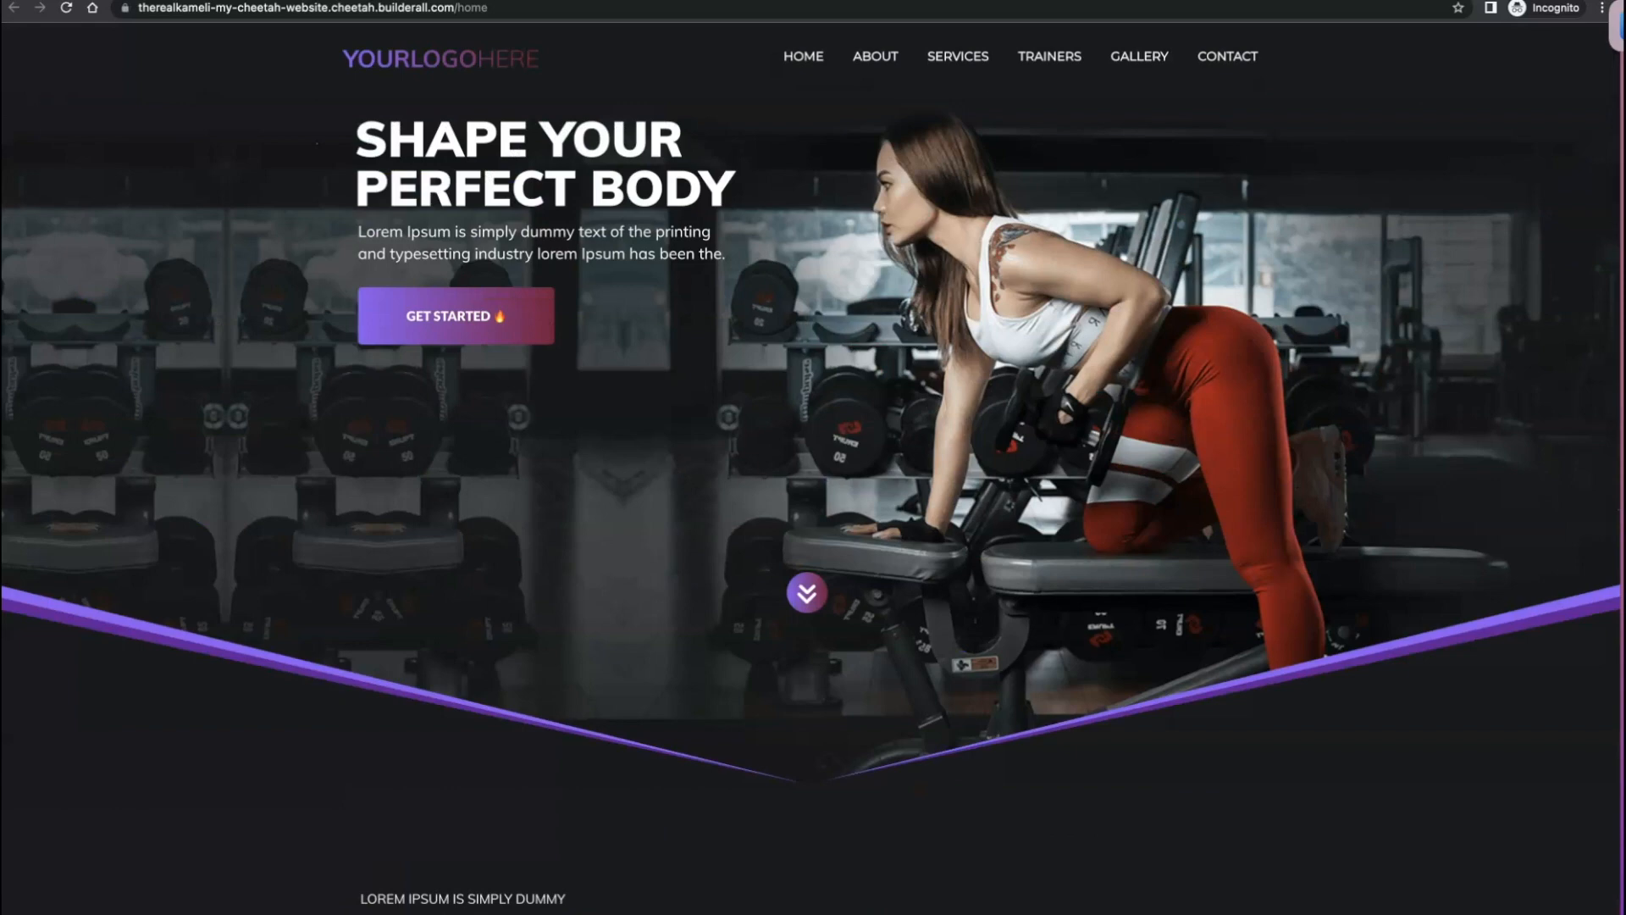
{"action": "left_click", "coordinate": [696, 2]}
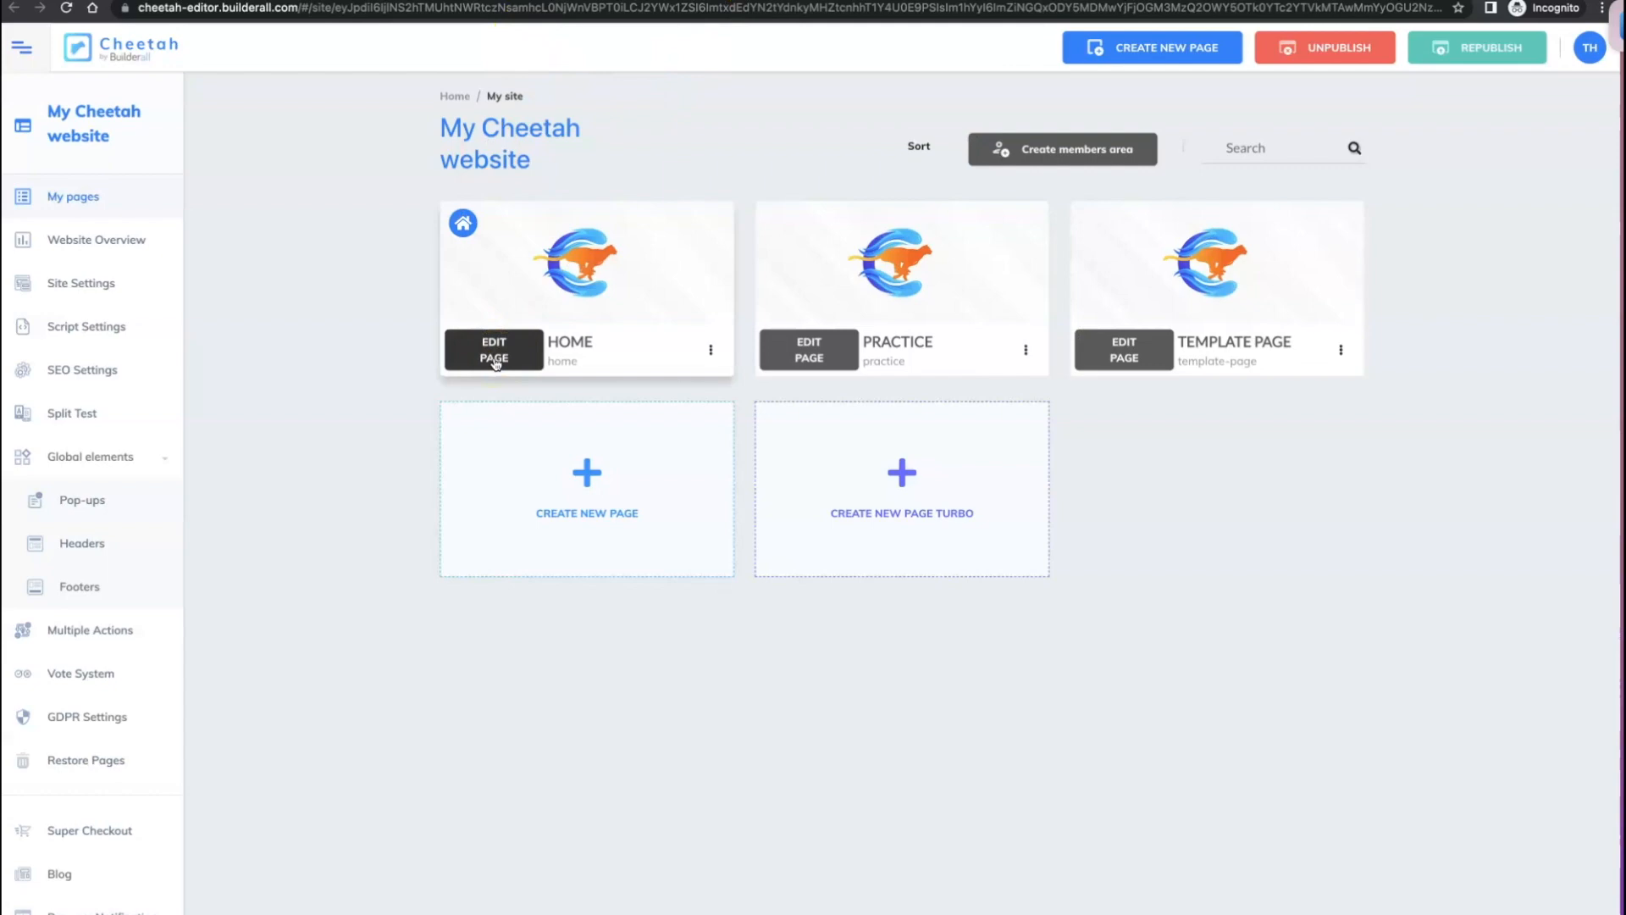
Go to the overview of all sites and view the live My Cheetah website from its site options
{"action": "left_click", "coordinate": [458, 101]}
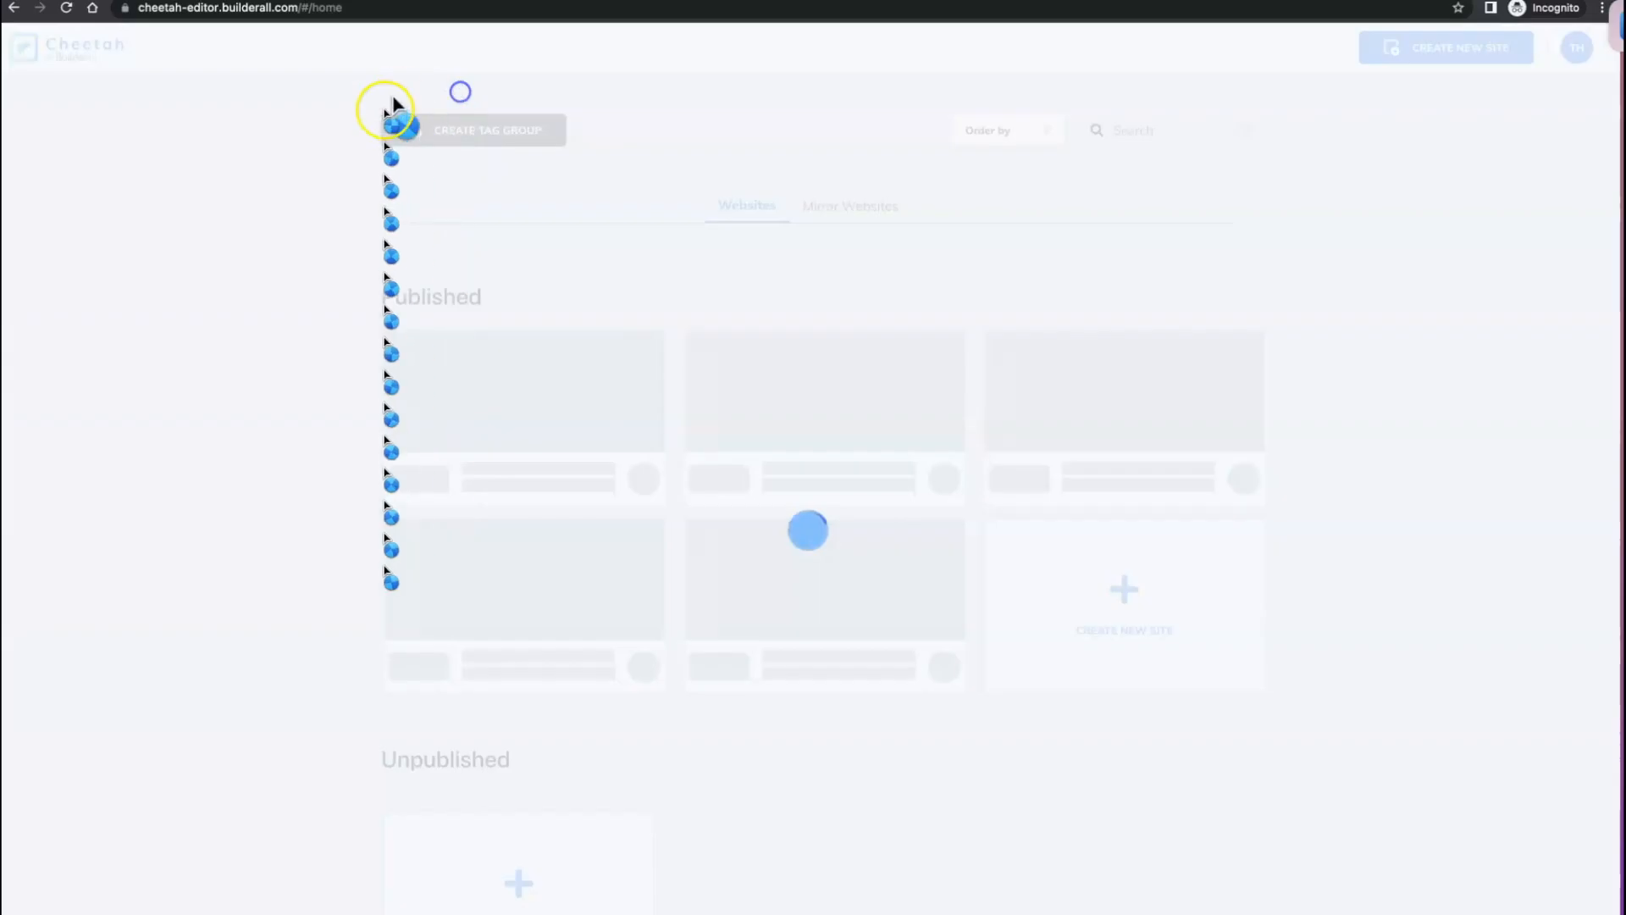
{"action": "left_click", "coordinate": [641, 479]}
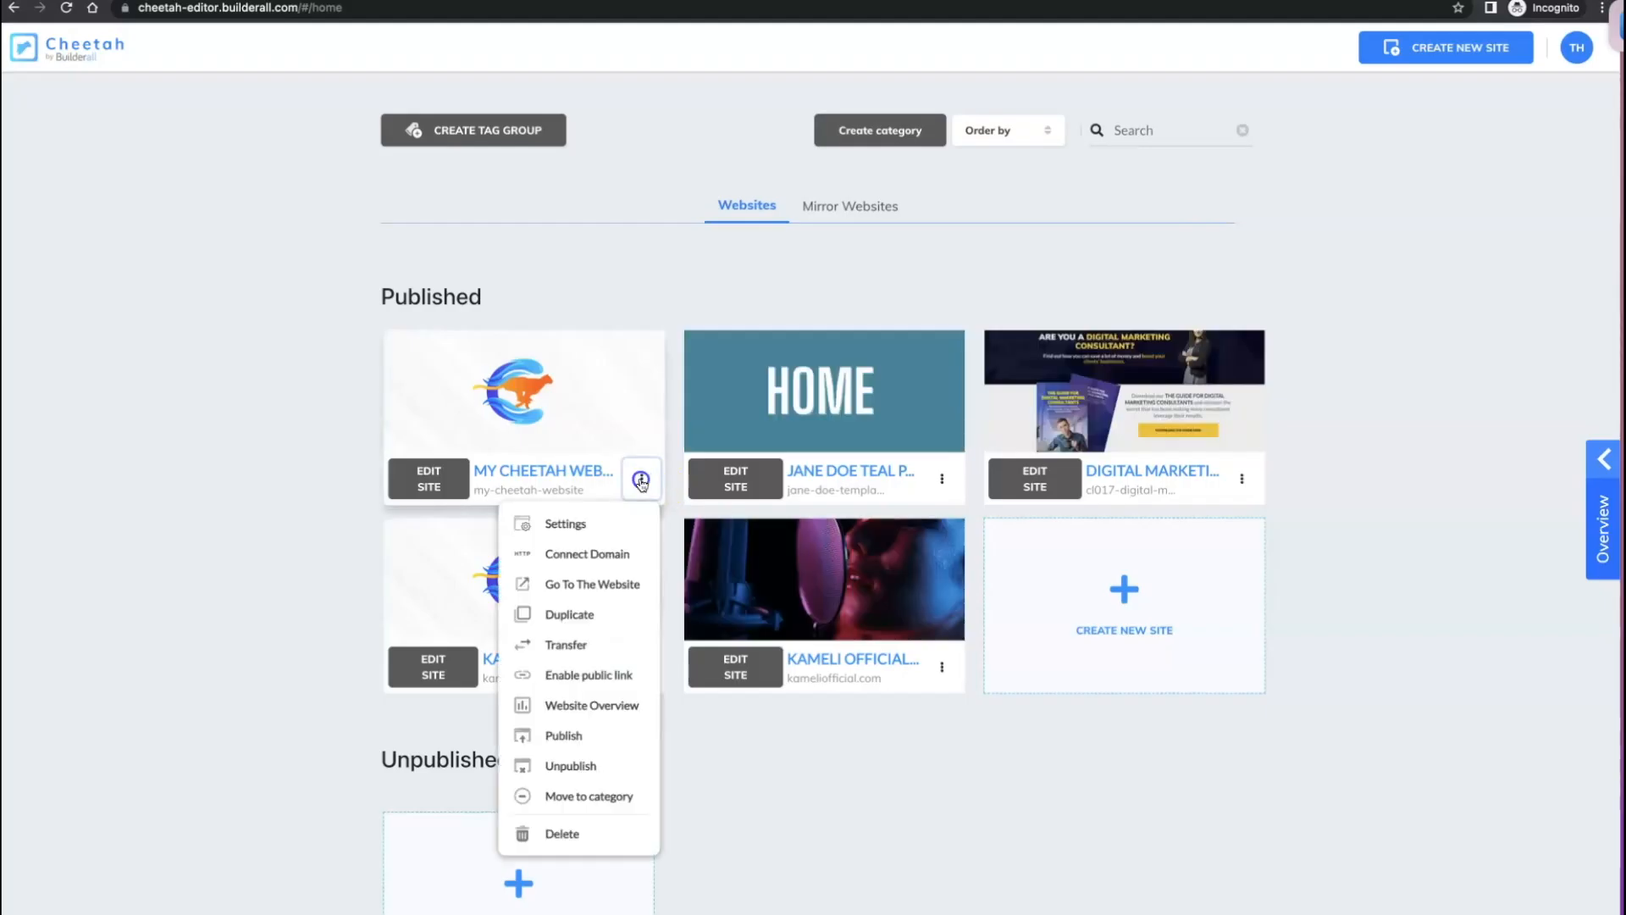
{"action": "left_click", "coordinate": [626, 585]}
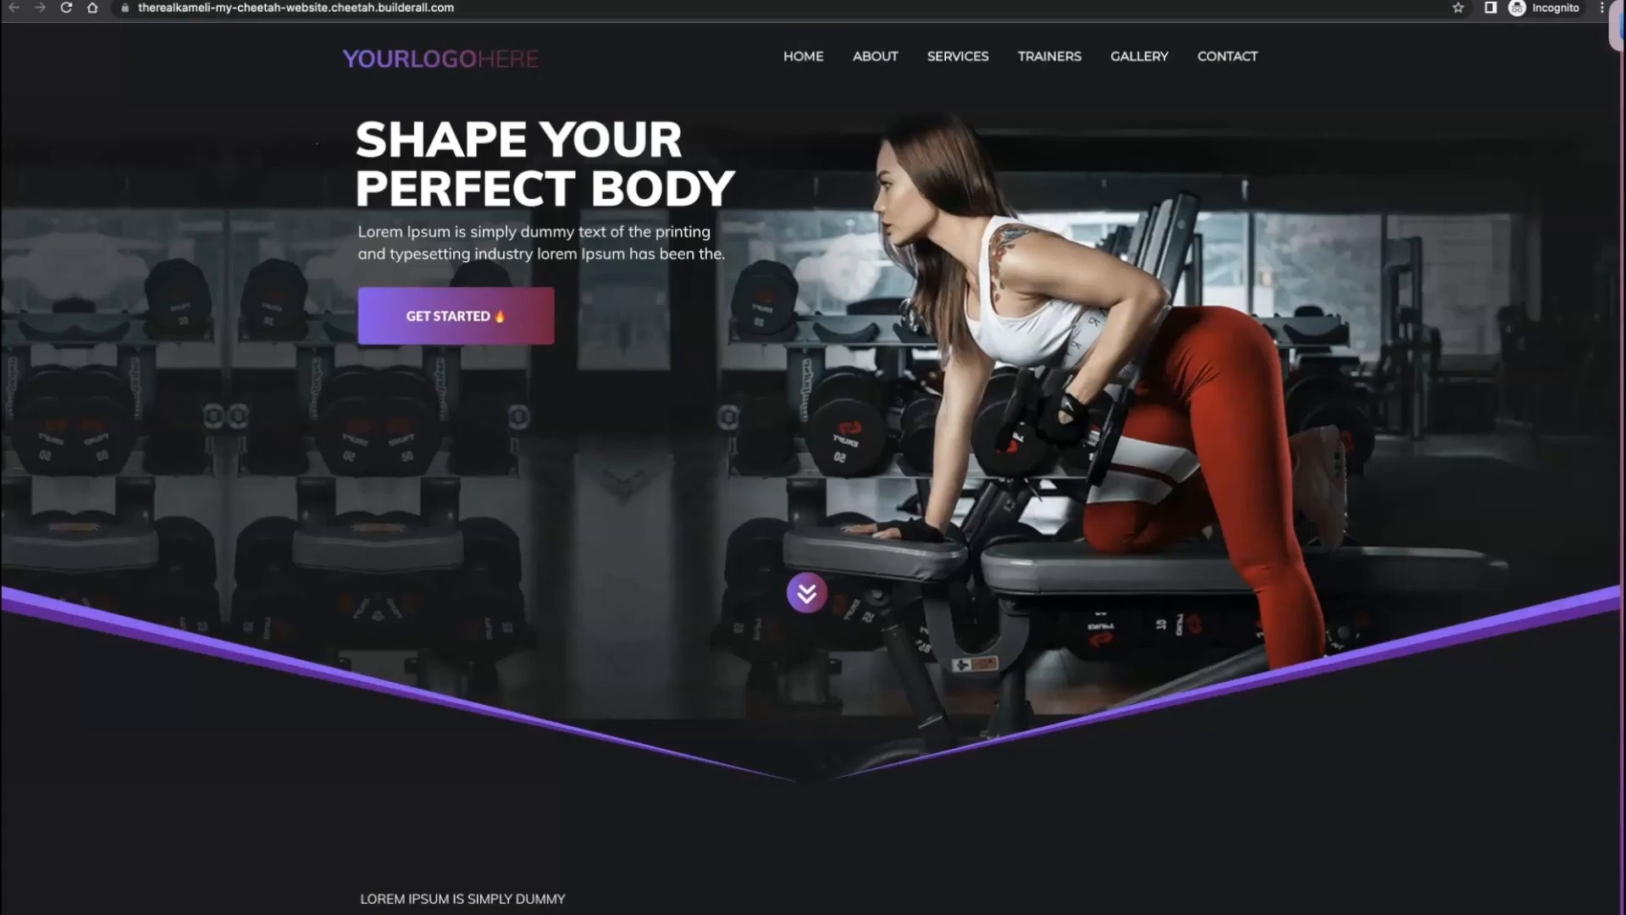
{"action": "left_click", "coordinate": [779, 0]}
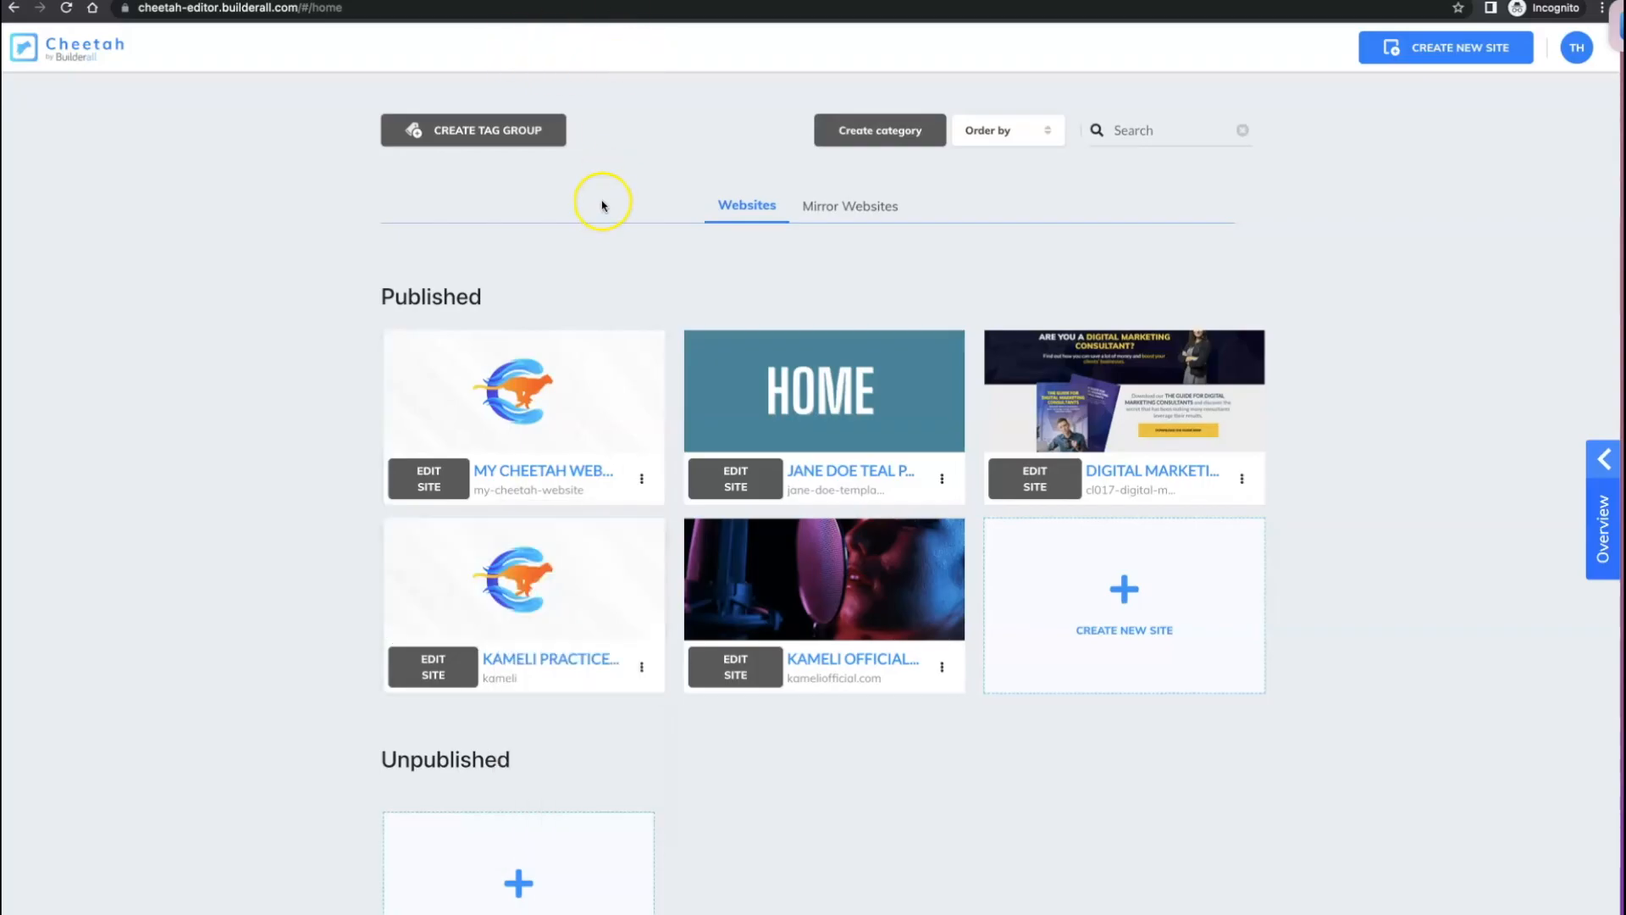
Open the Home page of My Cheetah website for editing and show the Anchor settings of the SHAPE YOUR PERFECT BODY panel
{"action": "left_click", "coordinate": [434, 489]}
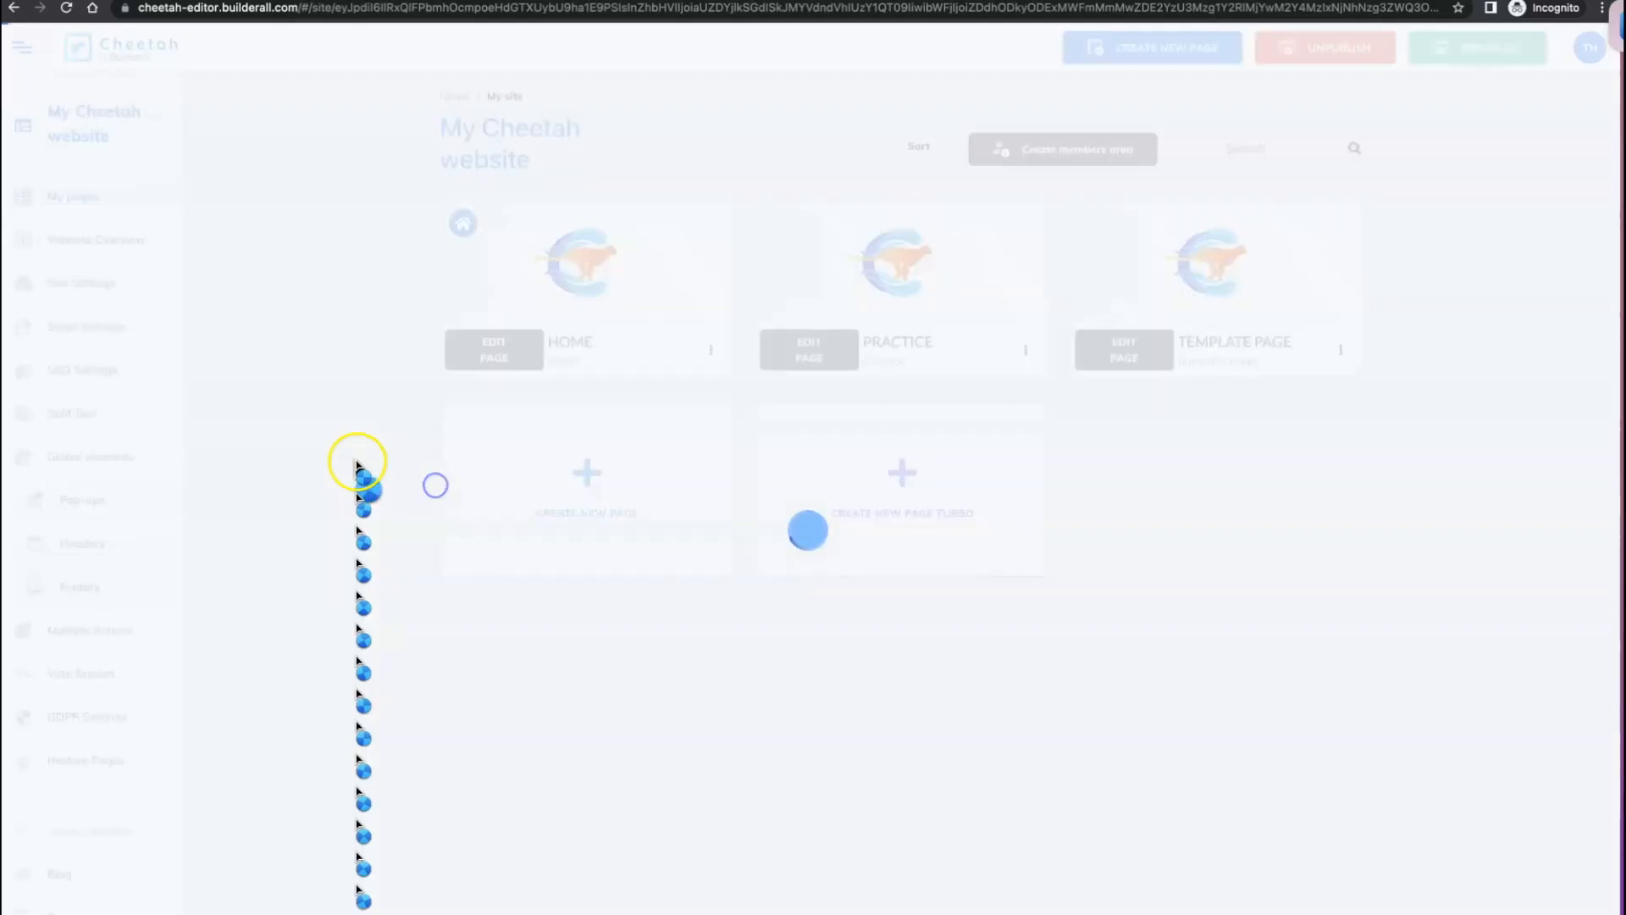
{"action": "left_click", "coordinate": [517, 361]}
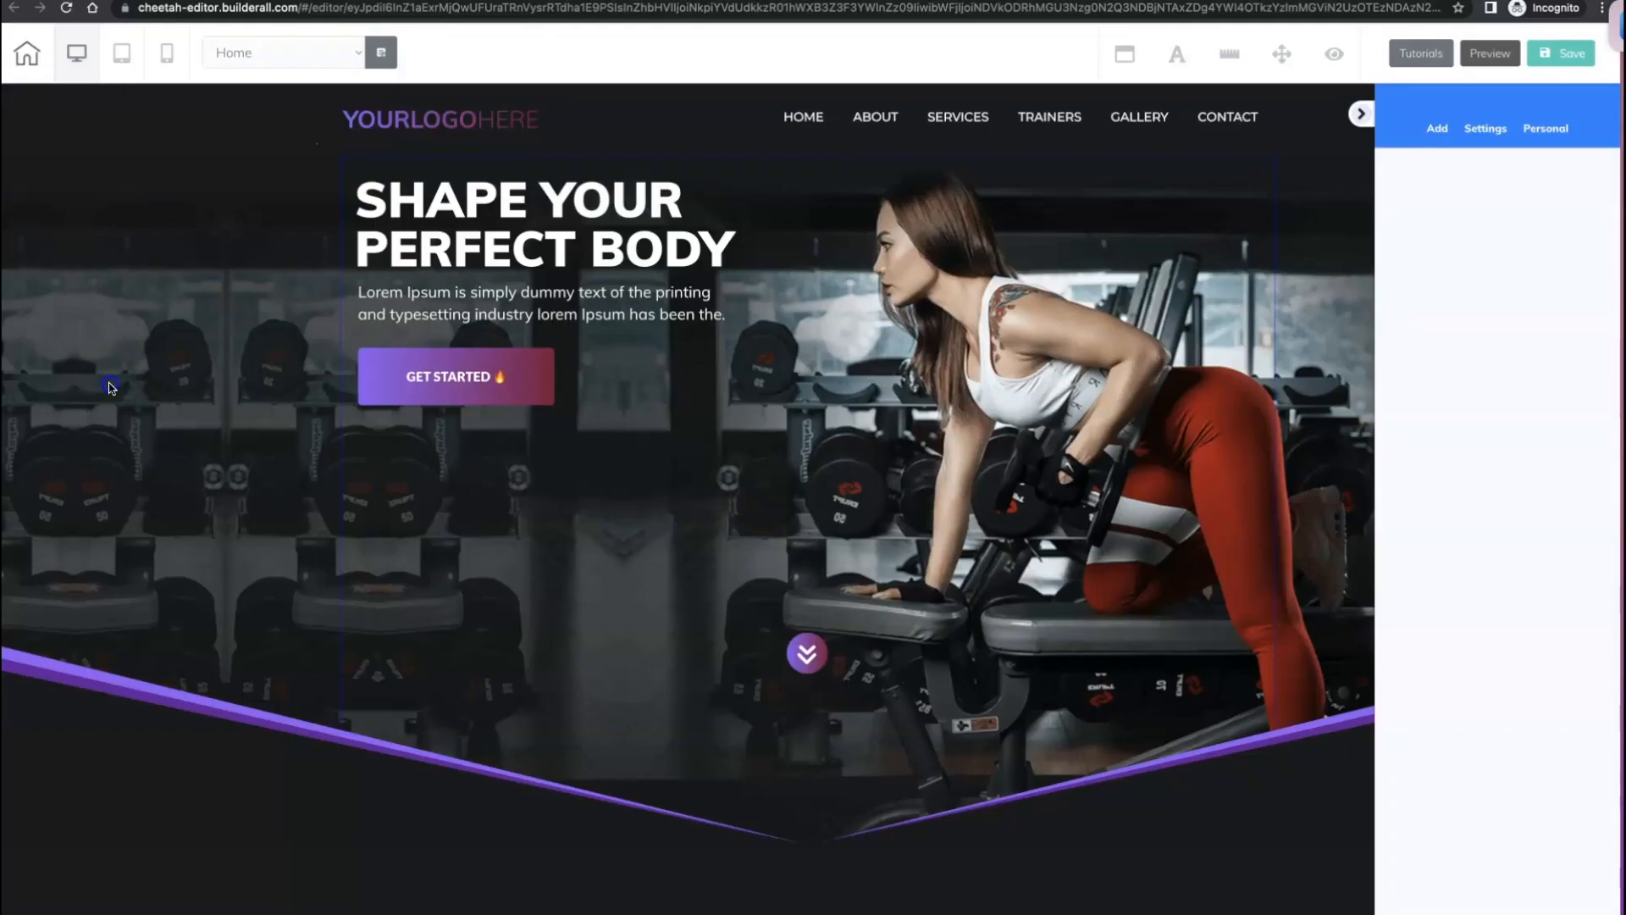
{"action": "left_click", "coordinate": [109, 387]}
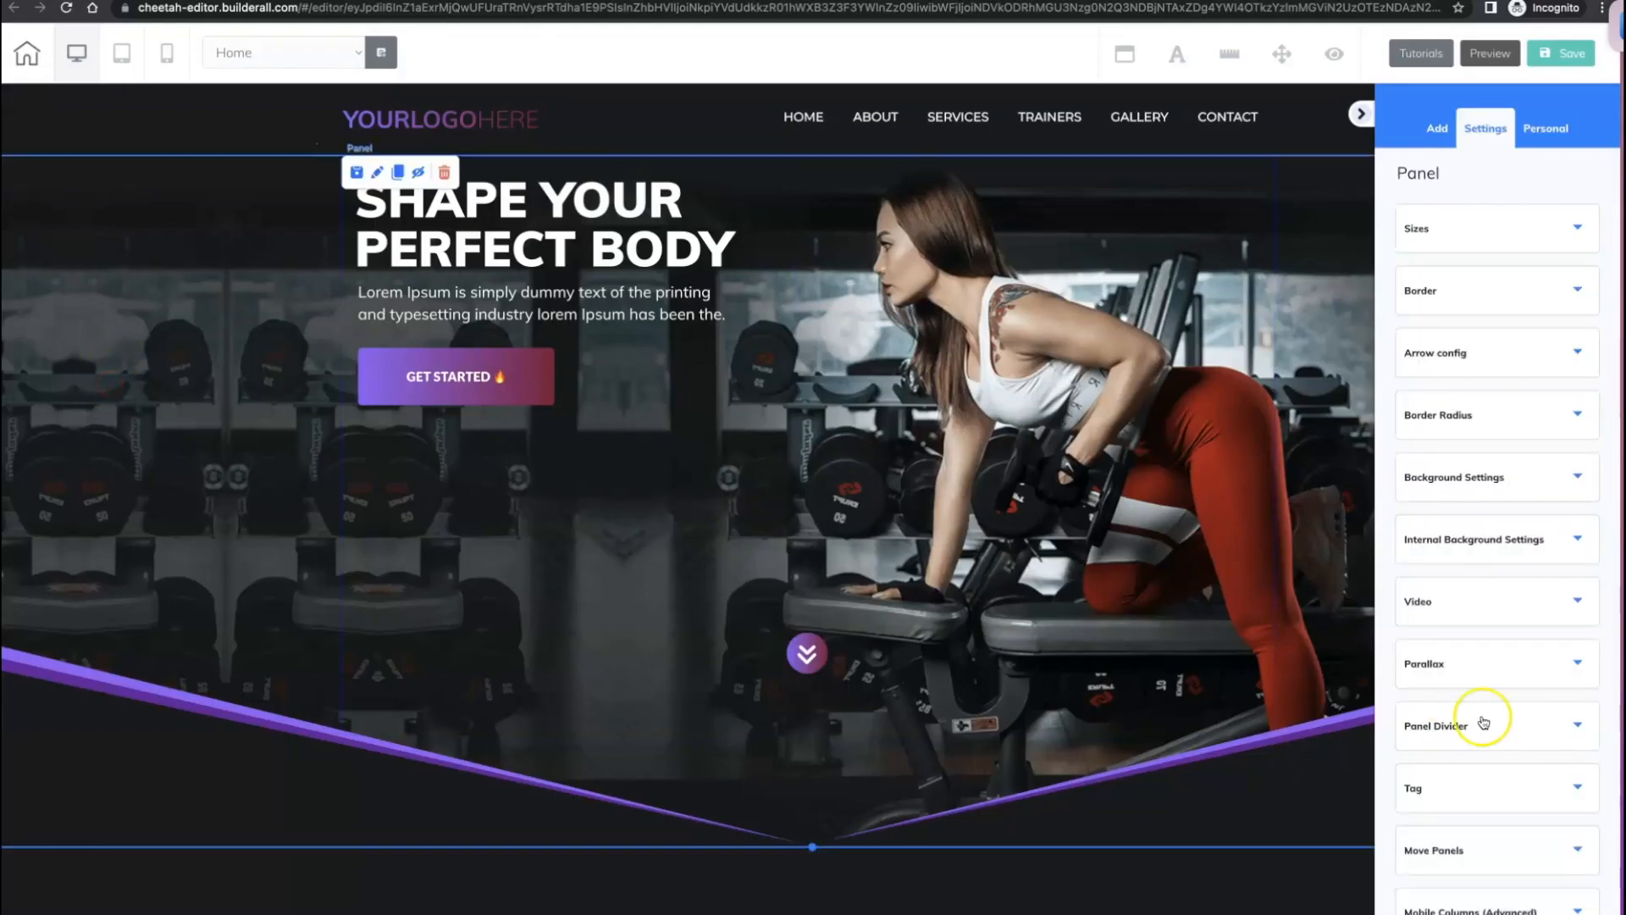
{"action": "scroll", "coordinate": [1485, 724], "scroll_direction": "down", "scroll_amount": 1}
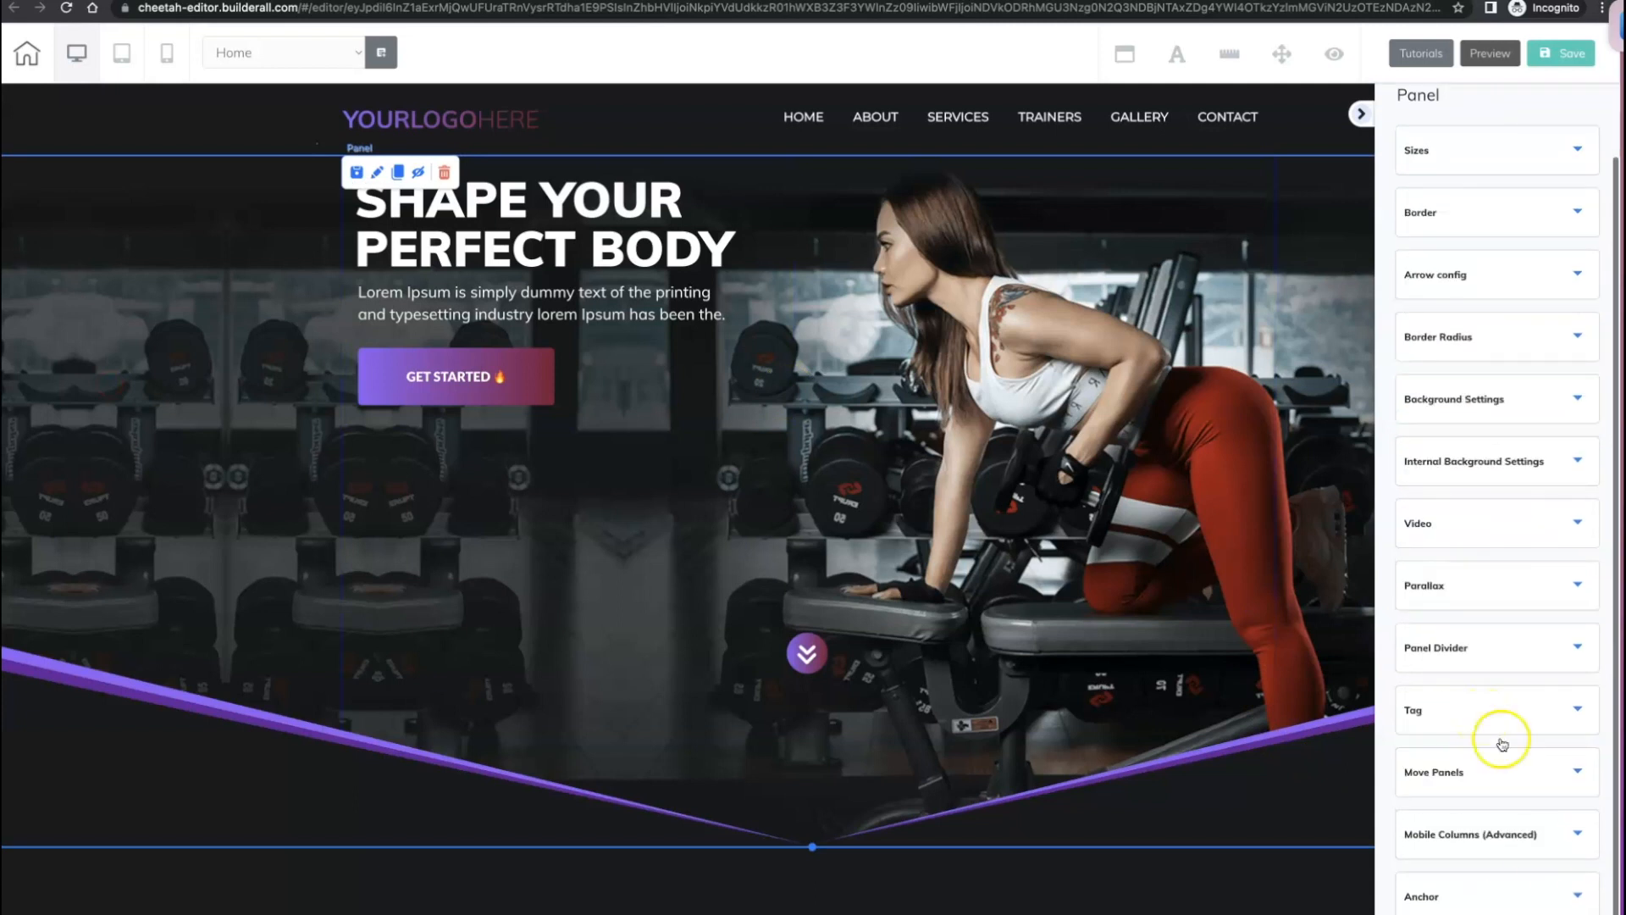
{"action": "left_click", "coordinate": [1581, 898]}
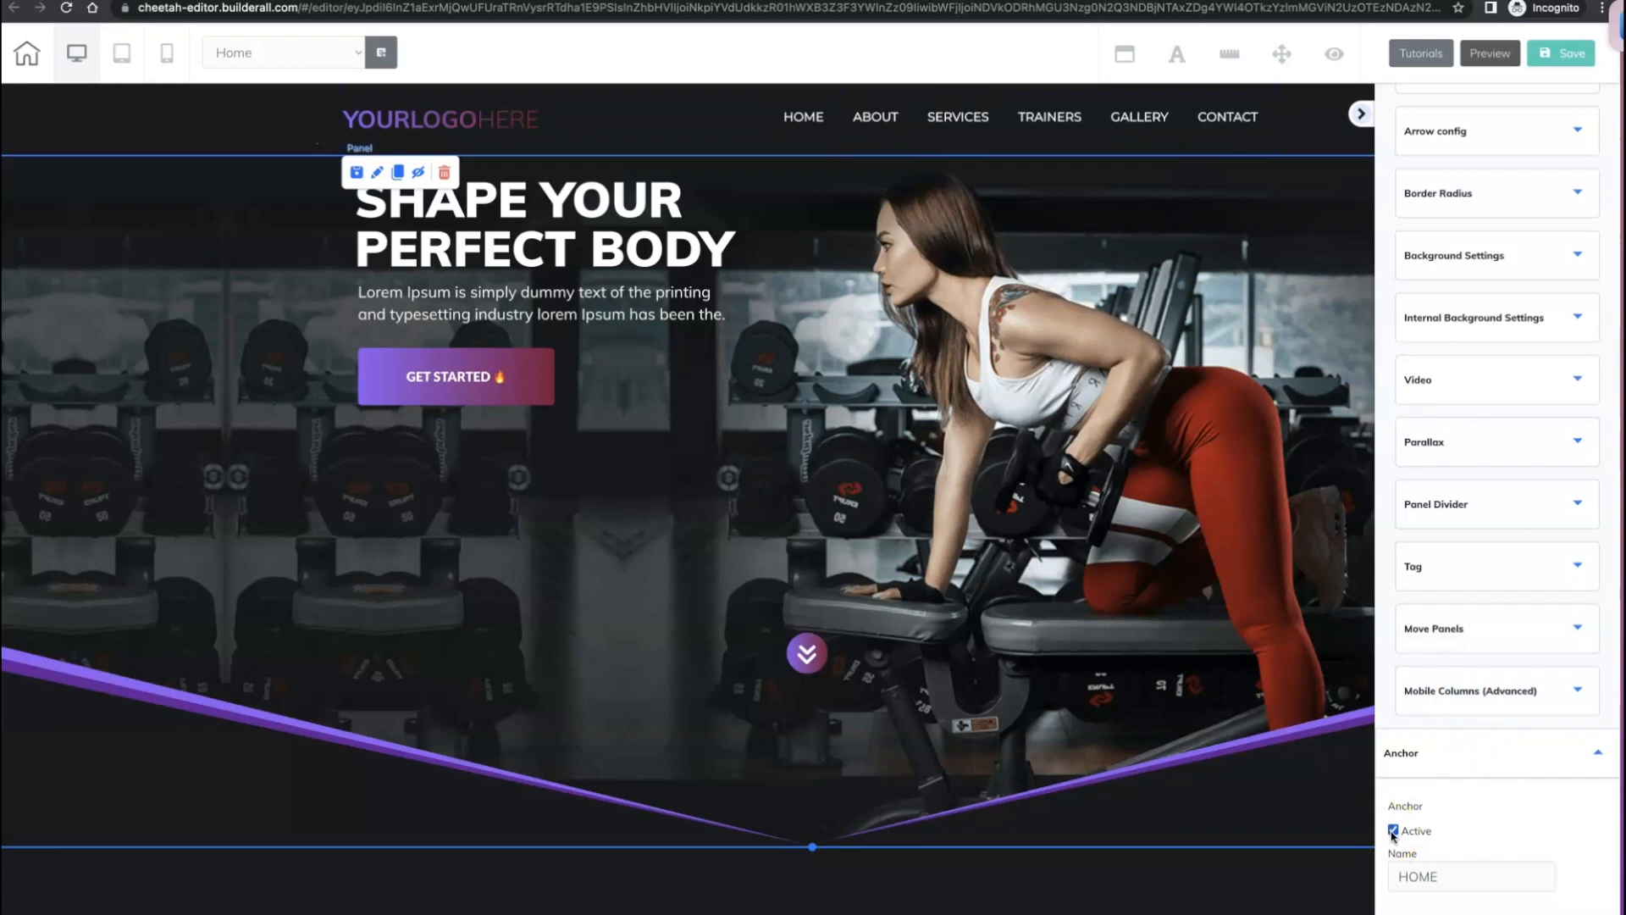
Check the Anchor settings of the ABOUT GYM, OUR SERVICES and OUR TRAINERS panels on the Home page
{"action": "scroll", "coordinate": [886, 722], "scroll_direction": "down", "scroll_amount": 5}
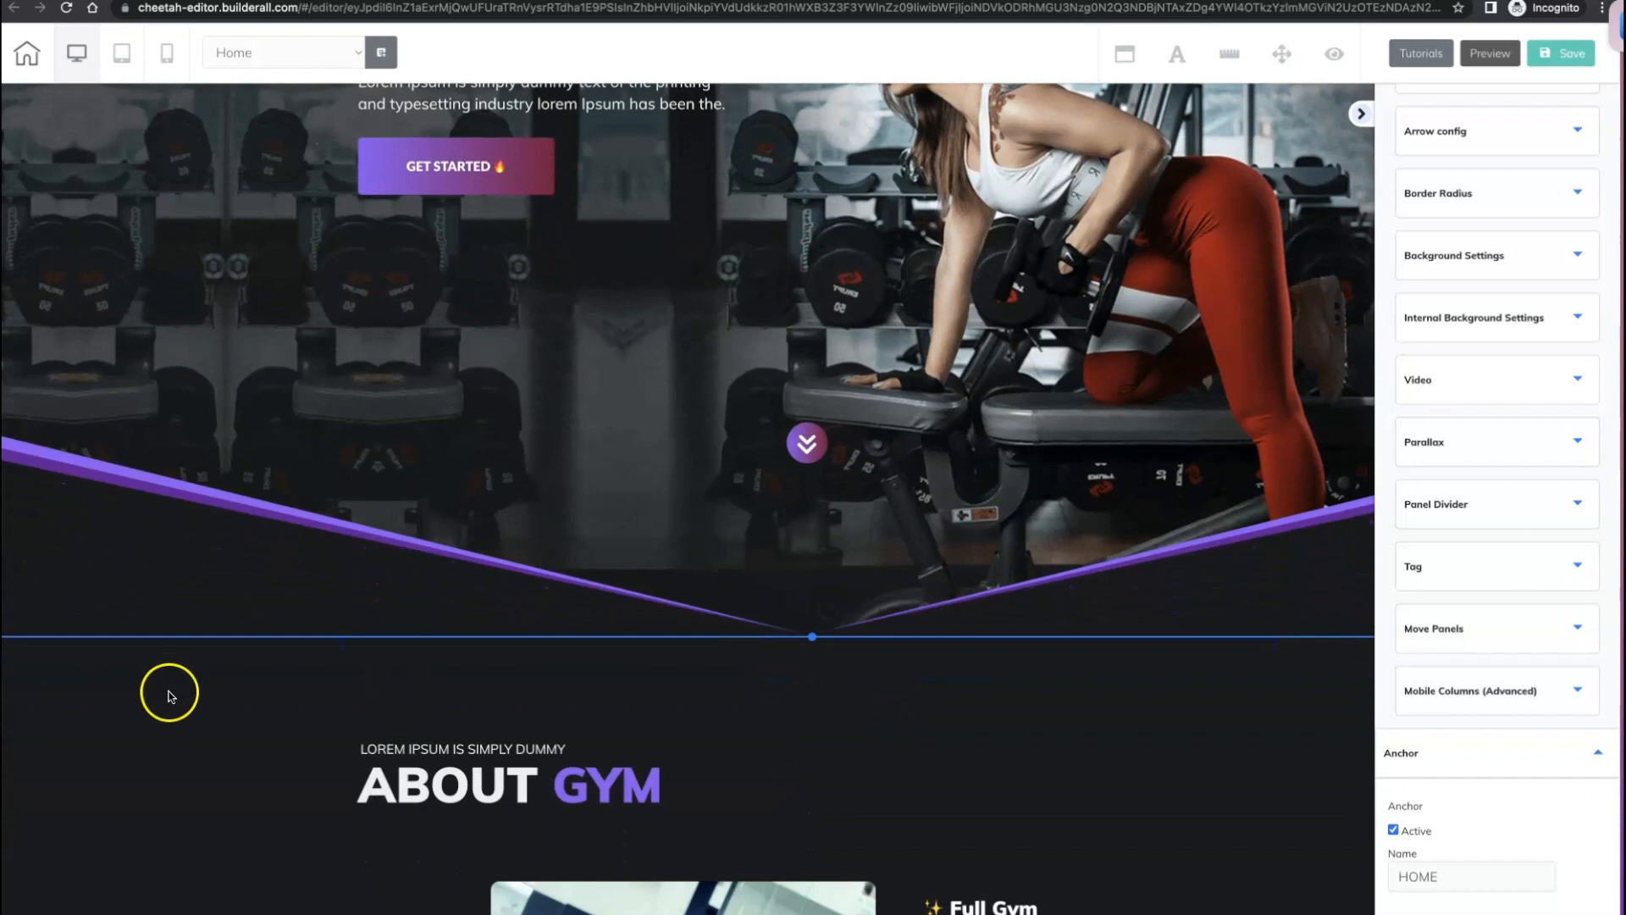
{"action": "left_click", "coordinate": [169, 695]}
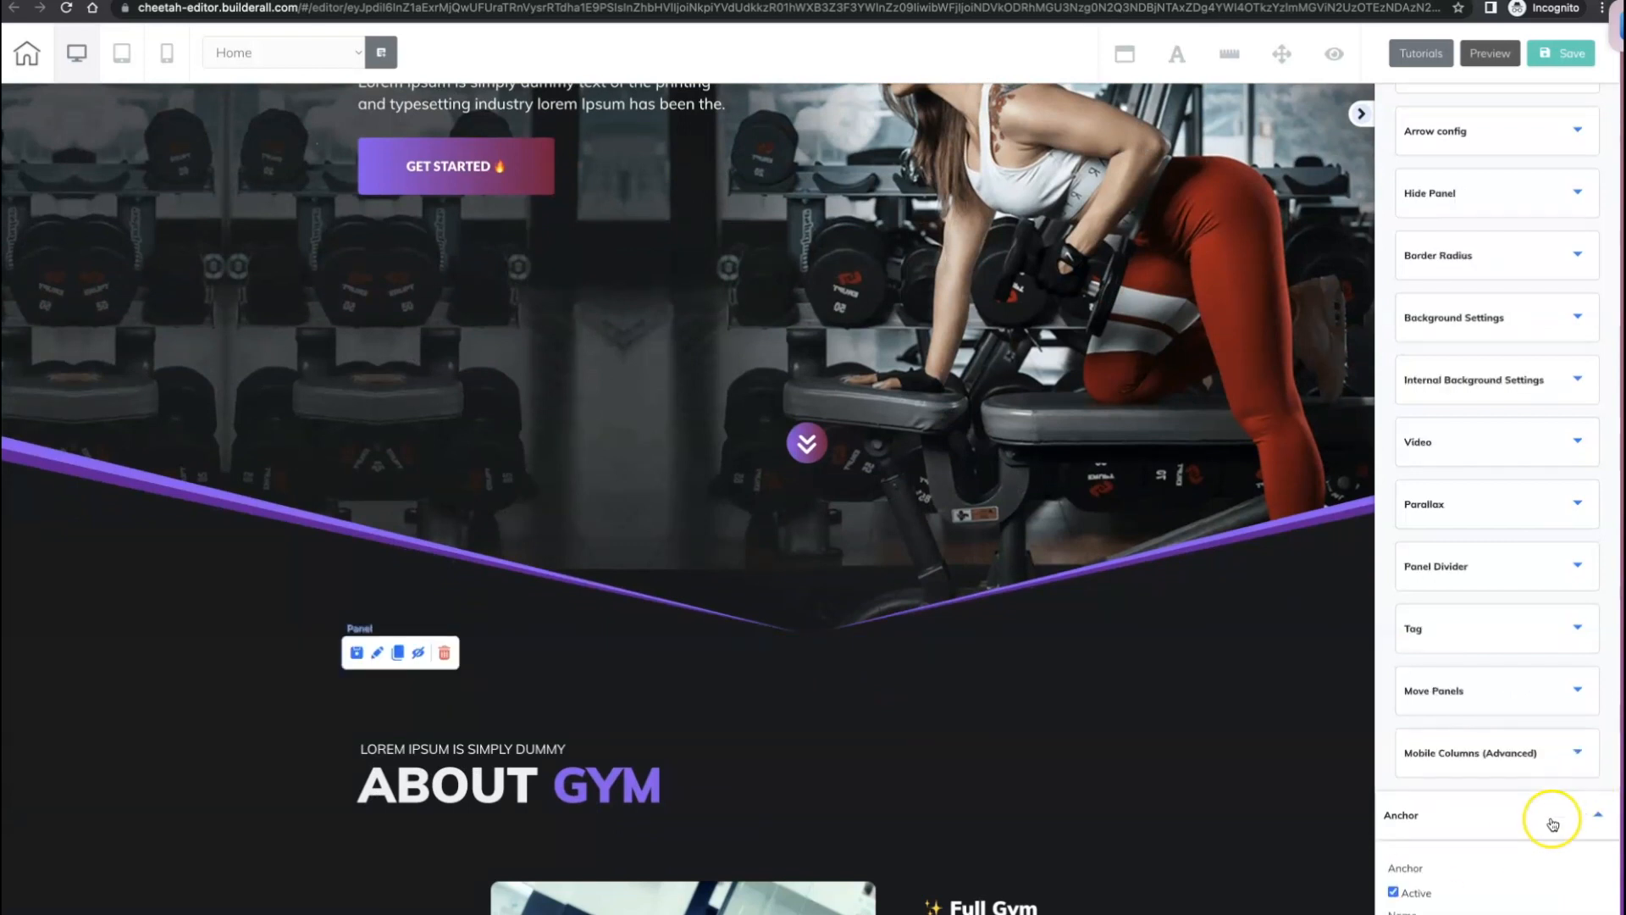
{"action": "scroll", "coordinate": [1551, 817], "scroll_direction": "down", "scroll_amount": 1}
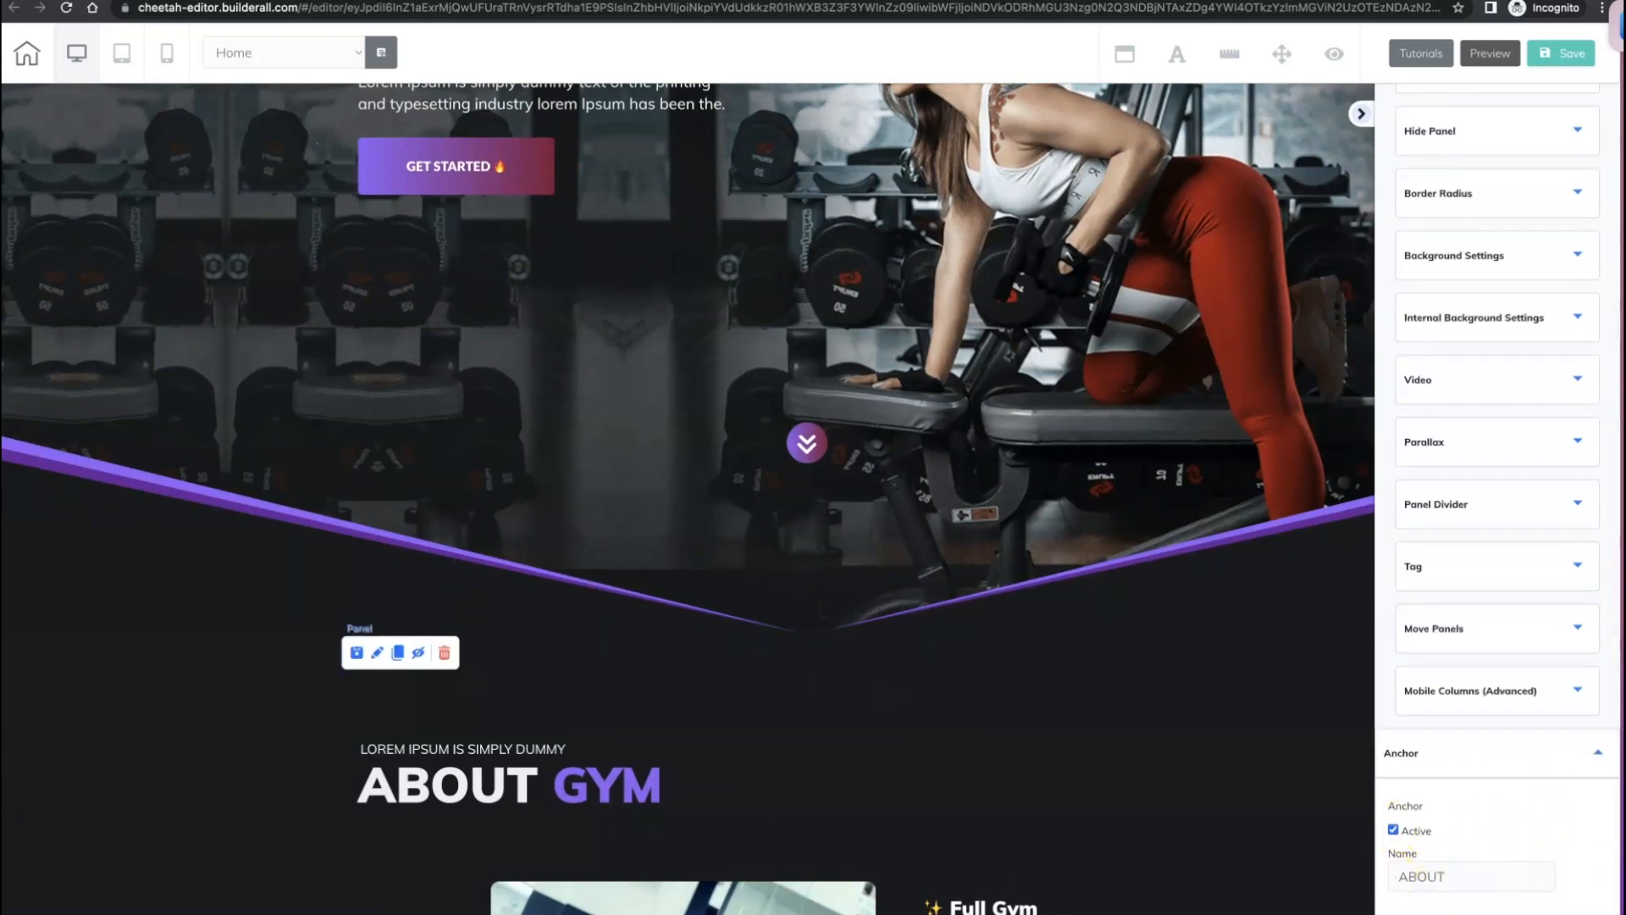
{"action": "scroll", "coordinate": [161, 608], "scroll_direction": "down", "scroll_amount": 10}
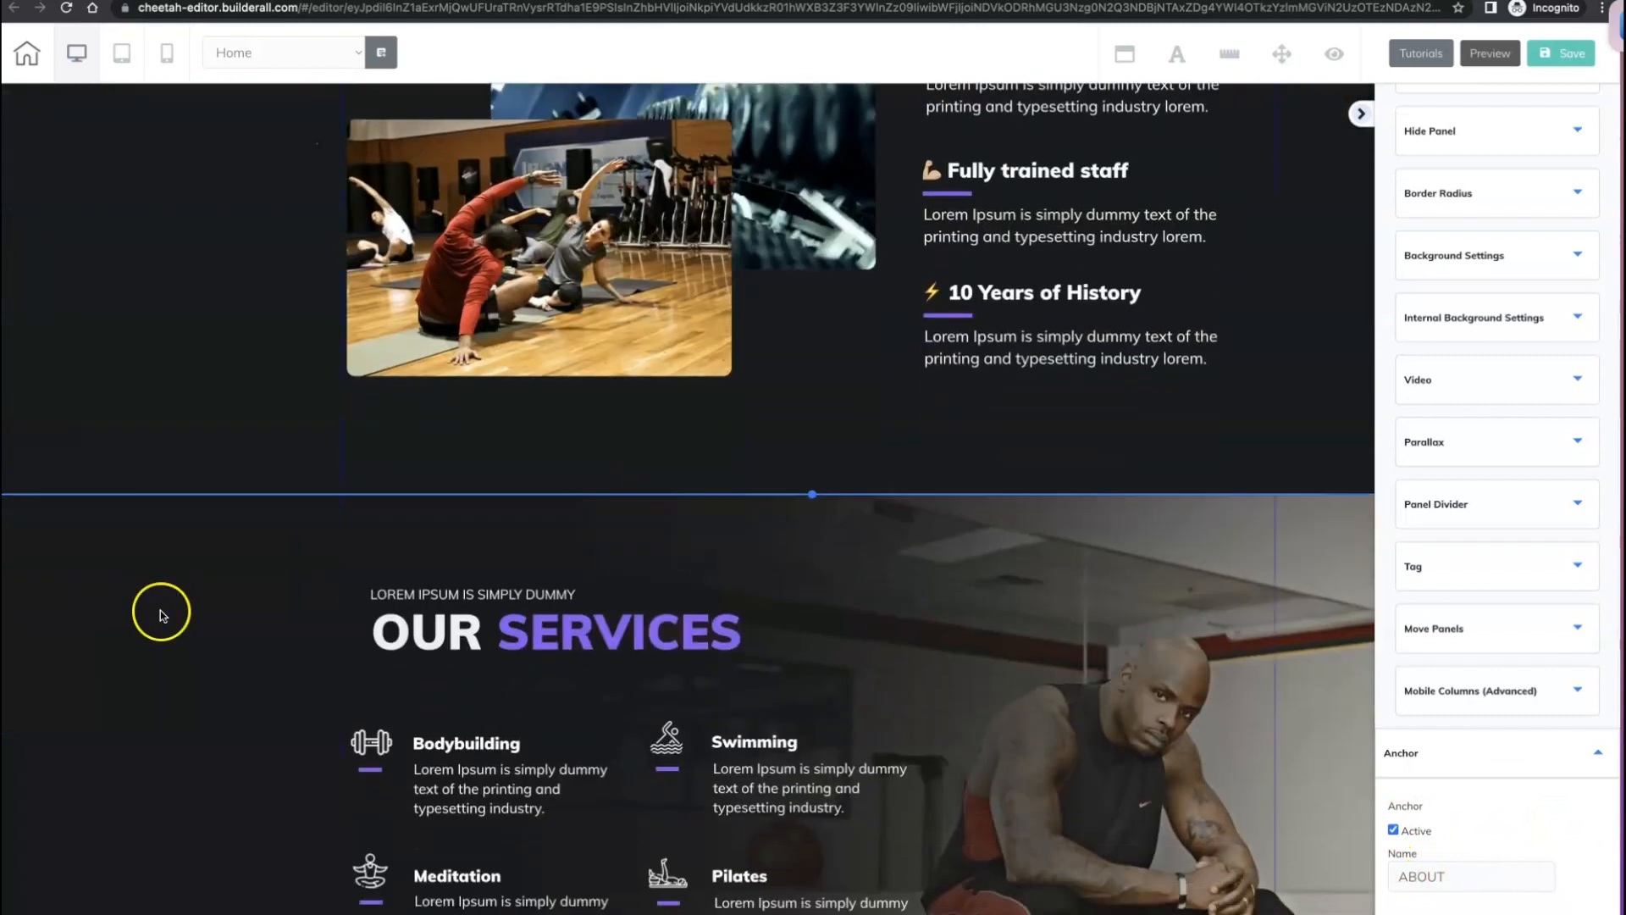
{"action": "left_click", "coordinate": [161, 607]}
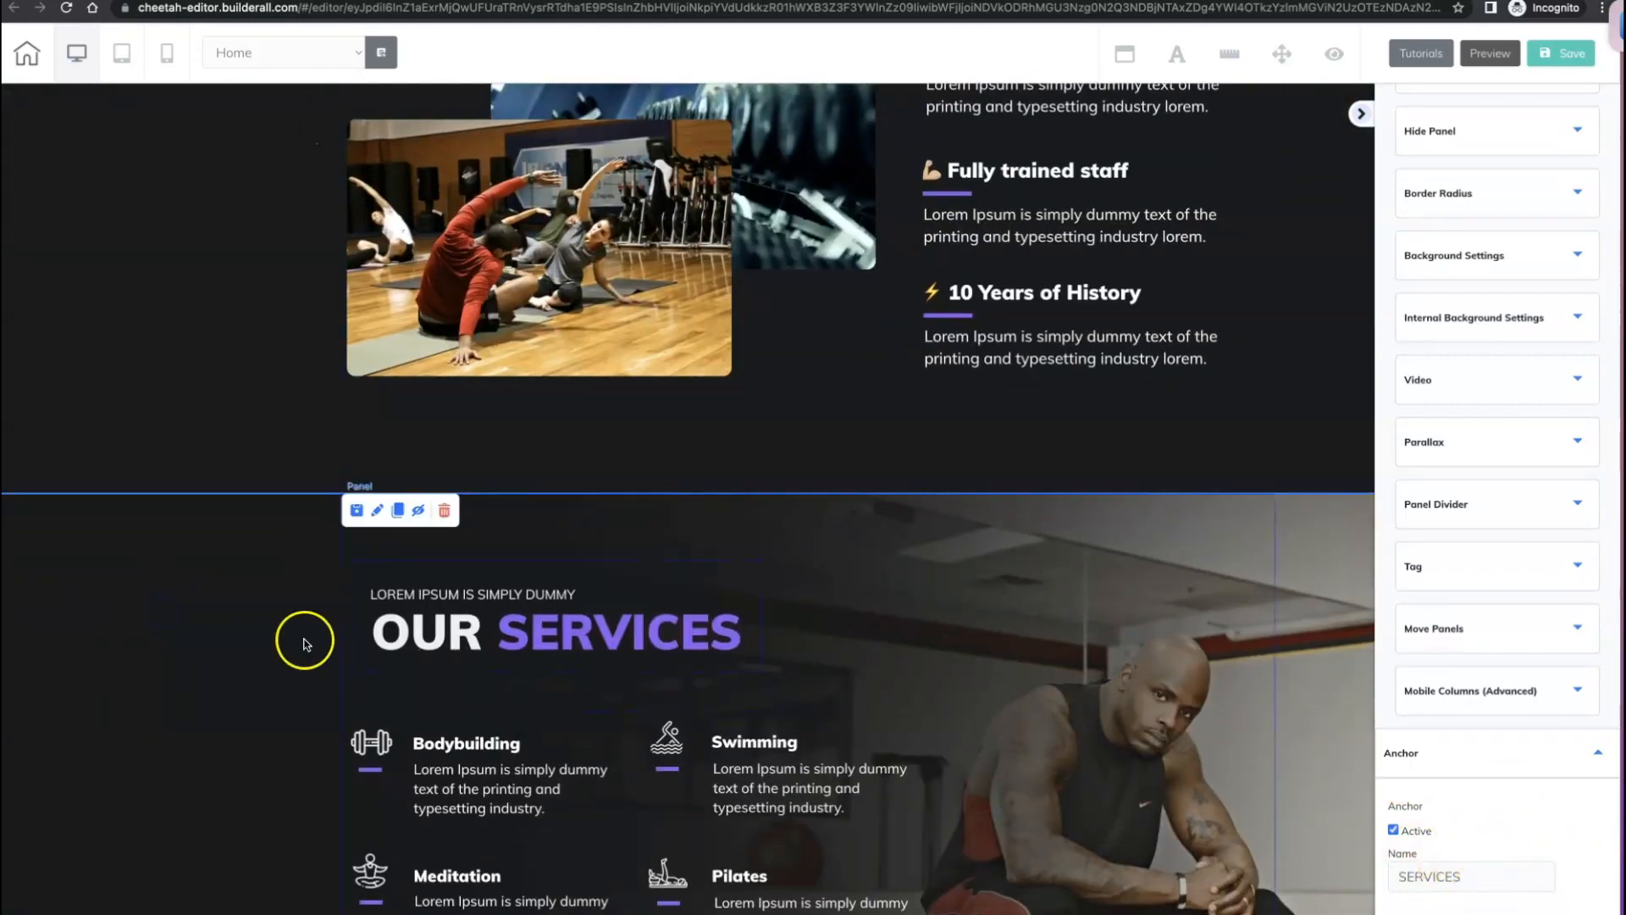
{"action": "scroll", "coordinate": [232, 606], "scroll_direction": "down", "scroll_amount": 8}
{"action": "left_click", "coordinate": [237, 608]}
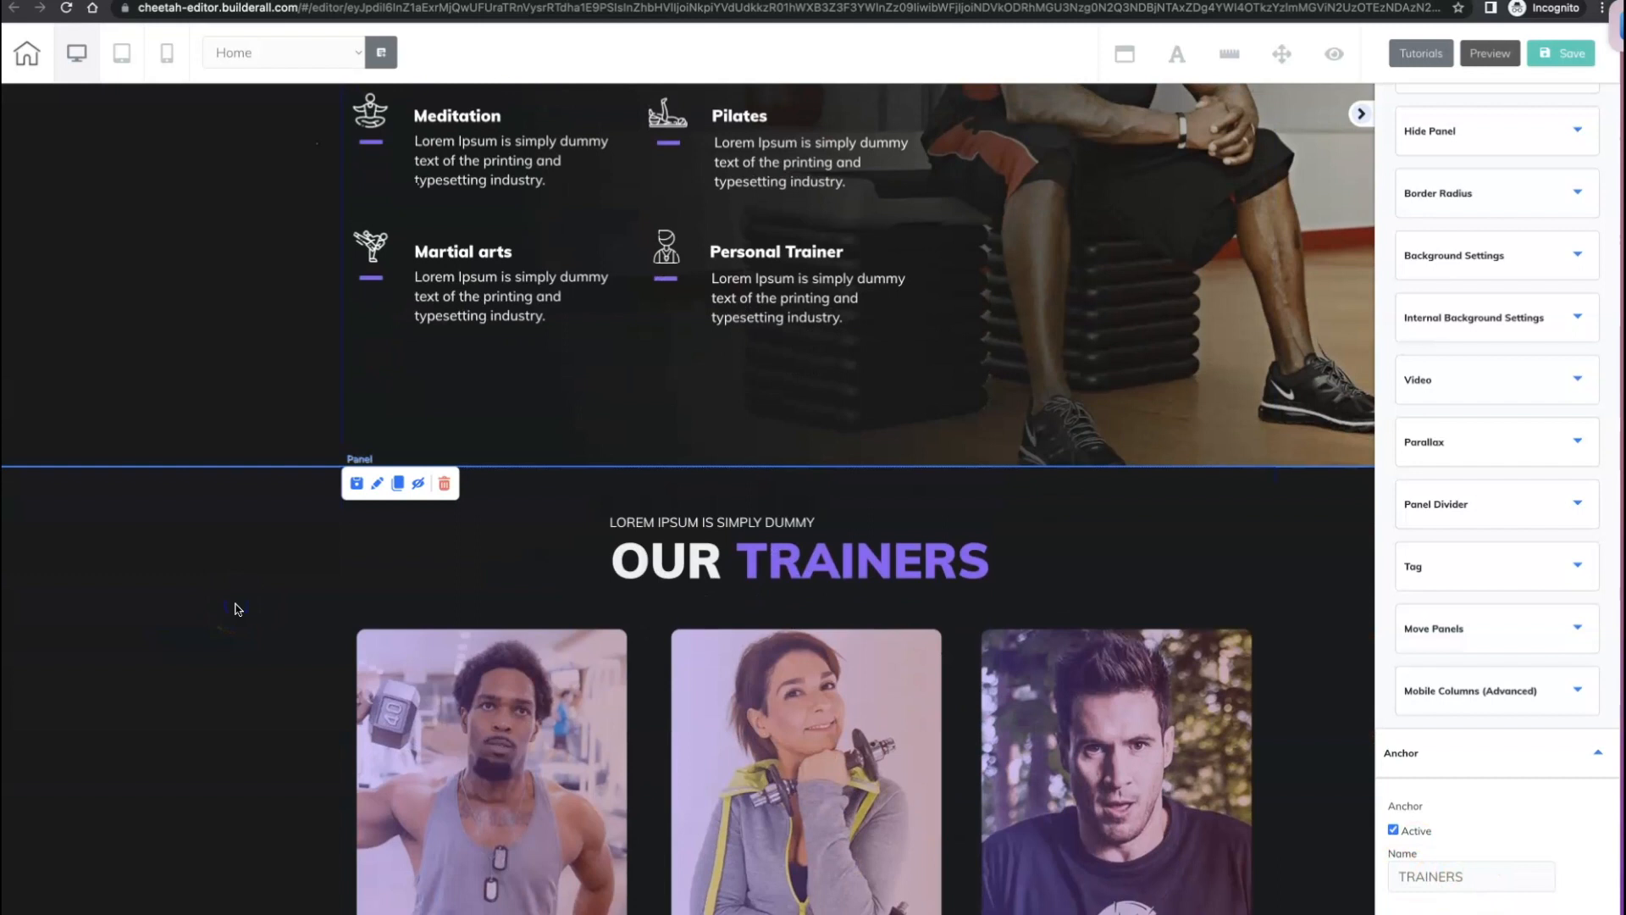
Check the Anchor settings of the GALLERY and CONTACT US panels
{"action": "scroll", "coordinate": [237, 609], "scroll_direction": "down", "scroll_amount": 6}
{"action": "scroll", "coordinate": [238, 608], "scroll_direction": "down", "scroll_amount": 4}
{"action": "left_click", "coordinate": [237, 608]}
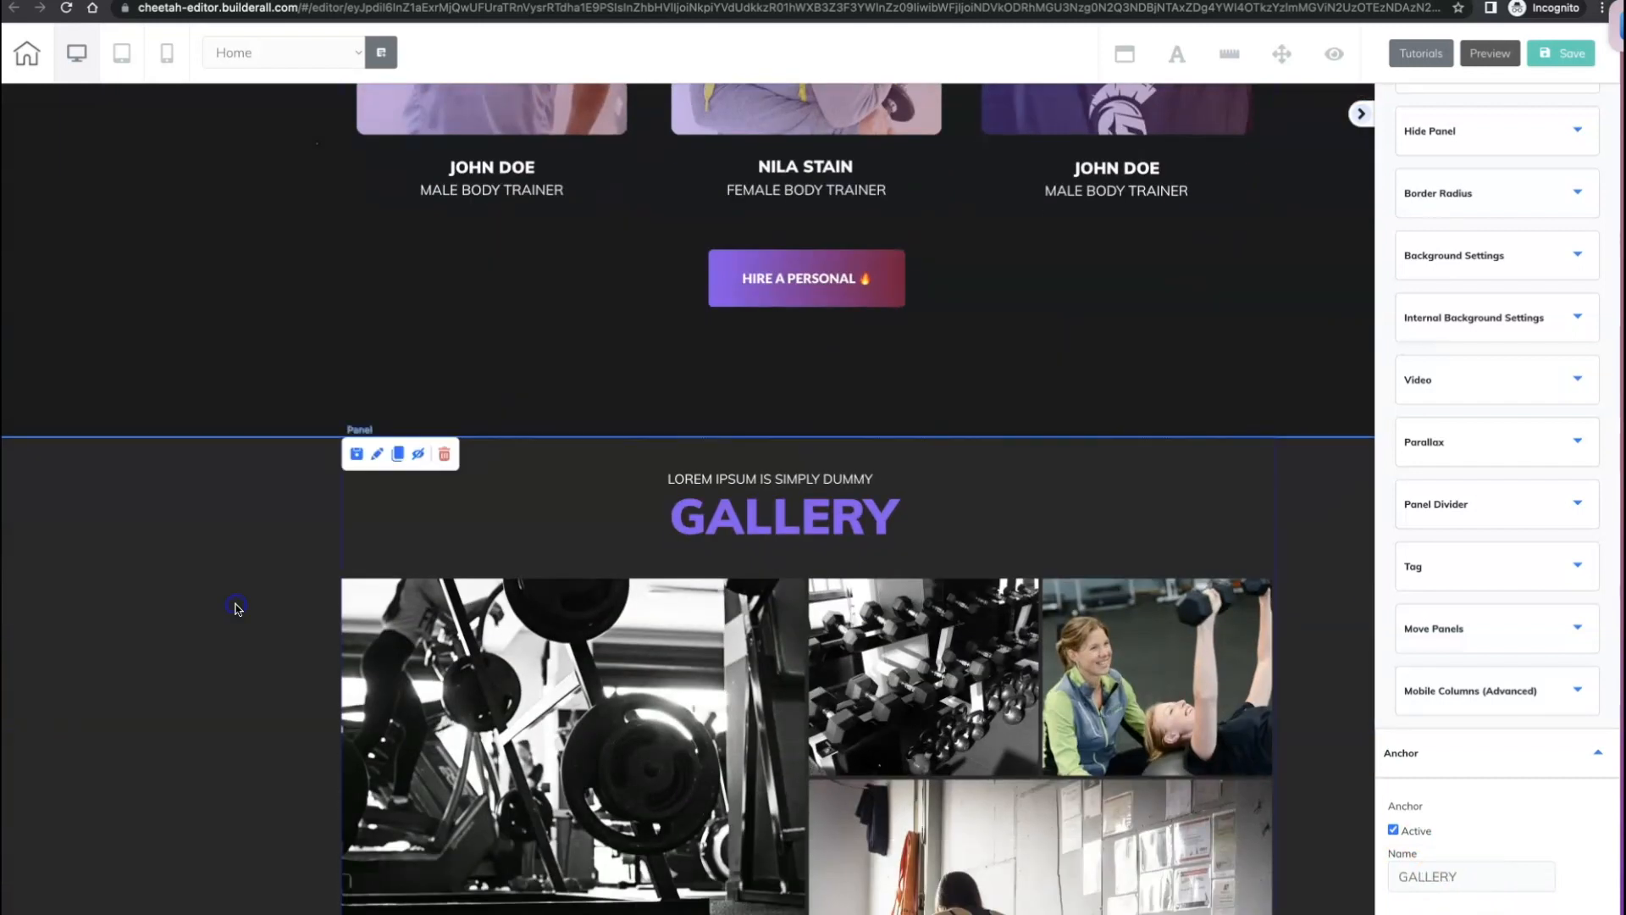
{"action": "scroll", "coordinate": [237, 608], "scroll_direction": "down", "scroll_amount": 6}
{"action": "scroll", "coordinate": [237, 608], "scroll_direction": "down", "scroll_amount": 5}
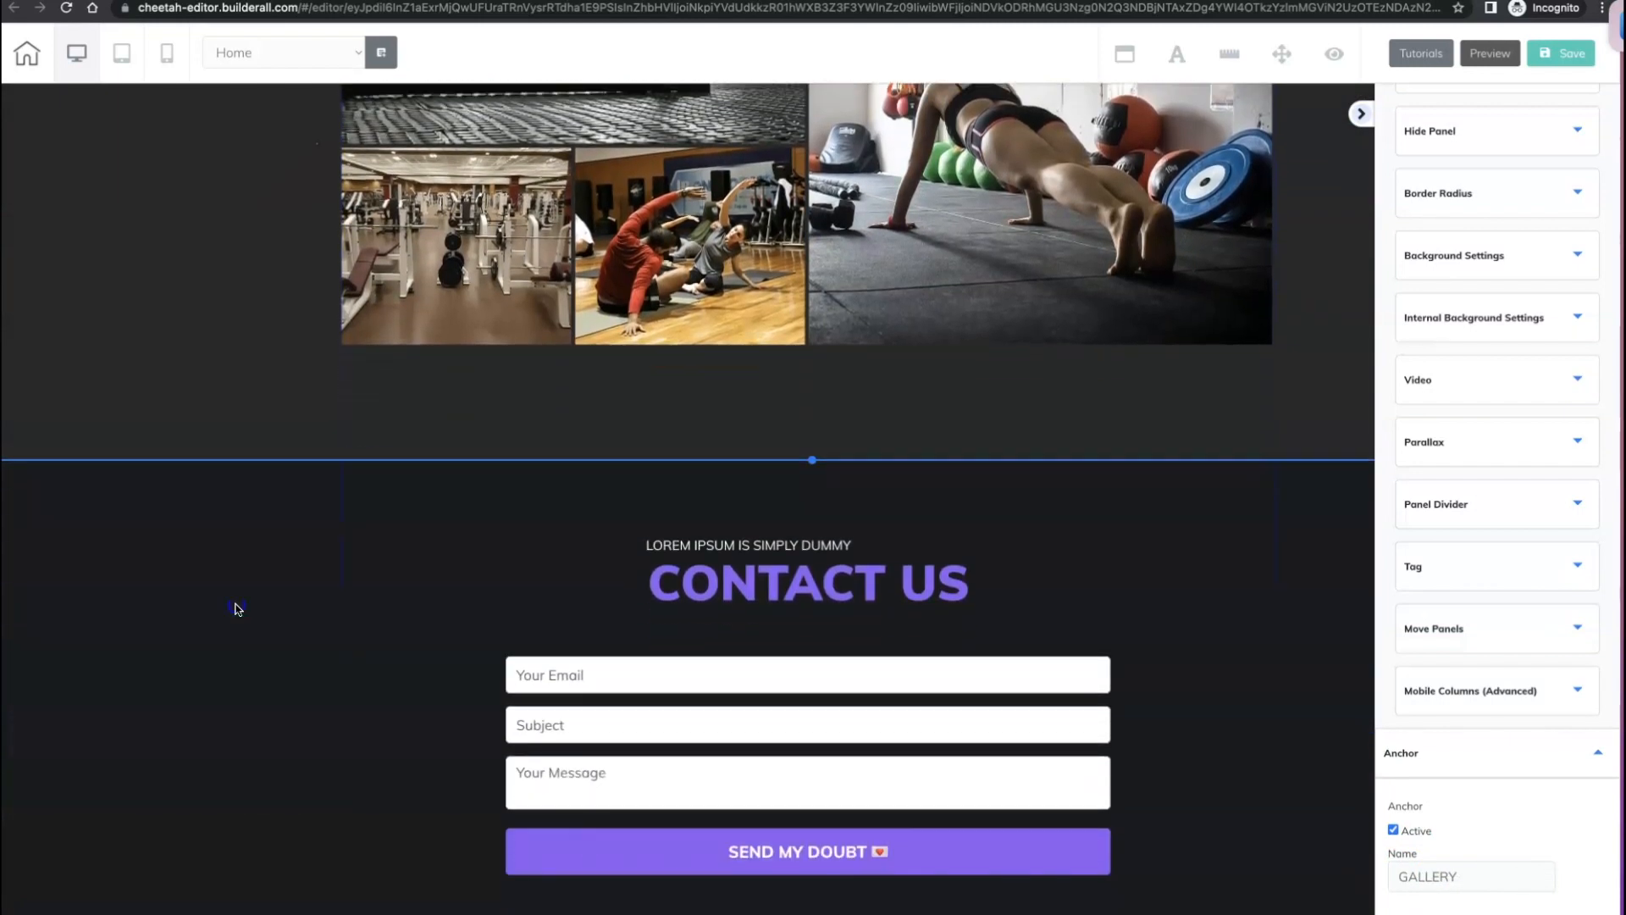
{"action": "left_click", "coordinate": [237, 608]}
{"action": "scroll", "coordinate": [237, 608], "scroll_direction": "down", "scroll_amount": 3}
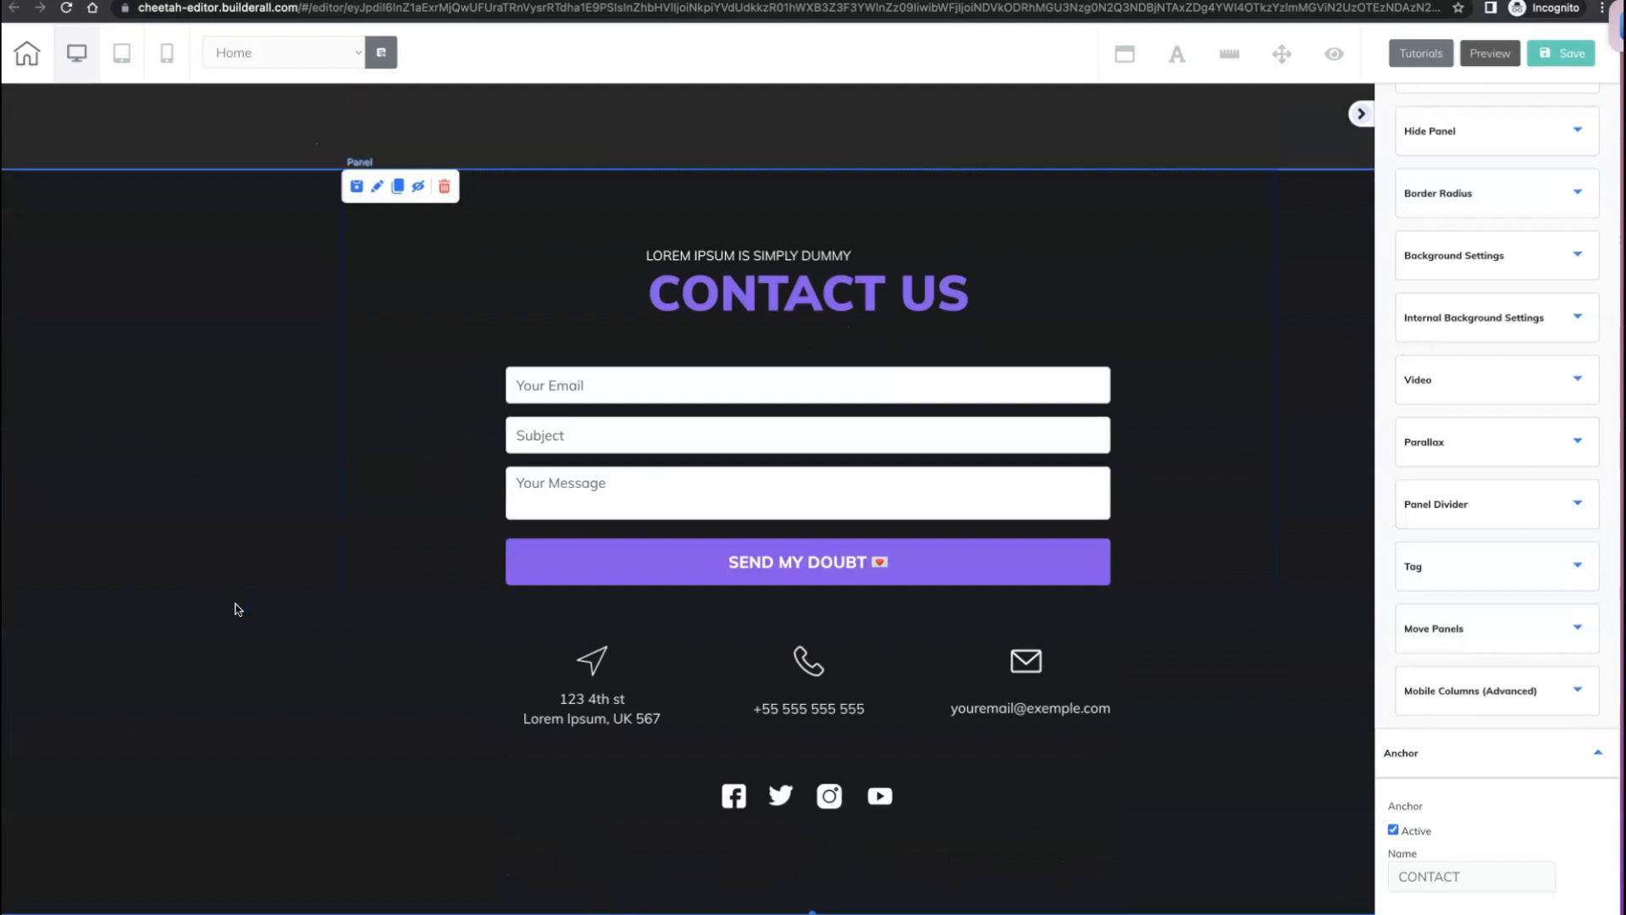
Review the link set on the header menu's HOME item and compare it with the Anchor settings of the SHAPE YOUR PERFECT BODY panel
{"action": "scroll", "coordinate": [237, 608], "scroll_direction": "up", "scroll_amount": 20}
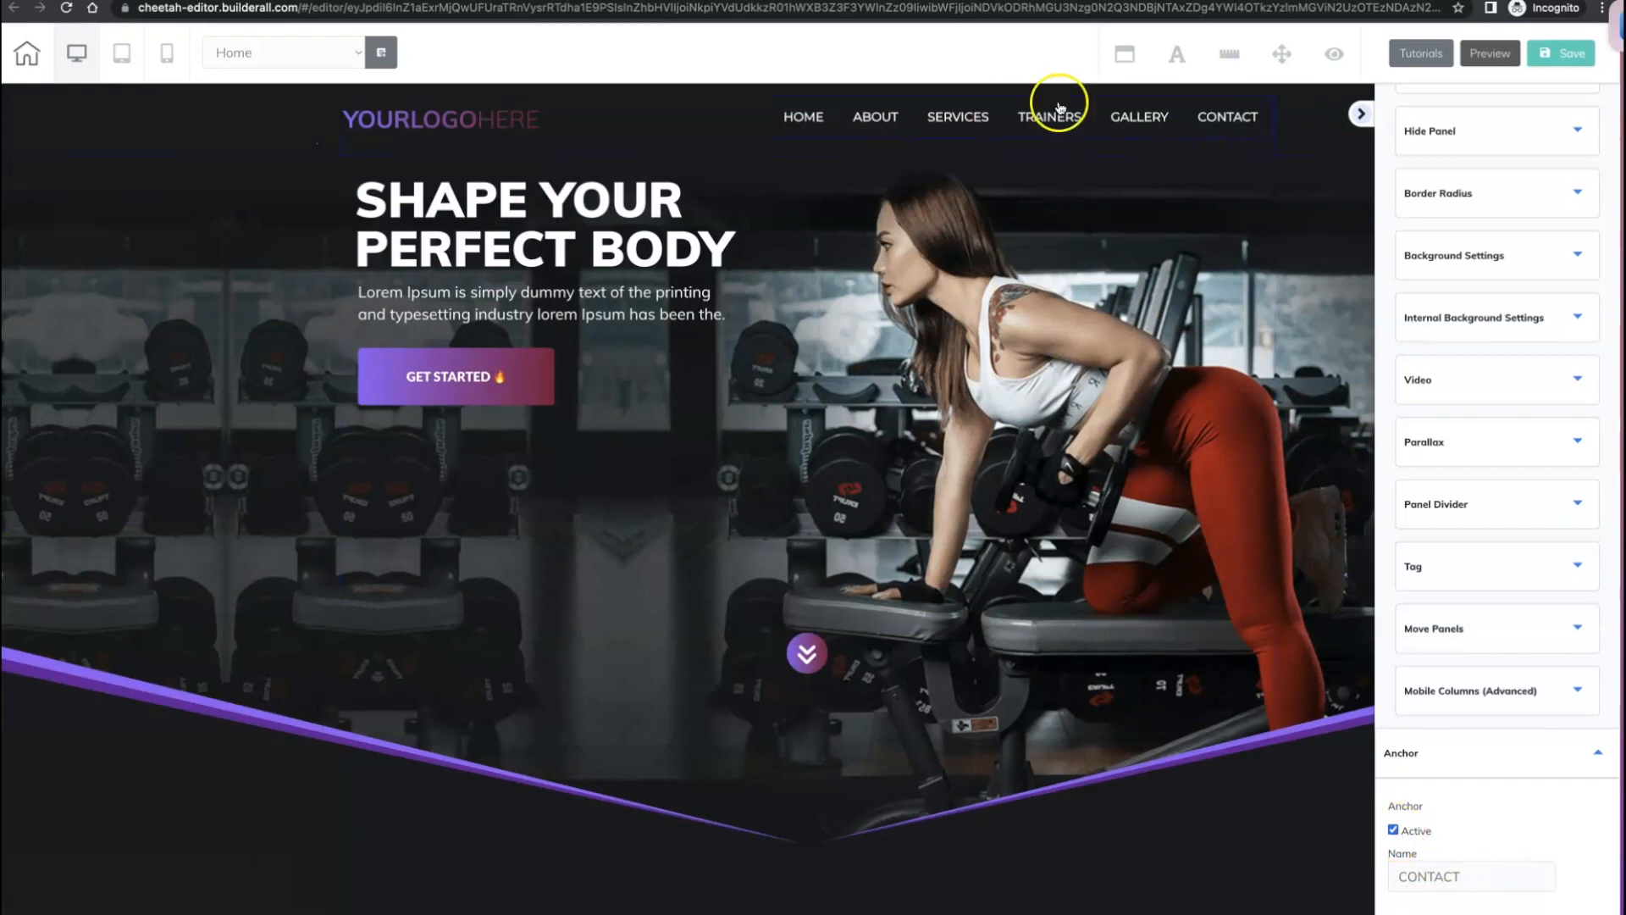
{"action": "left_click", "coordinate": [835, 139]}
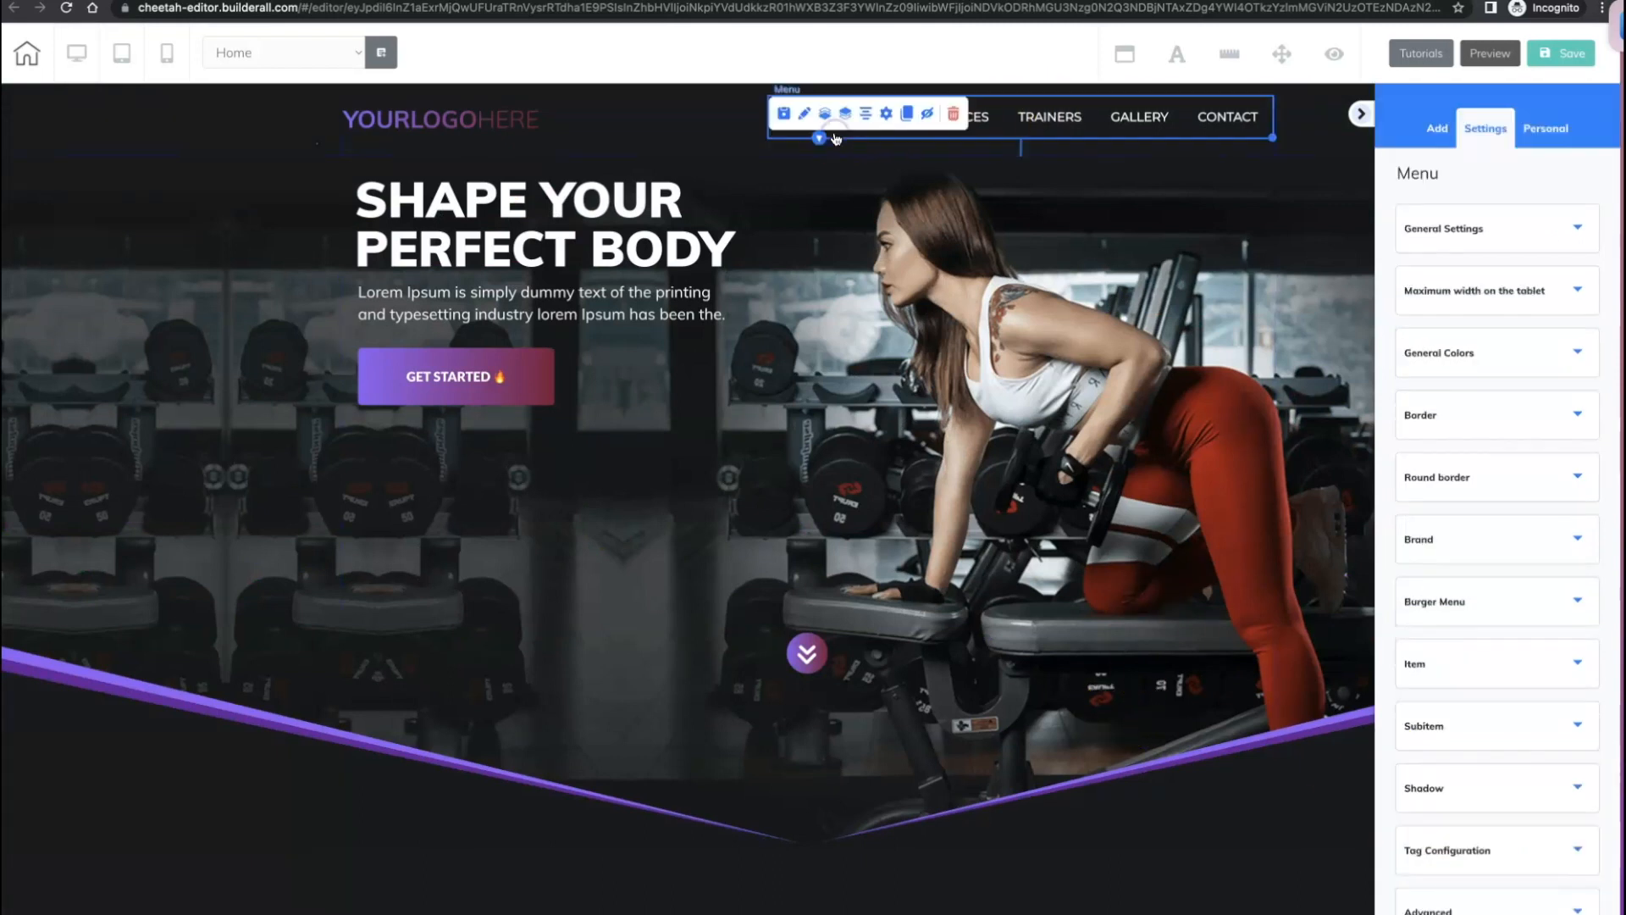
{"action": "left_click", "coordinate": [890, 115]}
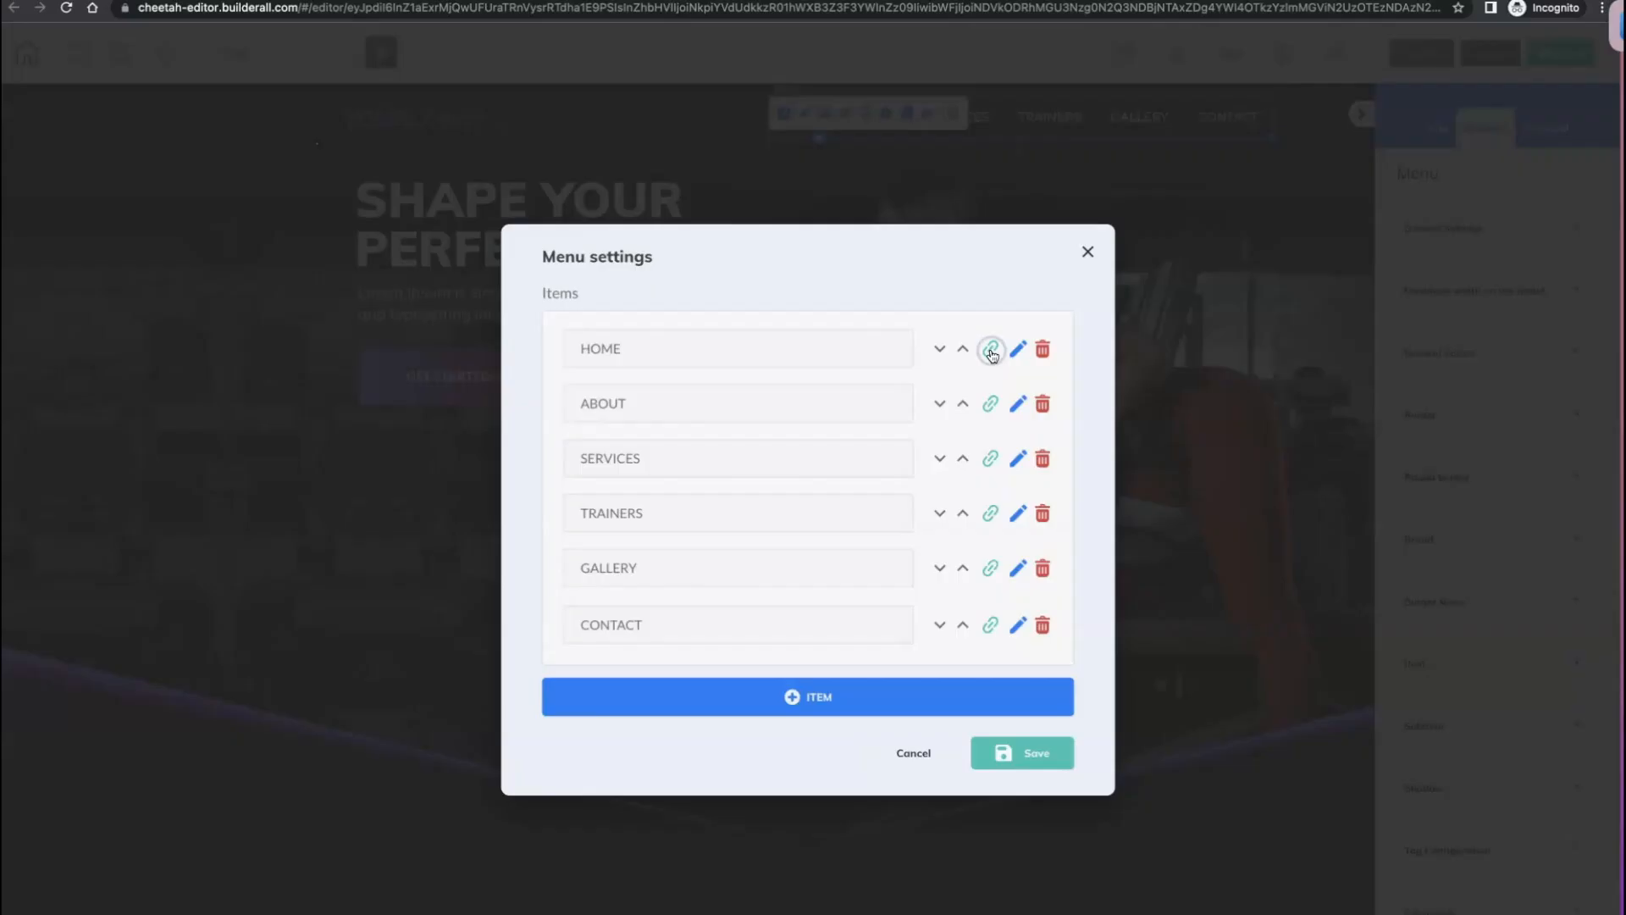
{"action": "left_click", "coordinate": [991, 350]}
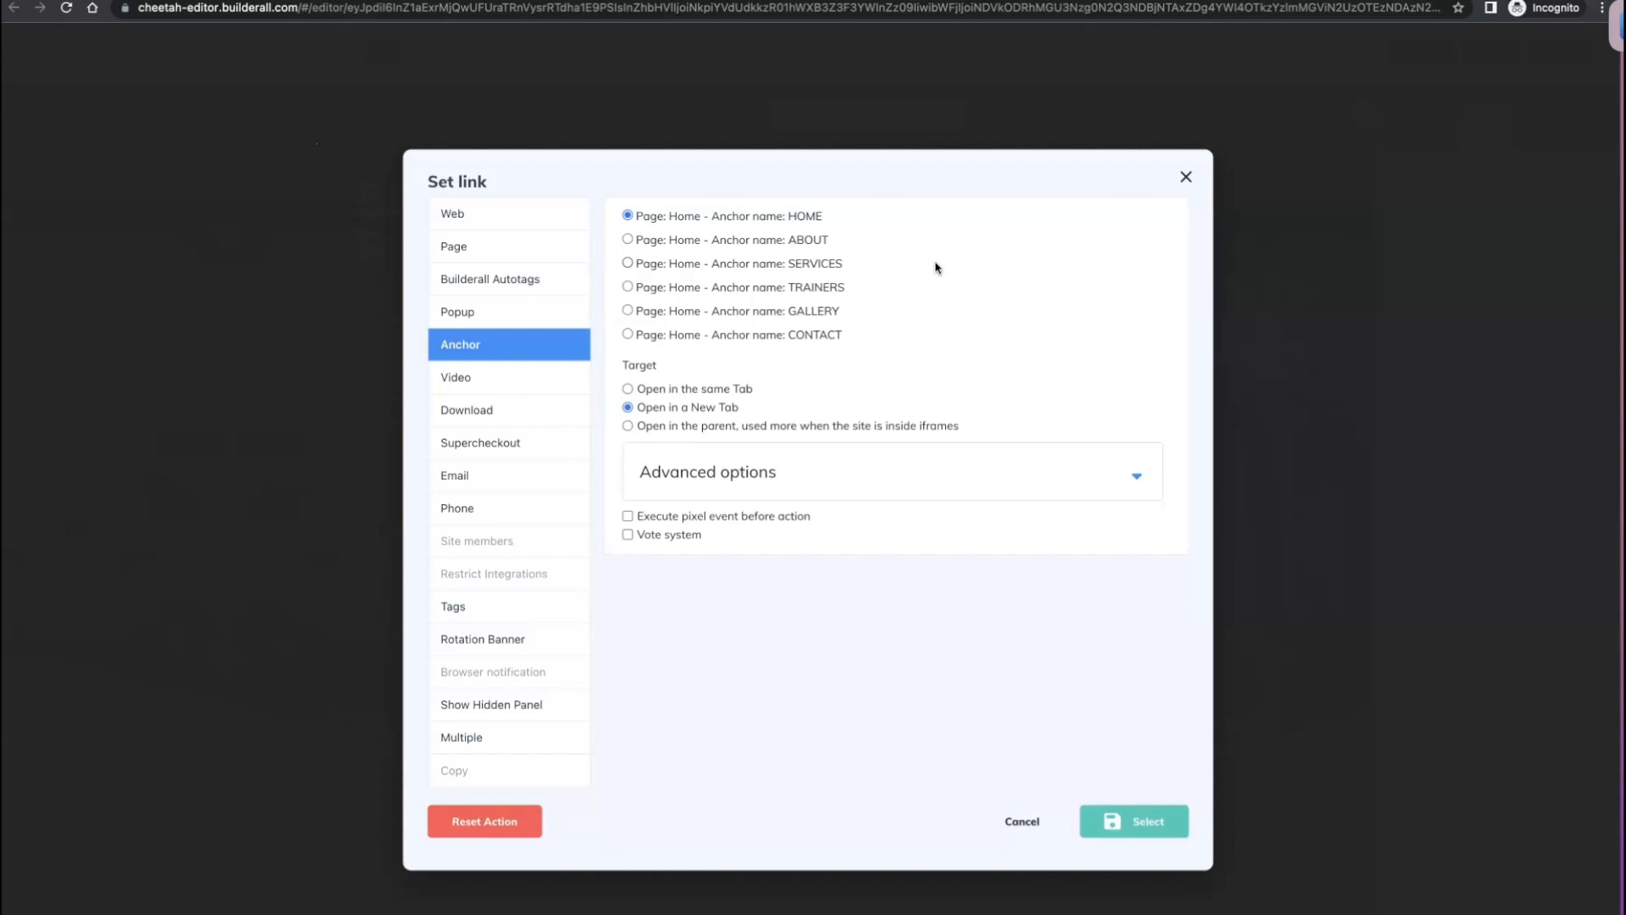
{"action": "left_click", "coordinate": [1186, 176]}
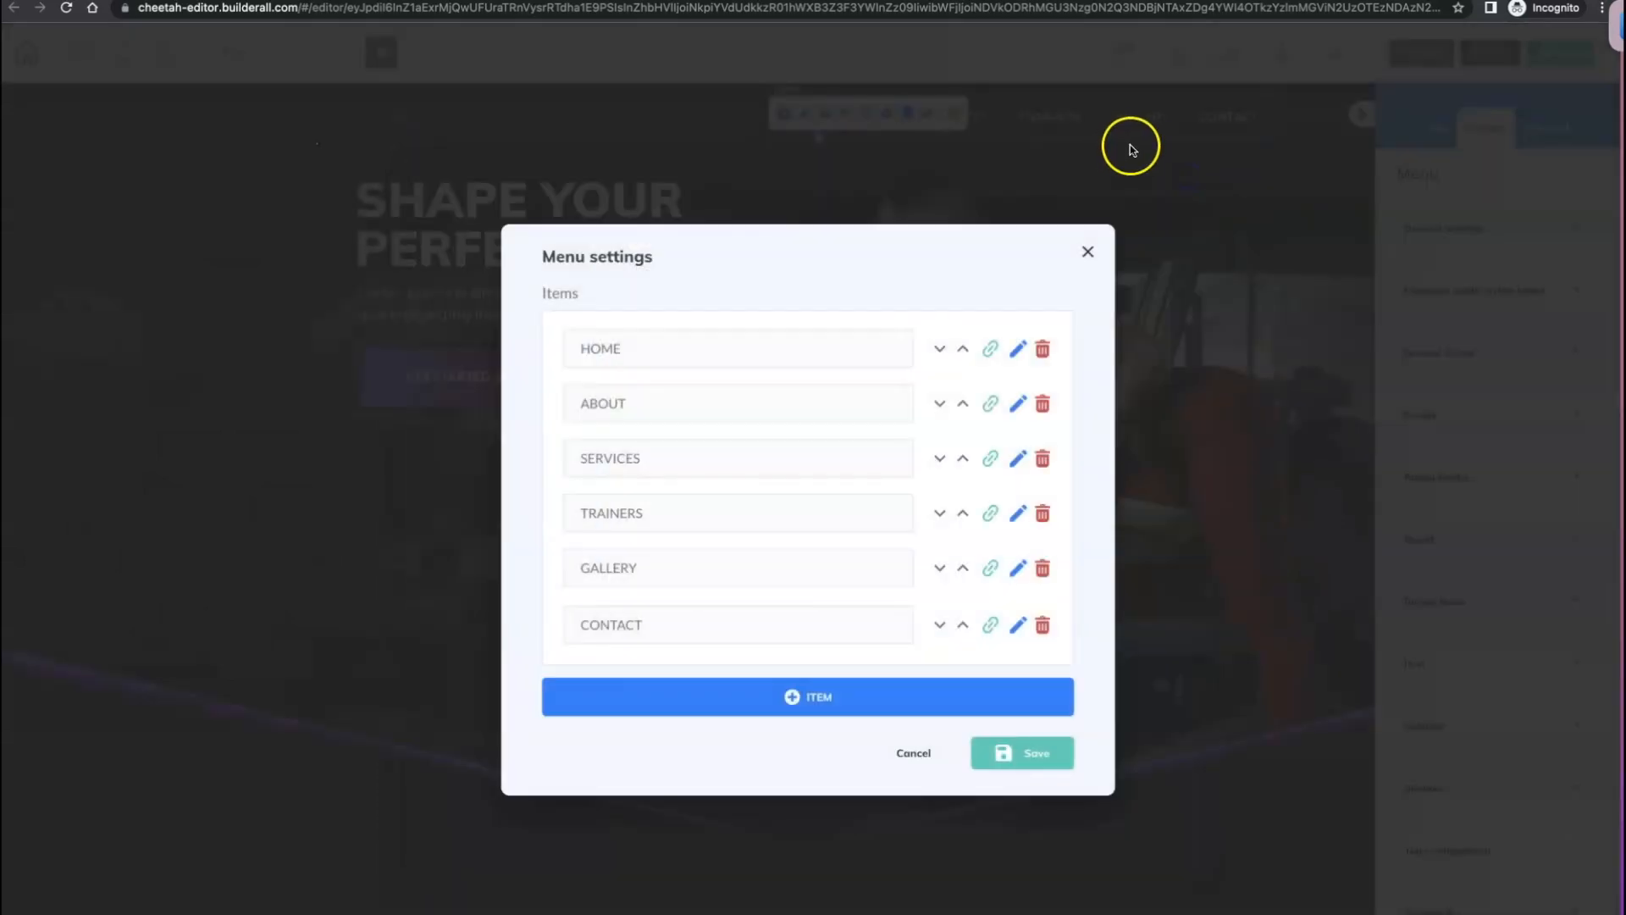
{"action": "left_click", "coordinate": [1059, 767]}
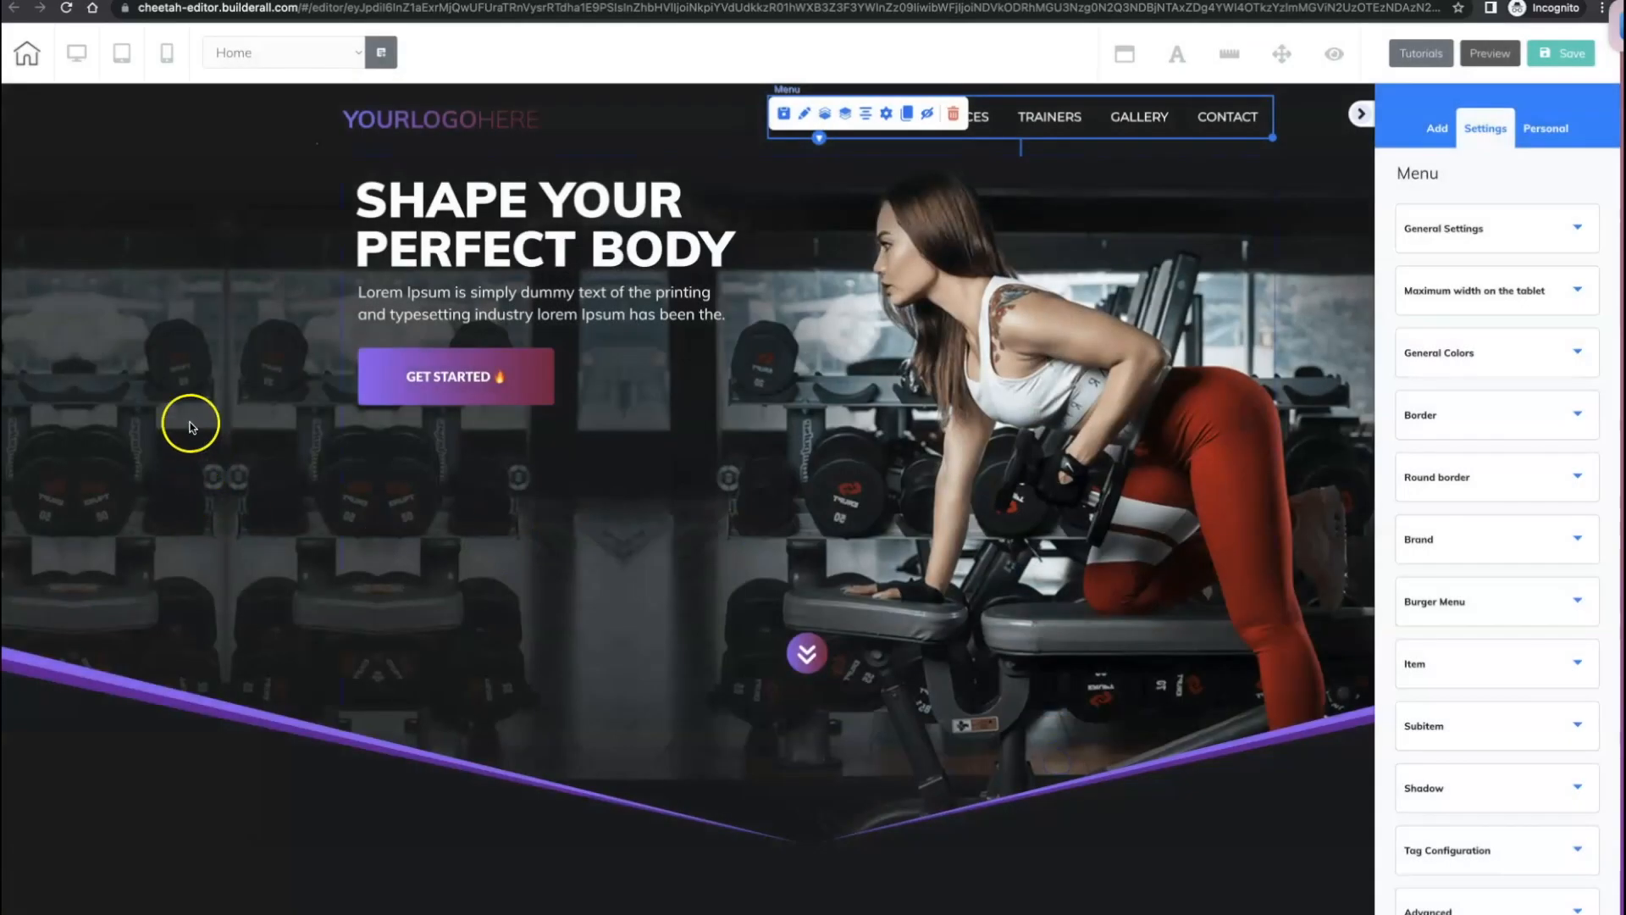
{"action": "left_click", "coordinate": [189, 389]}
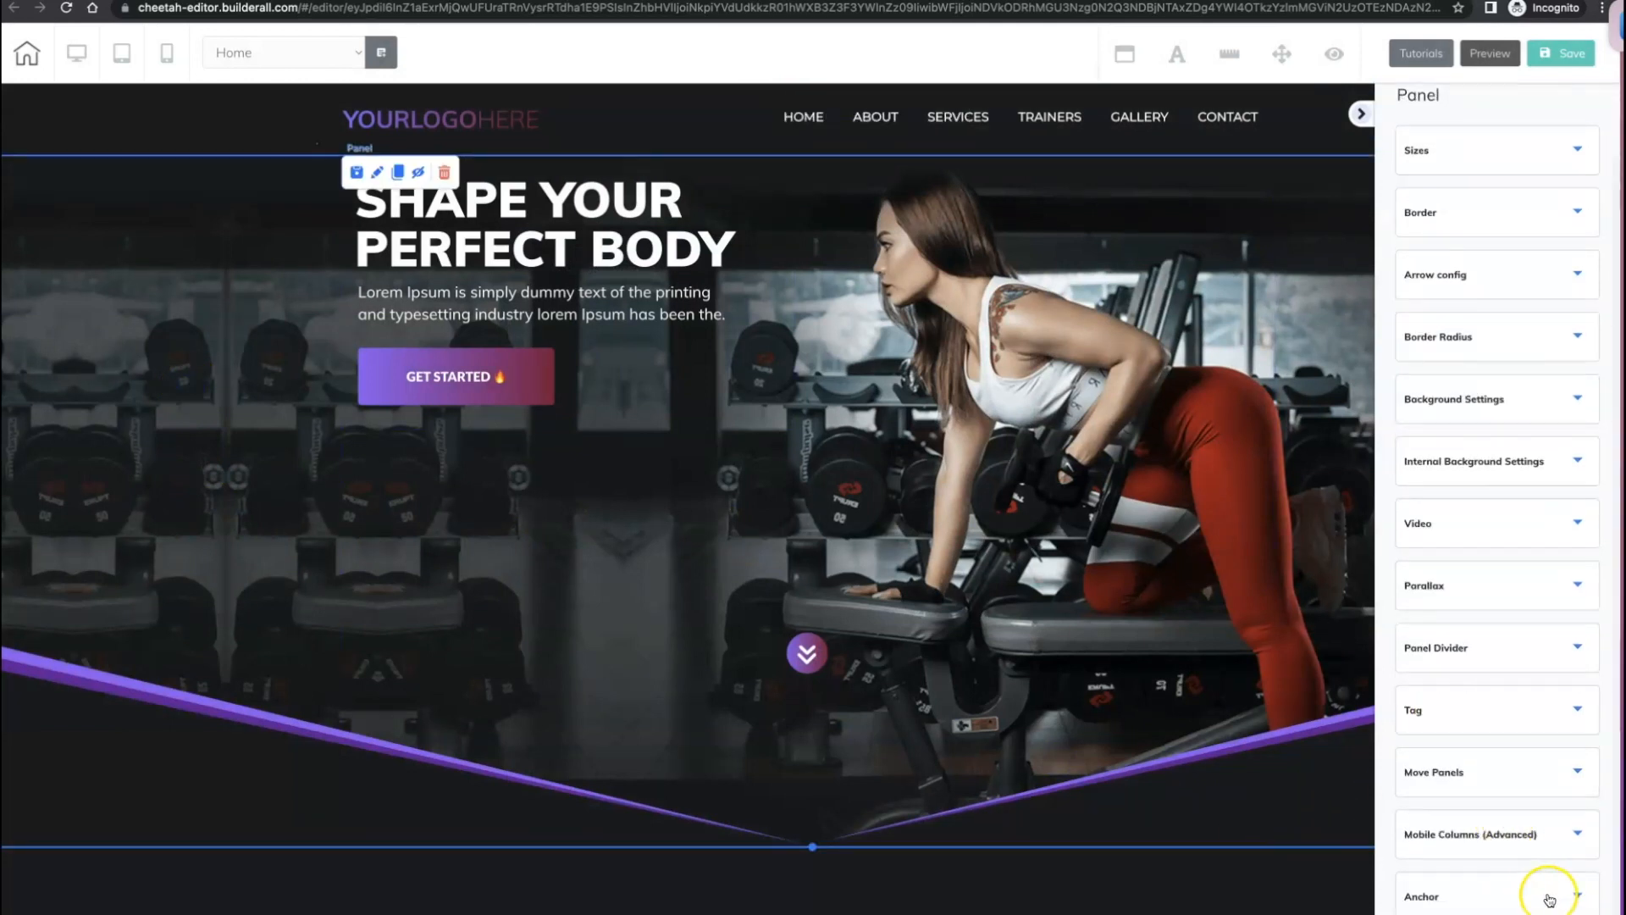
{"action": "left_click", "coordinate": [1574, 895]}
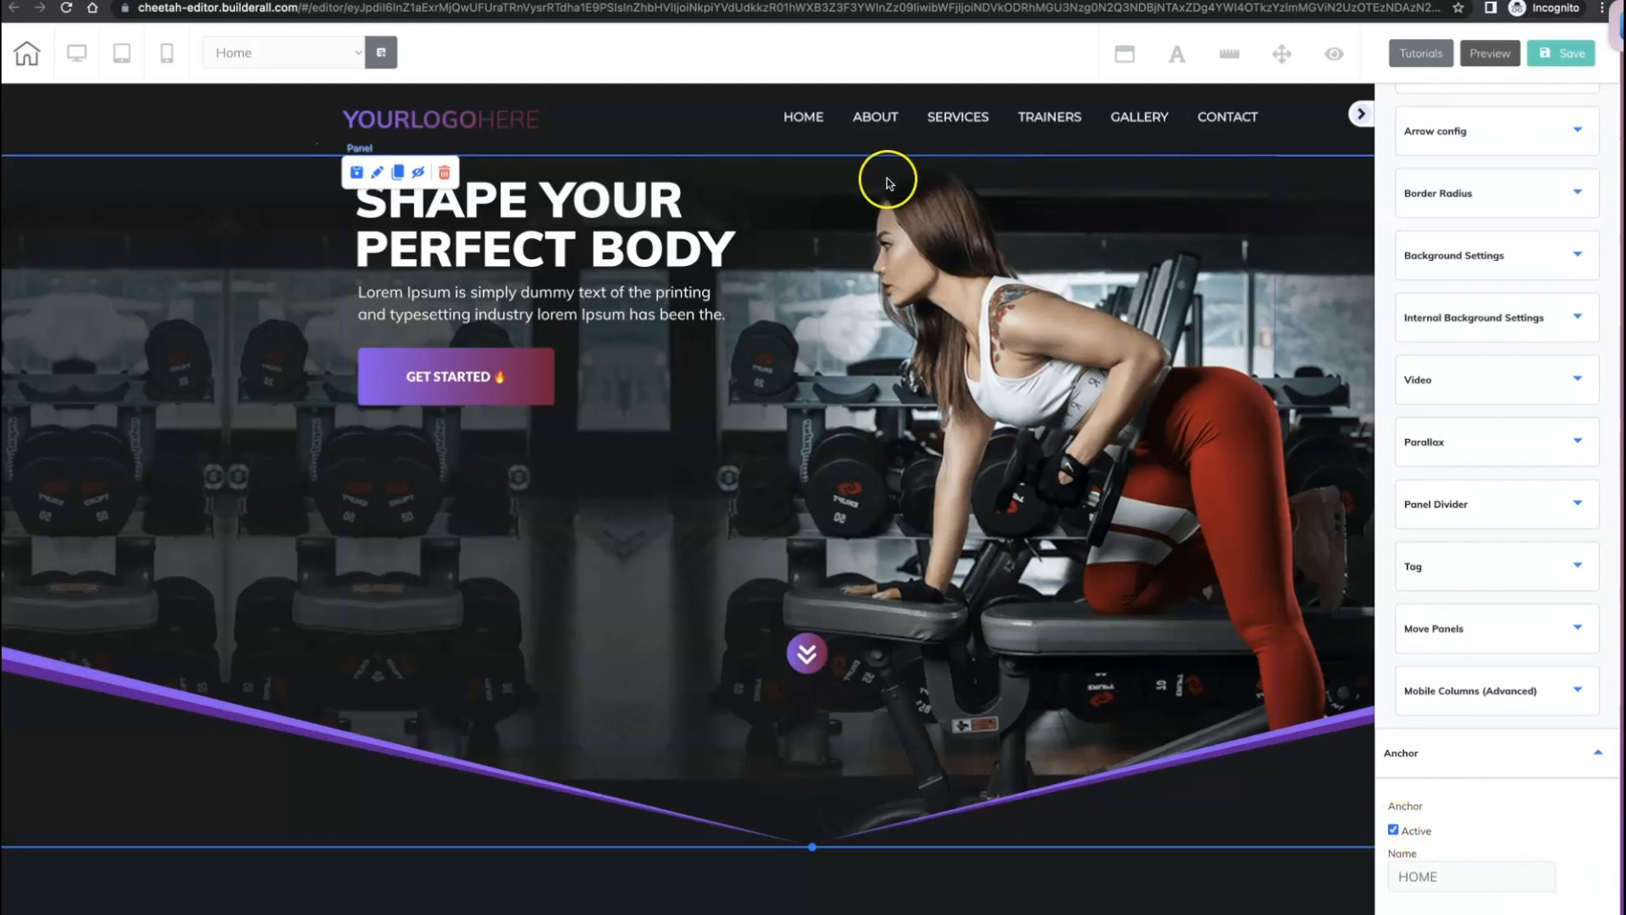
Set the HOME menu item's anchor link to open in the same tab, and save and publish the page
{"action": "left_click", "coordinate": [884, 128]}
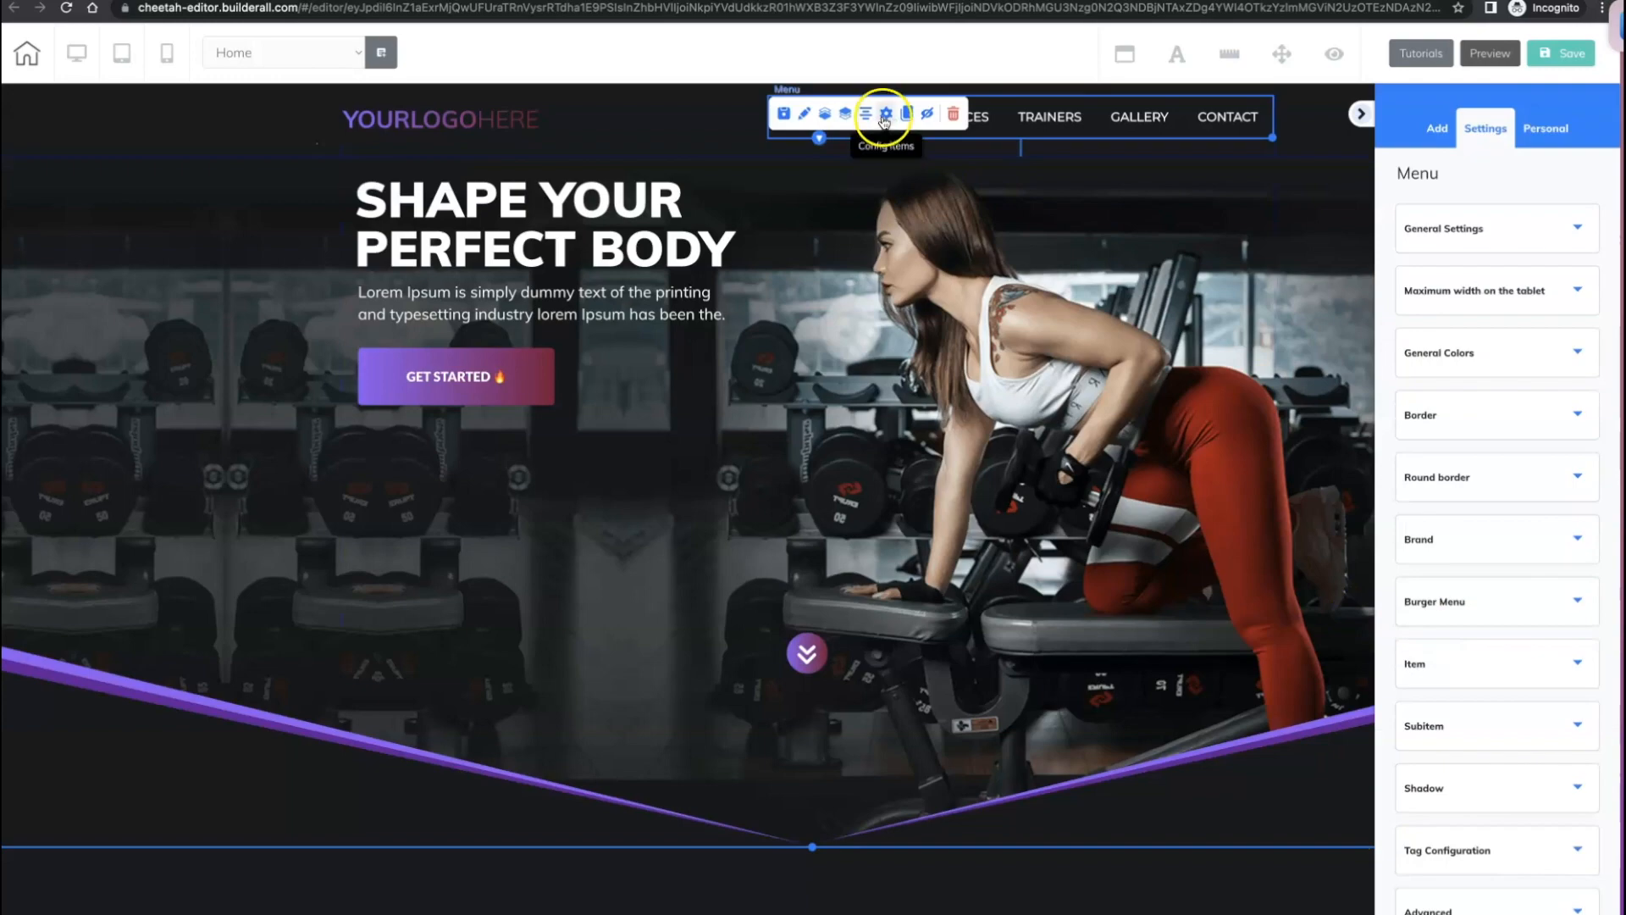
{"action": "left_click", "coordinate": [884, 117]}
{"action": "left_click", "coordinate": [991, 348]}
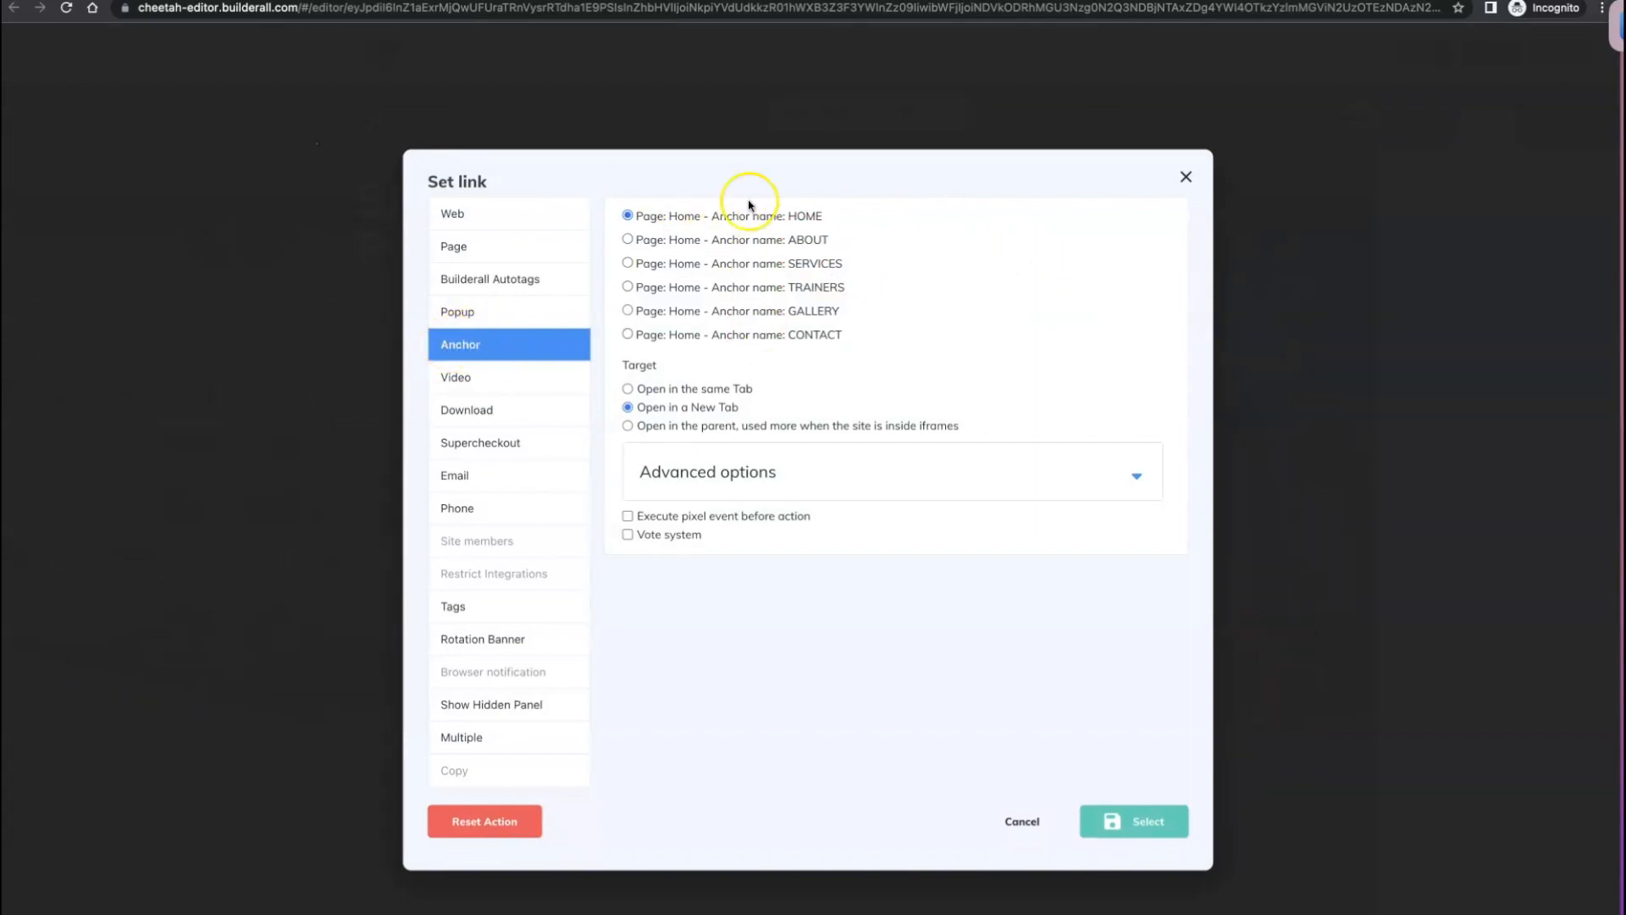
{"action": "left_click", "coordinate": [626, 389]}
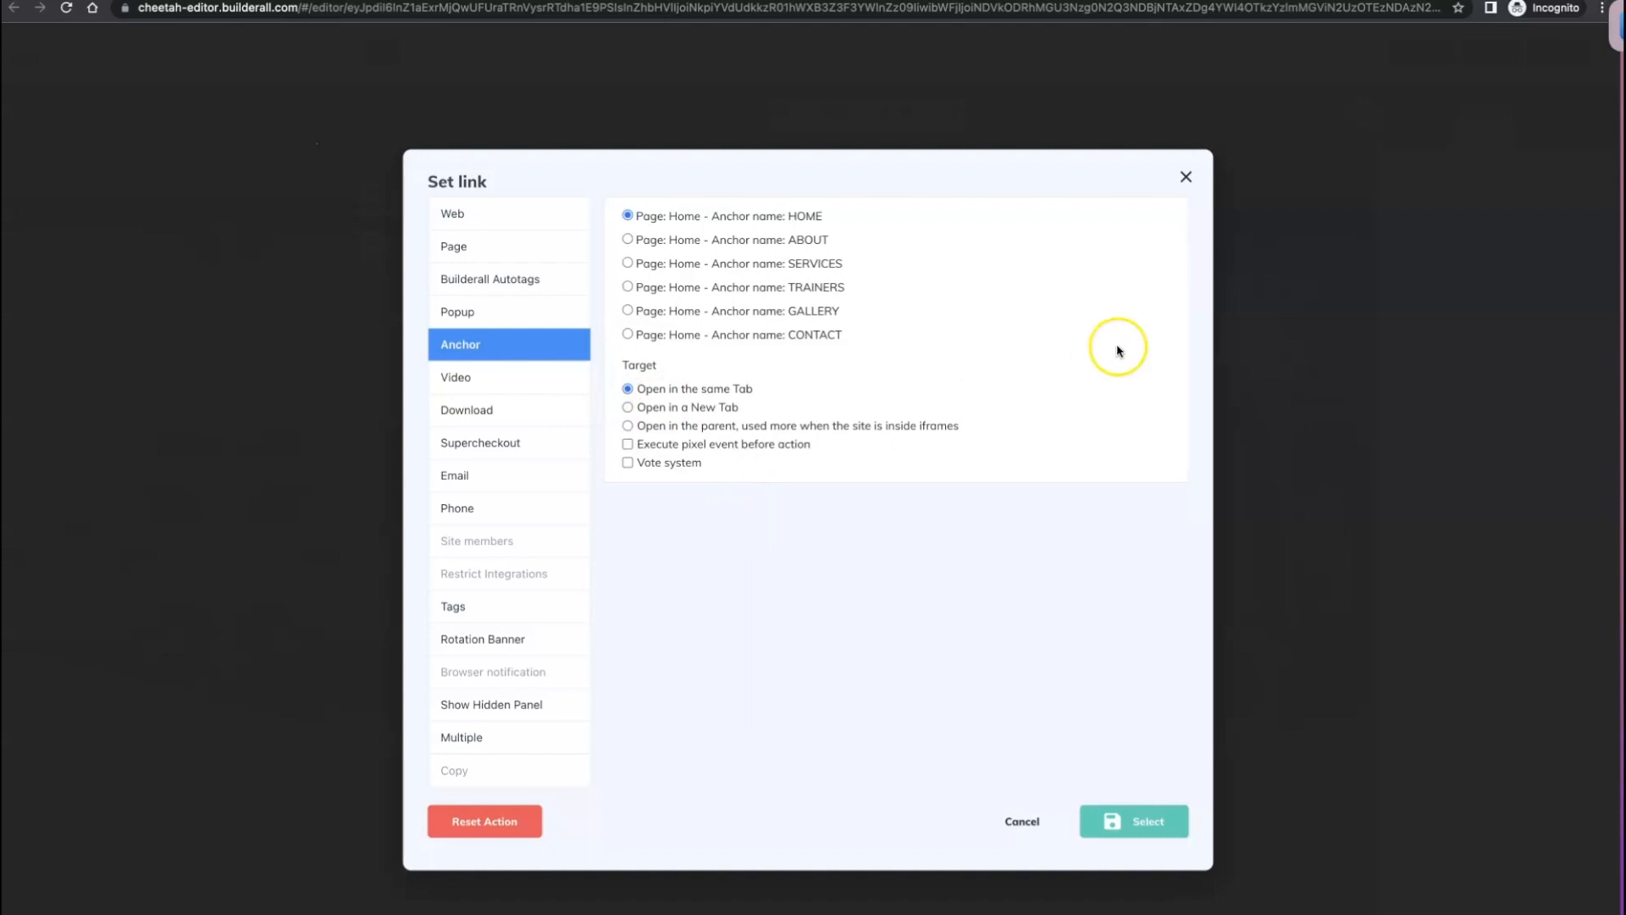
{"action": "left_click", "coordinate": [1132, 827]}
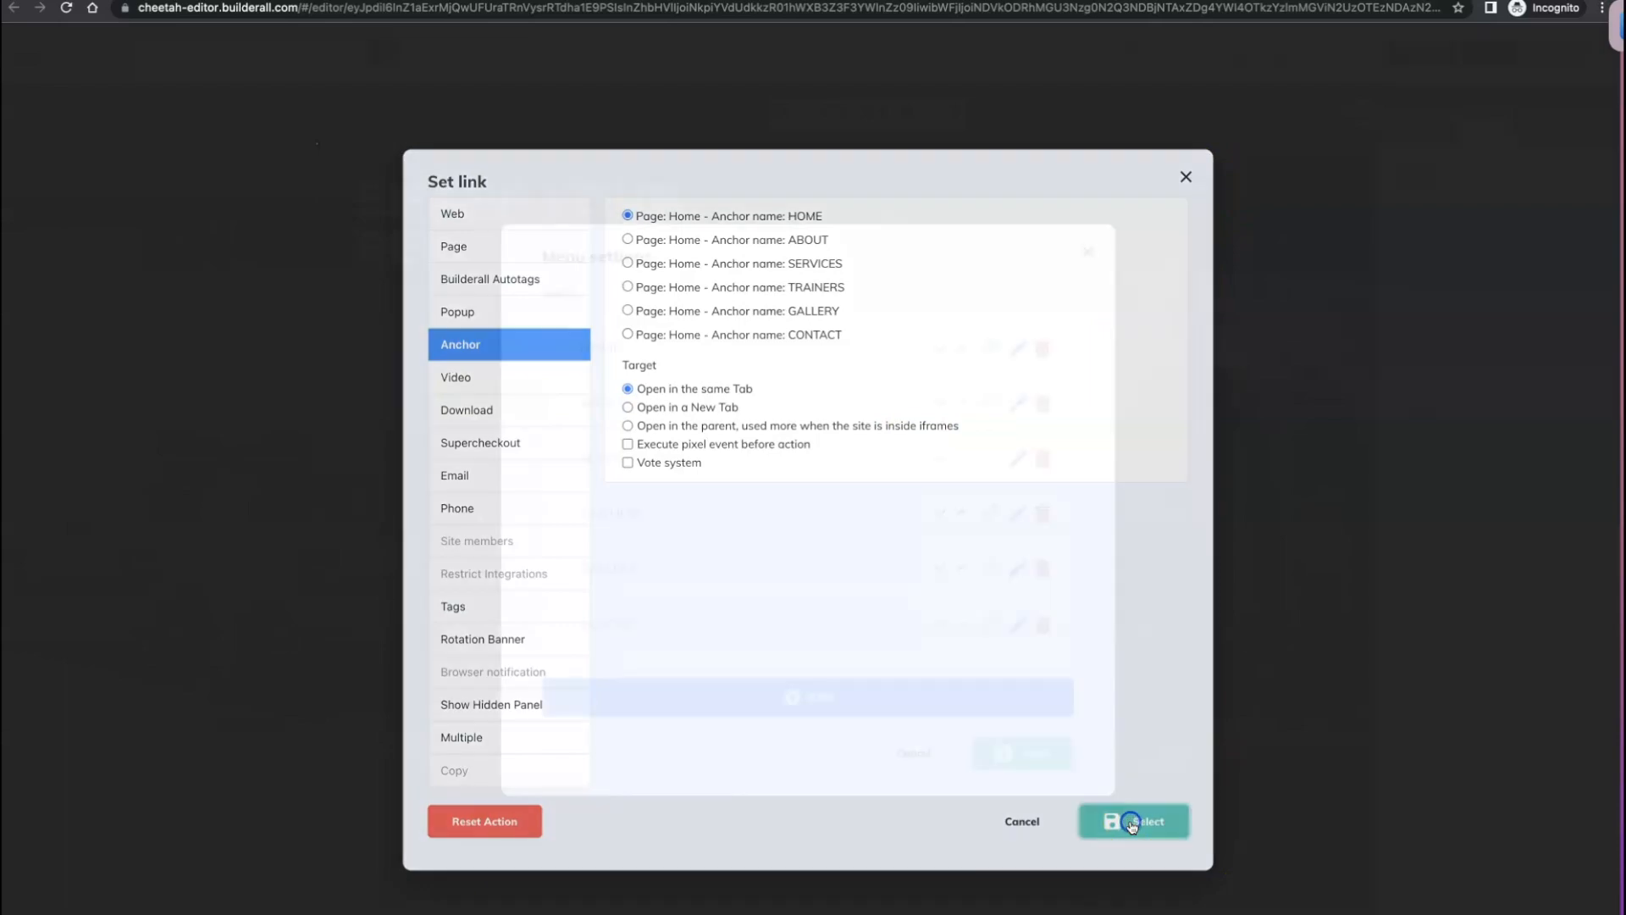
{"action": "left_click", "coordinate": [1030, 756]}
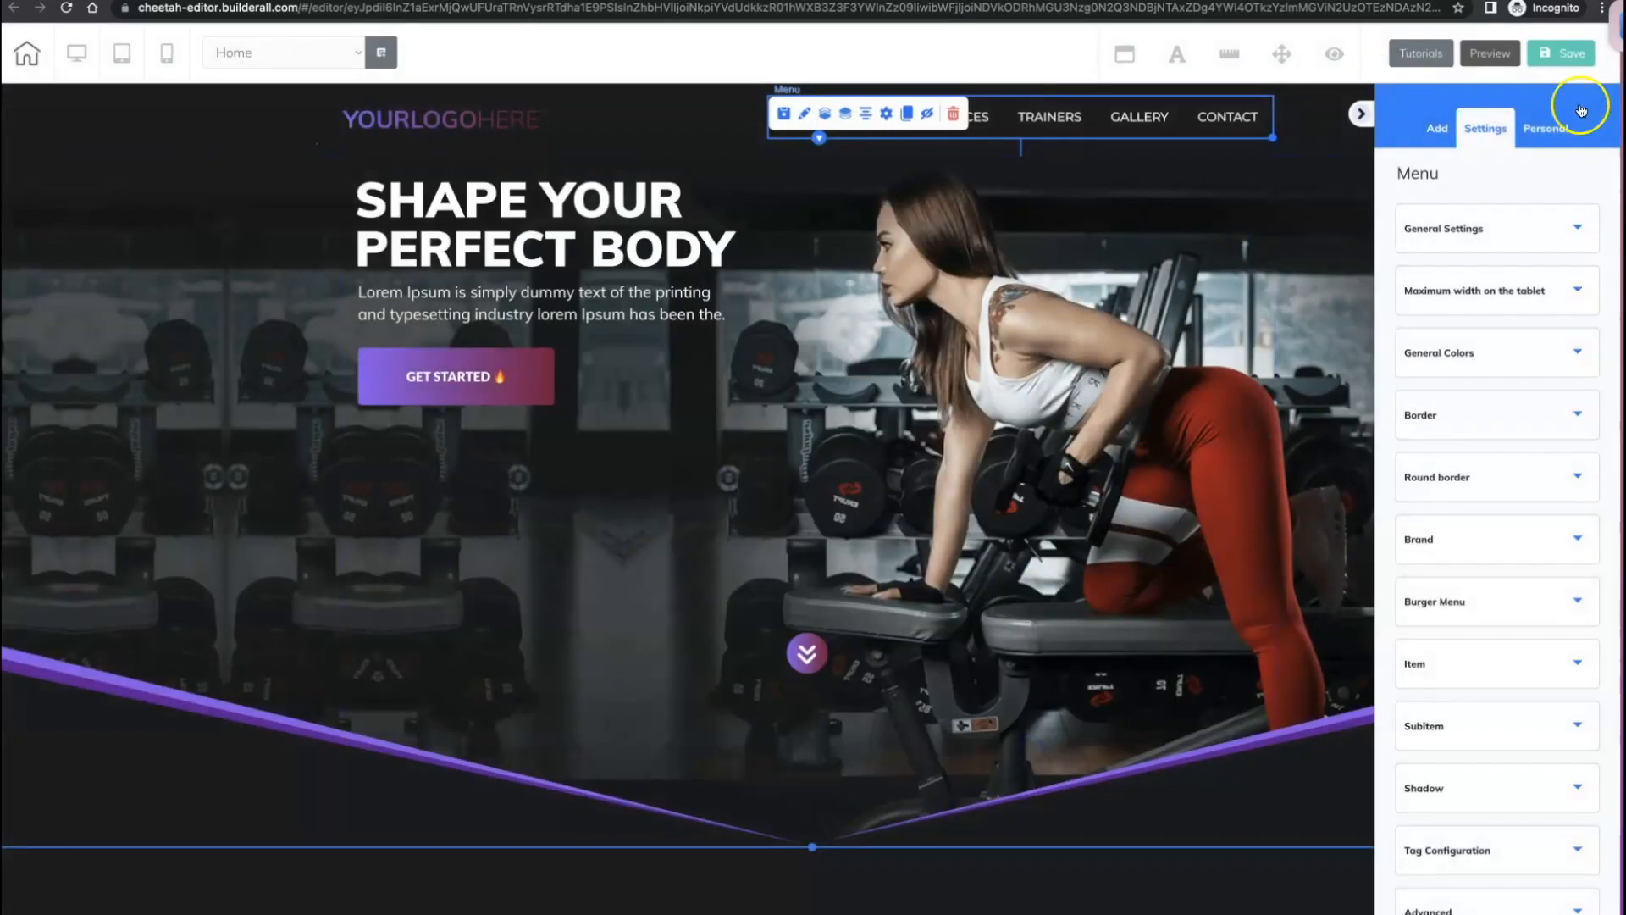
{"action": "left_click", "coordinate": [1579, 54]}
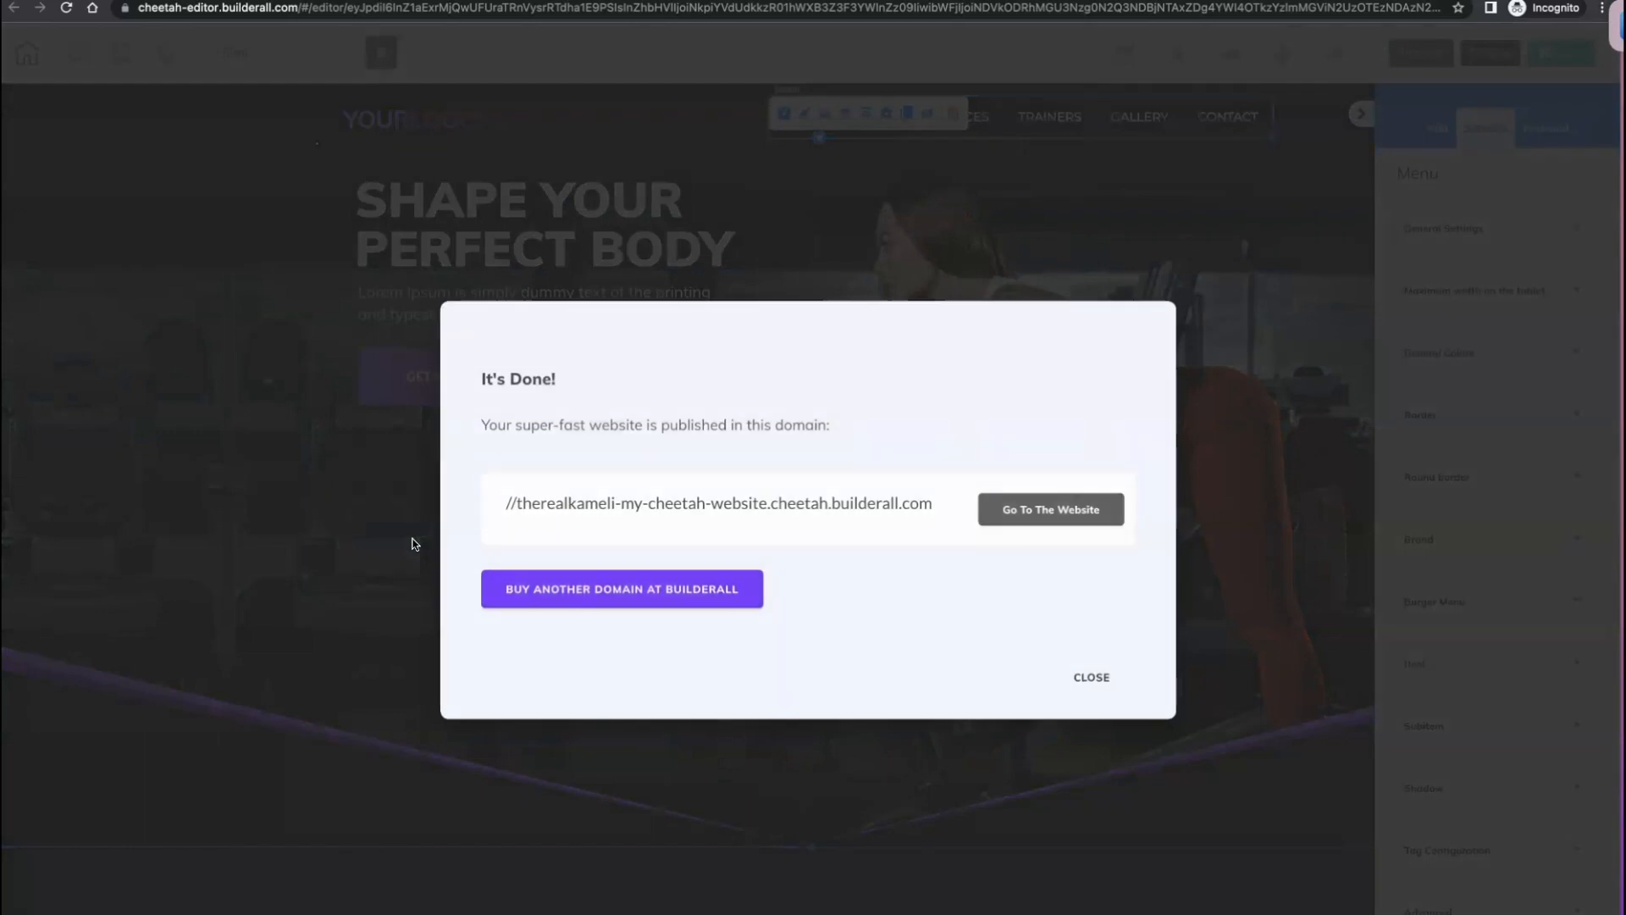
{"action": "left_click", "coordinate": [1091, 678]}
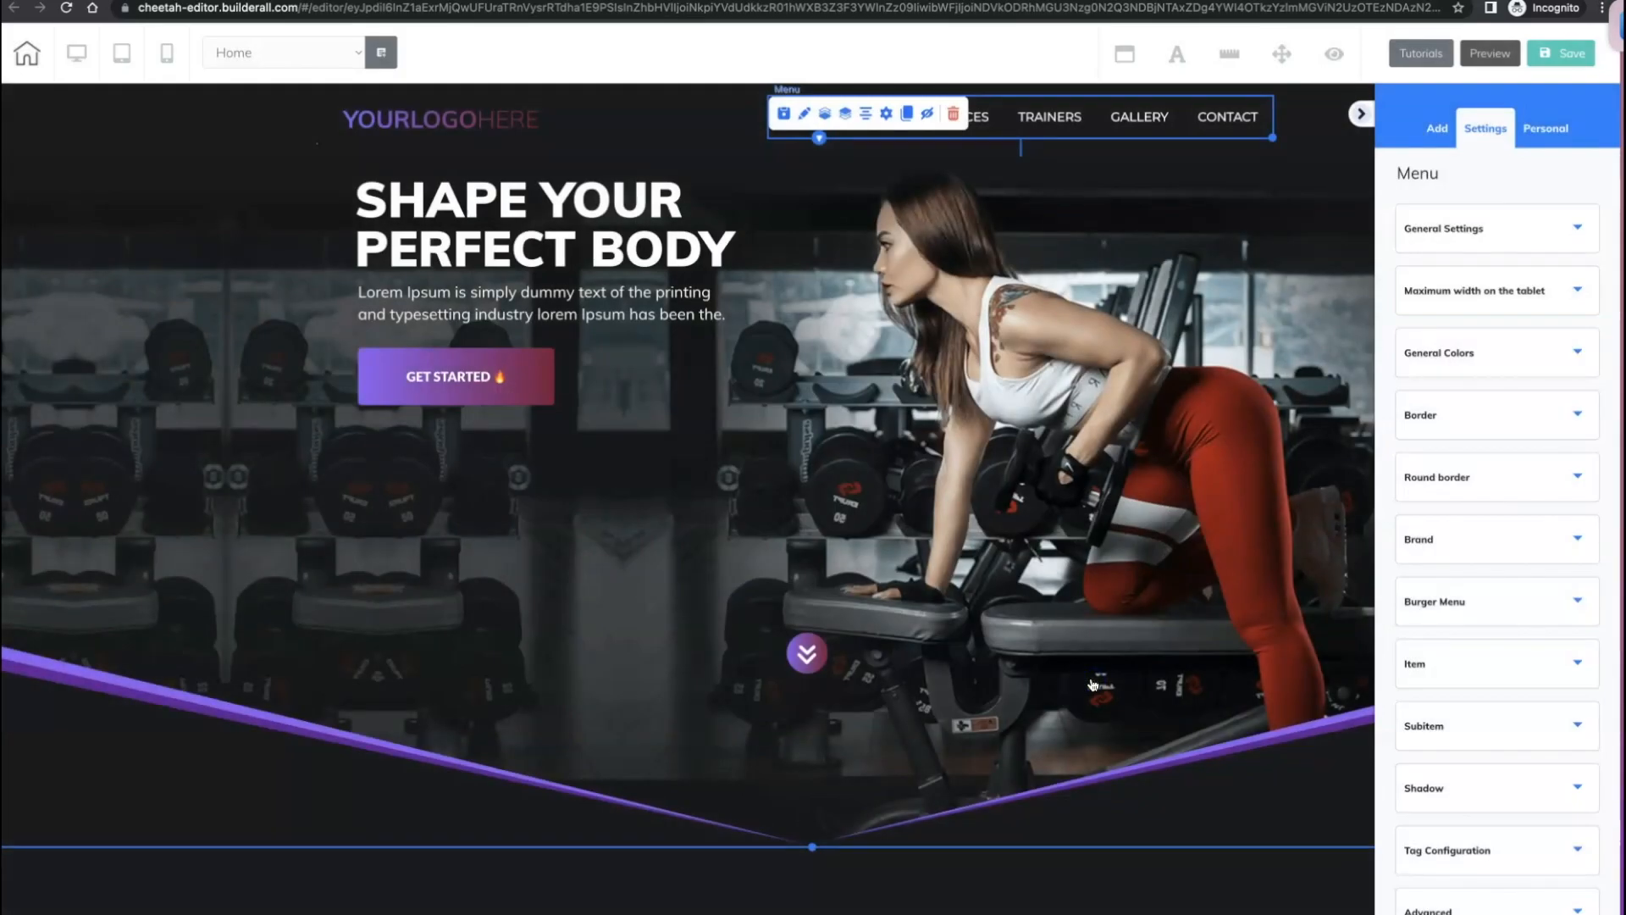